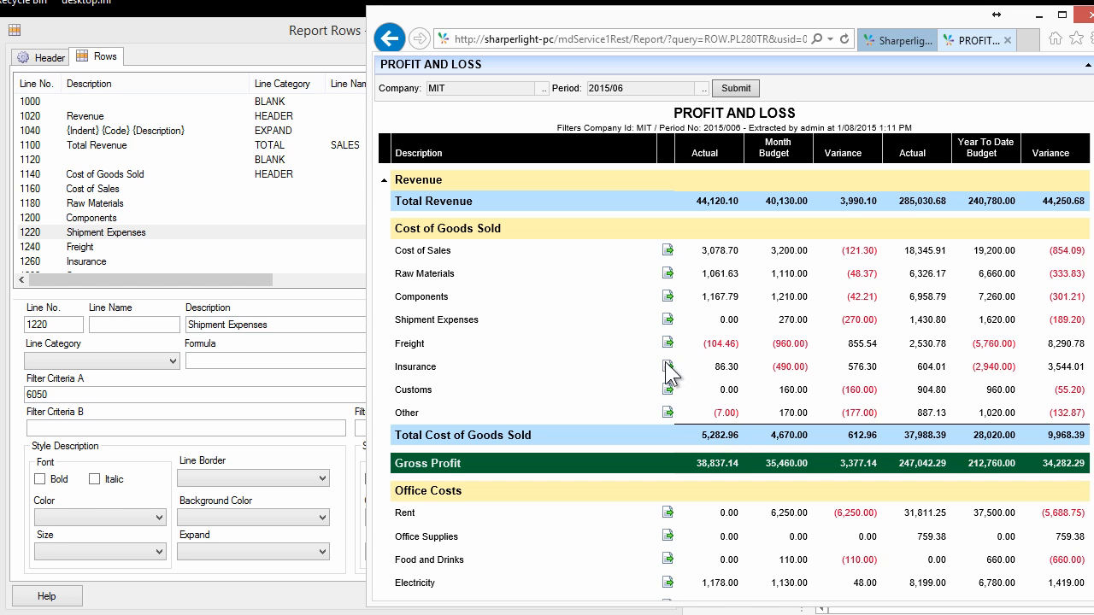
# - Expand the Revenue section of the web report and review the same profit and loss in the Book2 Excel workbook
pyautogui.click(384, 179)
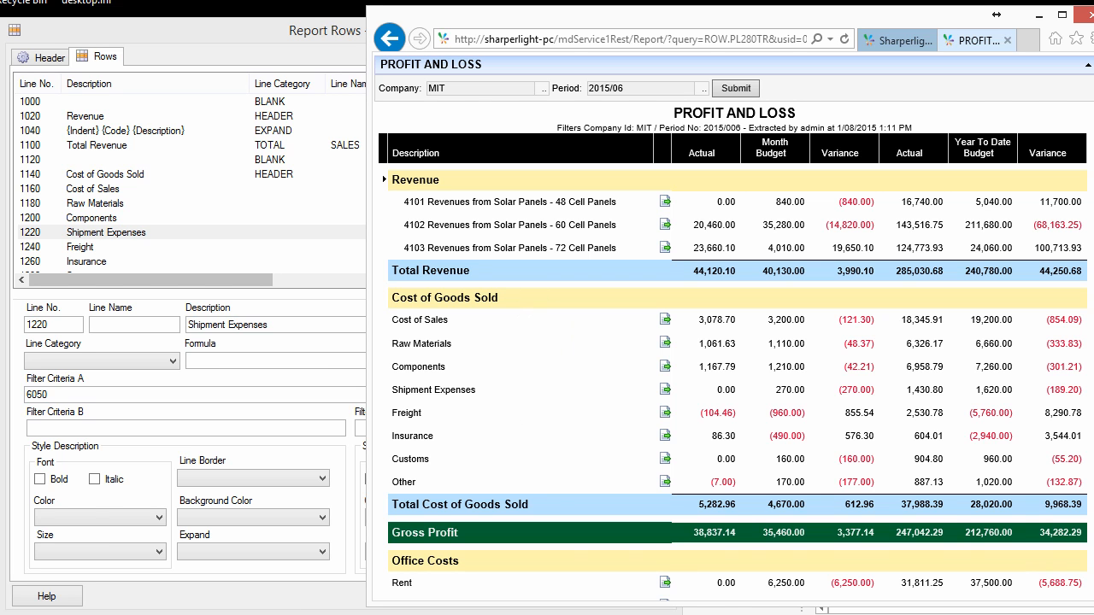
pyautogui.click(301, 614)
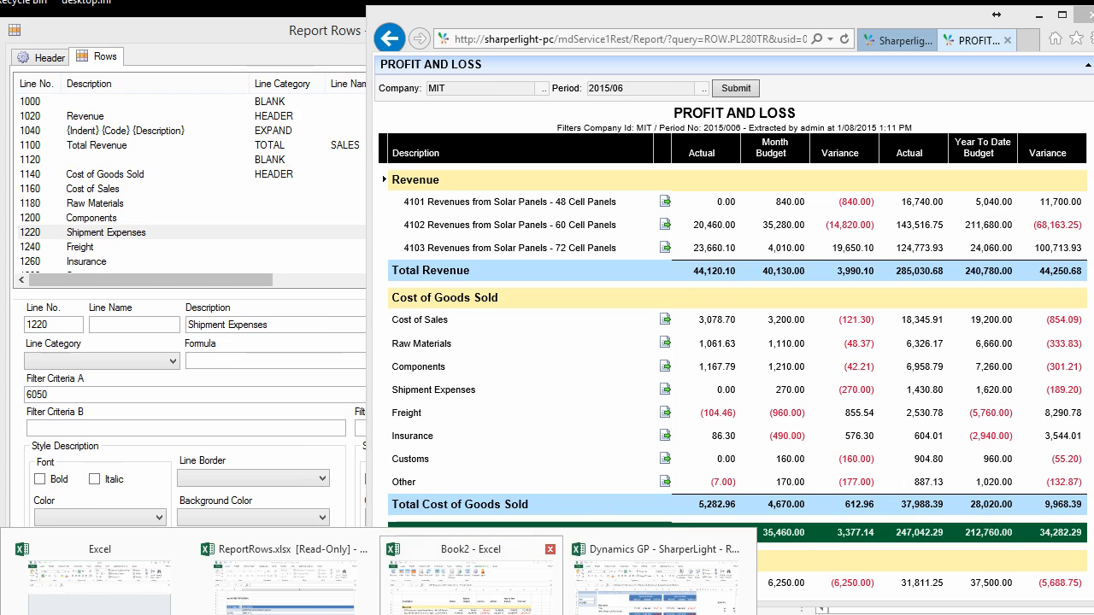
pyautogui.click(470, 581)
pyautogui.click(461, 251)
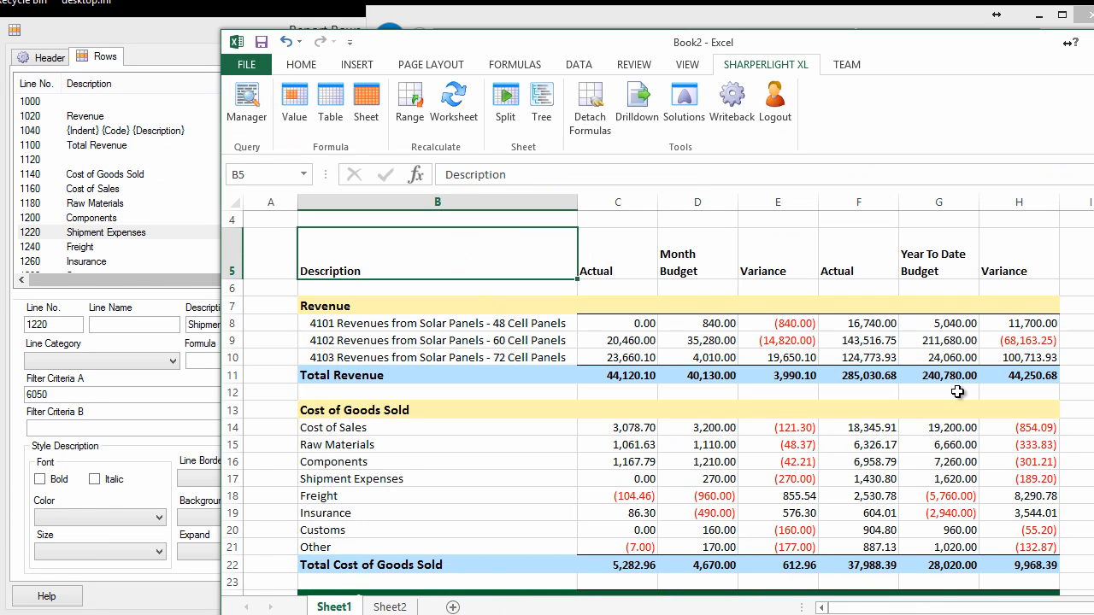
pyautogui.scroll(-2, 961, 392)
pyautogui.scroll(-2, 915, 408)
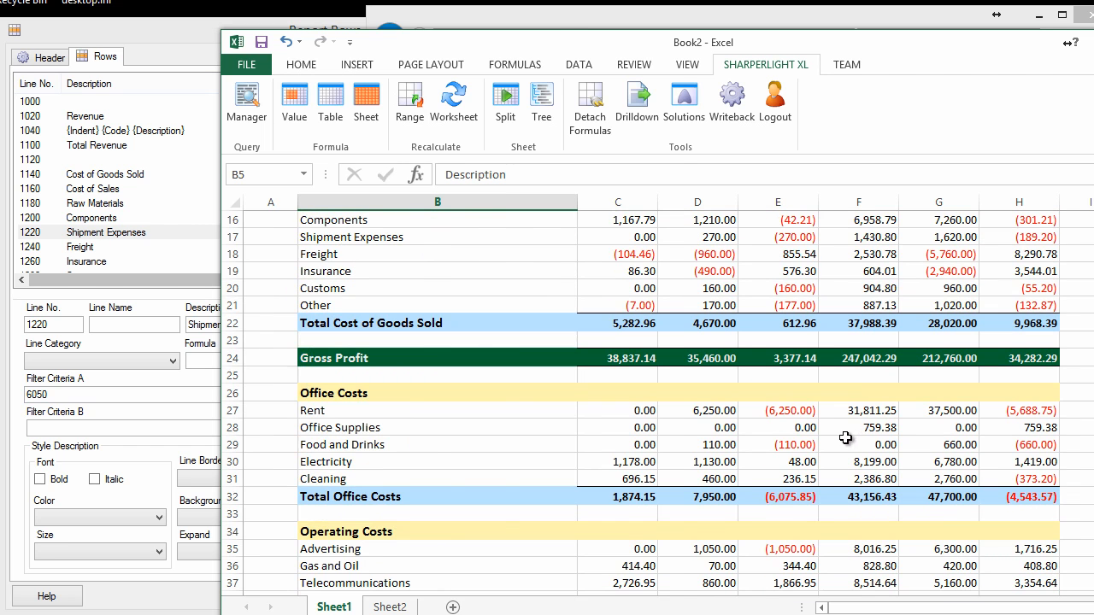
# - Switch to the Dynamics GP report pack workbook and examine the Sales row's current-month actual formula and its category cells in columns V and W
pyautogui.click(150, 181)
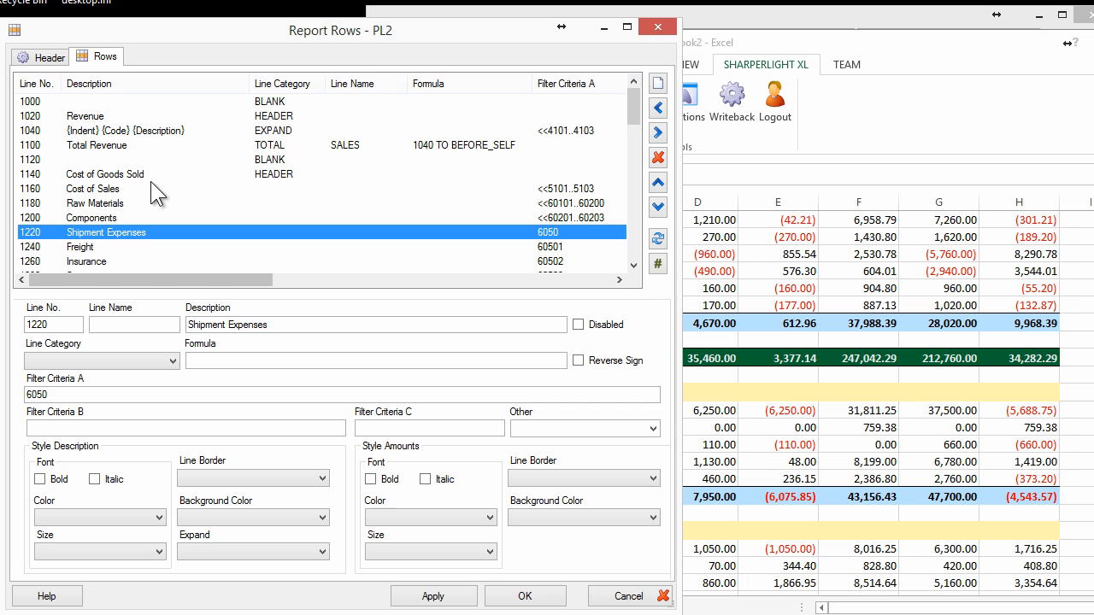
pyautogui.click(159, 130)
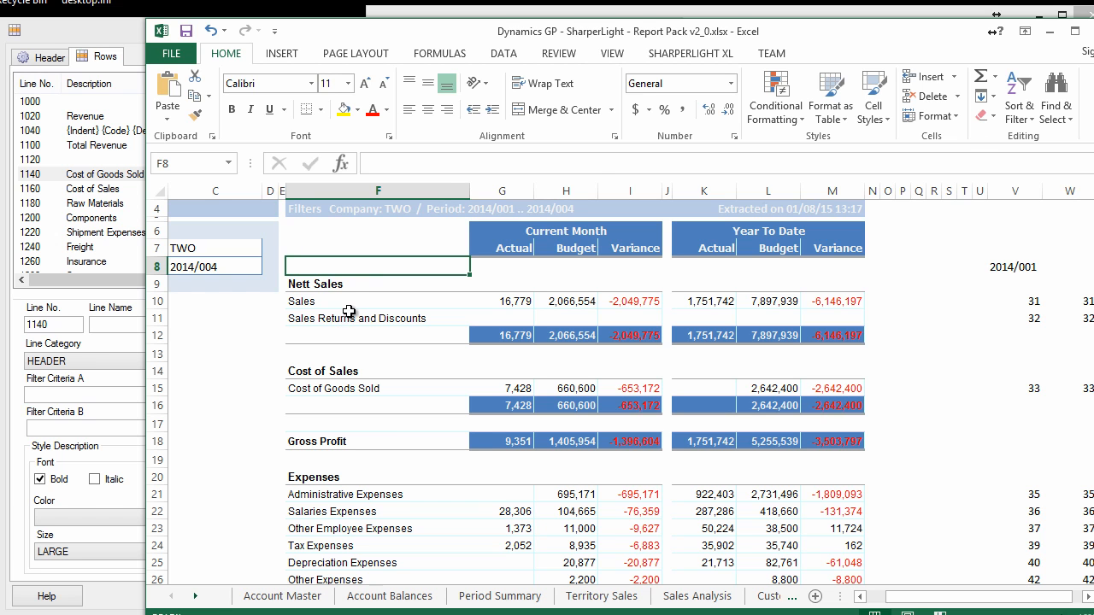
pyautogui.click(493, 302)
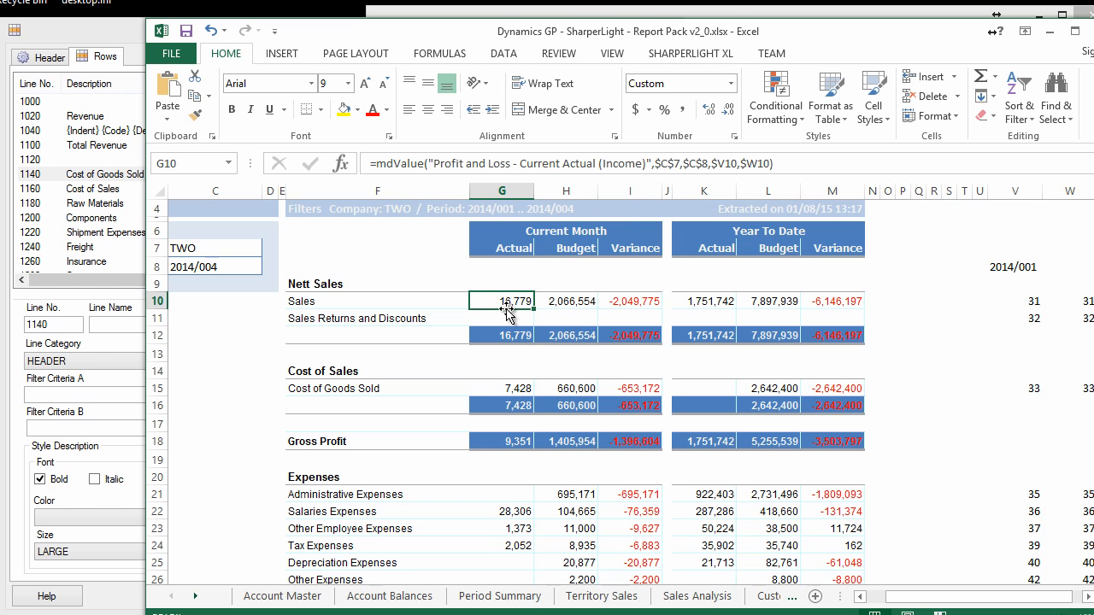
pyautogui.click(320, 304)
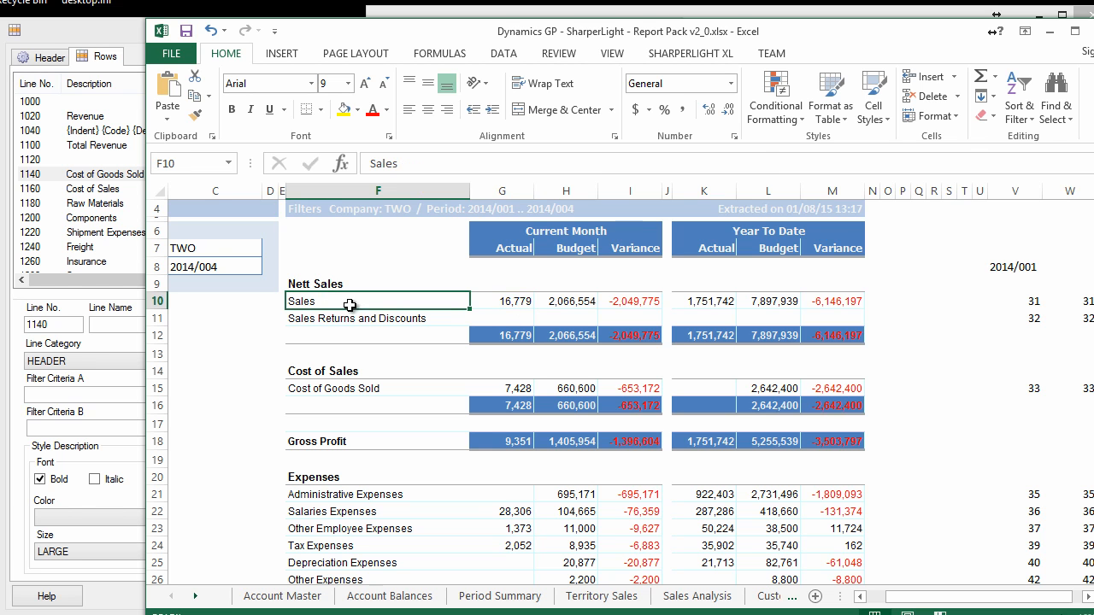
pyautogui.click(495, 305)
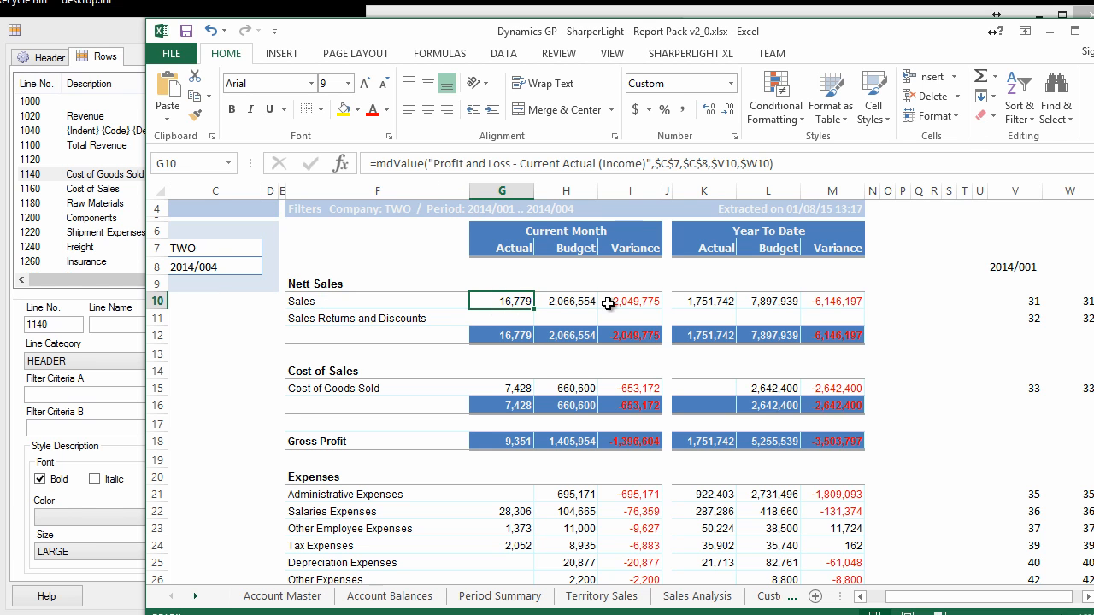
pyautogui.click(1036, 300)
pyautogui.click(1070, 301)
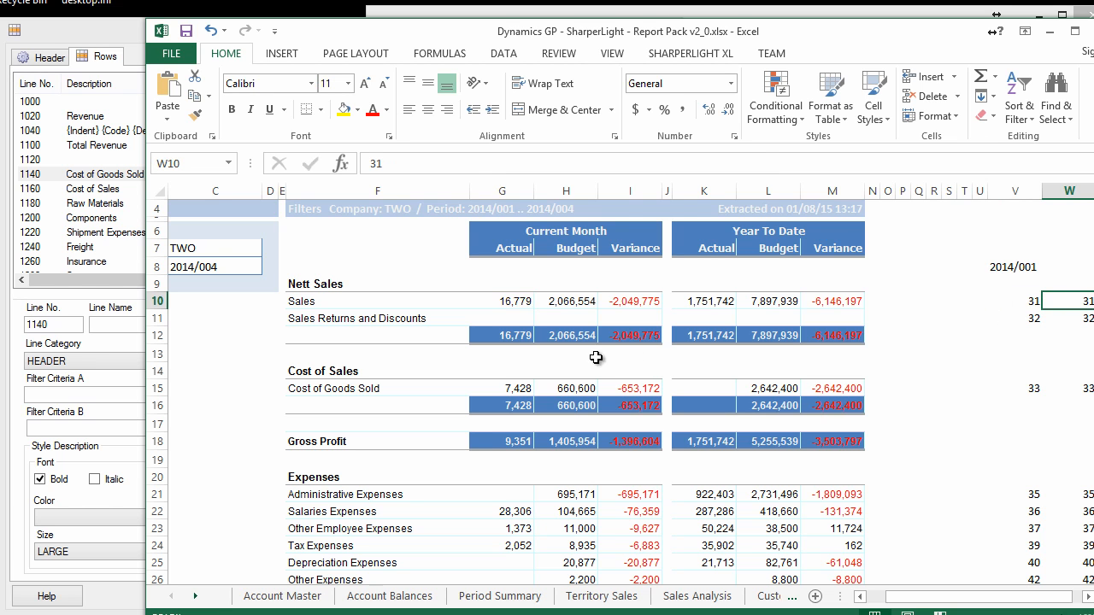
# - Examine the current-month actual formula for Administrative Expenses and the Sales Returns and Discounts row label
pyautogui.click(511, 355)
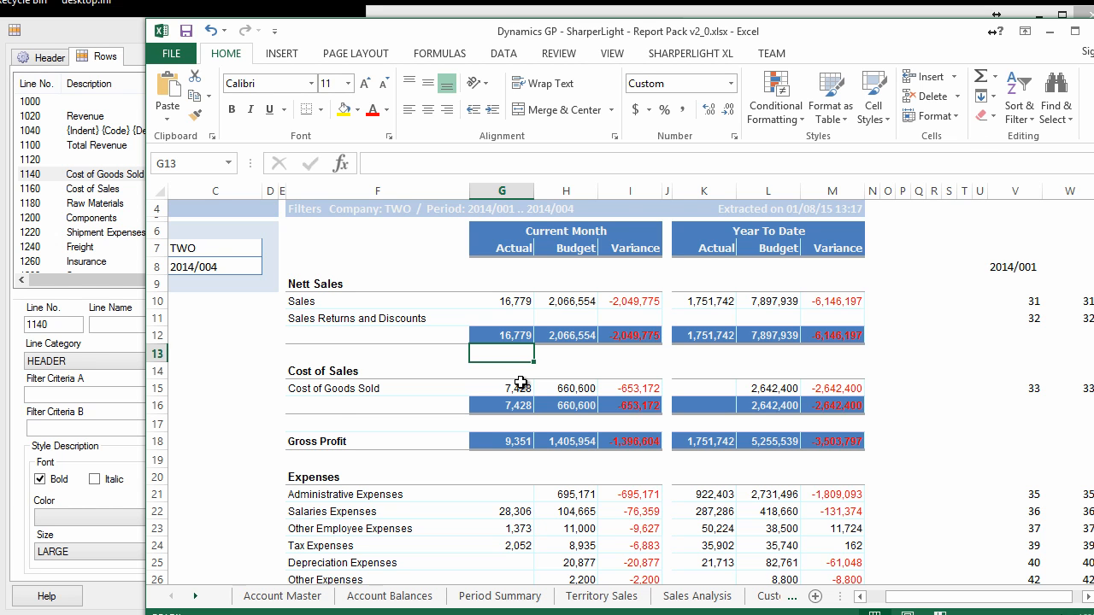
pyautogui.click(515, 509)
pyautogui.click(498, 492)
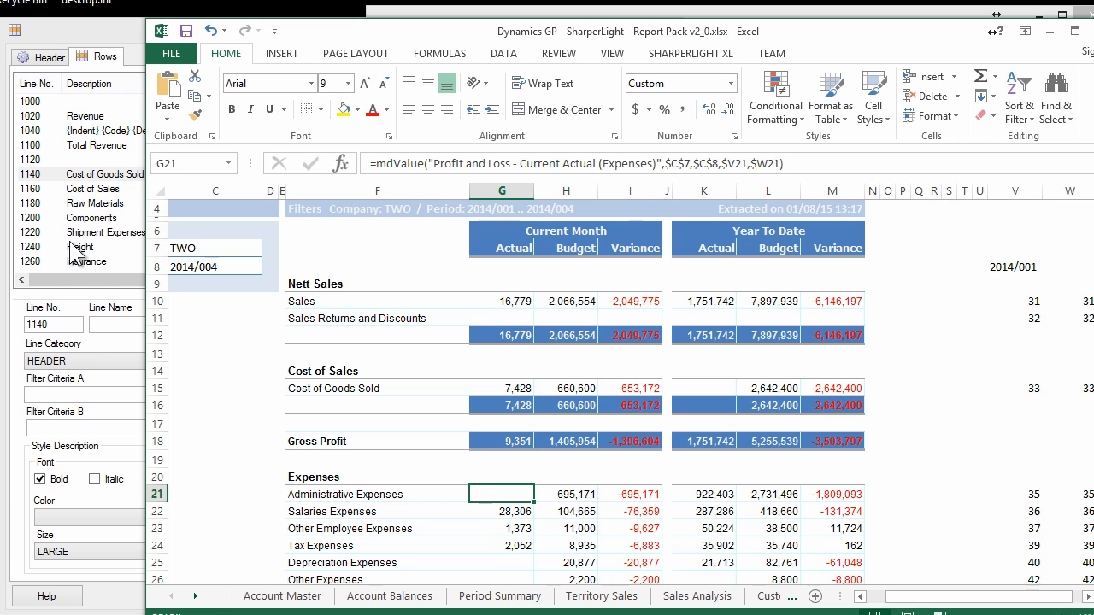
pyautogui.click(400, 323)
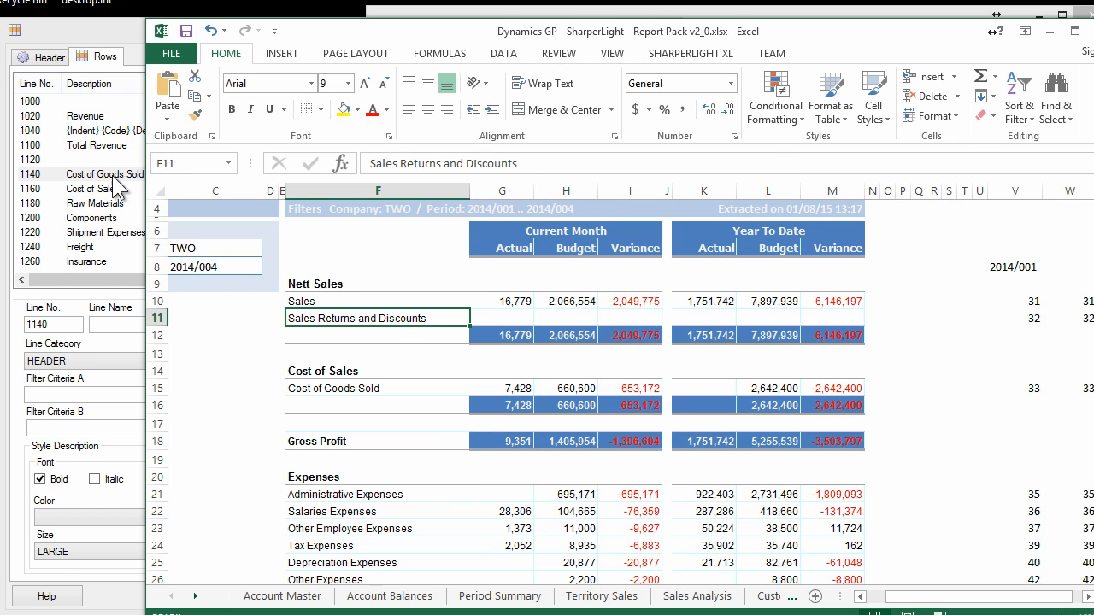
# - Compare the PL2 Report Rows definition with the workbook's current-month actual formula for Cost of Goods Sold
pyautogui.click(110, 30)
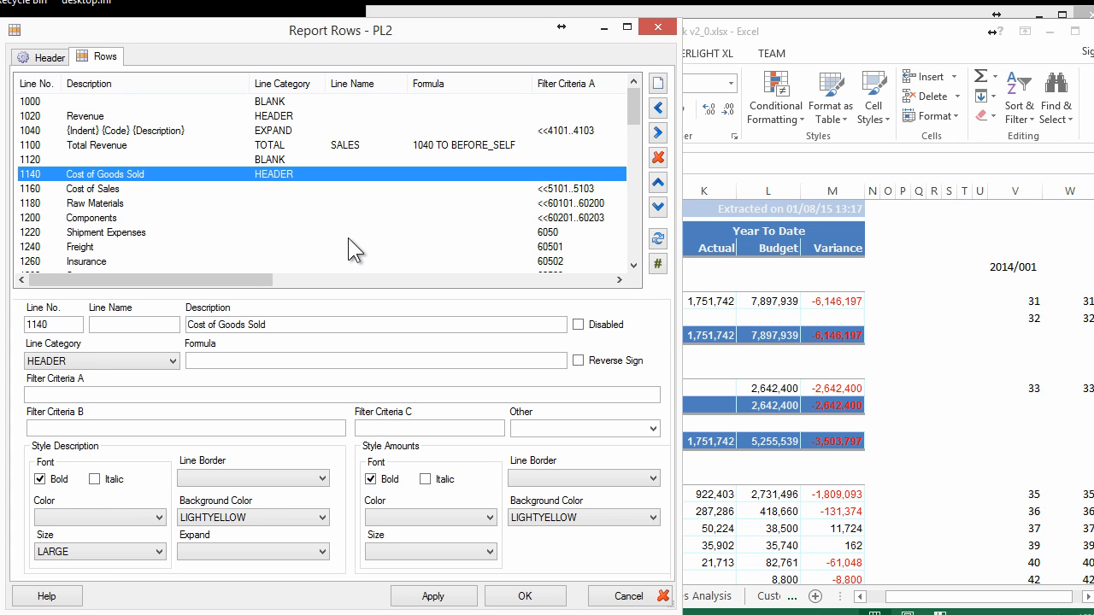
pyautogui.click(835, 339)
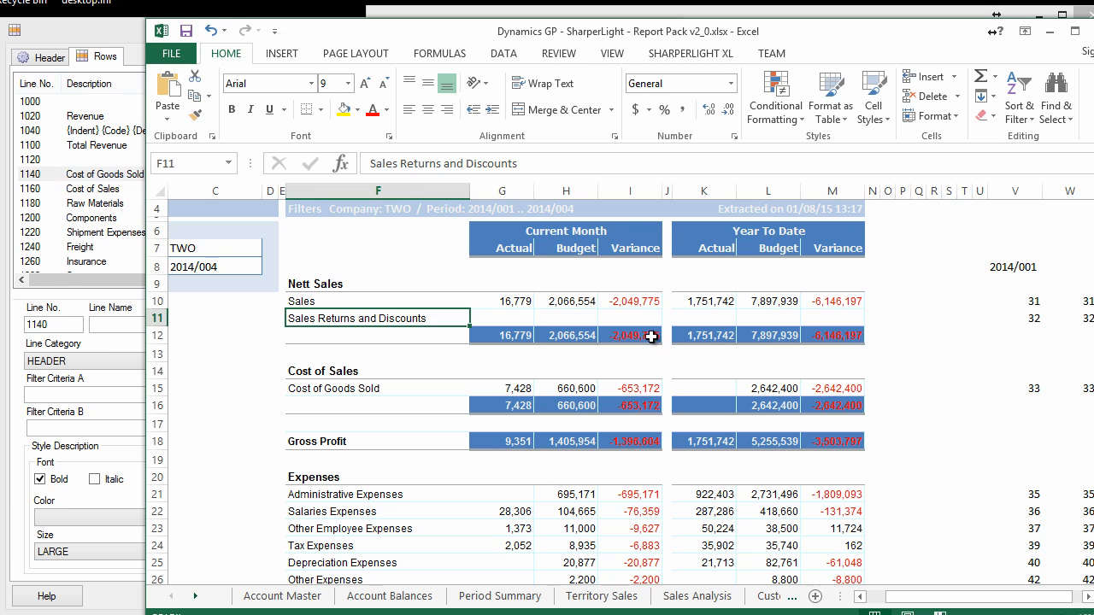
pyautogui.click(518, 391)
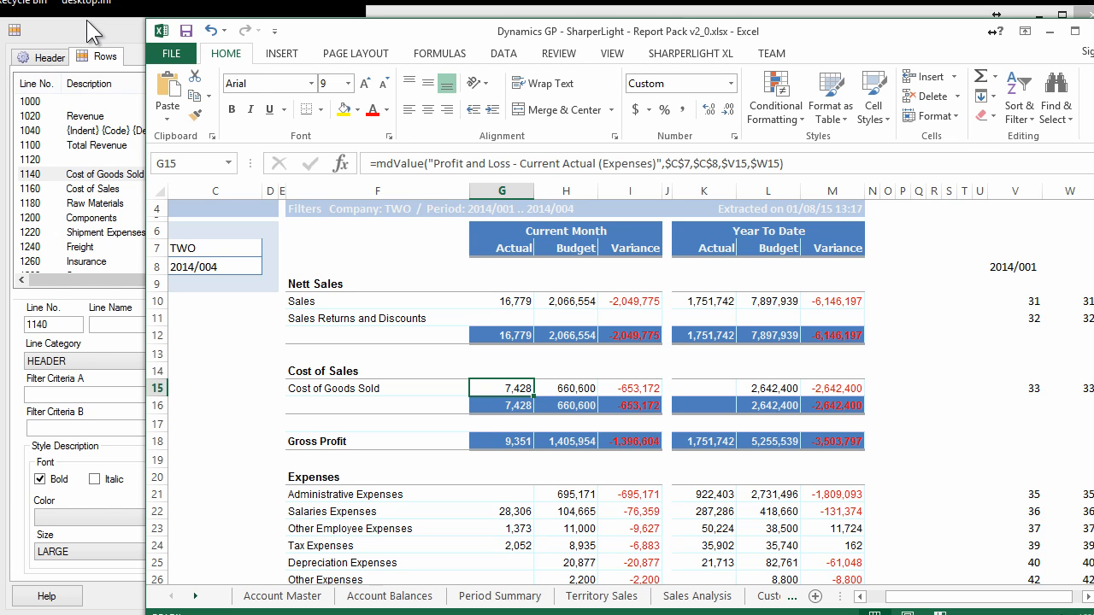
pyautogui.click(129, 29)
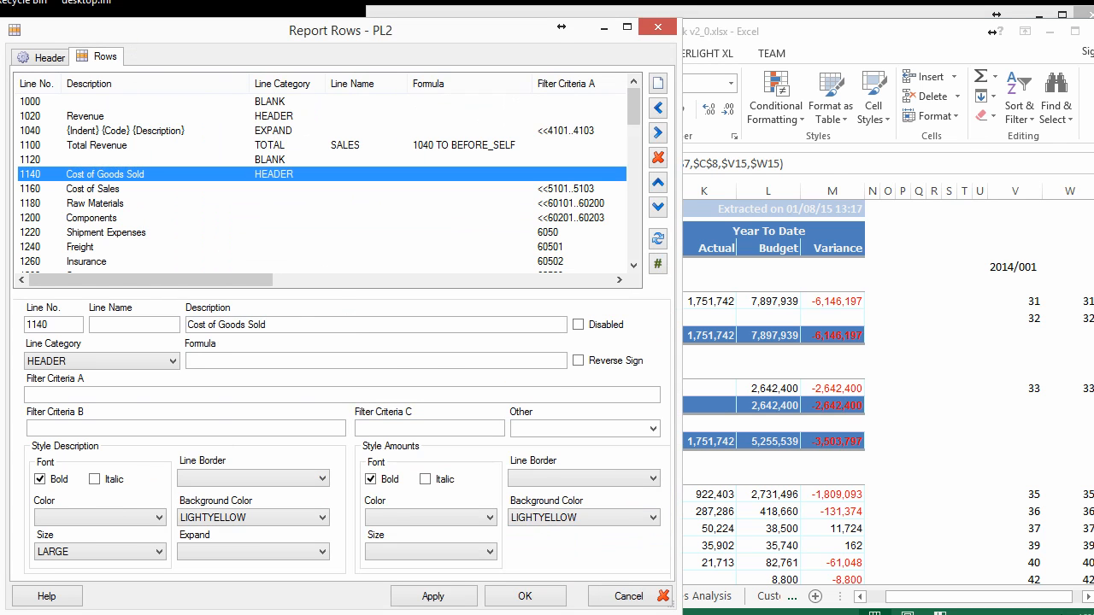
# - Bring the Profit and Loss web report forward and reposition it to uncover more of the Report Rows window
pyautogui.click(193, 613)
pyautogui.click(291, 583)
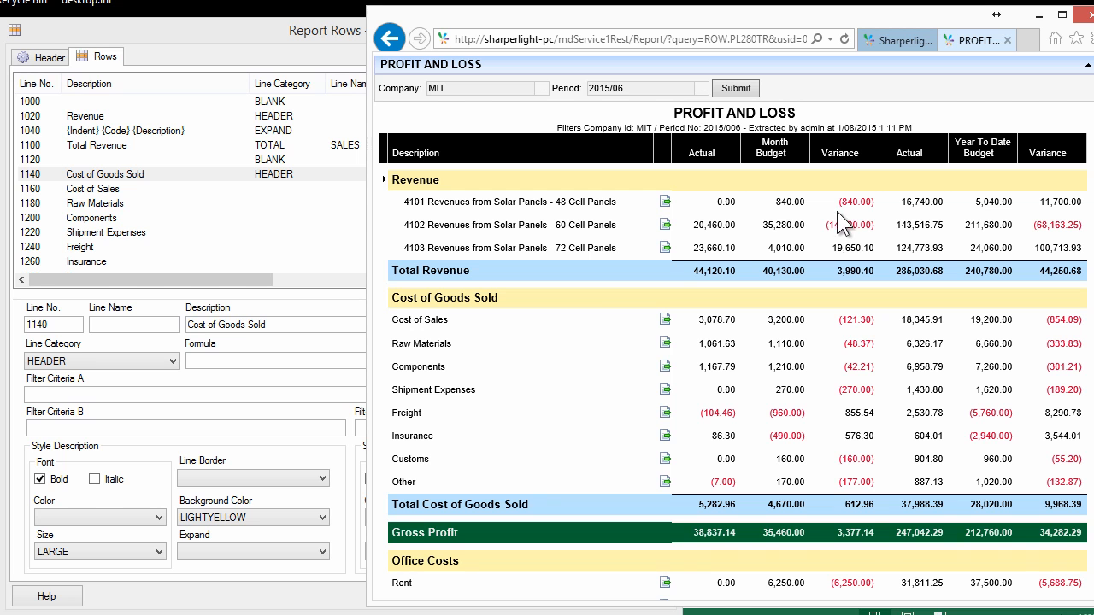
pyautogui.moveTo(544, 20); pyautogui.dragTo(668, 28)
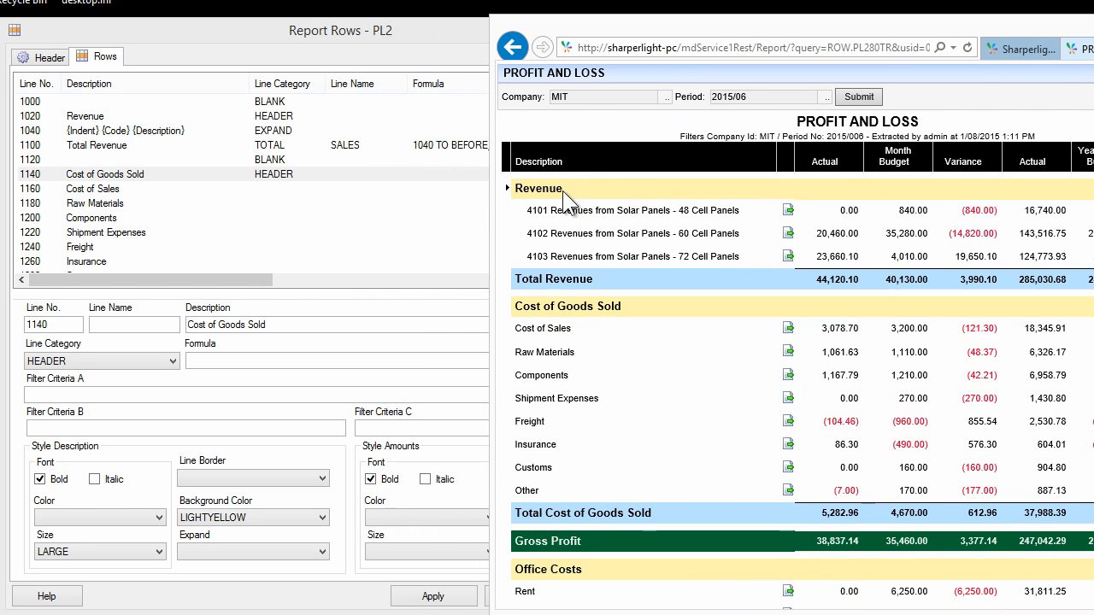
# - Compare the Revenue row definition with the Revenue section of the web report and review the available line categories
pyautogui.click(78, 115)
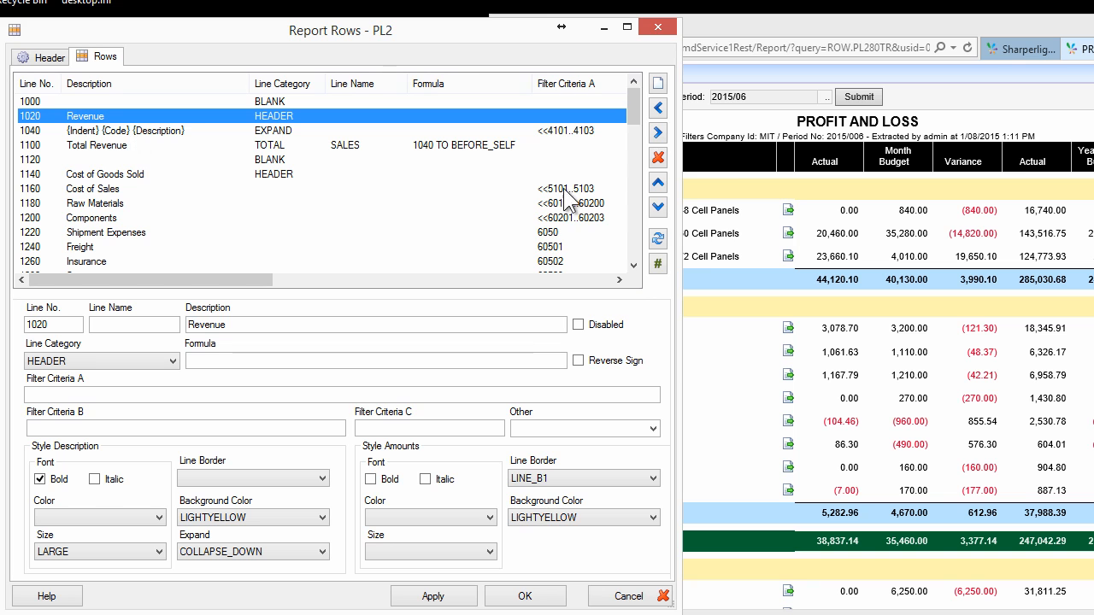
pyautogui.click(724, 225)
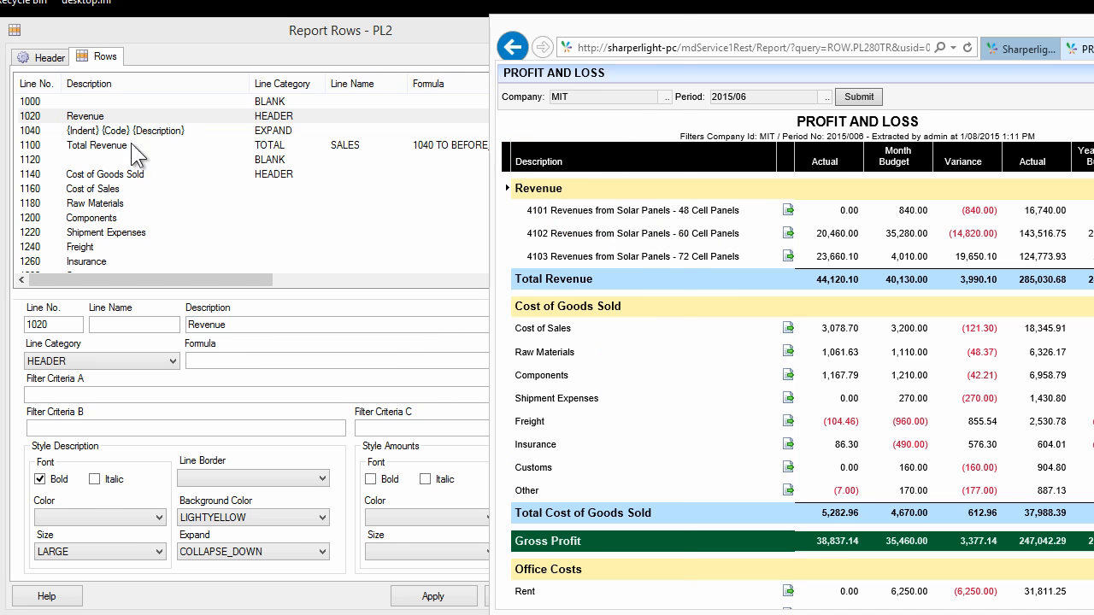
pyautogui.click(104, 121)
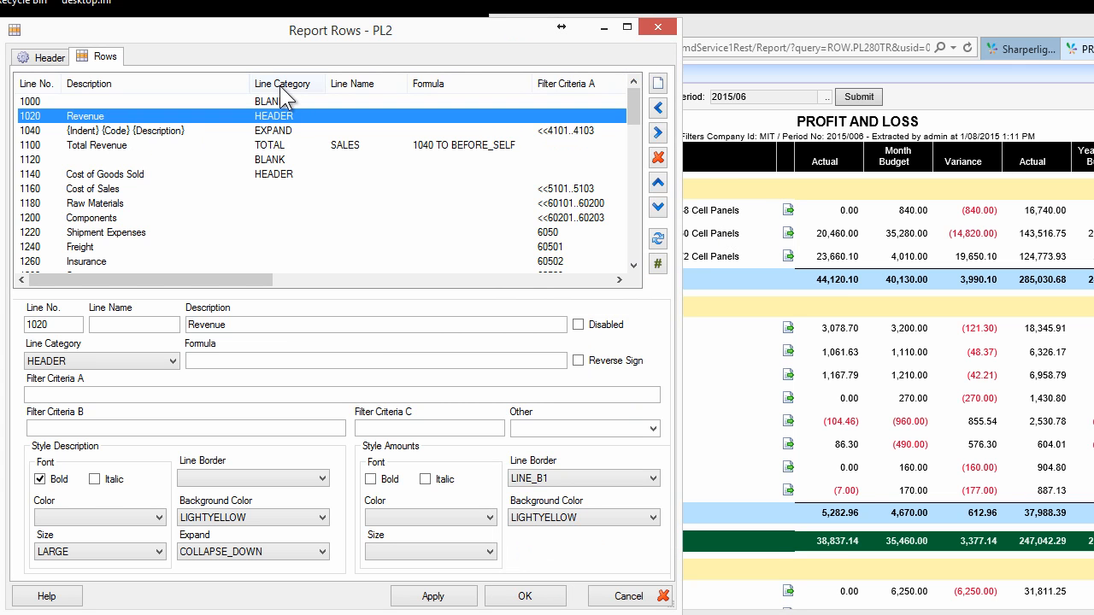
pyautogui.click(118, 360)
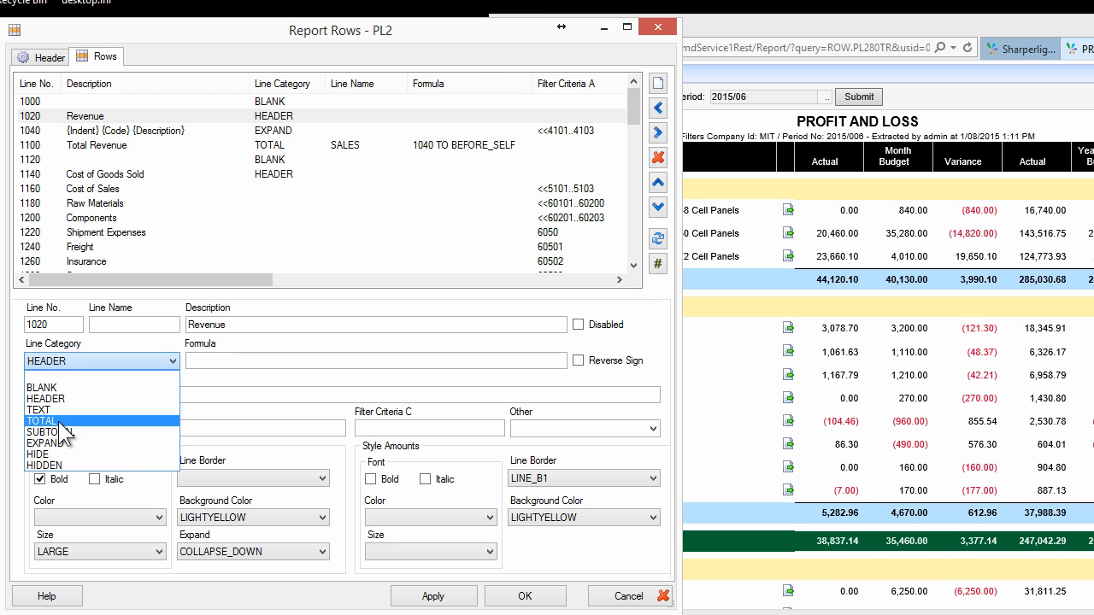
pyautogui.click(246, 116)
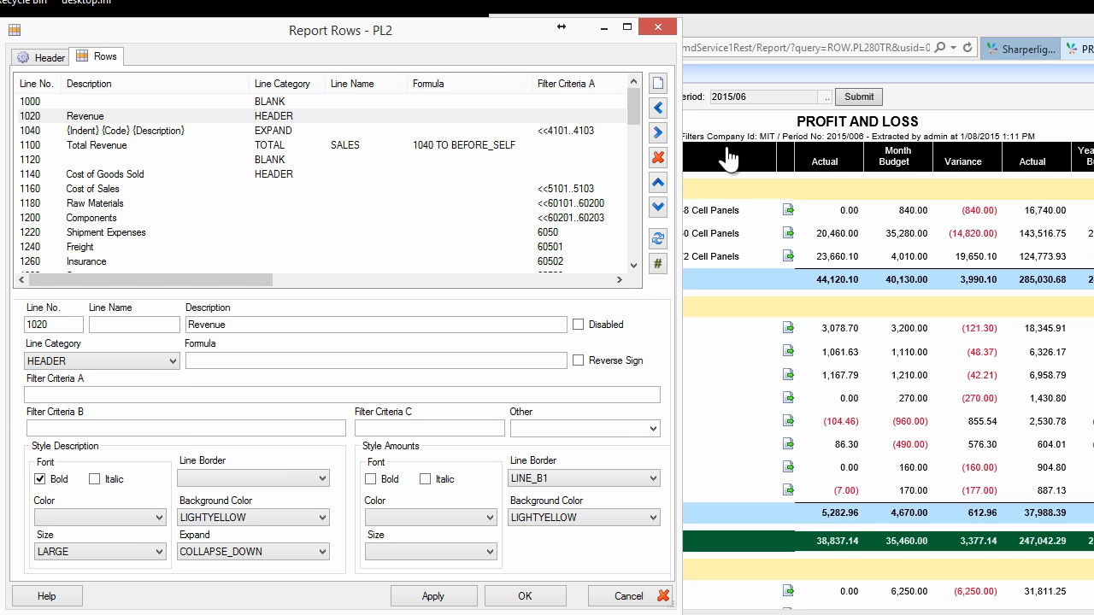
pyautogui.click(686, 195)
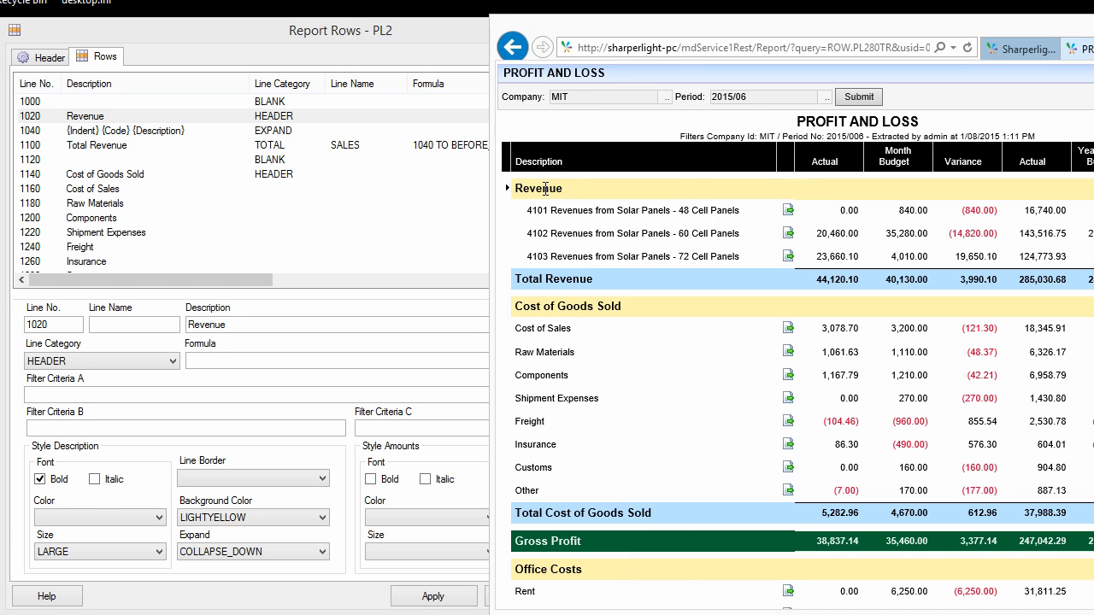
# - Examine the description, line category and formula fields of the Revenue row, line 1020
pyautogui.click(86, 117)
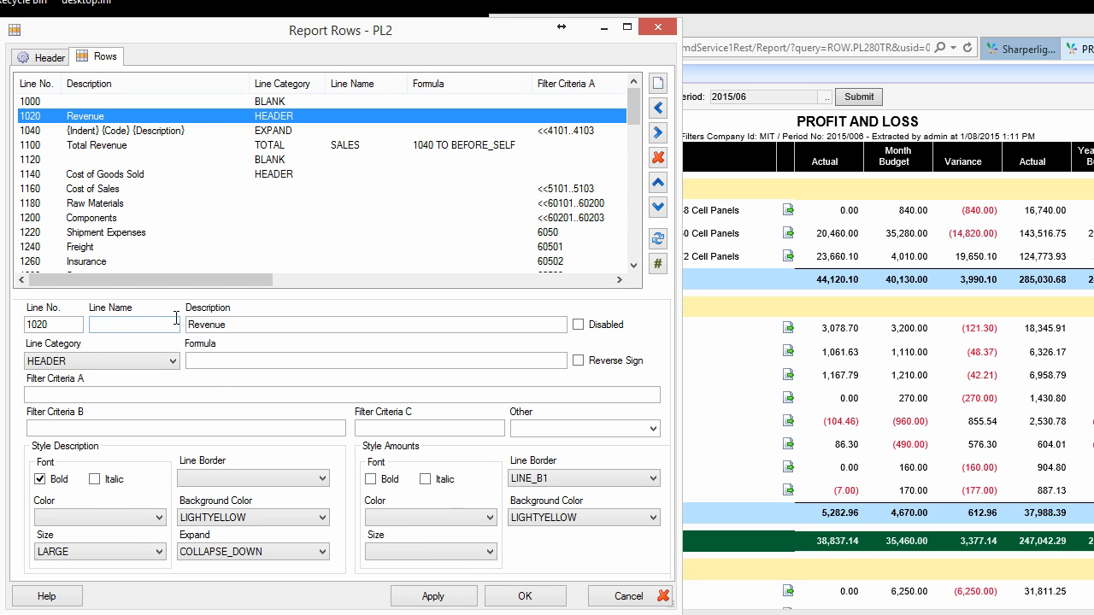
pyautogui.click(227, 328)
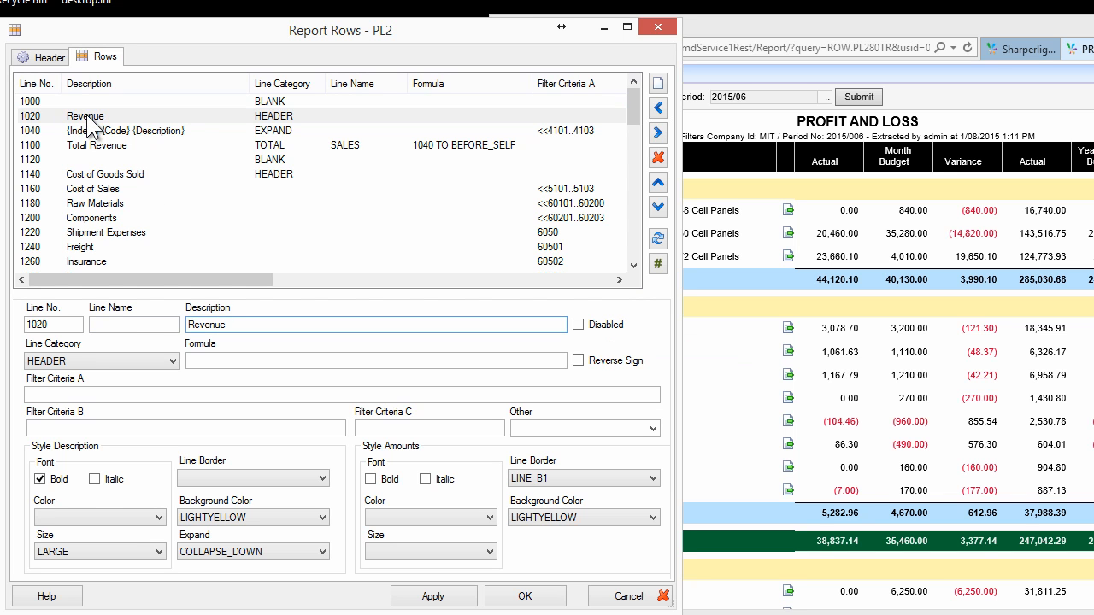
pyautogui.click(94, 358)
pyautogui.click(95, 358)
pyautogui.click(228, 359)
pyautogui.click(229, 359)
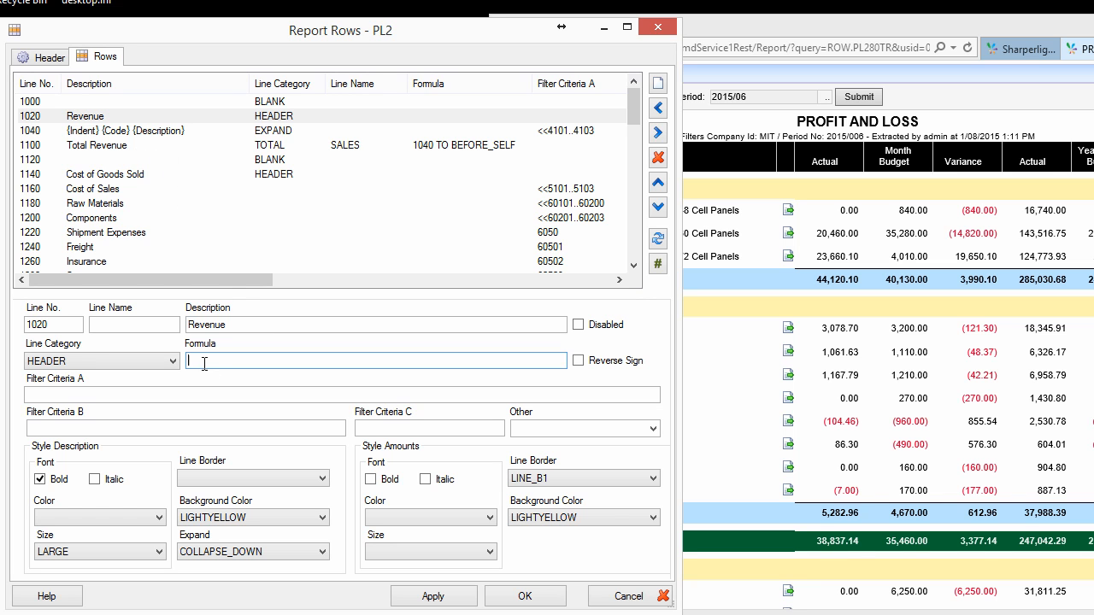
# - Examine the Total Revenue row's category and formula, and compare its settings with the Revenue header row
pyautogui.click(105, 145)
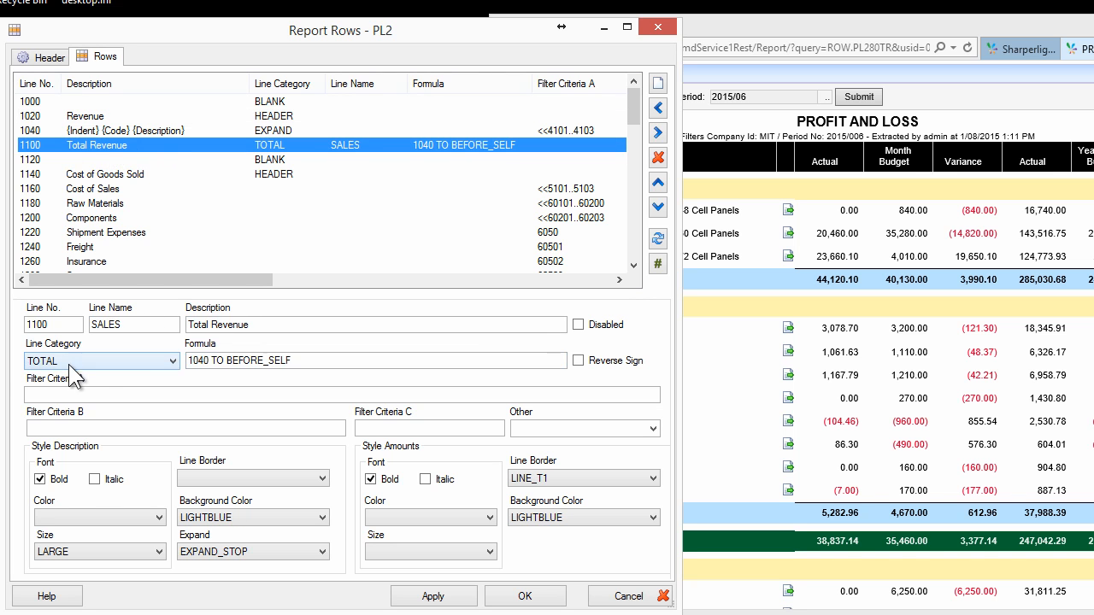
pyautogui.click(208, 360)
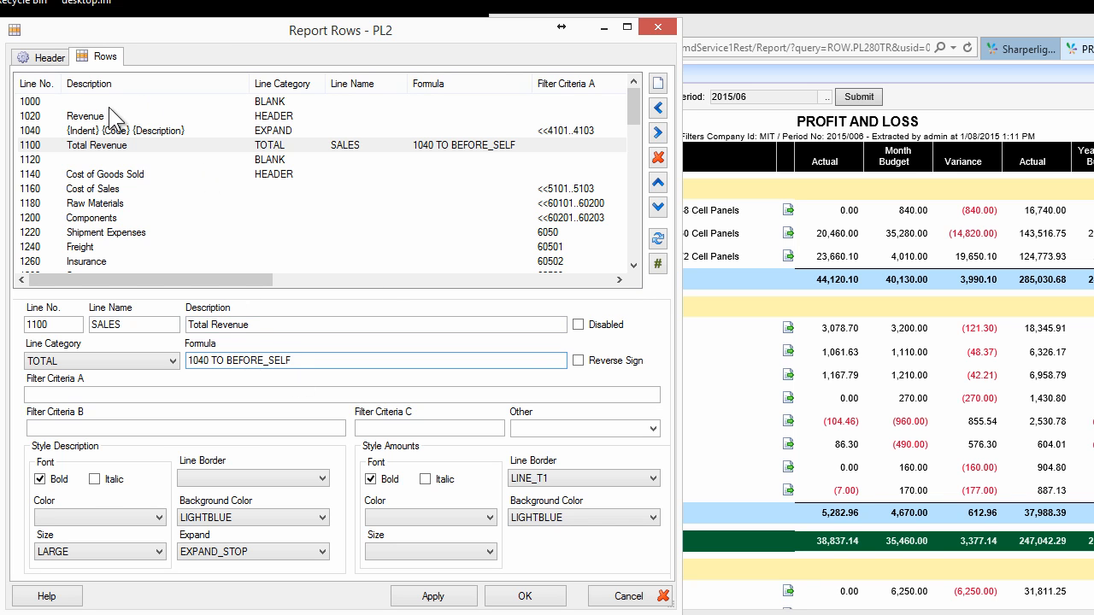
pyautogui.click(232, 115)
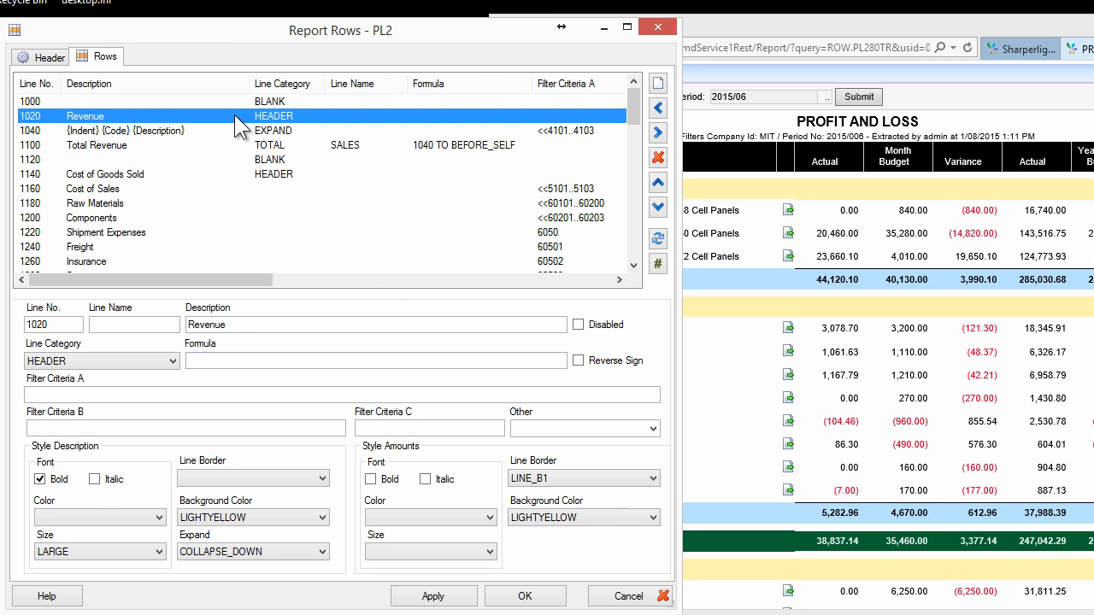
pyautogui.click(269, 146)
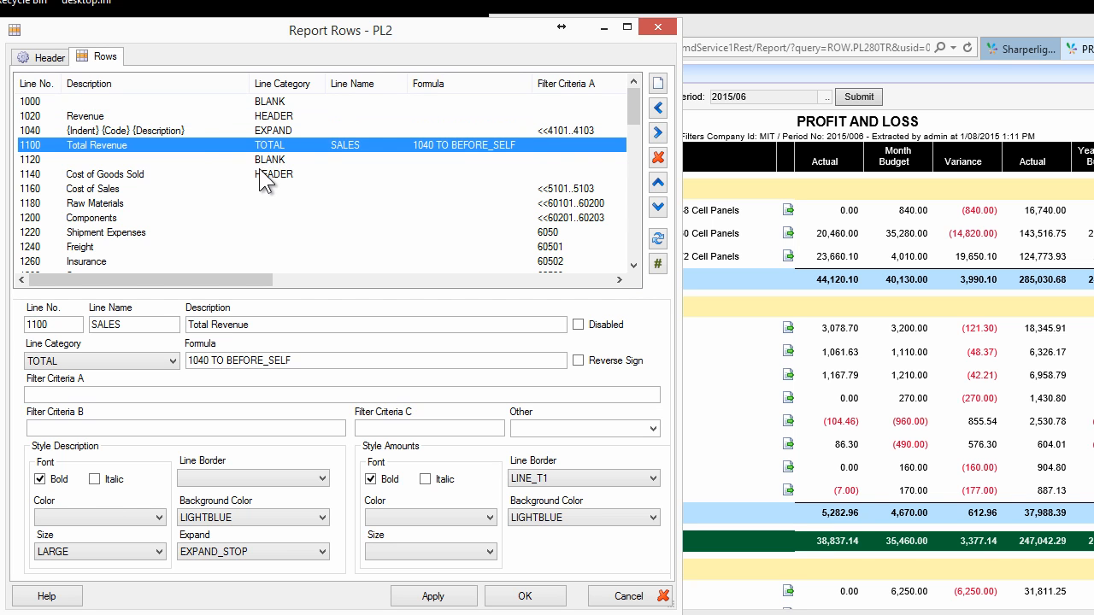
# - Examine the blank line 1120, the Cost of Goods Sold header and the Cost of Sales row's Filter Criteria A
pyautogui.click(247, 159)
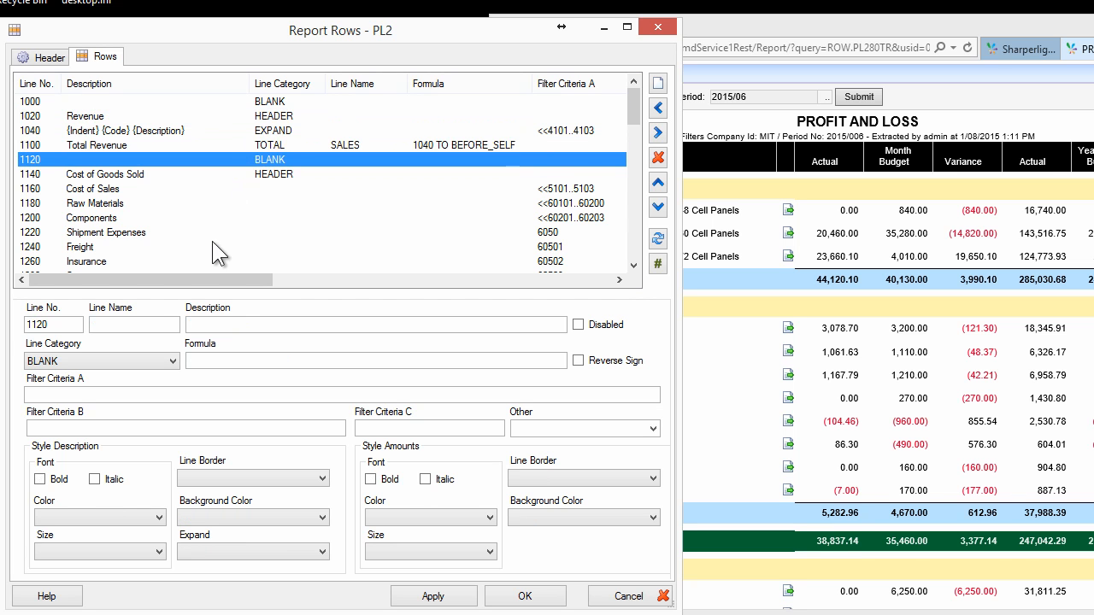
pyautogui.click(166, 172)
pyautogui.click(142, 190)
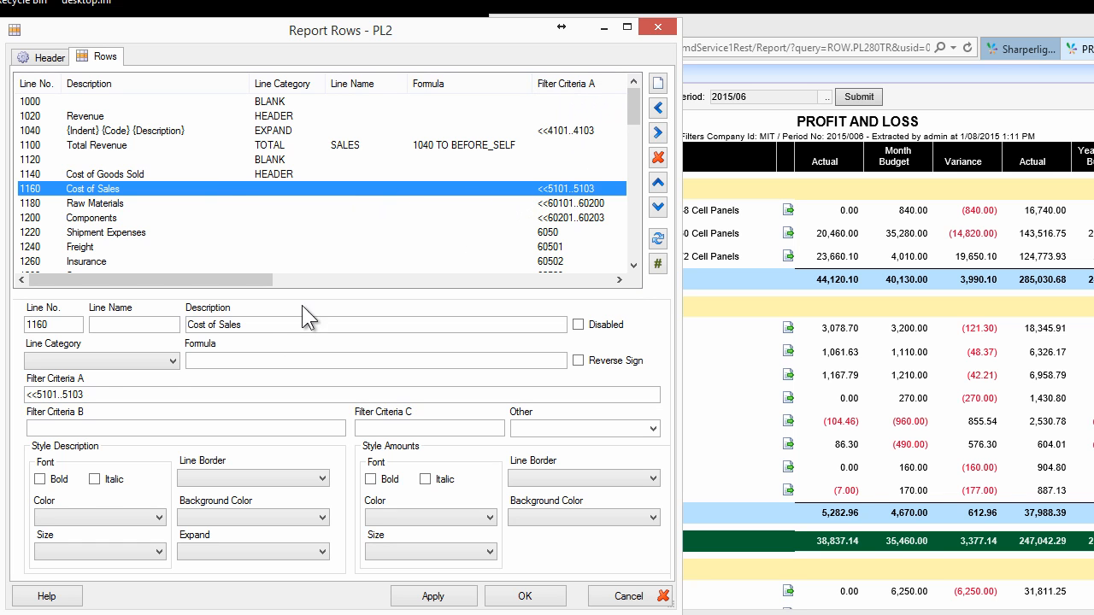
pyautogui.click(106, 393)
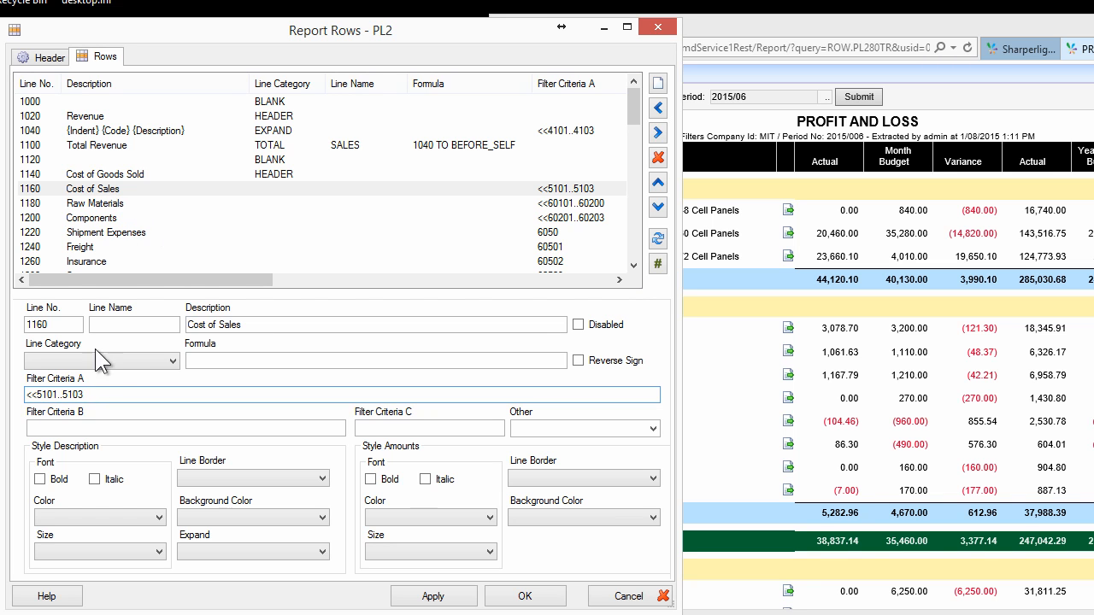
# - Examine the line category and Filter Criteria A account range of the Cost of Sales row
pyautogui.click(80, 366)
pyautogui.click(80, 371)
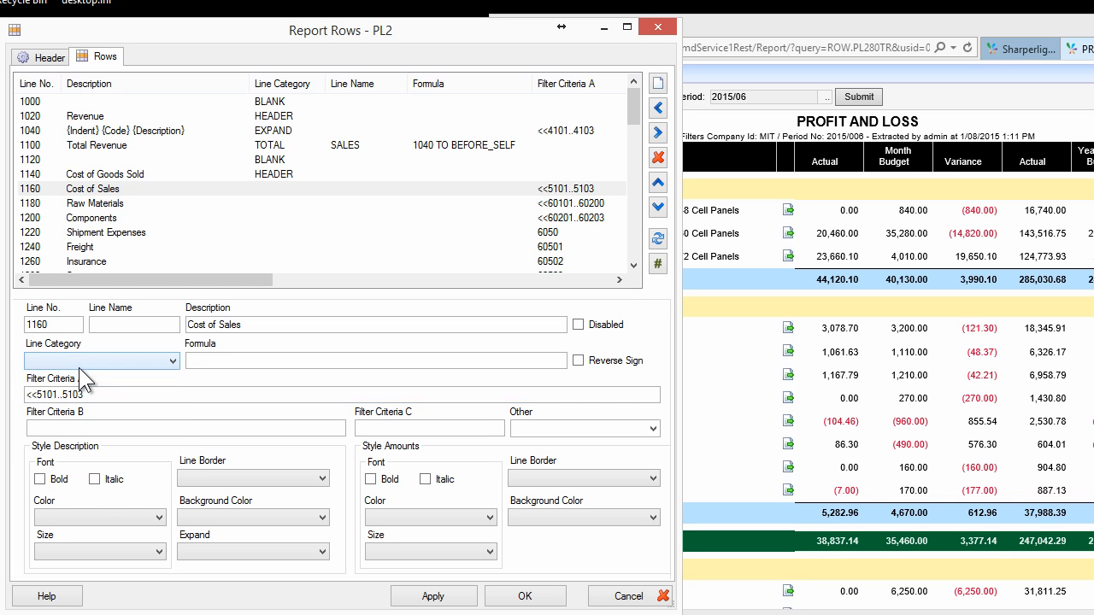
pyautogui.click(159, 396)
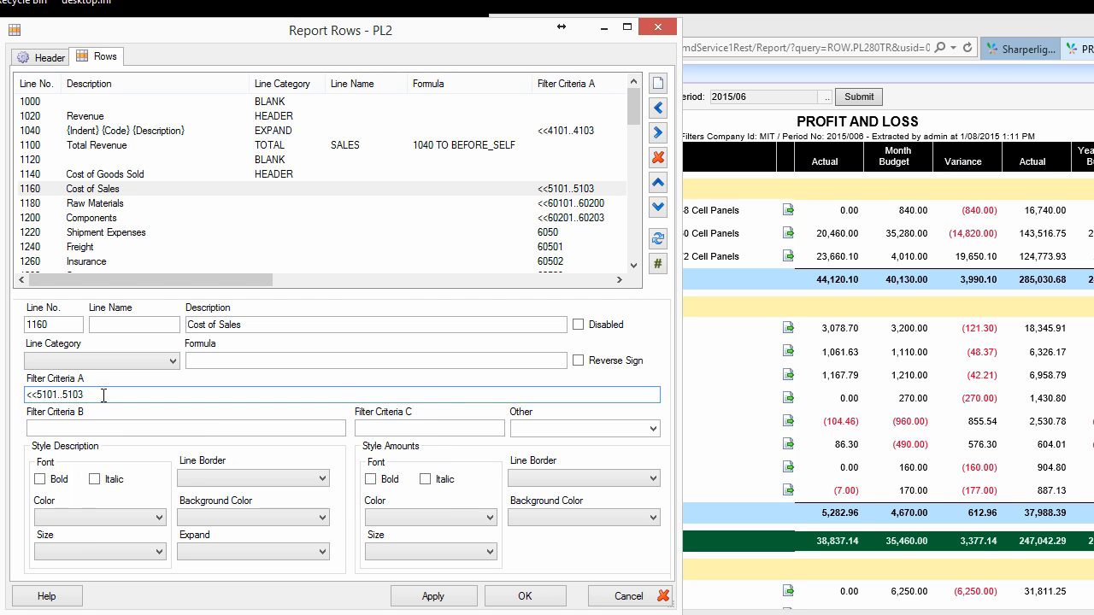
pyautogui.moveTo(37, 394); pyautogui.dragTo(21, 394)
pyautogui.click(111, 395)
# - Review the account filters of the Raw Materials, Components and Shipment Expenses rows
pyautogui.click(210, 203)
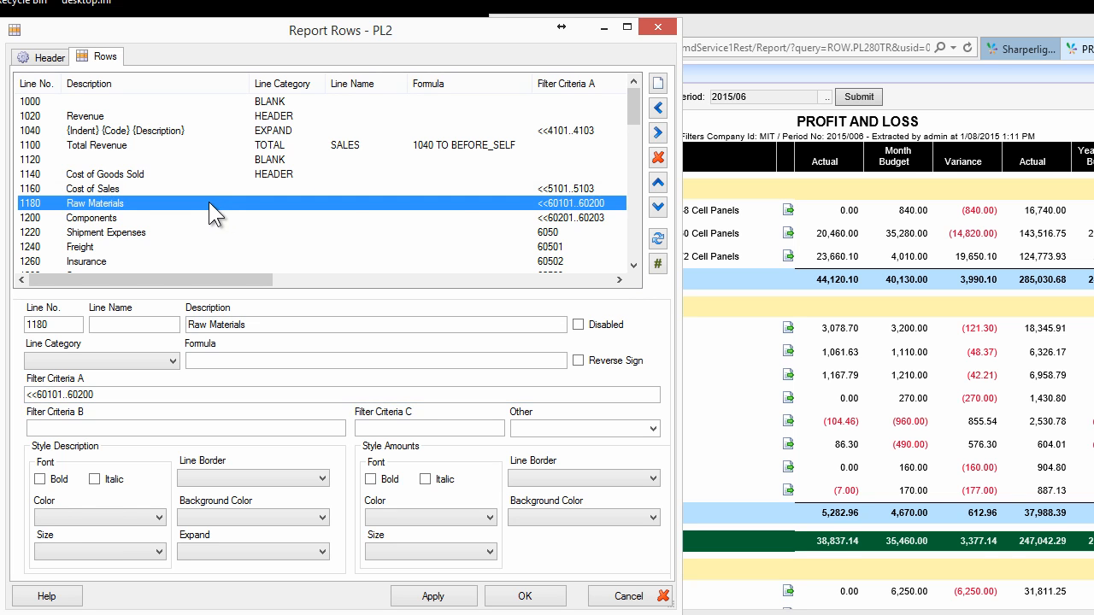
pyautogui.click(560, 220)
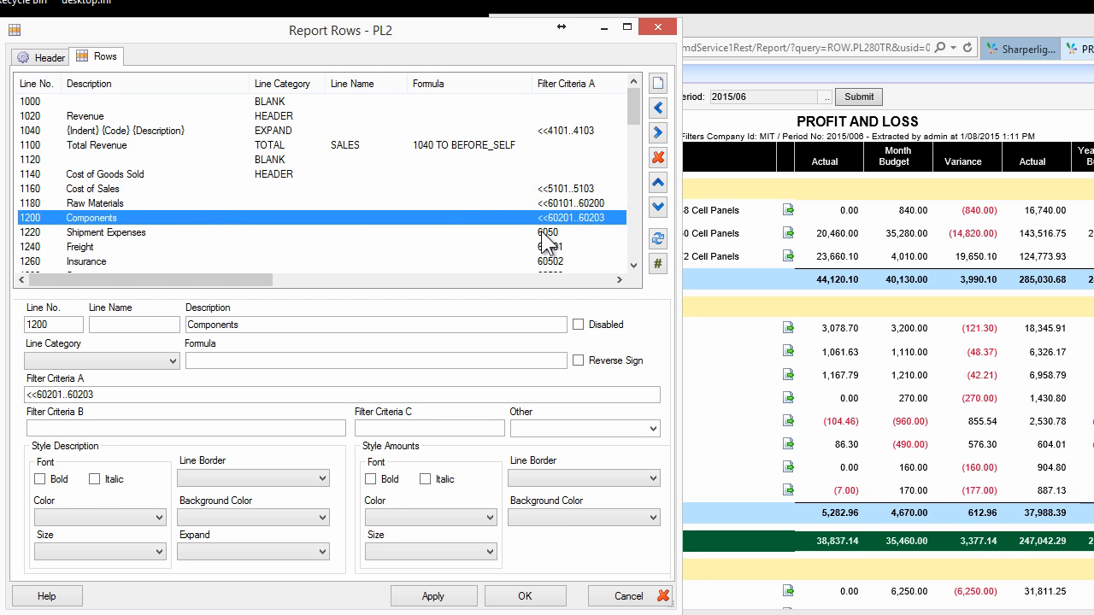
pyautogui.click(219, 237)
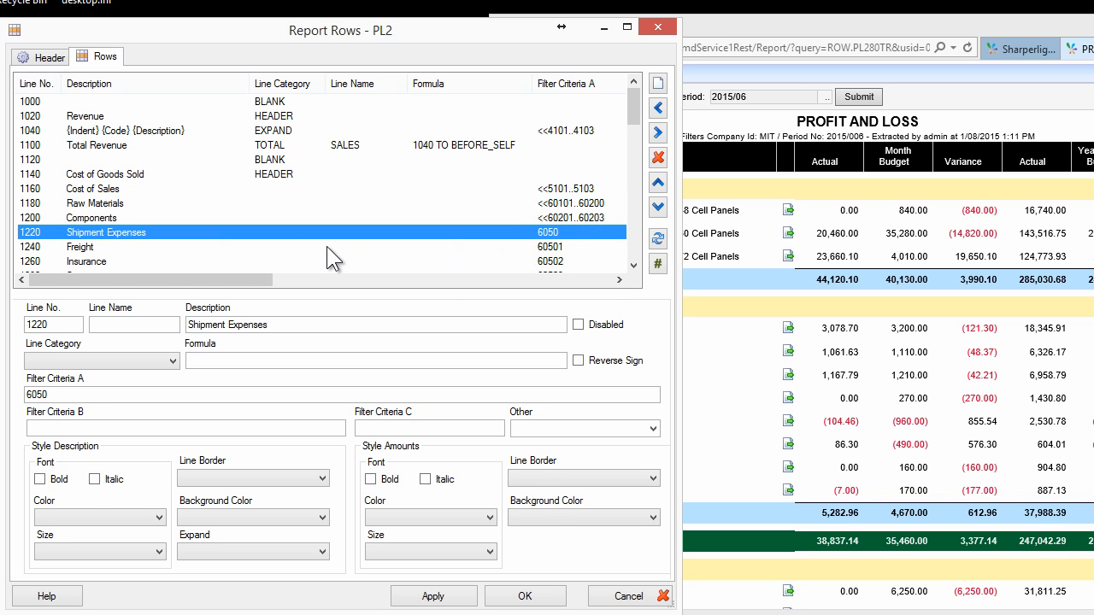
# - Examine the line number and line name of the Total Cost of Goods Sold row
pyautogui.scroll(-3, 326, 246)
pyautogui.click(199, 262)
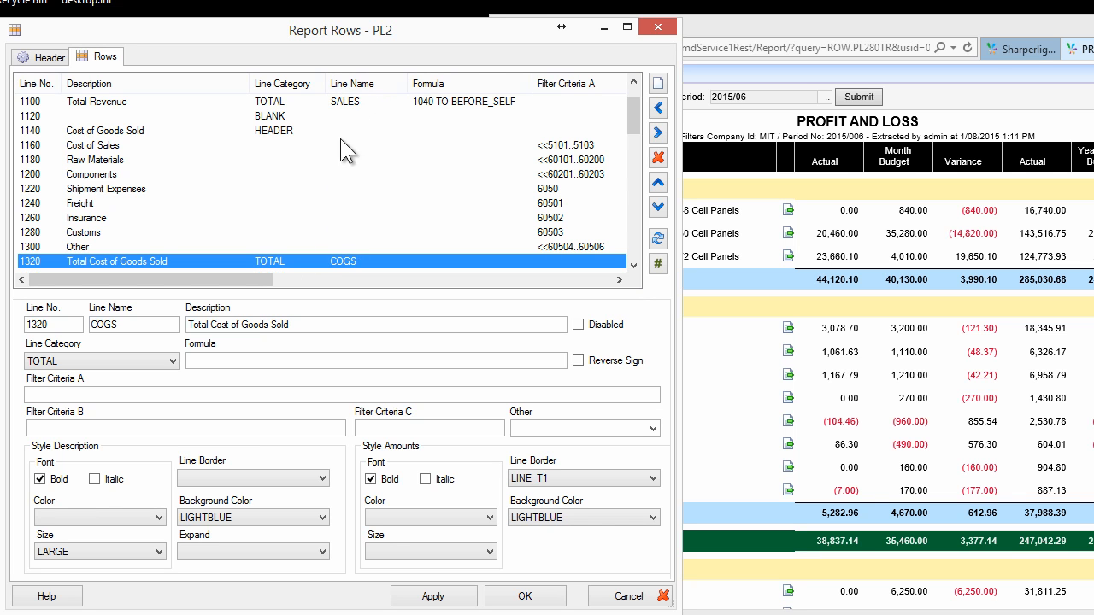
pyautogui.doubleClick(101, 324)
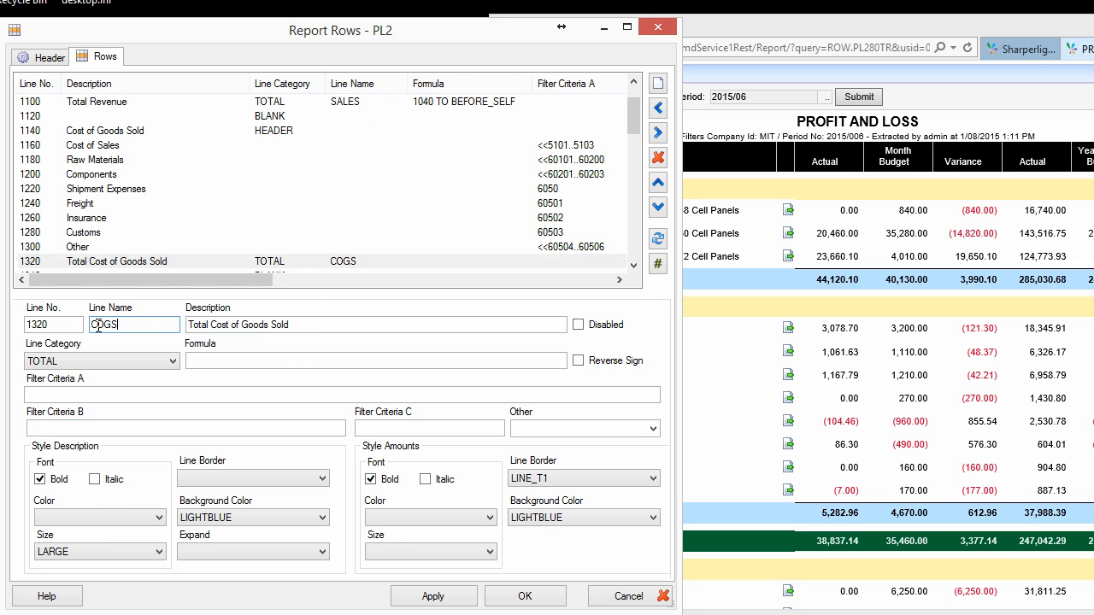
pyautogui.click(145, 324)
pyautogui.doubleClick(53, 325)
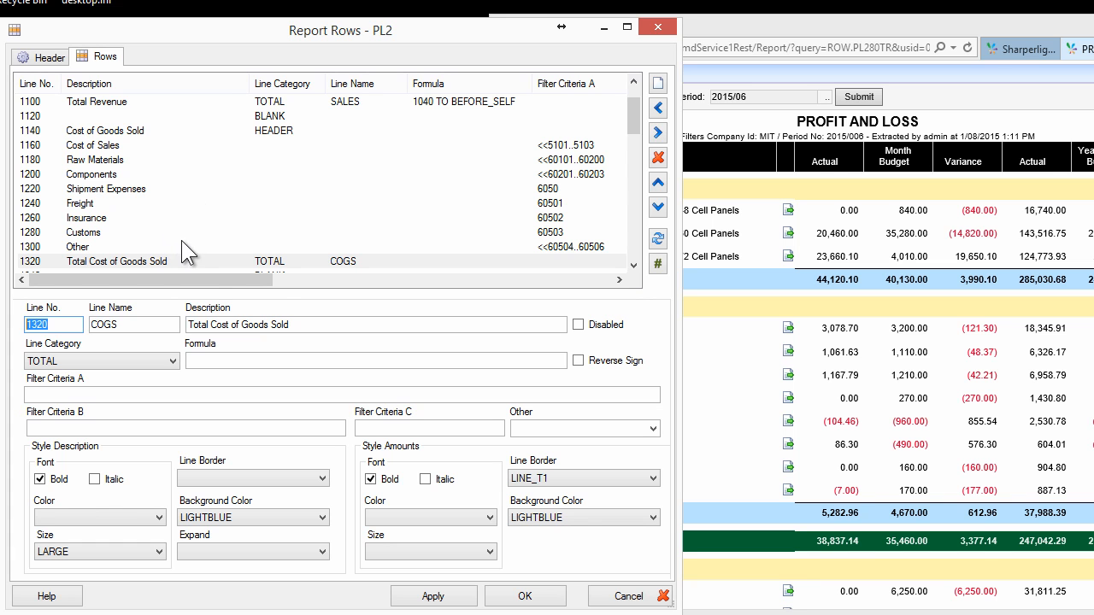
pyautogui.doubleClick(131, 324)
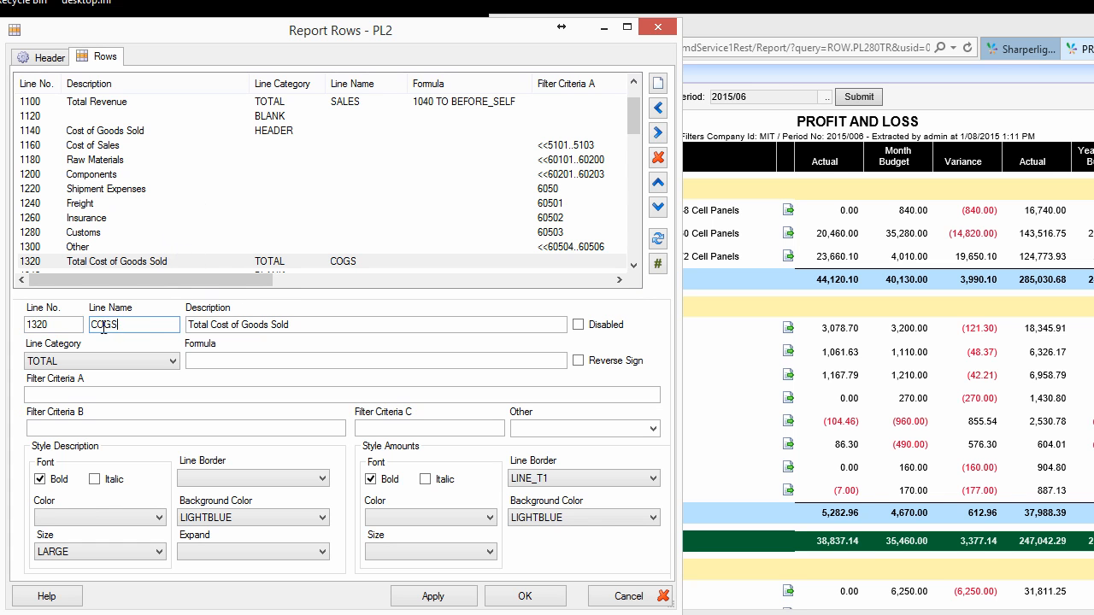
# - Find the Net Profit / (Loss) row near the end of the row list and examine its formula
pyautogui.click(633, 265)
pyautogui.click(633, 265)
pyautogui.click(633, 265)
pyautogui.click(633, 265)
pyautogui.click(633, 265)
pyautogui.click(633, 265)
pyautogui.click(633, 265)
pyautogui.click(633, 265)
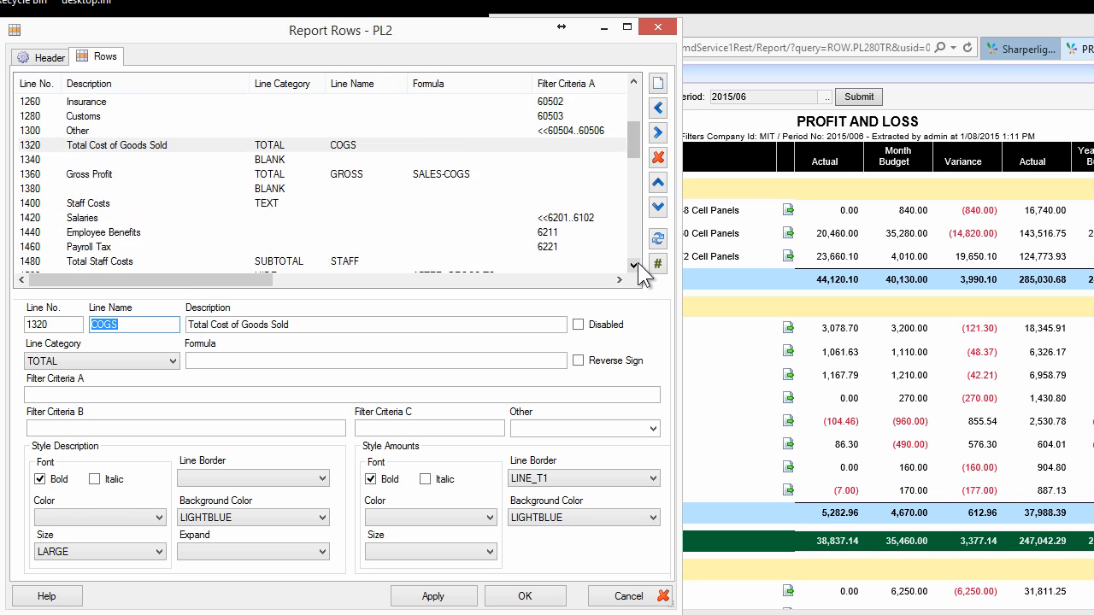
pyautogui.click(637, 263)
pyautogui.click(636, 263)
pyautogui.click(636, 263)
pyautogui.click(637, 263)
pyautogui.click(637, 263)
pyautogui.click(636, 263)
pyautogui.click(637, 264)
pyautogui.click(636, 263)
pyautogui.click(633, 265)
pyautogui.click(633, 265)
pyautogui.click(633, 265)
pyautogui.click(634, 265)
pyautogui.click(634, 265)
pyautogui.click(633, 265)
pyautogui.scroll(-5, 342, 188)
pyautogui.click(179, 246)
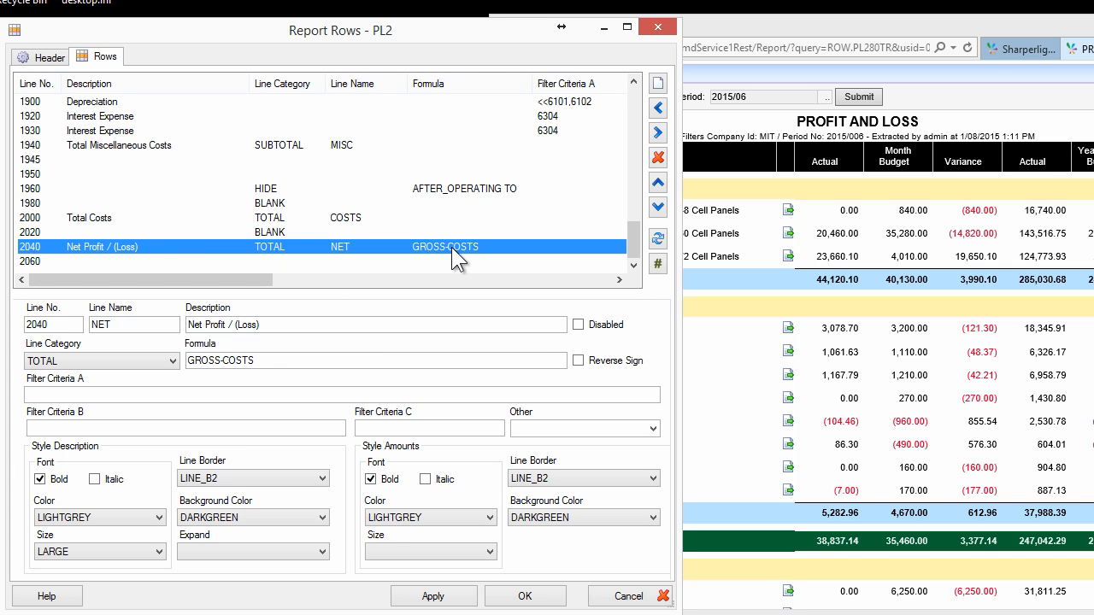
pyautogui.click(271, 360)
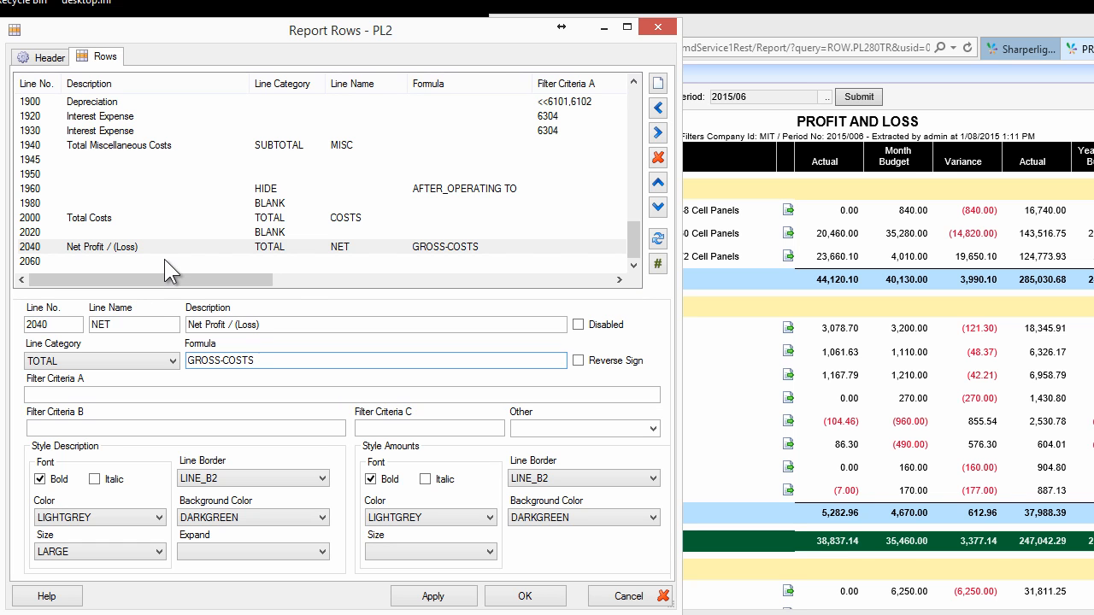
# - Examine the Total Costs row, the HIDE line 1960 and the lines from Depreciation through 1945
pyautogui.click(261, 219)
pyautogui.click(261, 189)
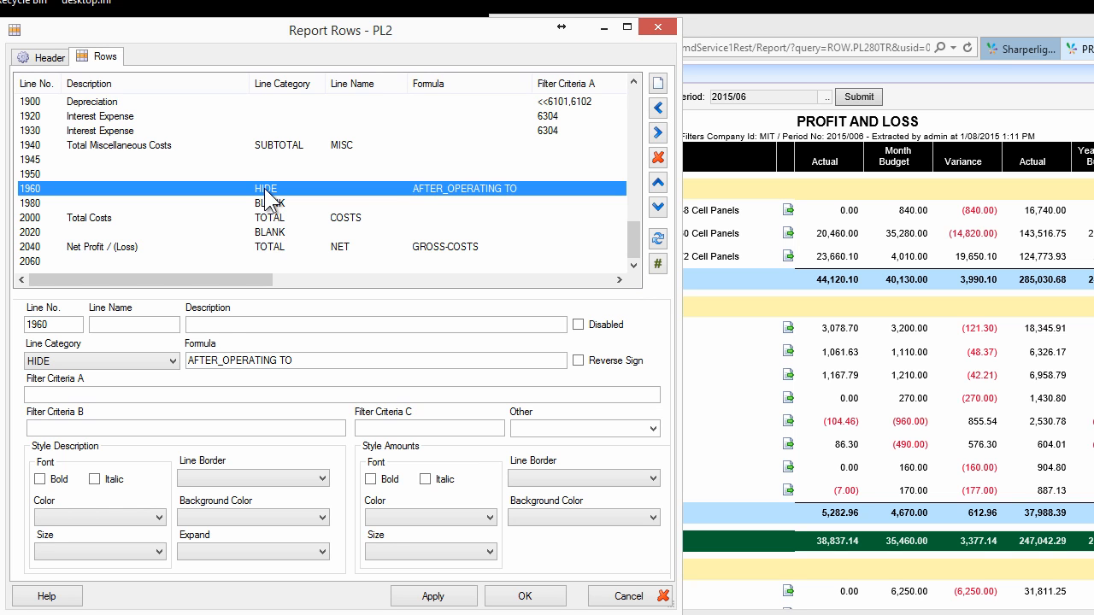
pyautogui.click(284, 102)
pyautogui.click(284, 115)
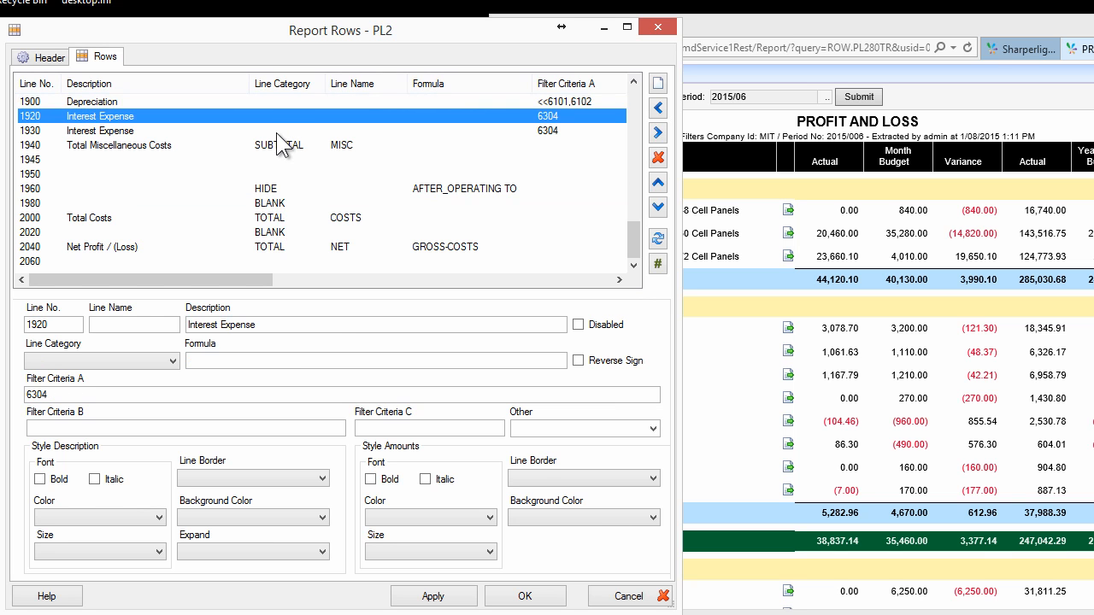
pyautogui.click(276, 132)
pyautogui.click(275, 144)
pyautogui.click(274, 161)
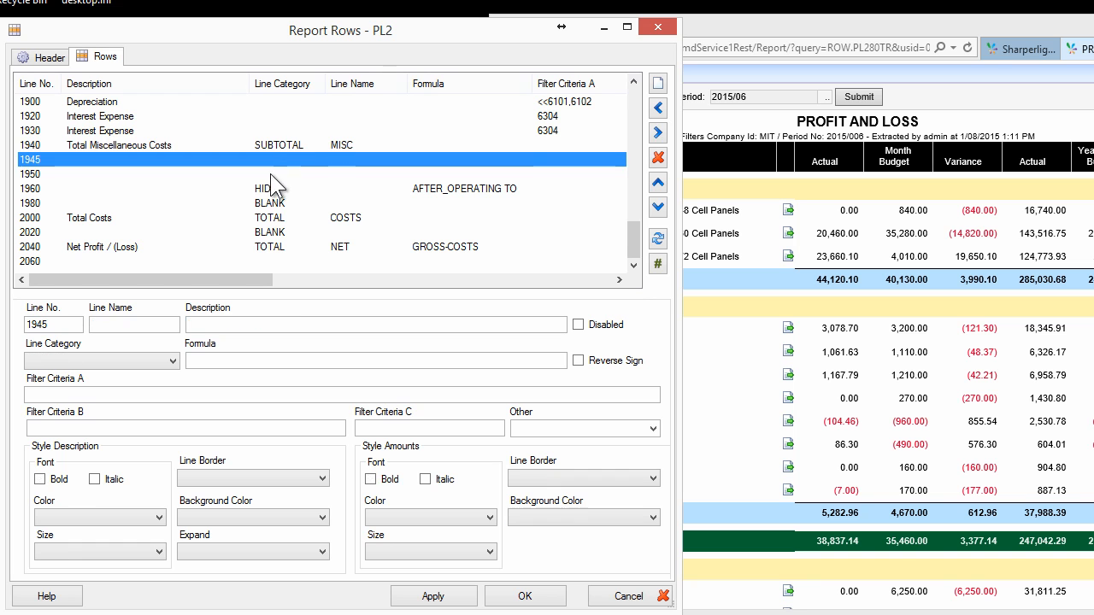
pyautogui.click(280, 190)
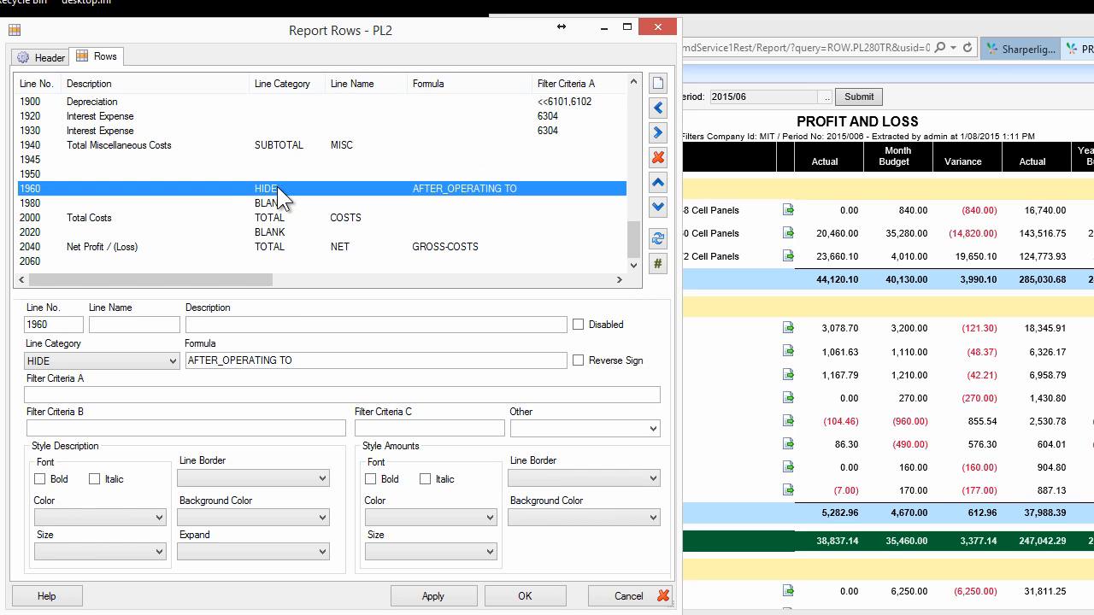
# - Add SELF to the end of the AFTER_OPERATING TO formula on the HIDE line 1960
pyautogui.click(189, 361)
pyautogui.moveTo(190, 361); pyautogui.dragTo(308, 359)
pyautogui.click(310, 359)
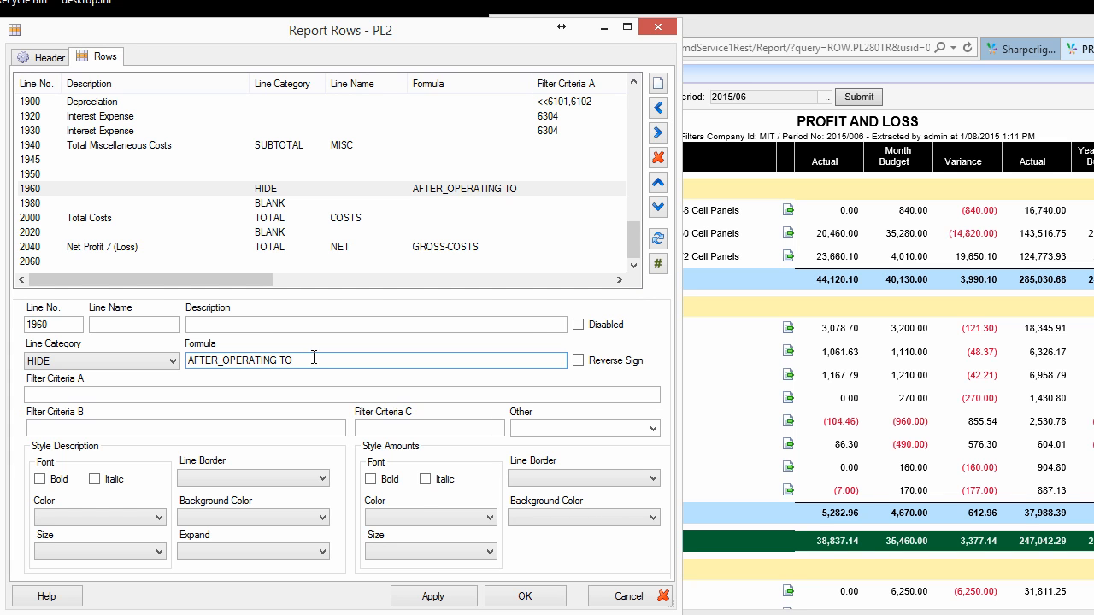
pyautogui.write('SELF')
pyautogui.click(339, 204)
# - Compare the EXPAND line 1040 with the web report, collapsing and re-expanding the Revenue section there
pyautogui.scroll(3, 339, 206)
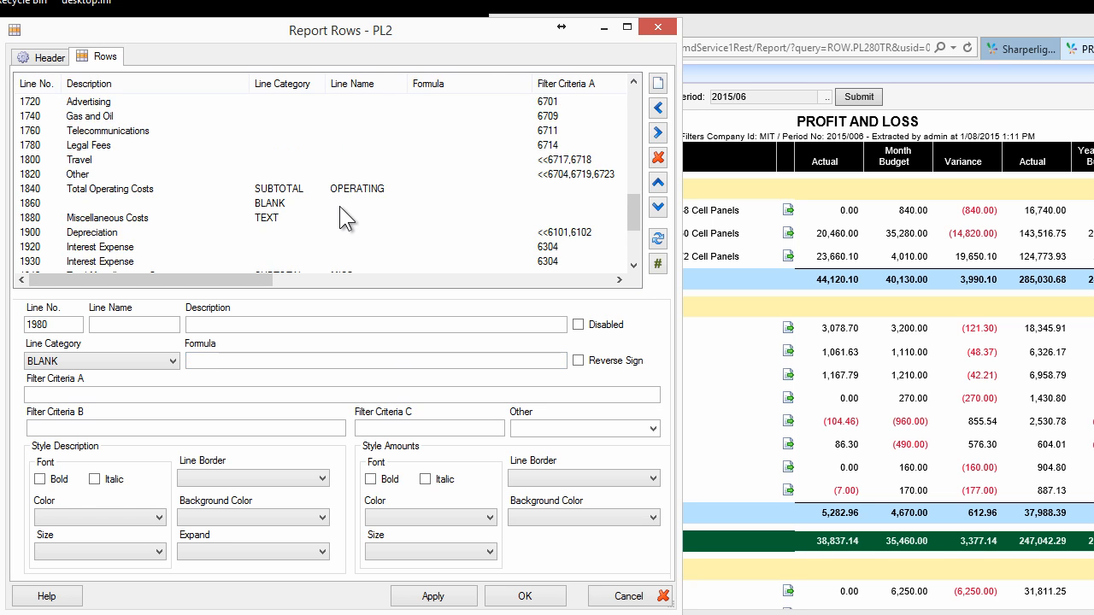
pyautogui.scroll(7, 339, 206)
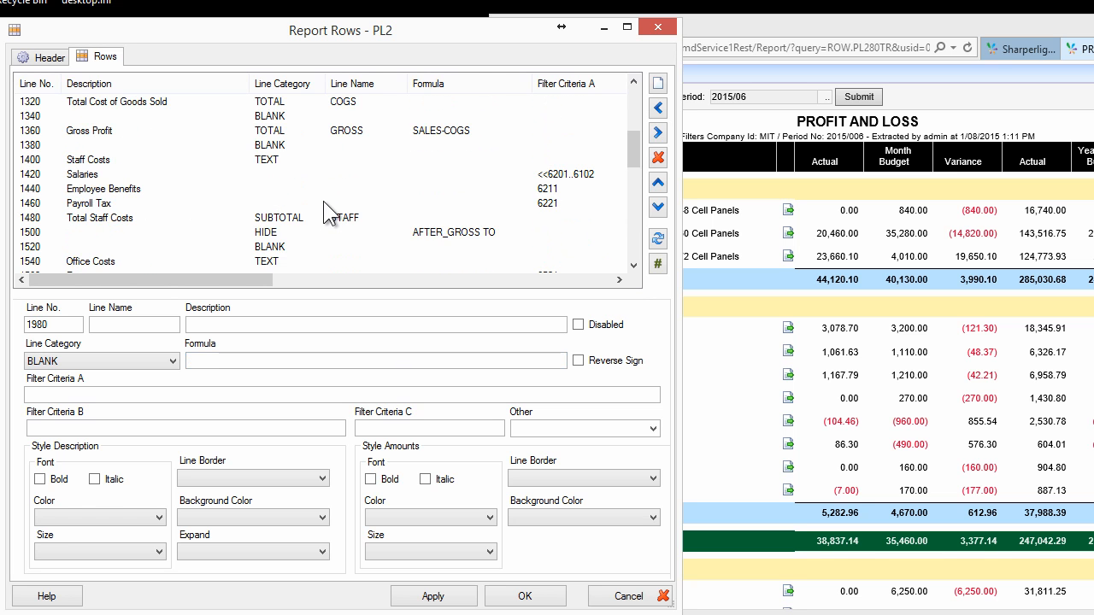
pyautogui.scroll(5, 205, 166)
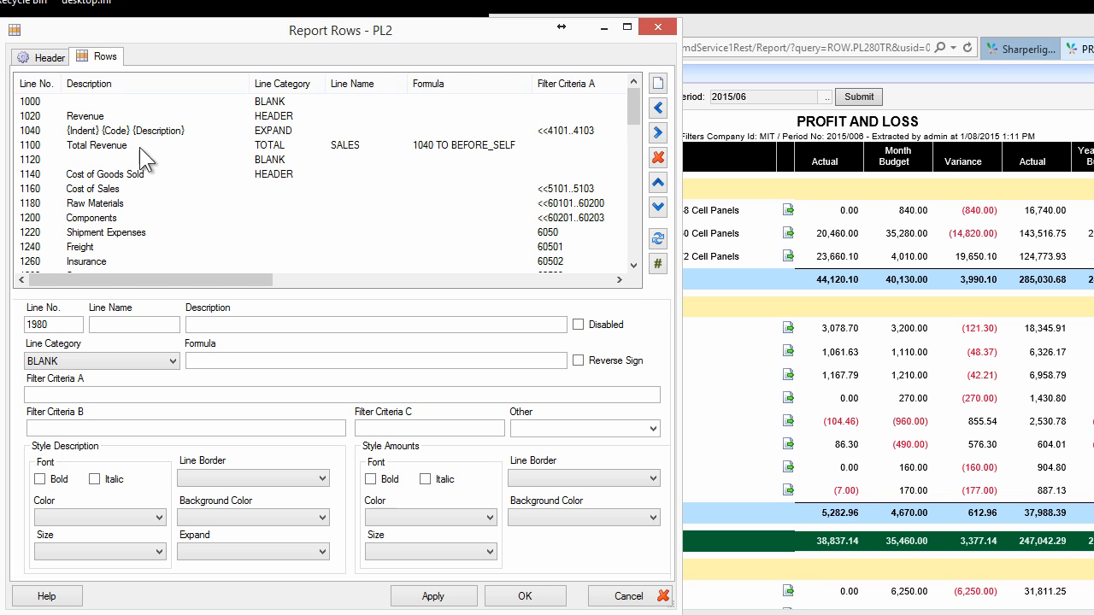
pyautogui.click(112, 132)
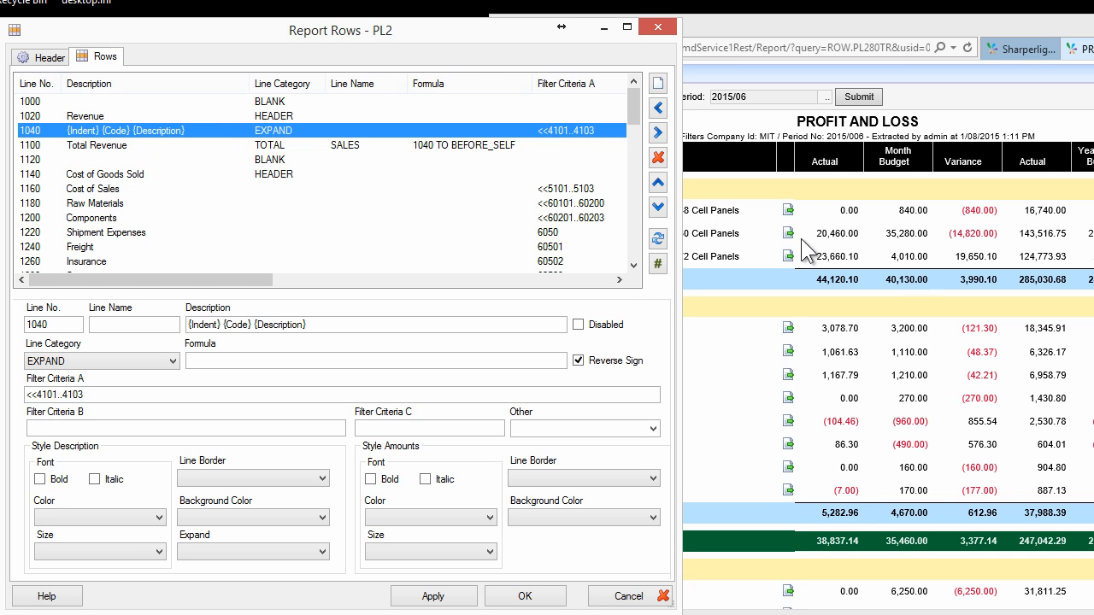
pyautogui.click(937, 221)
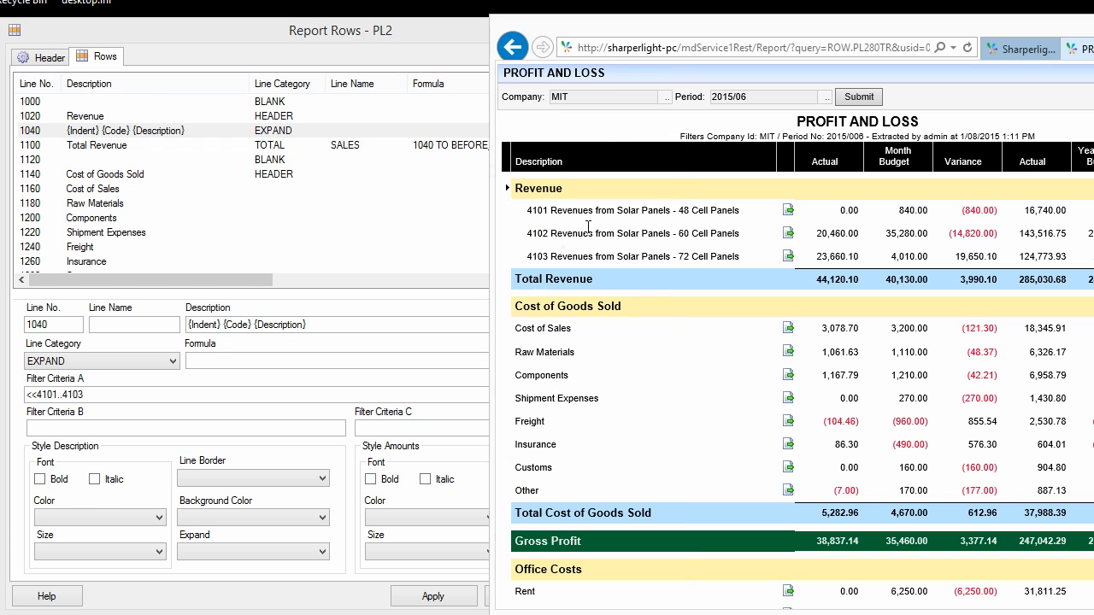
pyautogui.click(507, 189)
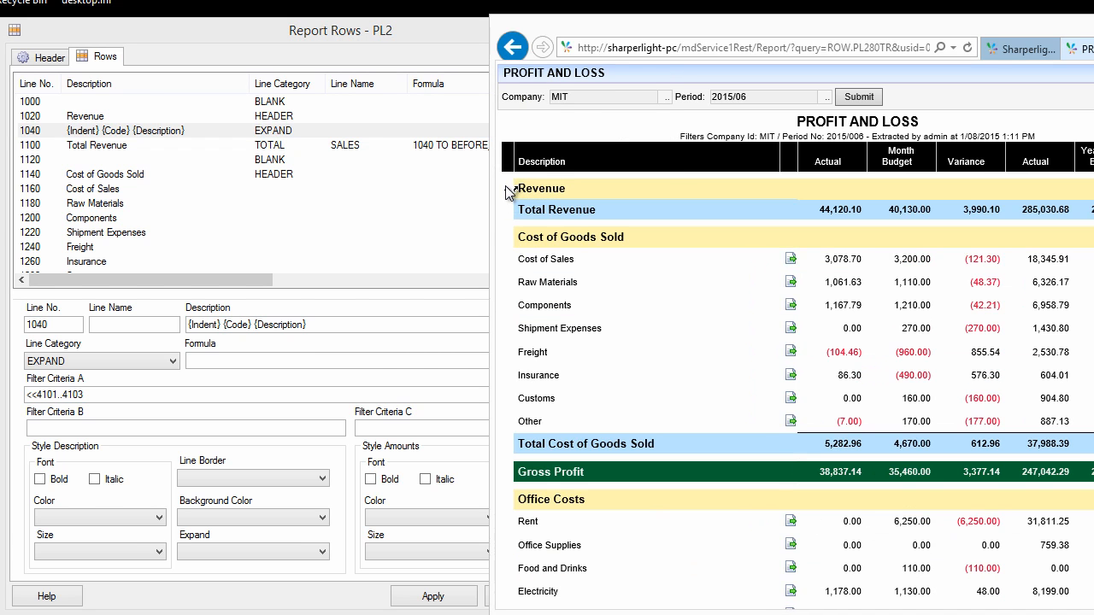
pyautogui.click(508, 189)
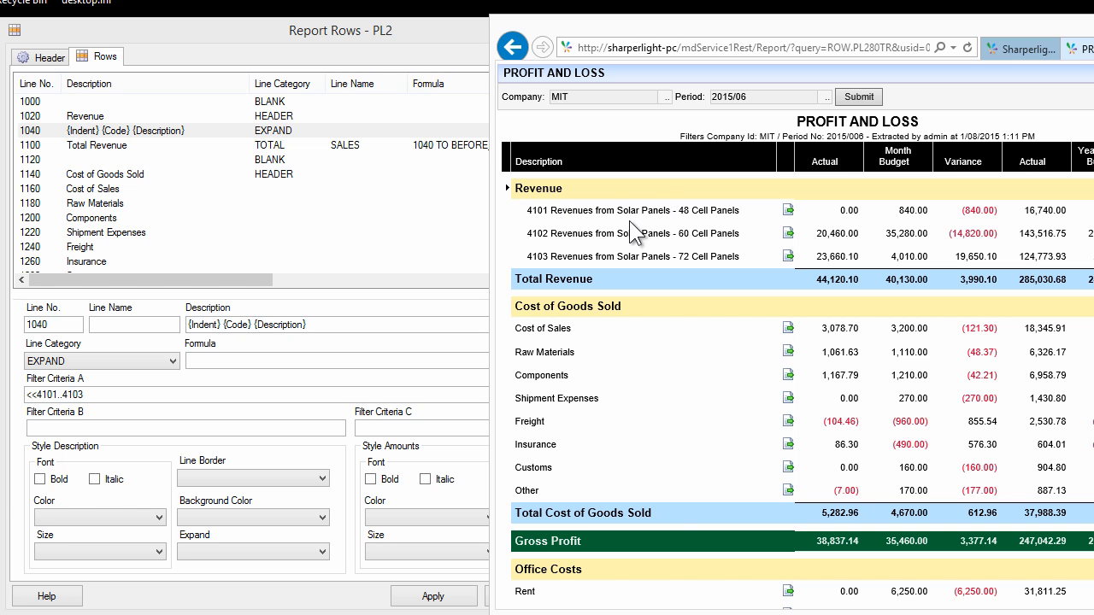
# - Examine the account range in Filter Criteria A of the EXPAND line 1040
pyautogui.click(170, 130)
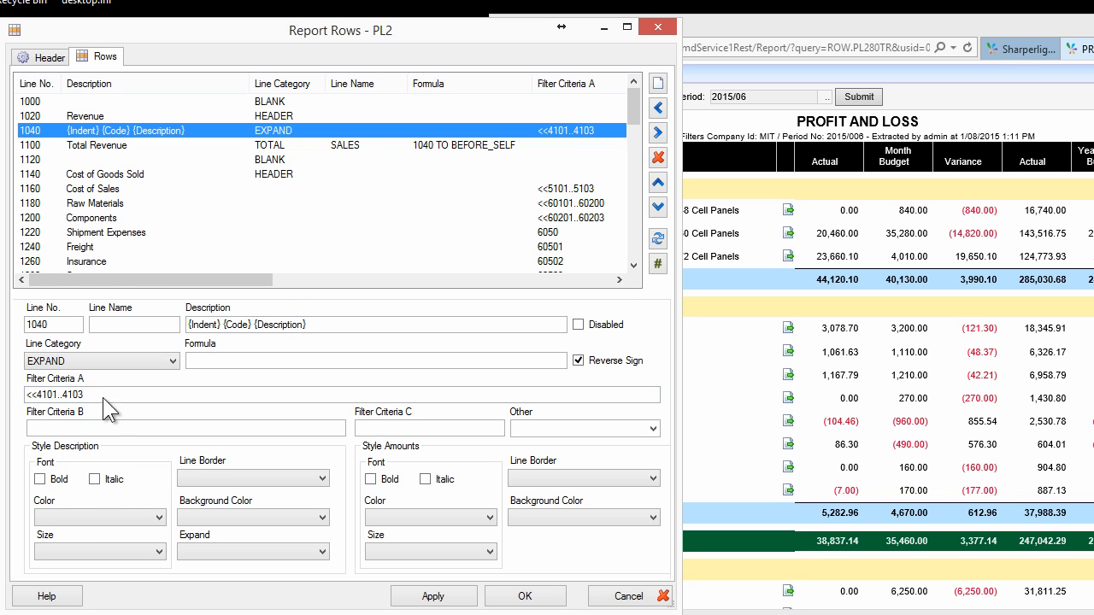
pyautogui.moveTo(84, 394); pyautogui.dragTo(36, 394)
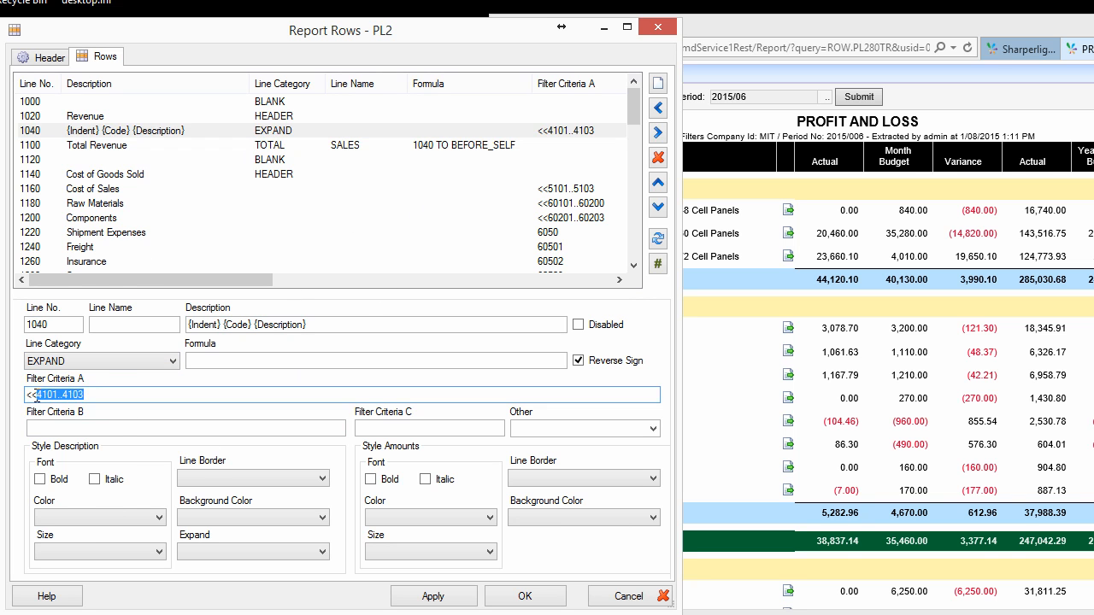
pyautogui.click(97, 394)
pyautogui.moveTo(111, 394)
# - Remove the {Code} placeholder from the description of the EXPAND line 1040, leaving {Indent} {Description}
pyautogui.click(166, 130)
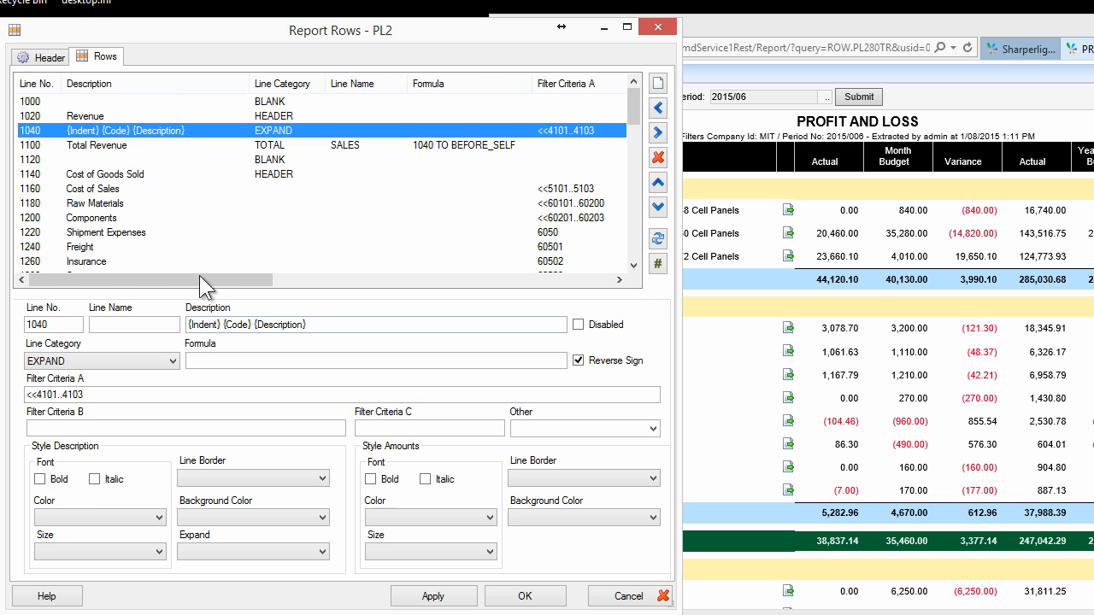
pyautogui.click(321, 325)
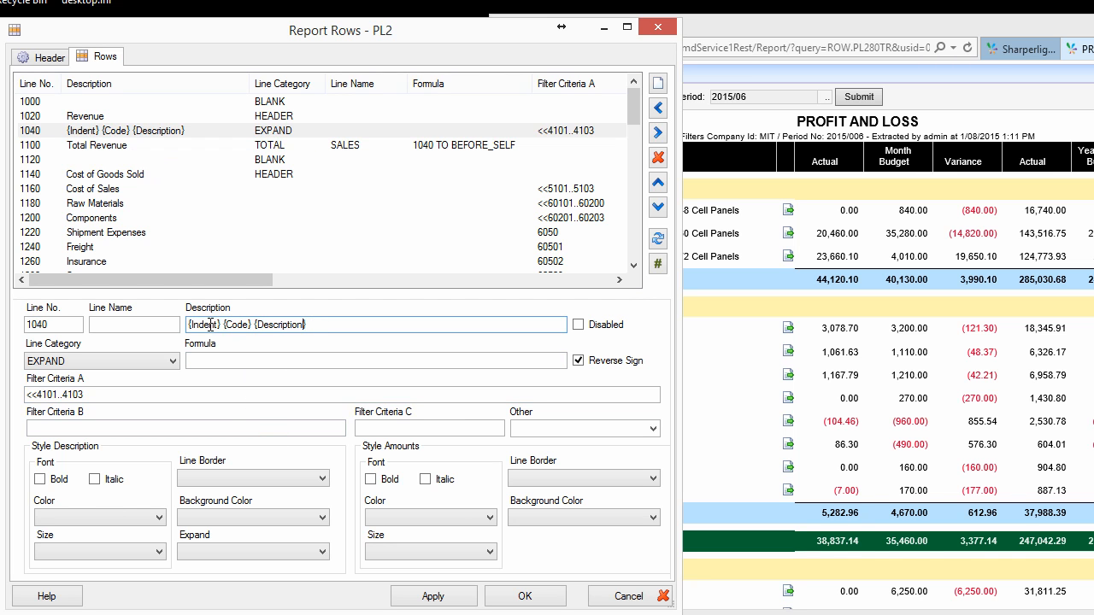
pyautogui.moveTo(214, 325)
pyautogui.press('Delete')
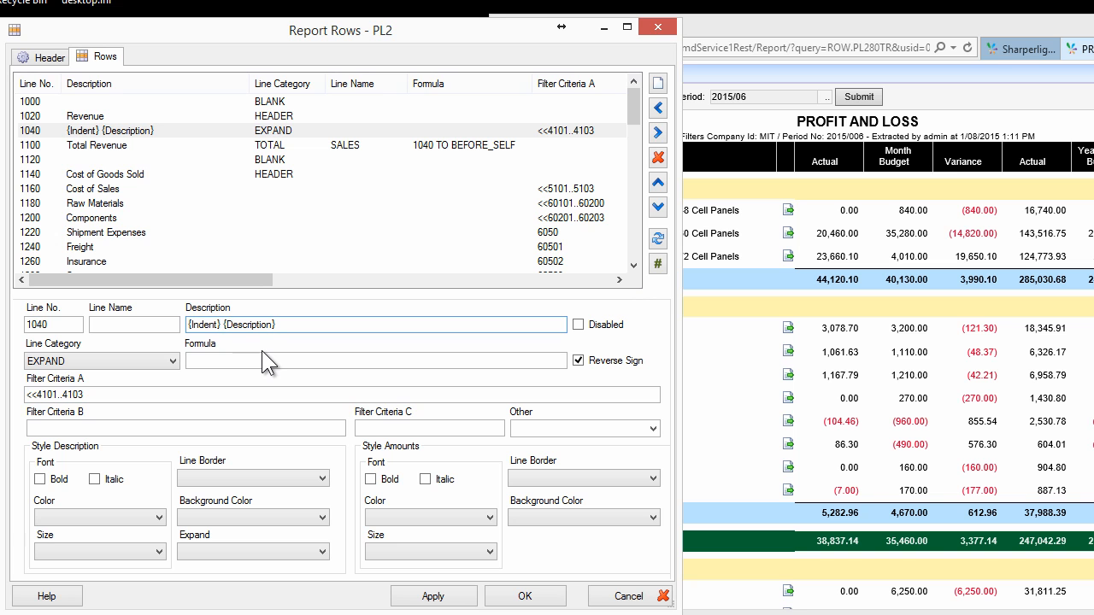
pyautogui.press('Right')
pyautogui.press('Right')
pyautogui.press('Right')
pyautogui.press('Right')
pyautogui.press('Right')
pyautogui.press('Right')
pyautogui.press('Right')
pyautogui.press('Right')
pyautogui.hotkey('shift', 'Left')
pyautogui.hotkey('shift', 'Left')
pyautogui.hotkey('shift', 'Left')
pyautogui.hotkey('shift', 'Left')
pyautogui.hotkey('shift', 'Left')
pyautogui.hotkey('shift', 'Left')
pyautogui.hotkey('shift', 'Left')
pyautogui.hotkey('shift', 'Left')
pyautogui.press('Left')
pyautogui.click(223, 164)
# - Review blank line 1980 and compare the Net Profit / (Loss) formula with the Total Costs row
pyautogui.moveTo(633, 107); pyautogui.dragTo(675, 427)
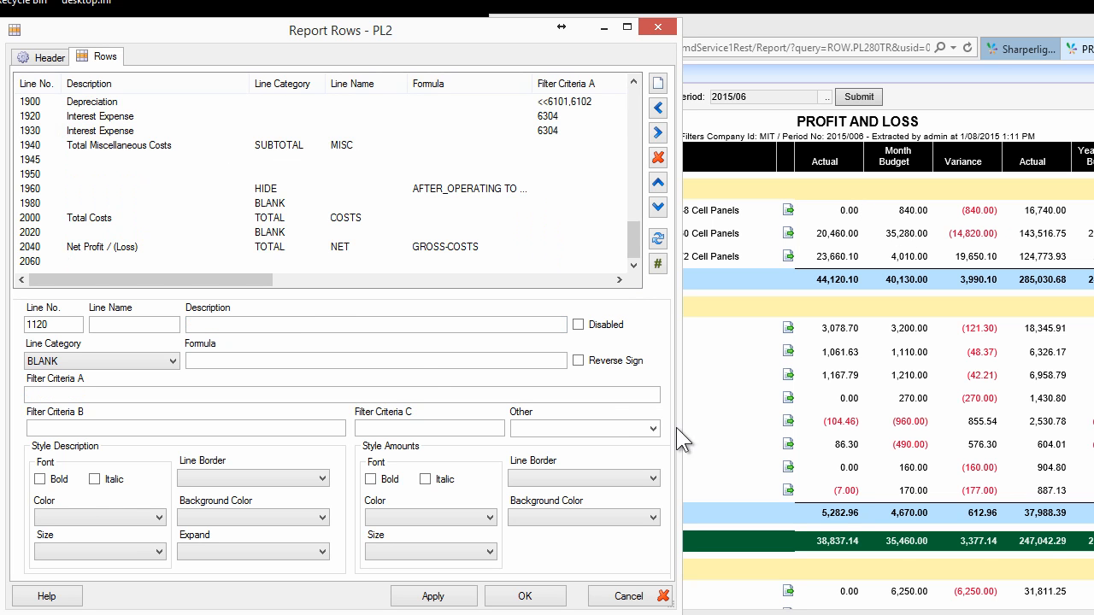
pyautogui.click(270, 205)
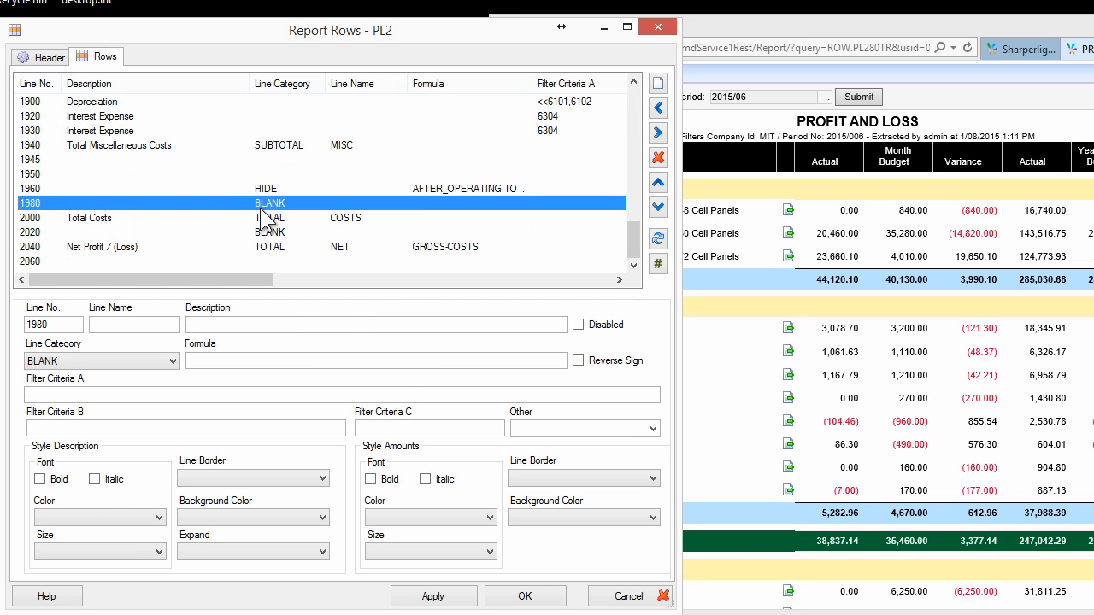
pyautogui.click(265, 219)
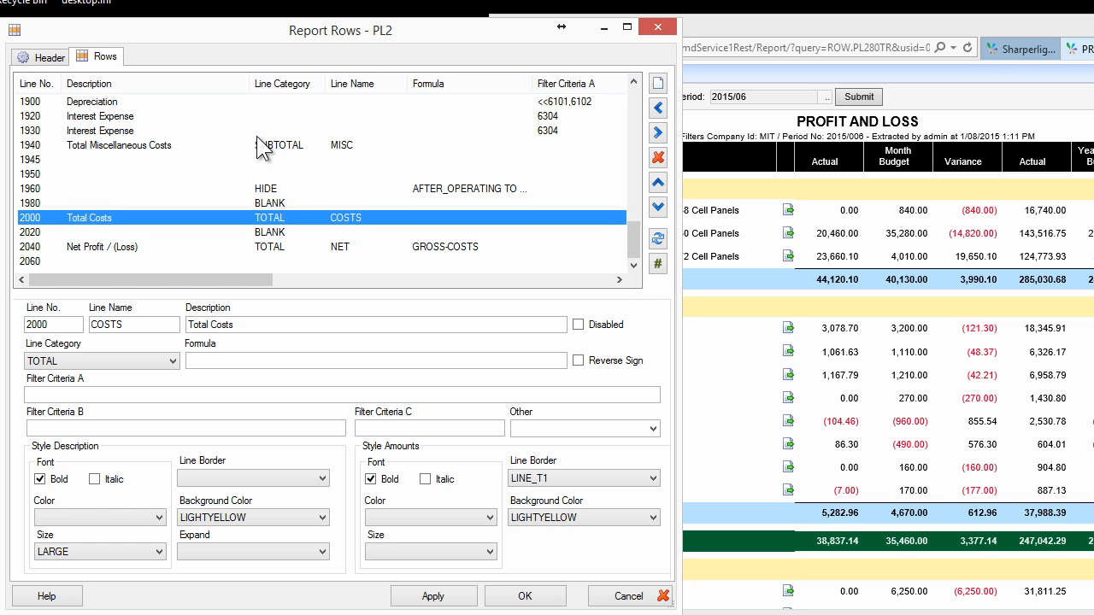
pyautogui.click(270, 248)
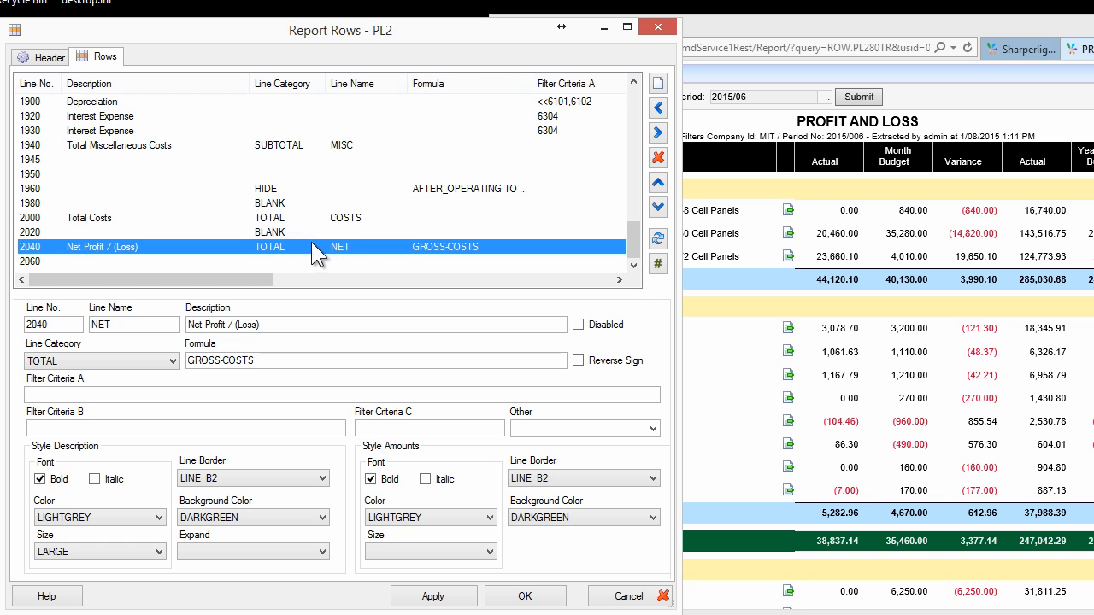
pyautogui.moveTo(267, 364); pyautogui.dragTo(186, 364)
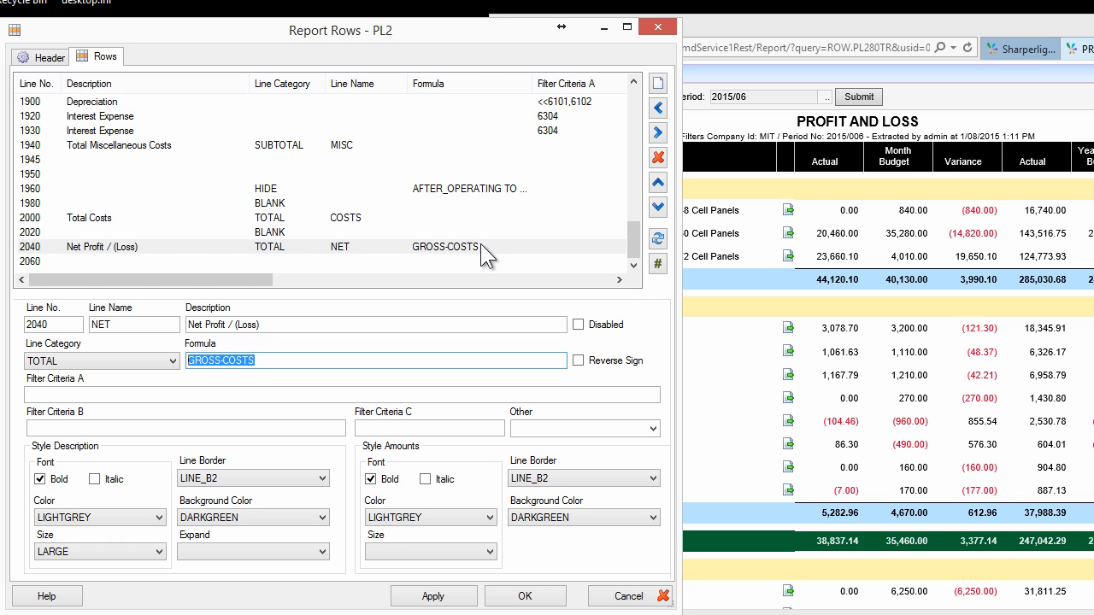
pyautogui.click(282, 217)
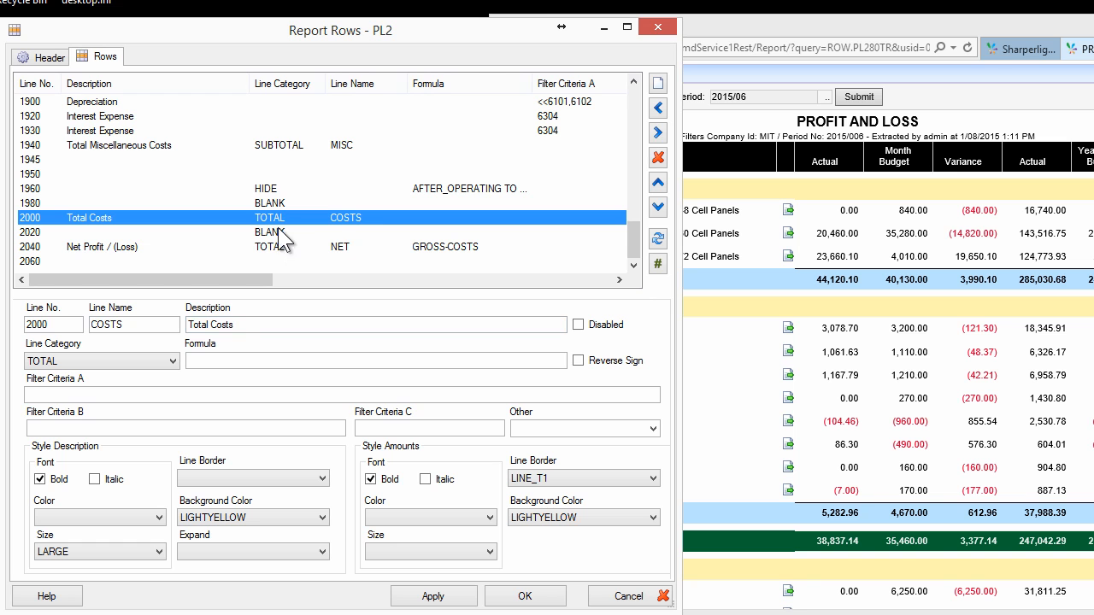
# - Compare the Total Costs row with the Miscellaneous and Operating subtotals, the Depreciation line and the HIDE line 1960
pyautogui.click(226, 352)
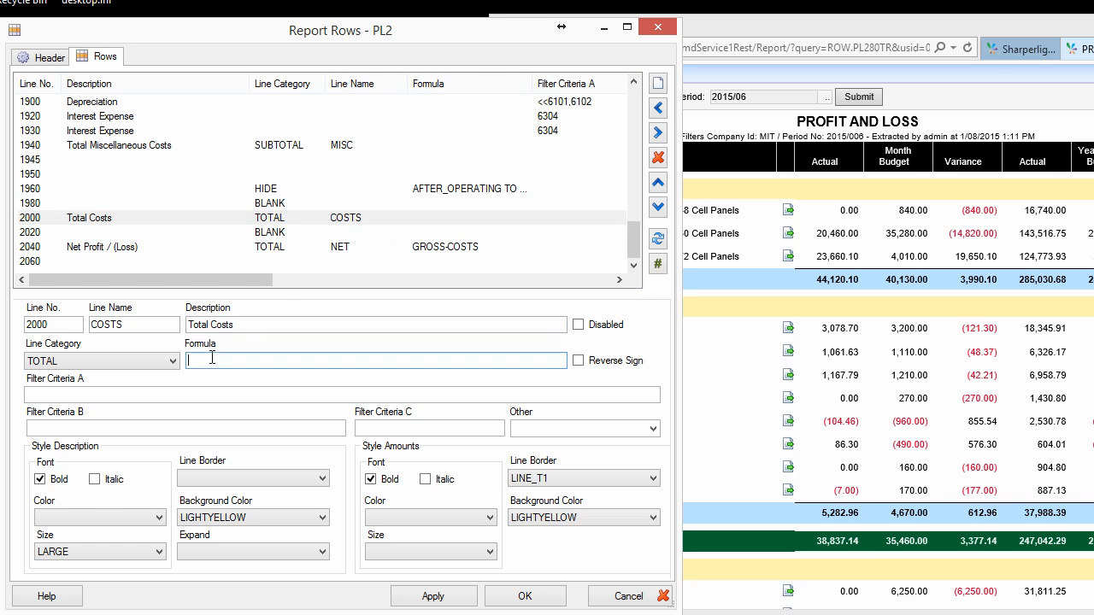
pyautogui.click(282, 218)
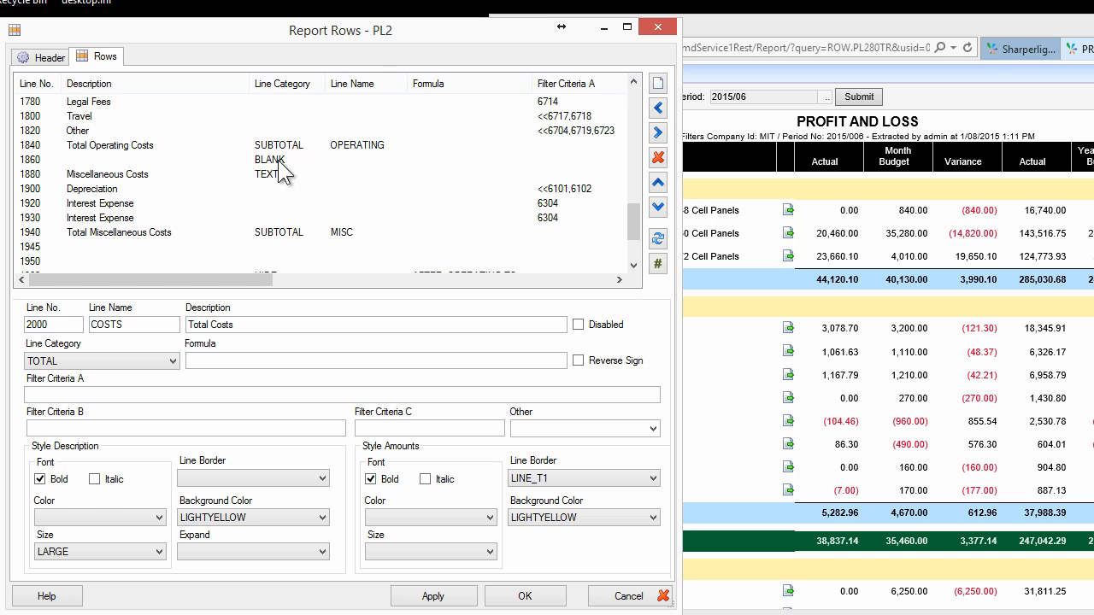
pyautogui.scroll(-1, 290, 154)
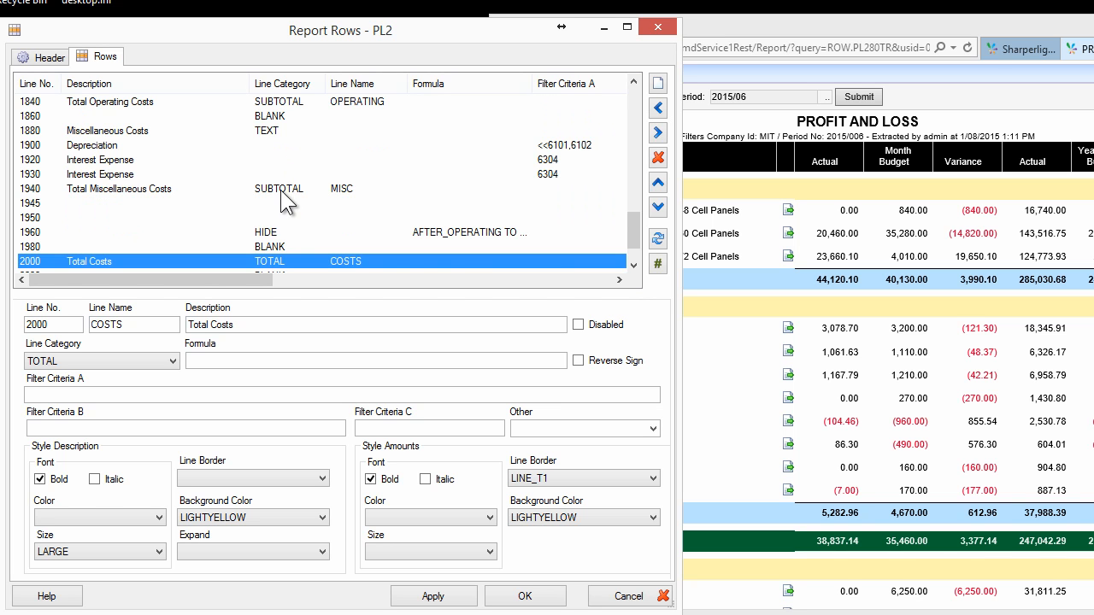
pyautogui.click(282, 188)
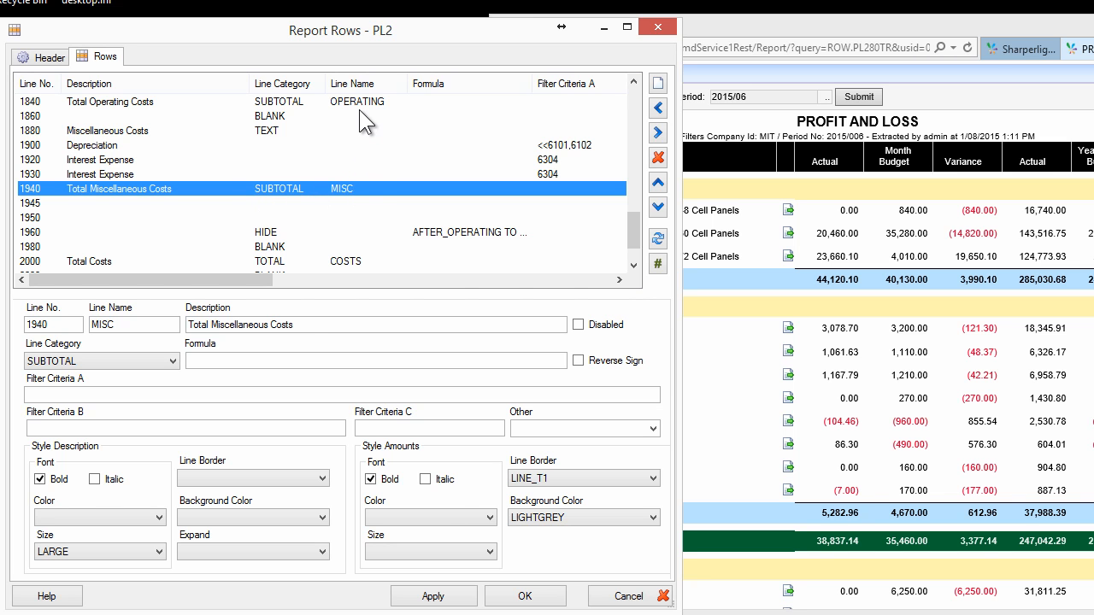
pyautogui.click(267, 105)
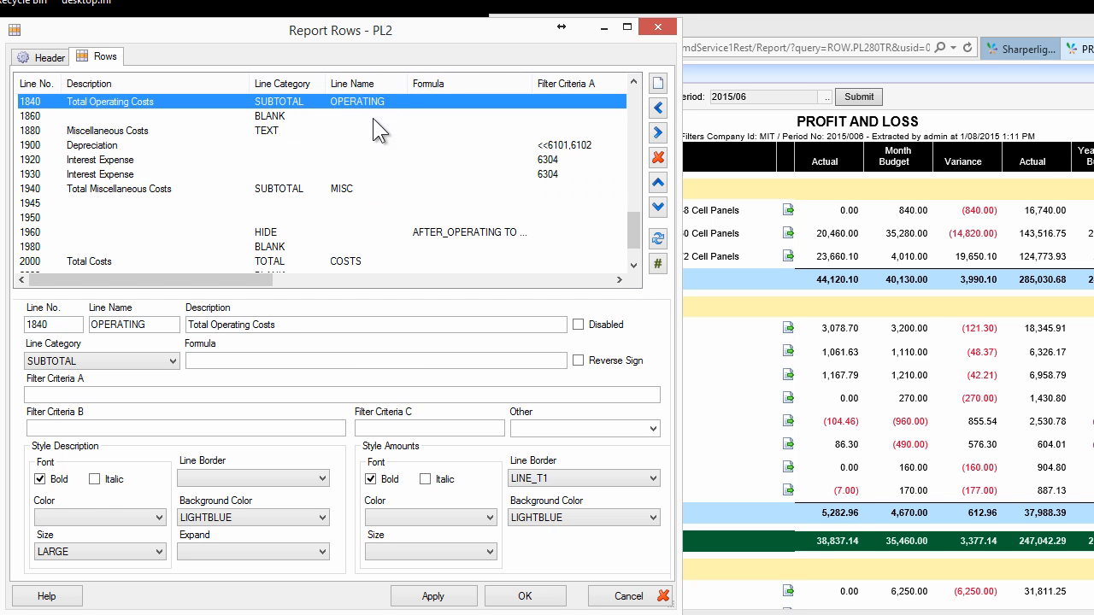
pyautogui.click(372, 188)
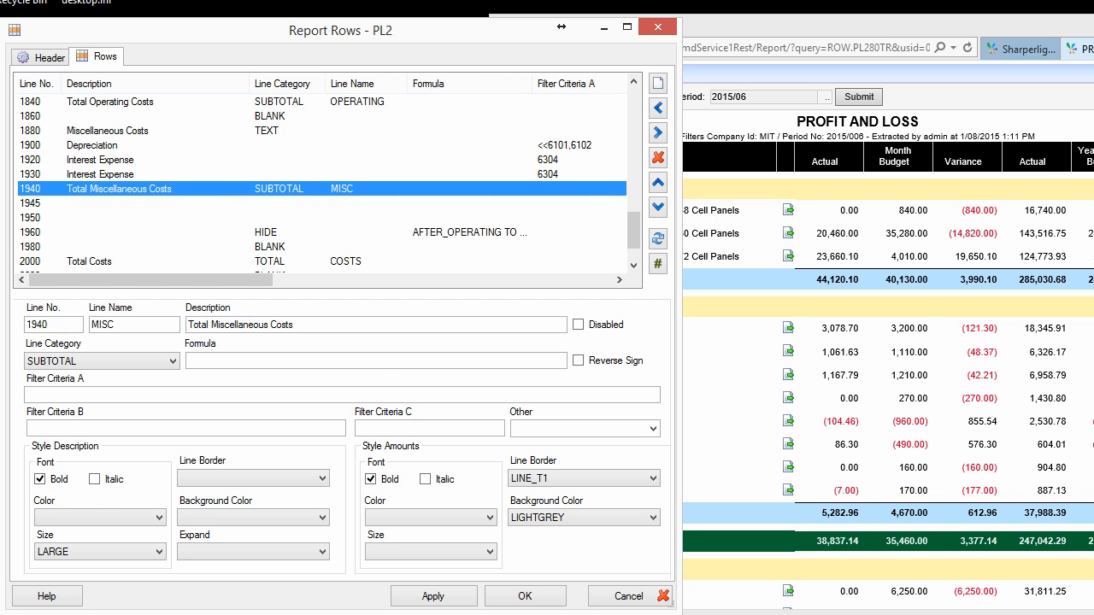
pyautogui.click(213, 144)
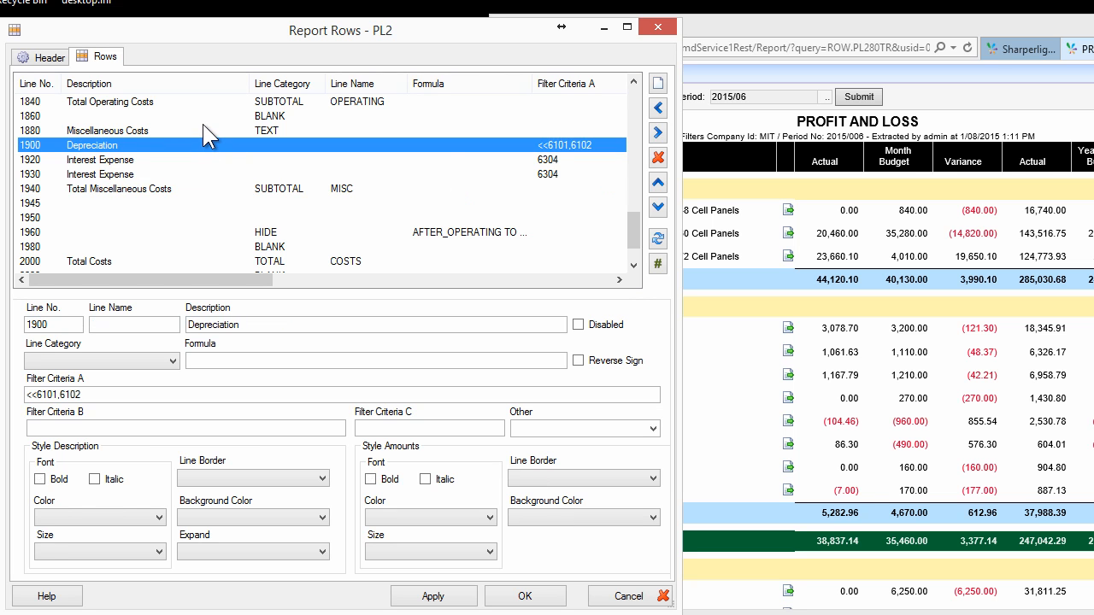
pyautogui.click(345, 231)
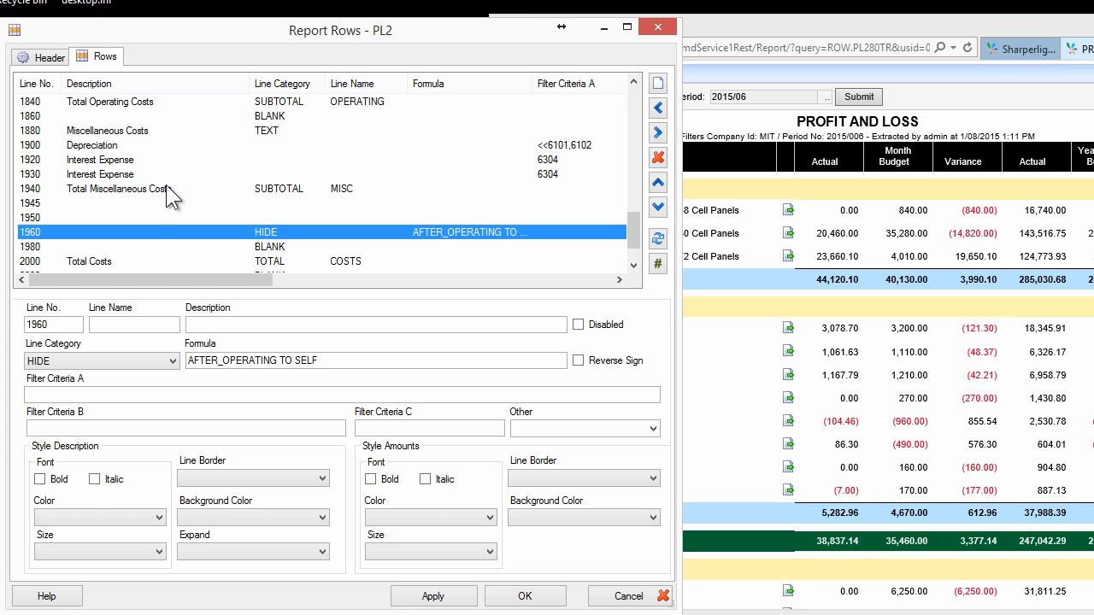
# - Switch to the Query Builder window for PL280TR / PROFIT AND LOSS and move it up beside the web report heading
pyautogui.click(357, 614)
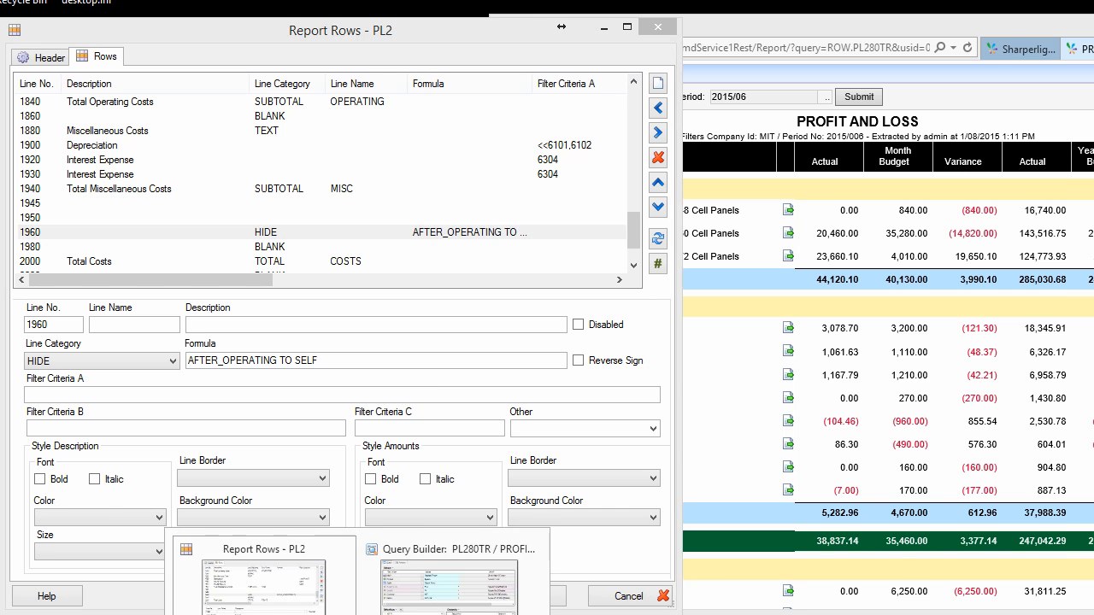
pyautogui.click(453, 599)
pyautogui.moveTo(615, 101); pyautogui.dragTo(666, 61)
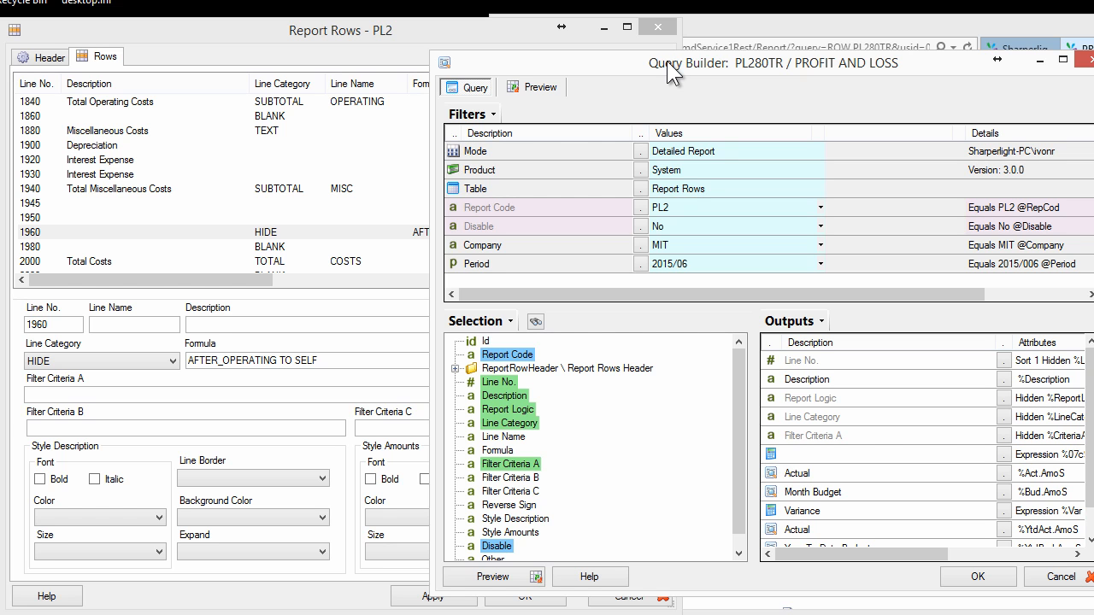
# - Check the available choices for the query's Product, Table and Report Code filters, cancelling each lookup
pyautogui.click(642, 171)
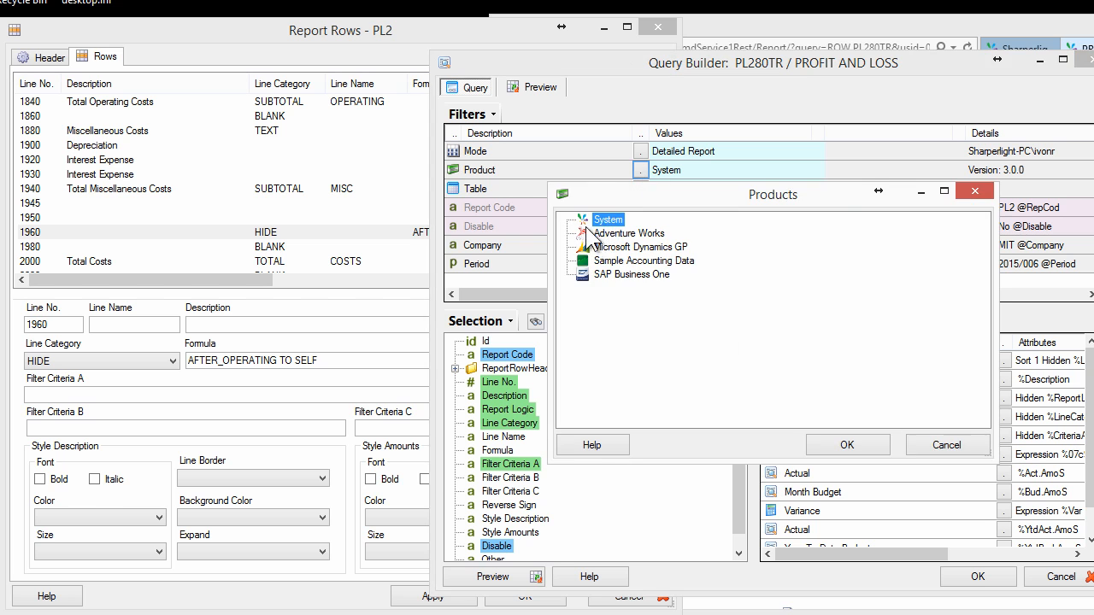
pyautogui.click(944, 444)
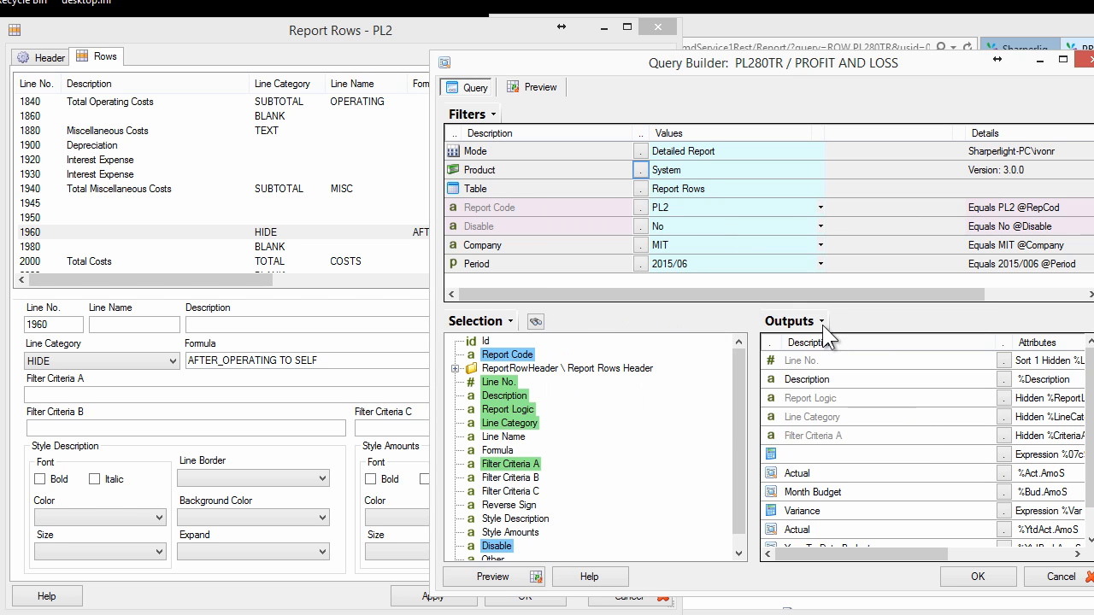
pyautogui.click(643, 188)
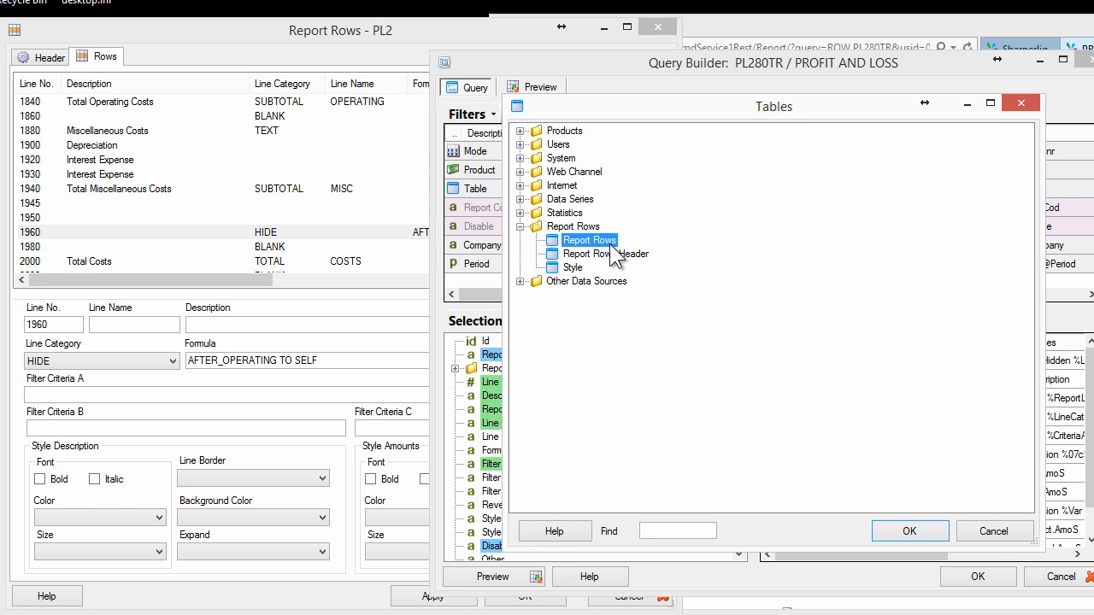
pyautogui.click(990, 531)
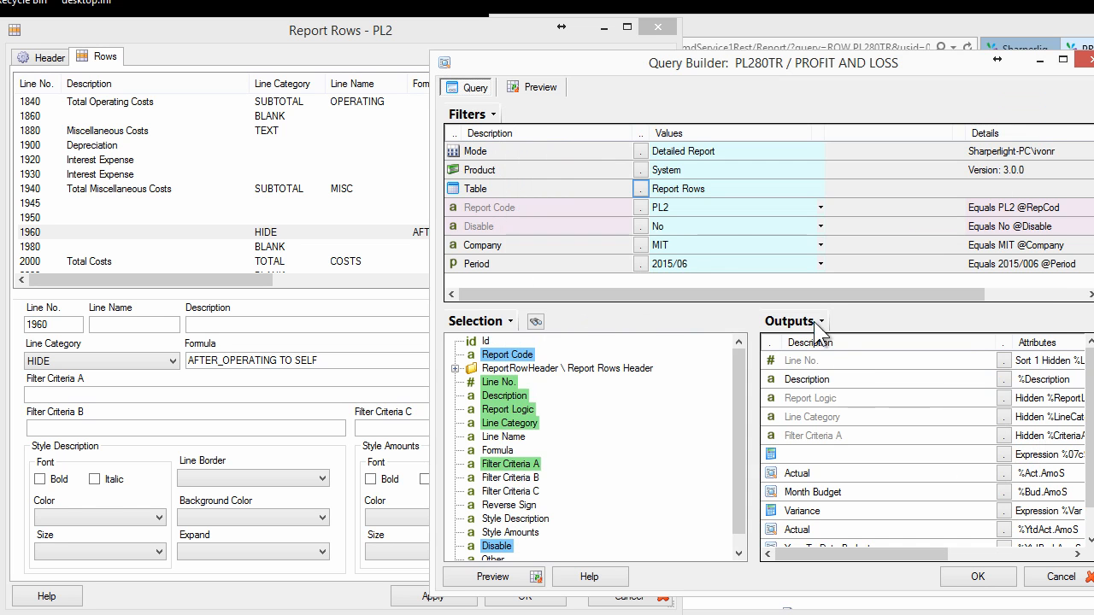
pyautogui.click(641, 208)
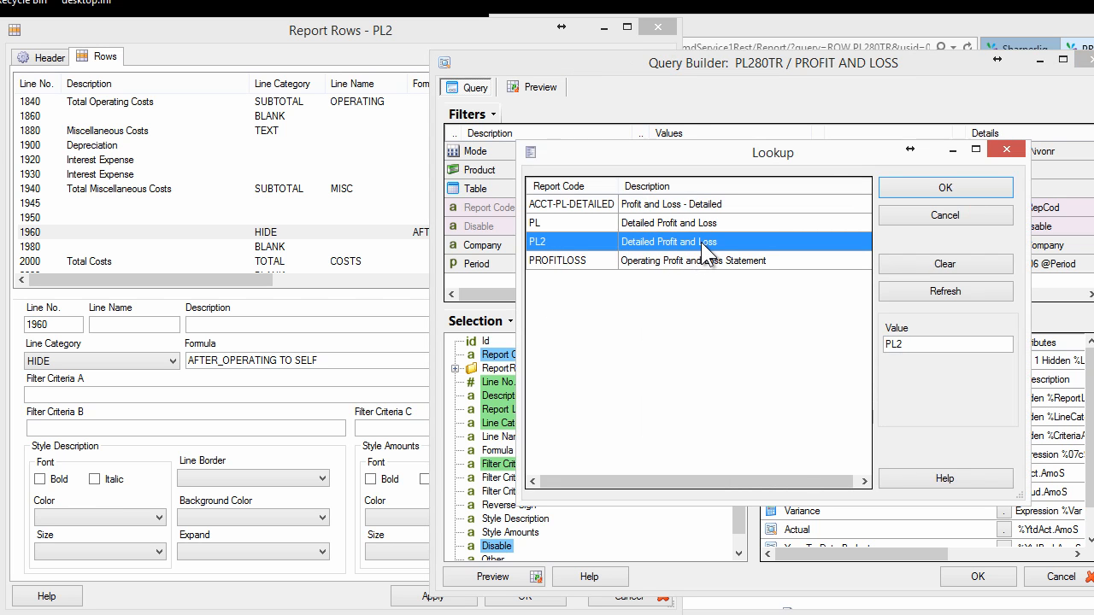
pyautogui.click(957, 216)
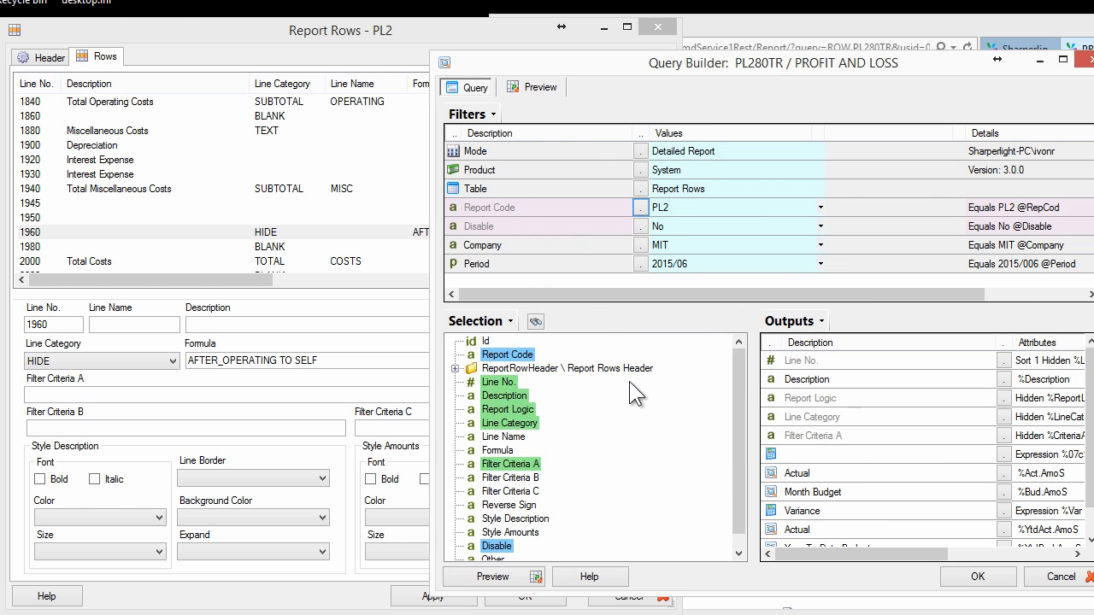
# - Review the query outputs, including Filter Criteria A, the monthly Actual and Variance, along with the Company filter
pyautogui.click(807, 381)
pyautogui.scroll(-1, 825, 427)
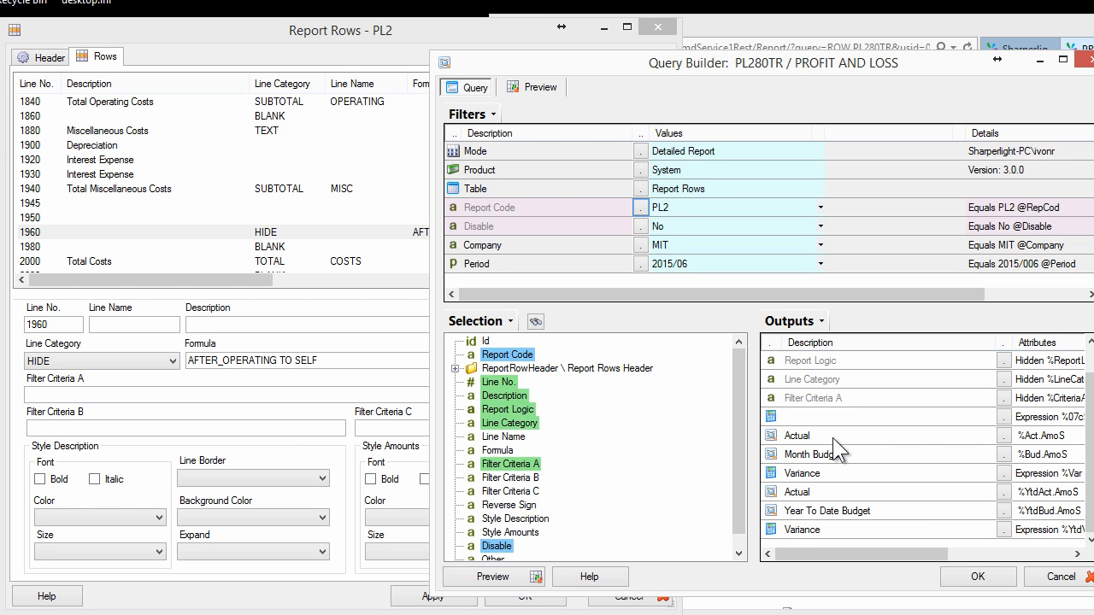
pyautogui.click(813, 397)
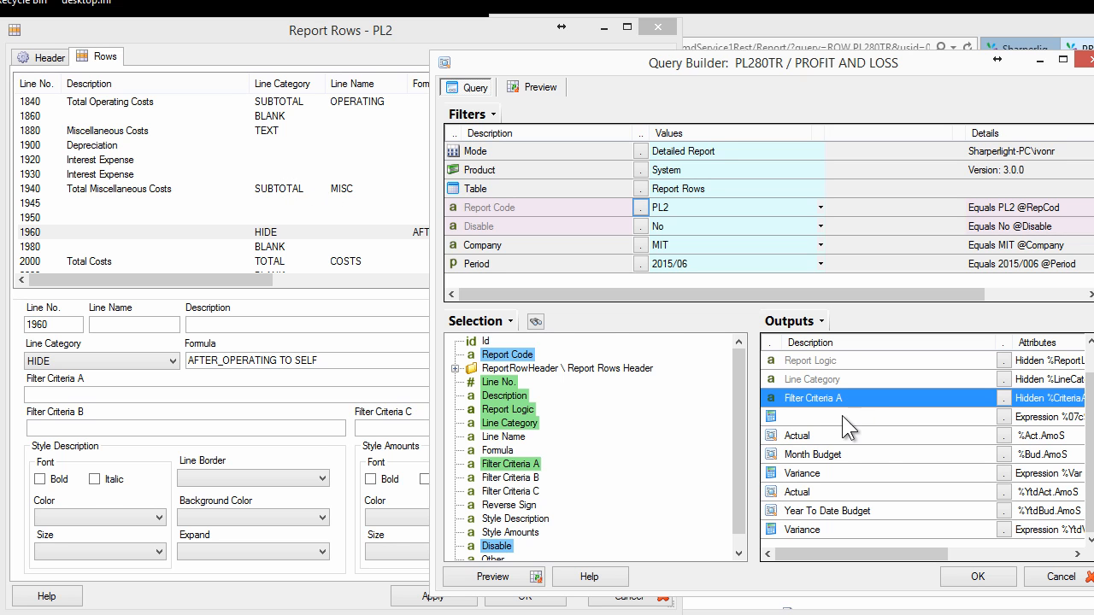
pyautogui.click(831, 435)
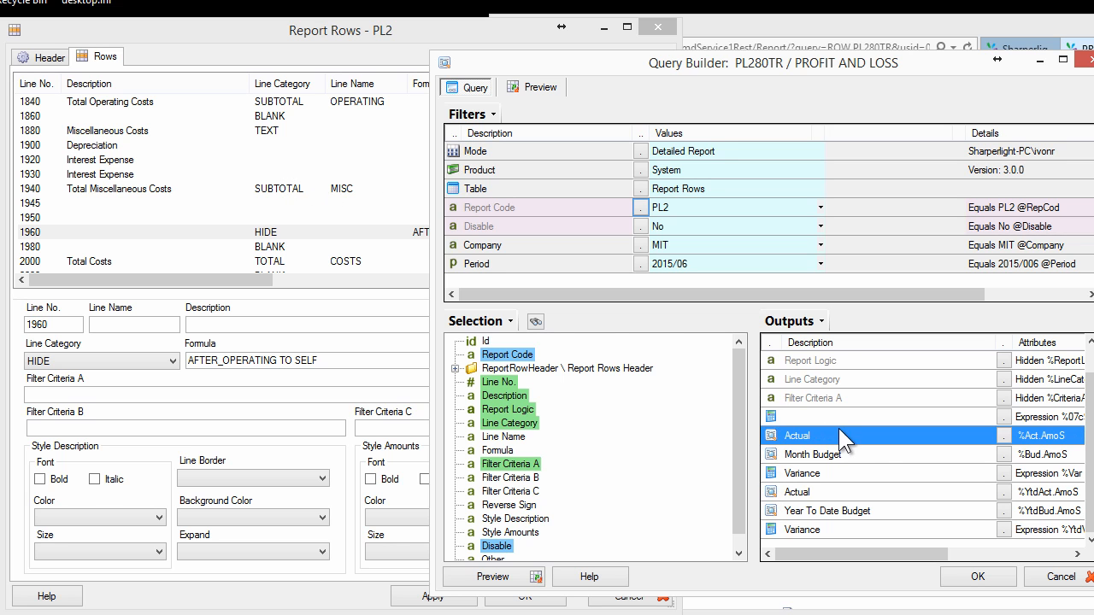
pyautogui.click(823, 475)
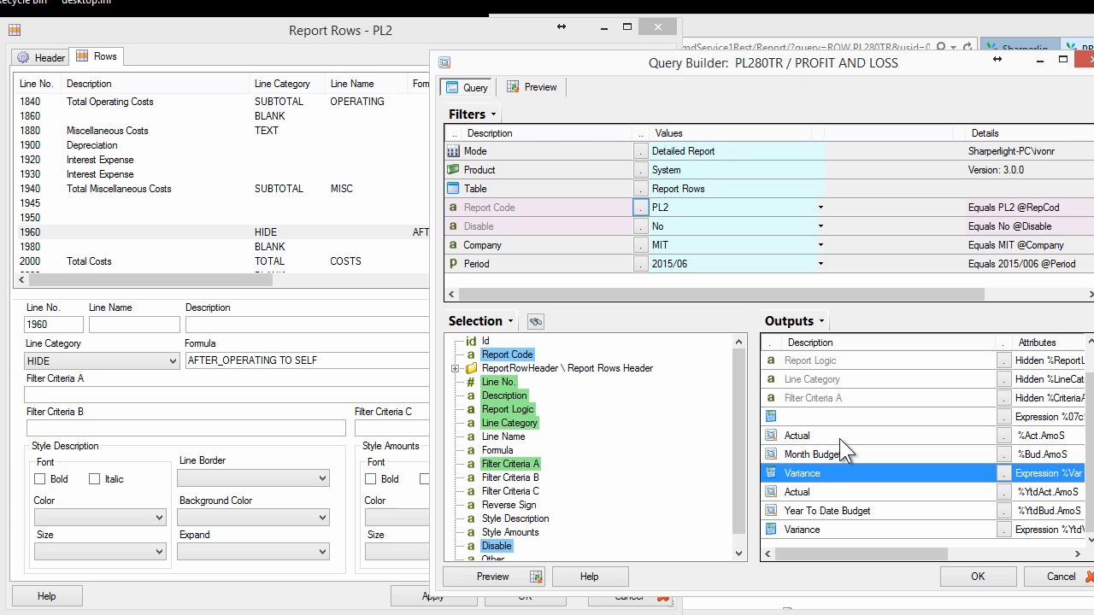
pyautogui.click(835, 441)
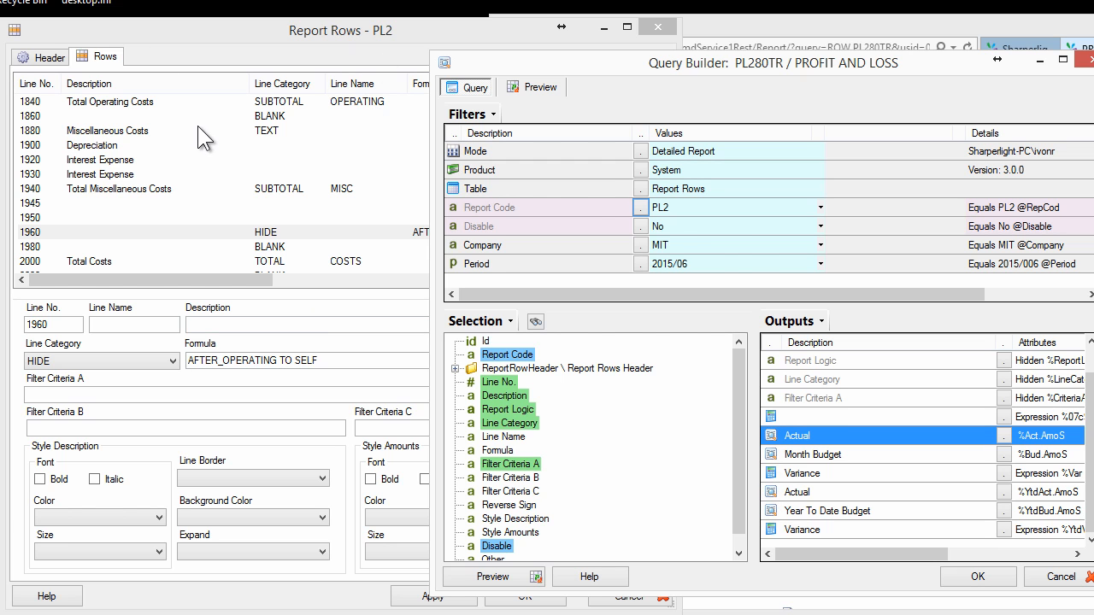
pyautogui.click(747, 241)
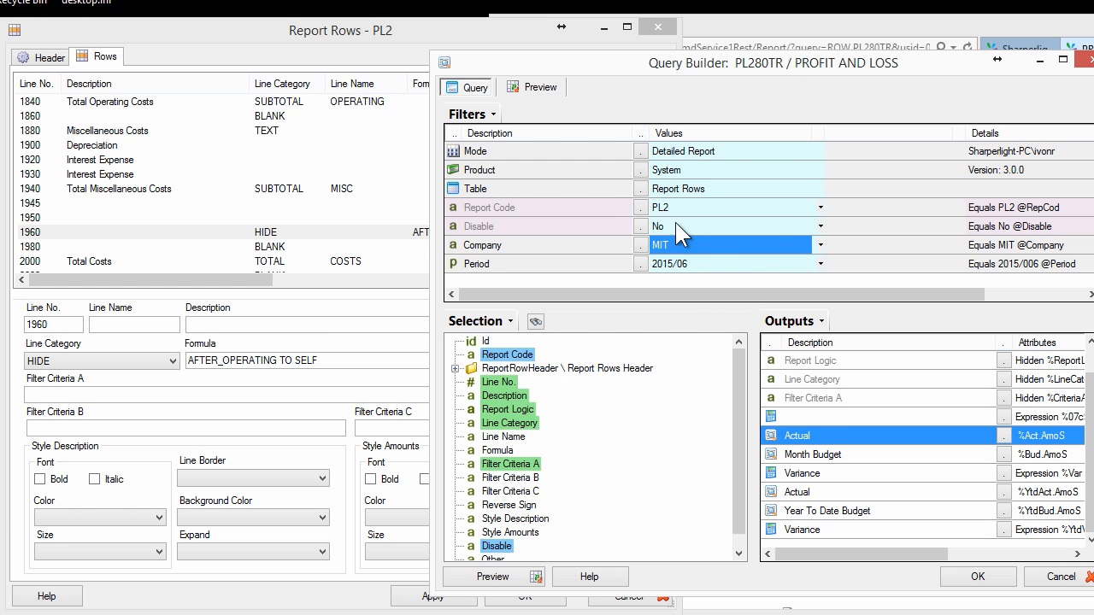
pyautogui.click(855, 474)
# - Preview the query and widen the untitled link column beside Description, then return to the query definition
pyautogui.click(535, 88)
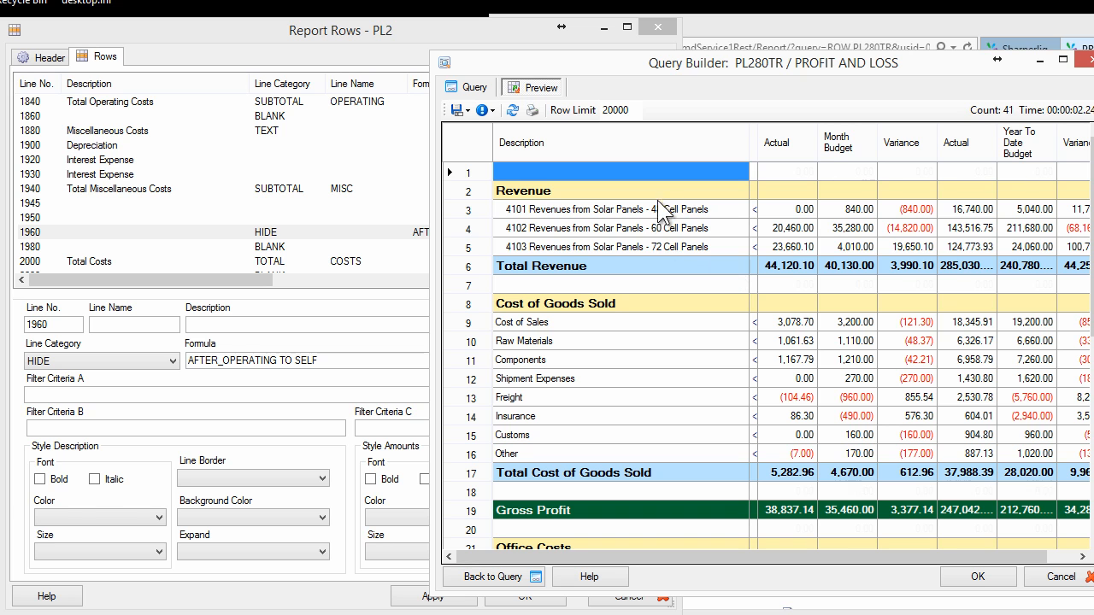
pyautogui.click(650, 214)
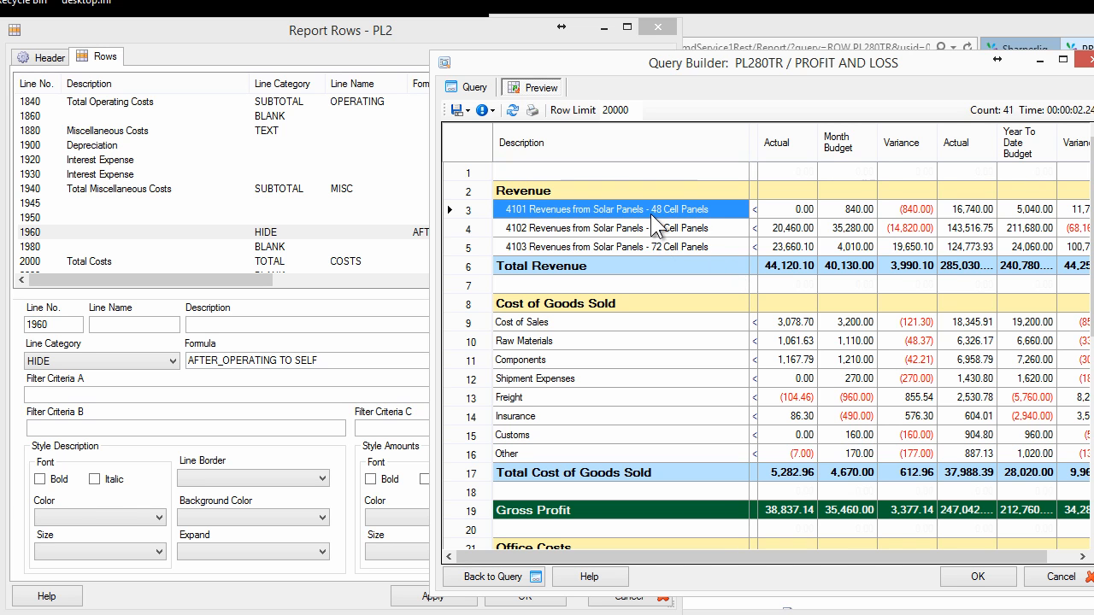
pyautogui.click(774, 215)
pyautogui.moveTo(758, 142); pyautogui.dragTo(762, 142)
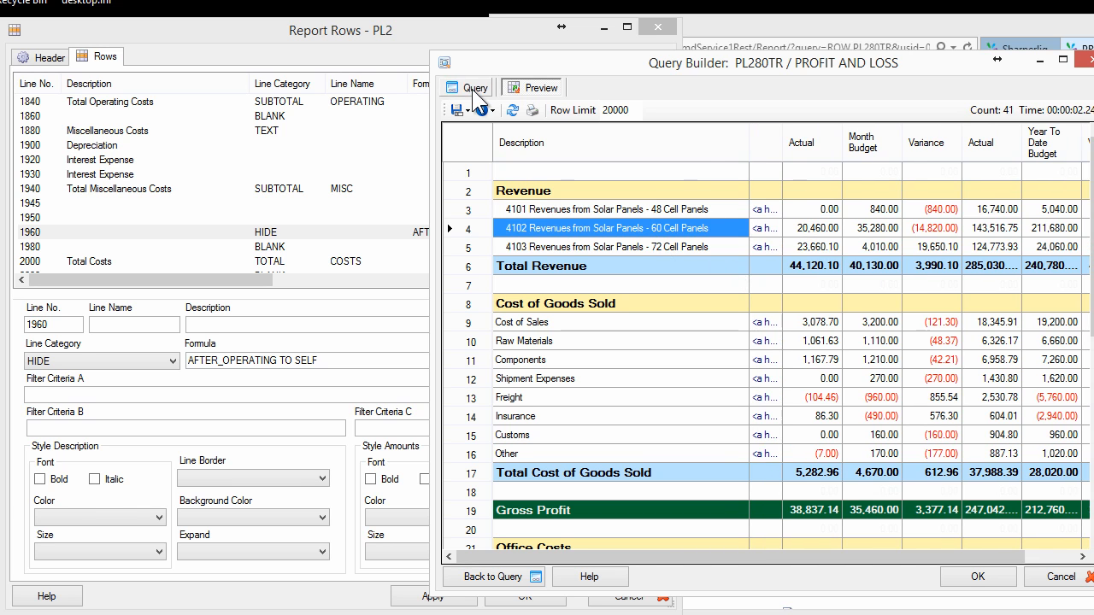
pyautogui.click(472, 88)
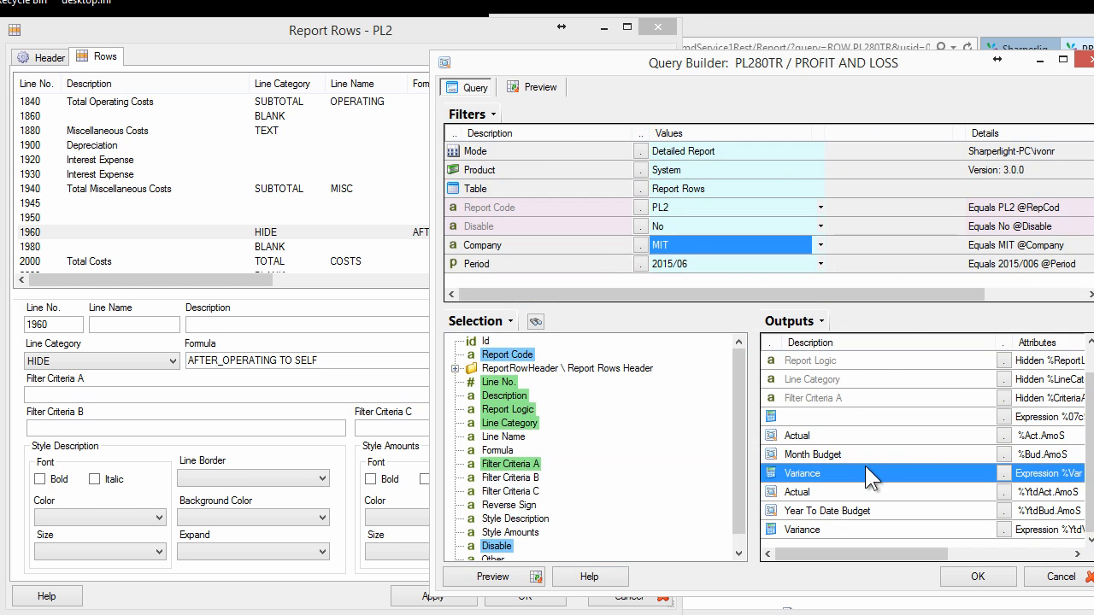
# - Unhide the Filter Criteria A output and preview the report with it
pyautogui.click(820, 398)
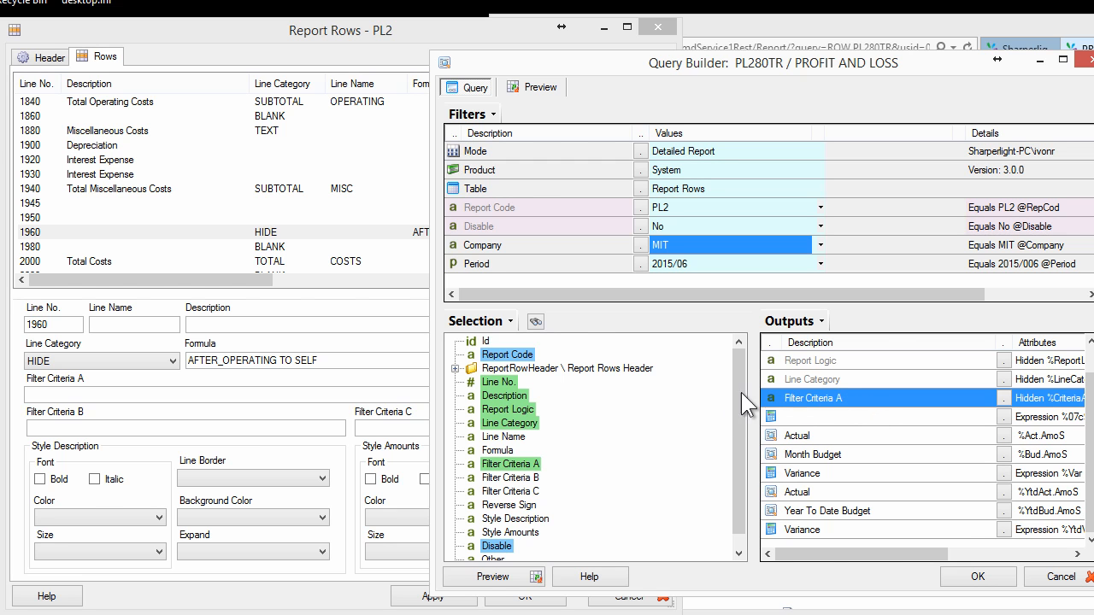
pyautogui.rightClick(844, 394)
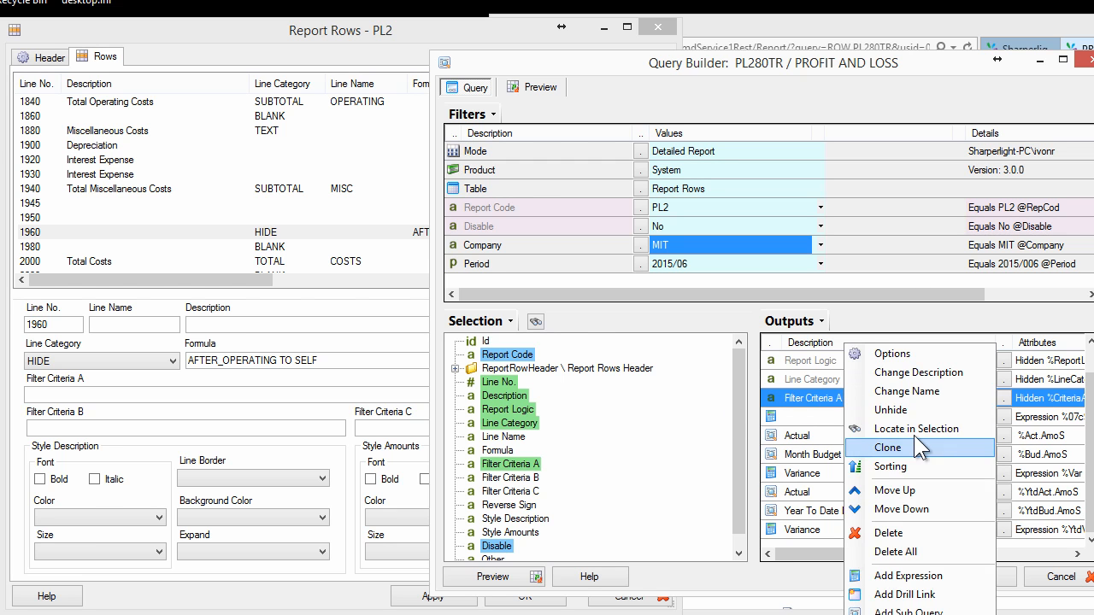
pyautogui.click(903, 409)
pyautogui.click(536, 88)
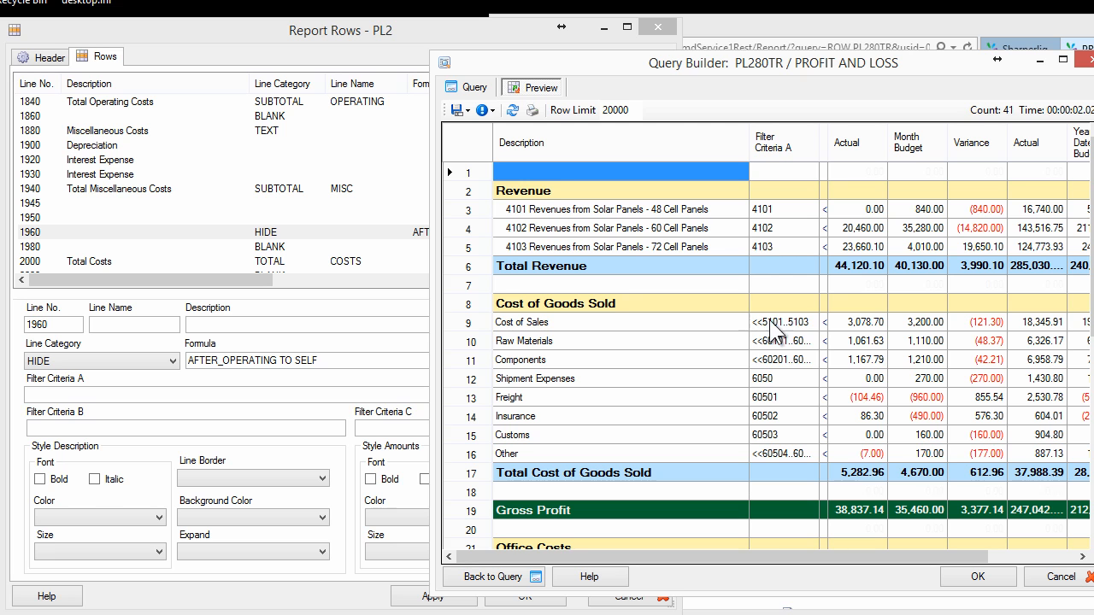
# - Compare the account filters of the Cost of Sales and Components rows with the Components Actual amount
pyautogui.click(774, 325)
pyautogui.click(776, 360)
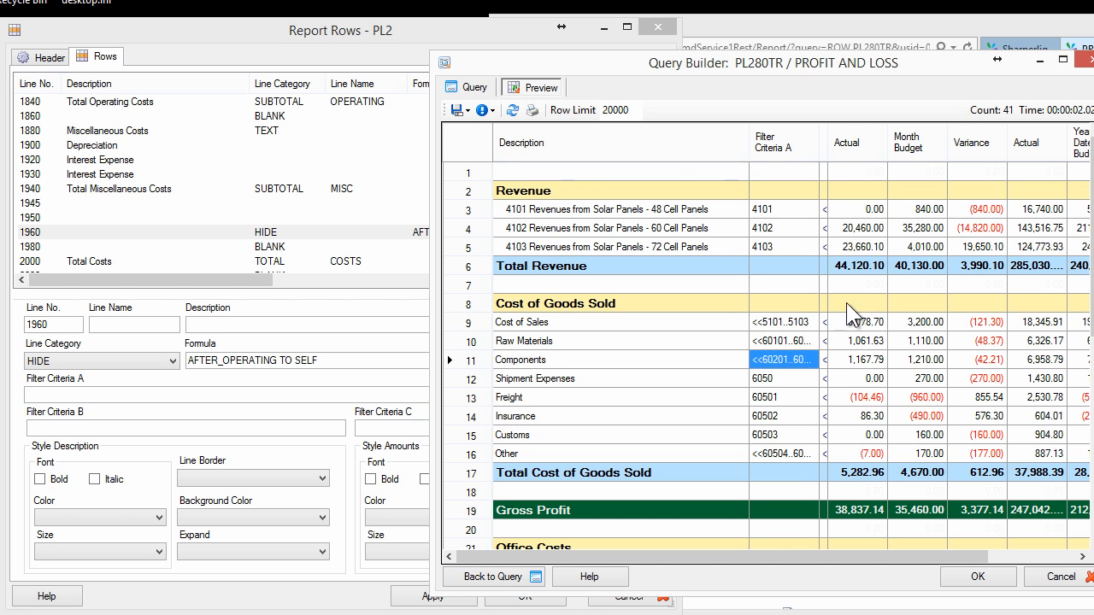
pyautogui.click(872, 359)
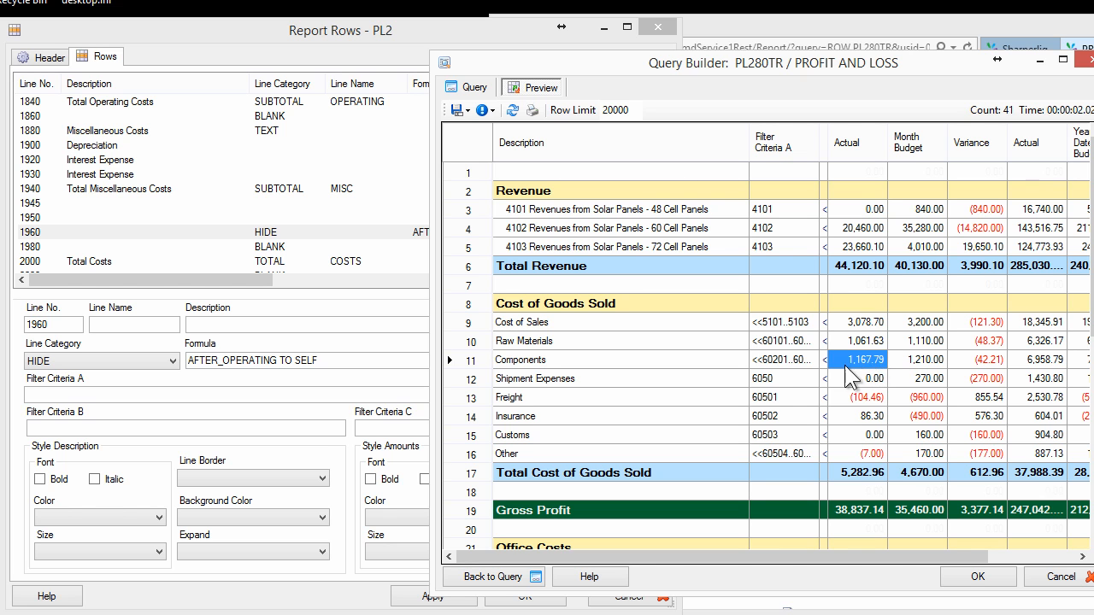
pyautogui.click(793, 360)
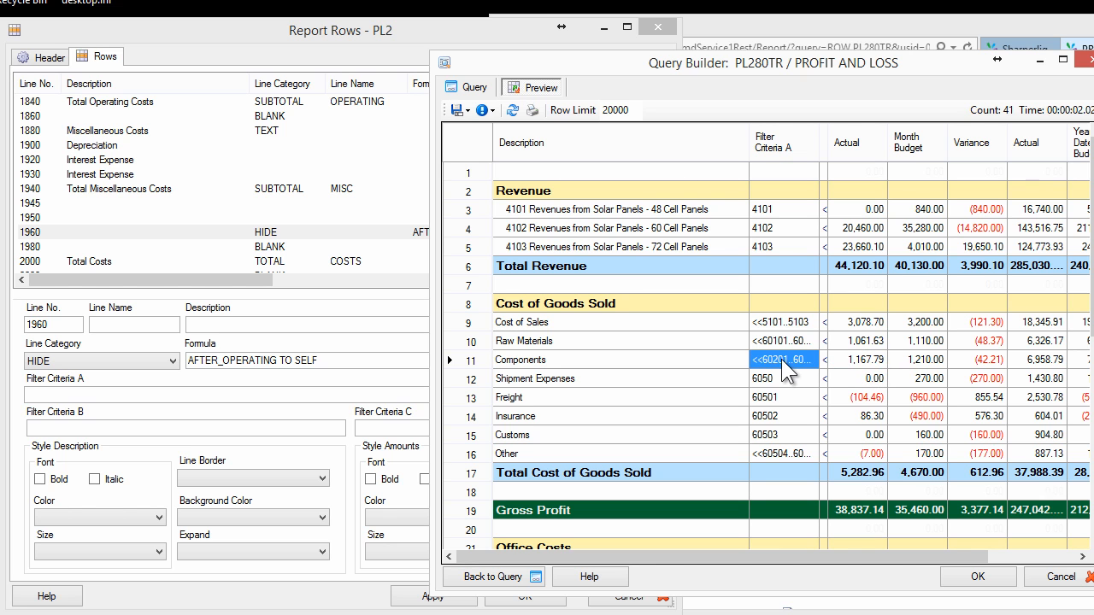
pyautogui.click(873, 360)
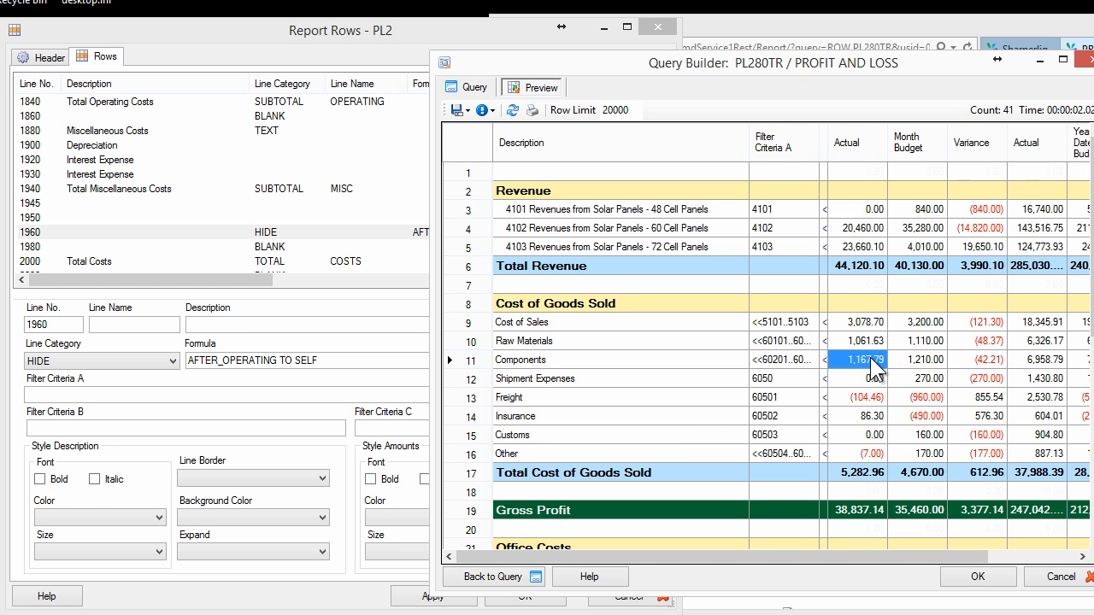
# - Return to the query definition and review the Actual and Filter Criteria A outputs together with the Company and Period filters
pyautogui.click(475, 88)
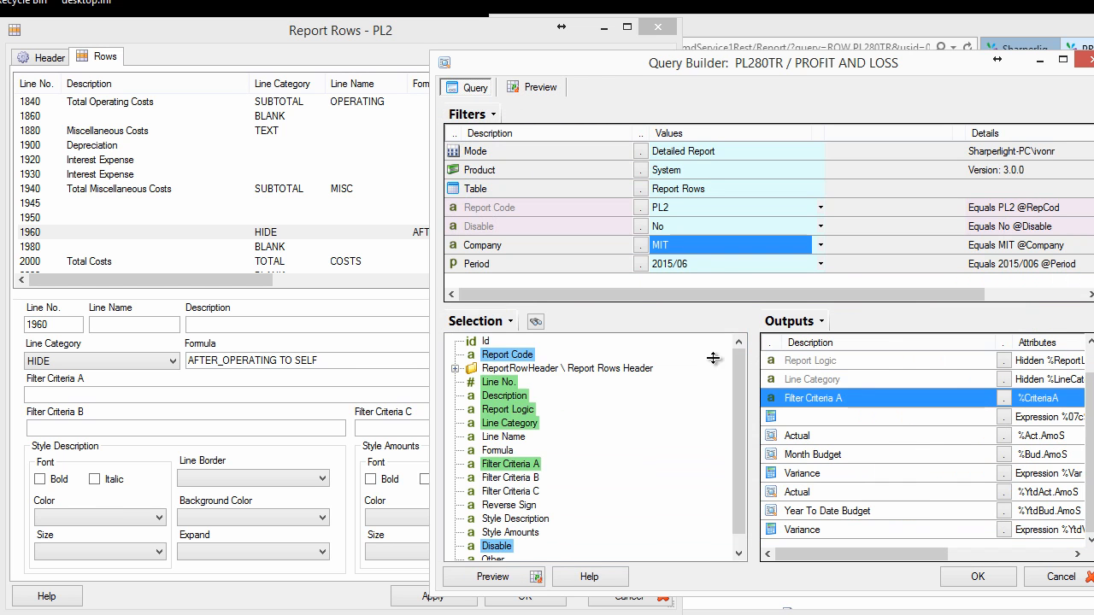
pyautogui.click(846, 443)
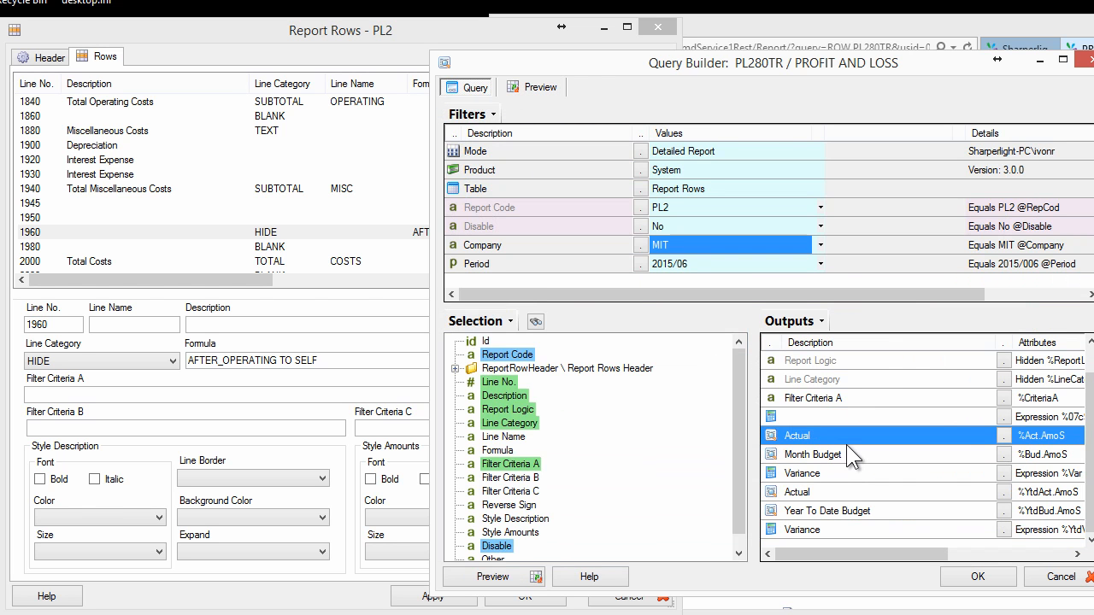
pyautogui.click(828, 400)
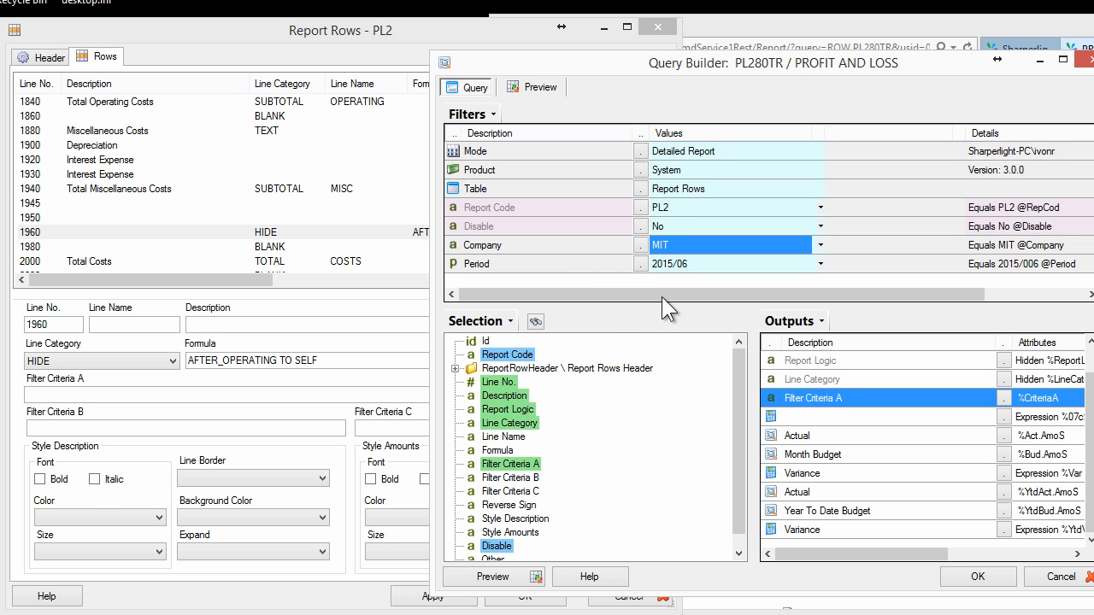
pyautogui.click(544, 240)
pyautogui.click(715, 239)
pyautogui.click(590, 262)
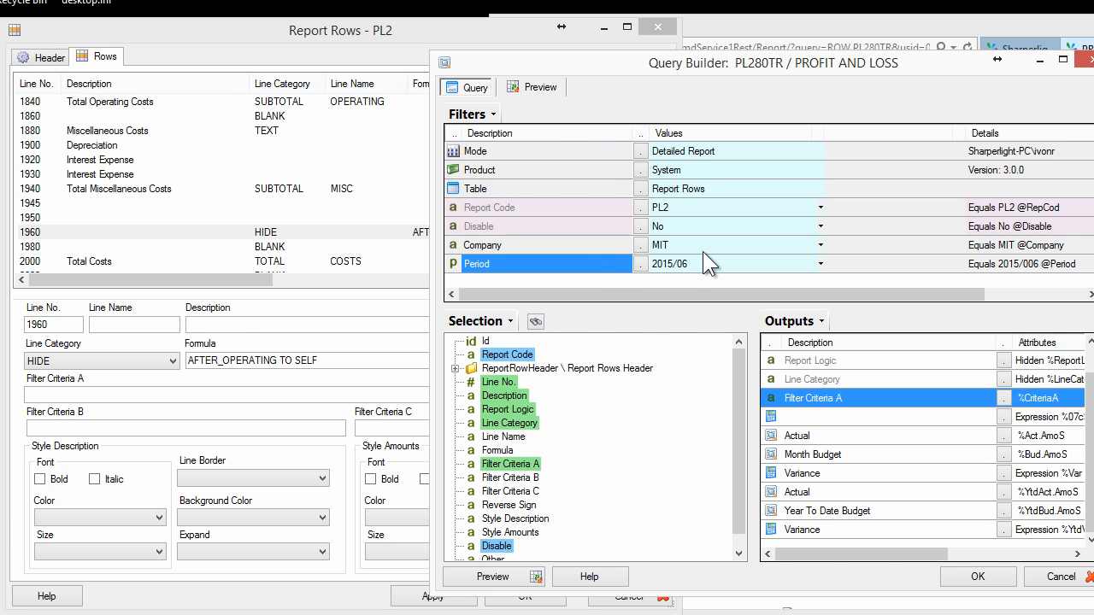
pyautogui.click(670, 266)
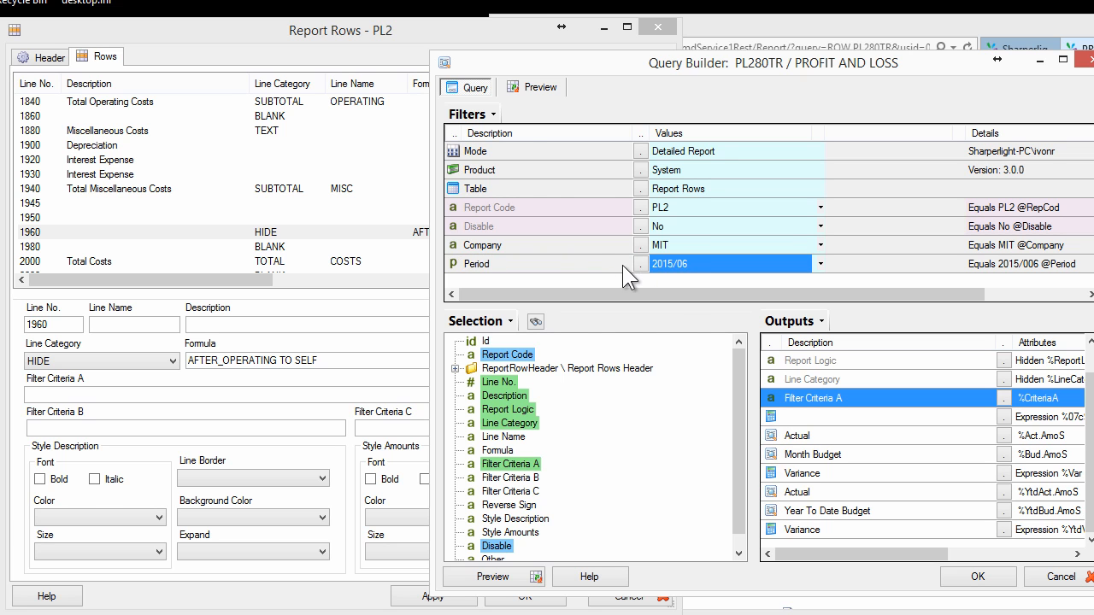
pyautogui.click(579, 246)
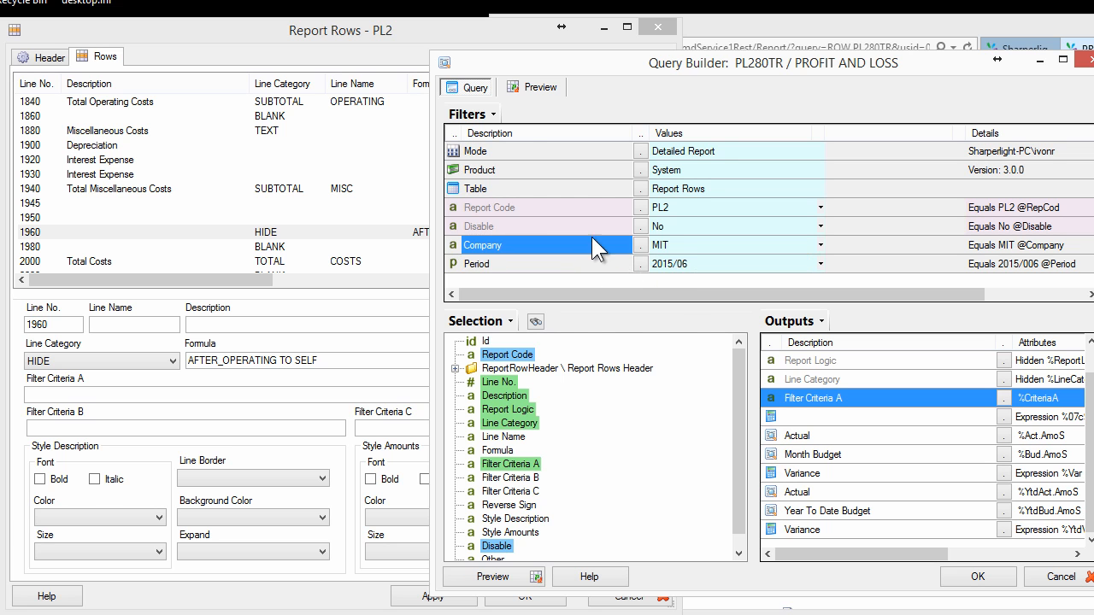
pyautogui.click(690, 243)
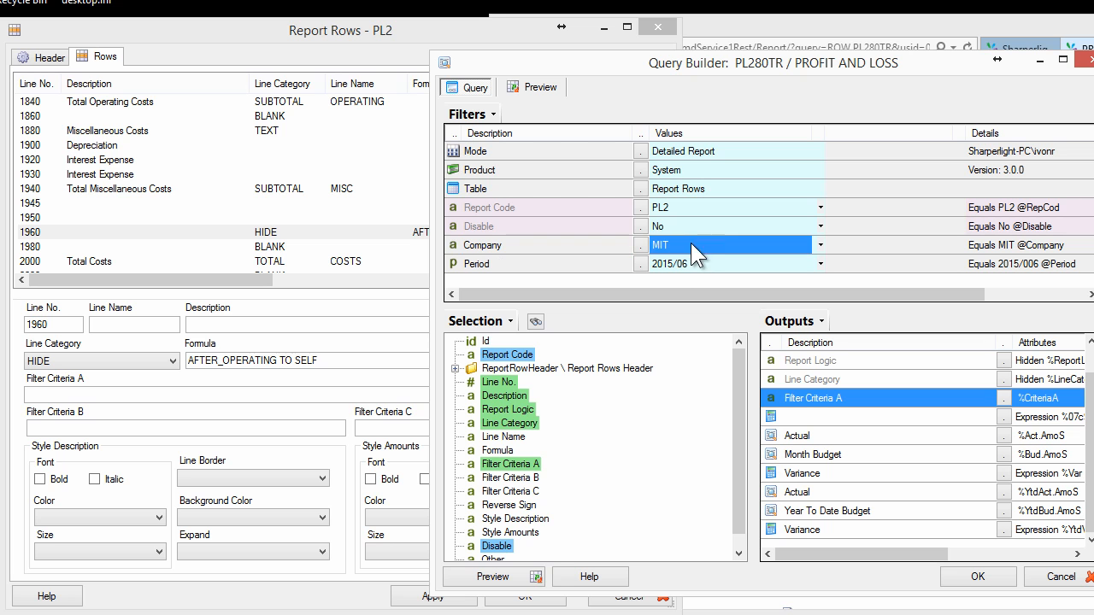
pyautogui.click(690, 265)
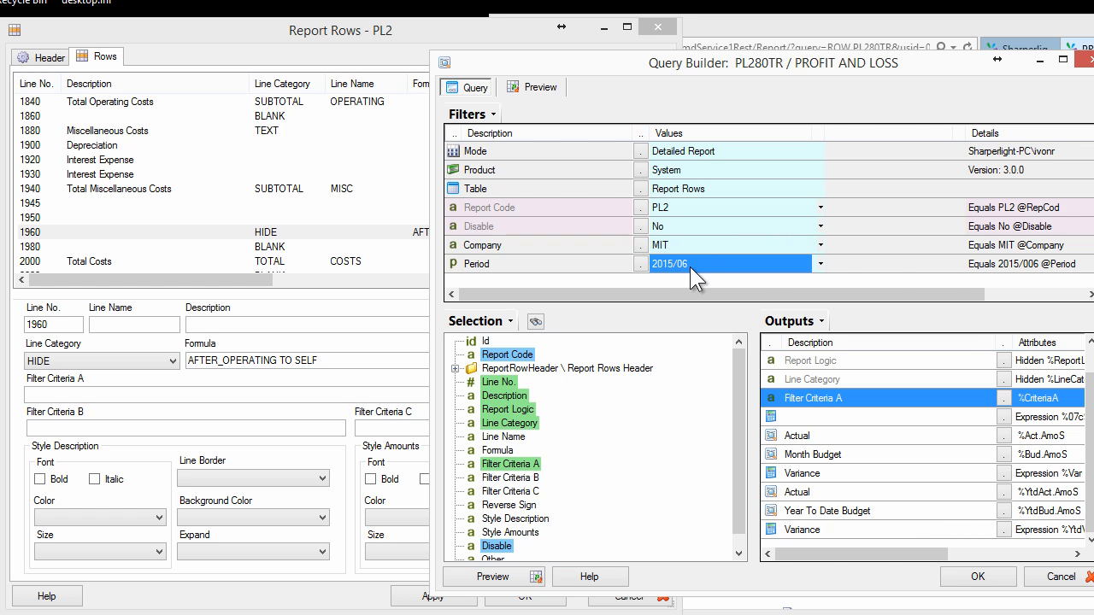
# - Check the Company and Period parameters in the web report, then relate the query's monthly Actual output to the Company filter
pyautogui.click(1009, 29)
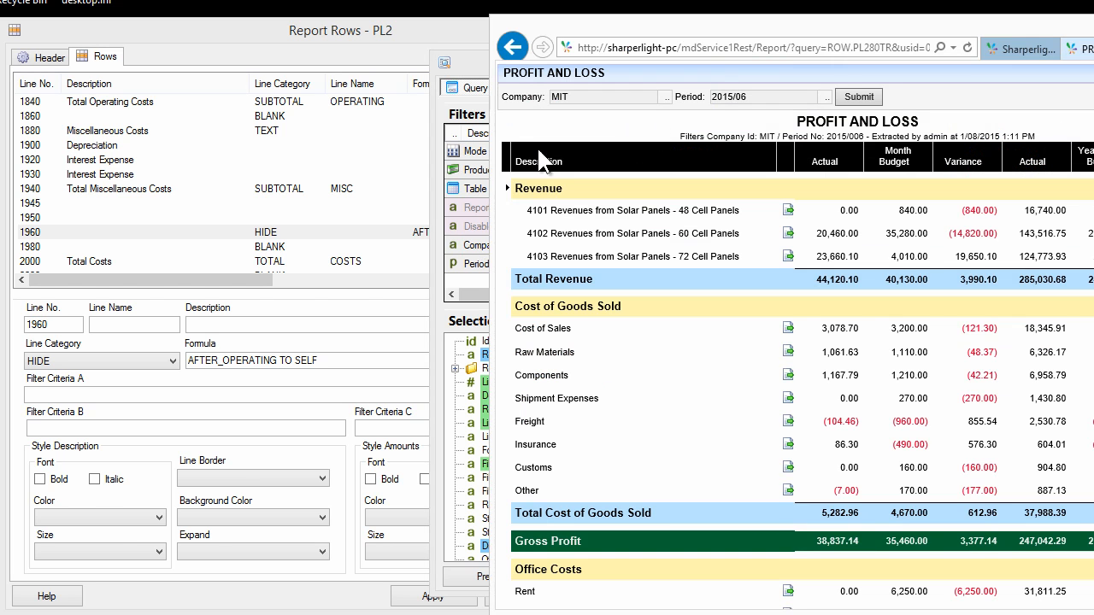
pyautogui.click(477, 68)
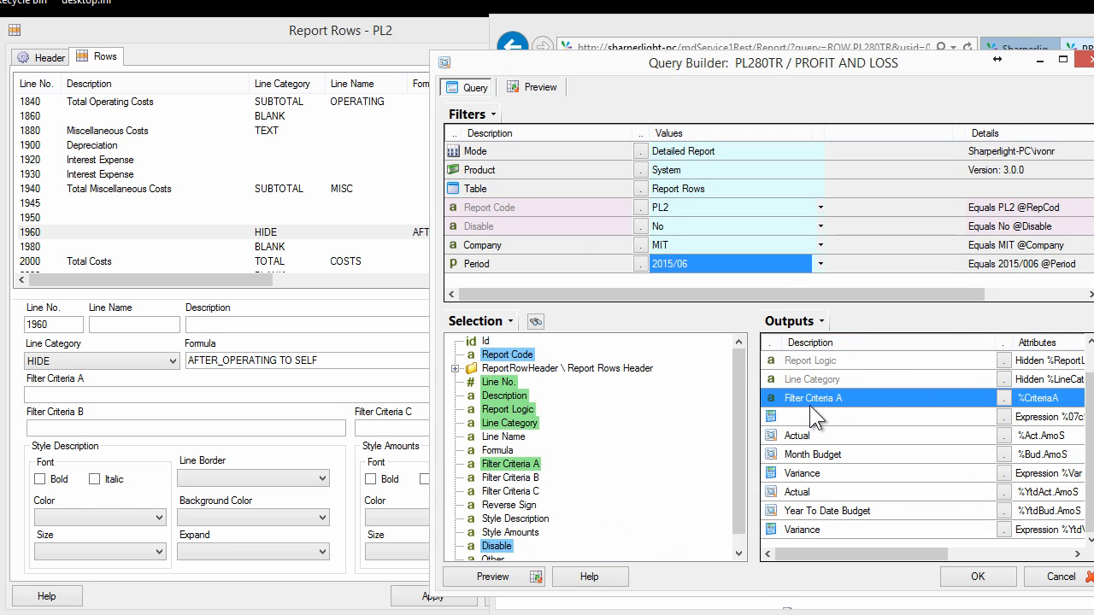
pyautogui.click(817, 435)
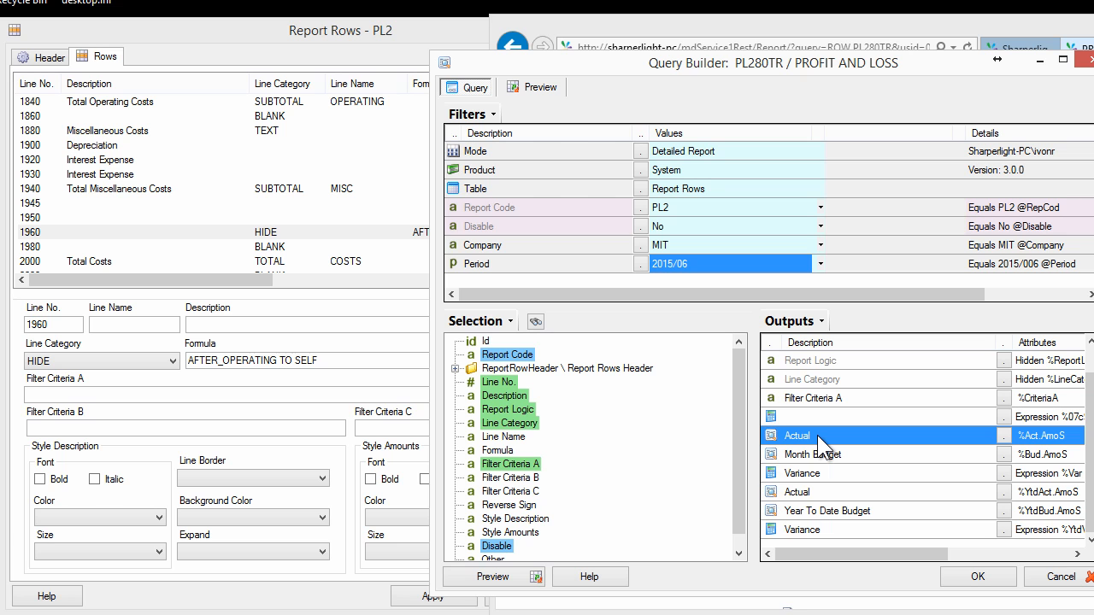
pyautogui.click(693, 244)
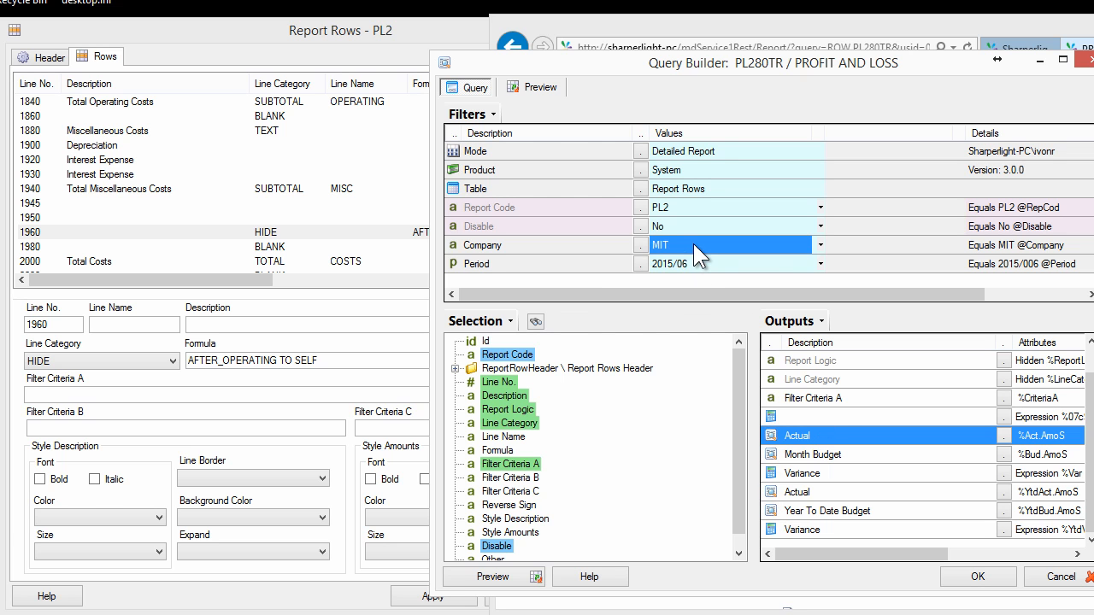
# - Open the monthly Actual output's sub query and examine its Product, Company Id, Table and Source Id filters
pyautogui.doubleClick(811, 436)
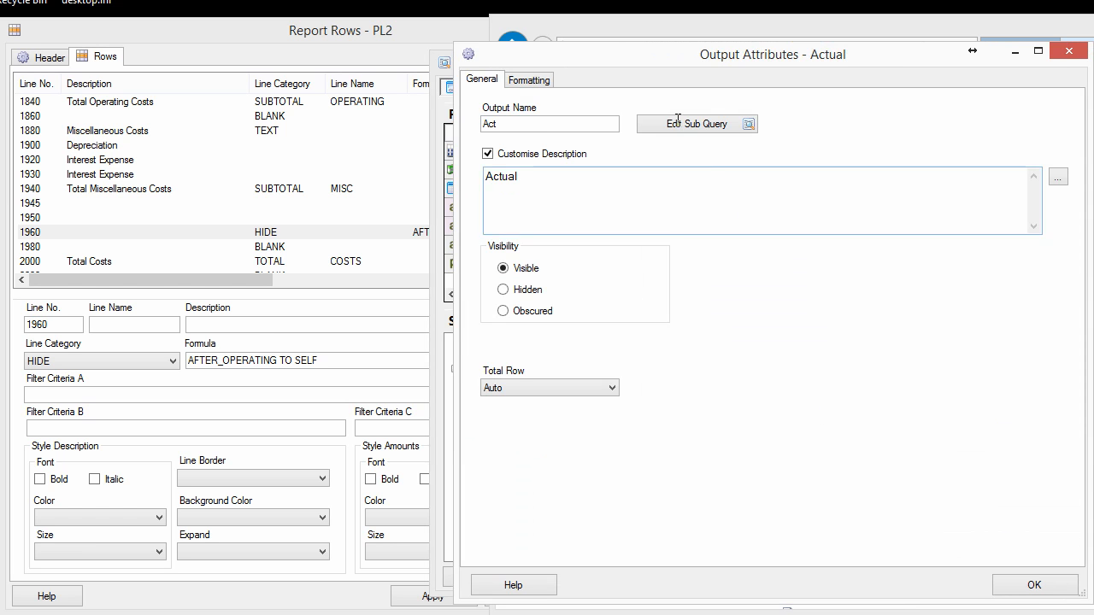
pyautogui.click(679, 124)
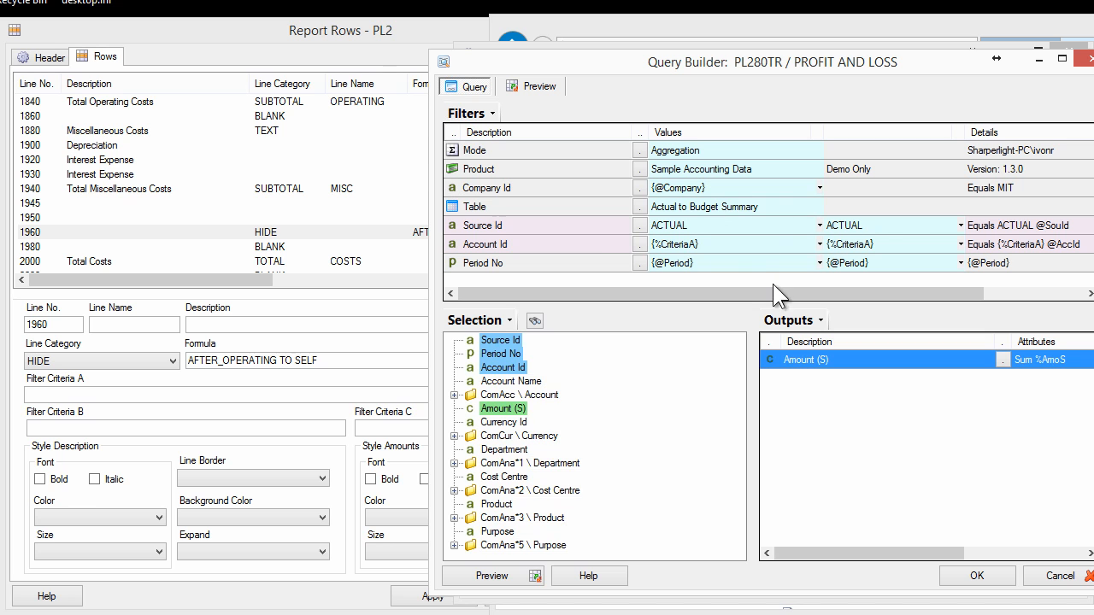
pyautogui.click(589, 225)
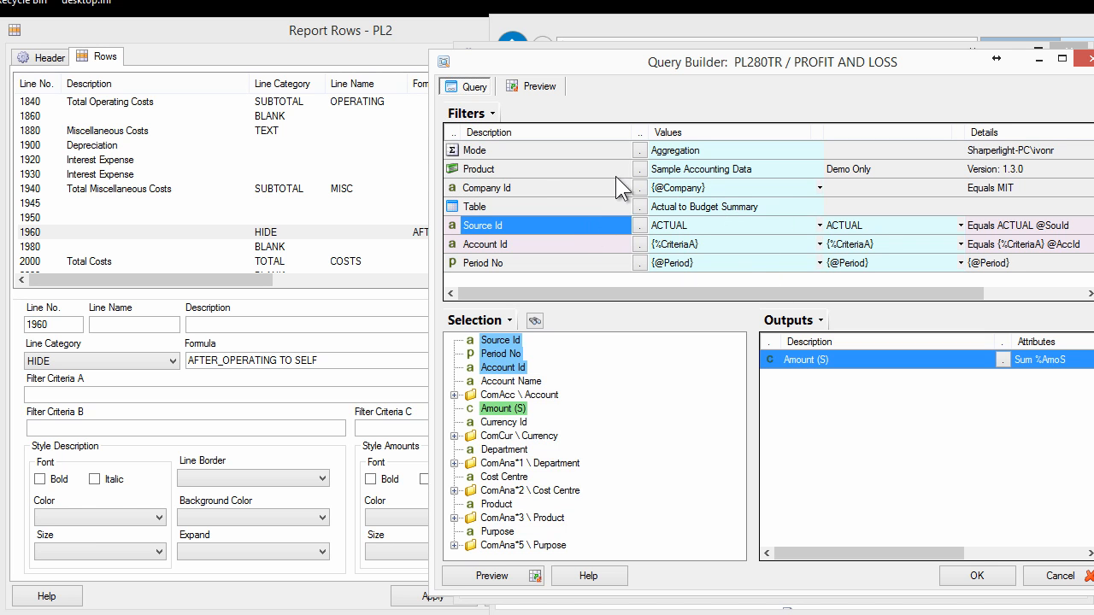
pyautogui.click(511, 171)
pyautogui.click(711, 170)
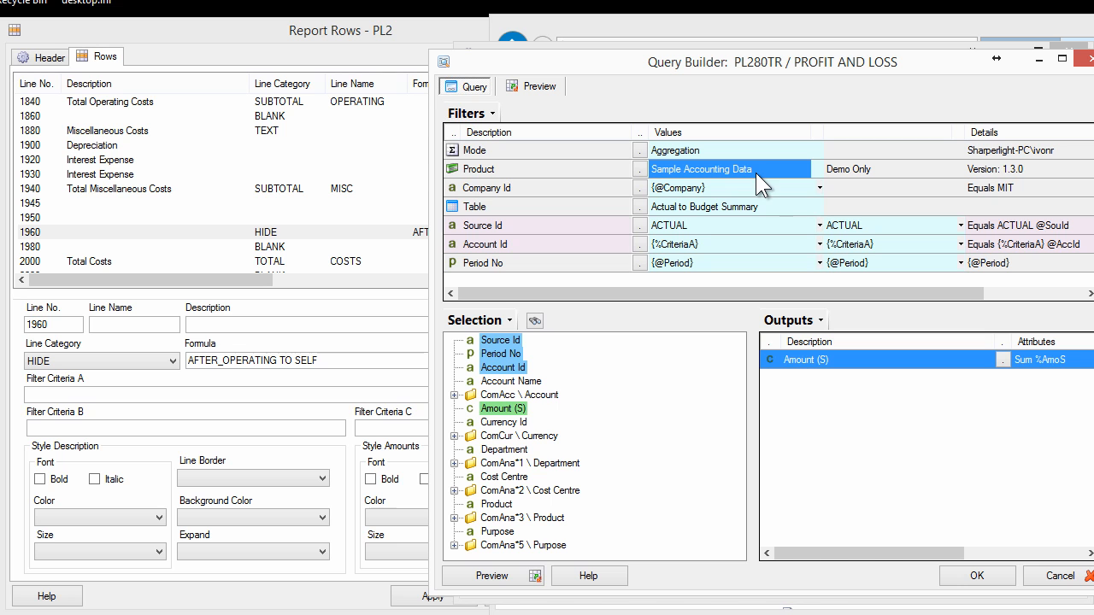
pyautogui.click(726, 182)
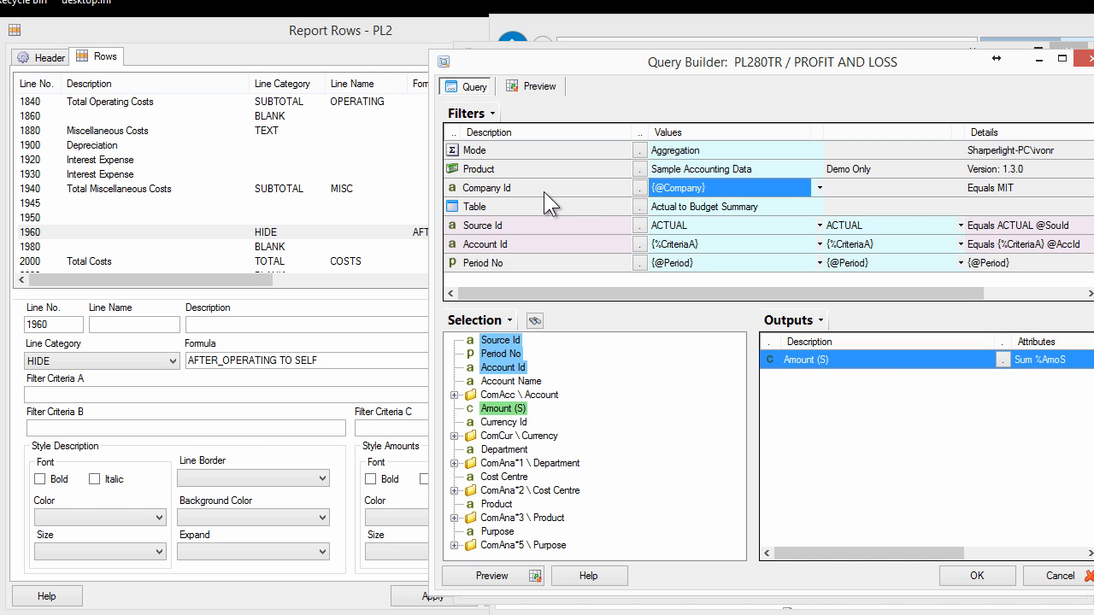
pyautogui.click(544, 191)
pyautogui.click(689, 186)
pyautogui.click(672, 209)
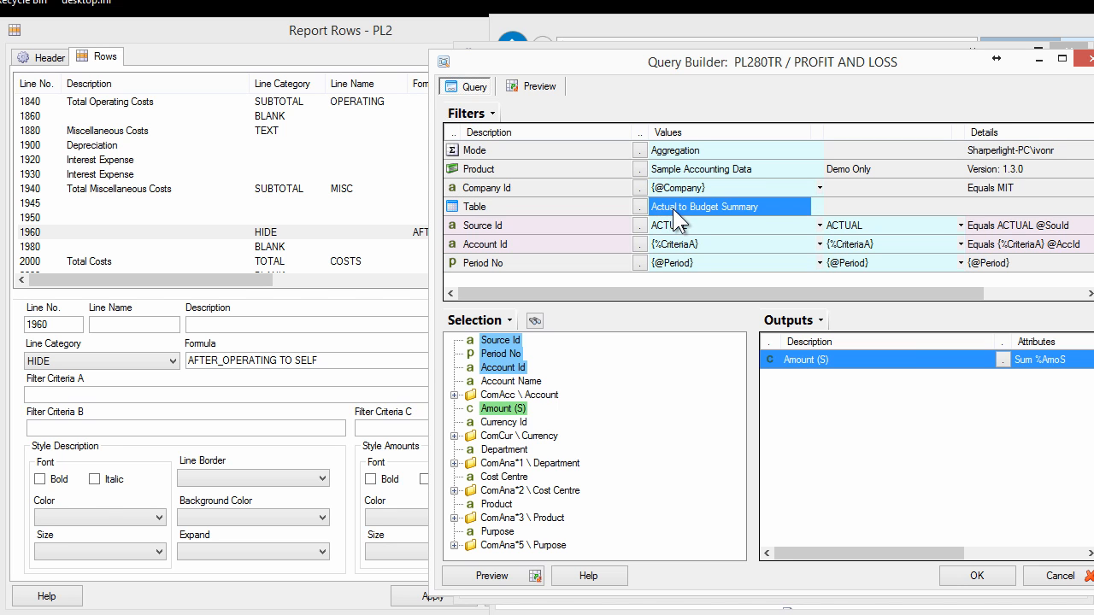
pyautogui.click(691, 227)
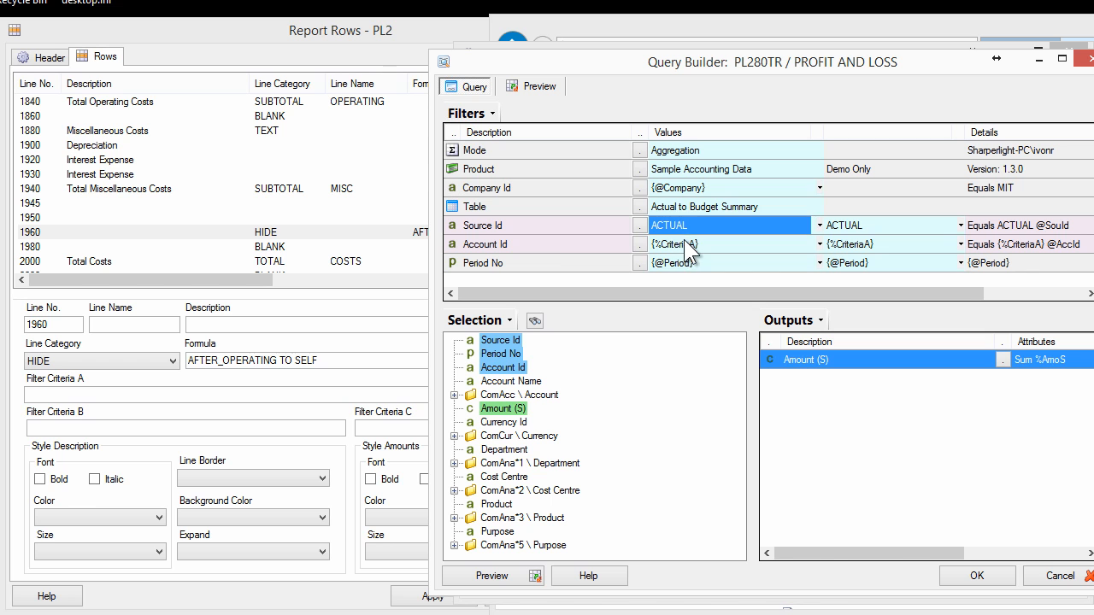
# - Compare the sub query's Account Id filter with Filter Criteria A of the Depreciation row in the Report Rows
pyautogui.click(653, 243)
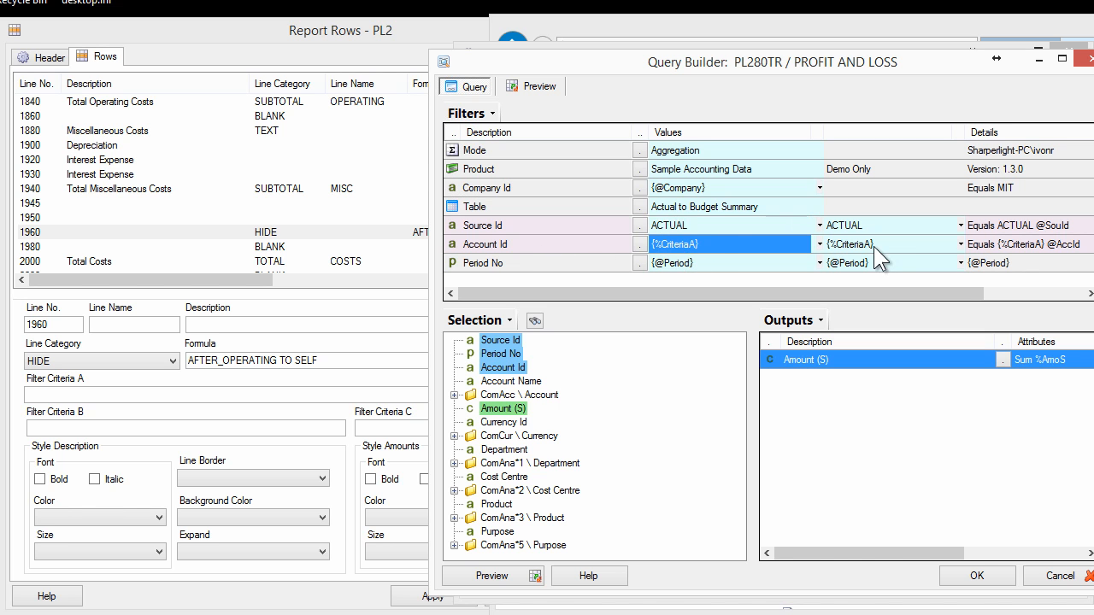
pyautogui.click(192, 216)
pyautogui.click(513, 145)
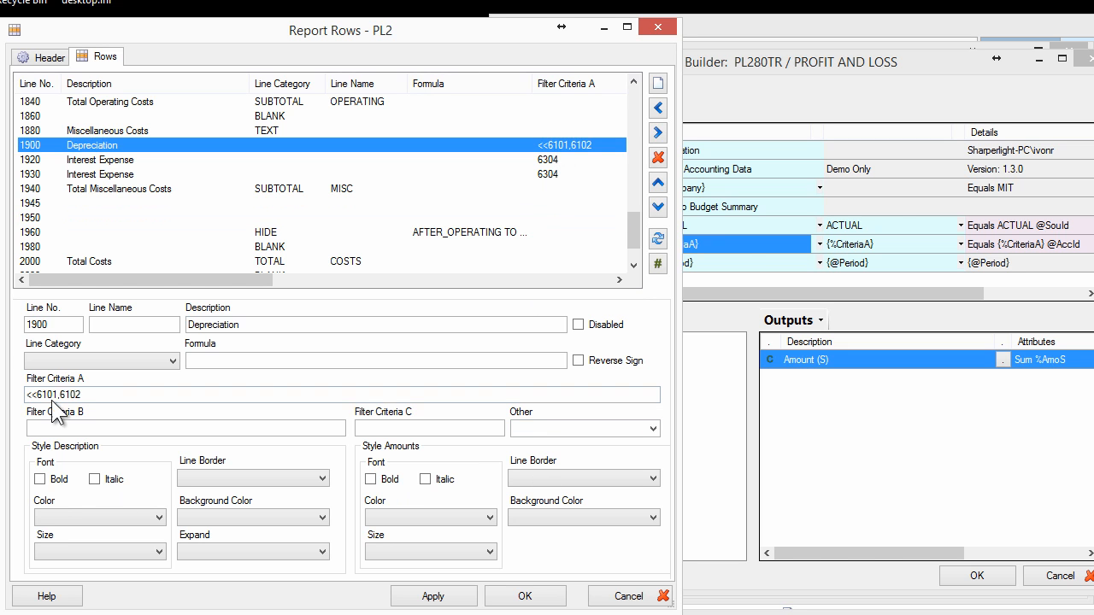
pyautogui.moveTo(83, 394); pyautogui.dragTo(21, 398)
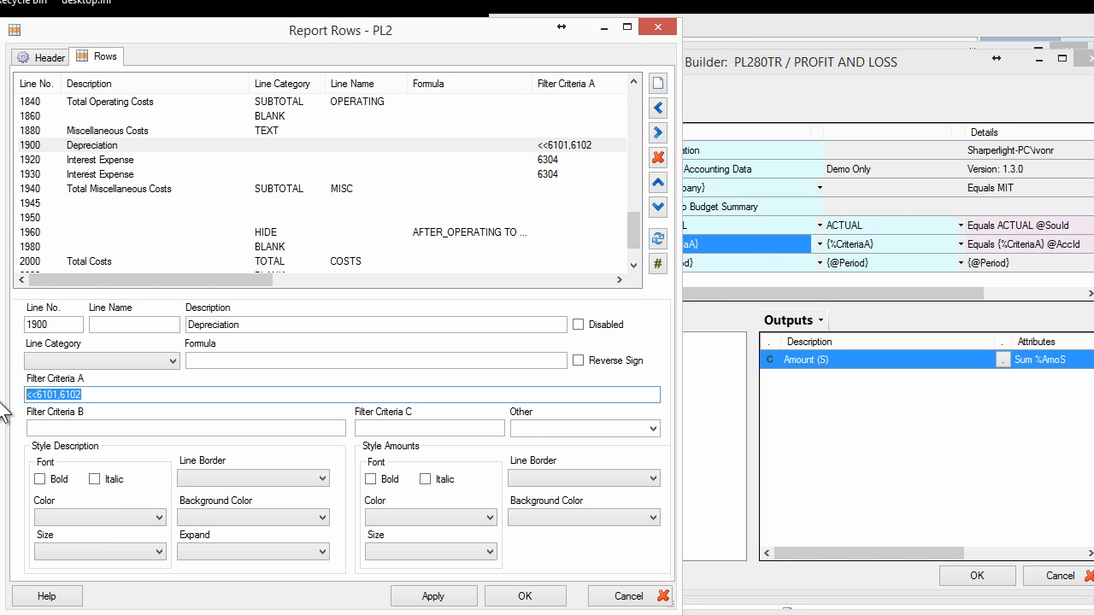
pyautogui.click(745, 245)
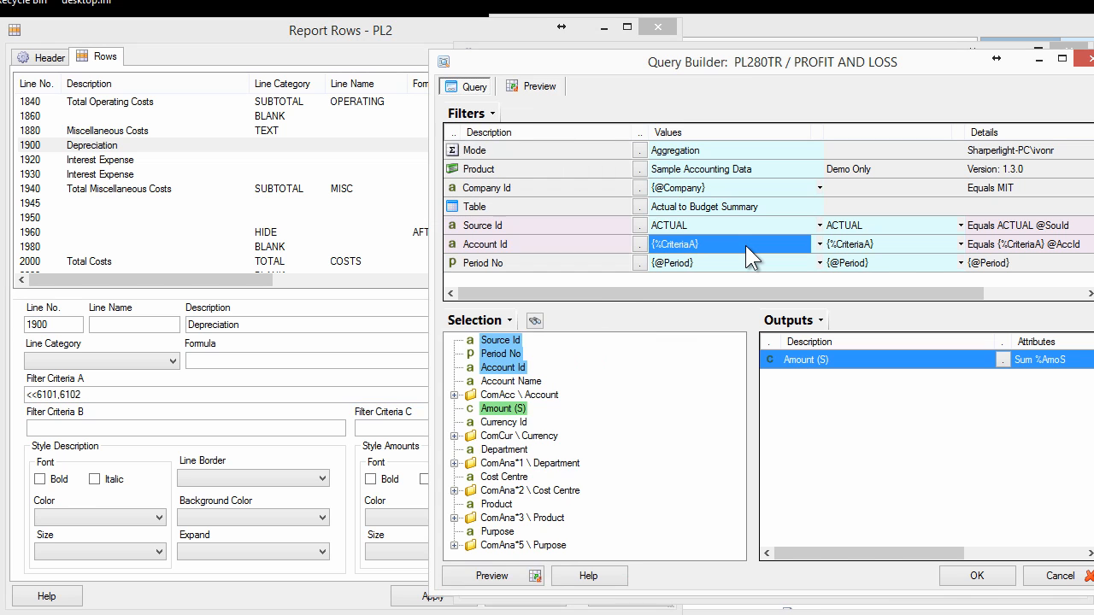
pyautogui.click(884, 240)
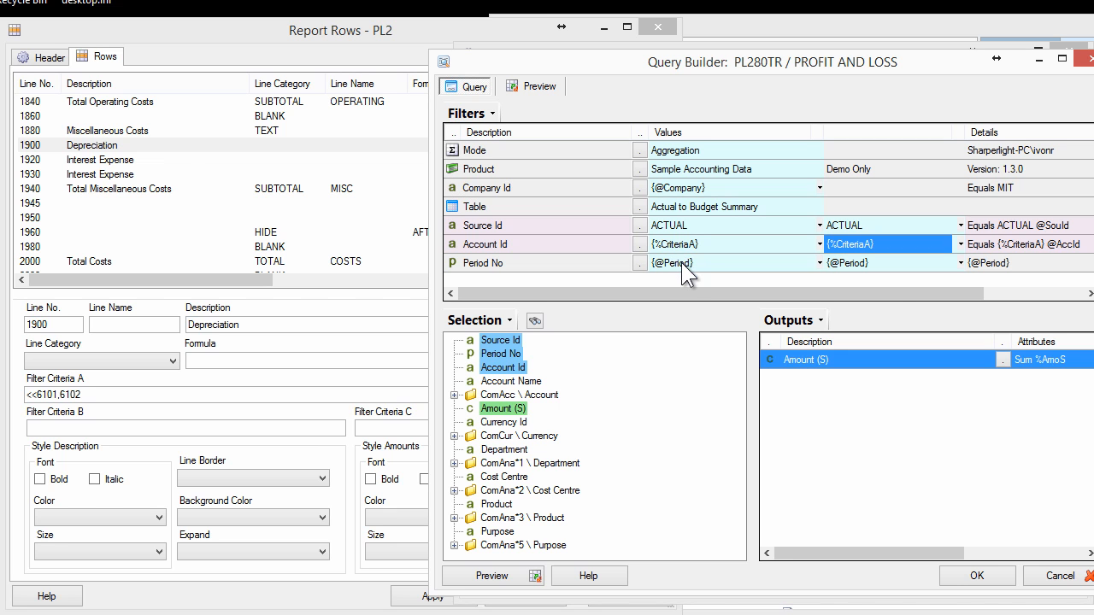
# - Examine both Period No values in the Actual sub query, then cancel the sub query and close the output attributes
pyautogui.click(682, 263)
pyautogui.click(893, 264)
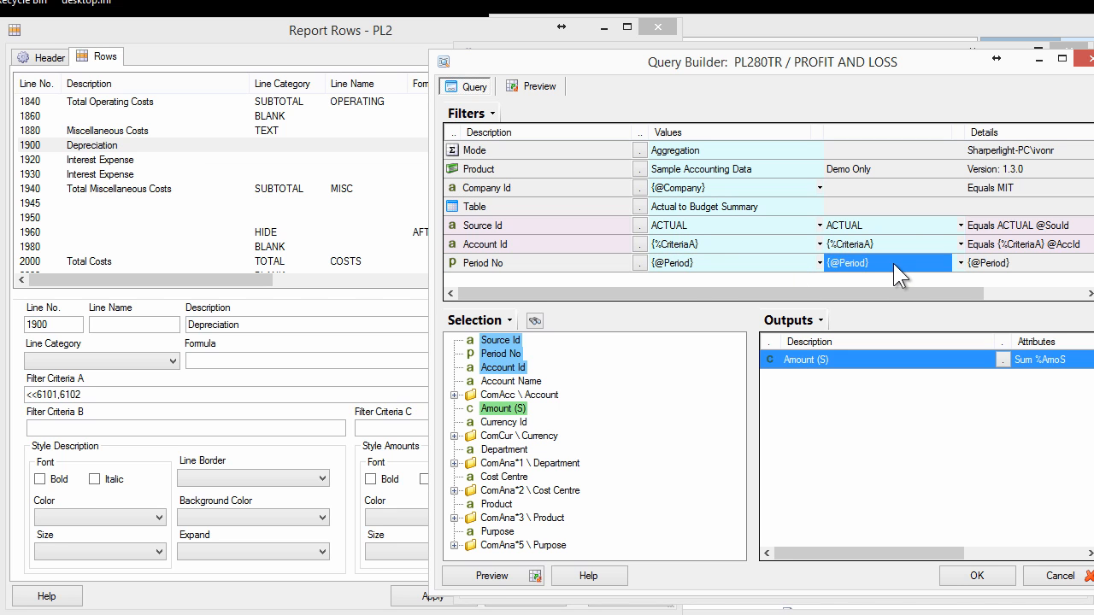
pyautogui.click(714, 267)
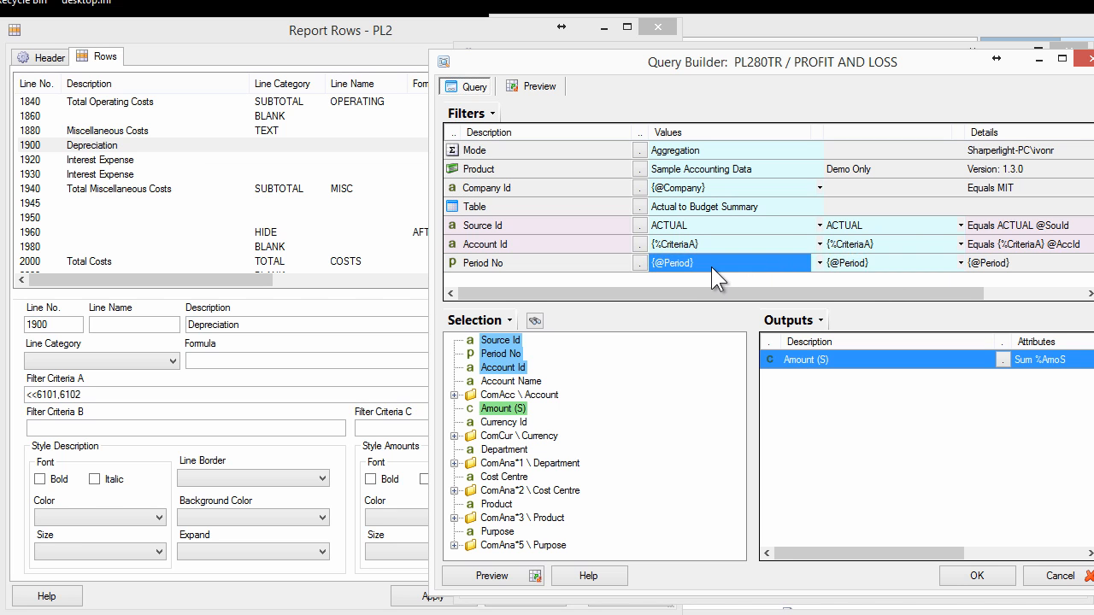
pyautogui.click(863, 261)
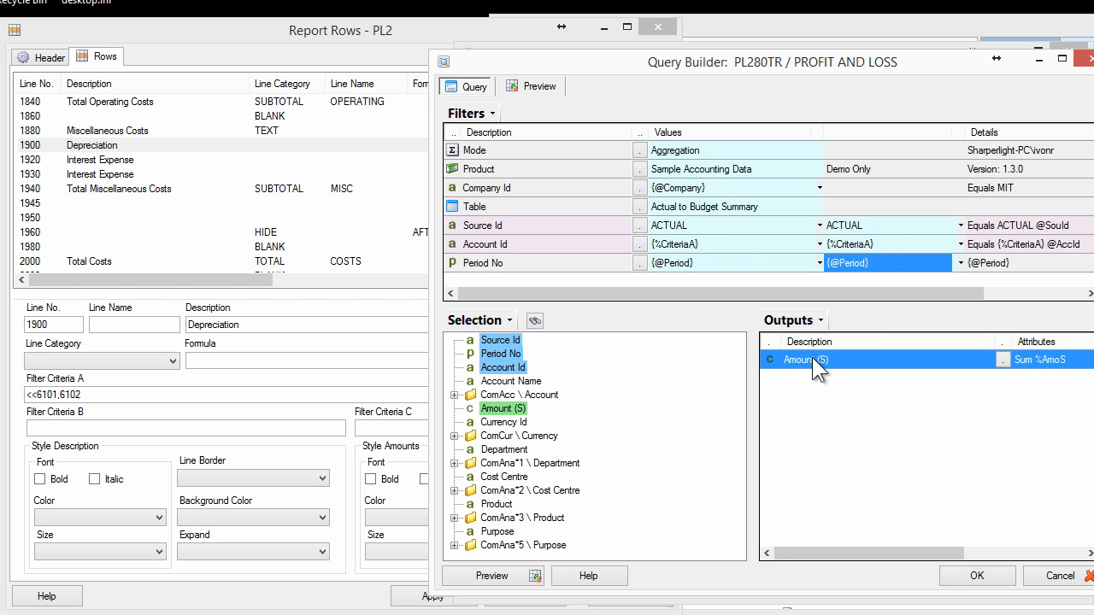
pyautogui.click(1078, 577)
pyautogui.click(1034, 585)
# - Open the Month Budget output's sub query and examine its Company Id and Source Id filters
pyautogui.doubleClick(796, 451)
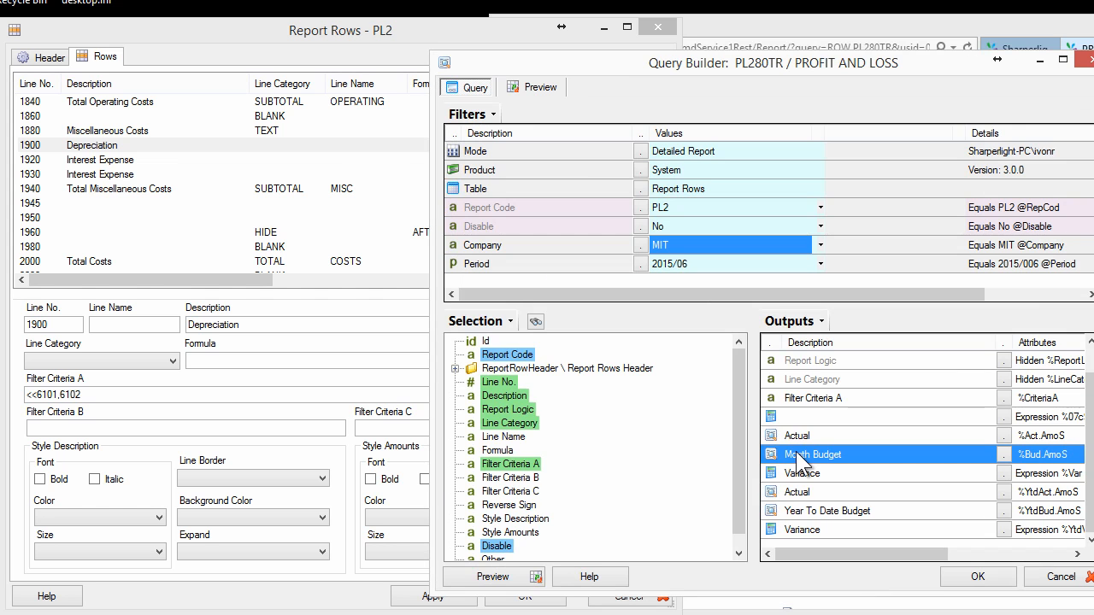
pyautogui.click(696, 125)
pyautogui.click(500, 188)
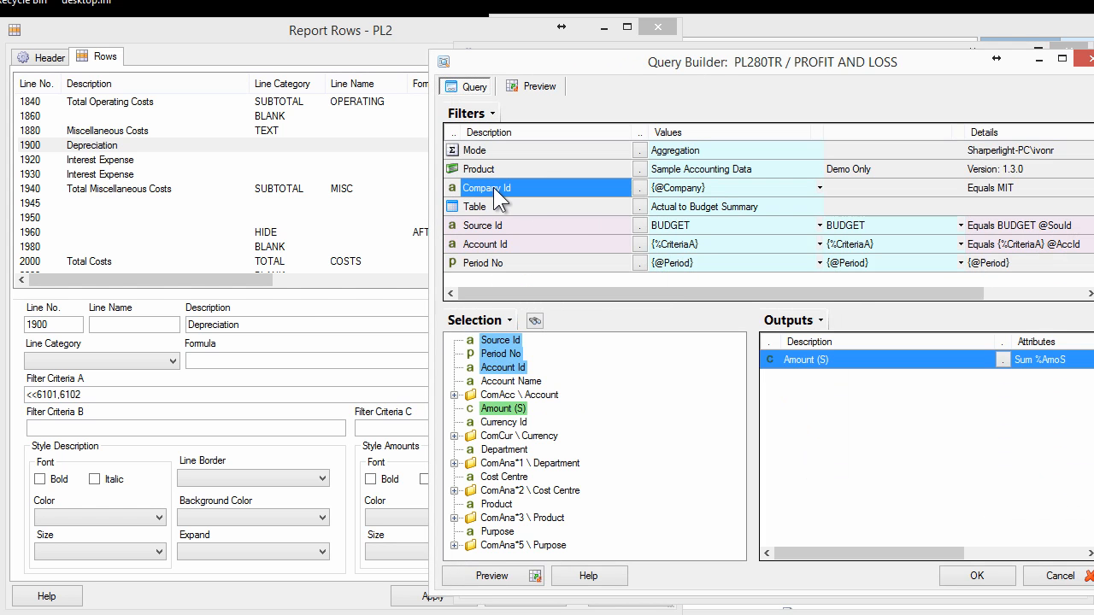
pyautogui.click(700, 187)
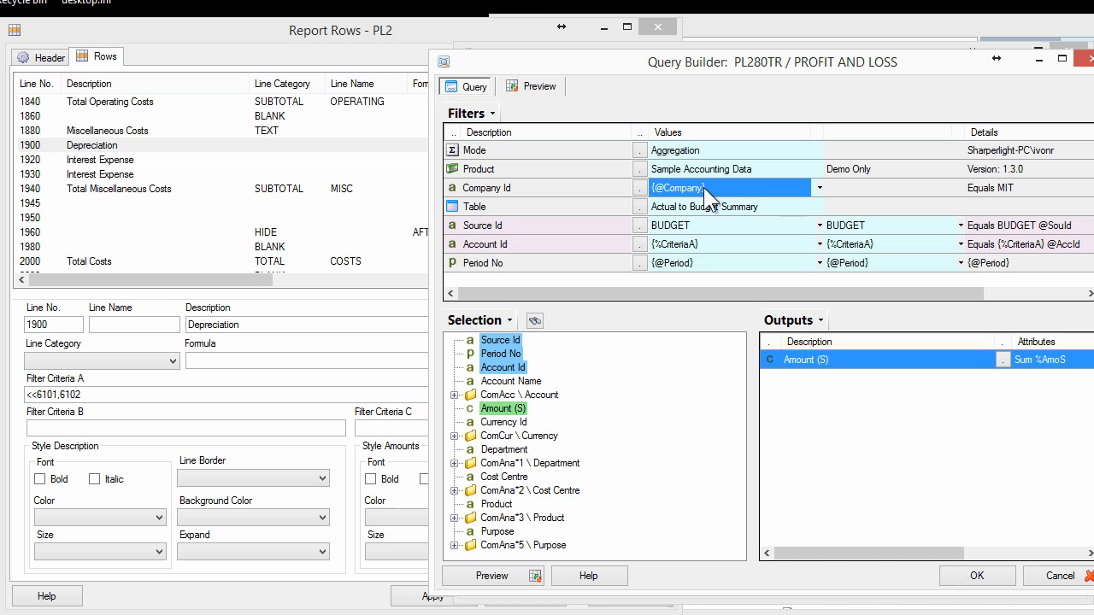
pyautogui.click(661, 228)
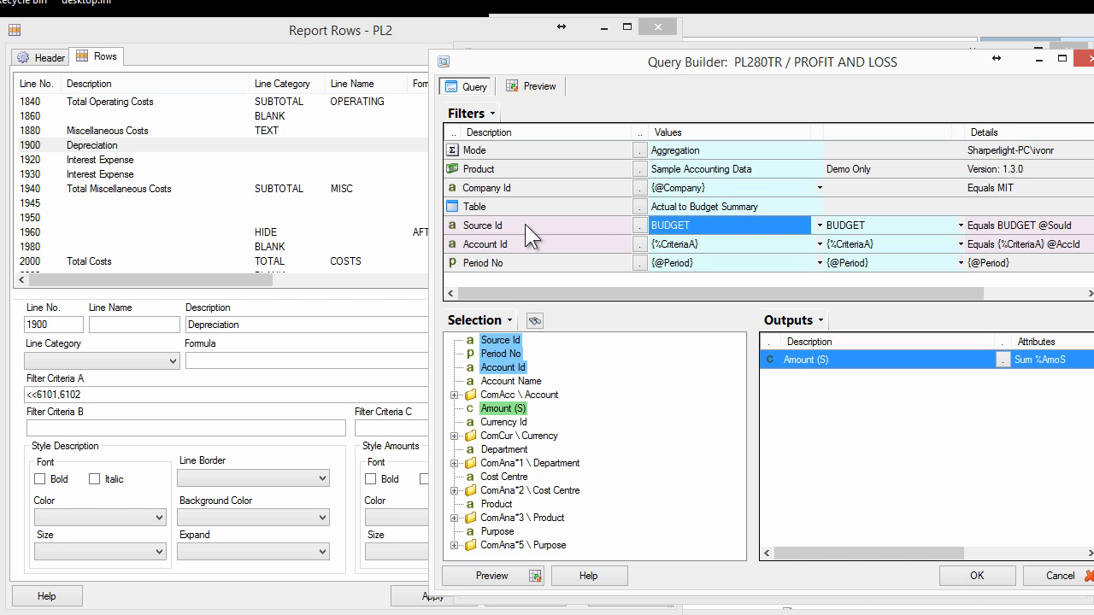
pyautogui.click(556, 225)
pyautogui.click(686, 223)
# - Examine the Account Id and Period No filters of the Month Budget sub query, then cancel it and close the output attributes
pyautogui.click(717, 247)
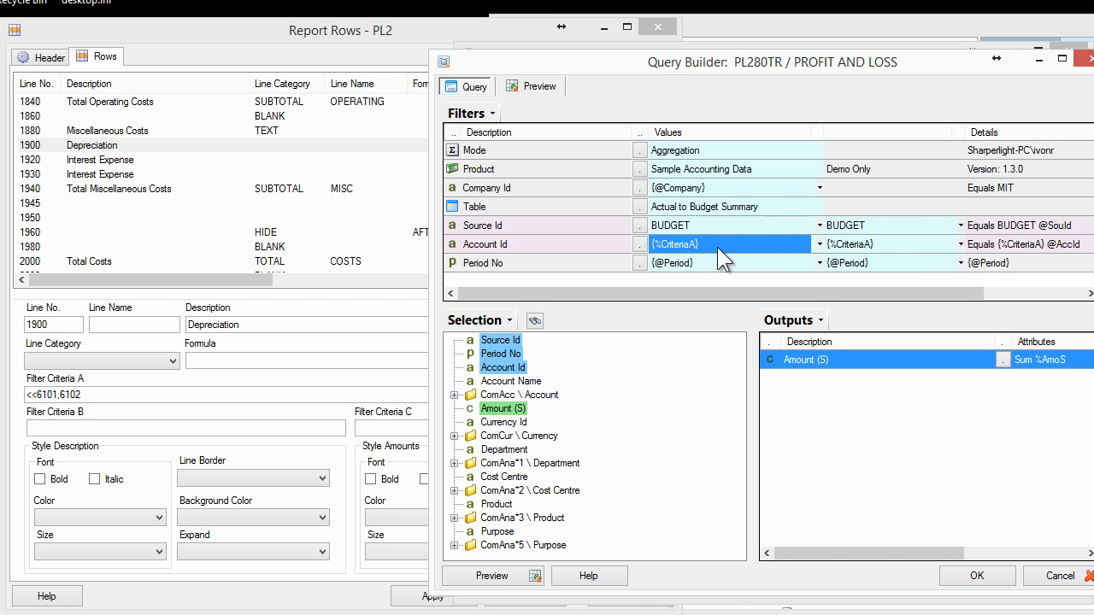
pyautogui.click(882, 243)
pyautogui.click(665, 262)
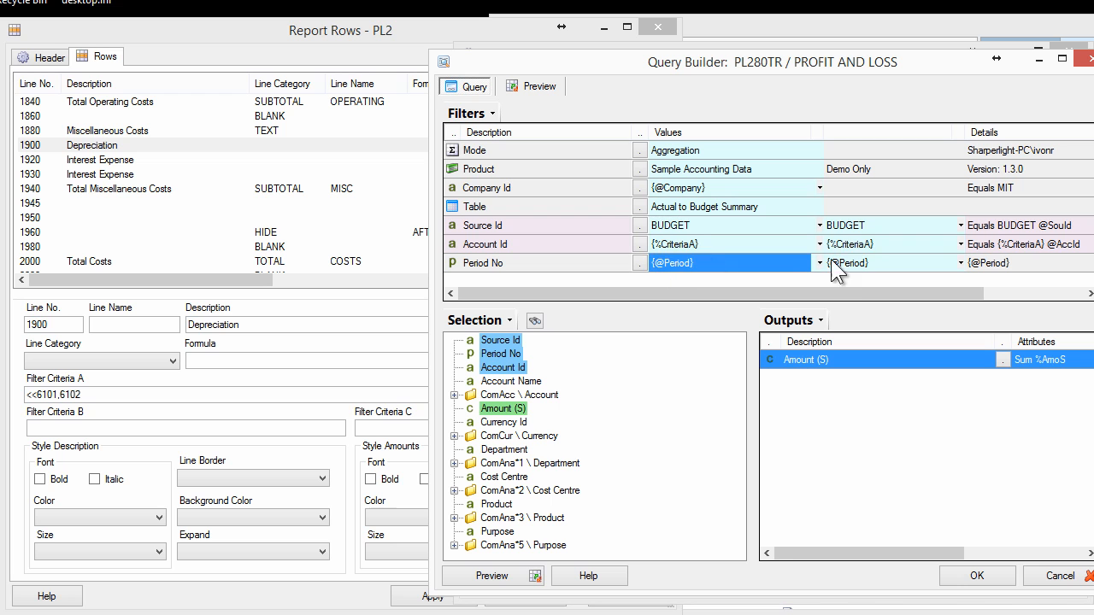
pyautogui.click(862, 268)
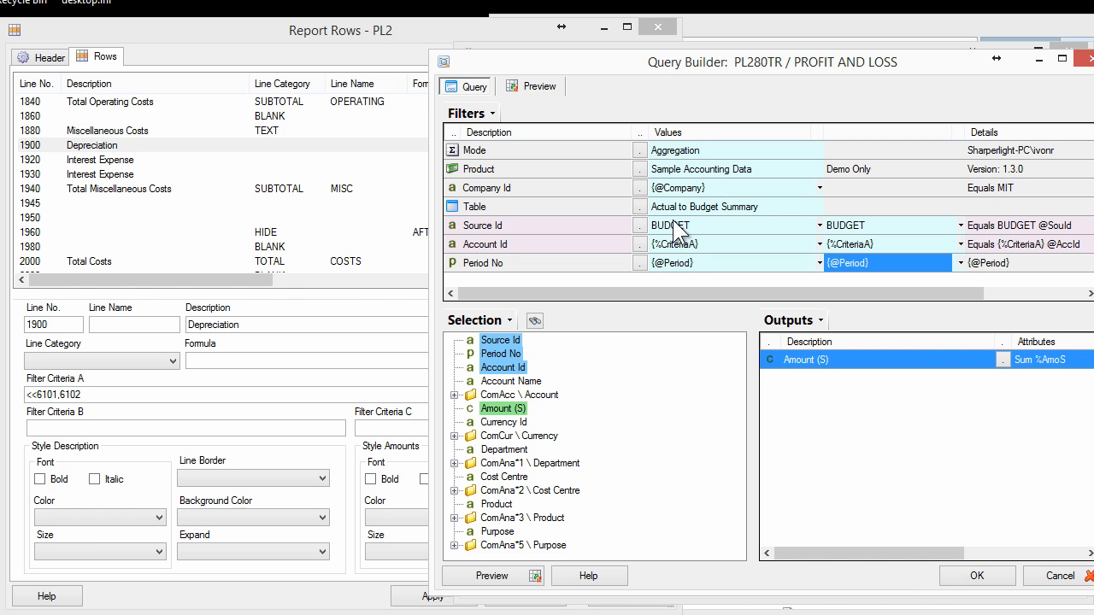
pyautogui.click(1058, 576)
pyautogui.click(1025, 583)
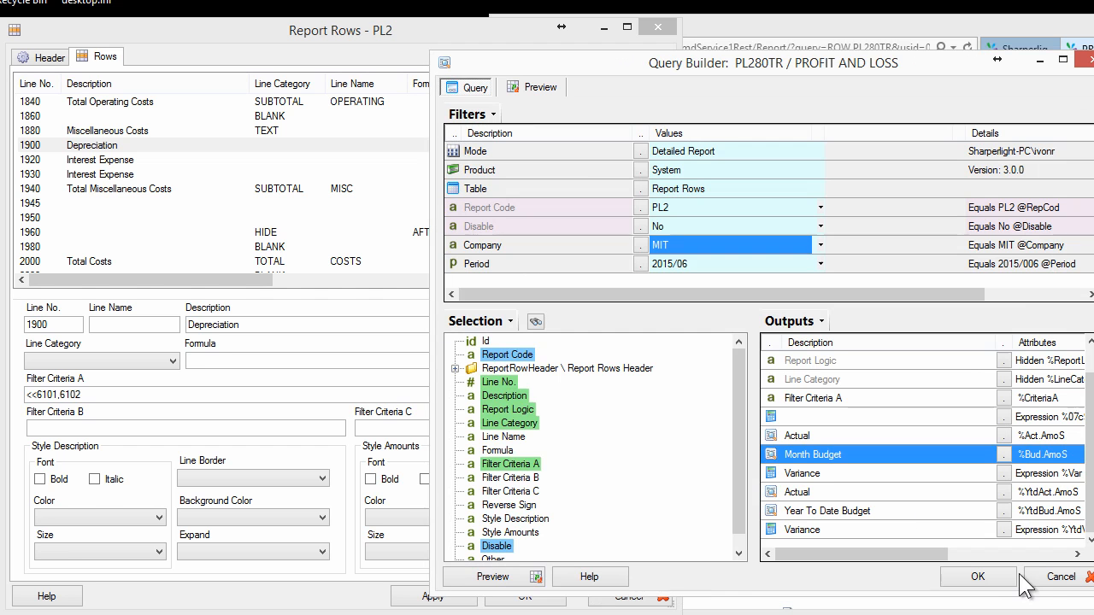
# - Examine the expression formula of the Variance output below Month Budget, then close its attributes
pyautogui.doubleClick(815, 473)
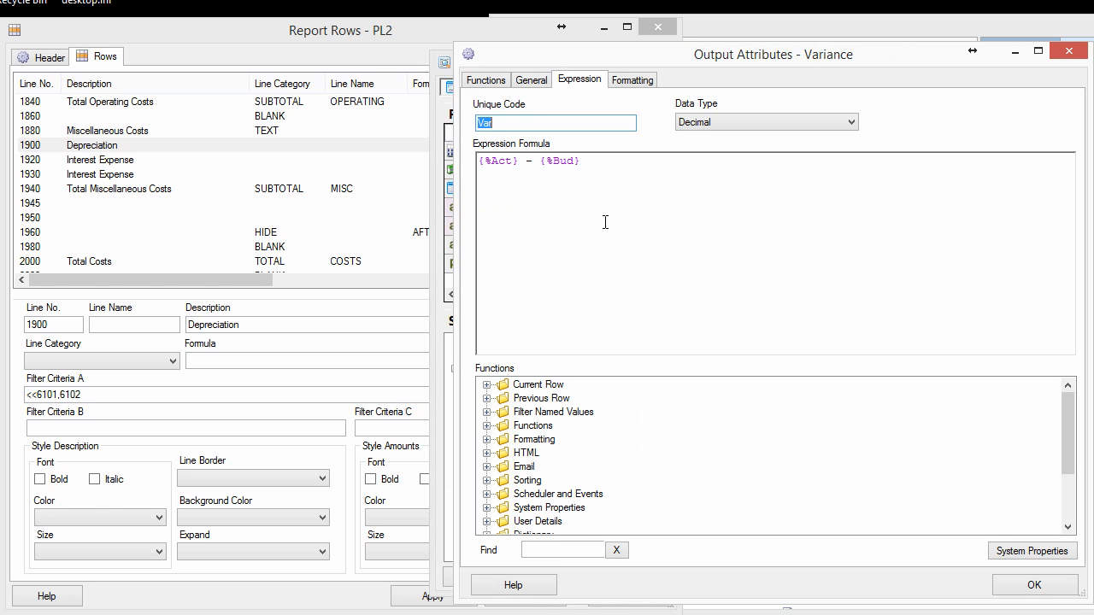
pyautogui.click(514, 163)
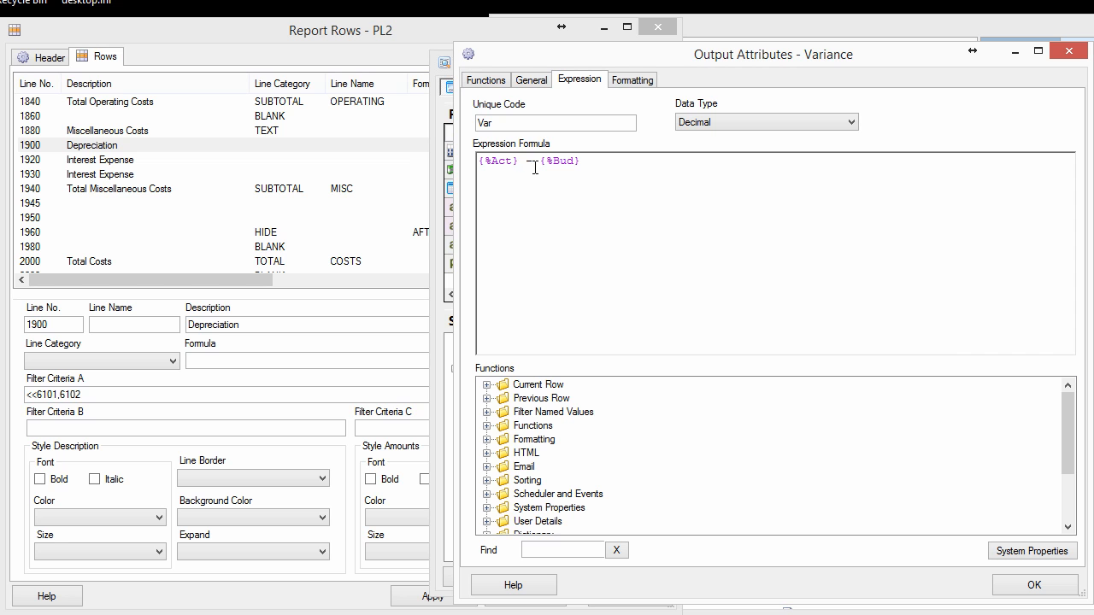
pyautogui.click(1026, 584)
# - Open the sub query of the year-to-date Actual output and examine its Account Id filter
pyautogui.click(816, 489)
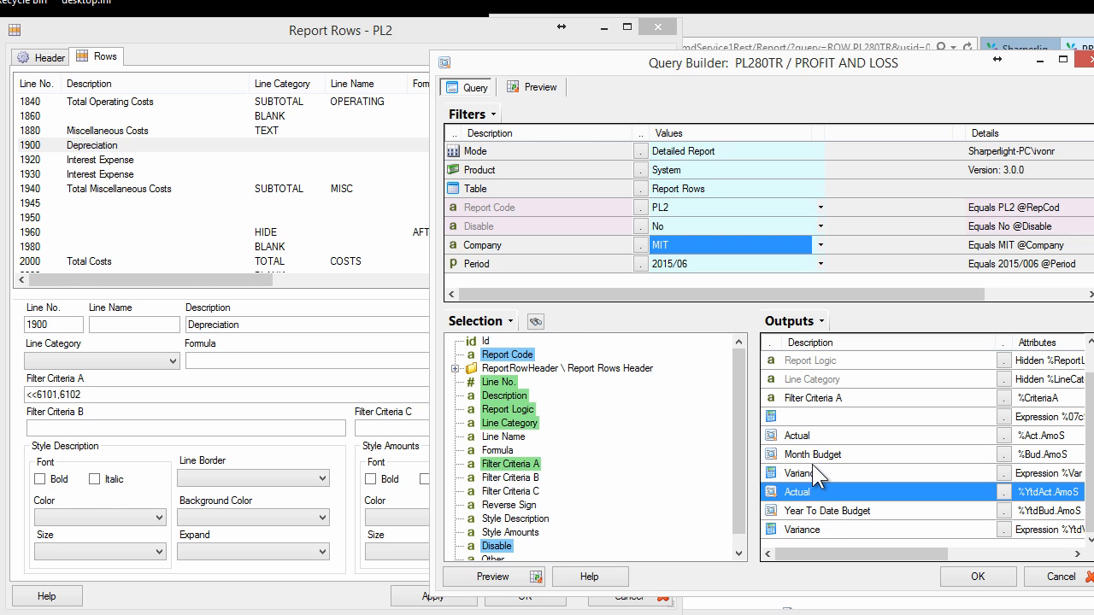
pyautogui.click(808, 513)
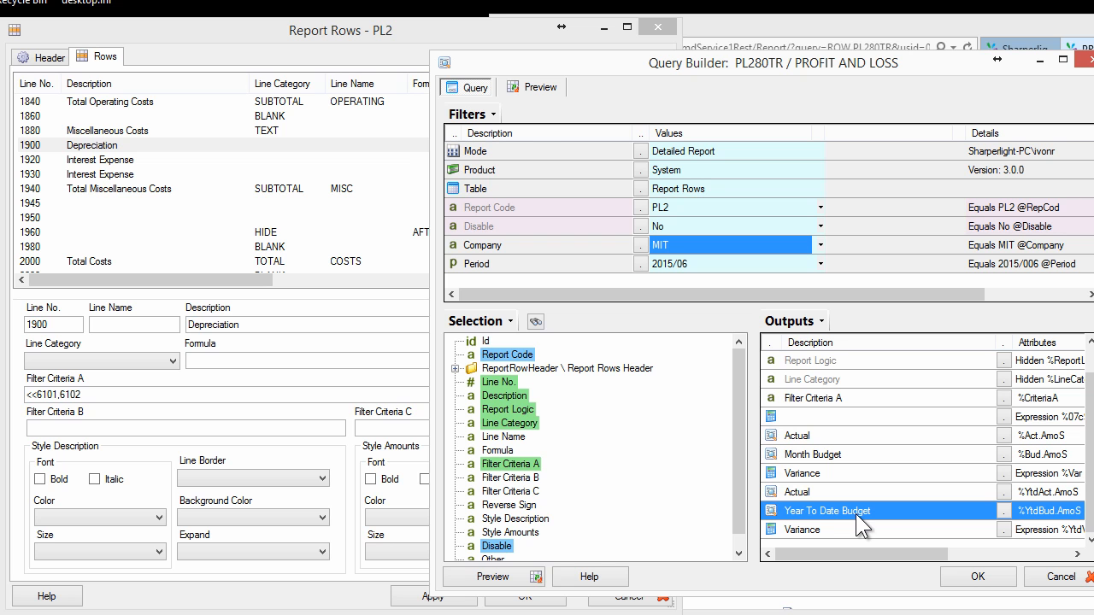
pyautogui.doubleClick(817, 495)
pyautogui.click(691, 125)
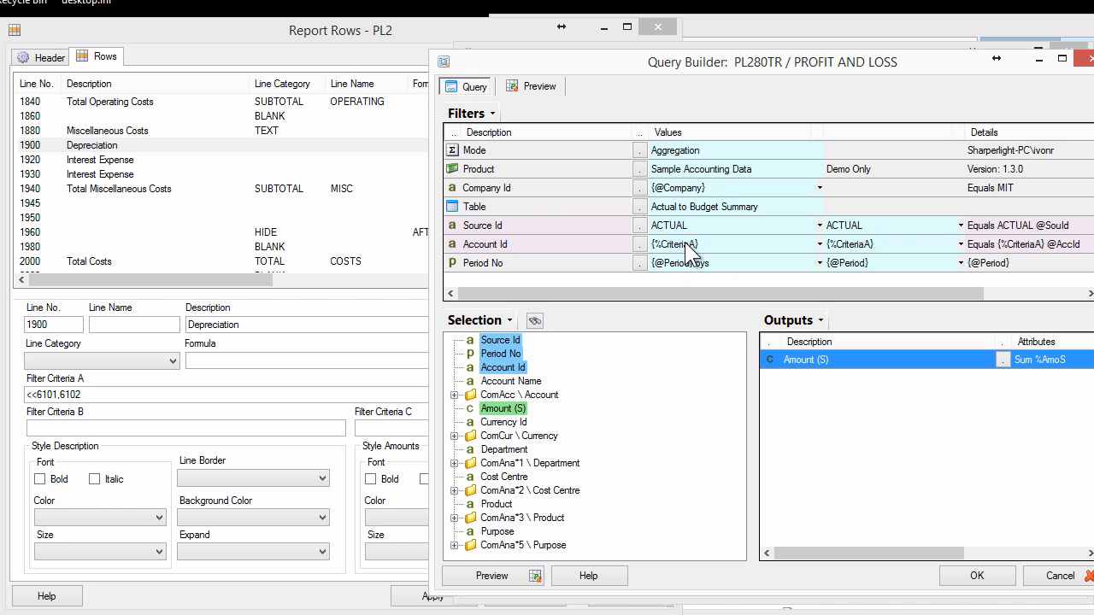
pyautogui.click(684, 244)
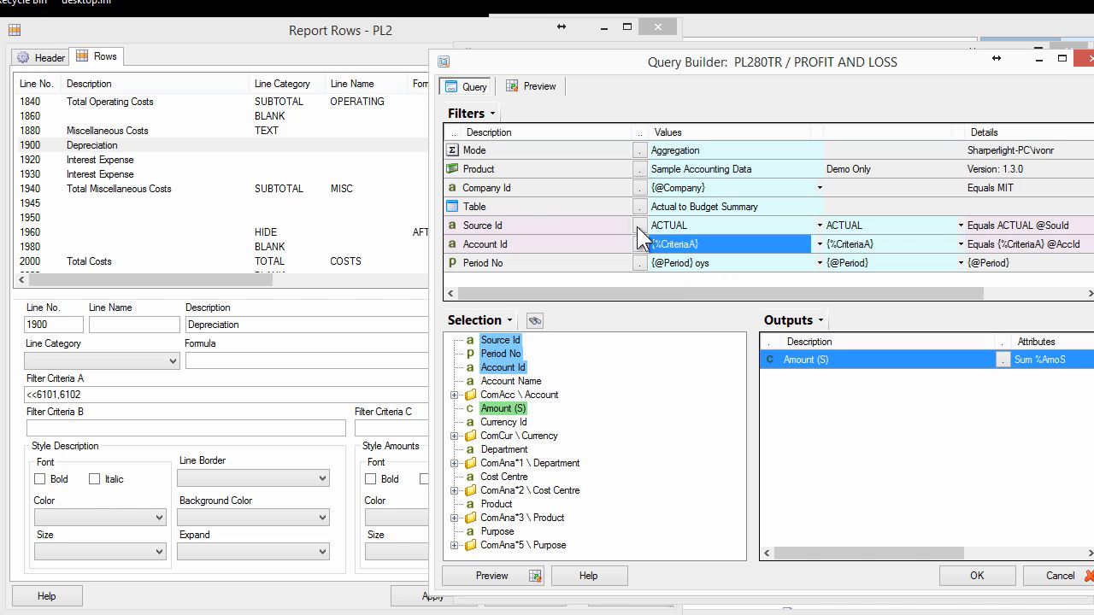
# - Examine the Period No filter values of the year-to-date Actual sub query alongside its Account Id filter
pyautogui.click(684, 265)
pyautogui.click(707, 264)
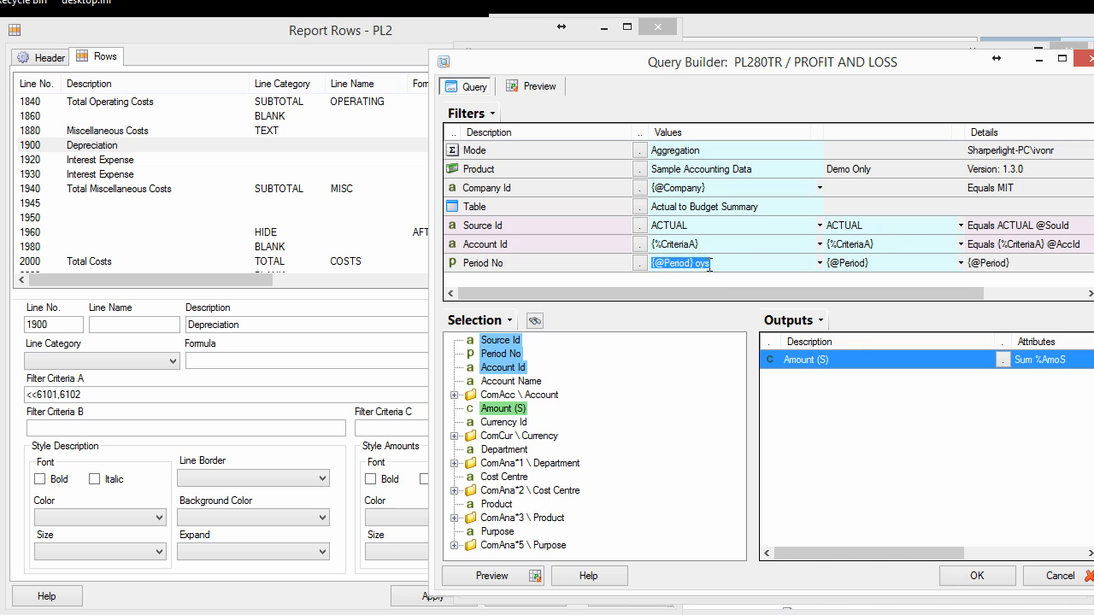
pyautogui.click(706, 265)
pyautogui.click(757, 247)
pyautogui.click(746, 262)
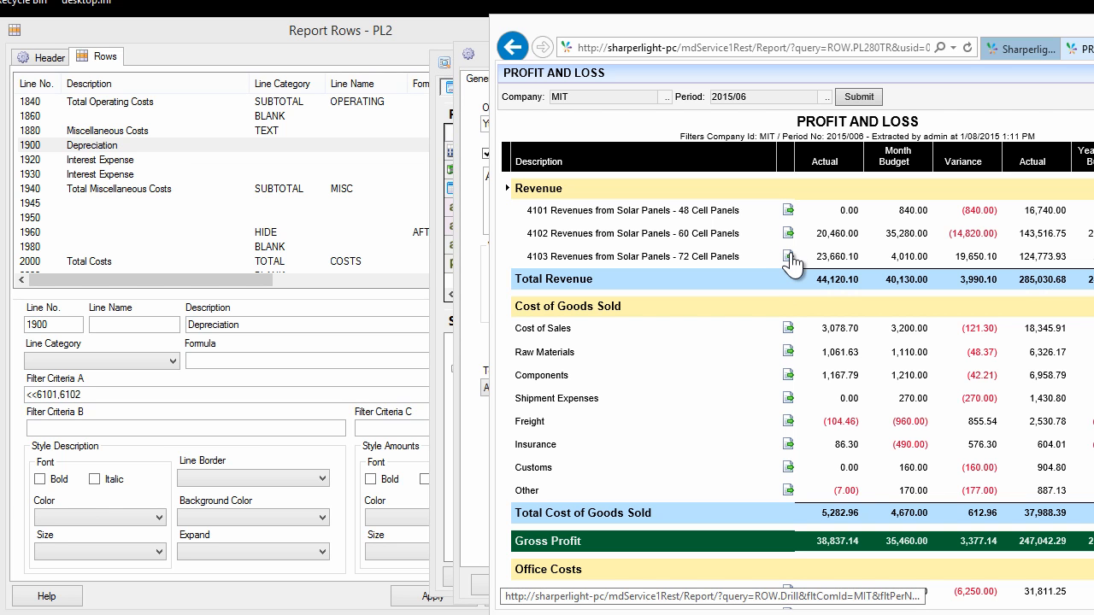
# - Drill through from Cost of Sales in the browser report, examine the account transactions, and move the browser window aside
pyautogui.click(788, 329)
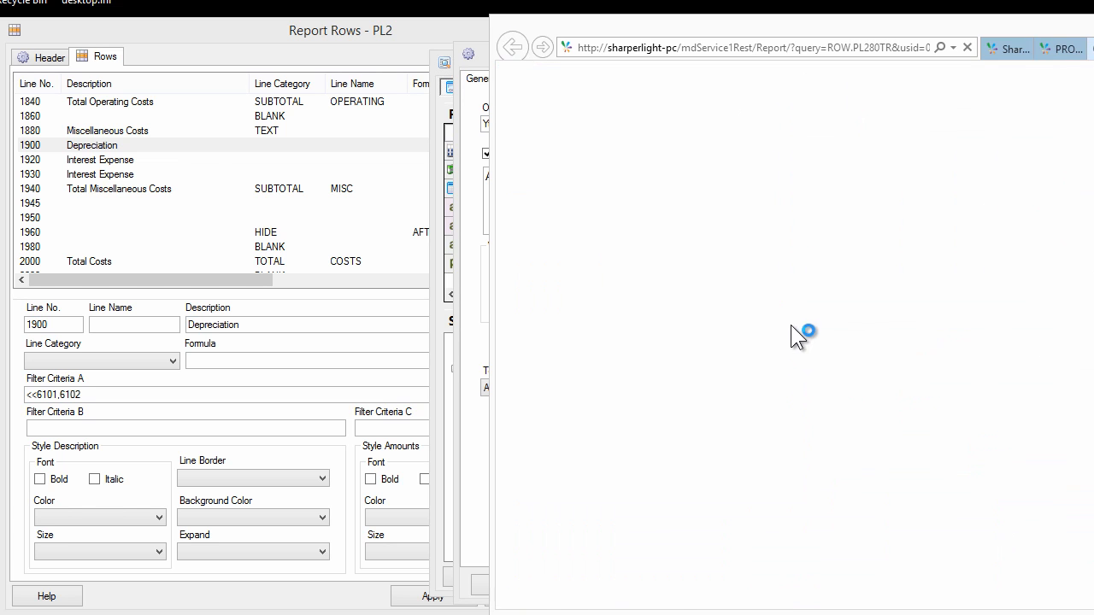
pyautogui.click(792, 153)
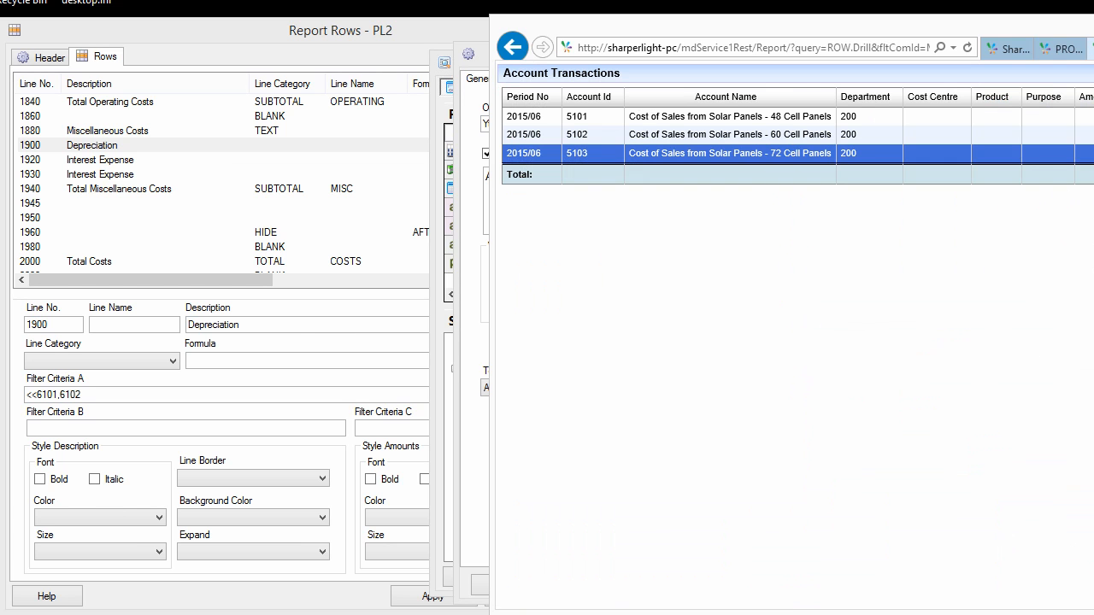
pyautogui.click(1087, 175)
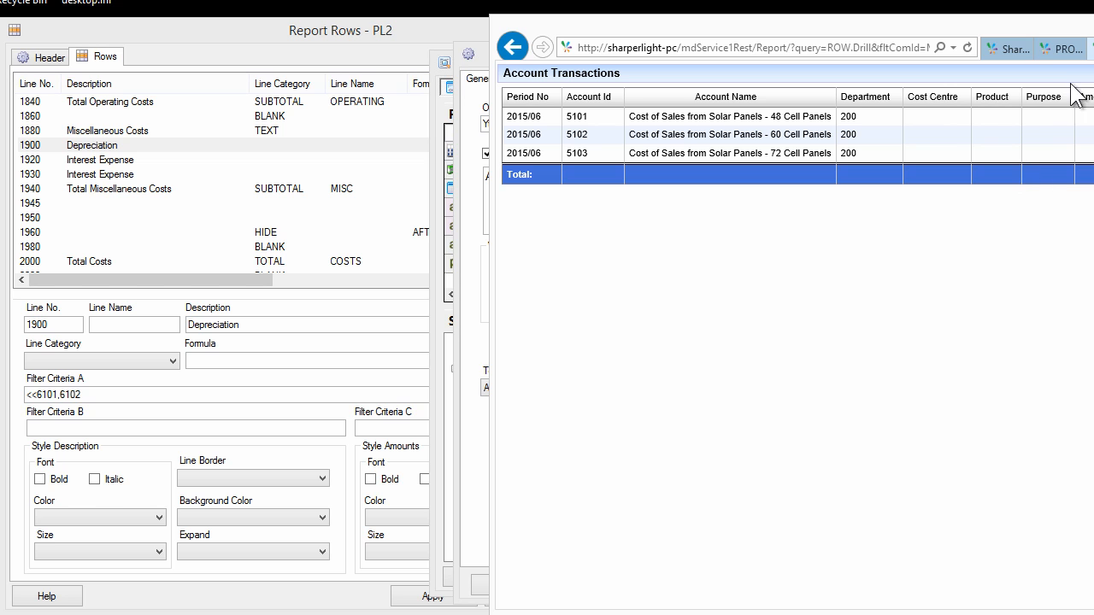
pyautogui.moveTo(964, 25); pyautogui.dragTo(1047, 34)
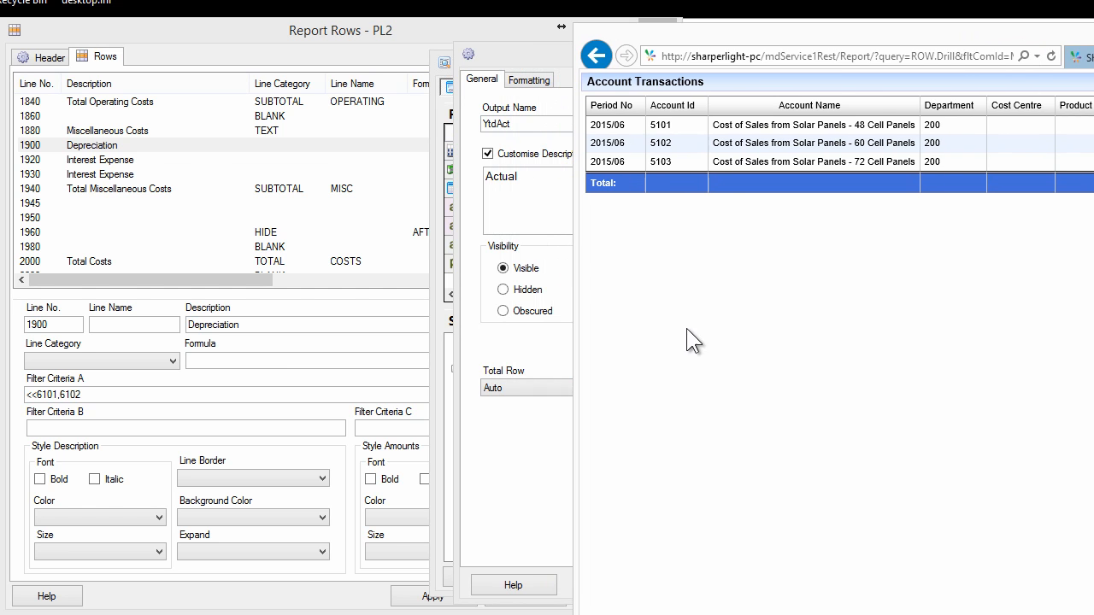
# - Close the year-to-date Actual output's attributes and open the expression of the unnamed output below Filter Criteria A
pyautogui.click(529, 350)
pyautogui.click(1052, 588)
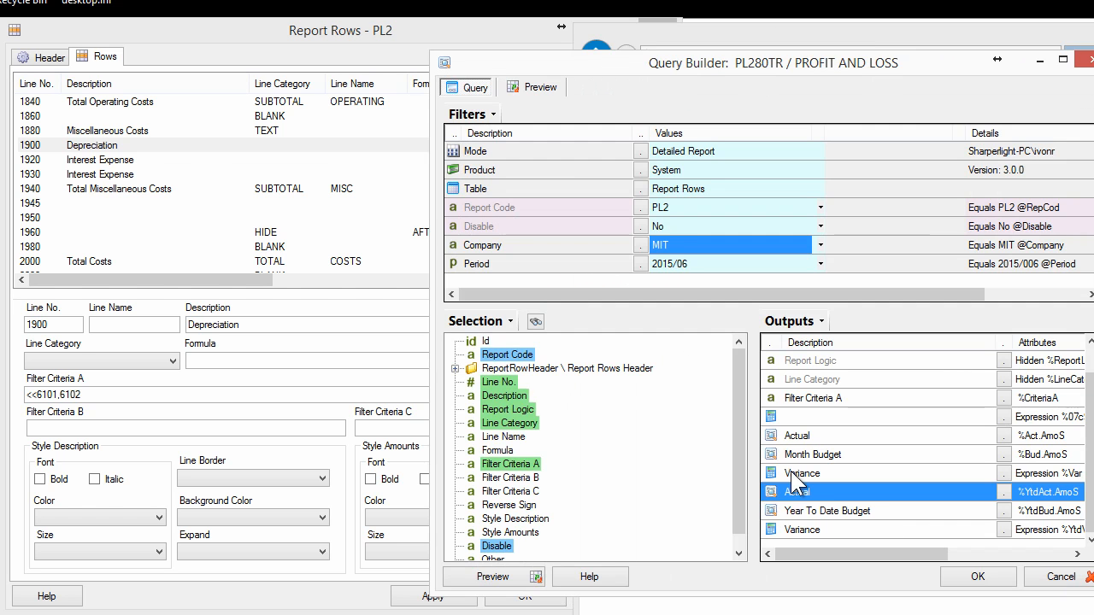
pyautogui.click(780, 416)
pyautogui.doubleClick(780, 417)
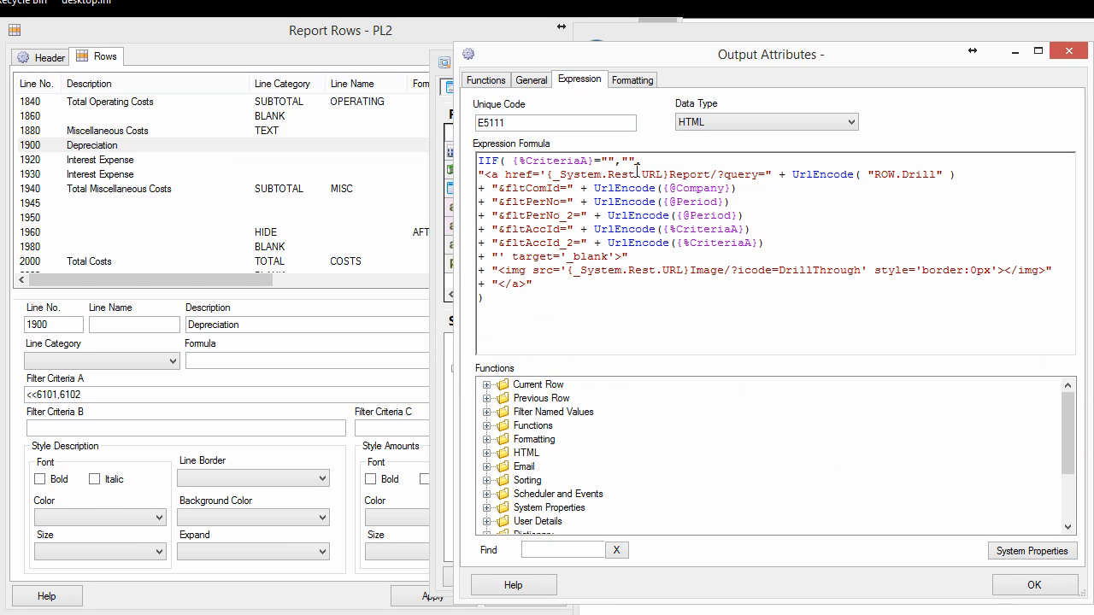
# - Examine the CriteriaA condition and the company, period and account parameters in the drill-through expression, then close the output attributes
pyautogui.click(520, 161)
pyautogui.moveTo(572, 162); pyautogui.dragTo(585, 162)
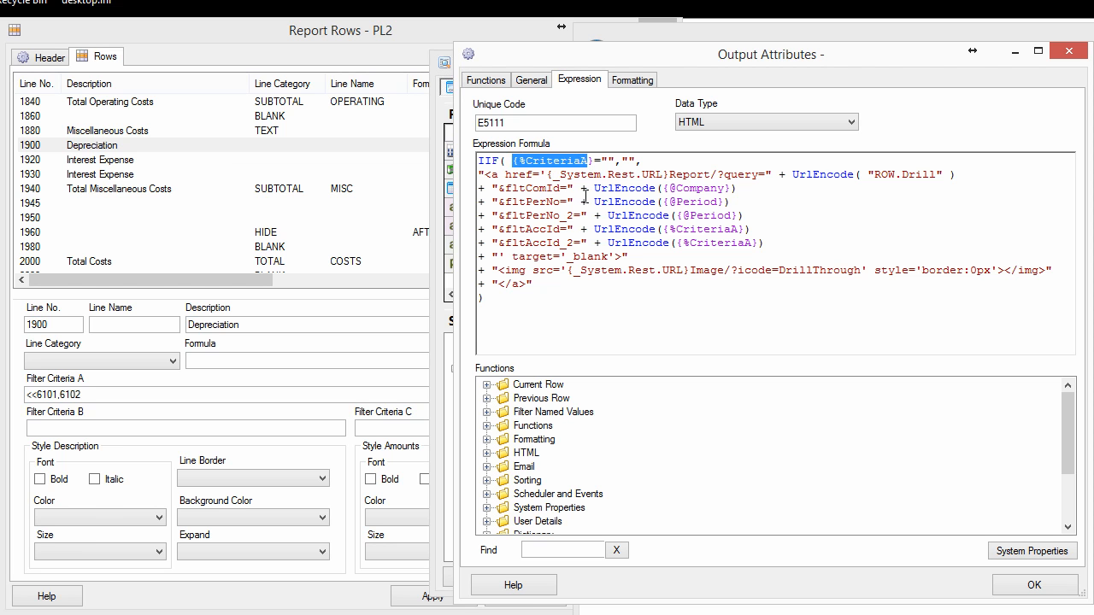
pyautogui.click(574, 200)
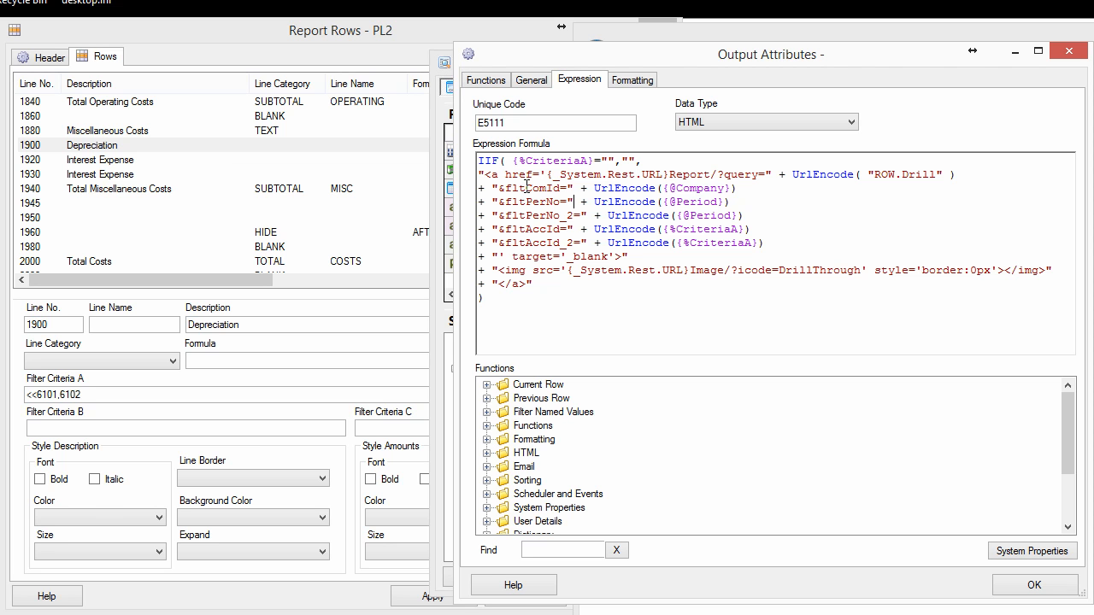
pyautogui.moveTo(526, 188); pyautogui.dragTo(558, 188)
pyautogui.moveTo(691, 190); pyautogui.dragTo(732, 243)
pyautogui.click(1060, 586)
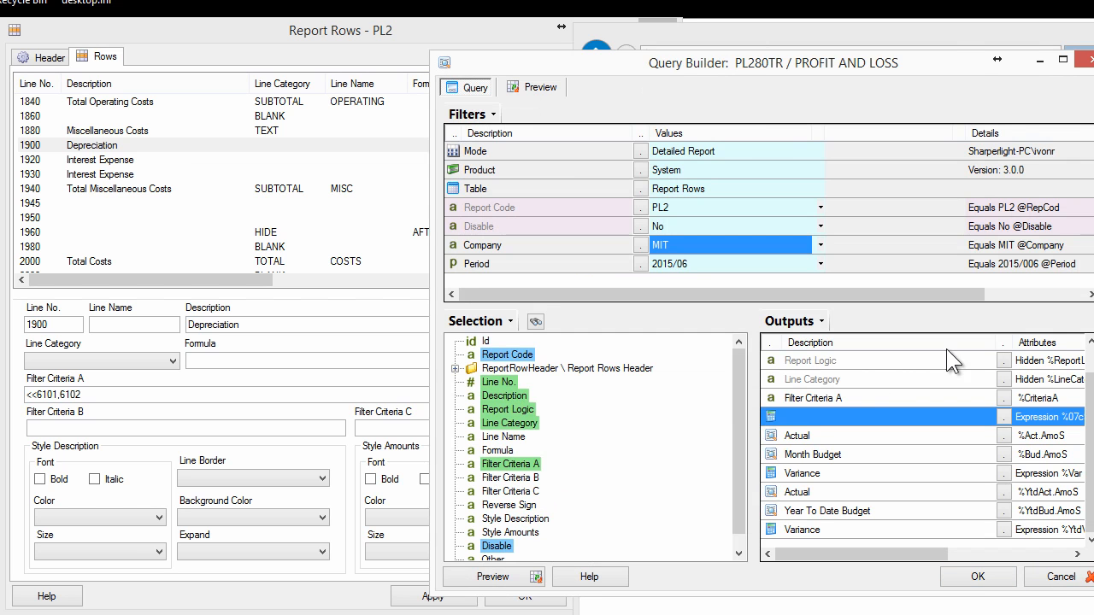
# - Switch to the browser to view the Profit and Loss report, then switch to the Book2 workbook in Excel
pyautogui.hotkey('alt', 'Tab')
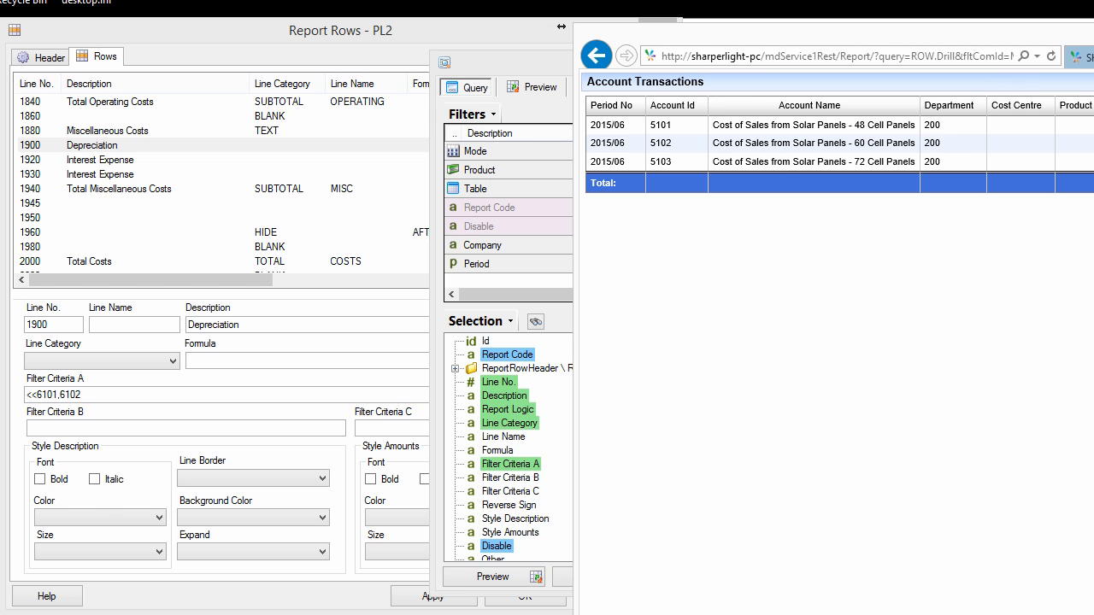
pyautogui.click(1084, 56)
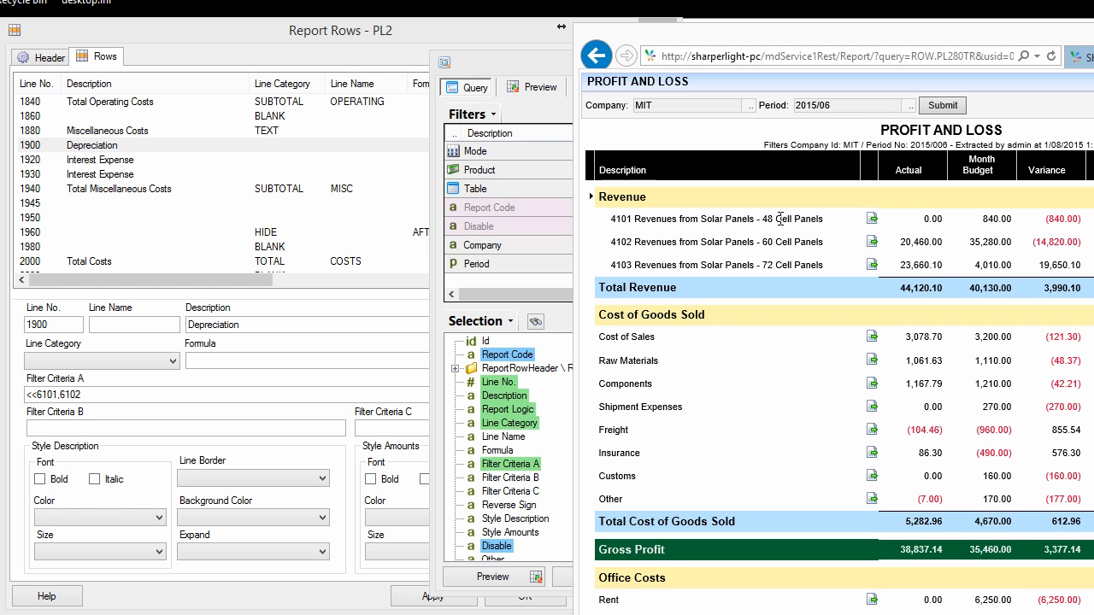
pyautogui.hotkey('alt', 'Tab')
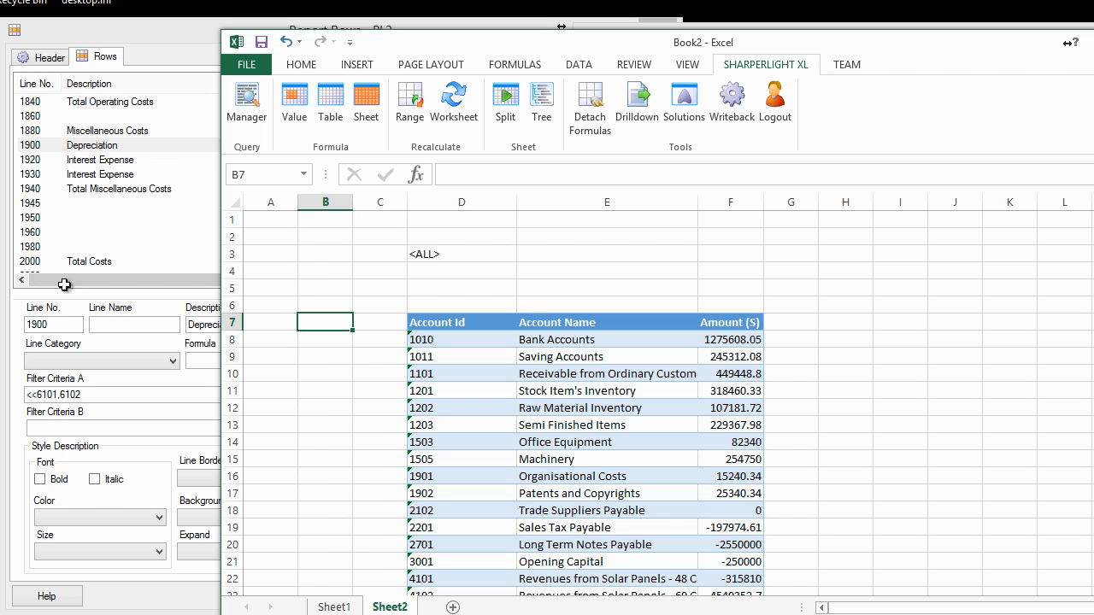
pyautogui.click(365, 270)
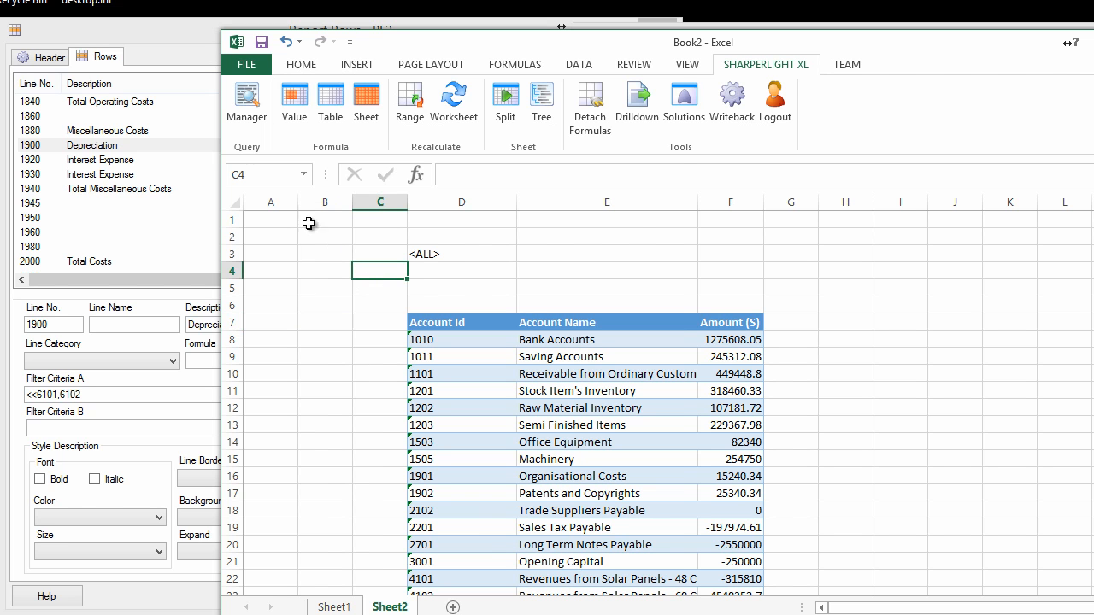
# - Switch to the Report Rows window and examine Filter Criteria A of the Depreciation and first Interest Expense rows
pyautogui.click(82, 147)
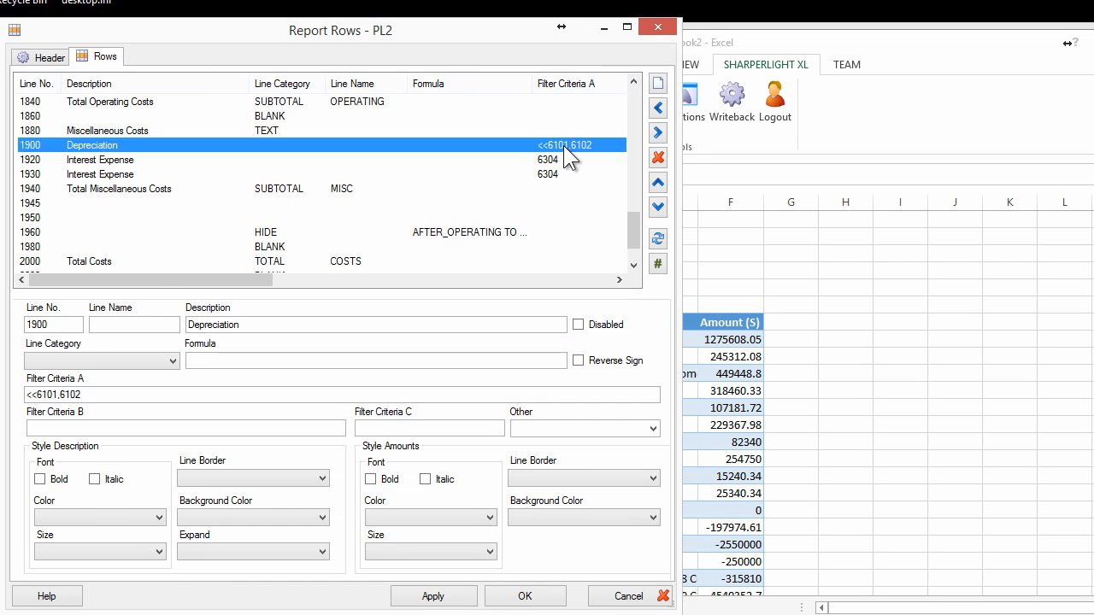
pyautogui.moveTo(82, 394); pyautogui.dragTo(25, 394)
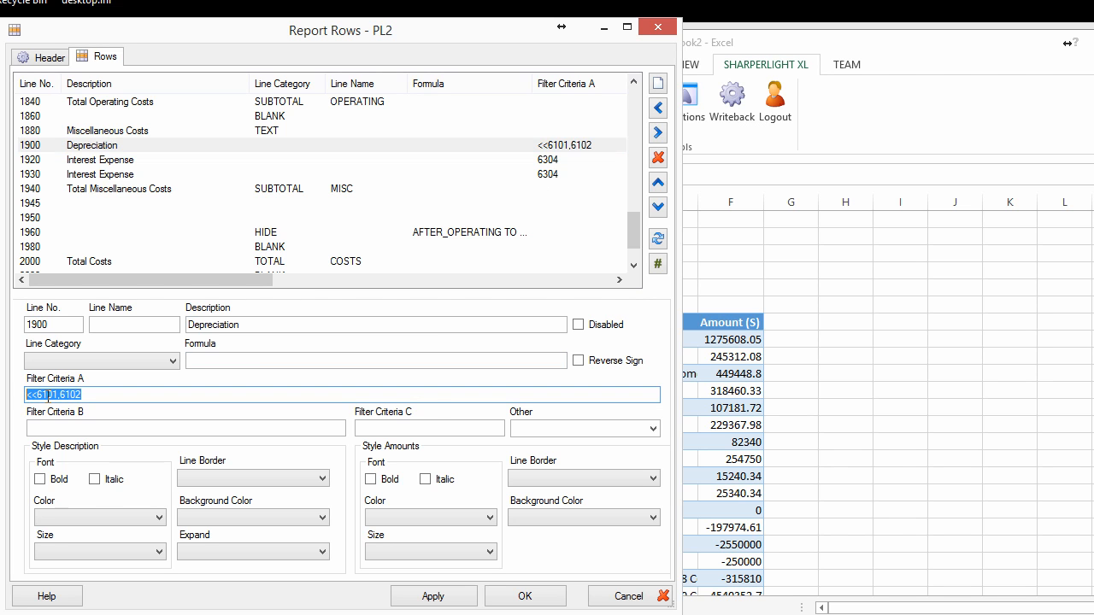
pyautogui.click(49, 395)
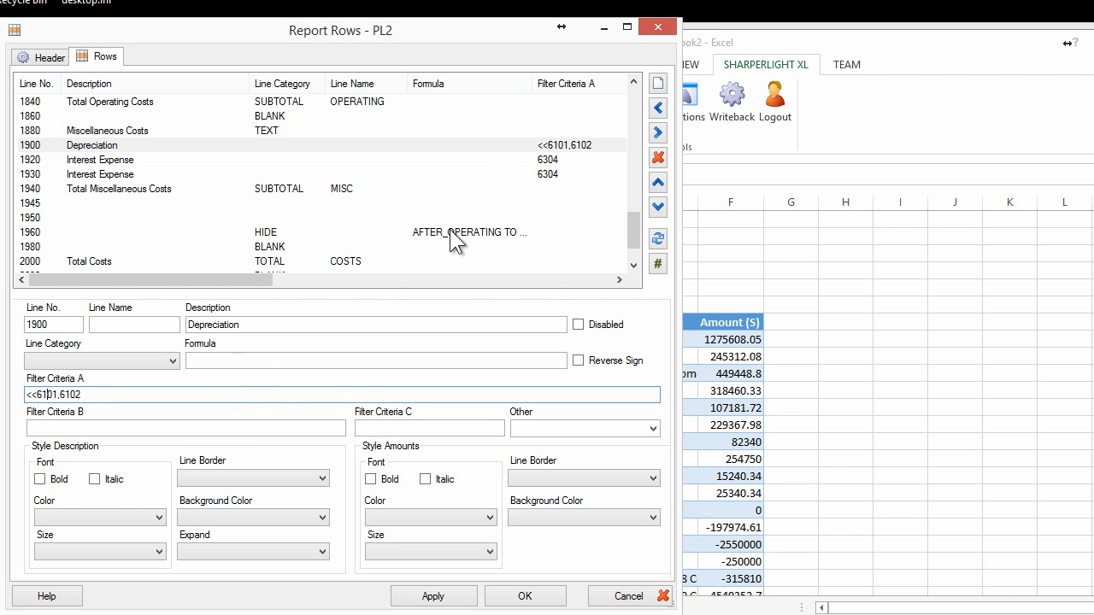
pyautogui.click(555, 159)
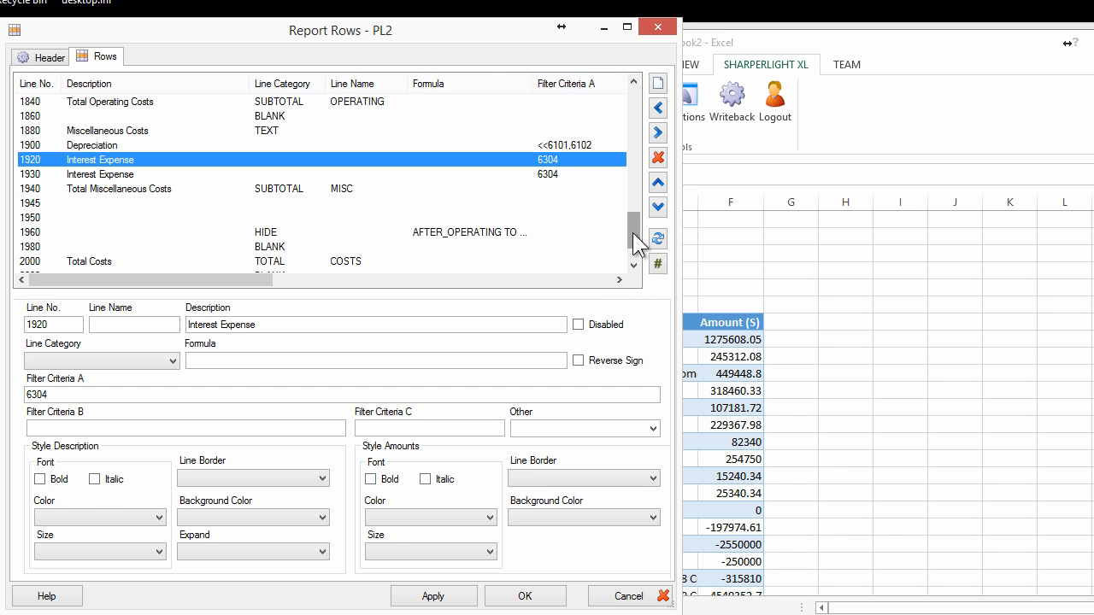
# - Find the Salaries row in the Report Rows and examine its Filter Criteria A
pyautogui.scroll(-1, 632, 232)
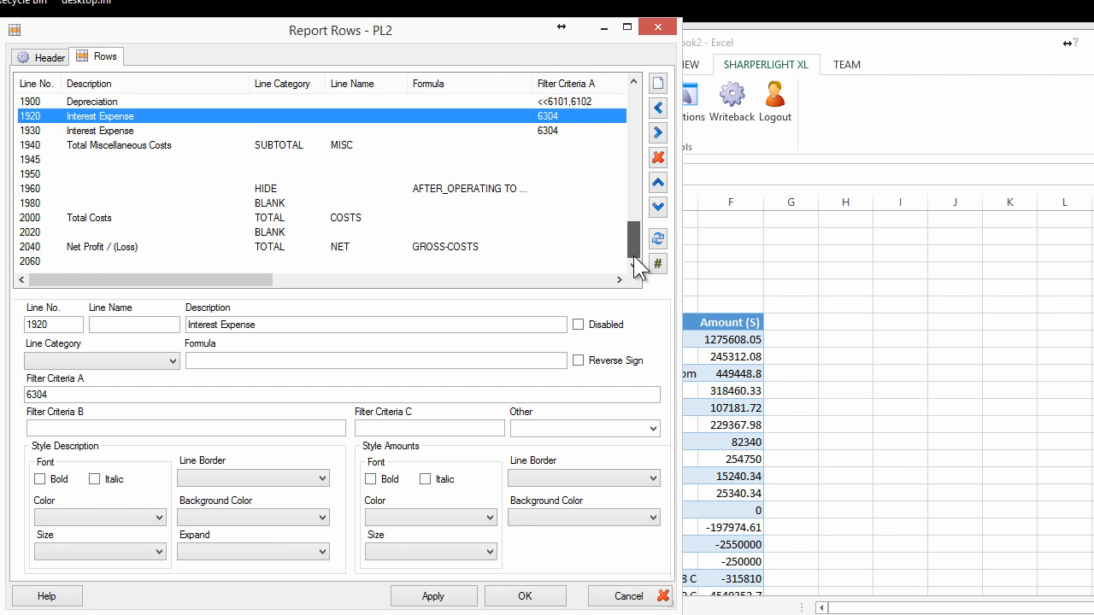
pyautogui.moveTo(633, 230); pyautogui.dragTo(650, 175)
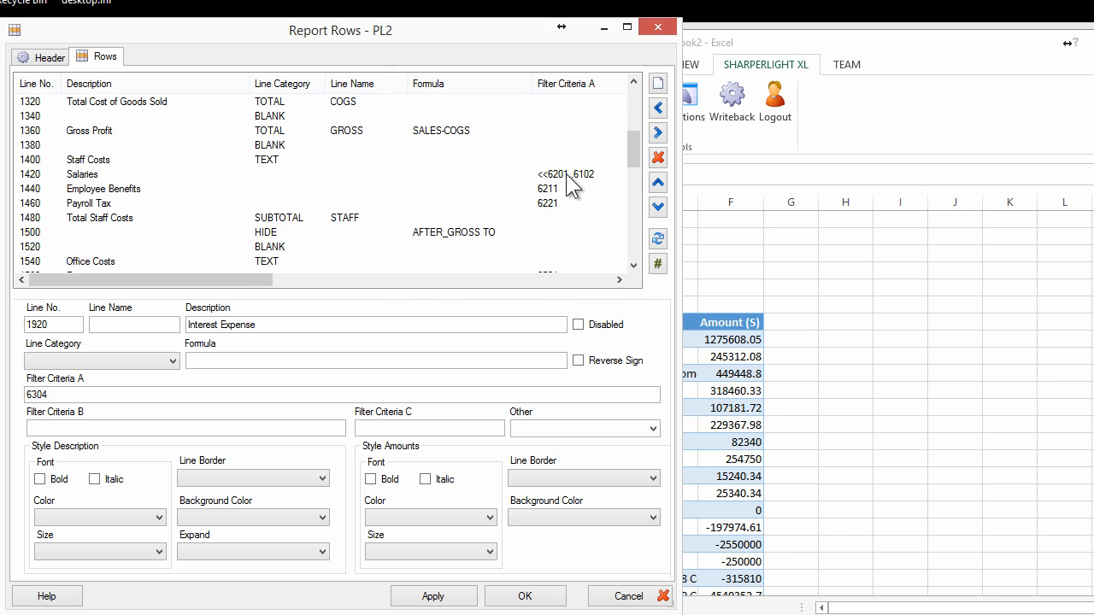
pyautogui.click(581, 175)
pyautogui.click(92, 394)
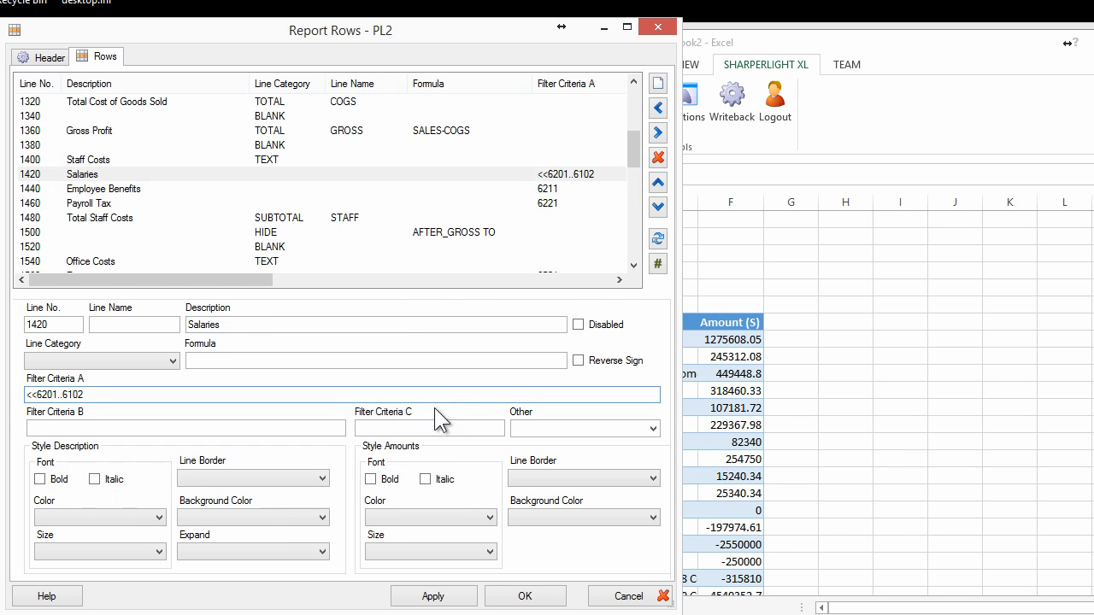
# - Switch to Excel and examine the Account Id and Amount columns of the account table on Sheet2
pyautogui.click(928, 372)
pyautogui.click(470, 290)
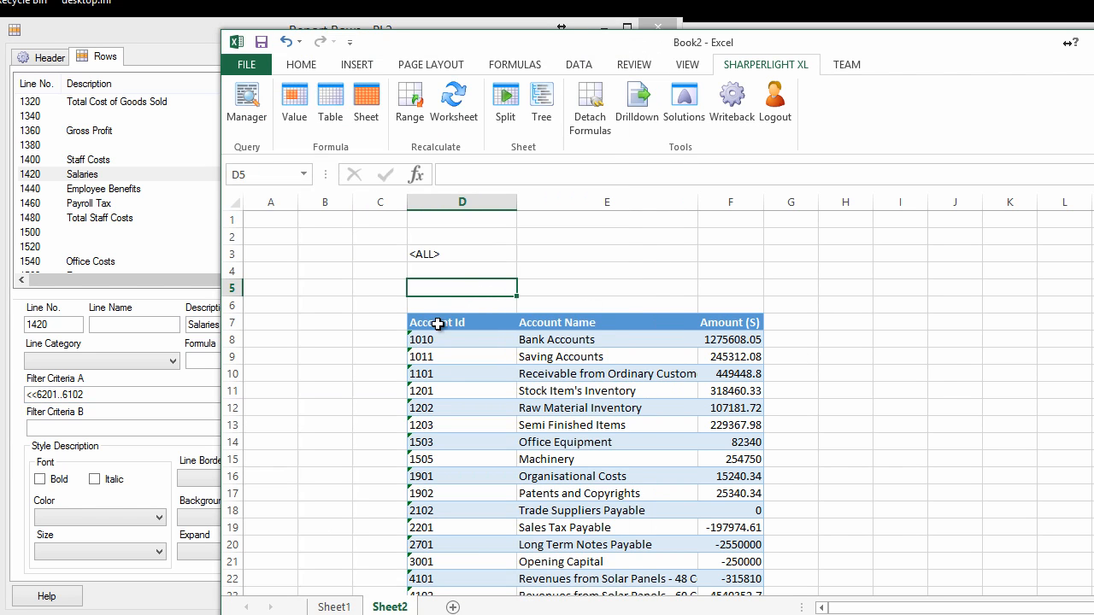
pyautogui.moveTo(427, 341); pyautogui.dragTo(431, 426)
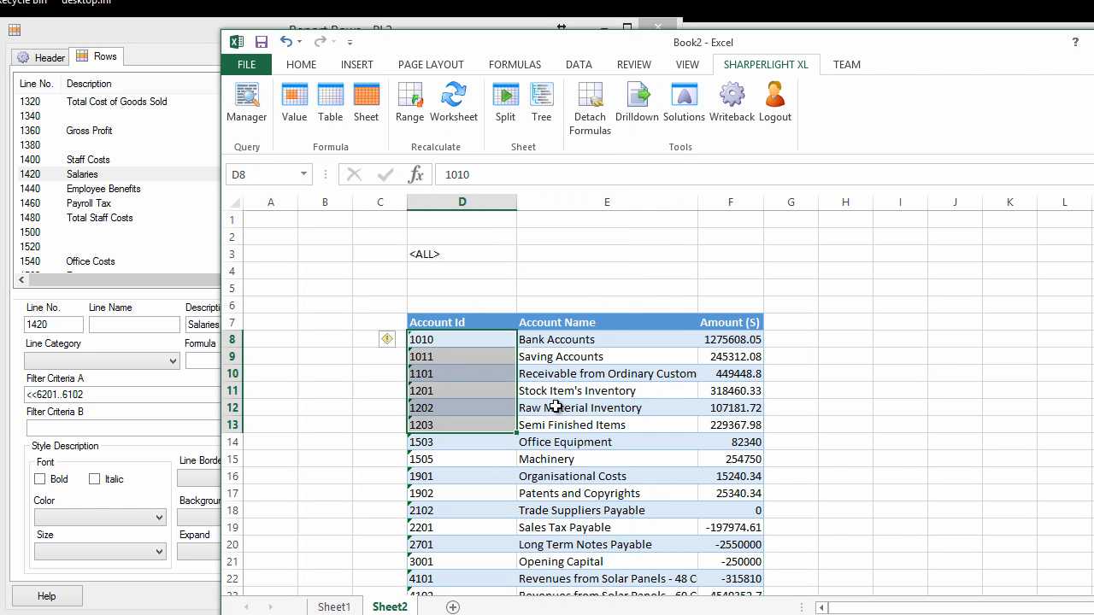
pyautogui.click(738, 341)
# - Open the query behind cell D6, examine its Company Id filter and its Account Id reference to cell D3, then cancel it
pyautogui.doubleClick(427, 301)
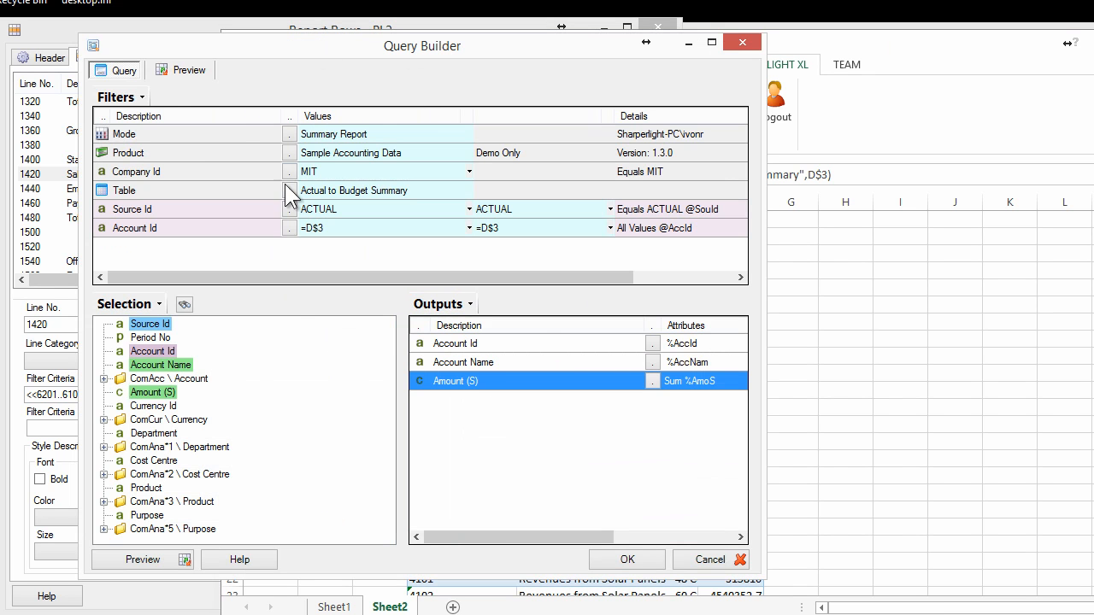
pyautogui.moveTo(313, 62); pyautogui.dragTo(834, 120)
pyautogui.click(844, 233)
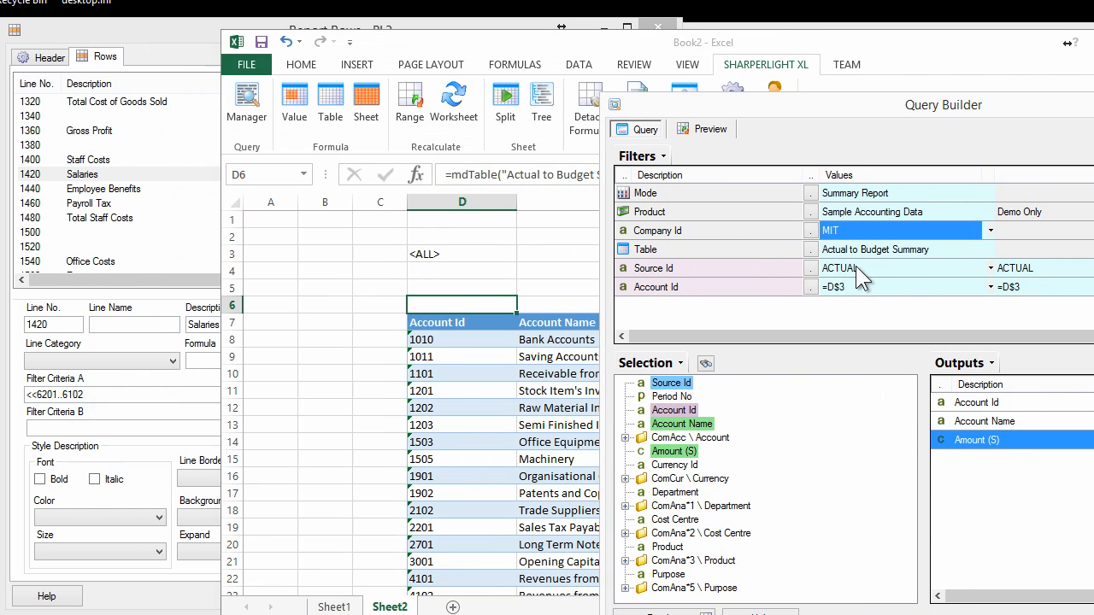
pyautogui.click(844, 286)
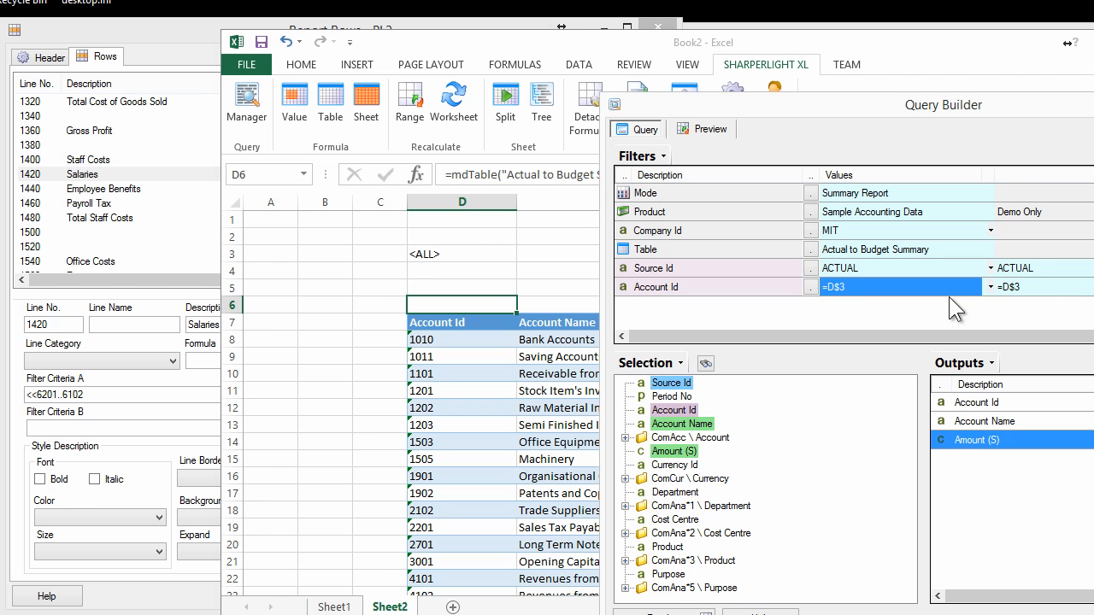
pyautogui.click(445, 255)
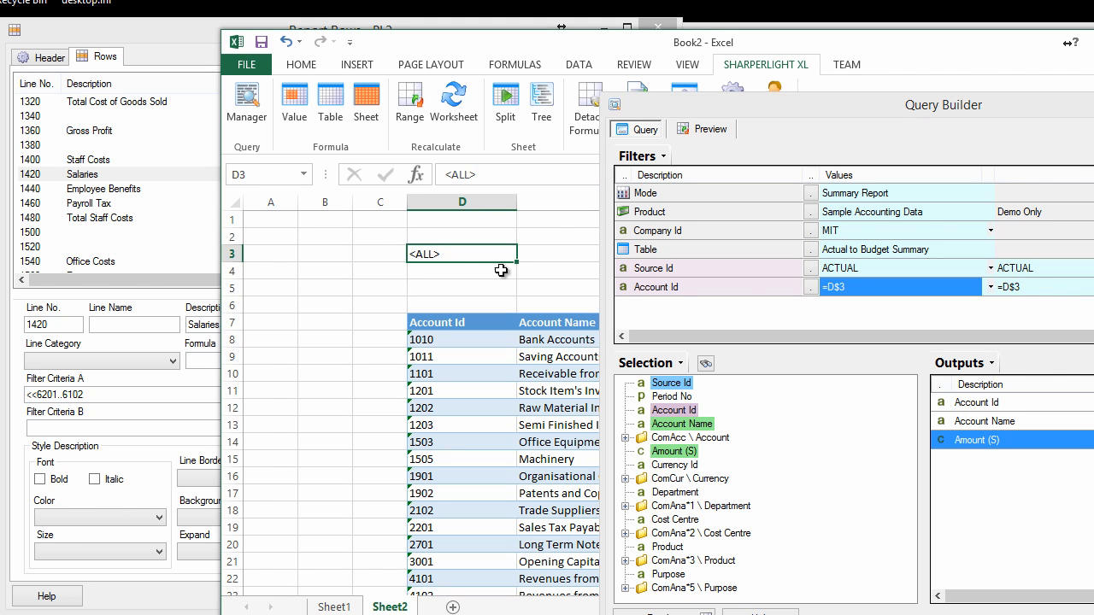
pyautogui.click(840, 287)
pyautogui.click(1090, 598)
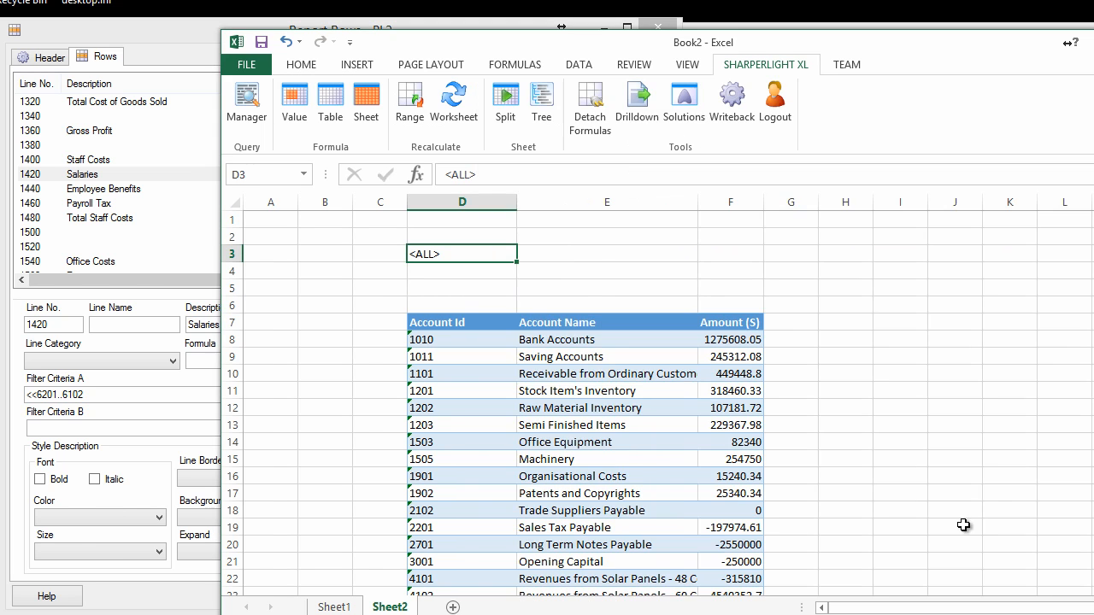
# - Use the account lookup on cell D3 to filter by accounts 1002, 1011, 1102, 1201, 1202, 1203 and 1204
pyautogui.click(527, 288)
pyautogui.click(423, 254)
pyautogui.doubleClick(422, 254)
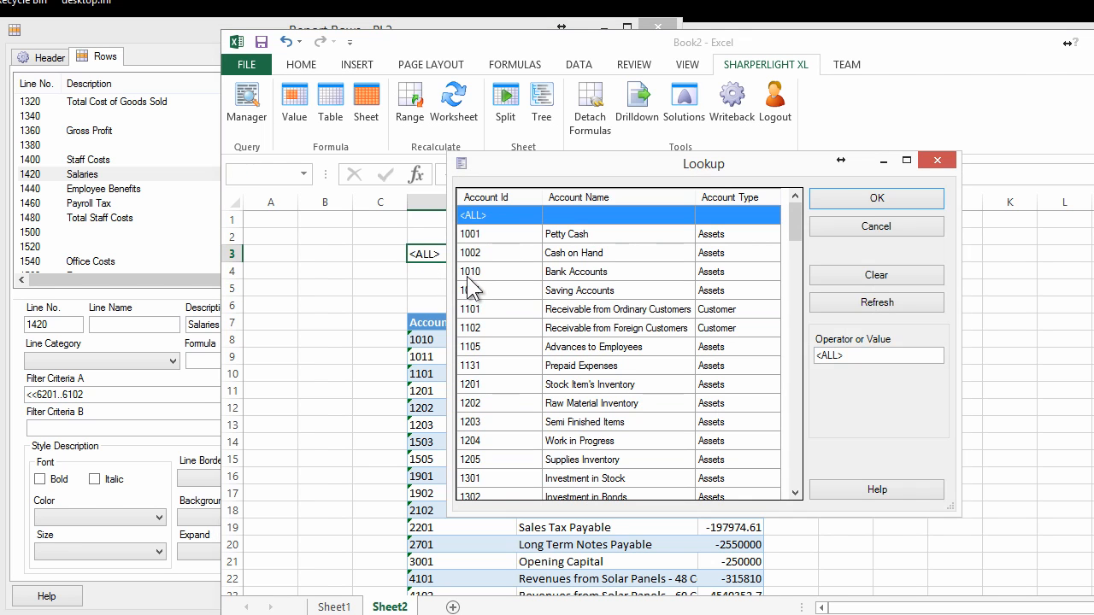
pyautogui.click(508, 255)
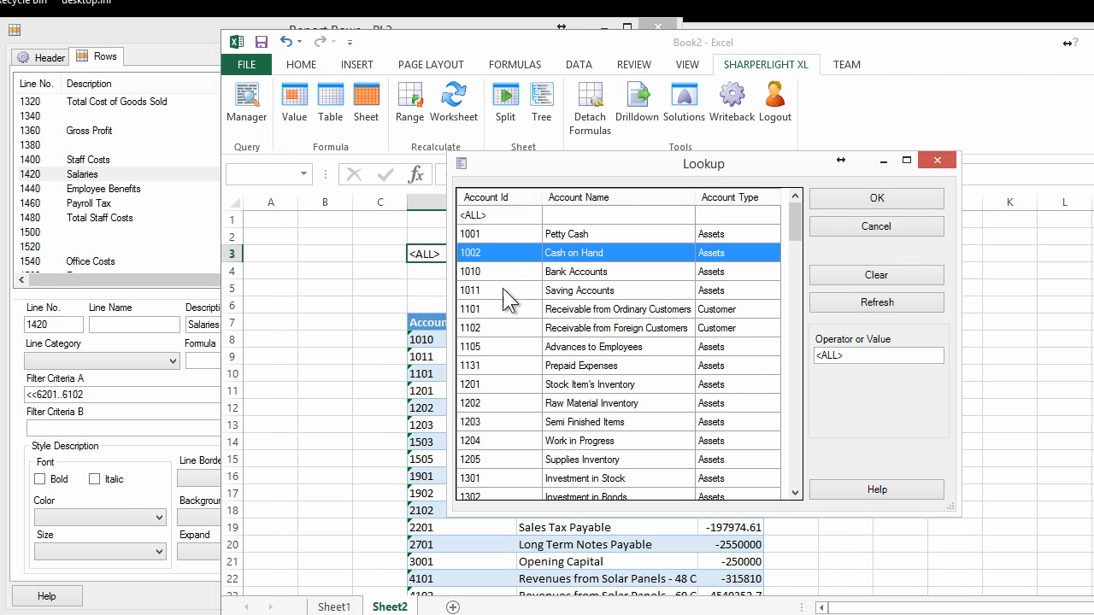
pyautogui.keyDown('ctrl'); pyautogui.click(504, 291); pyautogui.keyUp('ctrl')
pyautogui.keyDown('ctrl'); pyautogui.click(513, 330); pyautogui.keyUp('ctrl')
pyautogui.keyDown('ctrl'); pyautogui.click(520, 383); pyautogui.keyUp('ctrl')
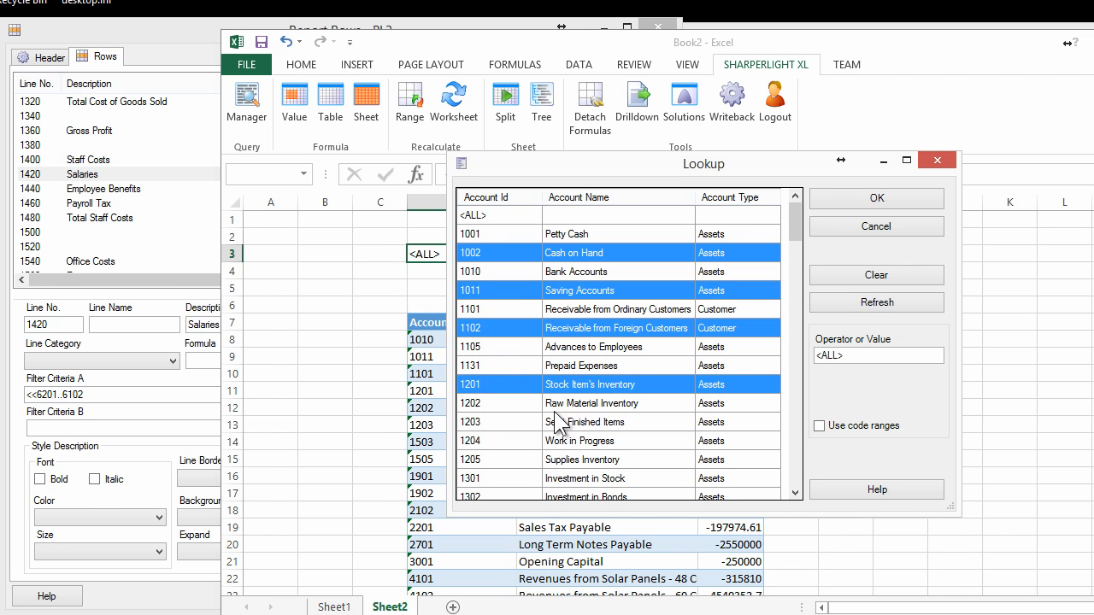
pyautogui.moveTo(537, 401); pyautogui.dragTo(540, 439)
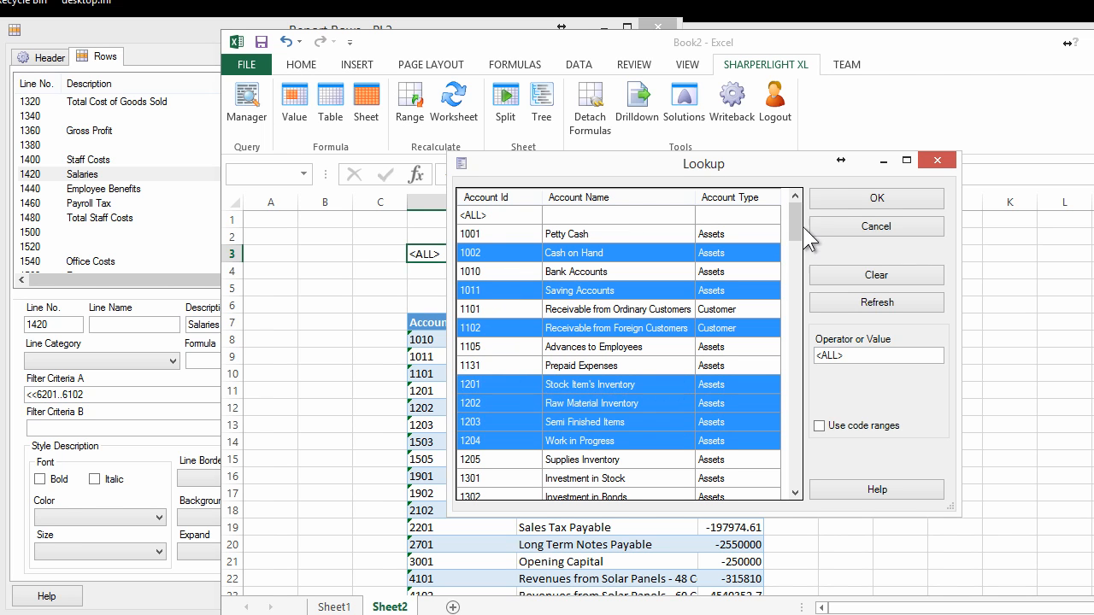
pyautogui.click(861, 196)
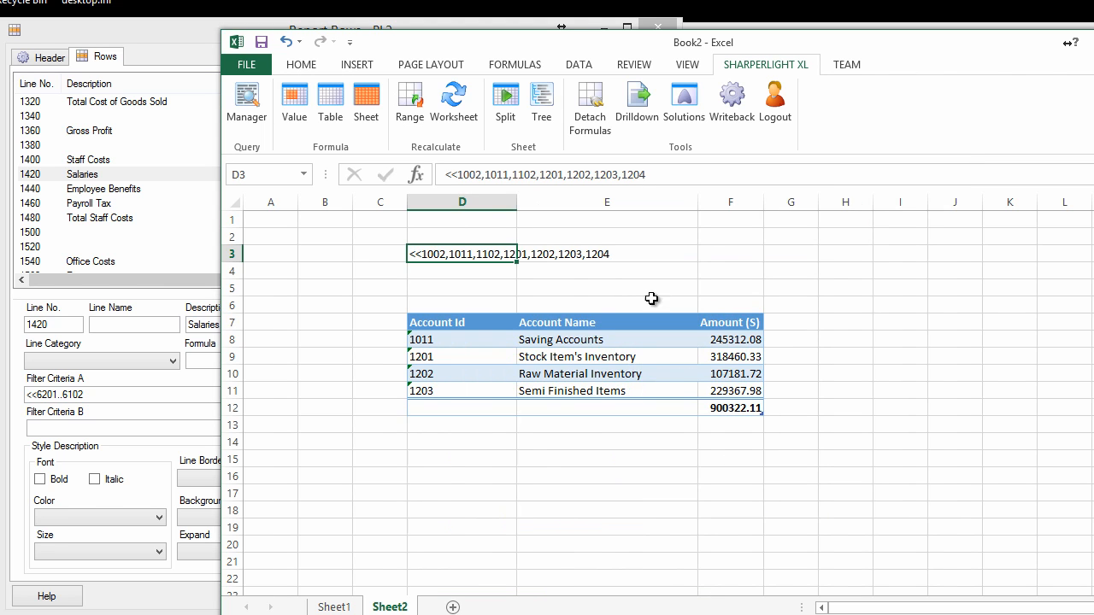
# - Review the account list in D3, reopen its lookup and apply the same selection with code ranges enabled
pyautogui.click(586, 288)
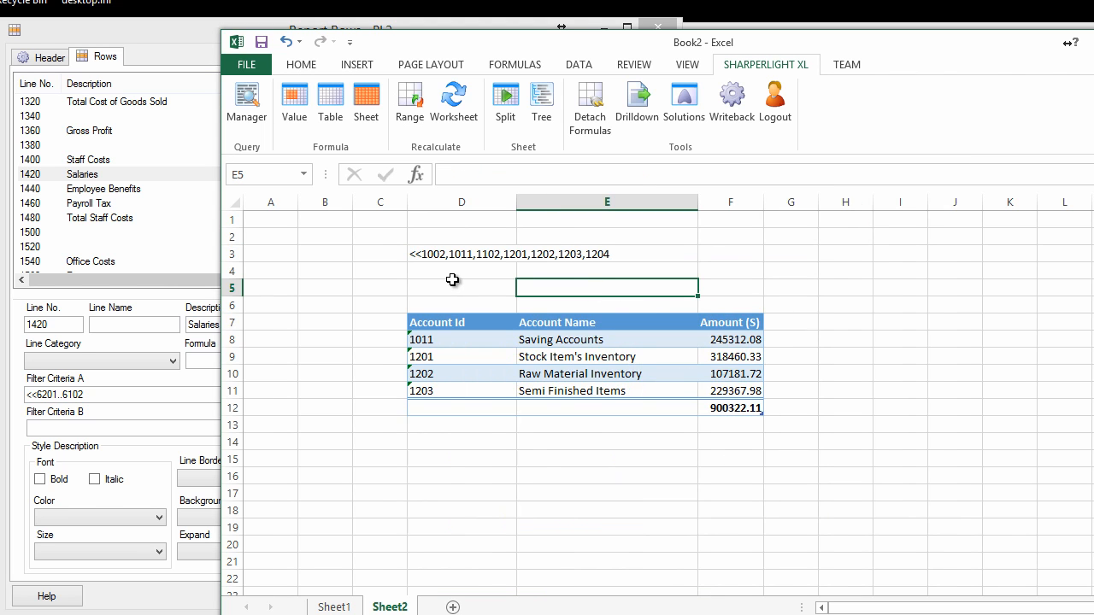
pyautogui.click(425, 257)
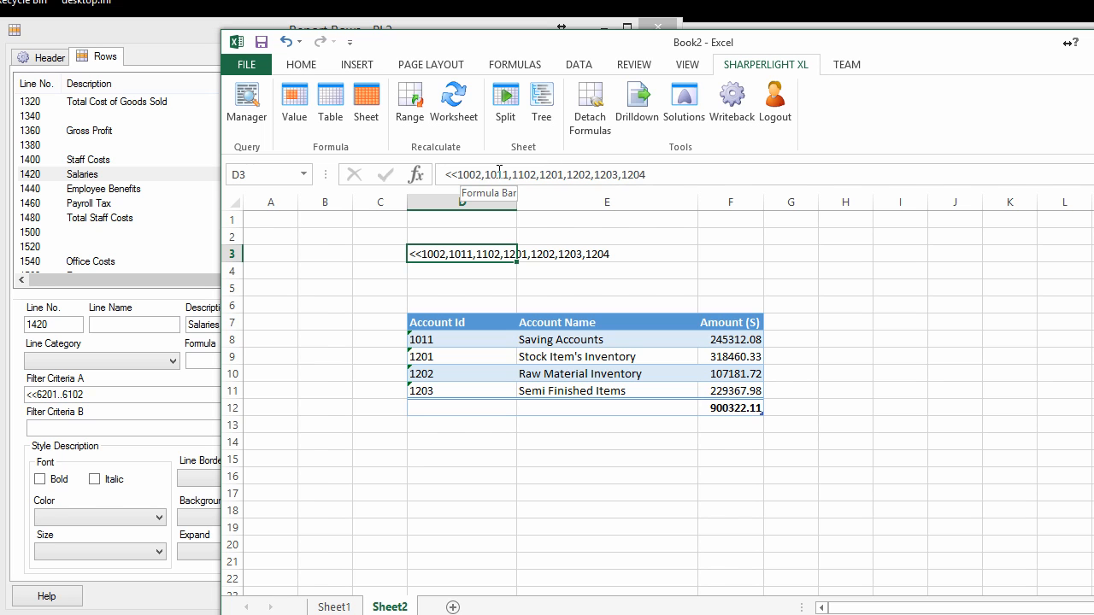
pyautogui.click(682, 171)
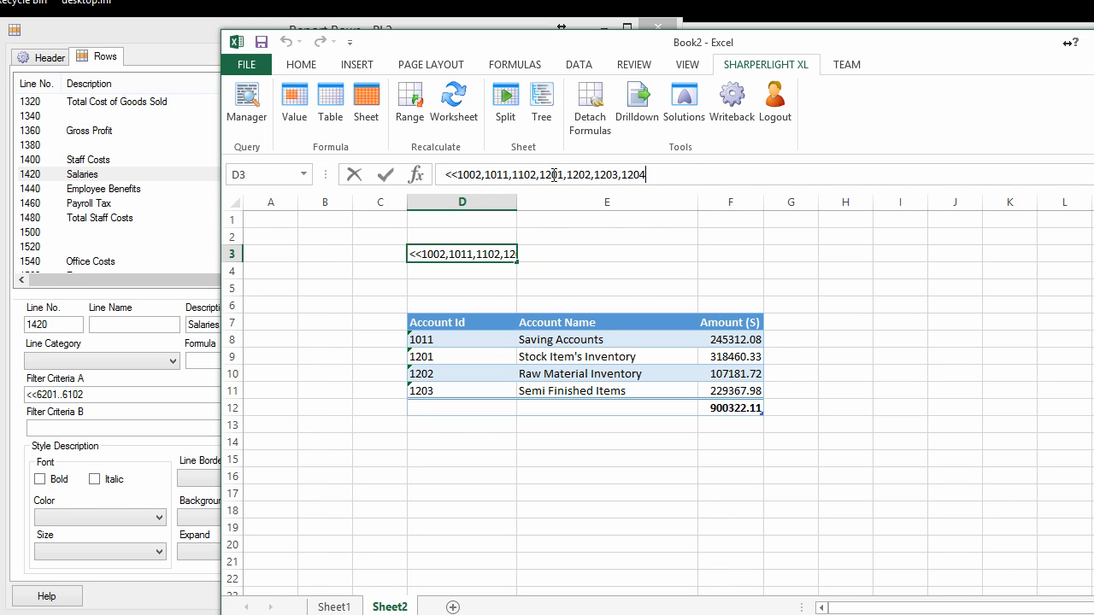
pyautogui.press('Return')
pyautogui.doubleClick(441, 253)
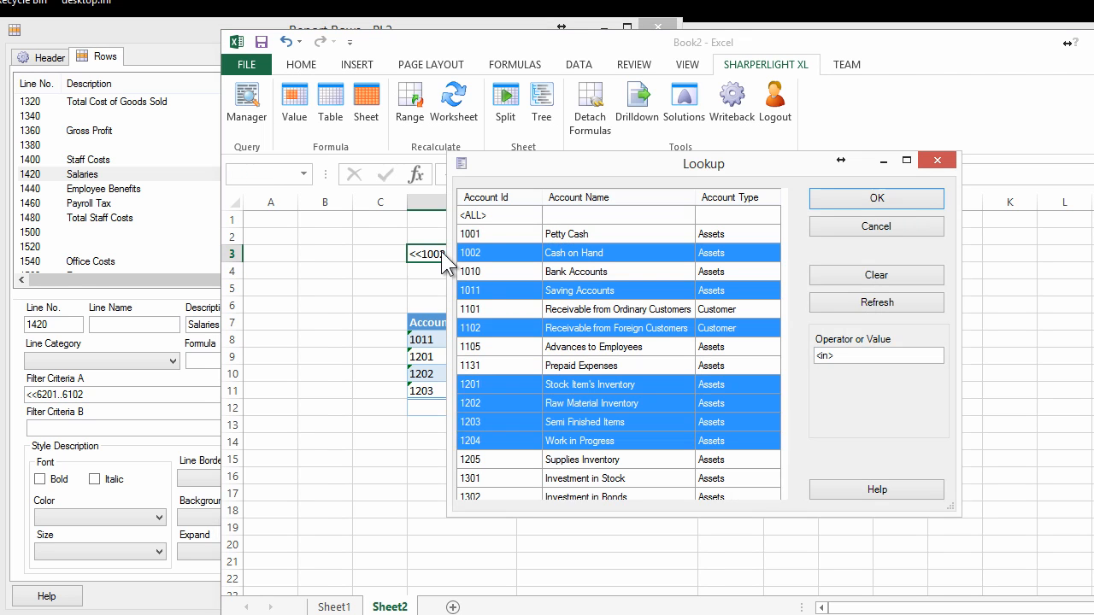
pyautogui.click(827, 425)
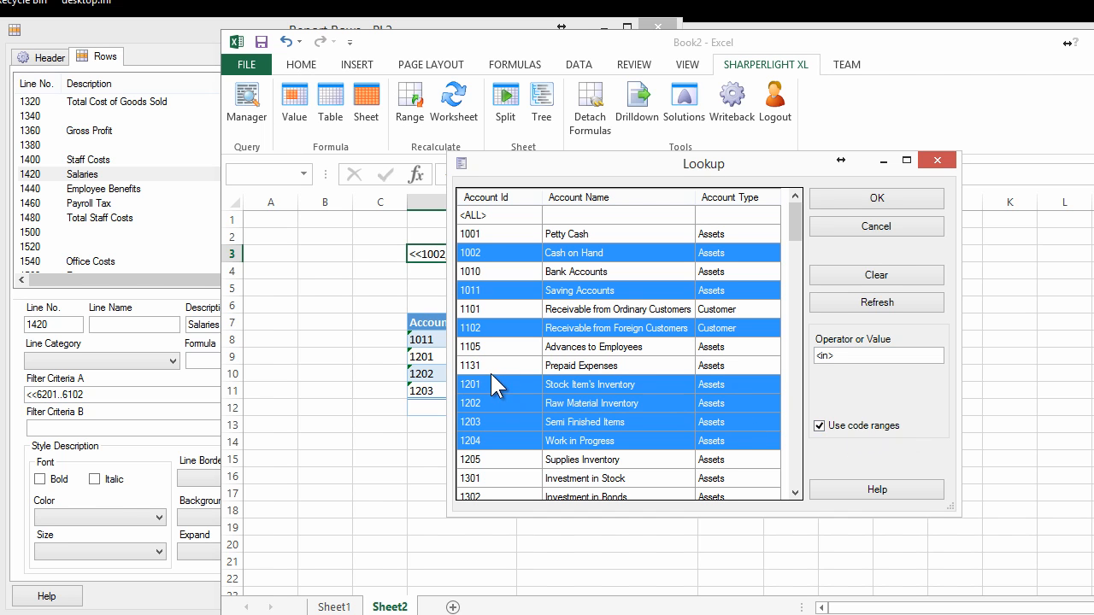
pyautogui.click(875, 199)
pyautogui.click(501, 291)
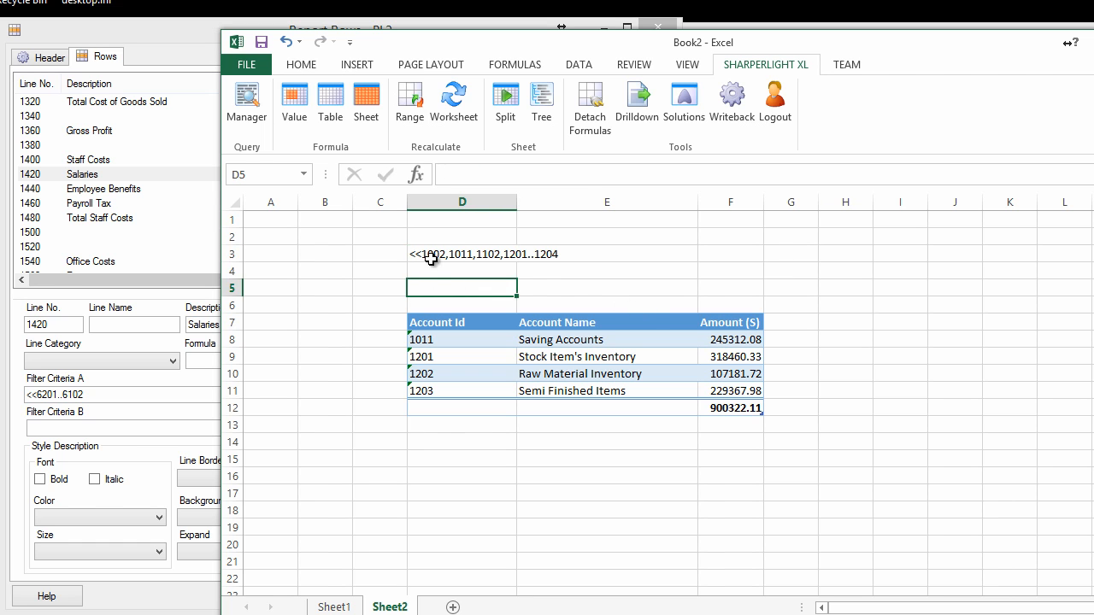
# - Change the account filter in D3 to <<1010,1011,2000..3000
pyautogui.click(461, 257)
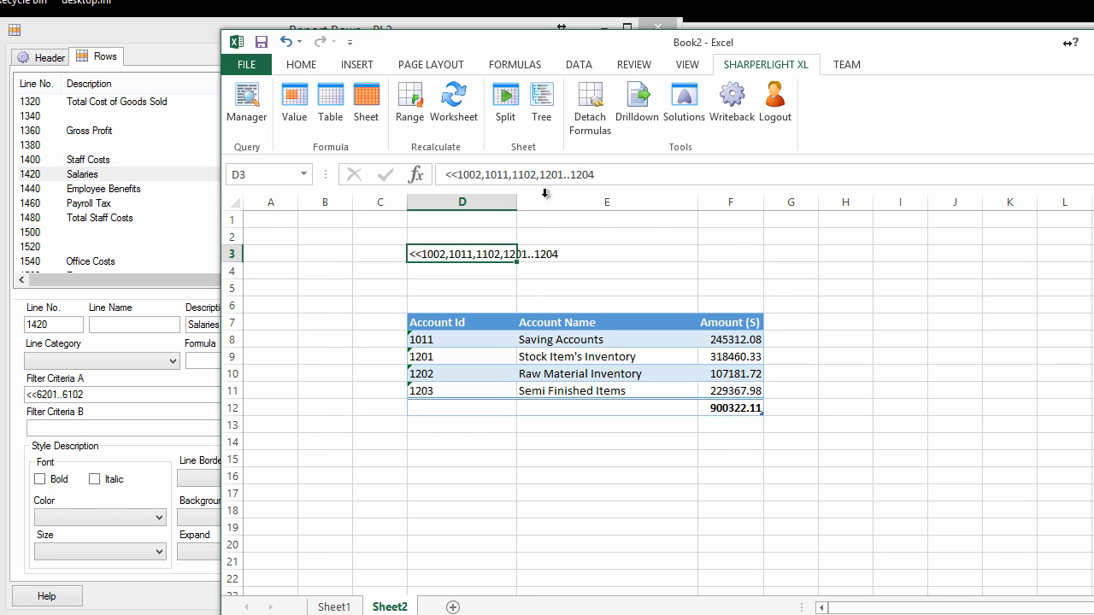
pyautogui.click(475, 175)
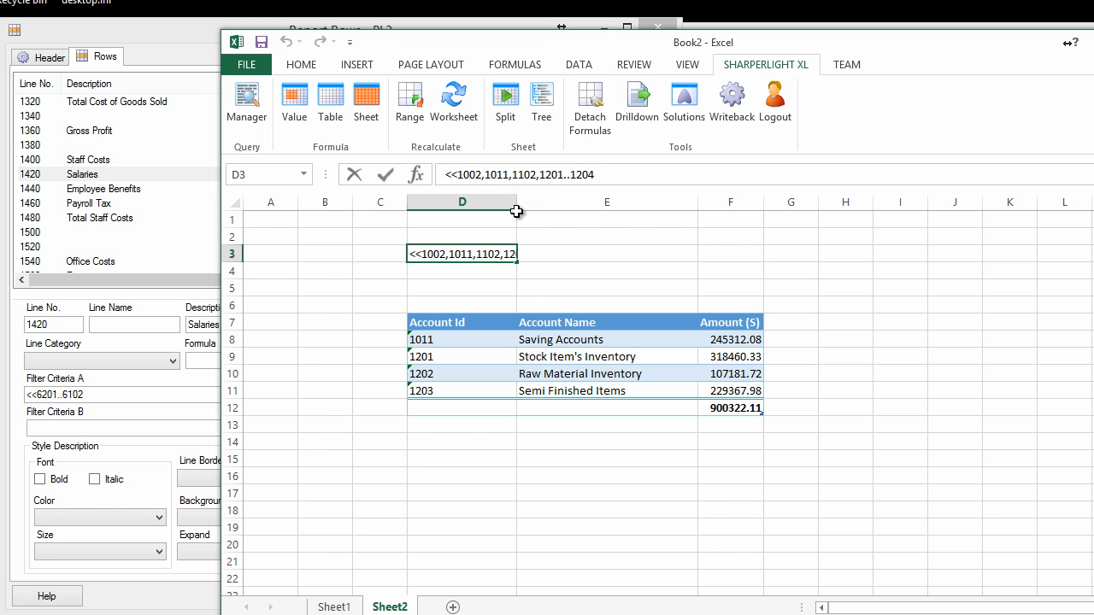
pyautogui.hotkey('shift', 'Right')
pyautogui.press('Left')
pyautogui.press('Left')
pyautogui.hotkey('shift', 'Right')
pyautogui.hotkey('shift', 'Right')
pyautogui.write('10')
pyautogui.hotkey('shift', 'End')
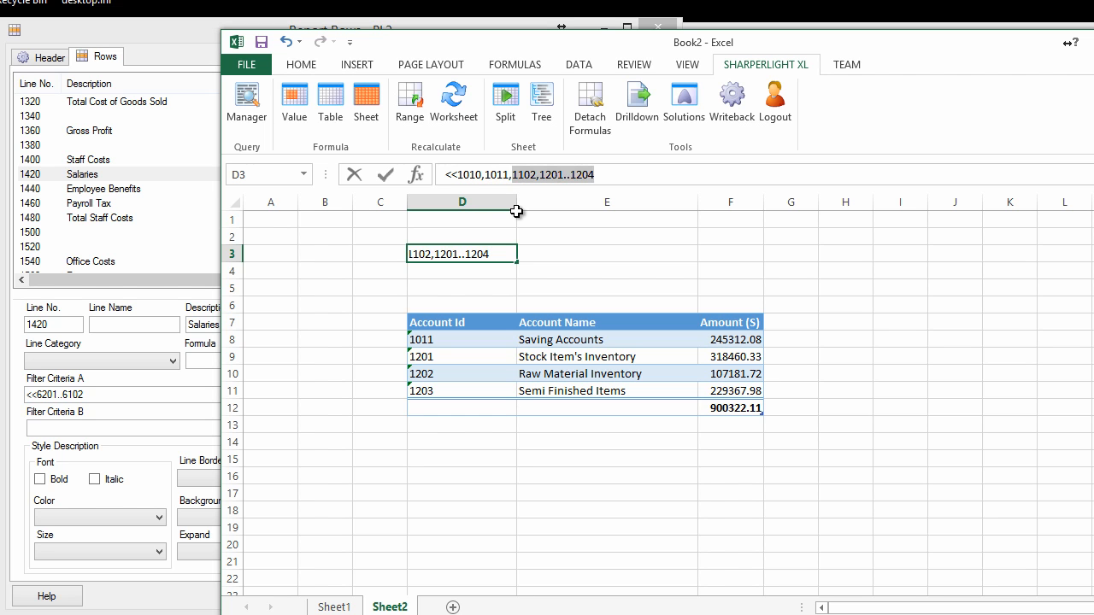
pyautogui.write('2000..3000')
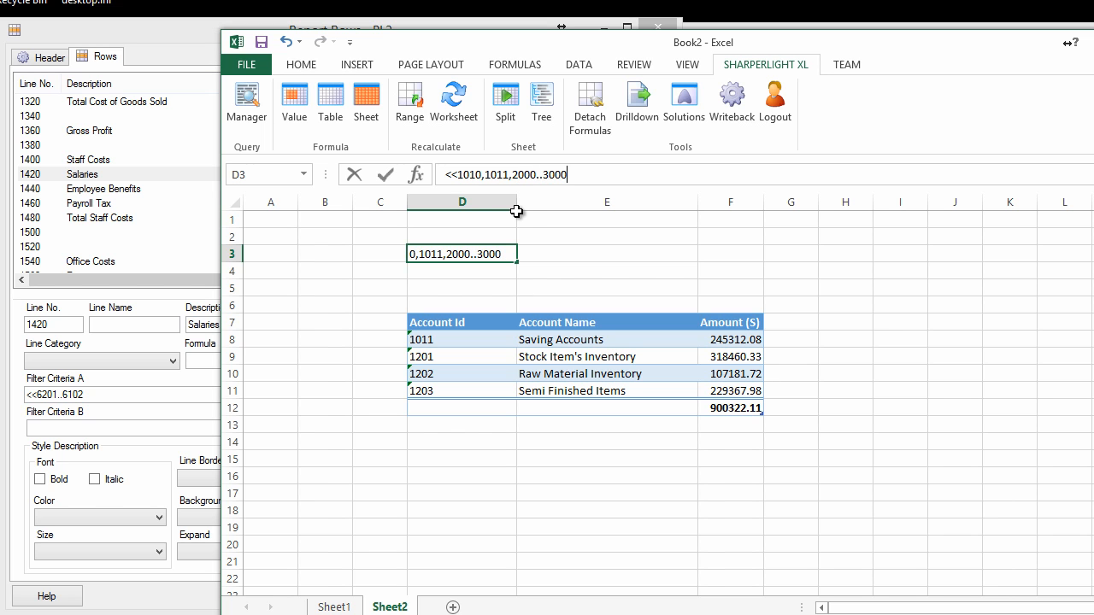
pyautogui.press('Return')
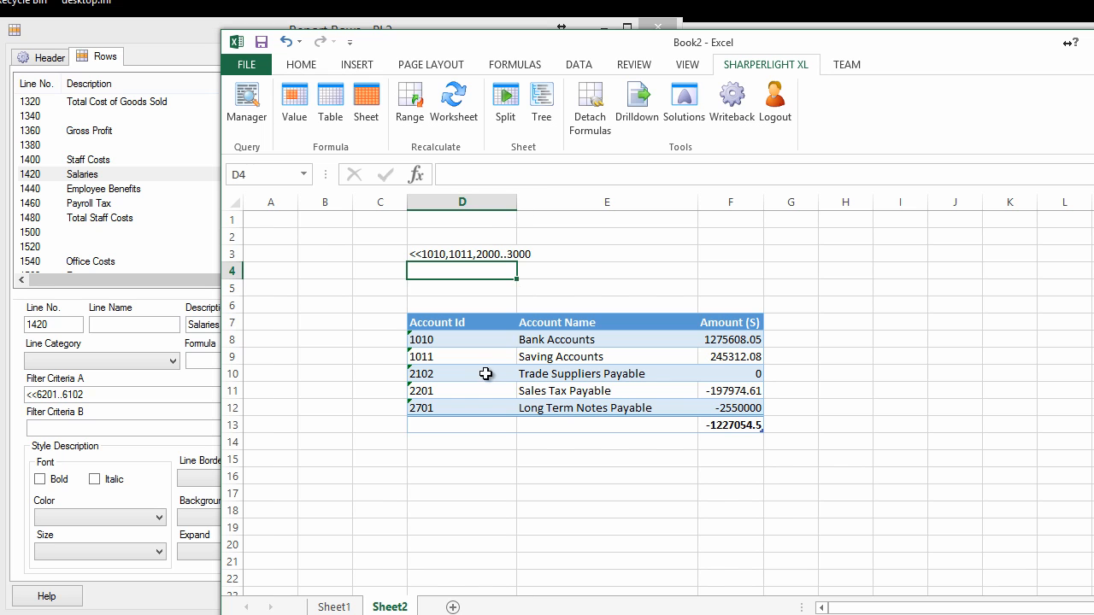
# - Replace the account filter in D3 with <<<like>10%,%2 and check the Account Ids returned in the table
pyautogui.click(463, 254)
pyautogui.click(588, 178)
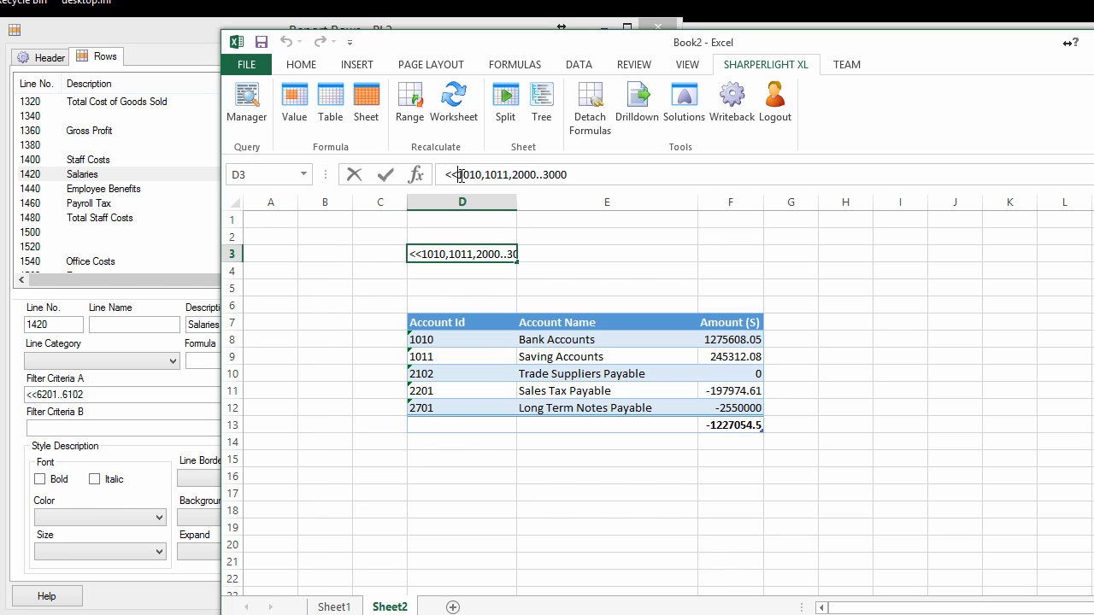
pyautogui.hotkey('shift', 'End')
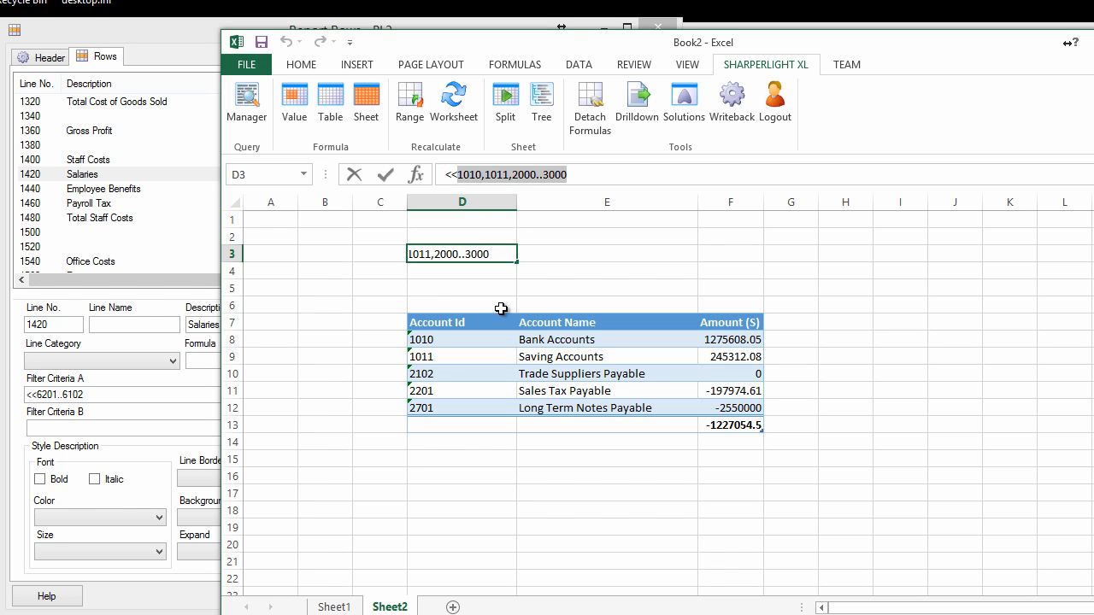
pyautogui.write('<line')
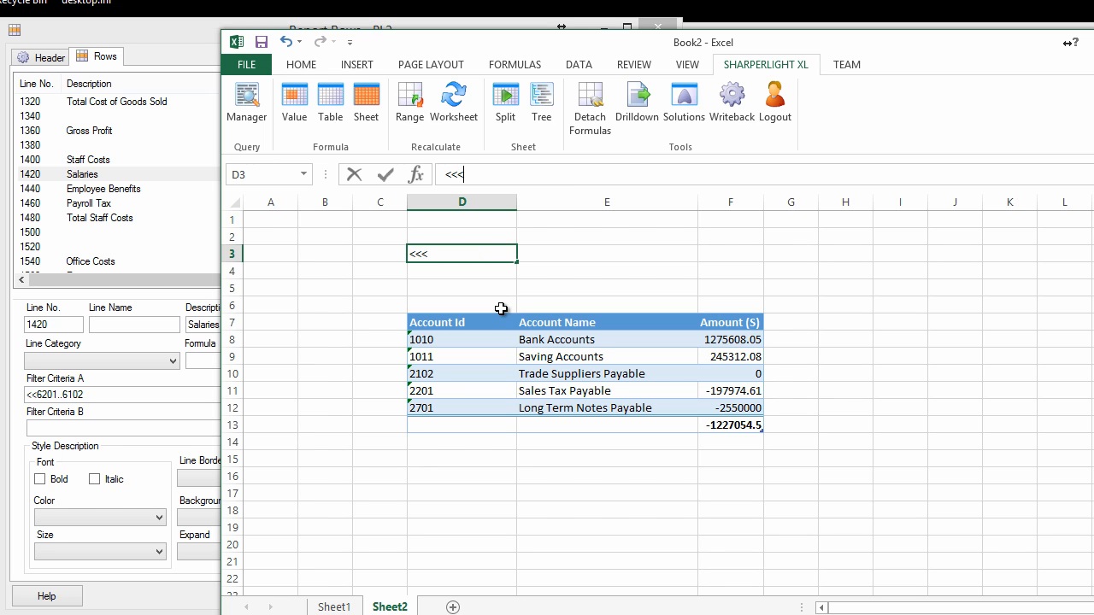
pyautogui.press('BackSpace')
pyautogui.press('BackSpace')
pyautogui.write('ke>10%')
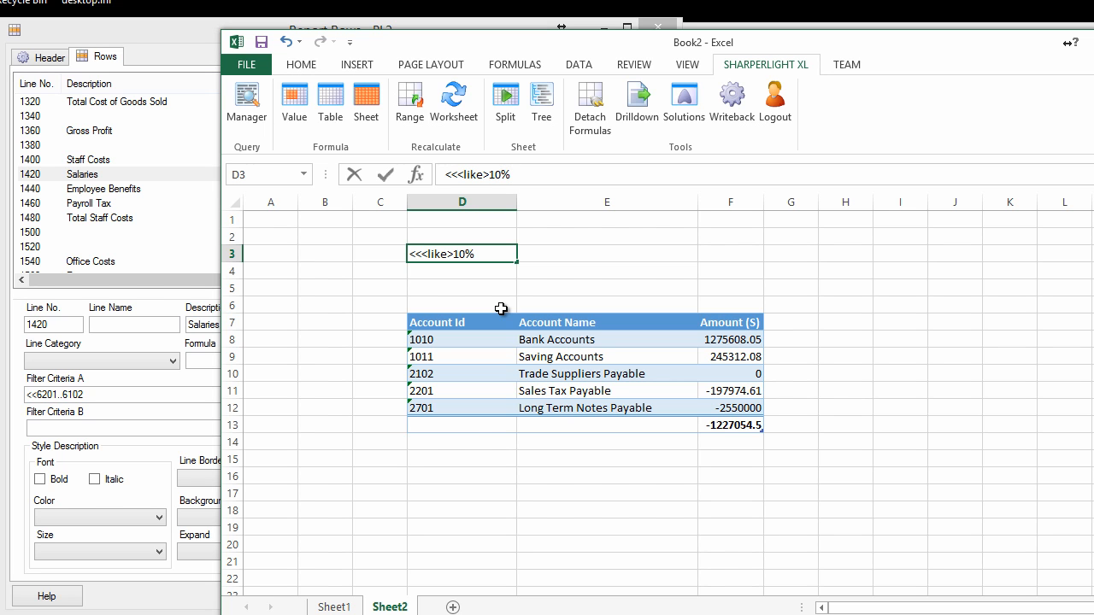
pyautogui.write(',%2')
pyautogui.press('Return')
pyautogui.click(433, 255)
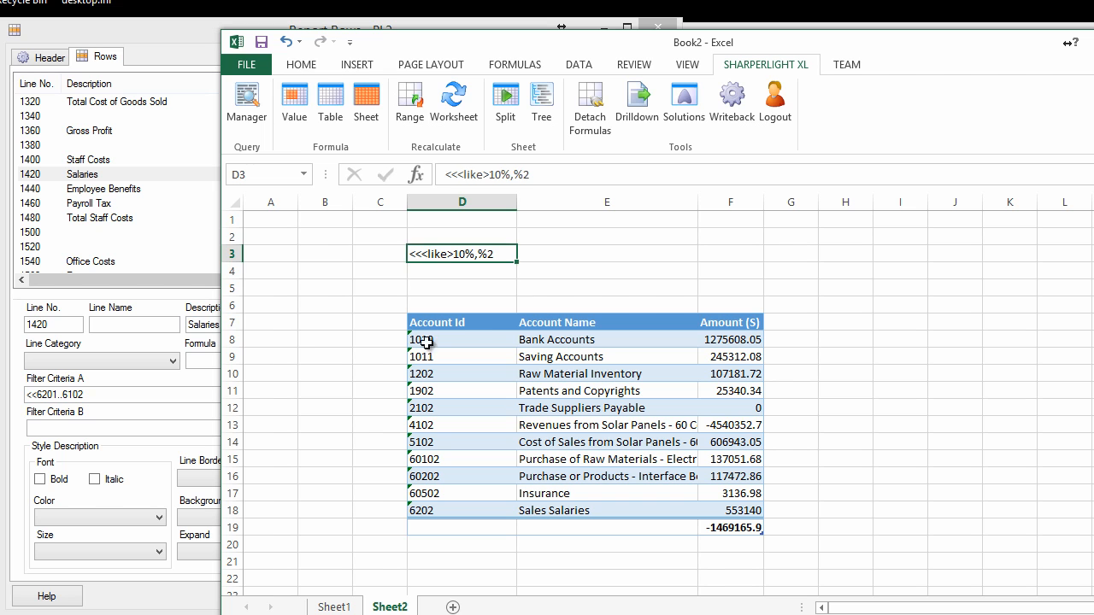
pyautogui.click(379, 376)
pyautogui.click(424, 392)
pyautogui.click(442, 476)
pyautogui.click(444, 494)
# - Extend the like filter in D3 with the pattern [34]% and check the added Account Ids in the table
pyautogui.click(425, 255)
pyautogui.click(552, 175)
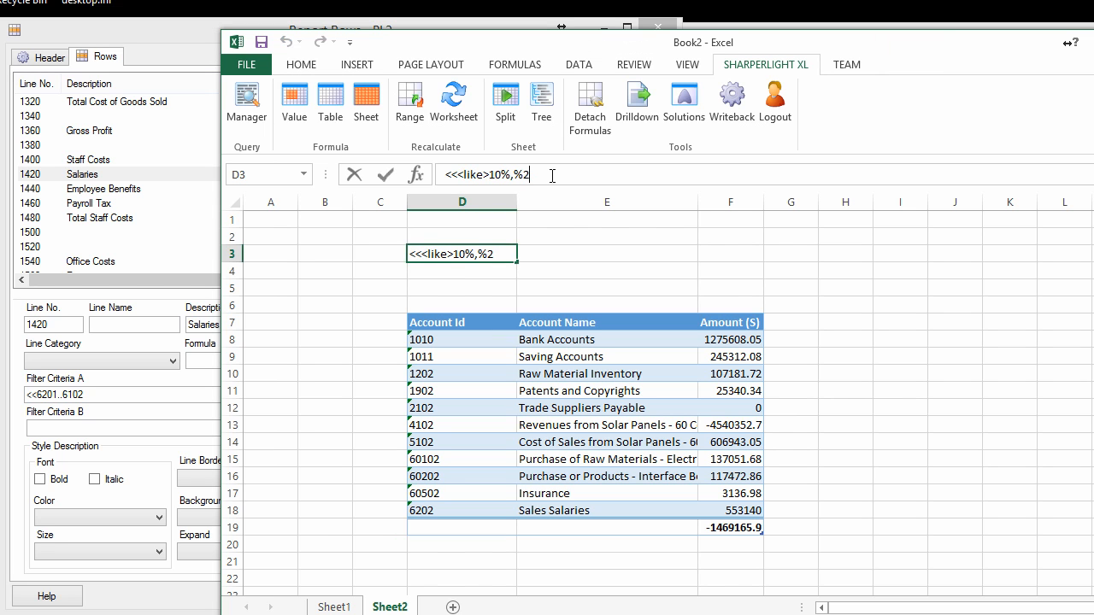
pyautogui.write(',[34]%')
pyautogui.press('Return')
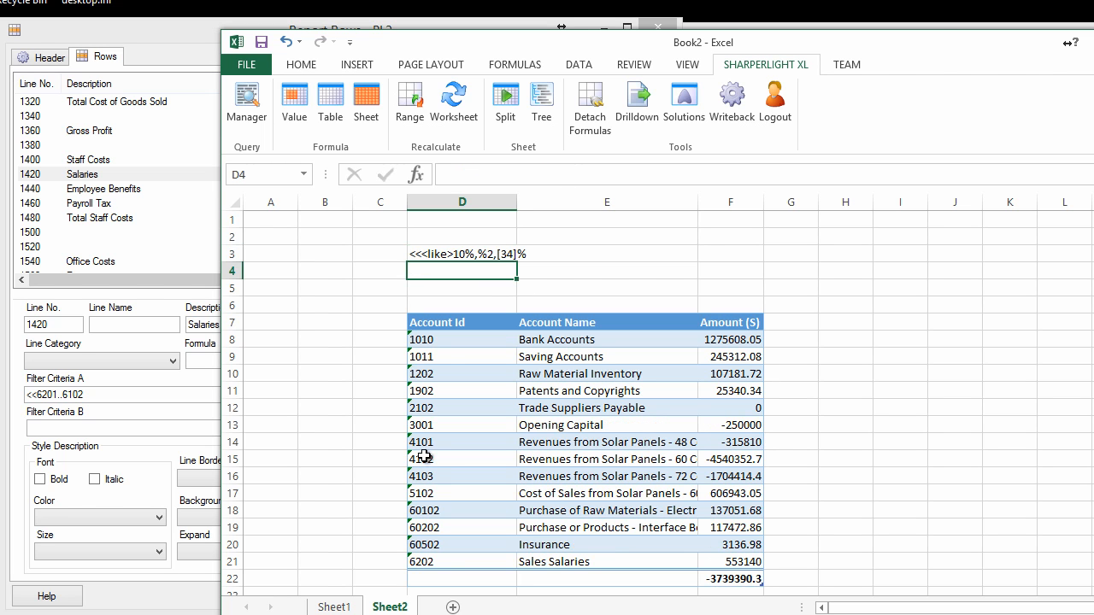
pyautogui.click(417, 425)
pyautogui.click(425, 442)
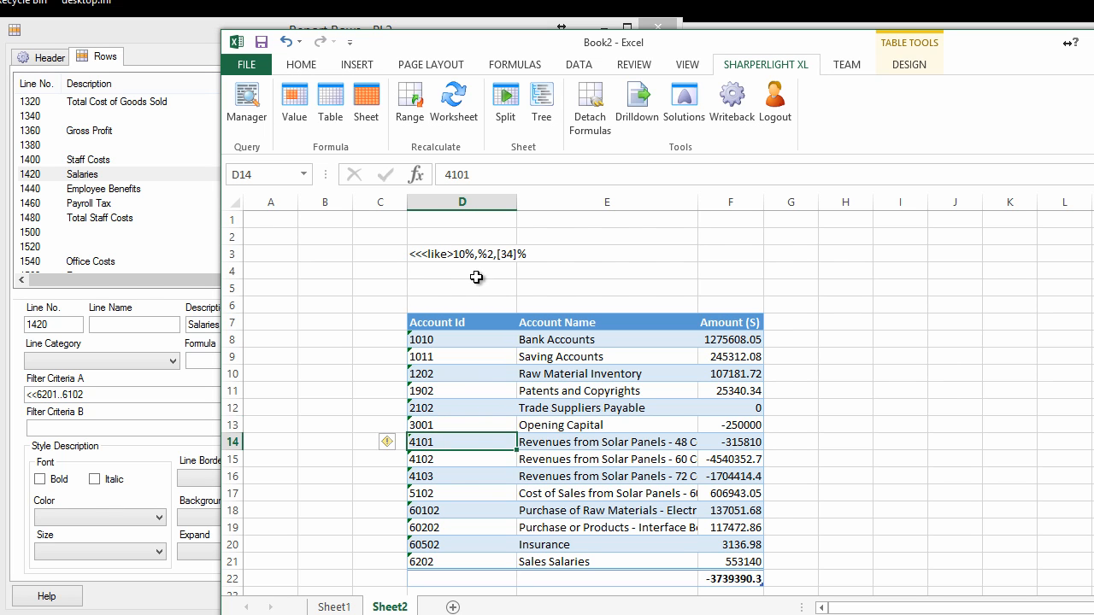
pyautogui.click(381, 305)
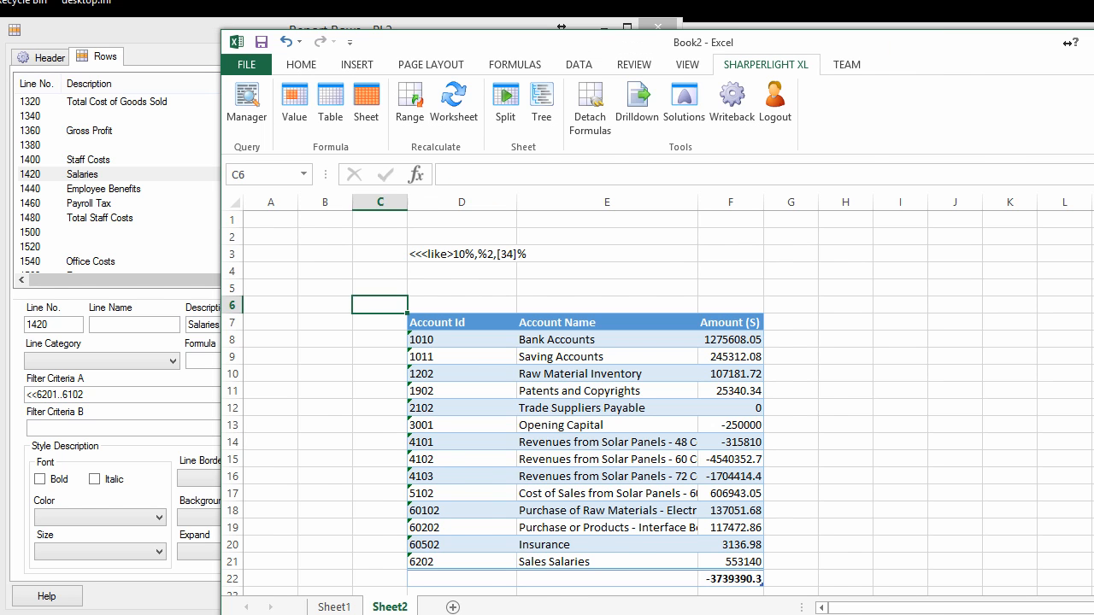
# - Switch to the ReportRows.xlsx workbook and examine its filter criteria examples for code ranges, like patterns and mask patterns
pyautogui.hotkey('alt', 'Tab')
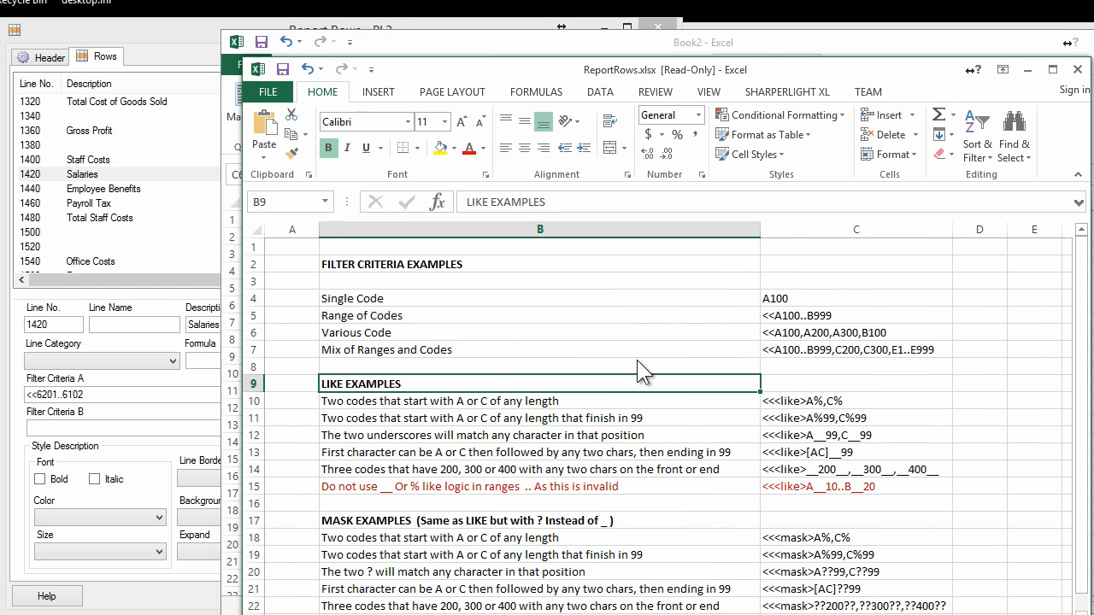
pyautogui.click(556, 349)
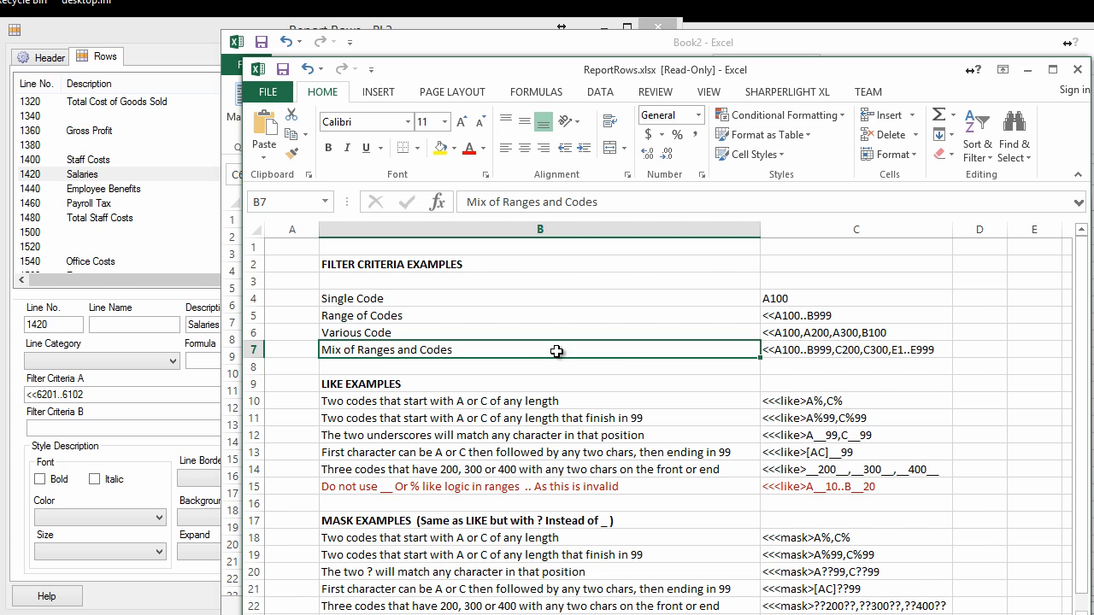
pyautogui.click(522, 320)
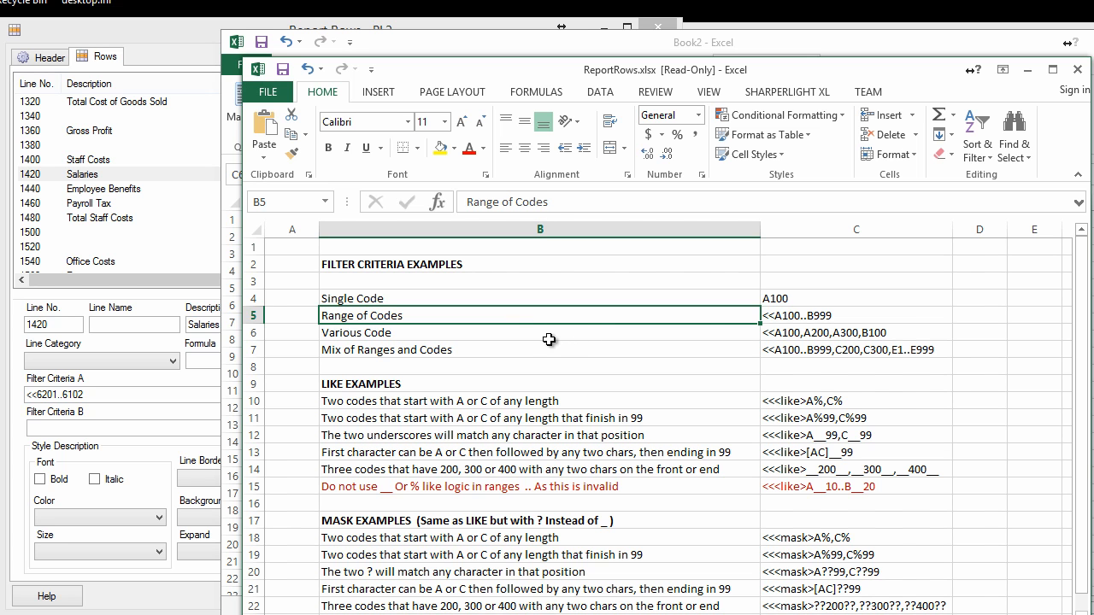
pyautogui.click(549, 339)
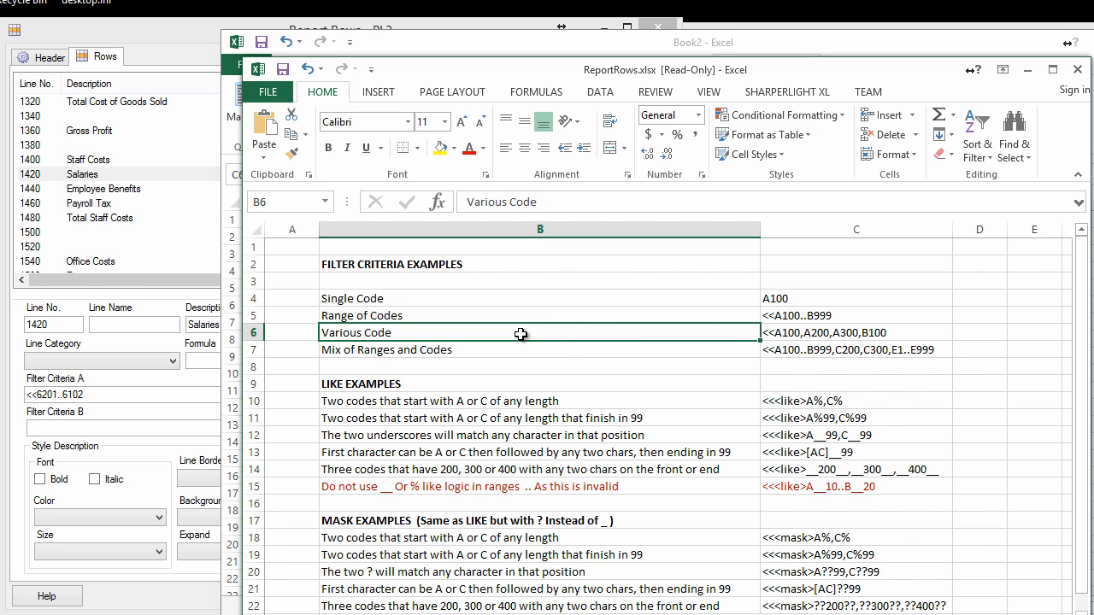
pyautogui.click(772, 317)
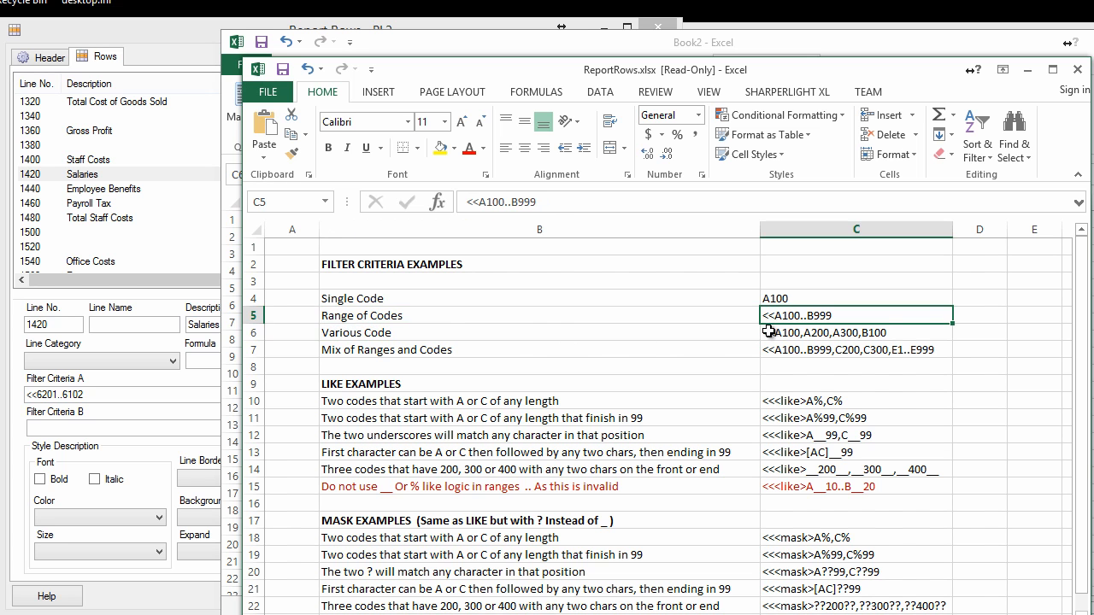
pyautogui.click(790, 400)
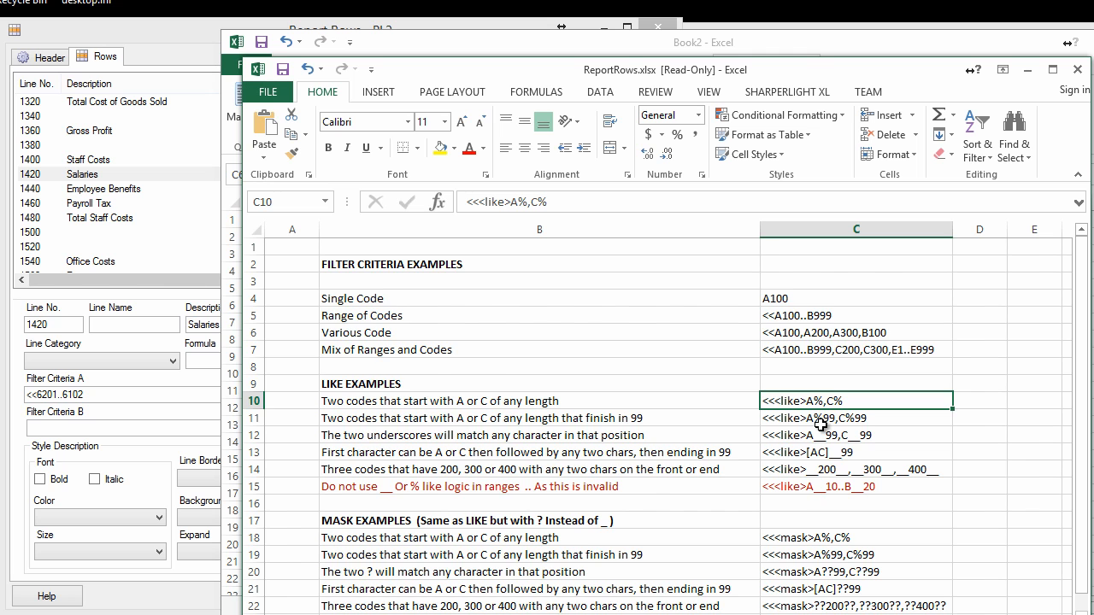
pyautogui.scroll(-1, 820, 424)
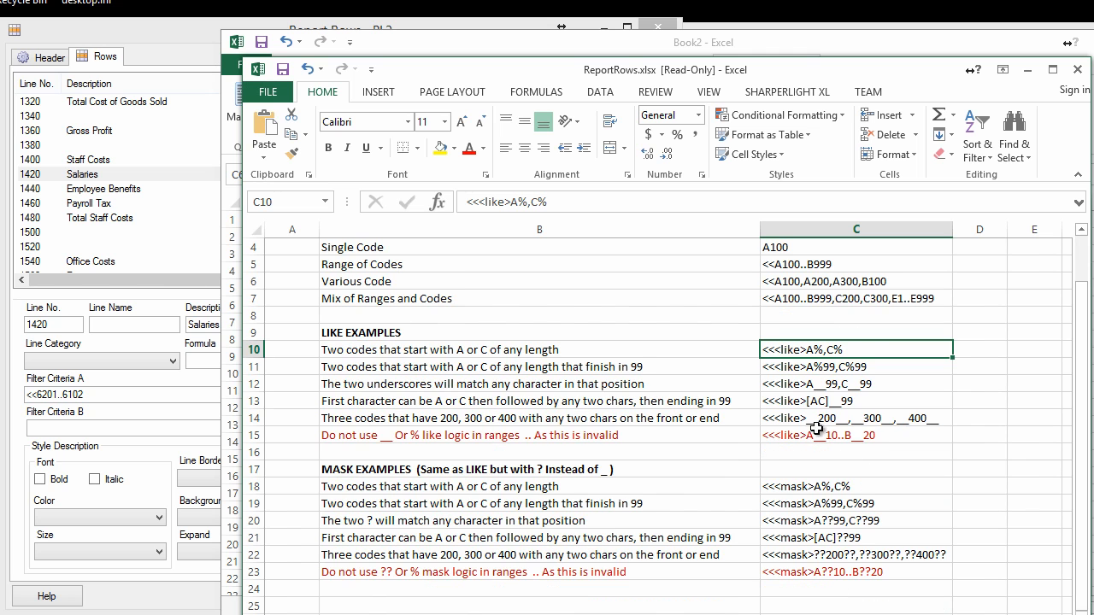
pyautogui.click(650, 488)
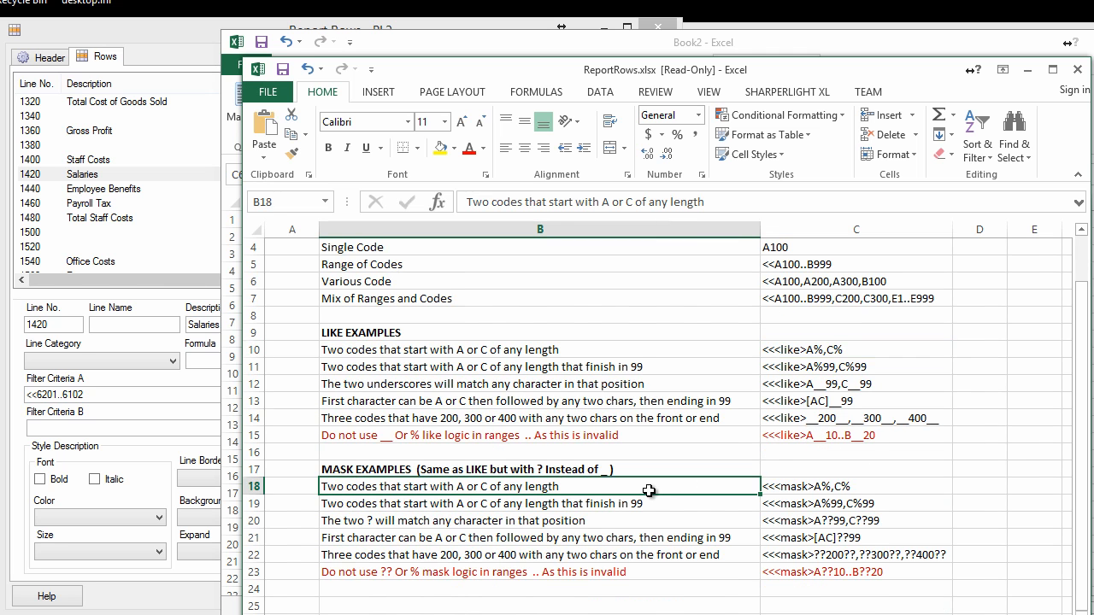
pyautogui.click(772, 503)
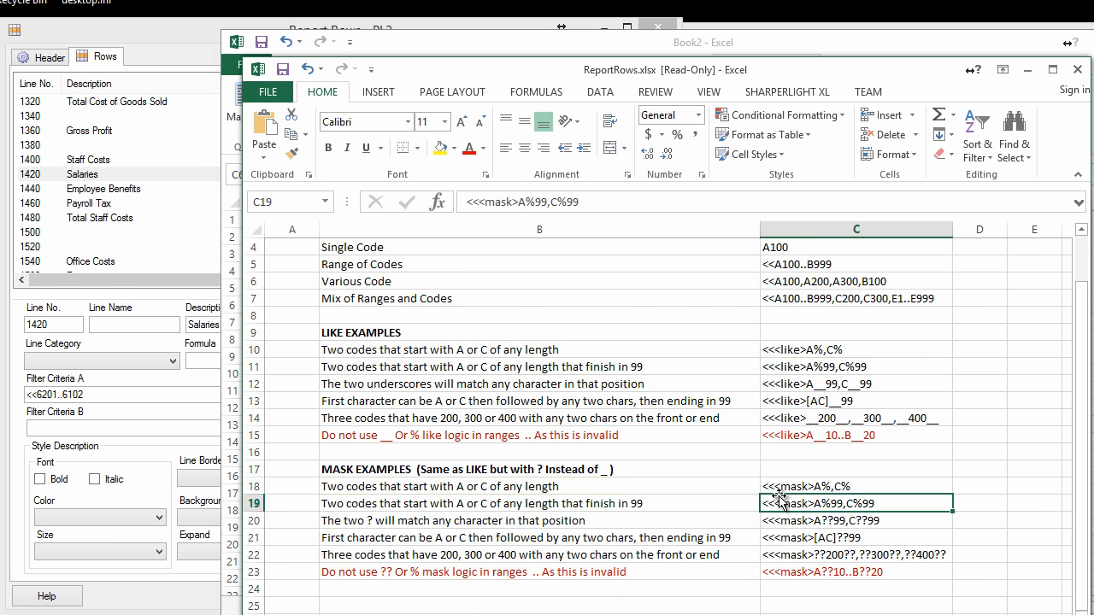
pyautogui.click(845, 538)
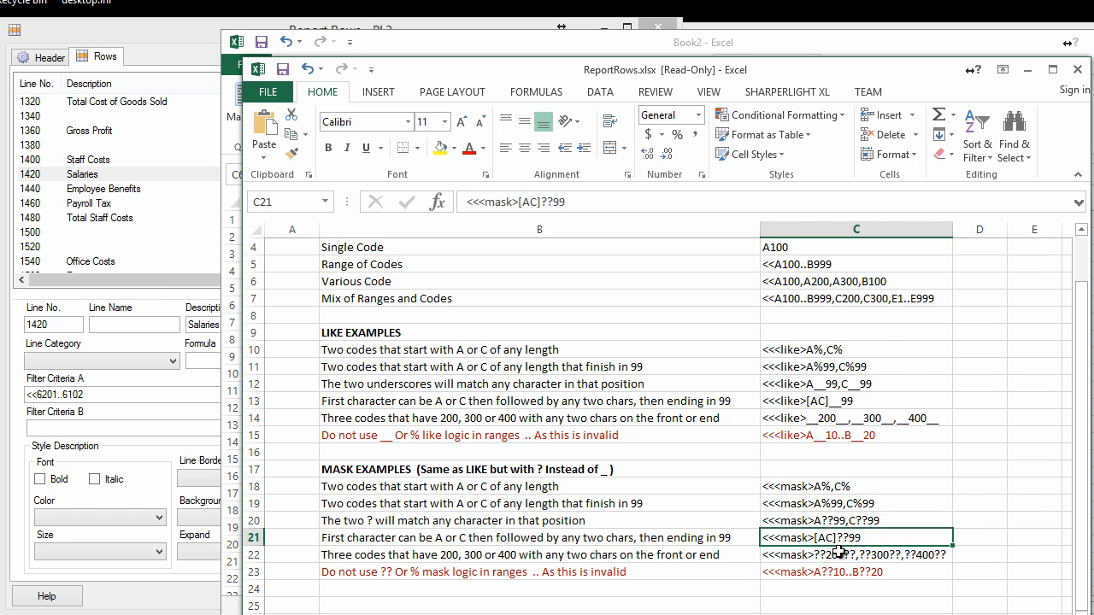
# - Open the formula examples sheet and examine the NETT total line and the COST line's formula SELF TO AFTER_NETT
pyautogui.press('Left')
pyautogui.hotkey('ctrl', 'pagedown')
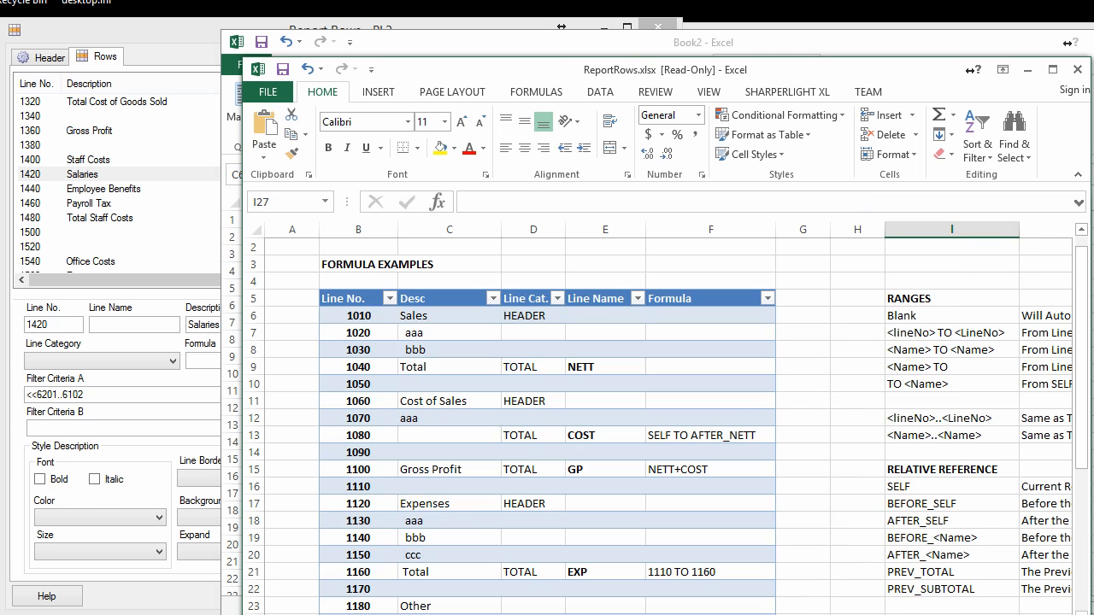
pyautogui.click(473, 521)
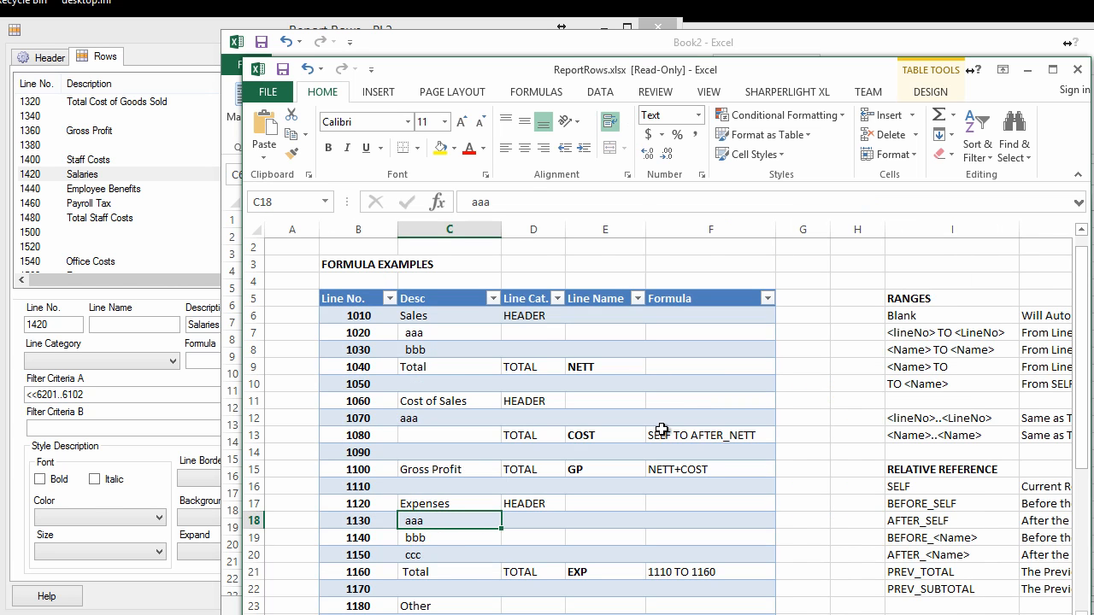
pyautogui.click(492, 350)
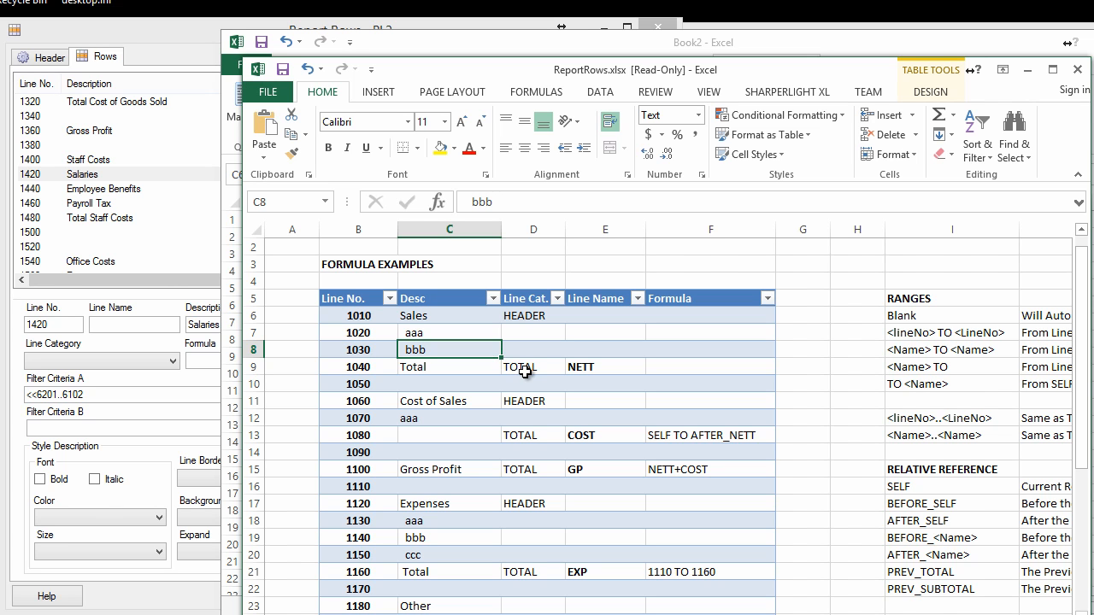
pyautogui.click(525, 367)
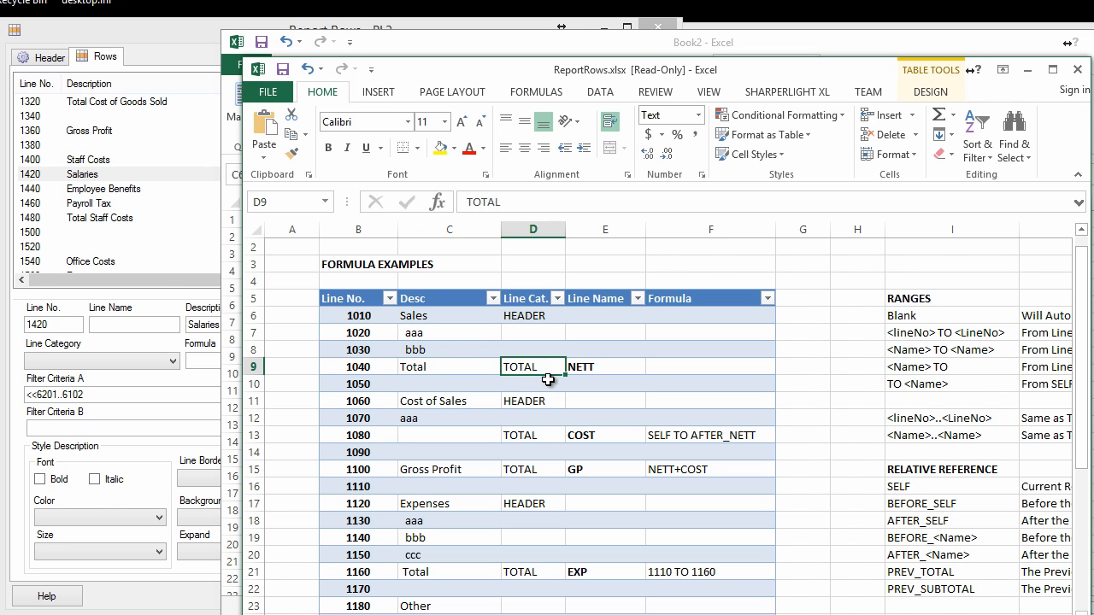
pyautogui.click(582, 366)
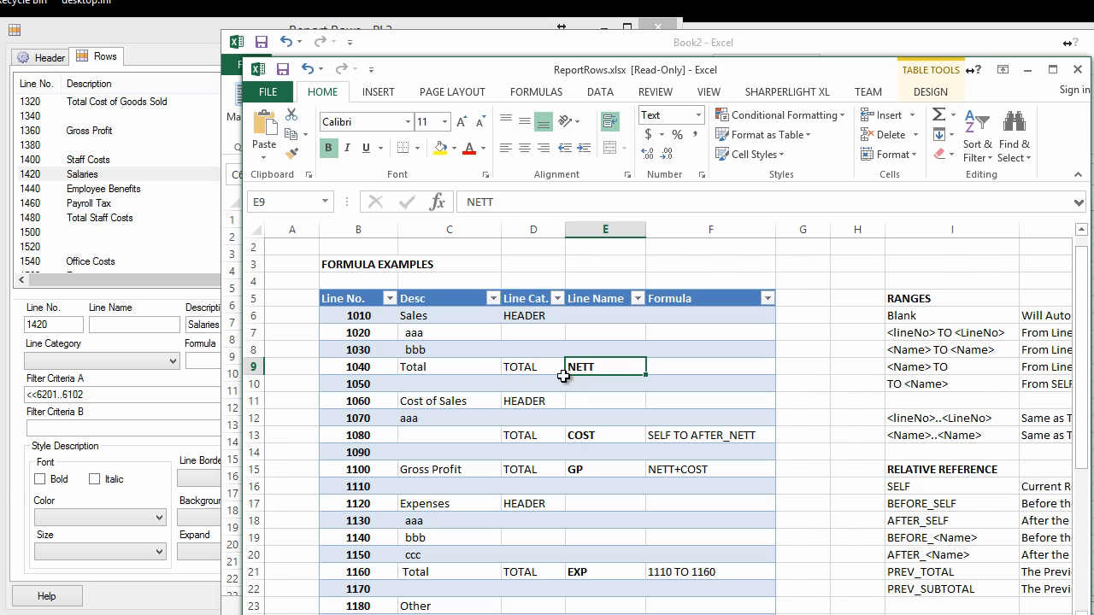
pyautogui.click(669, 438)
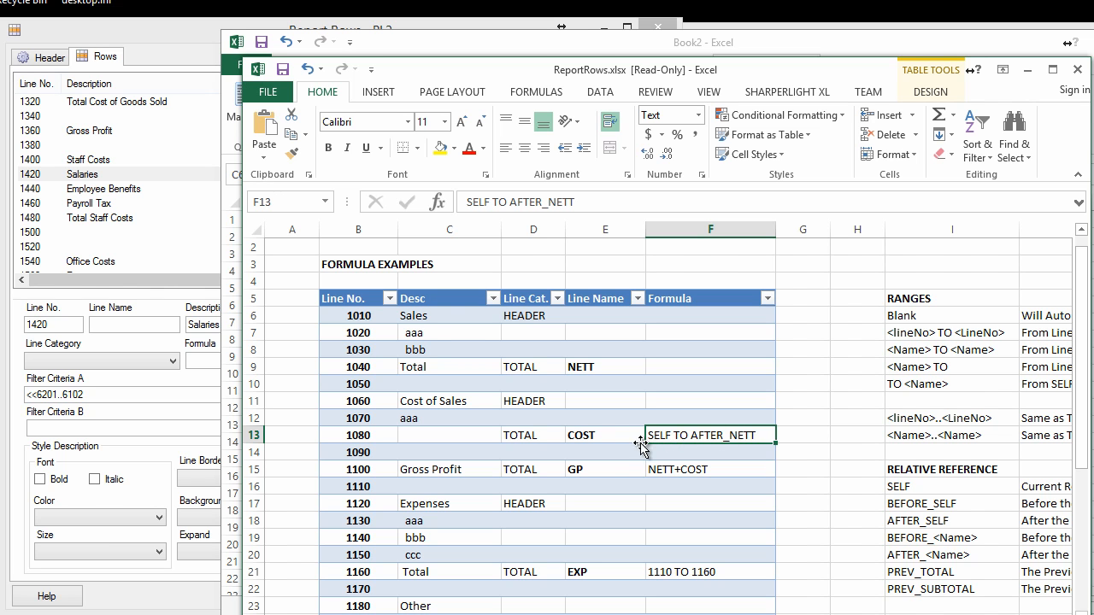
pyautogui.click(589, 367)
pyautogui.click(595, 381)
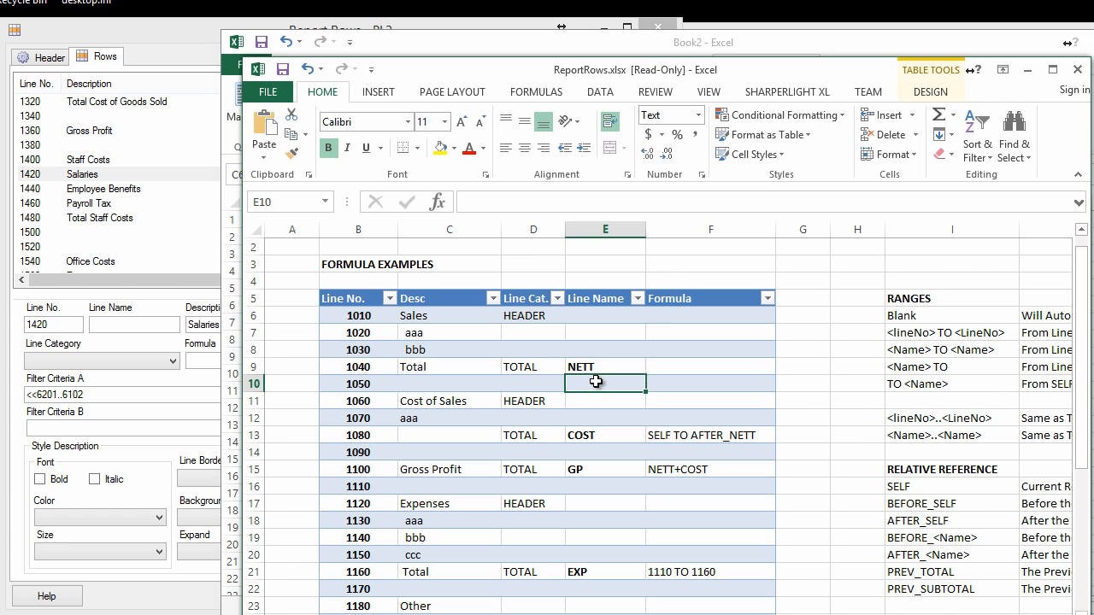
pyautogui.moveTo(596, 382); pyautogui.dragTo(609, 435)
pyautogui.click(655, 434)
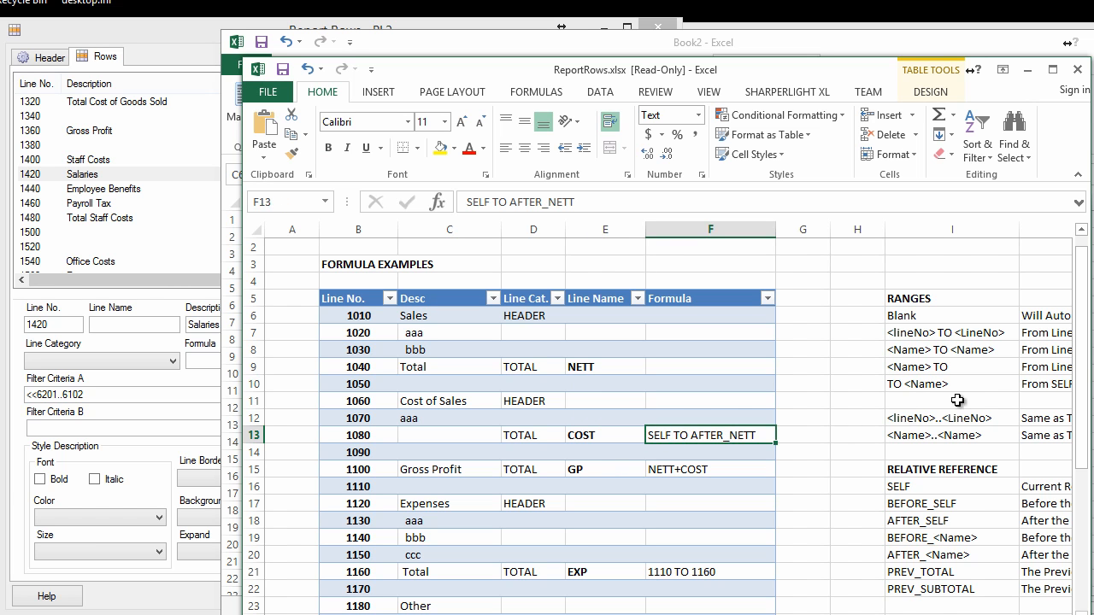
# - Widen the workbook window and examine the TO <Name> range syntax and the relative references from BEFORE_SELF to PREV_SUBTOTAL
pyautogui.moveTo(1087, 357); pyautogui.dragTo(1093, 385)
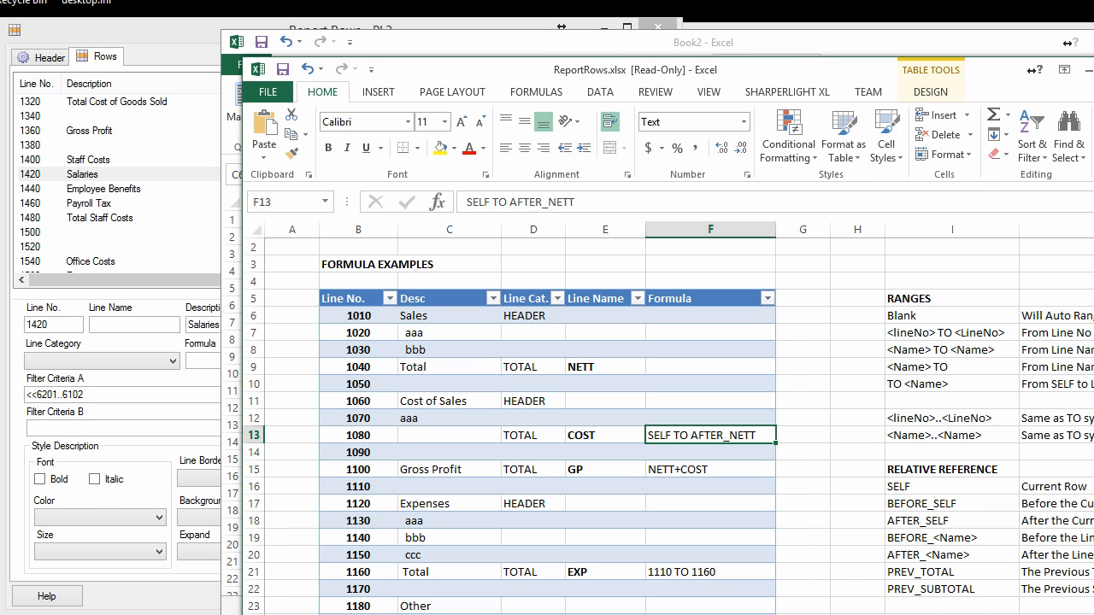
pyautogui.click(973, 384)
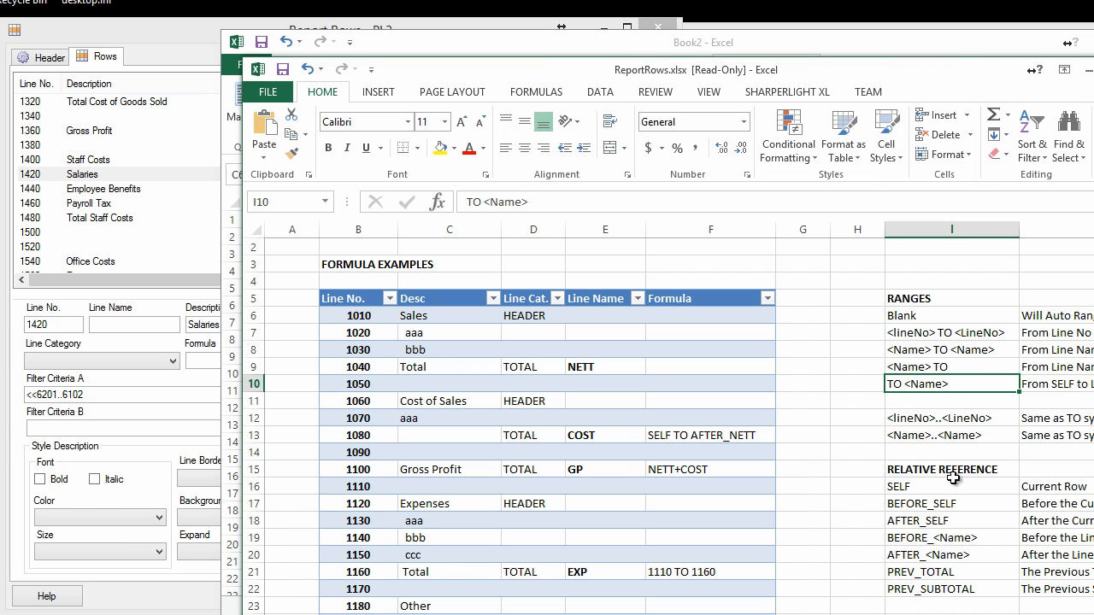
pyautogui.click(928, 506)
pyautogui.click(927, 521)
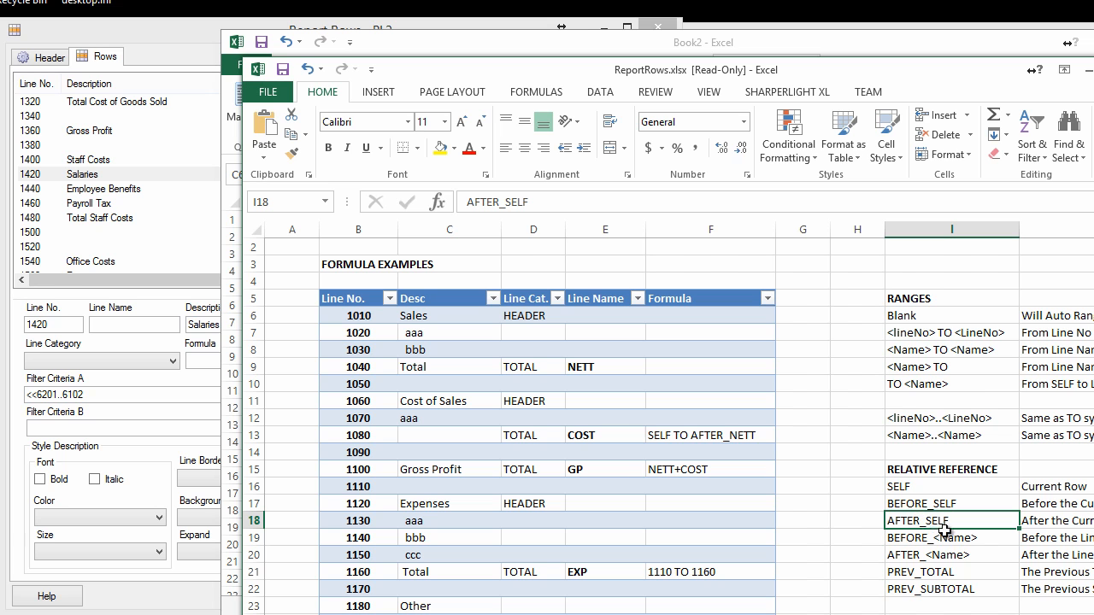
pyautogui.click(925, 538)
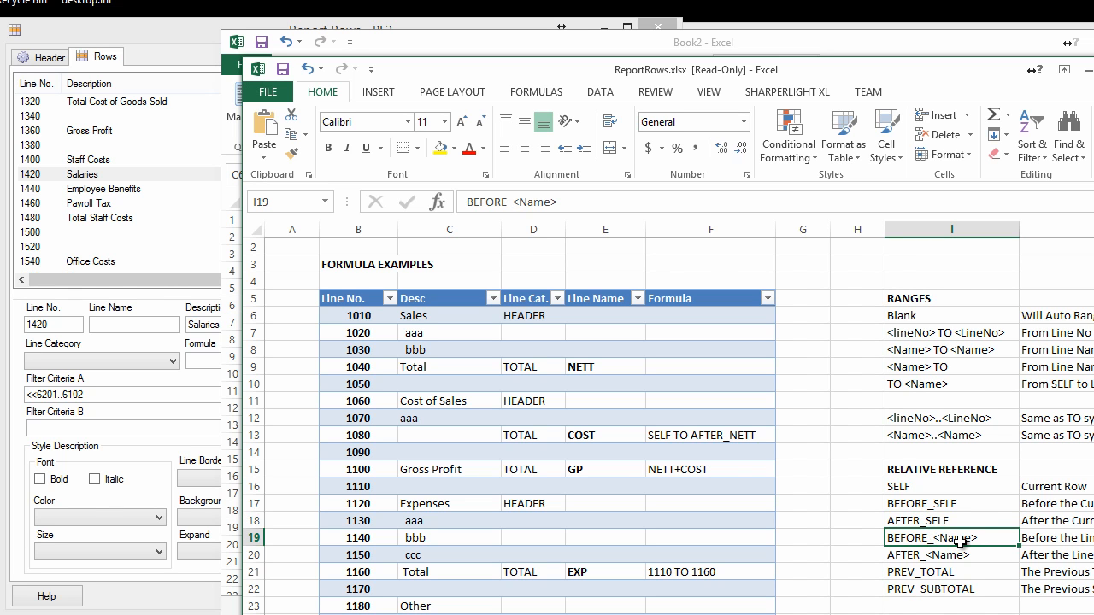
pyautogui.click(930, 556)
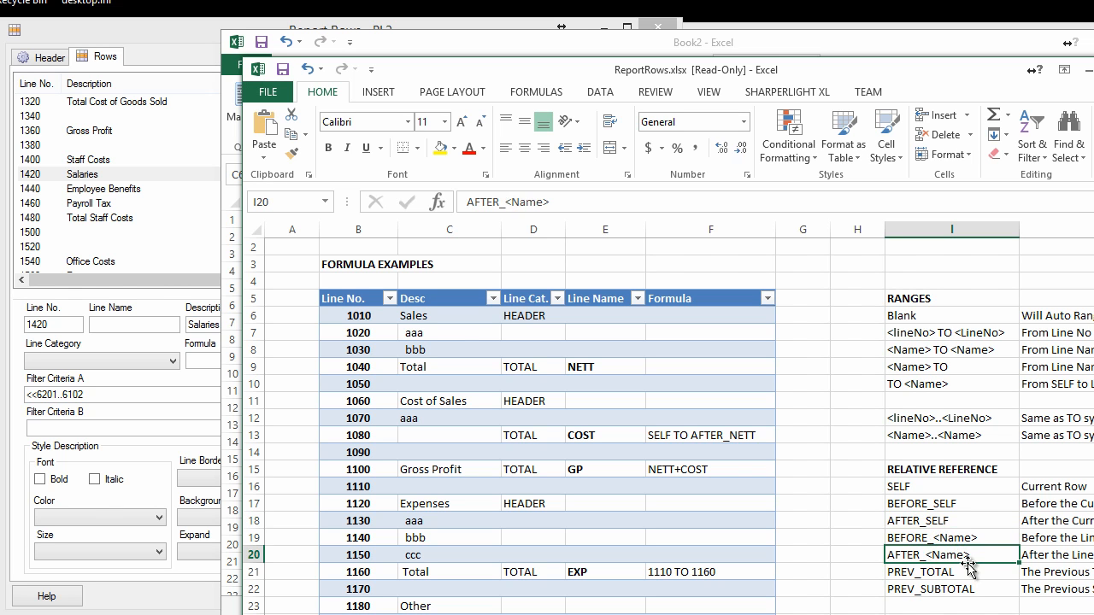
pyautogui.click(927, 574)
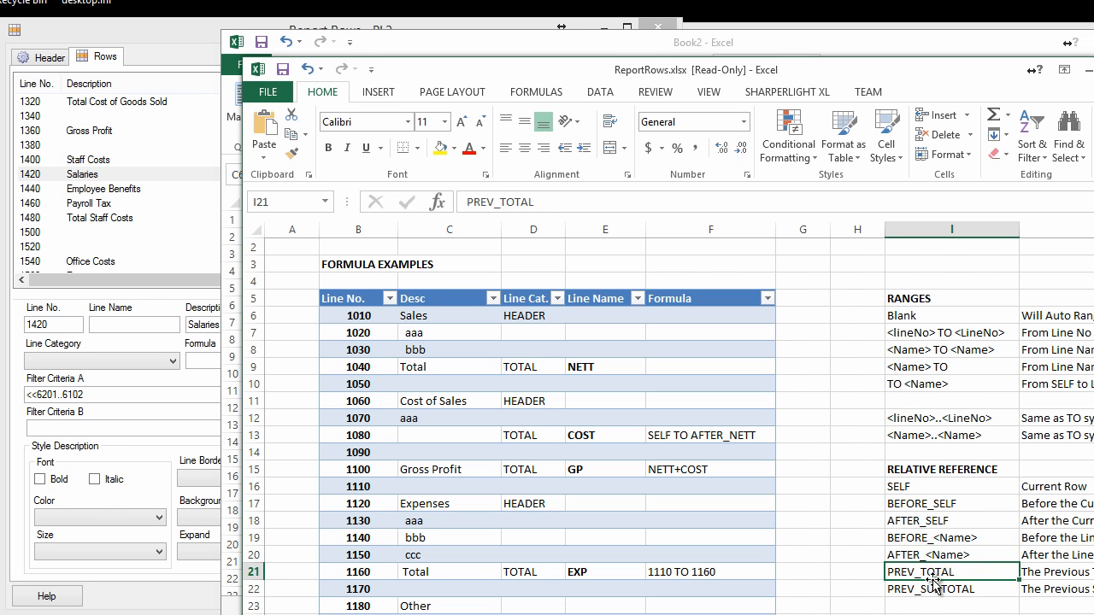
pyautogui.click(906, 590)
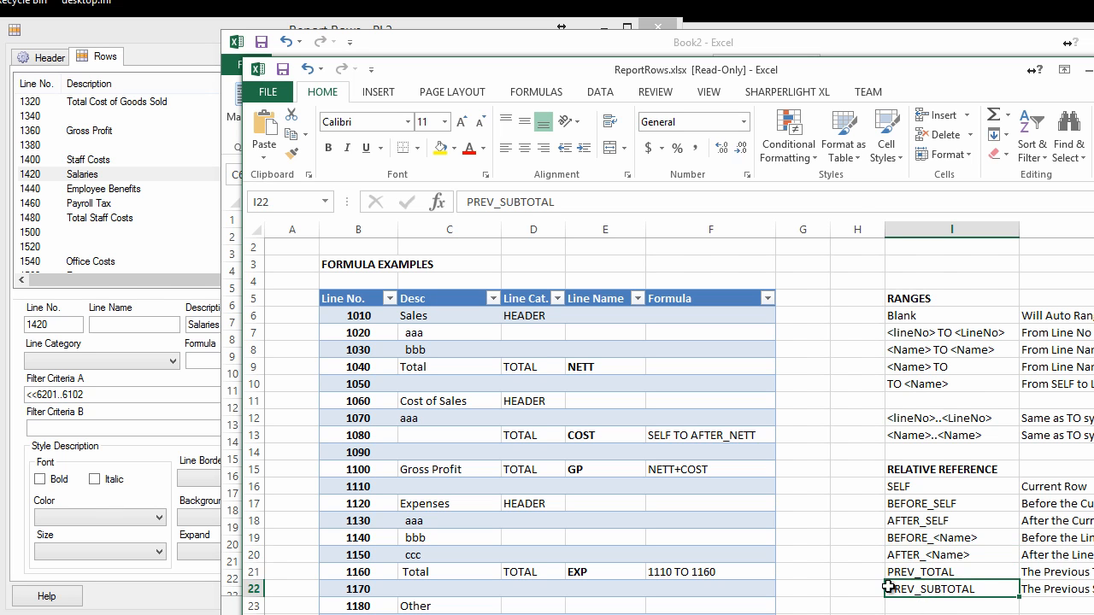
pyautogui.click(842, 523)
pyautogui.moveTo(919, 501); pyautogui.dragTo(916, 530)
pyautogui.click(742, 504)
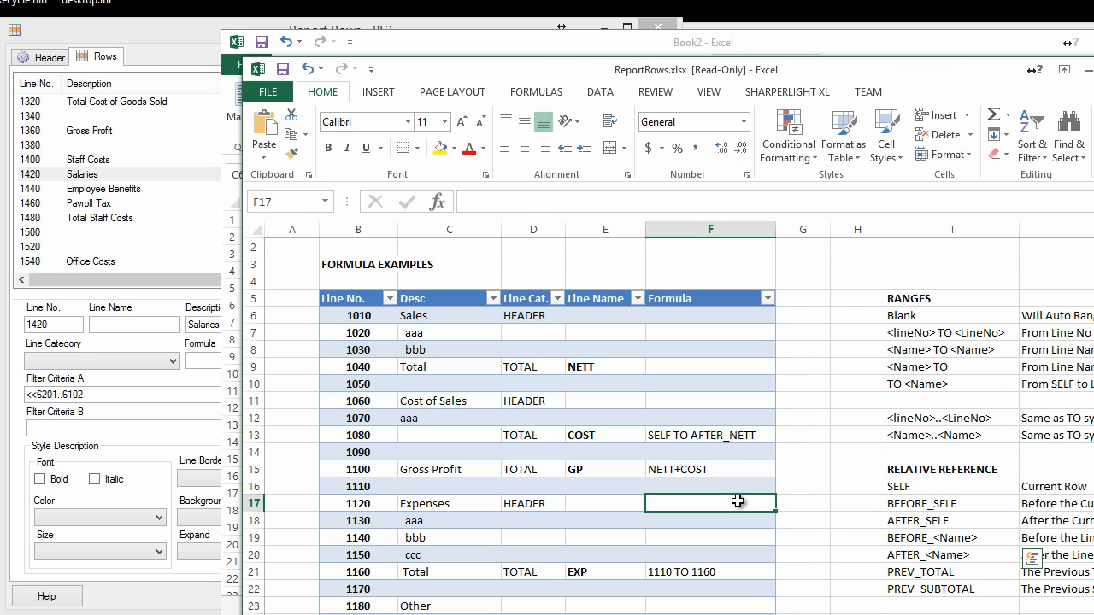
# - Examine the example formulas for the cost, gross profit, expenses total and net profit lines
pyautogui.click(663, 438)
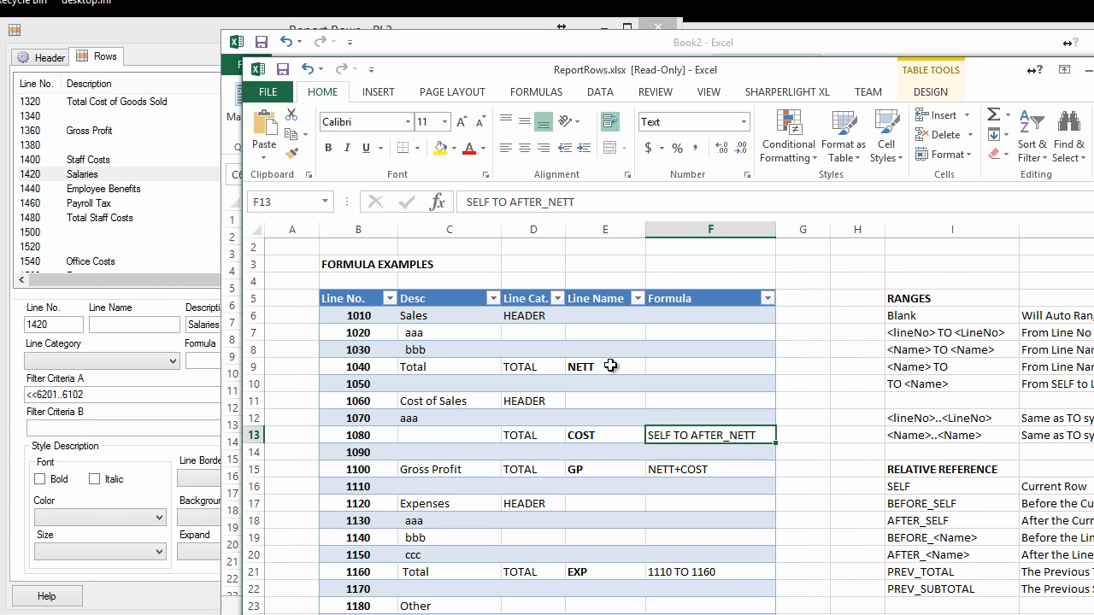
pyautogui.click(650, 473)
pyautogui.scroll(-1, 647, 479)
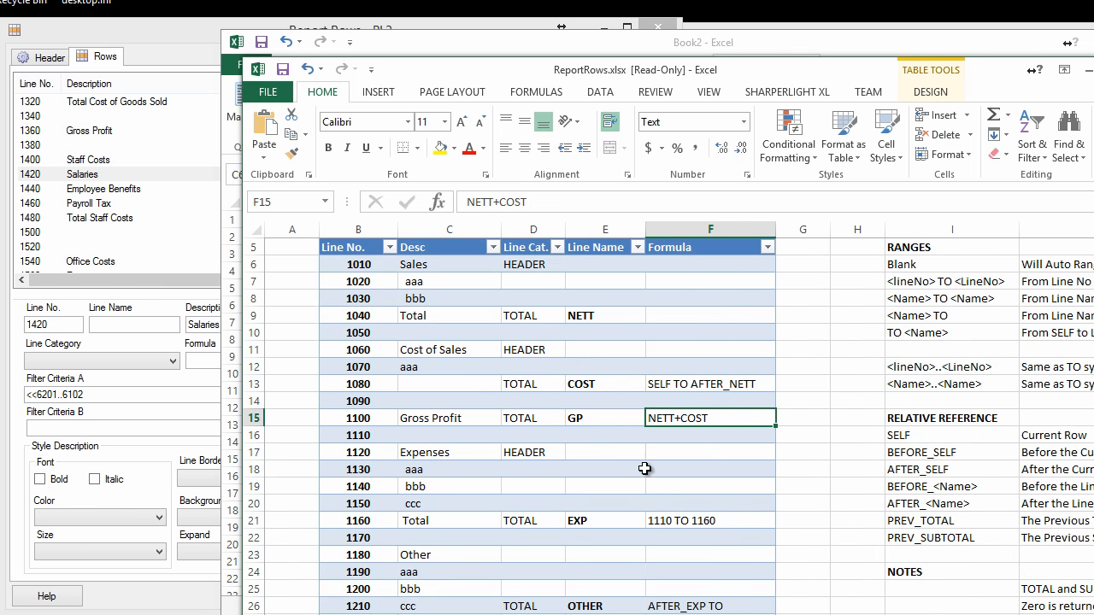
pyautogui.scroll(-1, 644, 468)
pyautogui.click(655, 470)
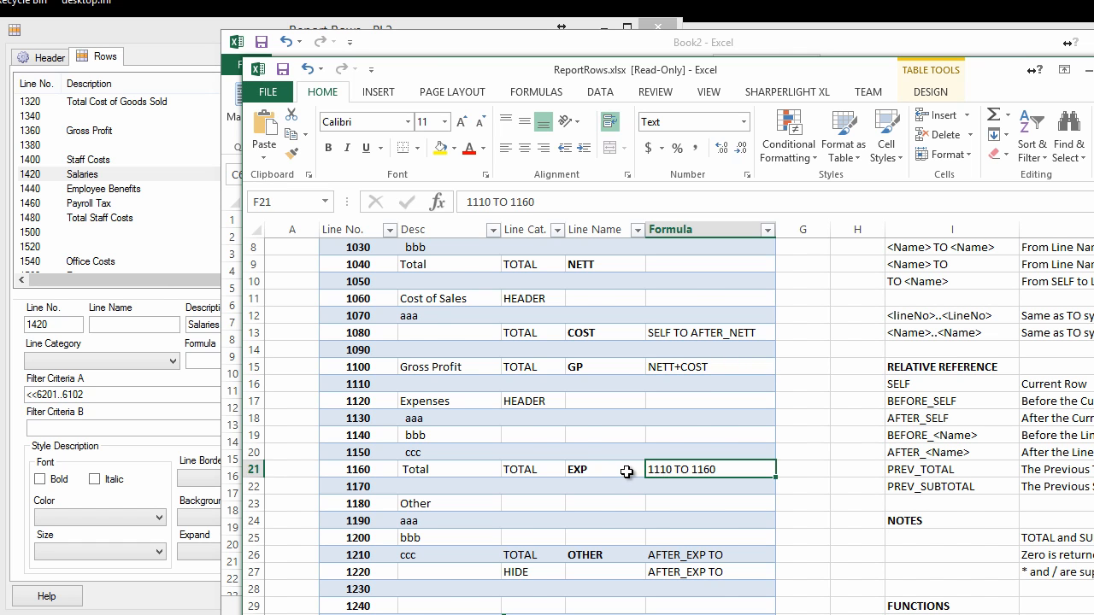
pyautogui.scroll(-1, 626, 472)
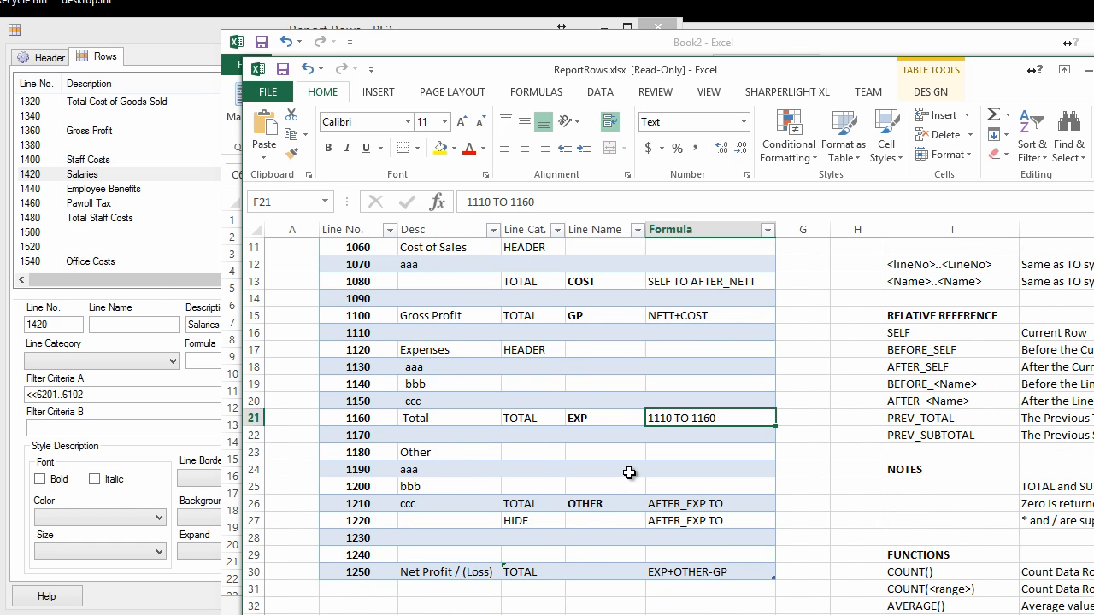
pyautogui.click(668, 571)
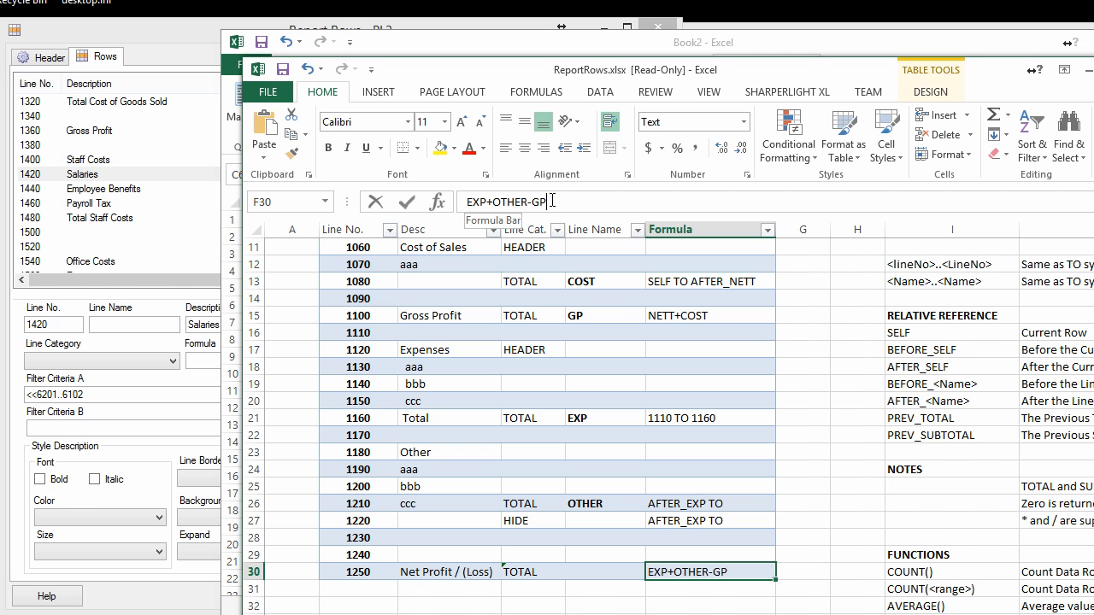
pyautogui.click(782, 416)
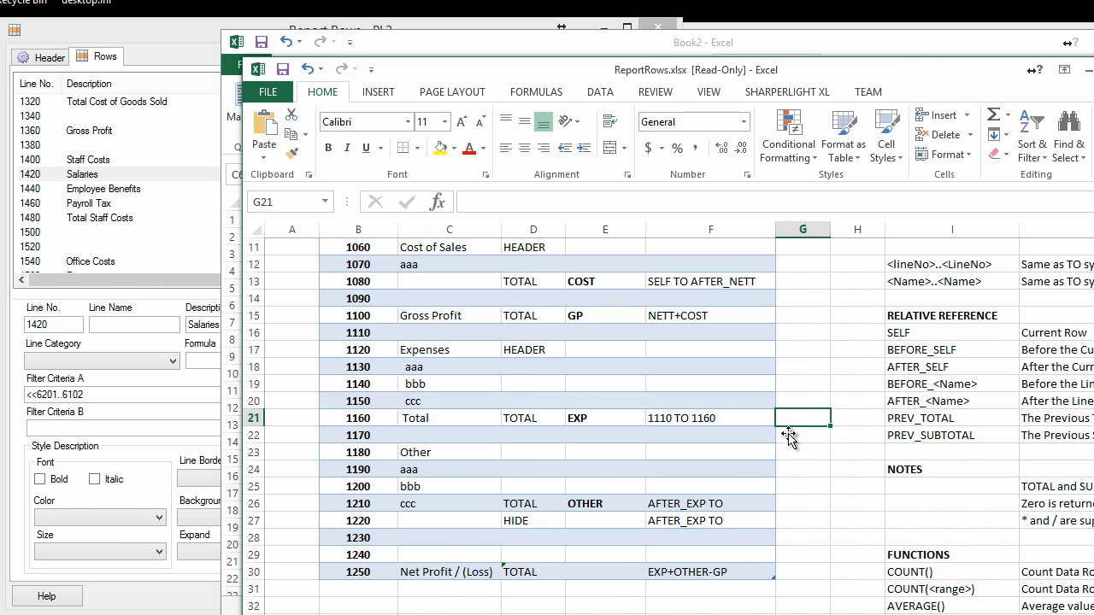
# - Examine the list of formula functions, covering COUNT, AVERAGE, MIN and MAX with and without a range
pyautogui.scroll(-1, 791, 445)
pyautogui.scroll(-1, 850, 509)
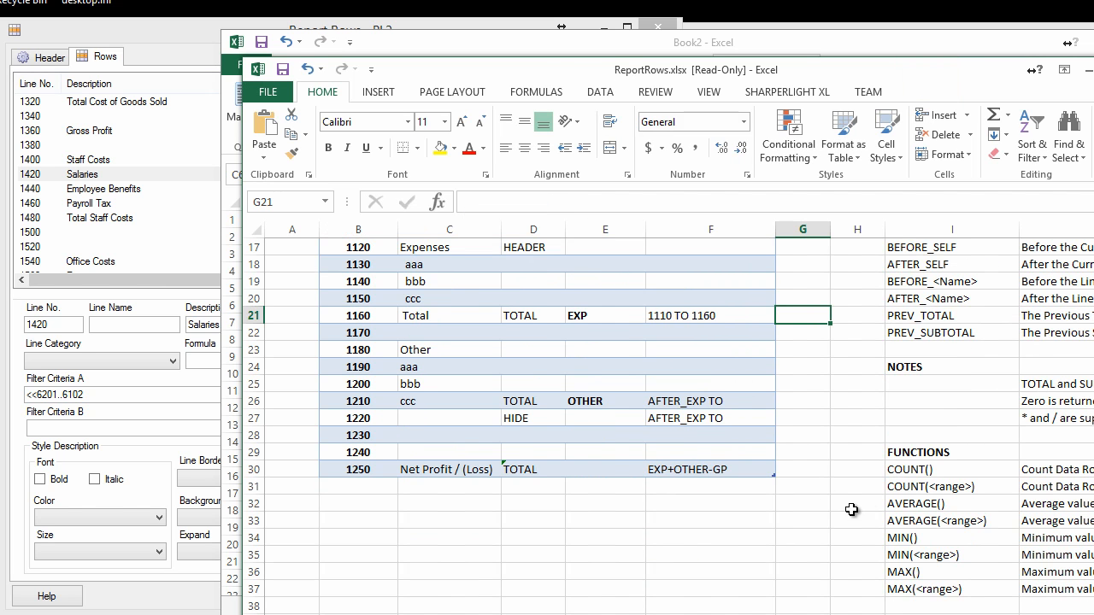
pyautogui.click(893, 471)
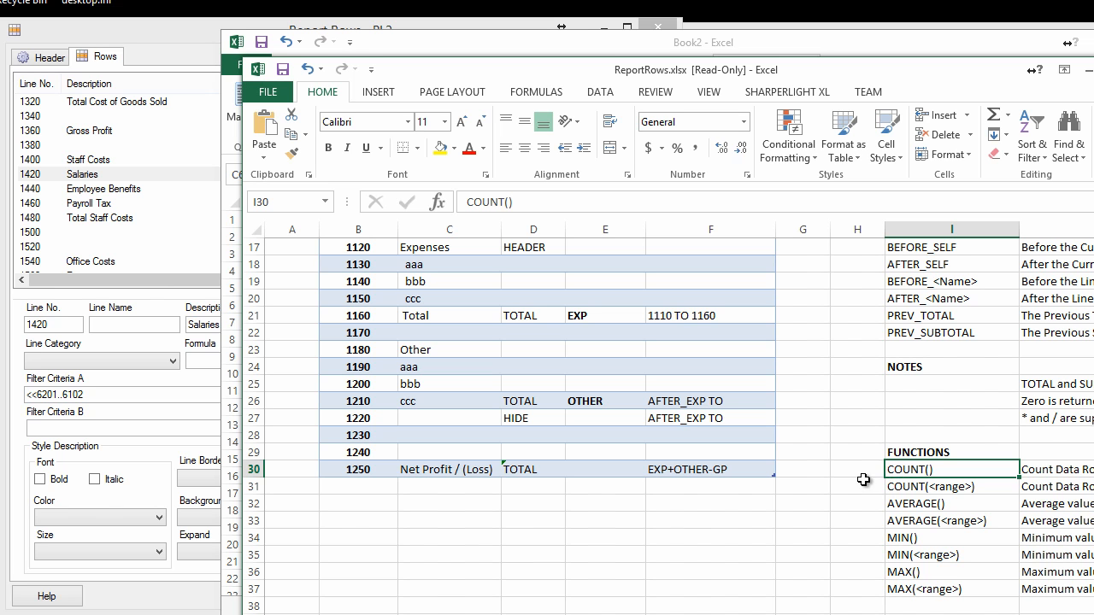
pyautogui.click(908, 488)
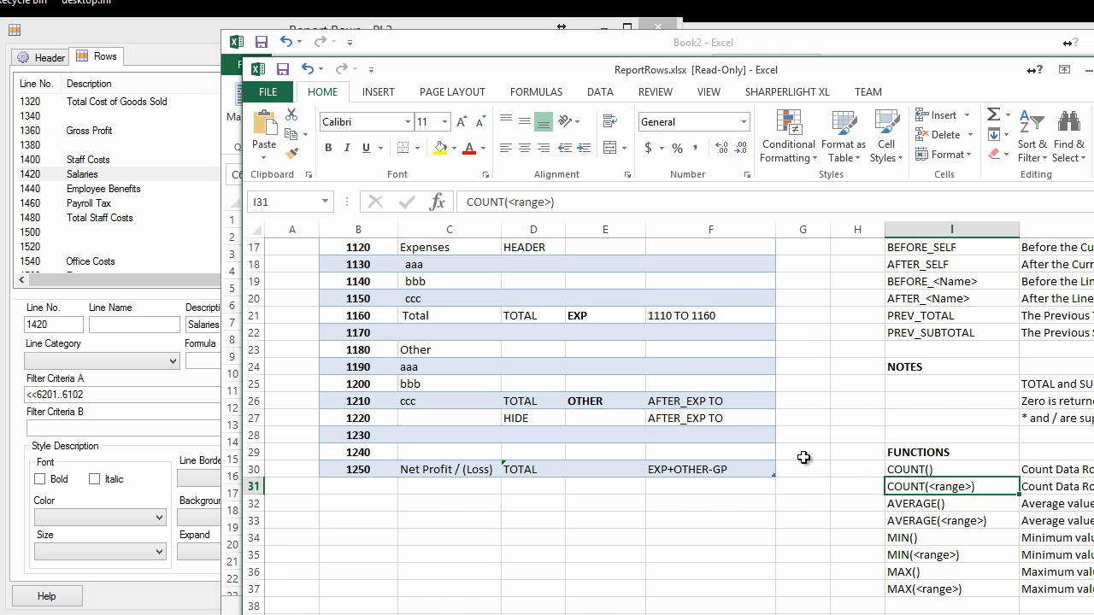
pyautogui.click(880, 501)
pyautogui.click(914, 545)
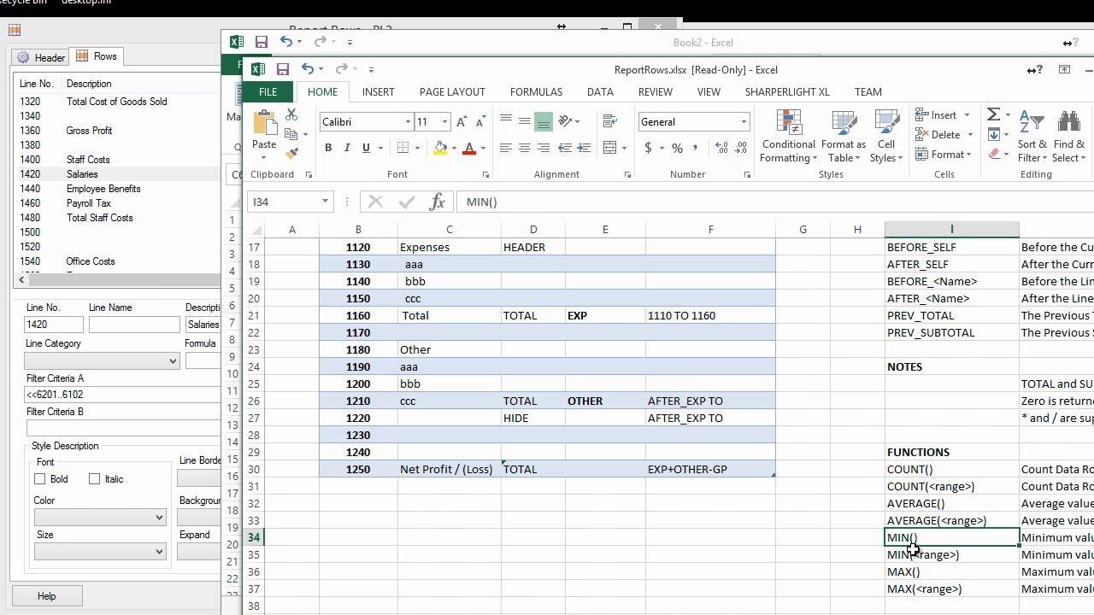
pyautogui.click(911, 588)
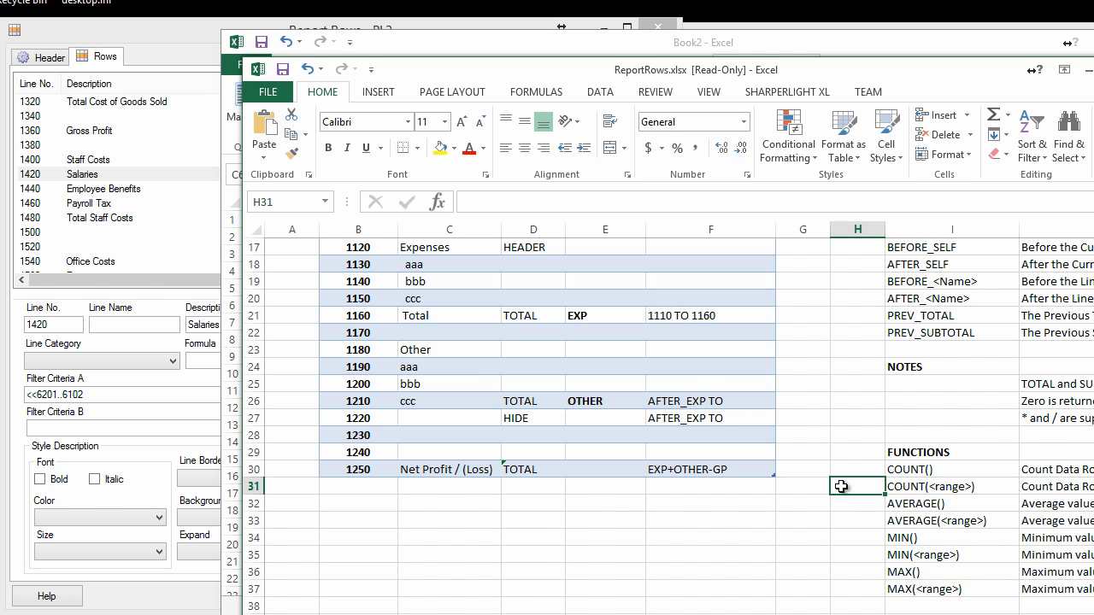
pyautogui.click(700, 470)
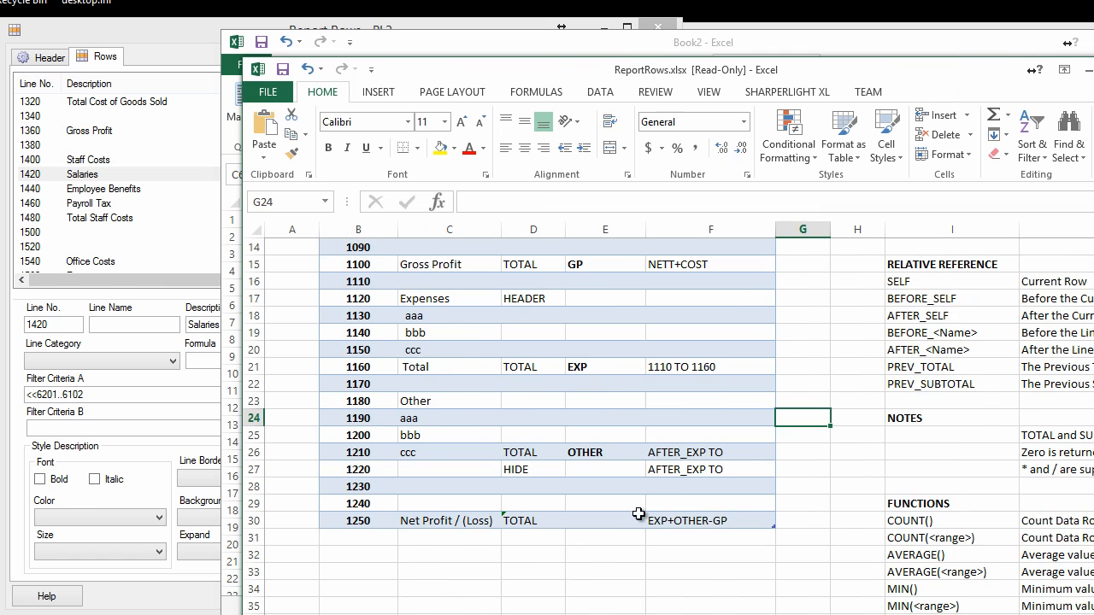
# - Open the valid line categories sheet and examine the category descriptions, including TEXT, TOTAL, EXPAND, HIDE and HIDDEN
pyautogui.click(453, 614)
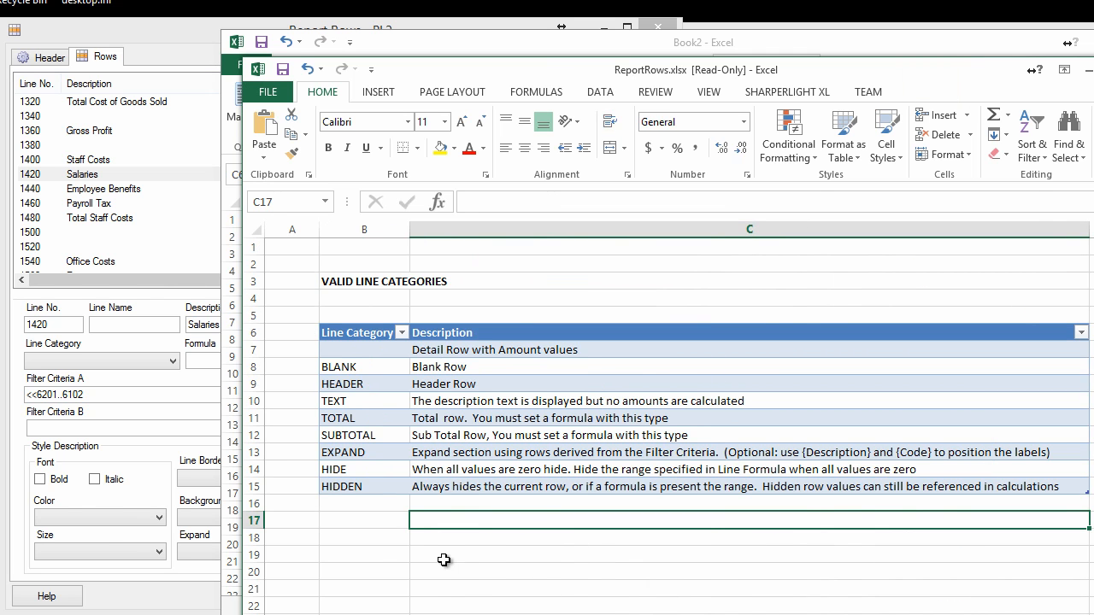
pyautogui.click(385, 540)
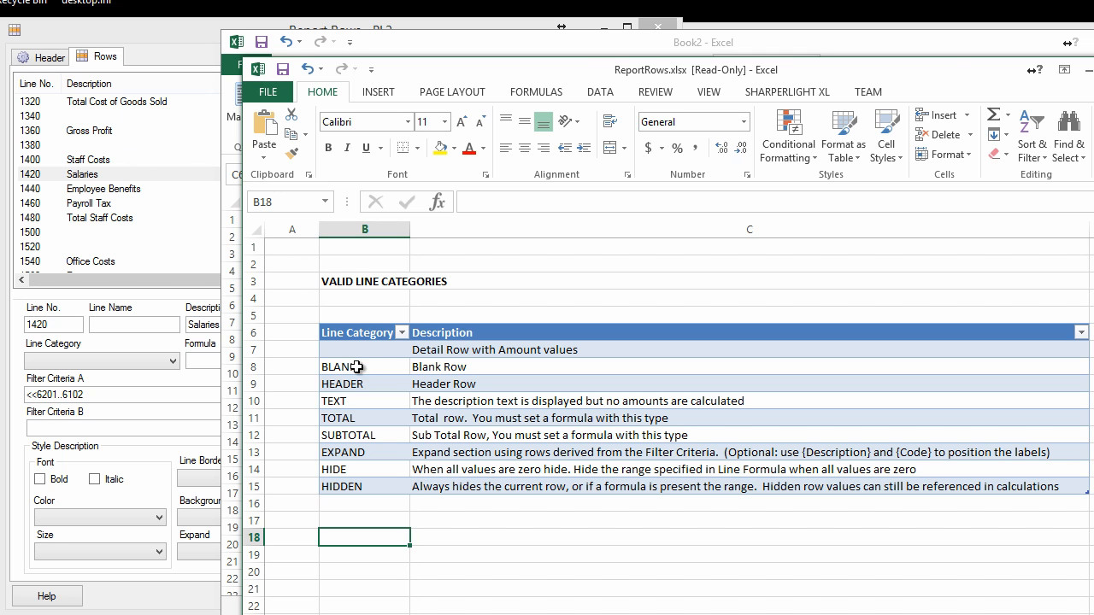
pyautogui.click(355, 398)
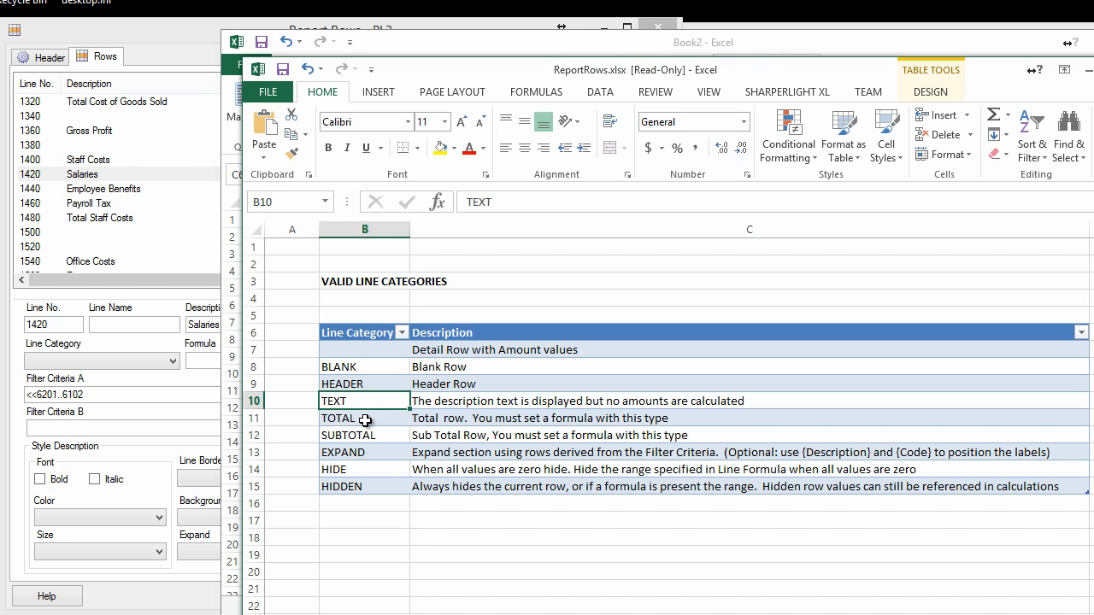
pyautogui.click(362, 420)
pyautogui.click(376, 451)
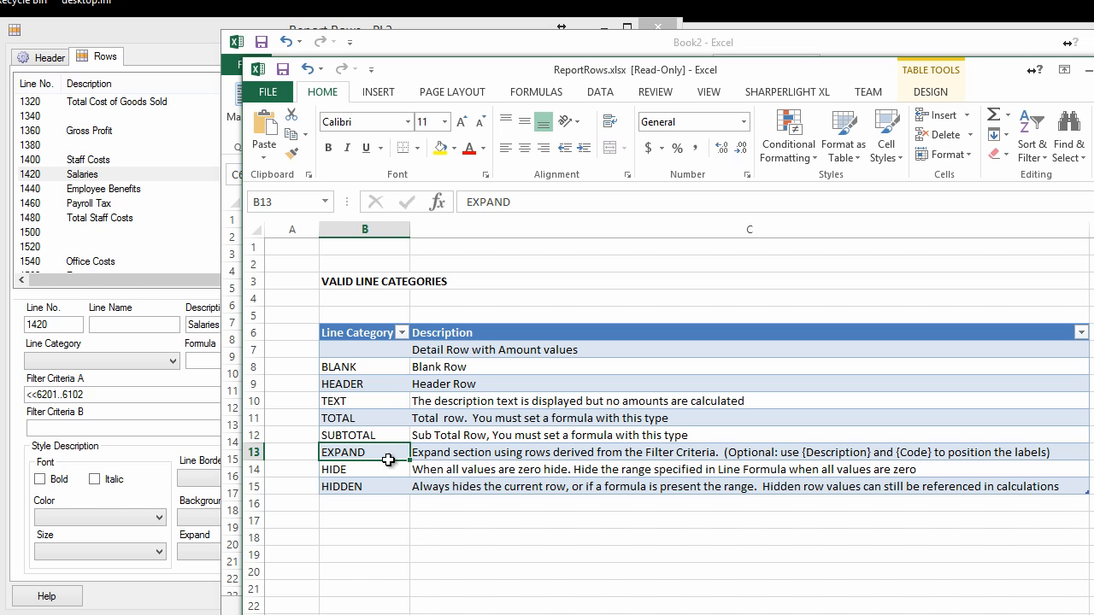
pyautogui.click(381, 470)
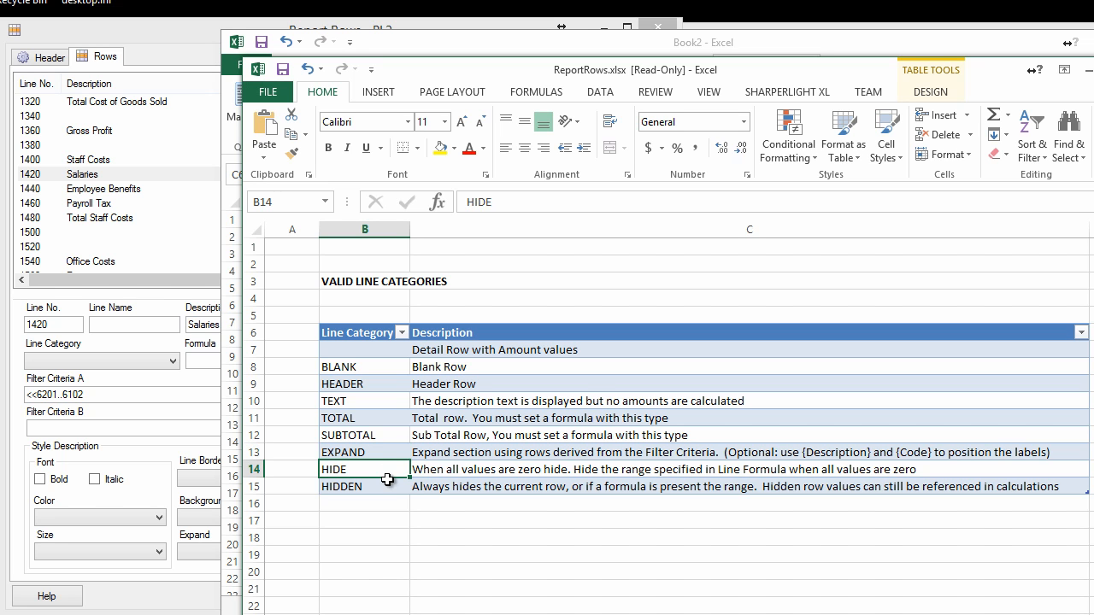
pyautogui.click(381, 488)
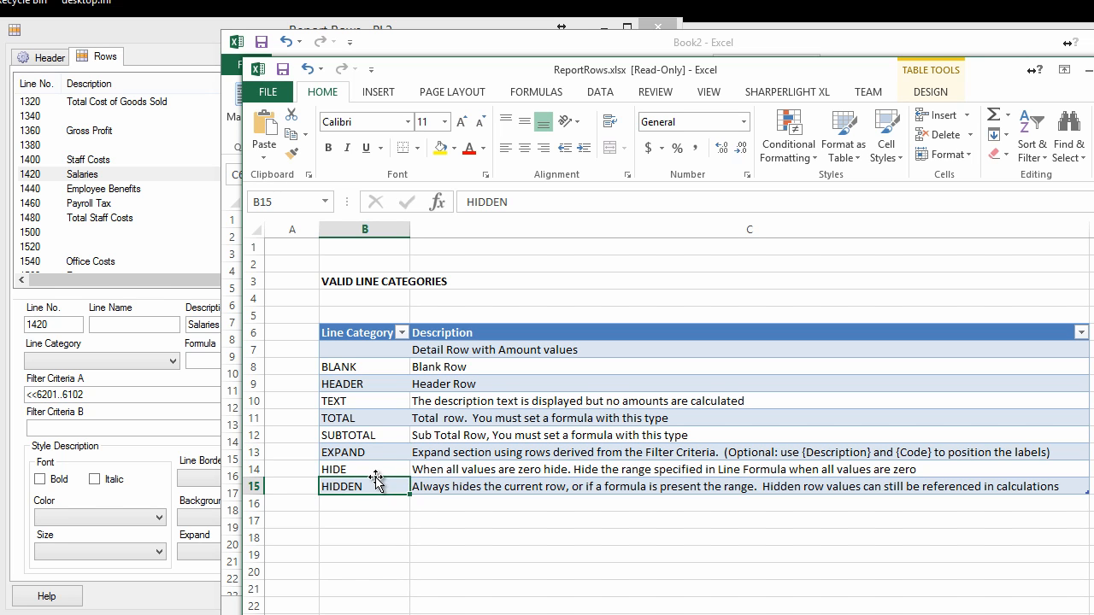
pyautogui.click(375, 471)
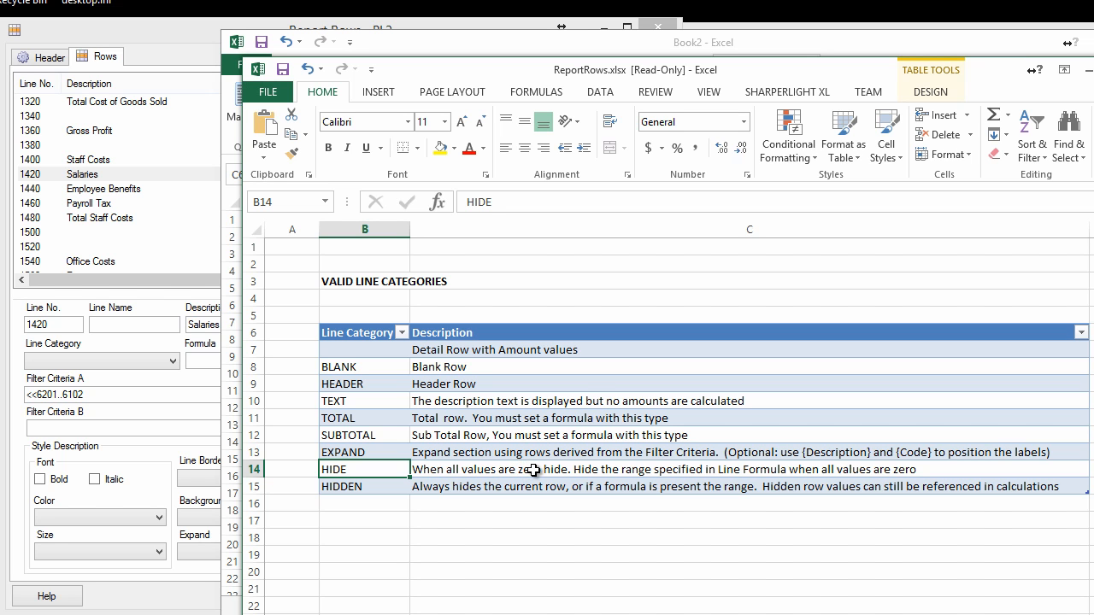
# - Examine the HIDDEN line category and its description of hiding a row or range
pyautogui.click(381, 489)
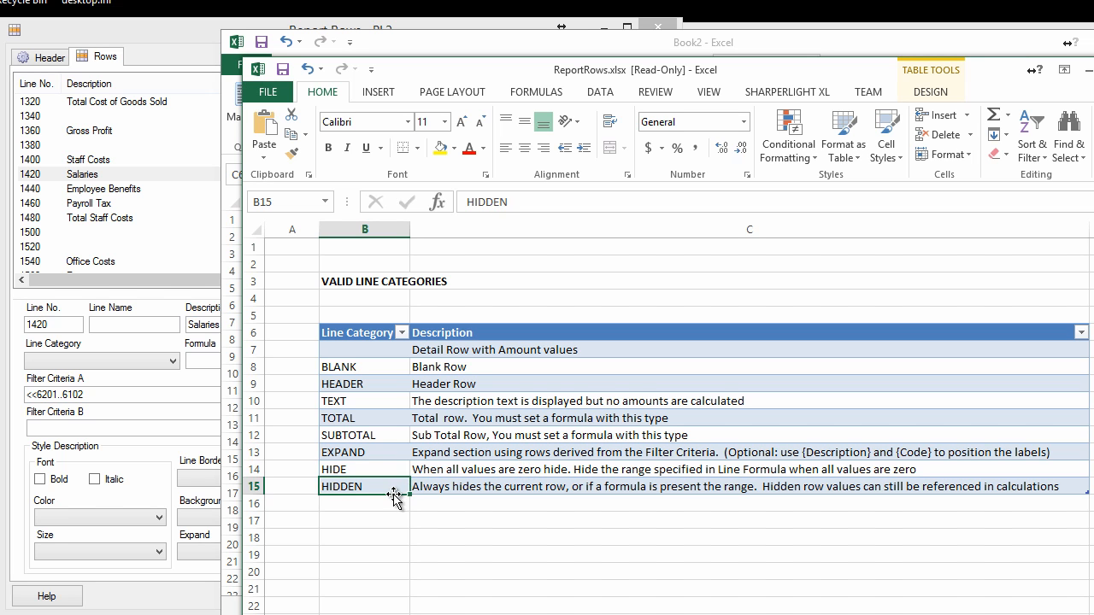
pyautogui.click(506, 488)
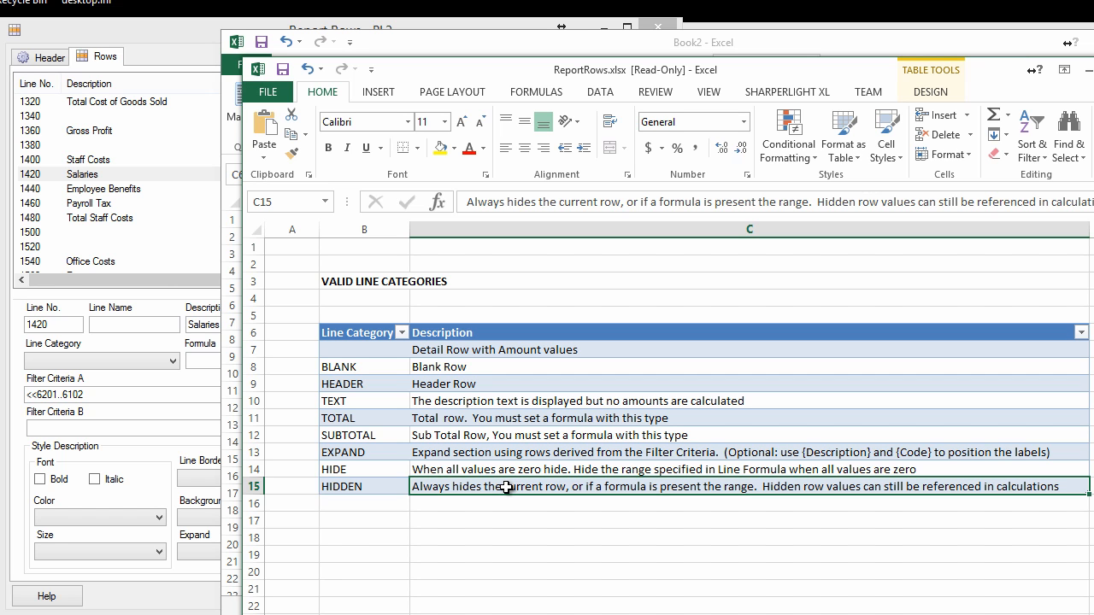
pyautogui.click(369, 489)
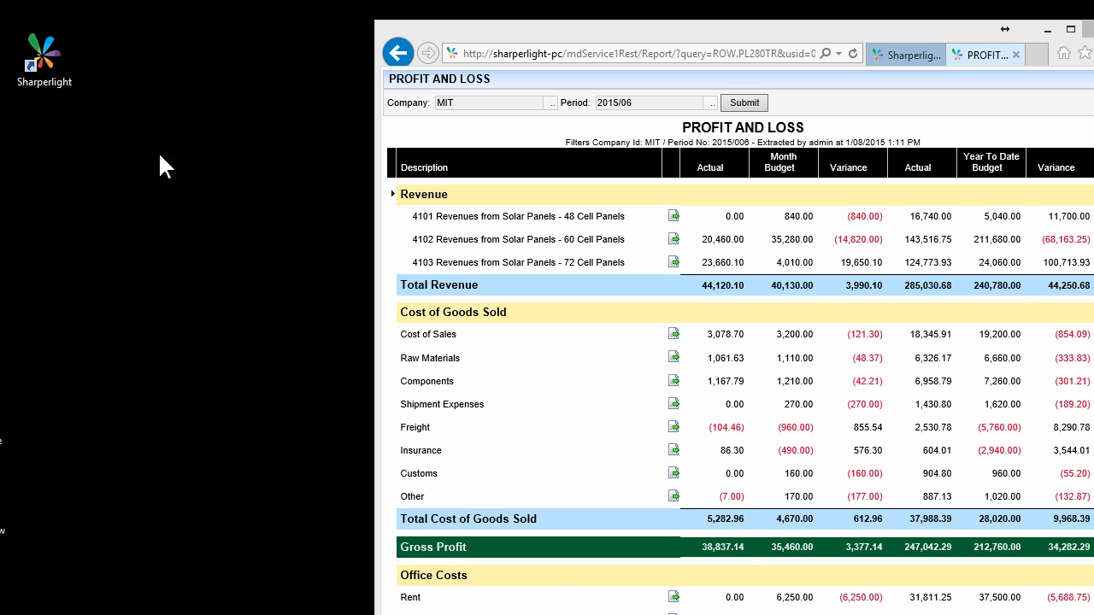
# - Launch Sharperlight, open the Query Builder, look at the Report Rows option available for the Table filter, and close it
pyautogui.click(47, 60)
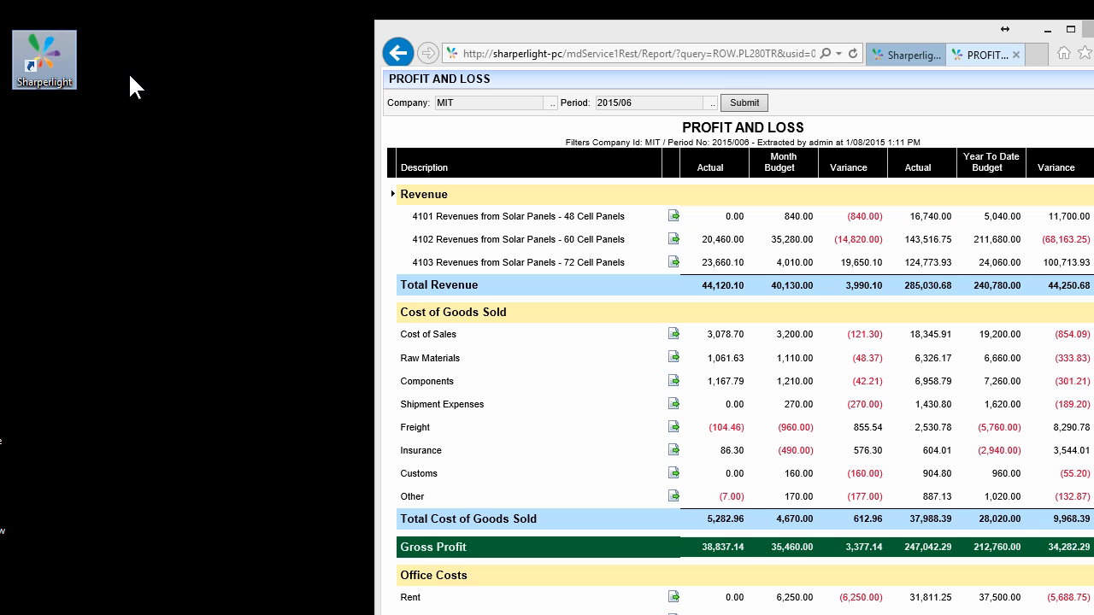
pyautogui.click(129, 76)
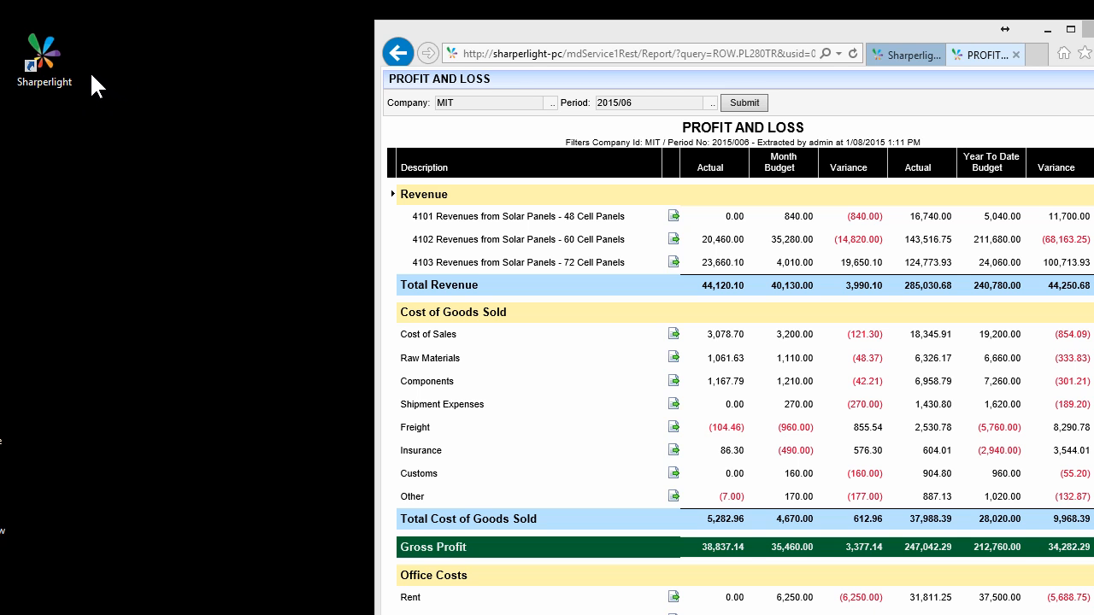
pyautogui.doubleClick(48, 56)
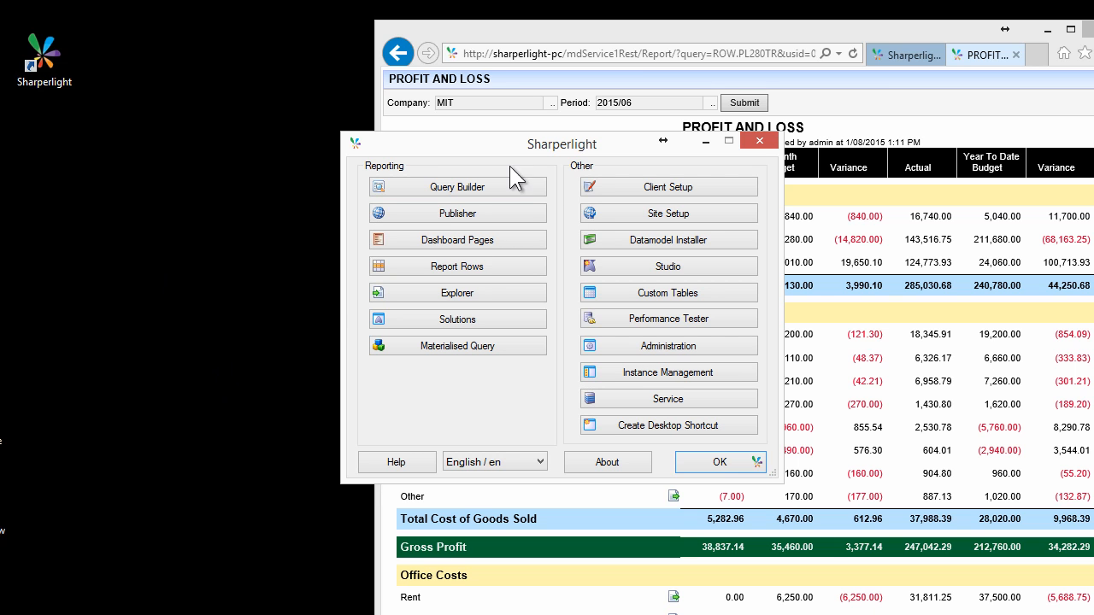
pyautogui.click(469, 184)
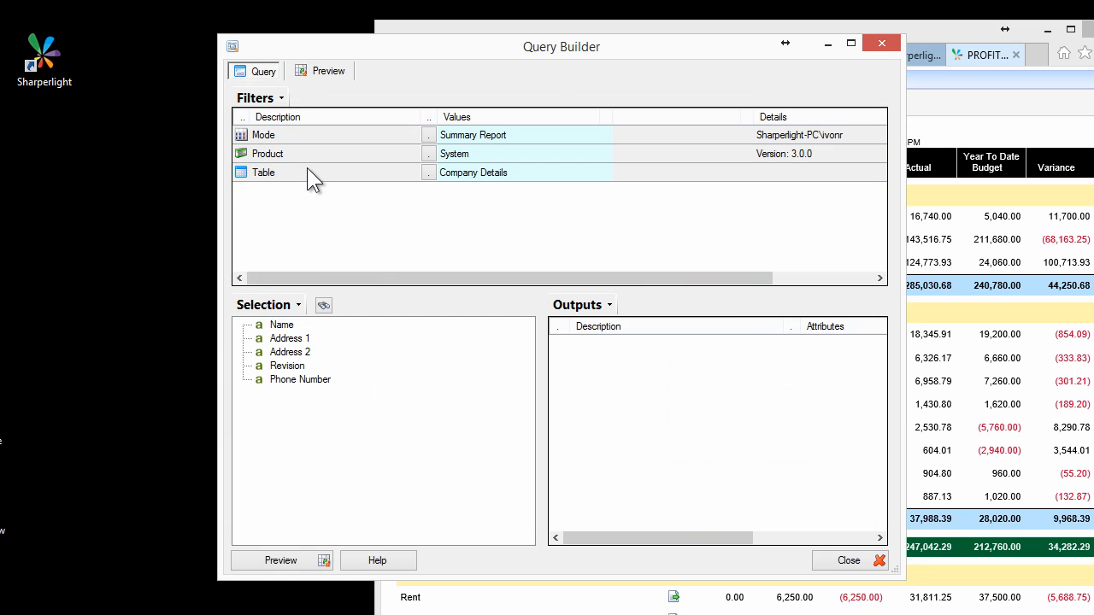
pyautogui.click(309, 166)
pyautogui.rightClick(310, 166)
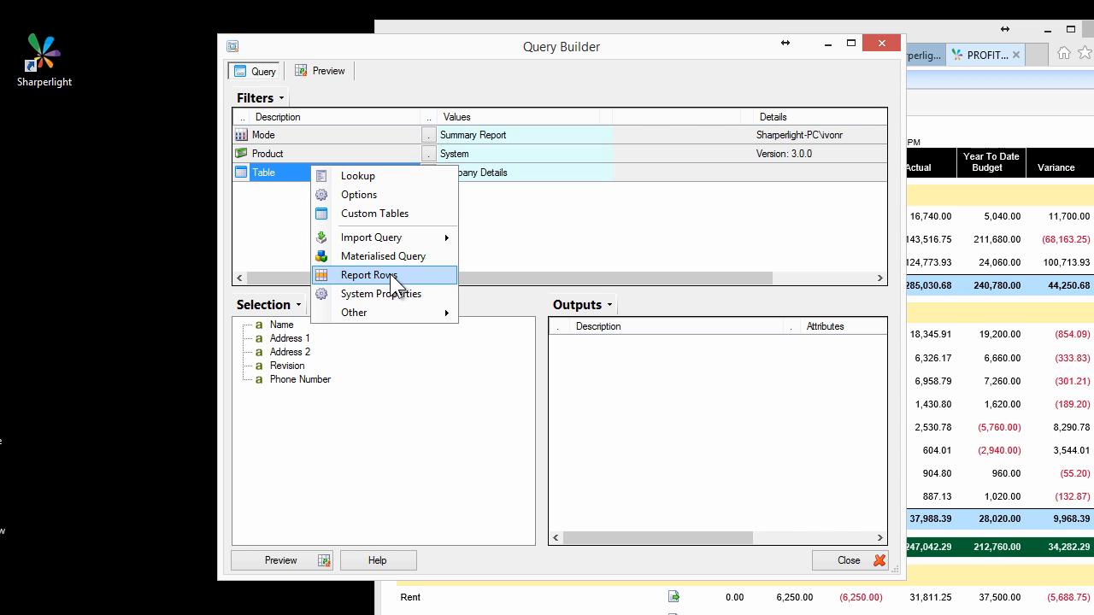
pyautogui.click(861, 571)
pyautogui.click(858, 562)
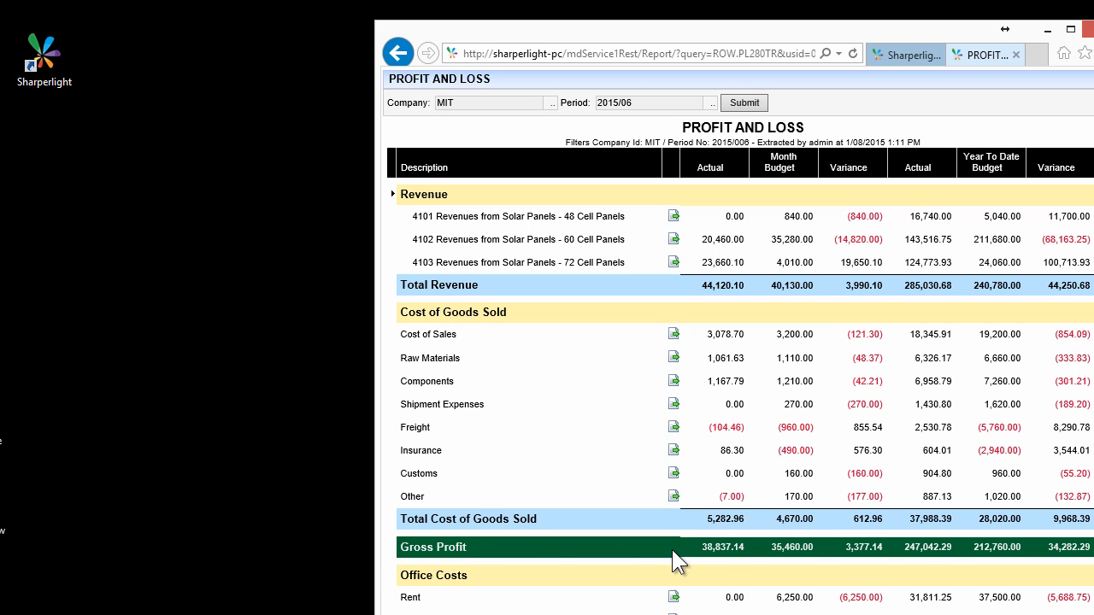
# - Reopen the Sharperlight launcher and create a new report rows definition from the Report Rows list
pyautogui.doubleClick(38, 58)
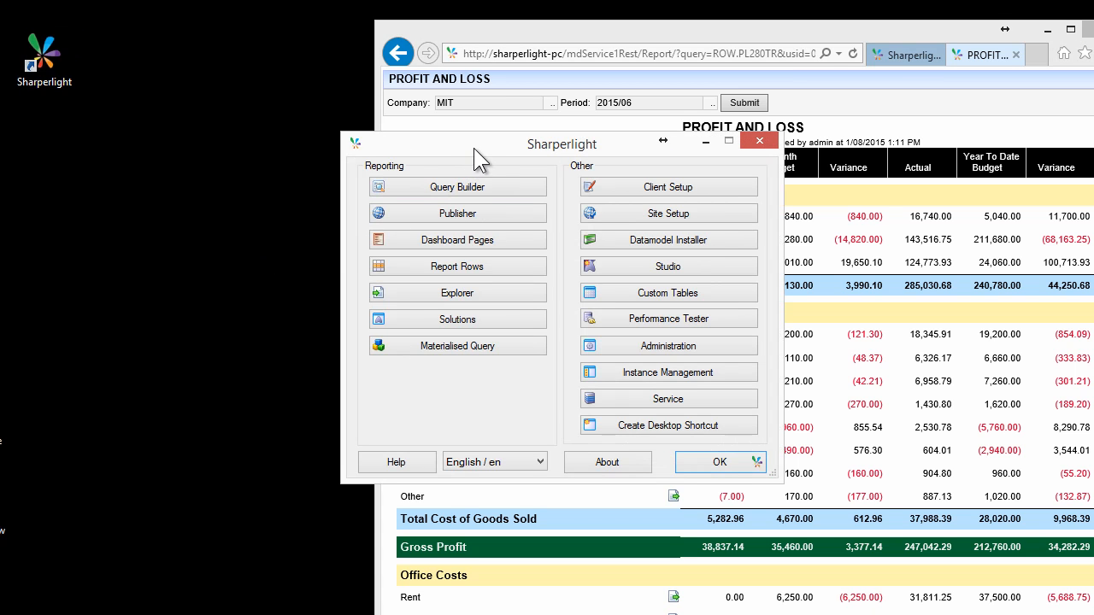
pyautogui.click(457, 266)
pyautogui.moveTo(361, 89); pyautogui.dragTo(188, 116)
pyautogui.click(115, 170)
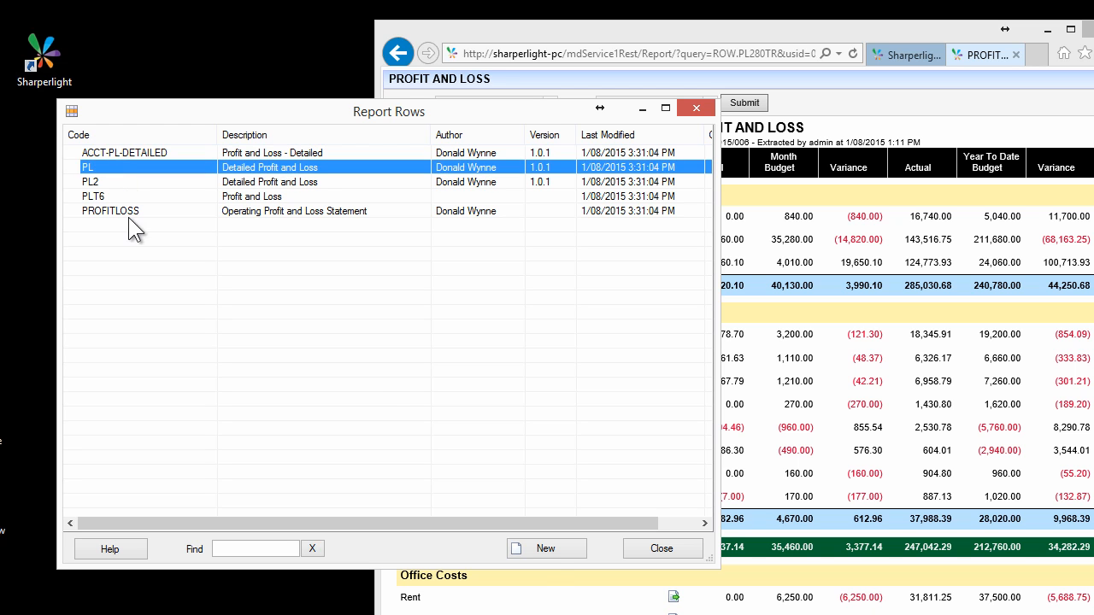
pyautogui.click(541, 549)
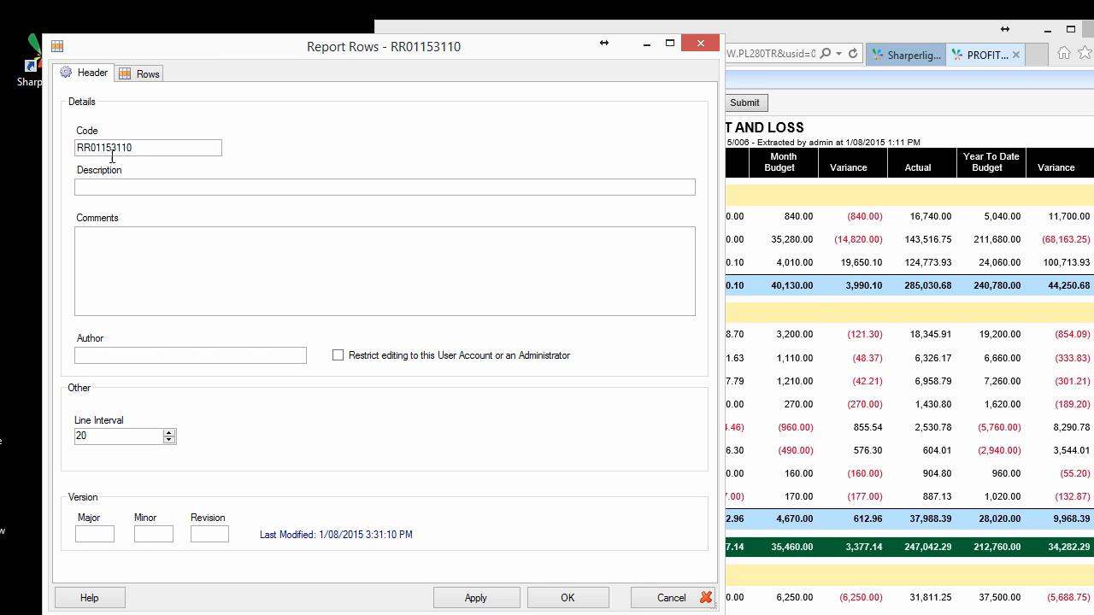
# - Set the new definition's code to PLT7 and its description to PROFIT AND LOSS
pyautogui.click(132, 148)
pyautogui.moveTo(132, 148); pyautogui.dragTo(51, 146)
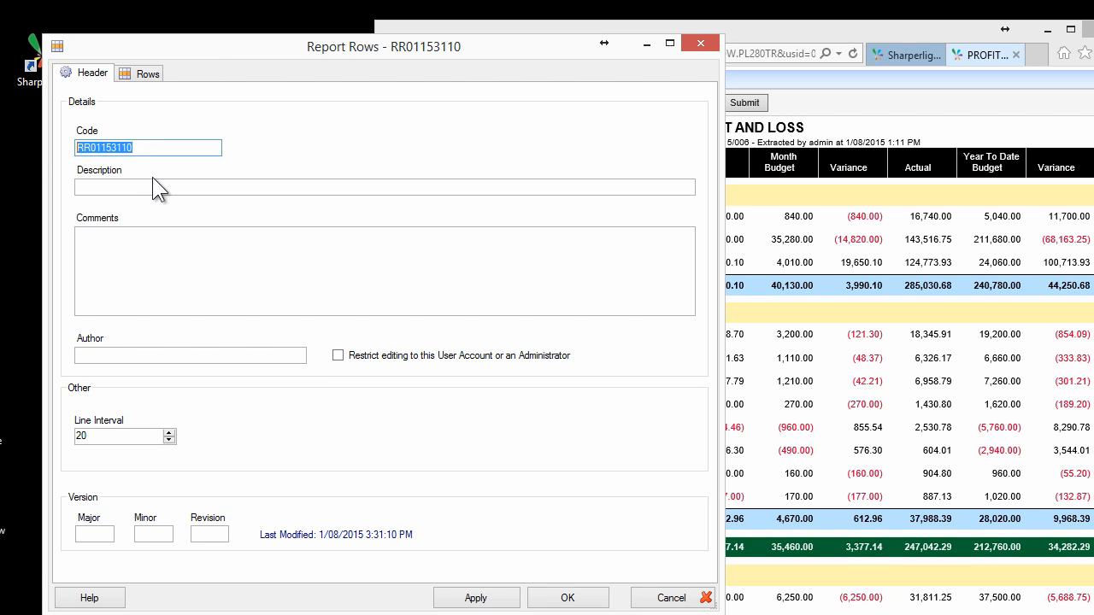
pyautogui.write('PL')
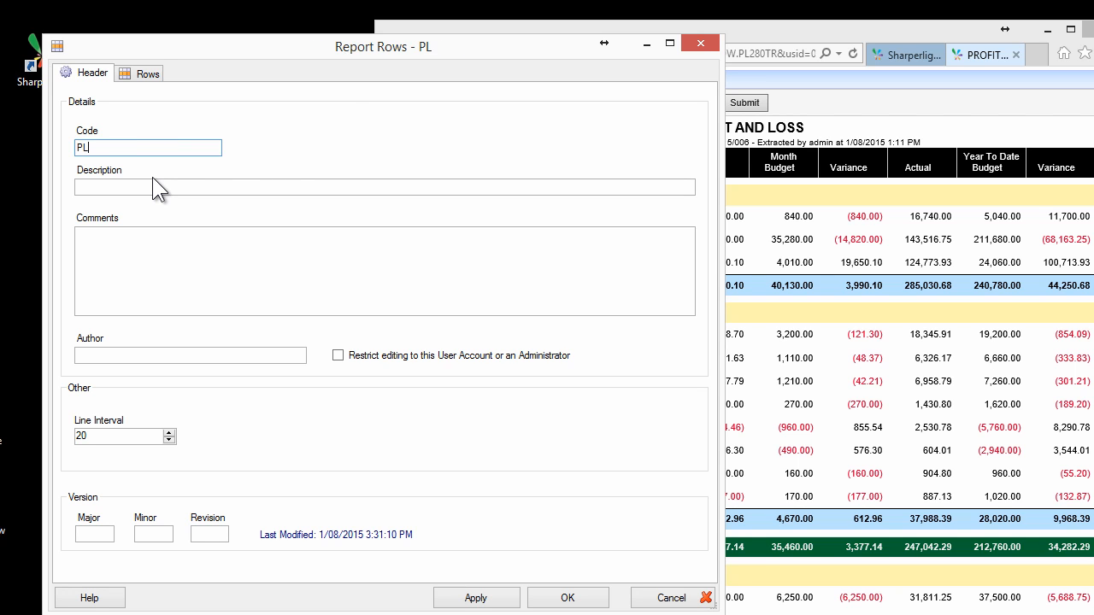
pyautogui.write('T7')
pyautogui.press('Tab')
pyautogui.write('PROFI')
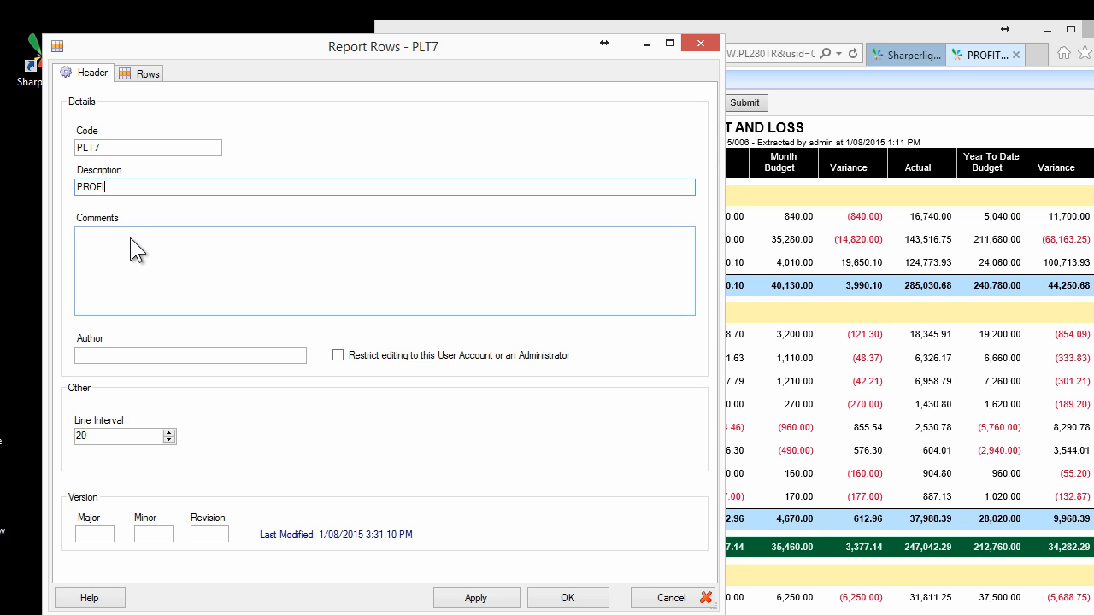
pyautogui.write('T AND LOSS')
pyautogui.click(128, 259)
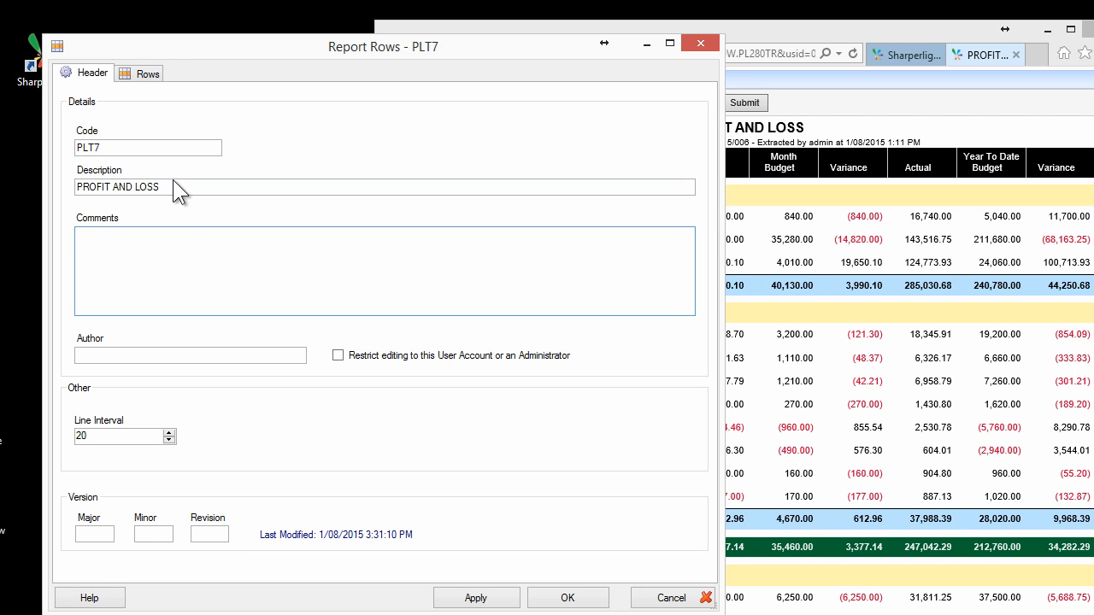
pyautogui.click(112, 434)
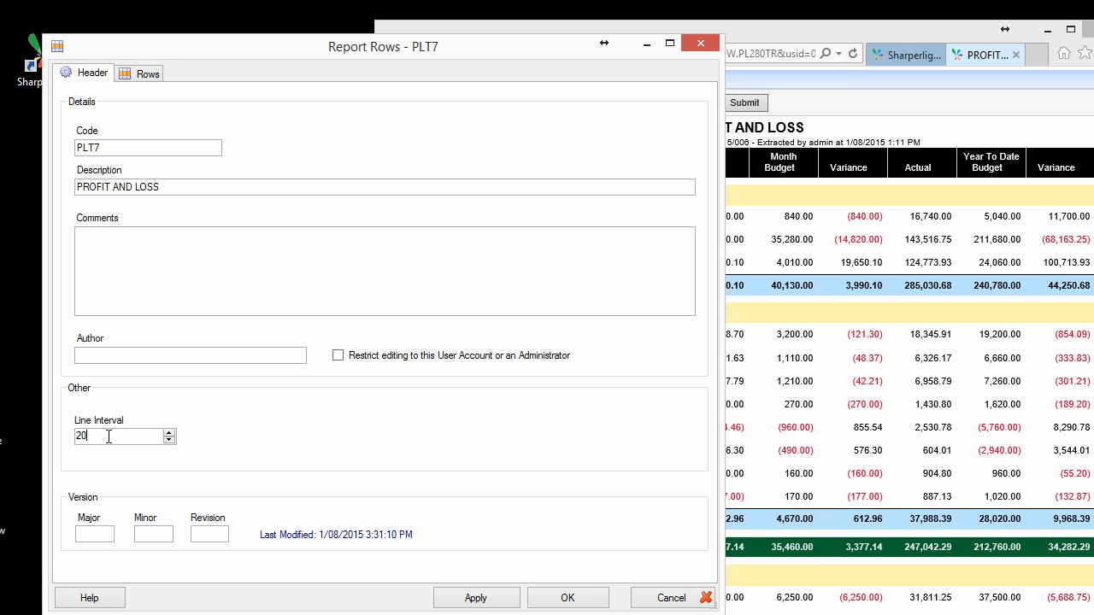
# - Add the first line to the PLT7 rows and select it
pyautogui.click(150, 76)
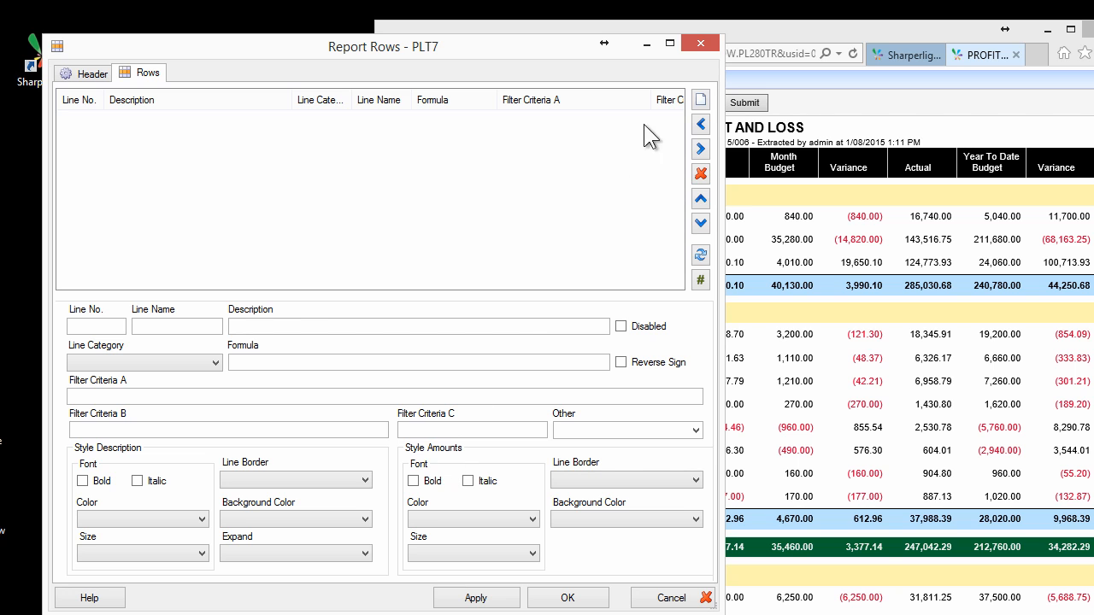
pyautogui.click(702, 105)
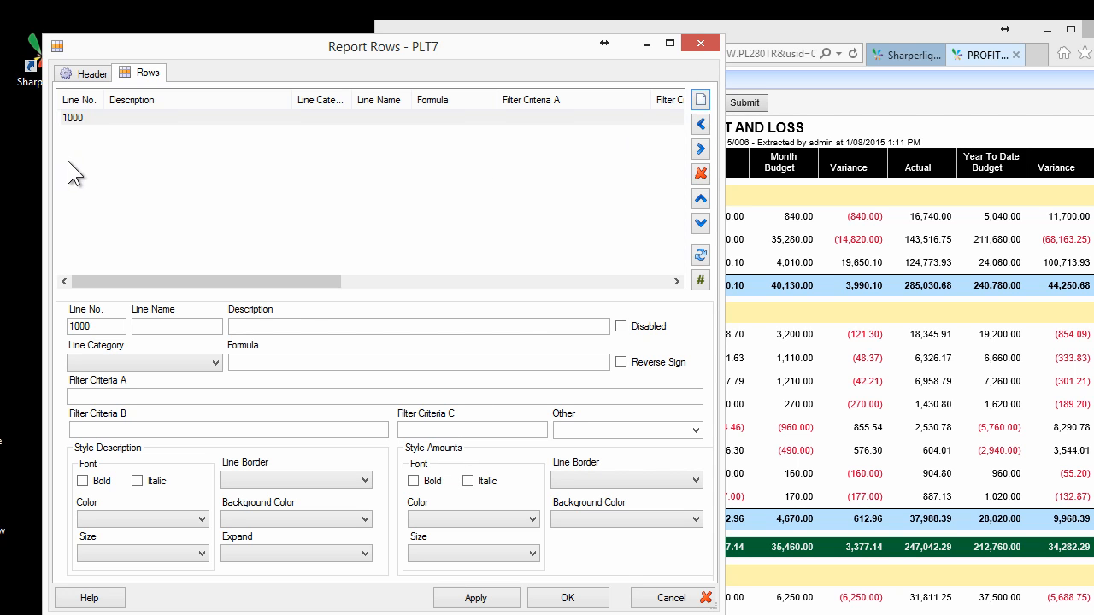
pyautogui.click(102, 119)
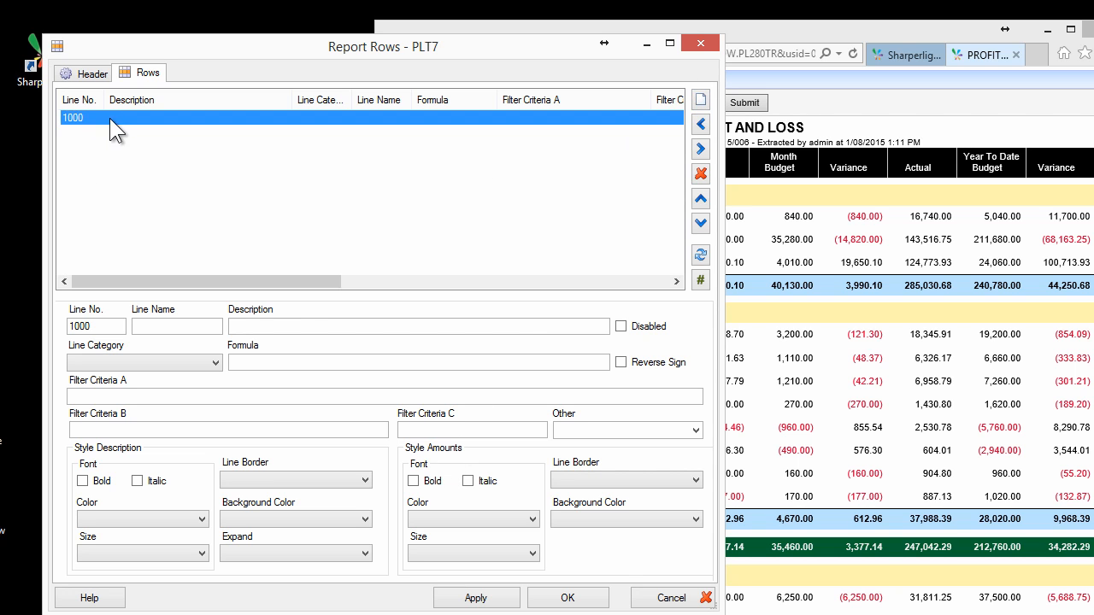
# - Copy the Revenue heading from the web report into the first line's description and set its line category to HEADER
pyautogui.click(274, 326)
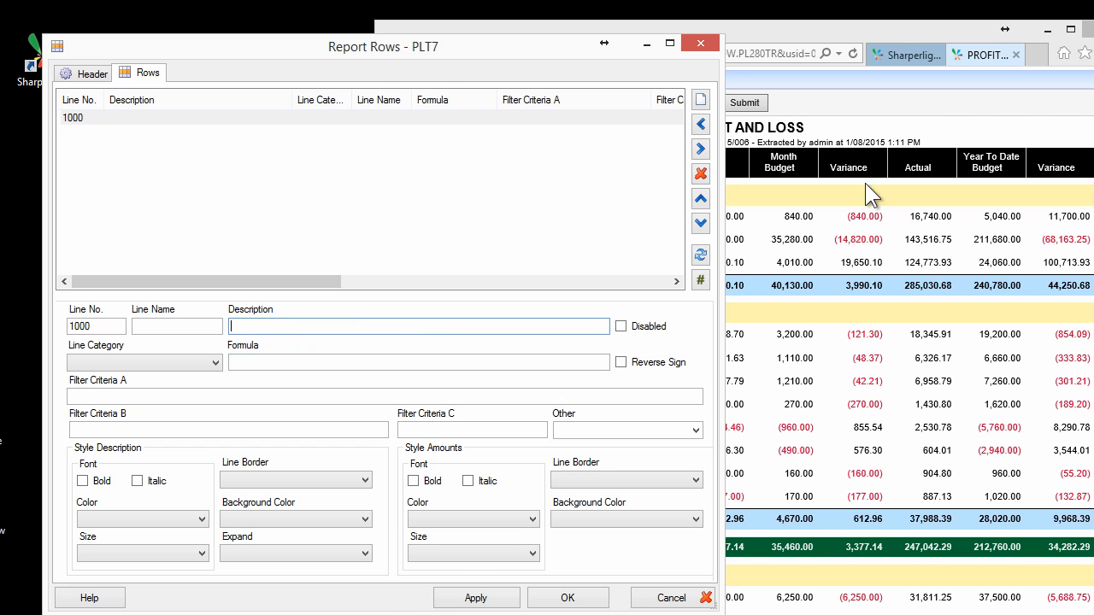
pyautogui.click(933, 116)
pyautogui.doubleClick(401, 195)
pyautogui.hotkey('ctrl', 'c')
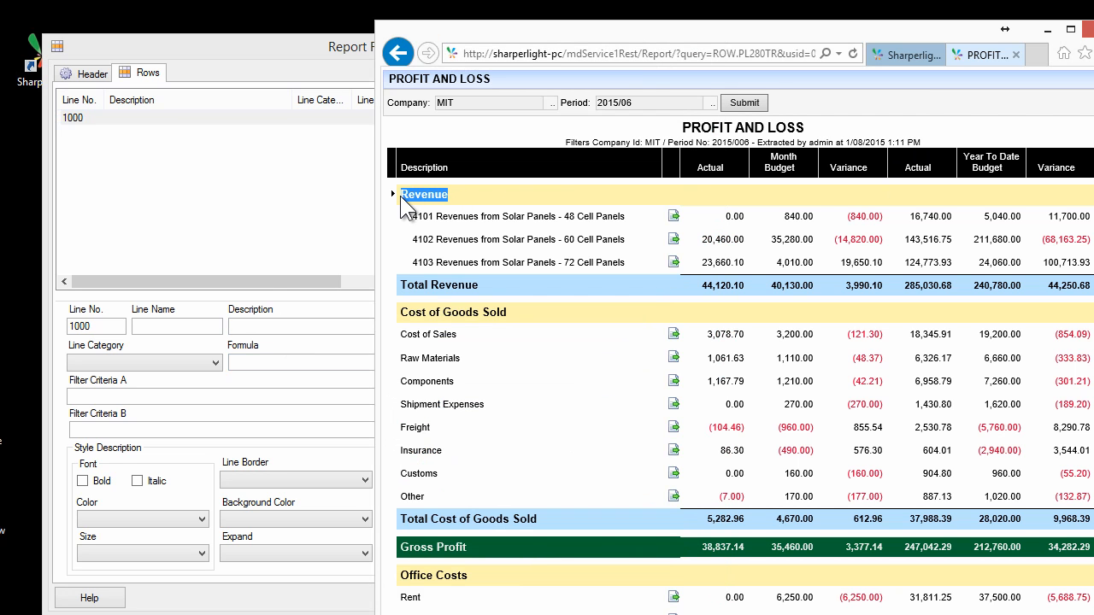
pyautogui.click(244, 326)
pyautogui.hotkey('ctrl', 'v')
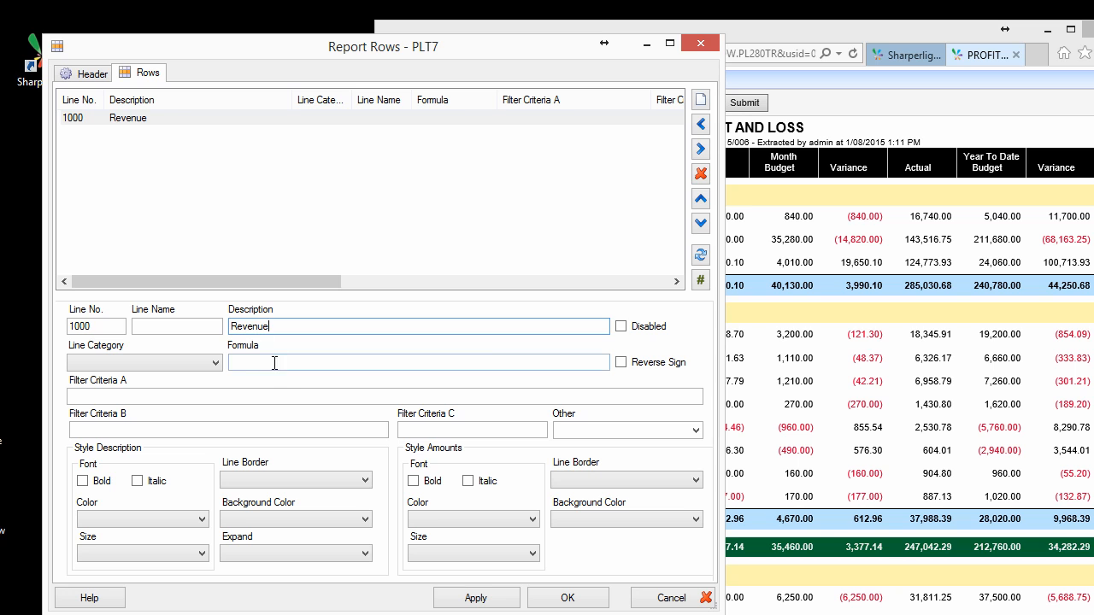
pyautogui.click(178, 365)
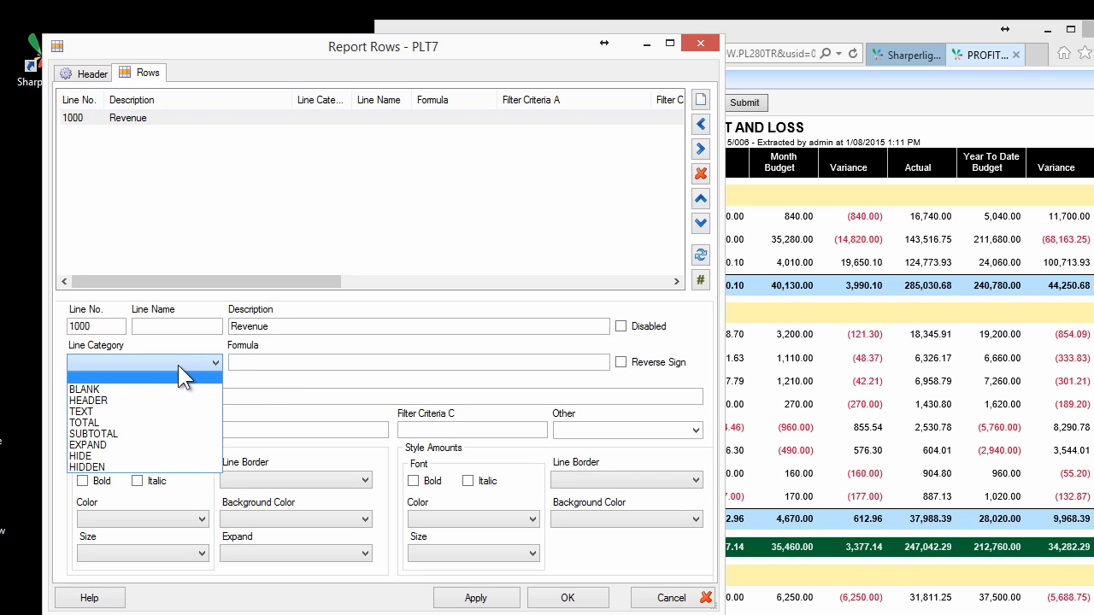
pyautogui.click(149, 400)
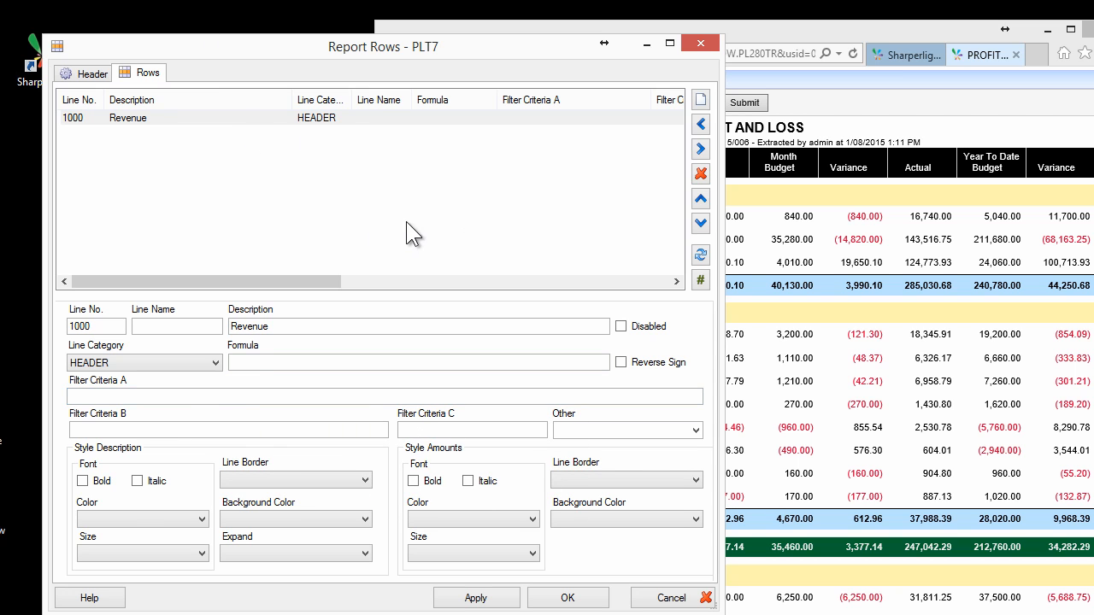
# - Check the revenue section of the web report, then add a second line with the line category EXPAND
pyautogui.click(903, 236)
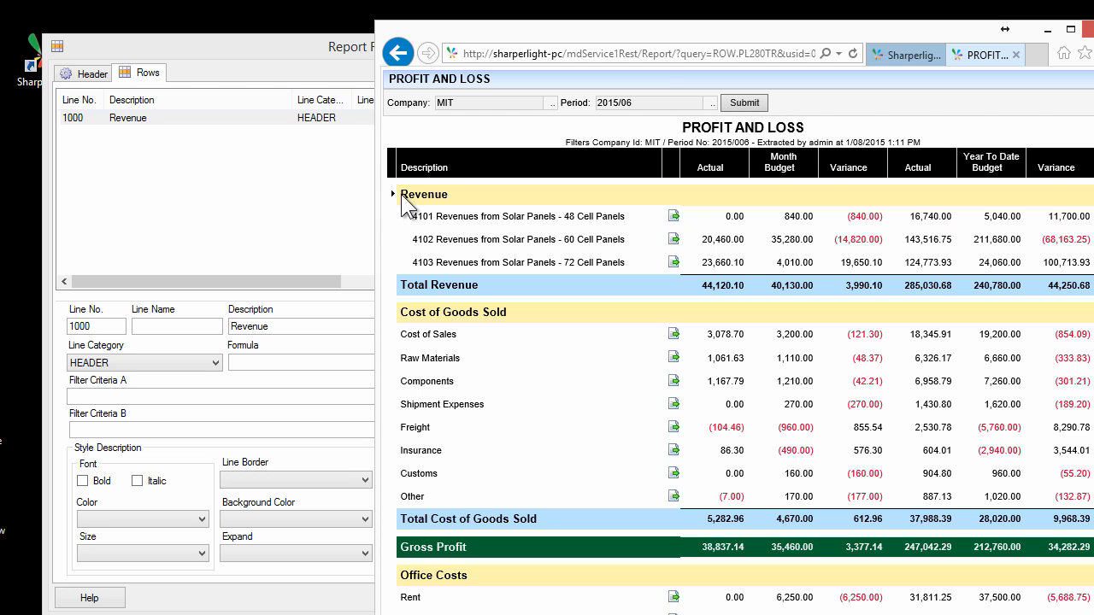
pyautogui.scroll(-2, 401, 270)
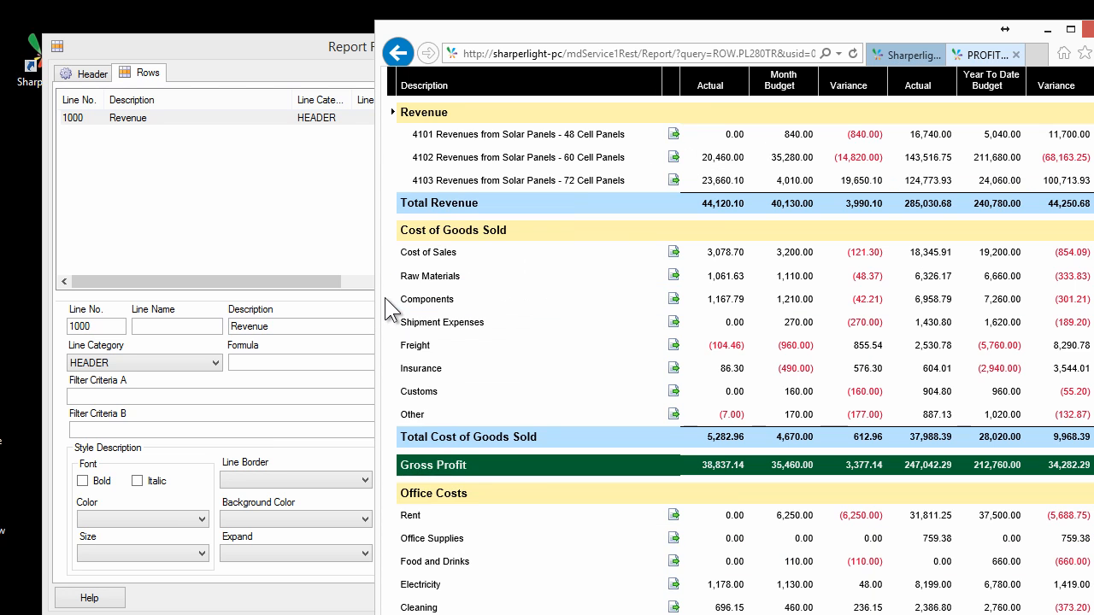
pyautogui.click(274, 151)
pyautogui.click(699, 100)
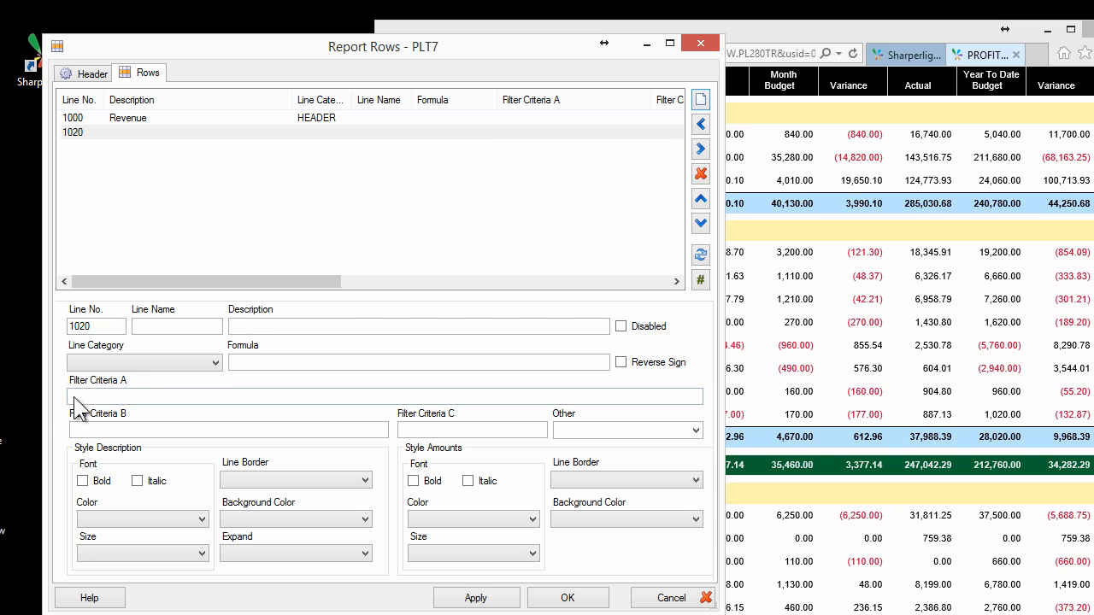
pyautogui.click(138, 363)
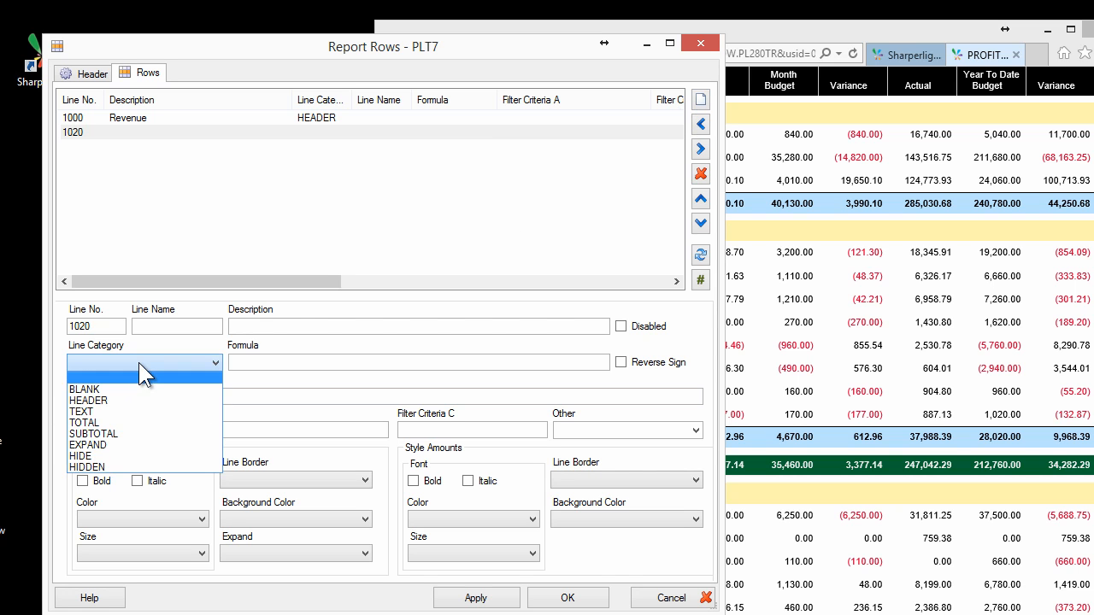
pyautogui.click(114, 443)
pyautogui.click(266, 360)
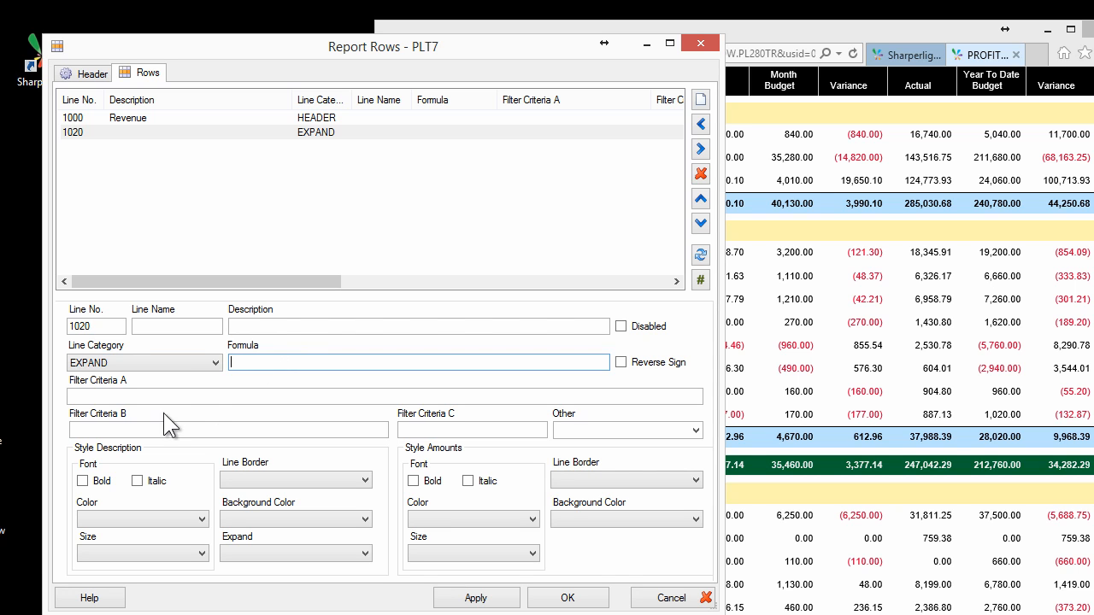
# - Set Filter Criteria A of line 1020 to the account range <<4101..4103
pyautogui.click(100, 397)
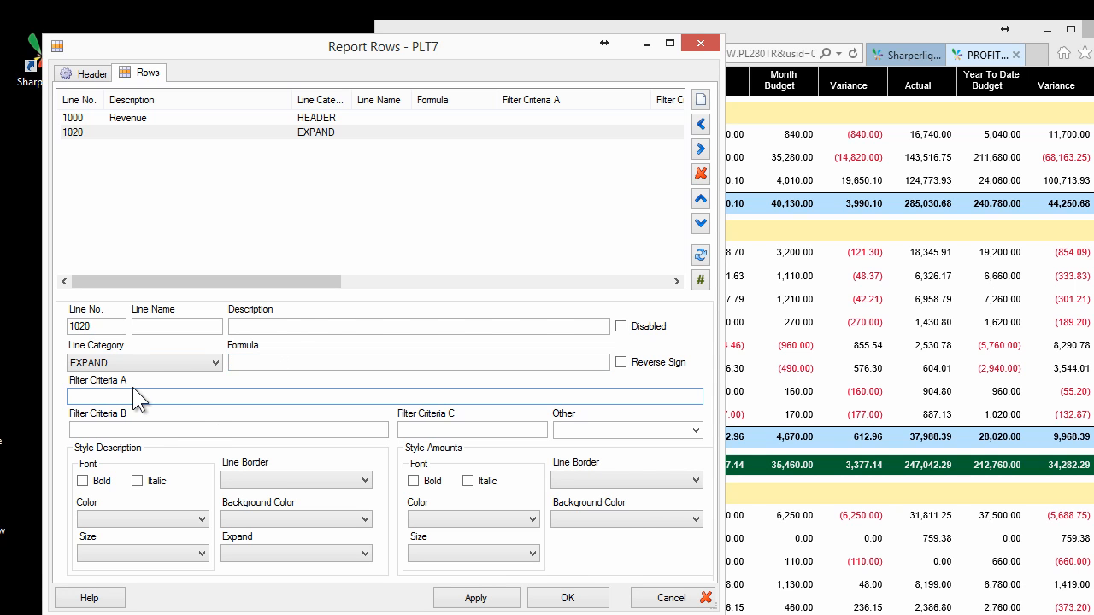
pyautogui.write('<<4101..4103')
pyautogui.click(279, 361)
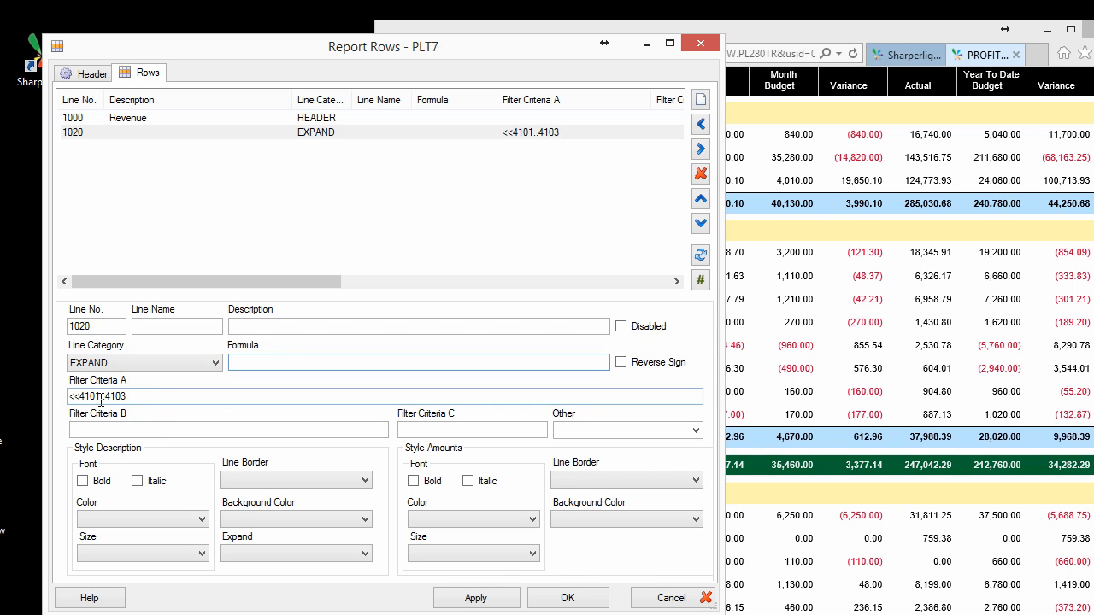
pyautogui.moveTo(151, 399)
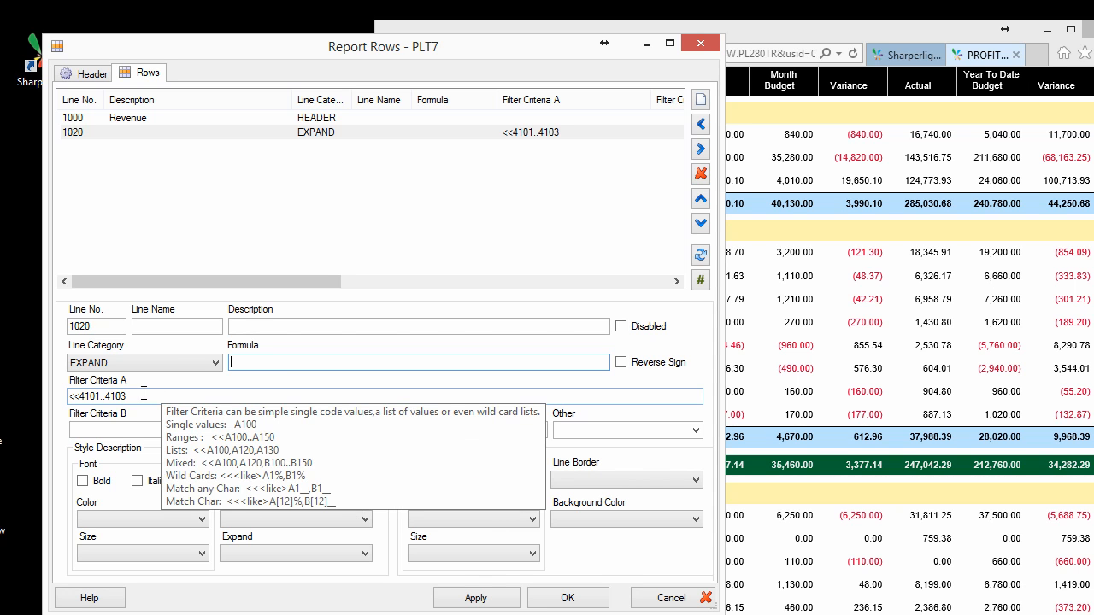
# - Set the description of line 1020 to {Indent} {Code} {Description}
pyautogui.click(259, 326)
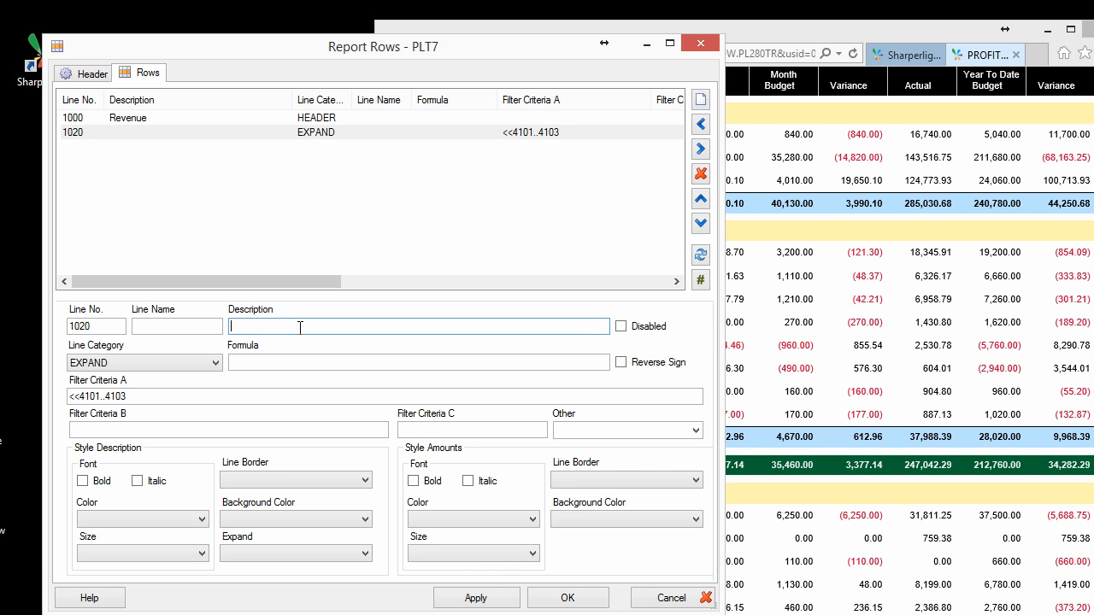
pyautogui.write('{Code} {Description}')
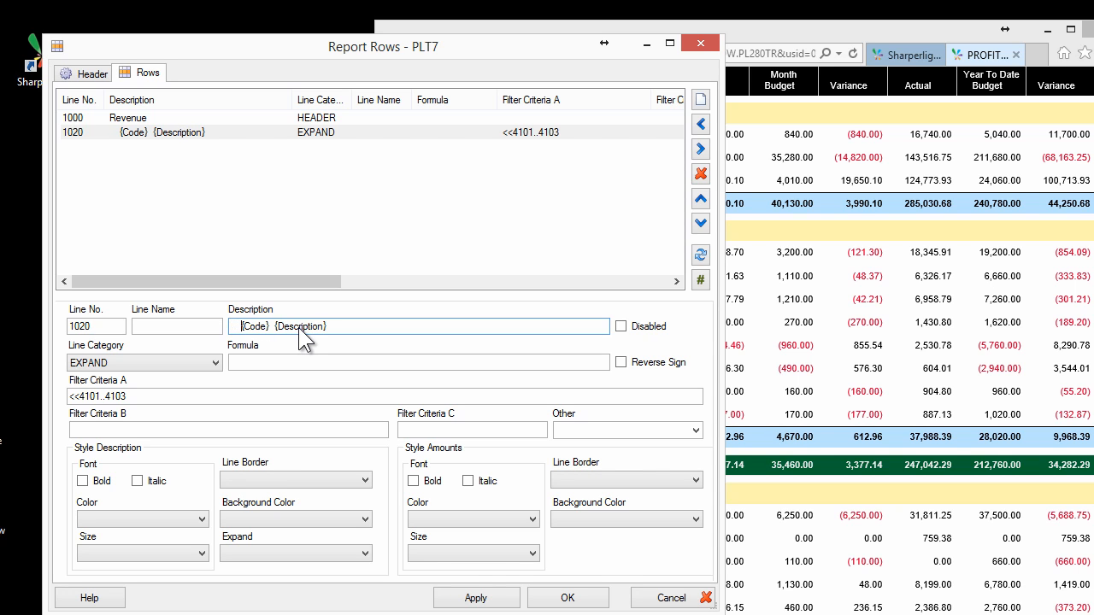
pyautogui.hotkey('shift', 'Left')
pyautogui.hotkey('shift', 'Left')
pyautogui.hotkey('shift', 'Left')
pyautogui.hotkey('shift', 'Left')
pyautogui.write('{Ind')
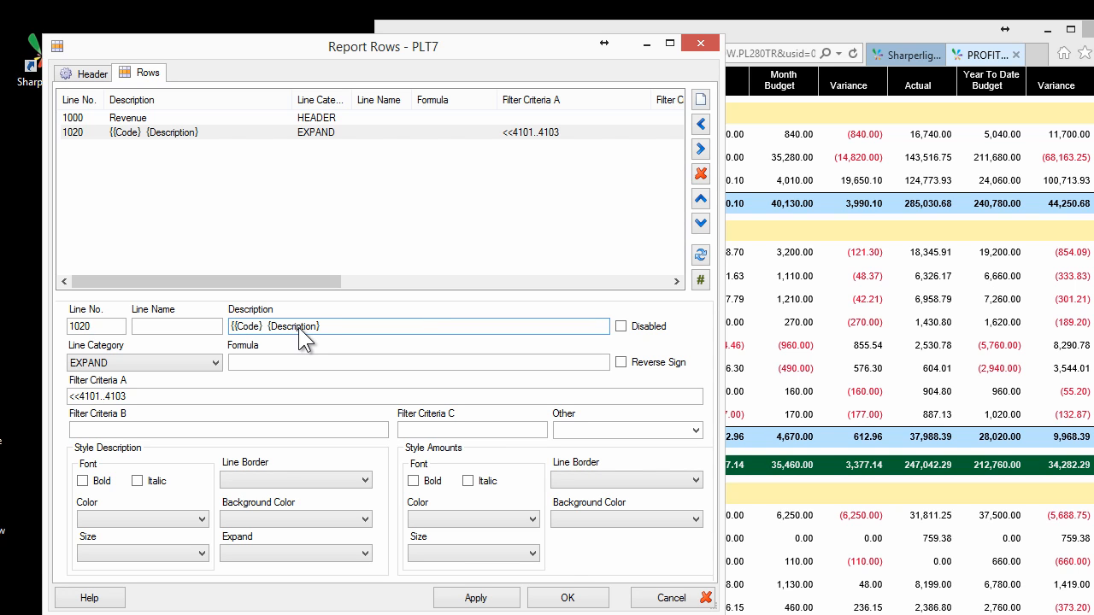
pyautogui.write('ent} {Code')
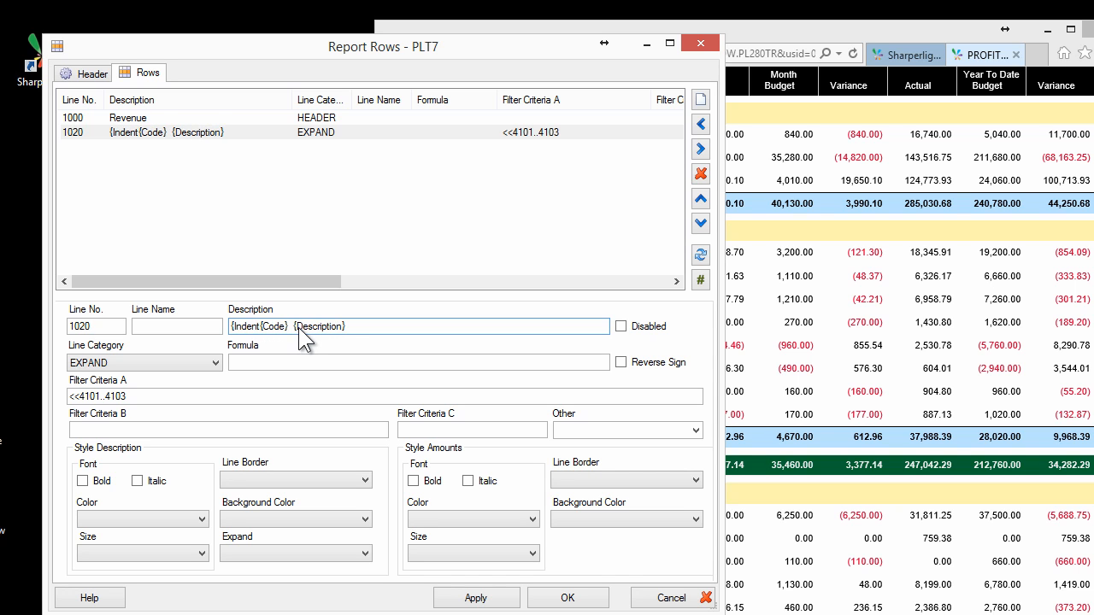
pyautogui.write('}')
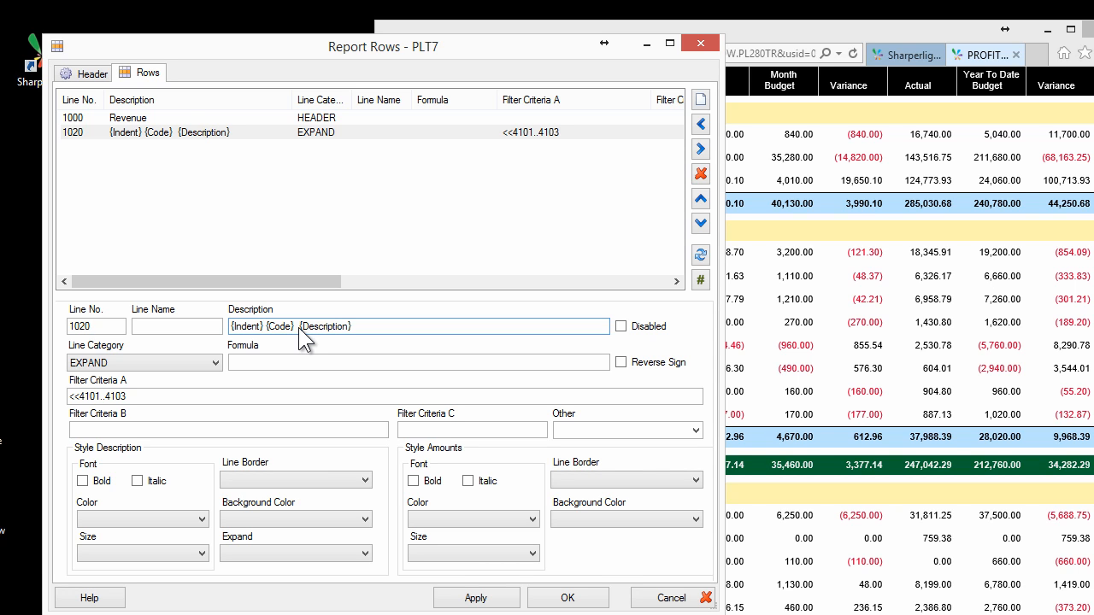
pyautogui.click(172, 119)
pyautogui.click(173, 133)
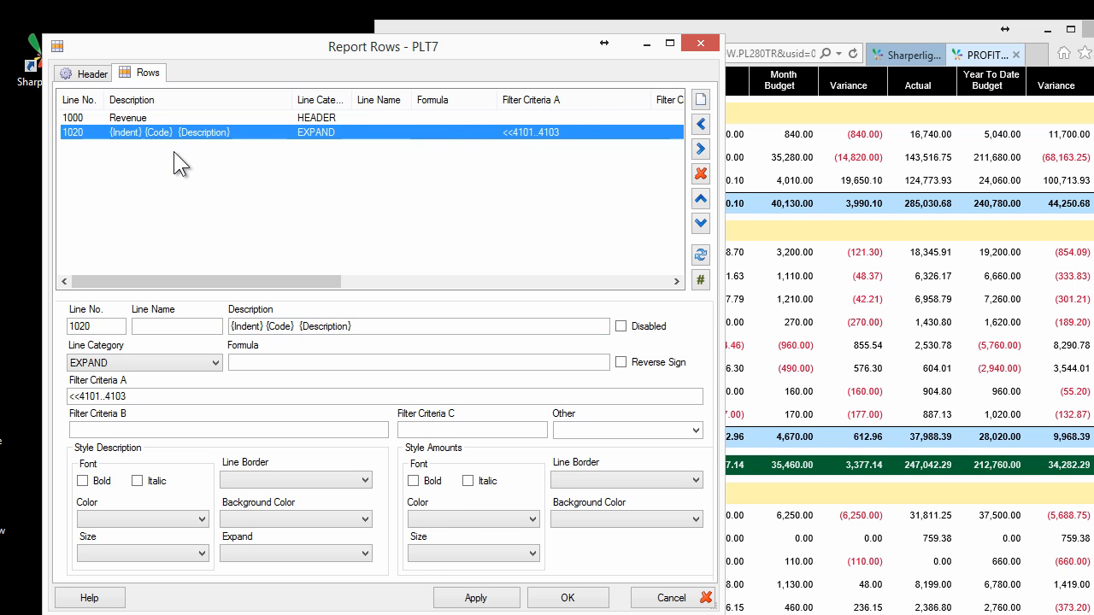
# - Add a new report line and use the report's Total Revenue heading as its description
pyautogui.click(771, 183)
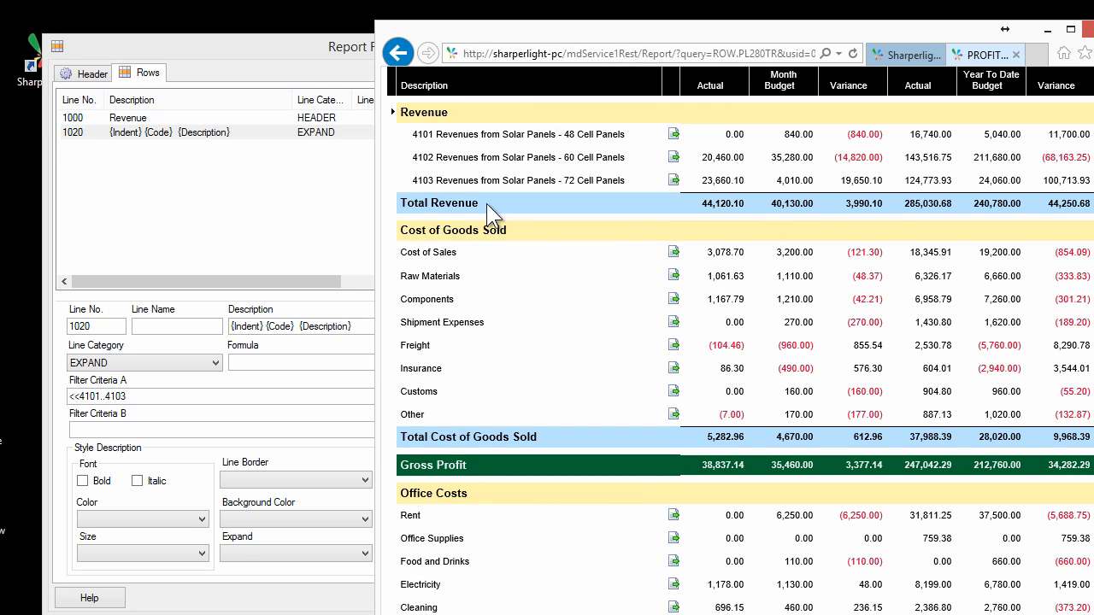
pyautogui.moveTo(486, 203); pyautogui.dragTo(403, 202)
pyautogui.hotkey('ctrl', 'c')
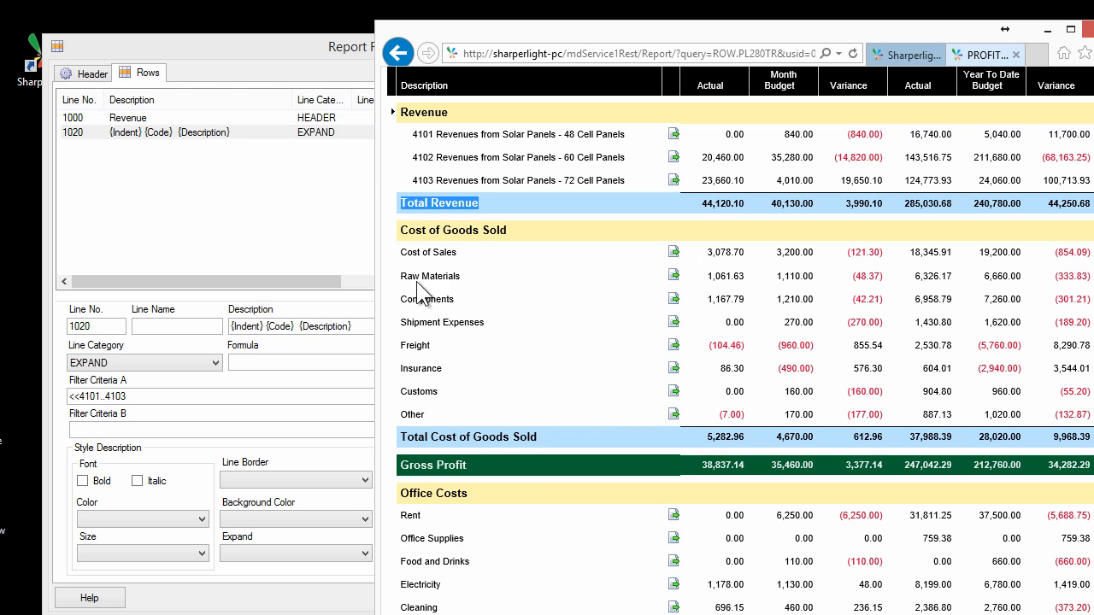
pyautogui.click(347, 225)
pyautogui.click(699, 102)
pyautogui.click(131, 147)
pyautogui.click(267, 328)
pyautogui.hotkey('ctrl', 'v')
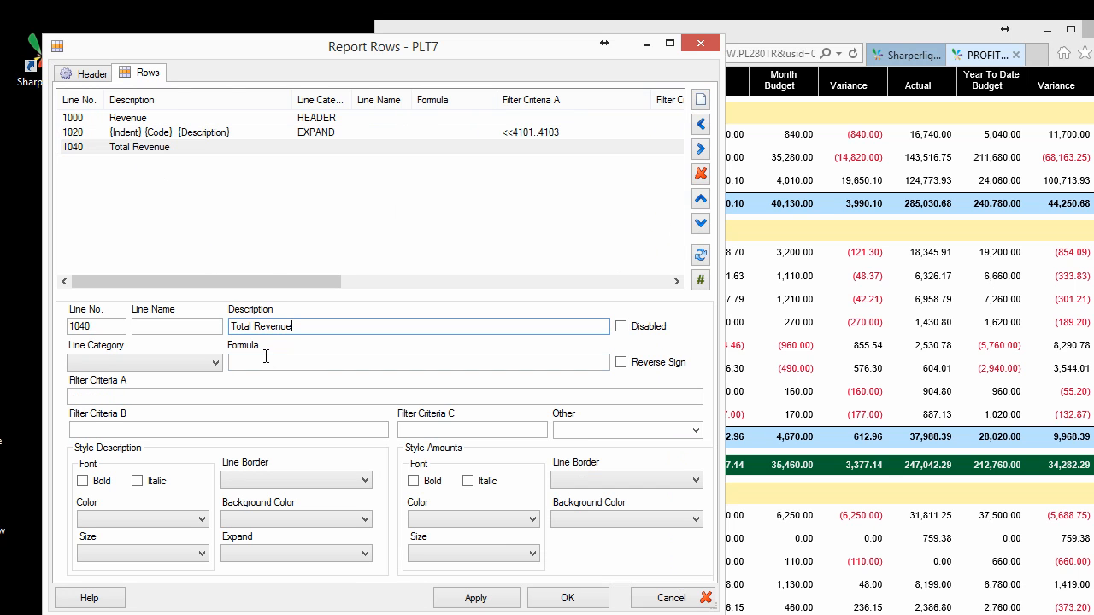
# - Set the line category of the Total Revenue line to TOTAL
pyautogui.click(177, 362)
pyautogui.click(157, 420)
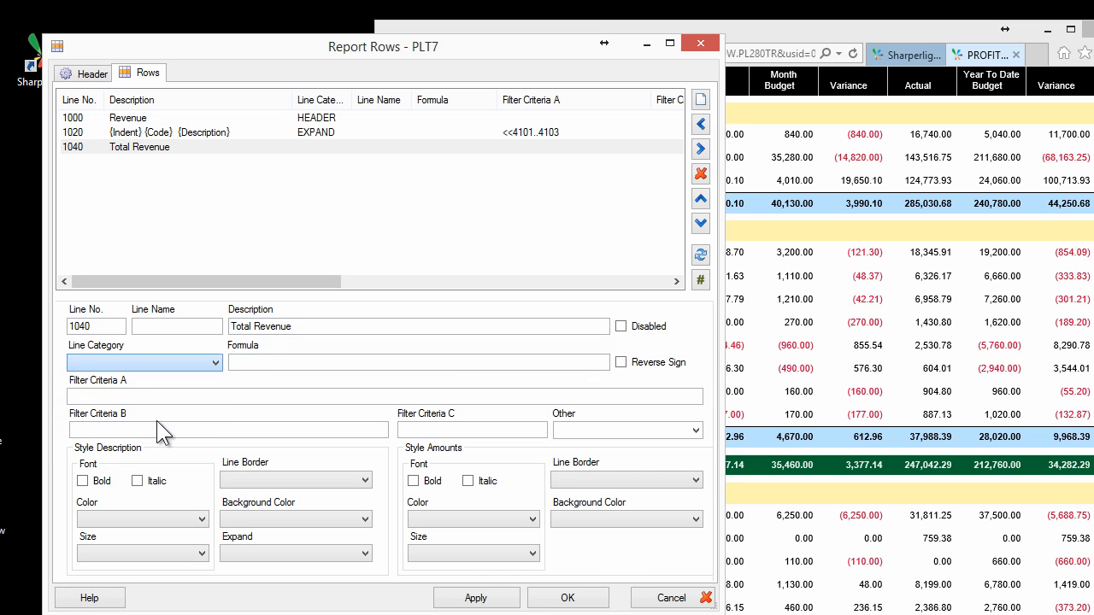
pyautogui.click(265, 359)
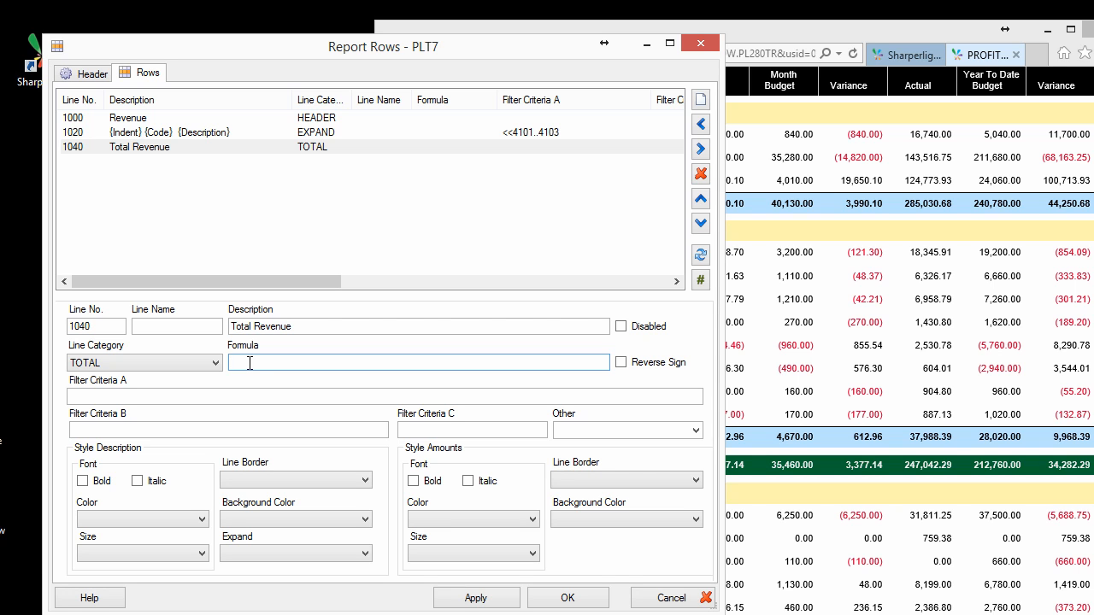
pyautogui.click(539, 119)
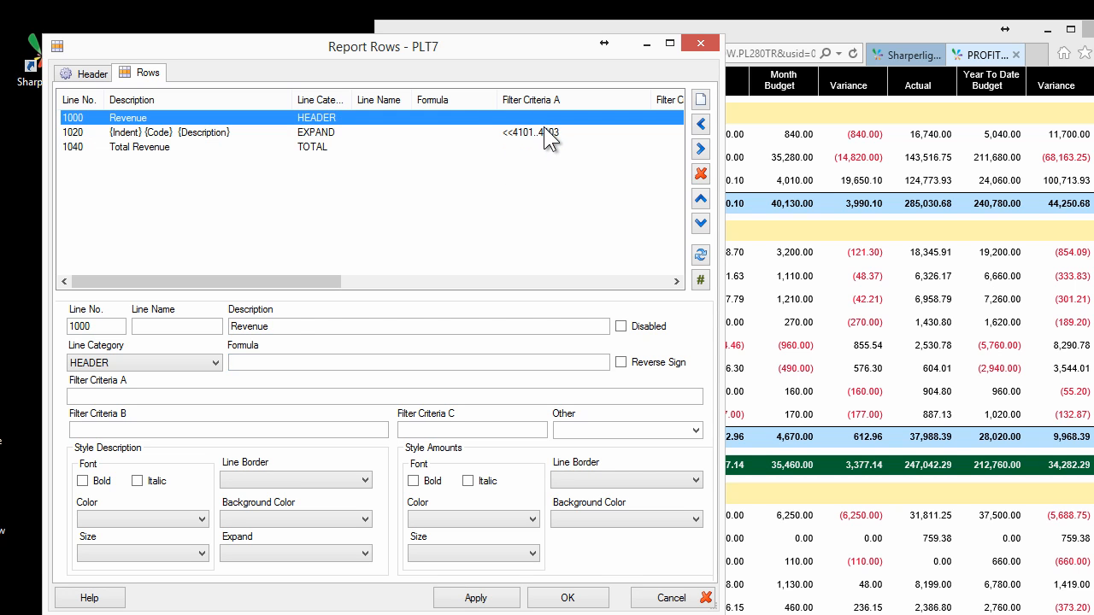
pyautogui.click(541, 146)
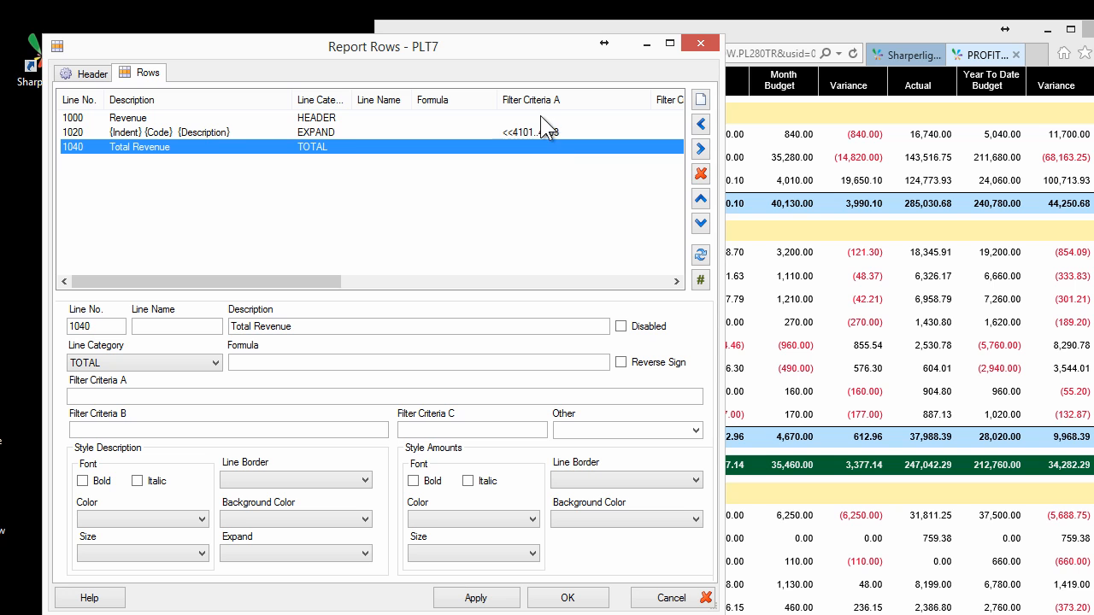
pyautogui.click(262, 364)
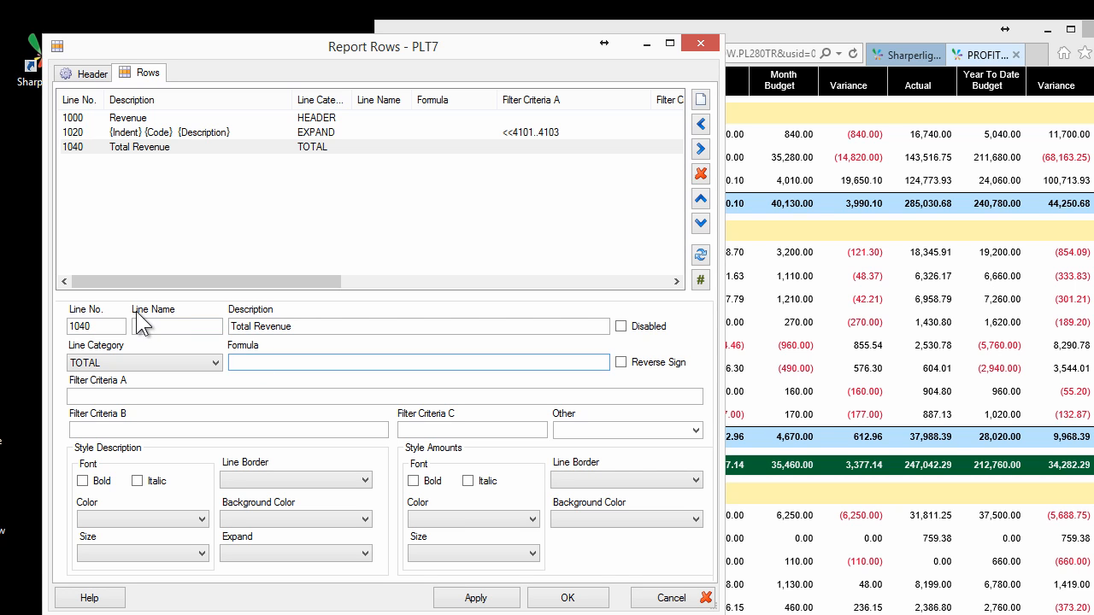
# - Give the Total Revenue line the line name SALES
pyautogui.click(155, 327)
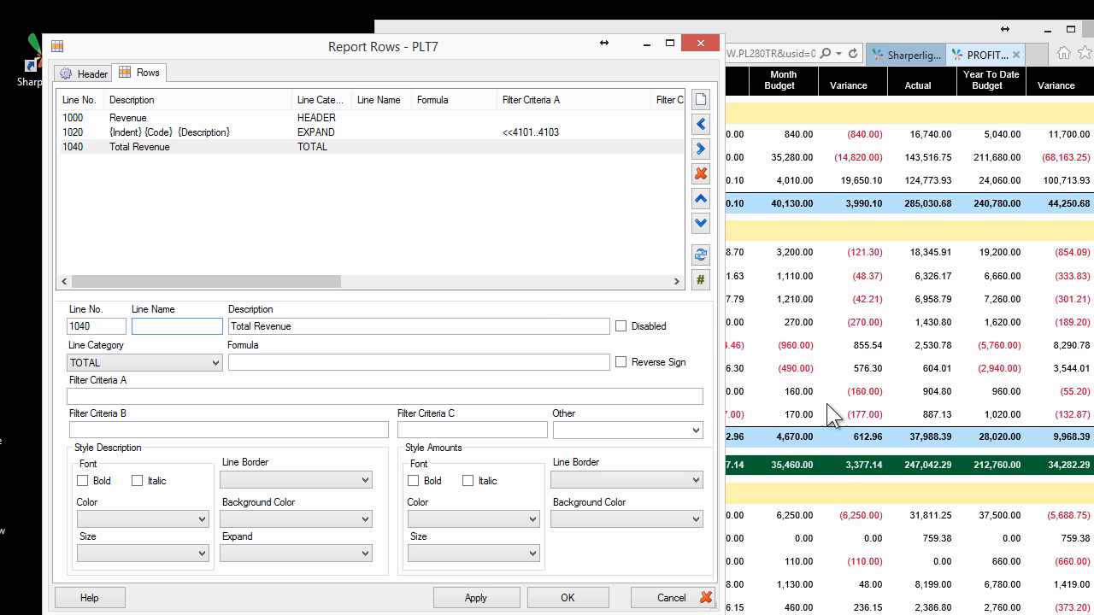
pyautogui.click(833, 471)
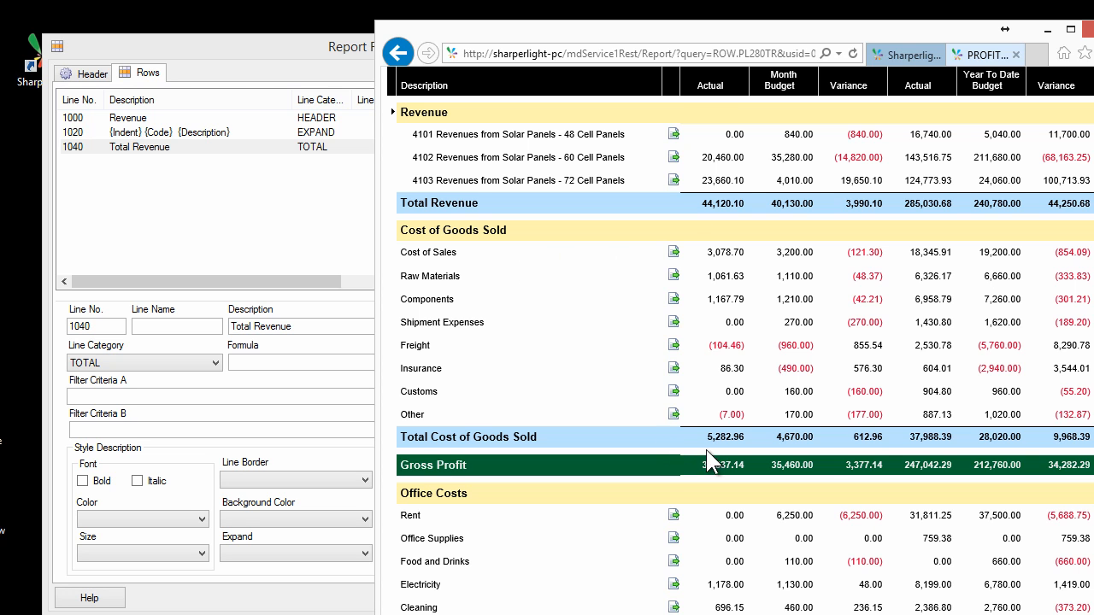
pyautogui.click(174, 328)
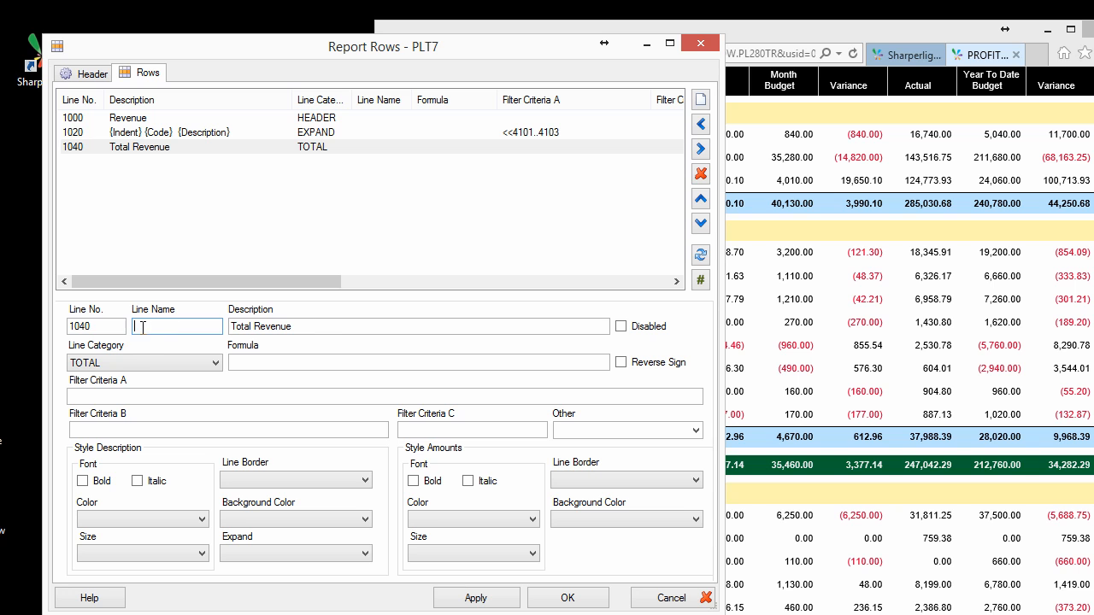
pyautogui.doubleClick(90, 329)
pyautogui.click(169, 323)
pyautogui.write('SALES')
pyautogui.press('Return')
# - Add a new line described as Cost of Goods Sold with the line category HEADER
pyautogui.click(699, 100)
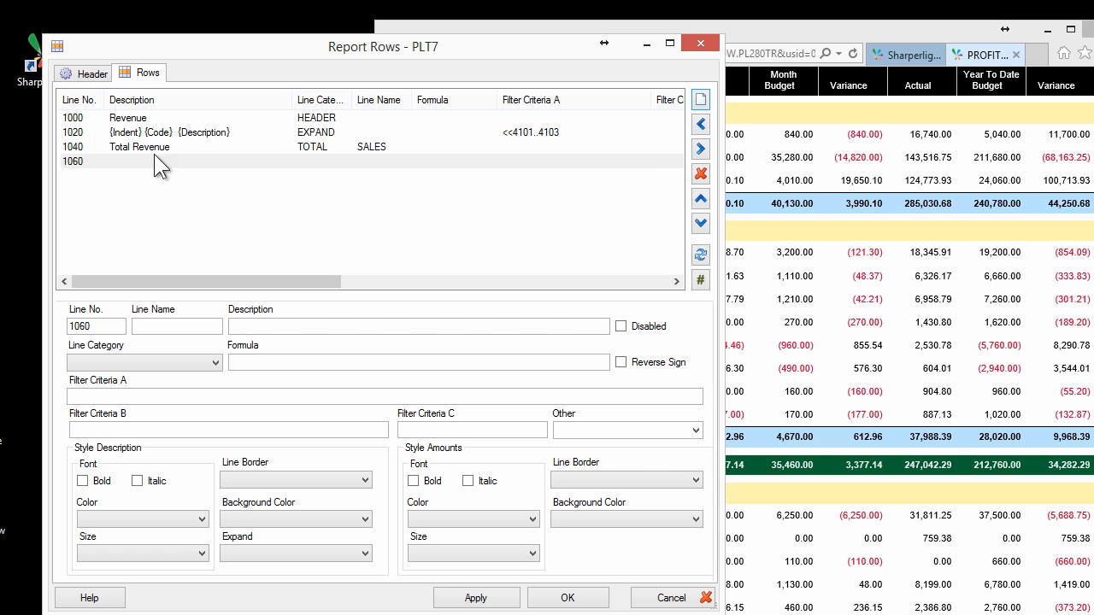
pyautogui.click(134, 164)
pyautogui.click(875, 241)
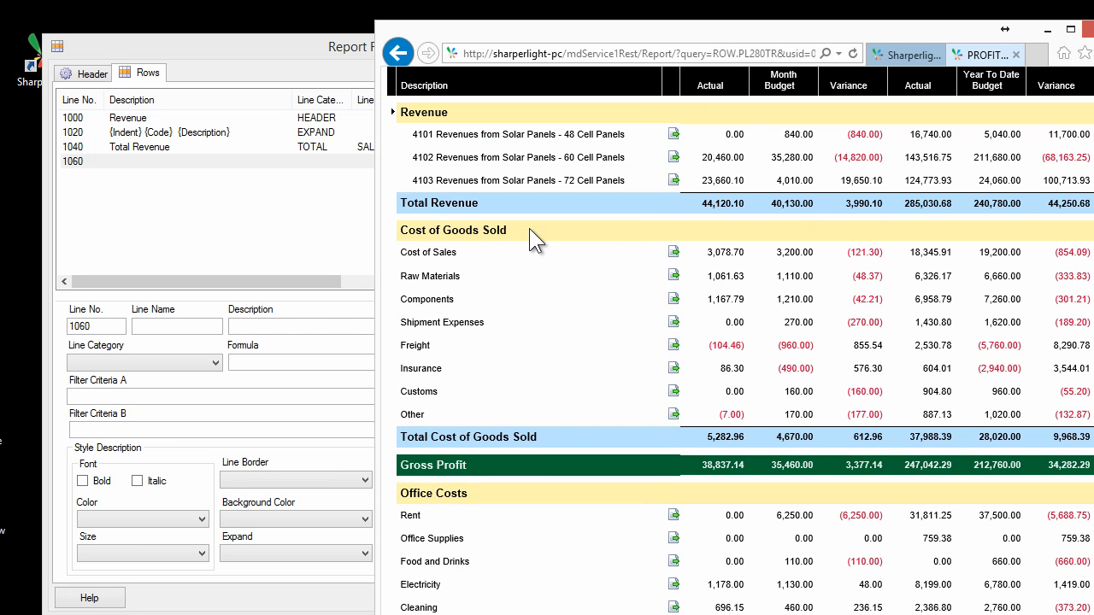
pyautogui.moveTo(513, 230); pyautogui.dragTo(409, 232)
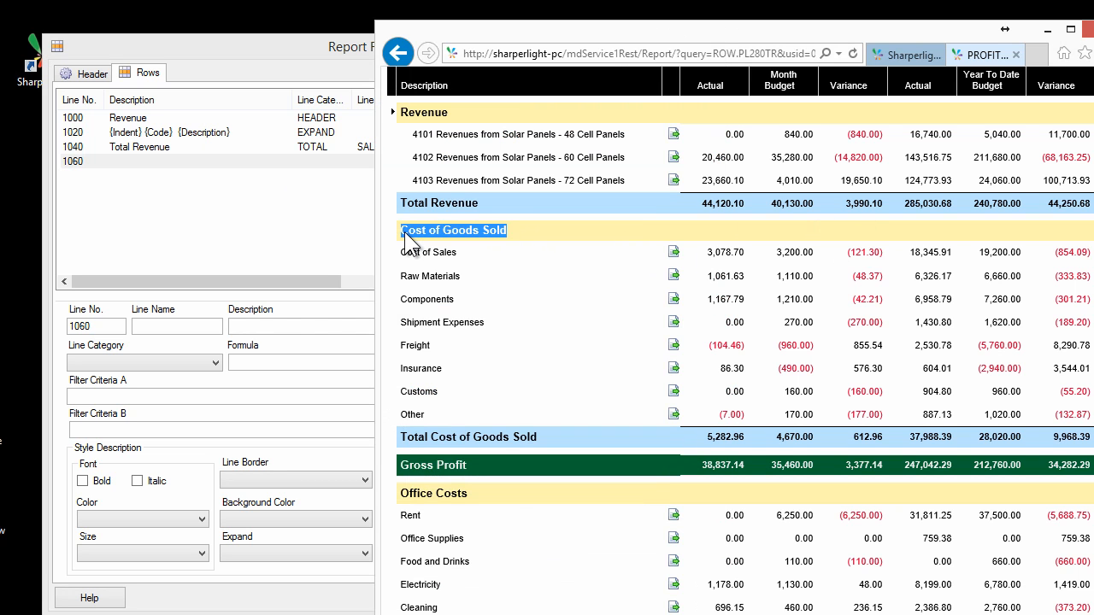
pyautogui.click(290, 327)
pyautogui.write('Cost of Goods Sold')
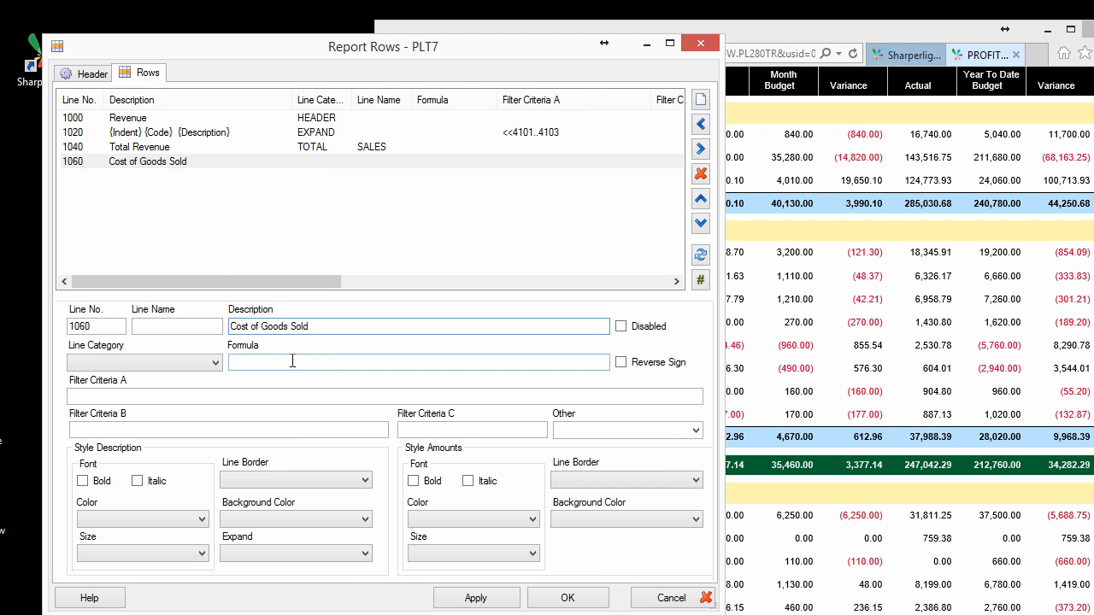
pyautogui.click(192, 365)
pyautogui.click(158, 400)
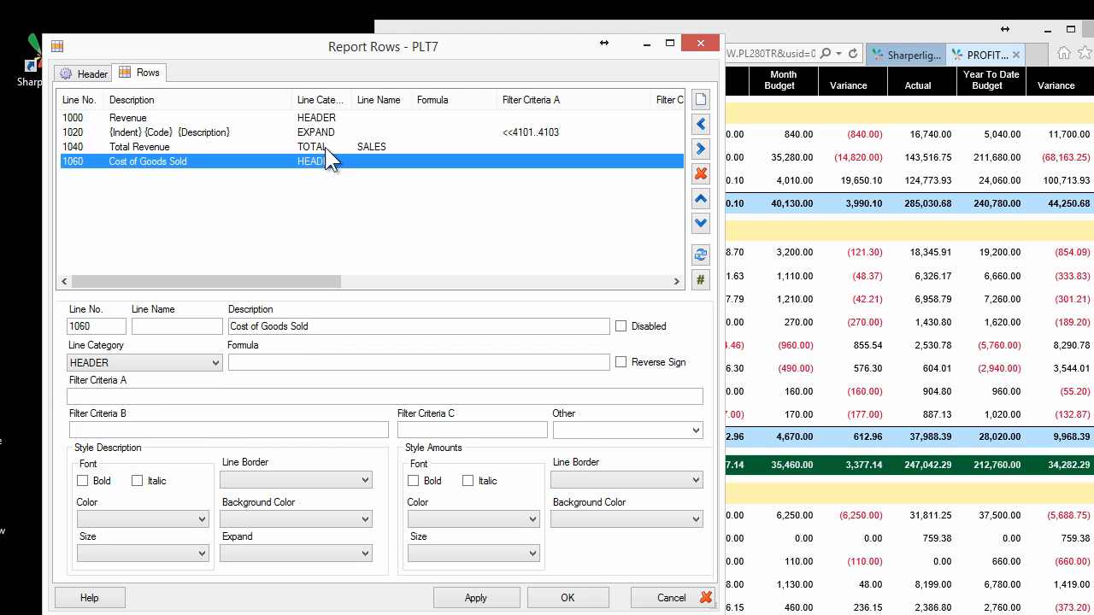
# - Add a new line with the report's Cost of Sales label as its description, leaving its line category blank
pyautogui.click(864, 252)
pyautogui.moveTo(458, 249); pyautogui.dragTo(399, 254)
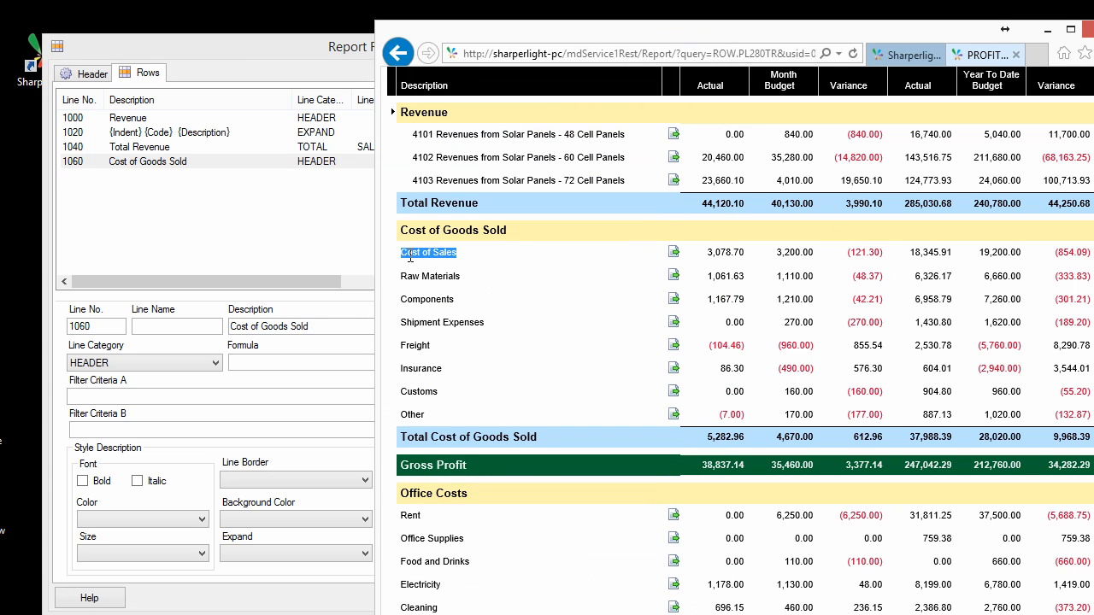
pyautogui.hotkey('alt', 'Tab')
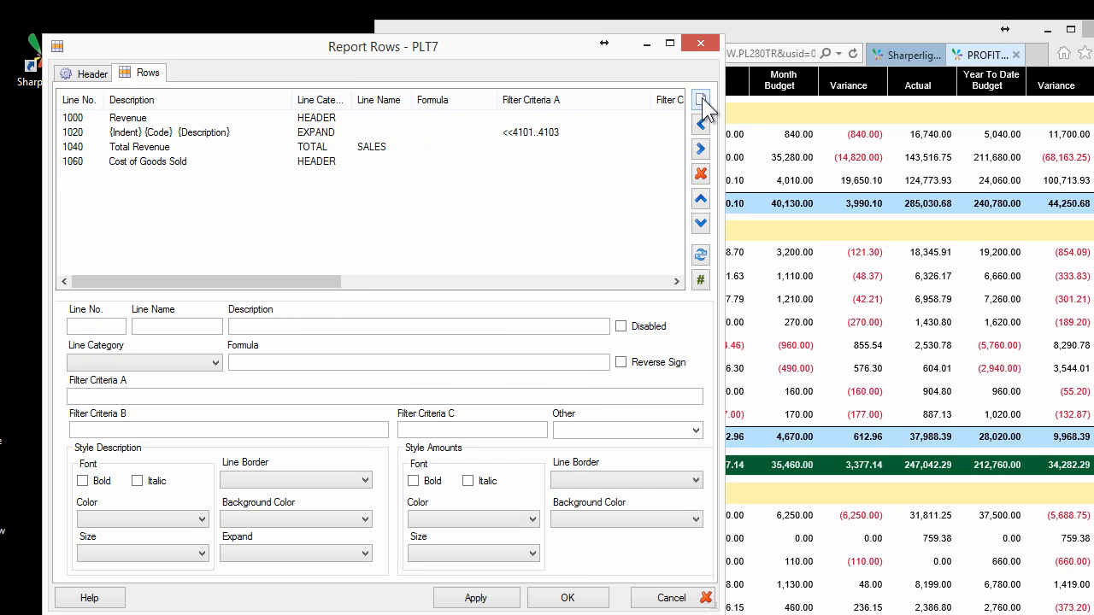
pyautogui.click(701, 101)
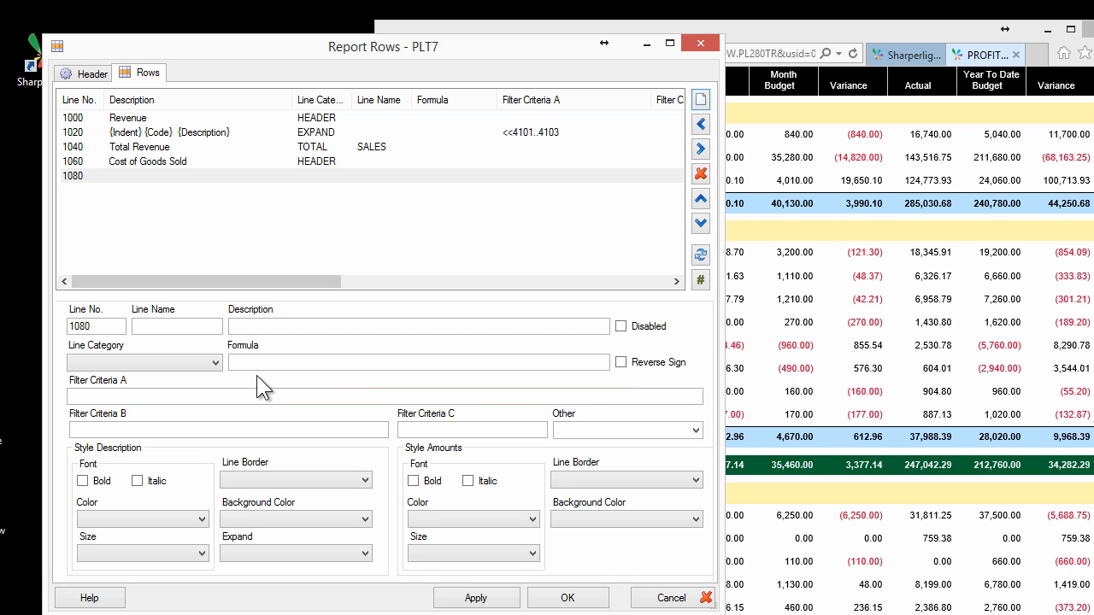
pyautogui.click(201, 362)
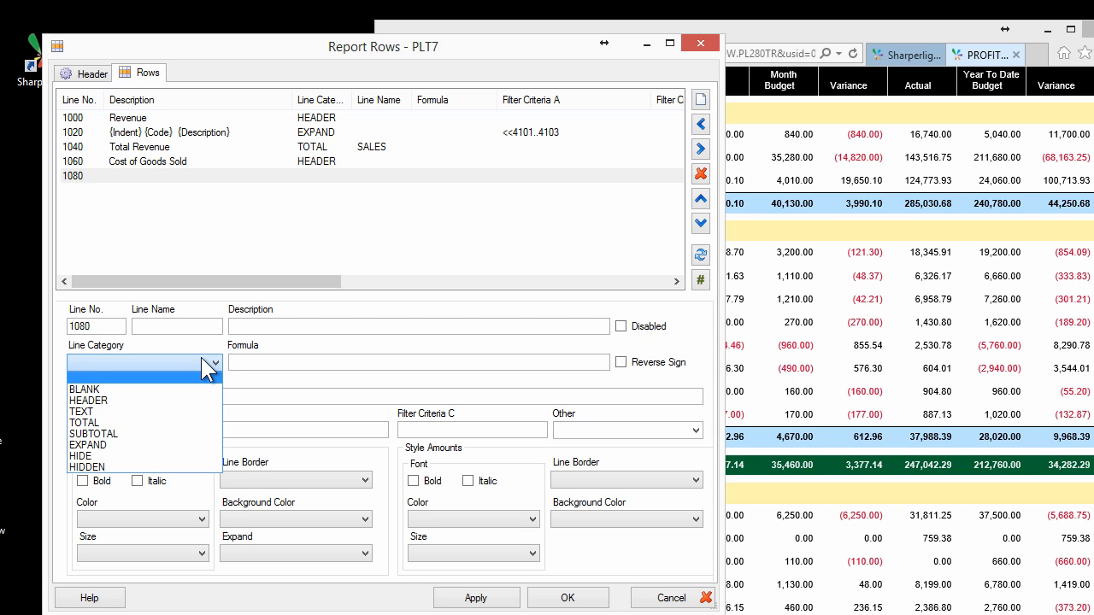
pyautogui.click(205, 366)
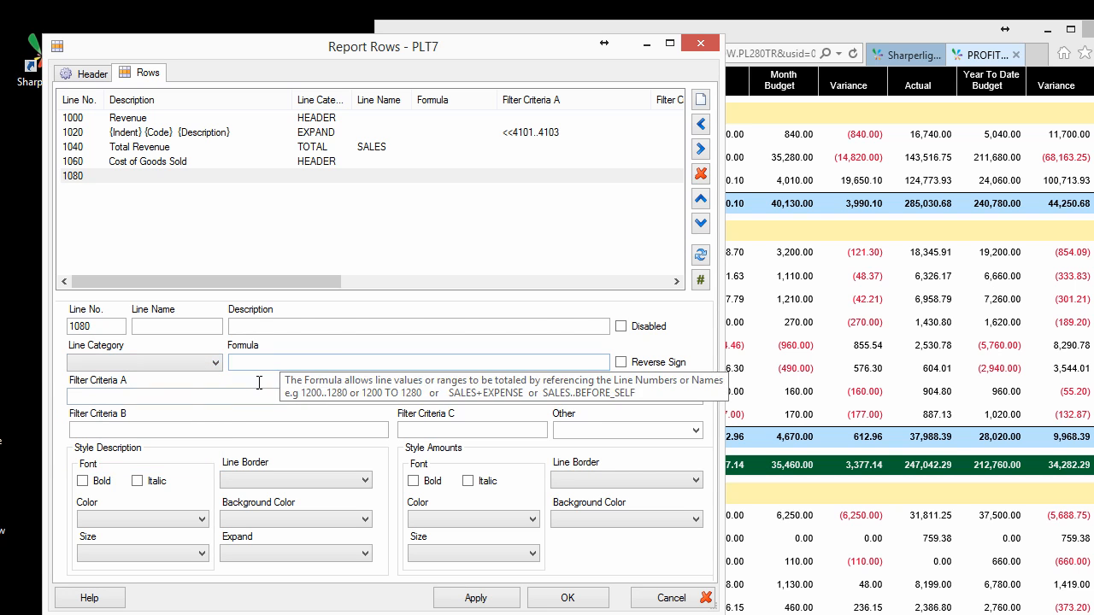
pyautogui.click(111, 397)
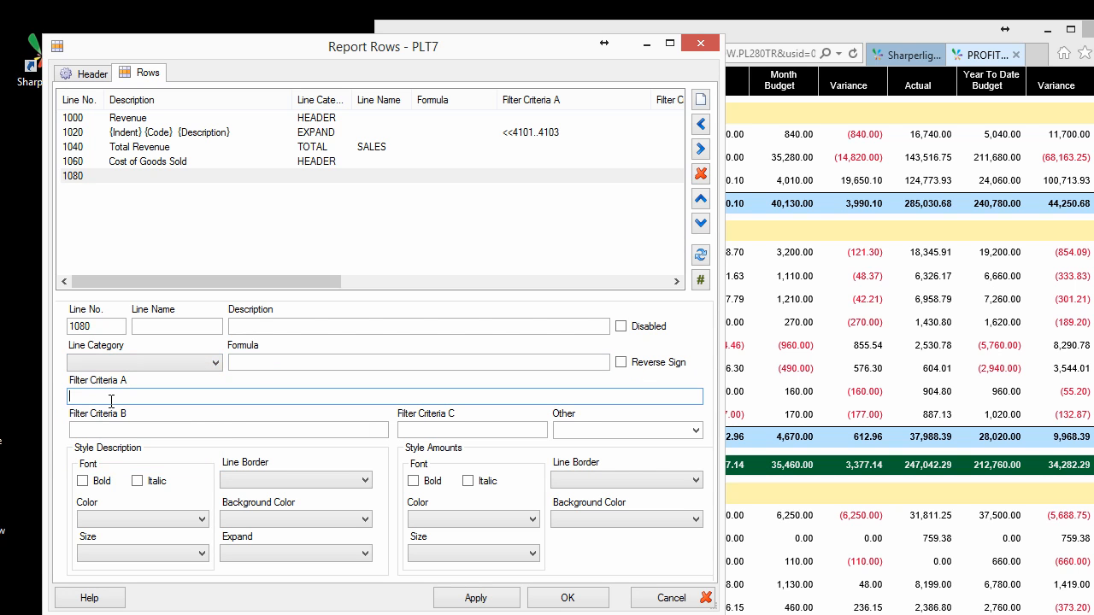
pyautogui.click(268, 326)
pyautogui.write('Cost of Sales')
# - Set Filter Criteria A of the Cost of Sales line to <<5101..5103
pyautogui.click(126, 397)
pyautogui.write('<<')
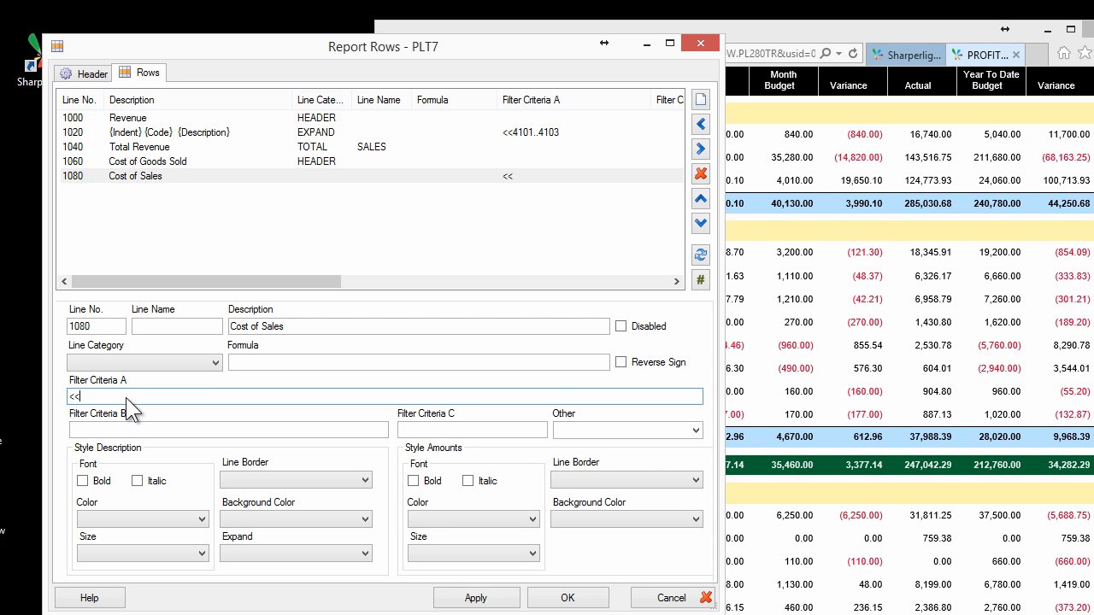
pyautogui.write('4')
pyautogui.press('BackSpace')
pyautogui.write('5101..5103')
# - Add a new line described as Raw Materials, copied from the report, with Filter Criteria A <<6111..60200
pyautogui.click(701, 99)
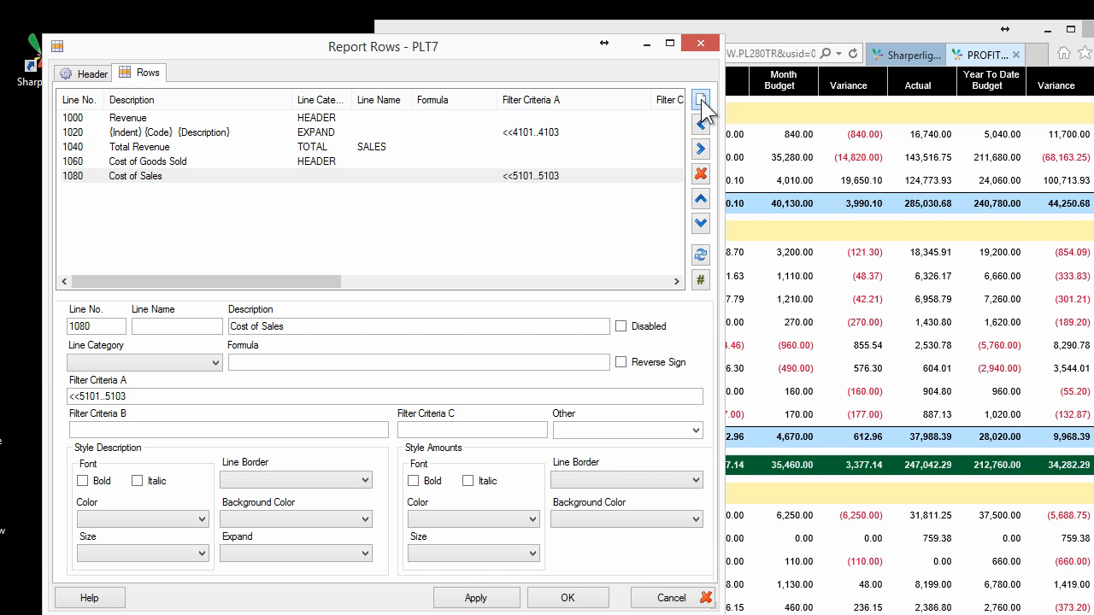
pyautogui.click(165, 191)
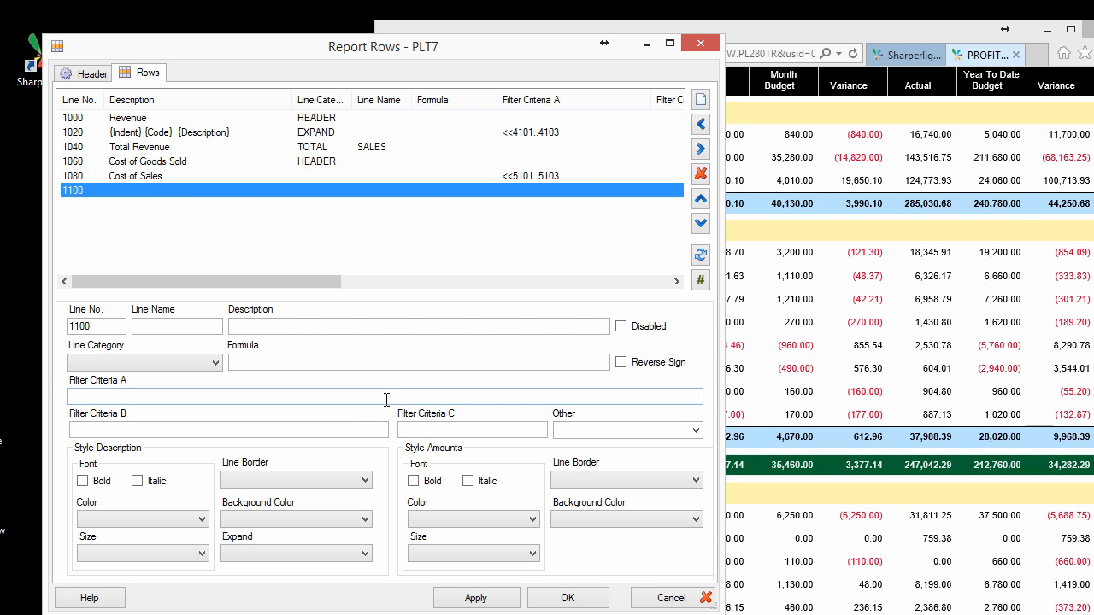
pyautogui.click(741, 400)
pyautogui.moveTo(463, 275); pyautogui.dragTo(391, 279)
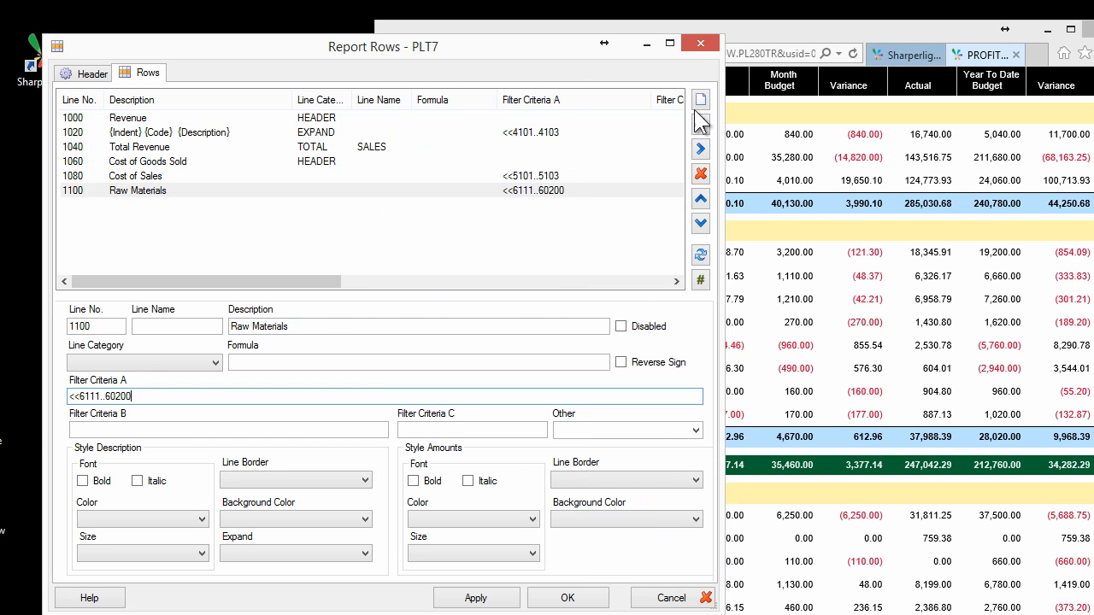
# - Add a new line described as Components, matching the report's label below Raw Materials
pyautogui.click(700, 101)
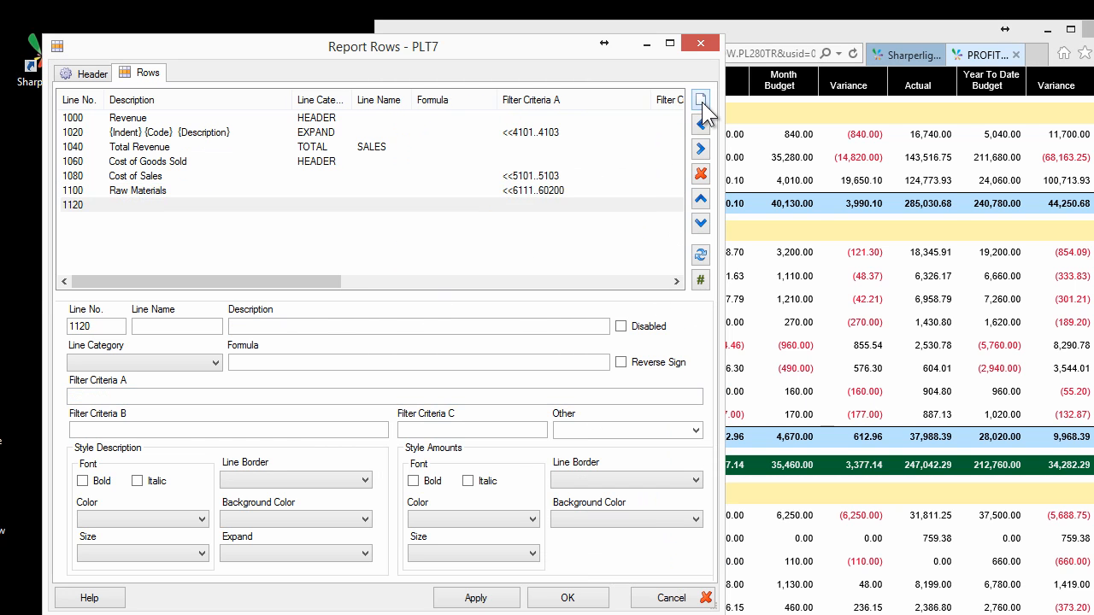
pyautogui.click(171, 203)
pyautogui.click(803, 272)
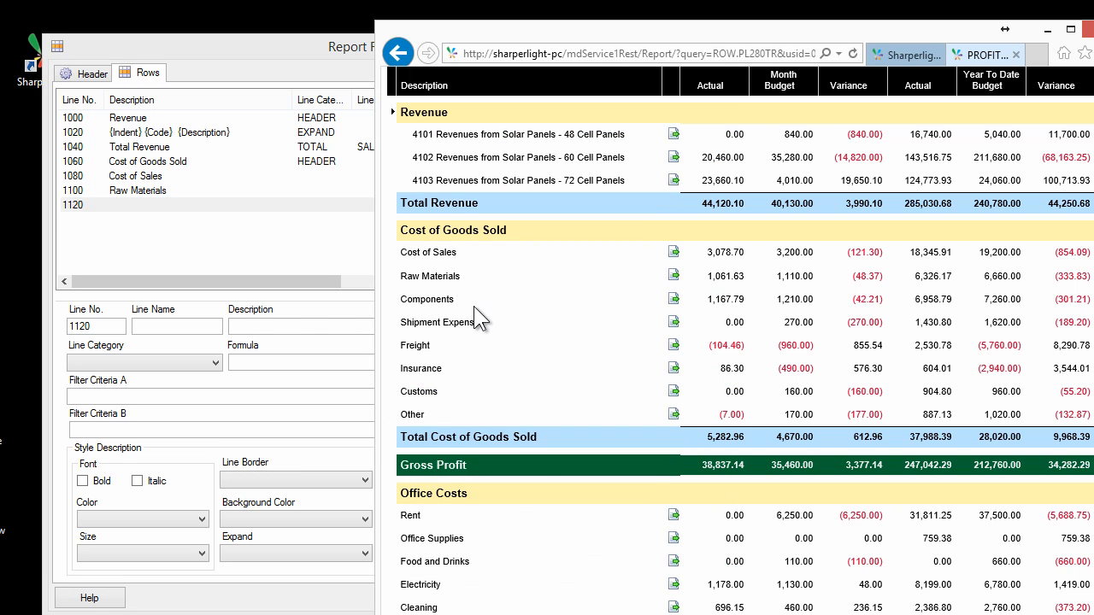
pyautogui.moveTo(462, 298); pyautogui.dragTo(403, 299)
pyautogui.click(120, 204)
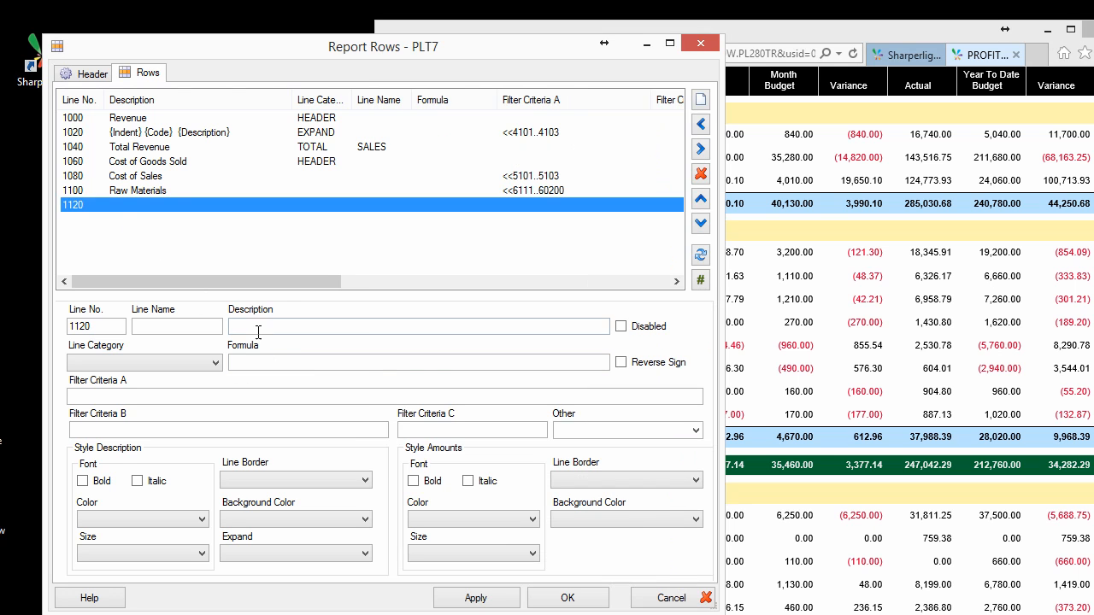
pyautogui.click(262, 327)
pyautogui.write('Components')
# - Set Filter Criteria A of the Components line to <<60201..60203
pyautogui.click(245, 362)
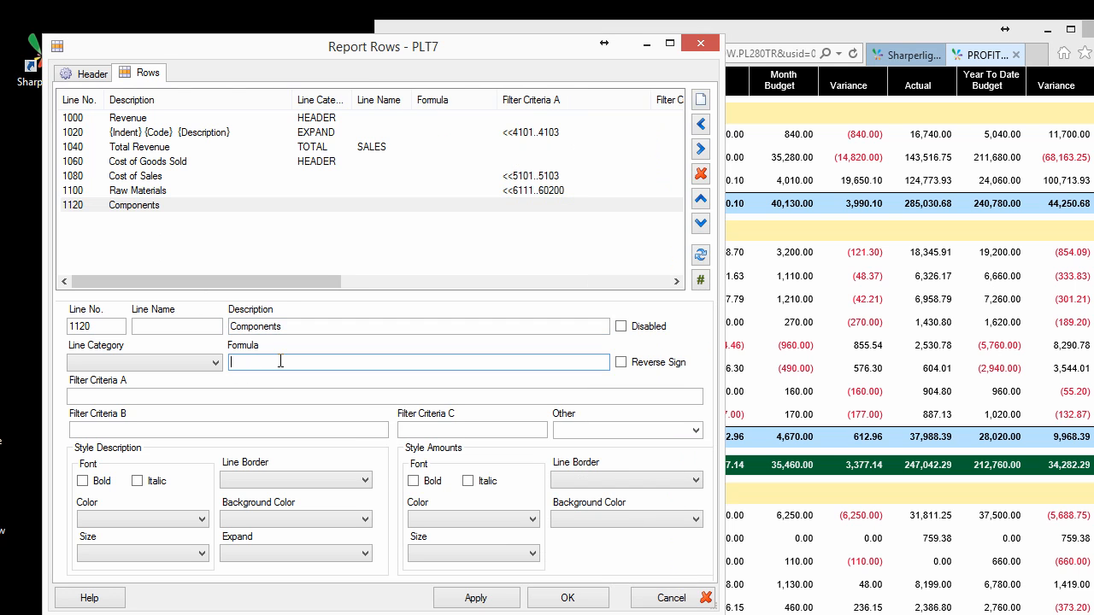
pyautogui.click(96, 429)
pyautogui.click(93, 396)
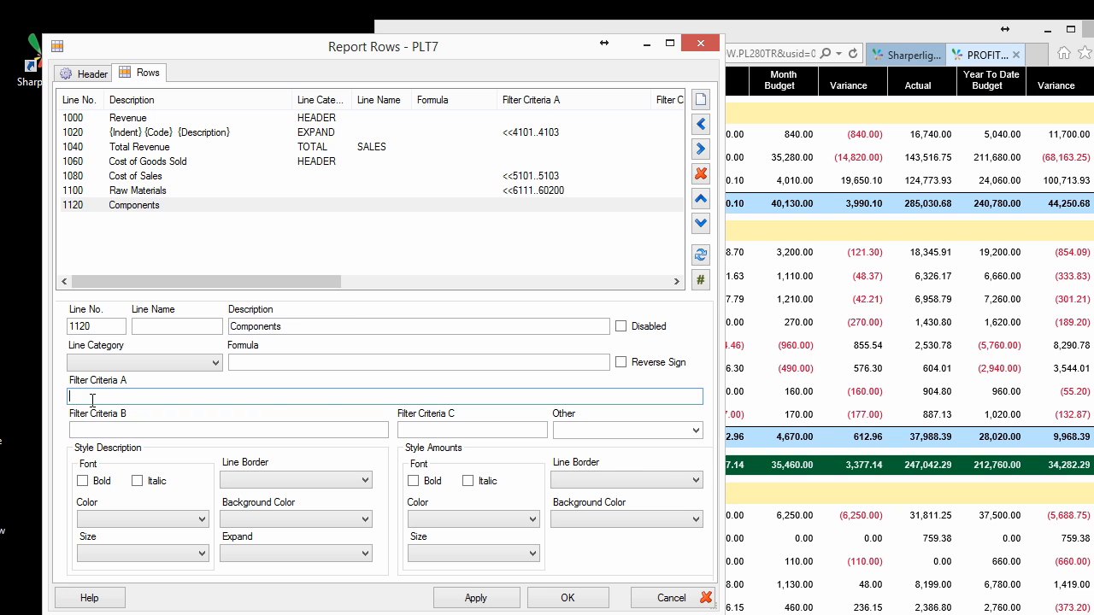
pyautogui.write('<<60')
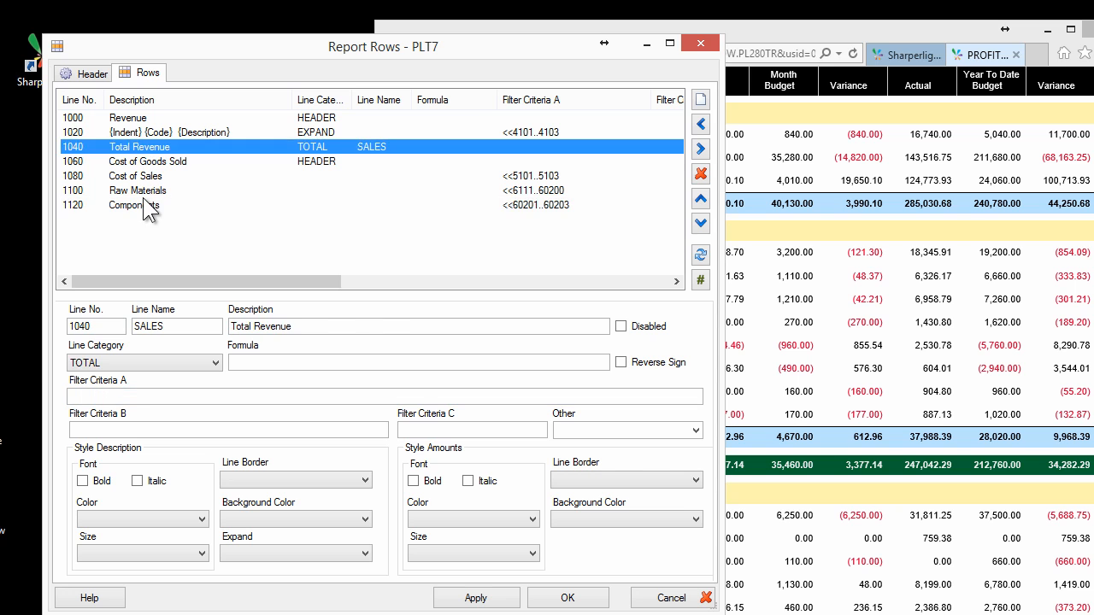
pyautogui.click(144, 205)
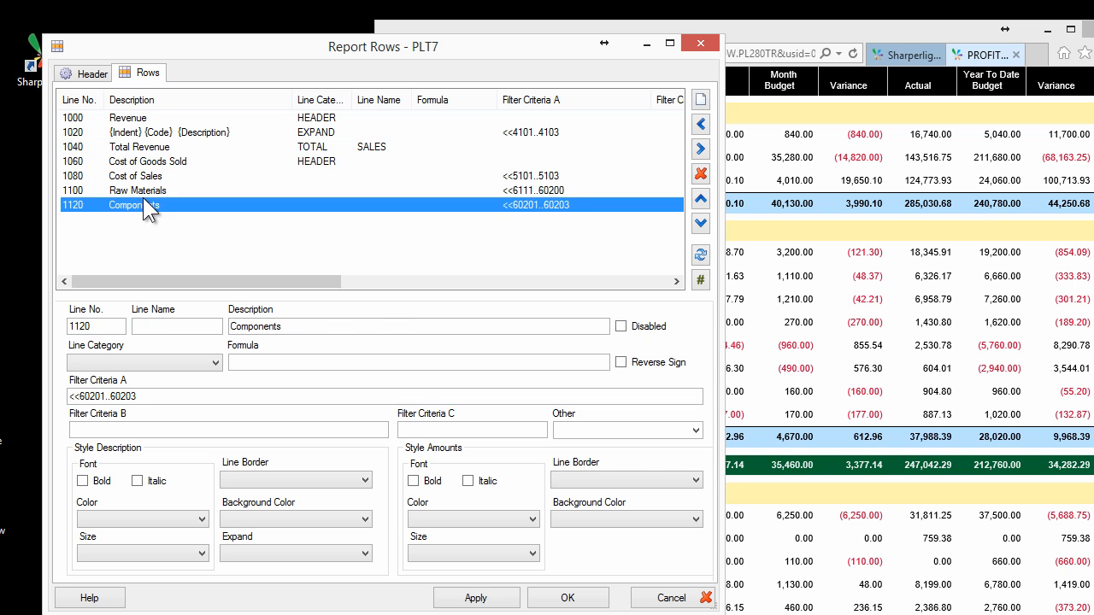
# - Add a new line described as Total Cost of Goods Sold, copying the label from the web report
pyautogui.click(822, 419)
pyautogui.moveTo(540, 435); pyautogui.dragTo(400, 449)
pyautogui.hotkey('ctrl', 'c')
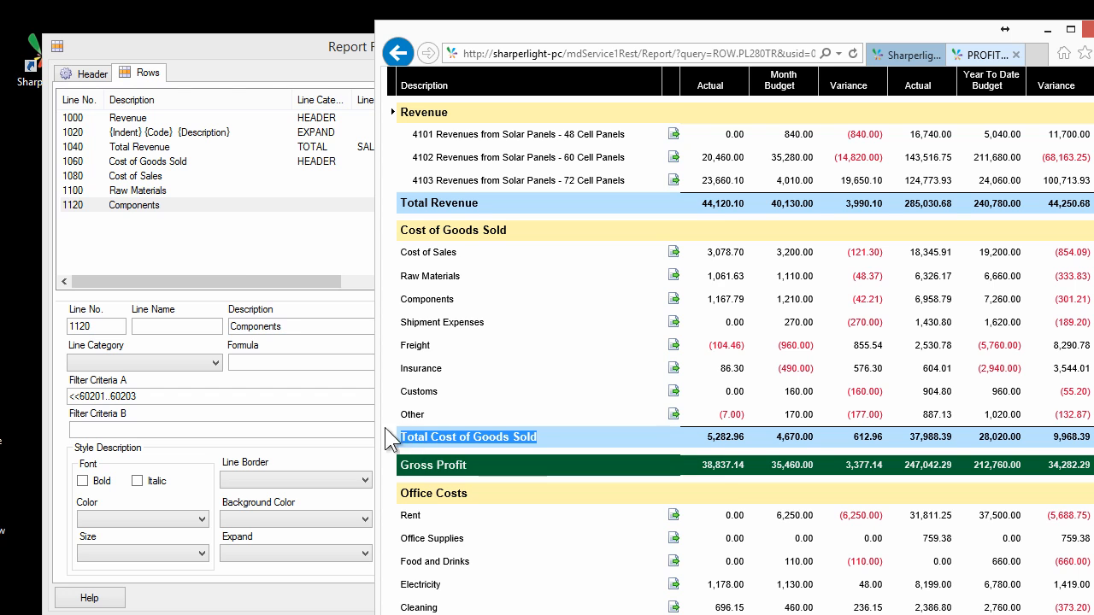
pyautogui.click(135, 191)
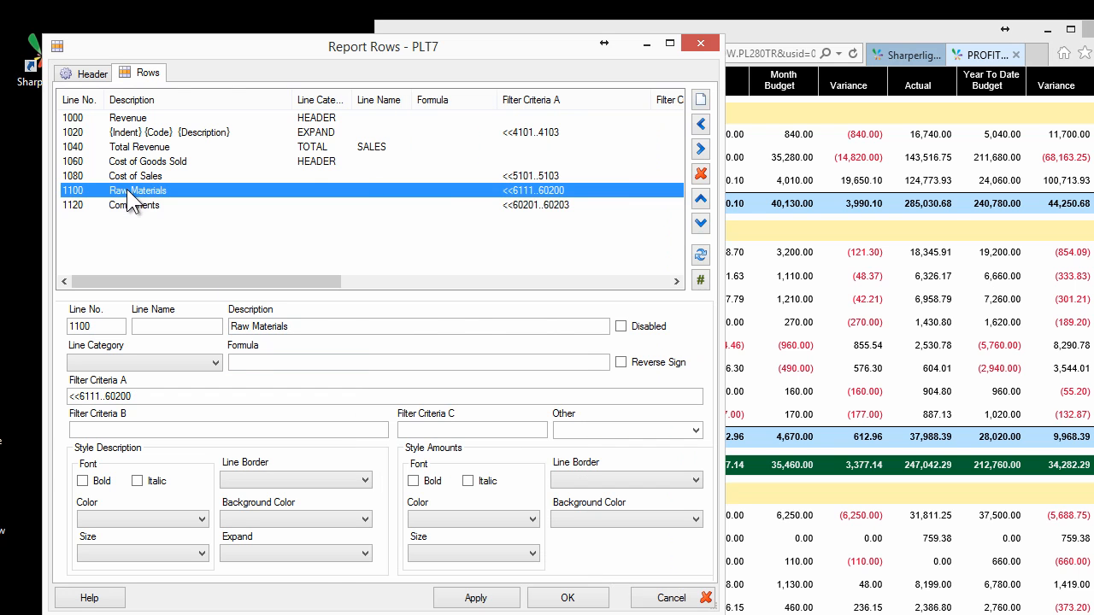
pyautogui.click(700, 99)
pyautogui.click(274, 326)
pyautogui.hotkey('ctrl', 'v')
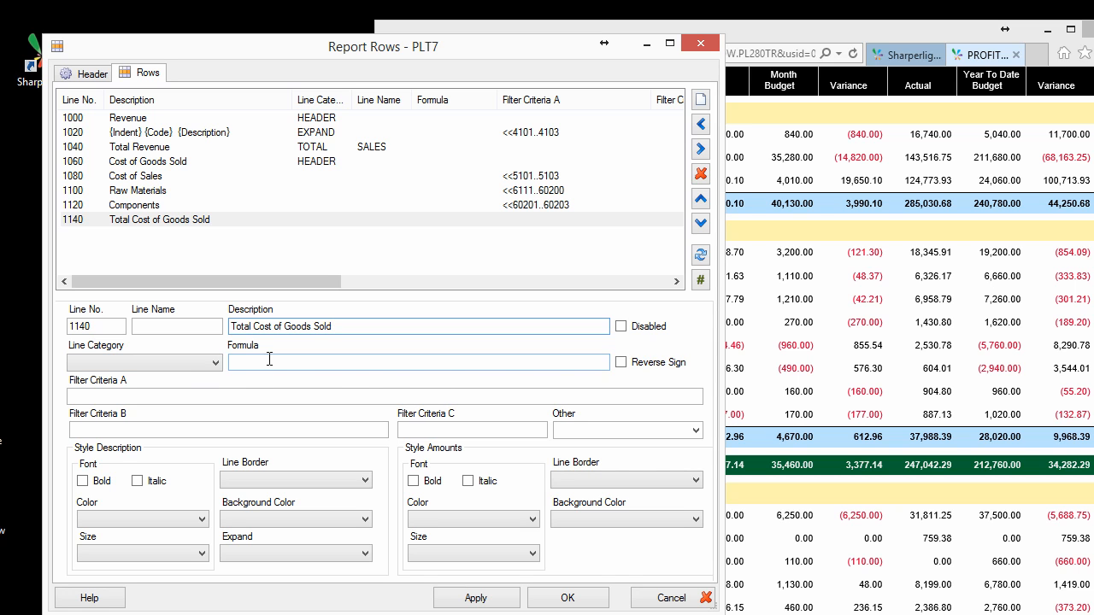
# - Set the Total Cost of Goods Sold line's category to TOTAL and its line name to COGS
pyautogui.click(125, 396)
pyautogui.click(126, 364)
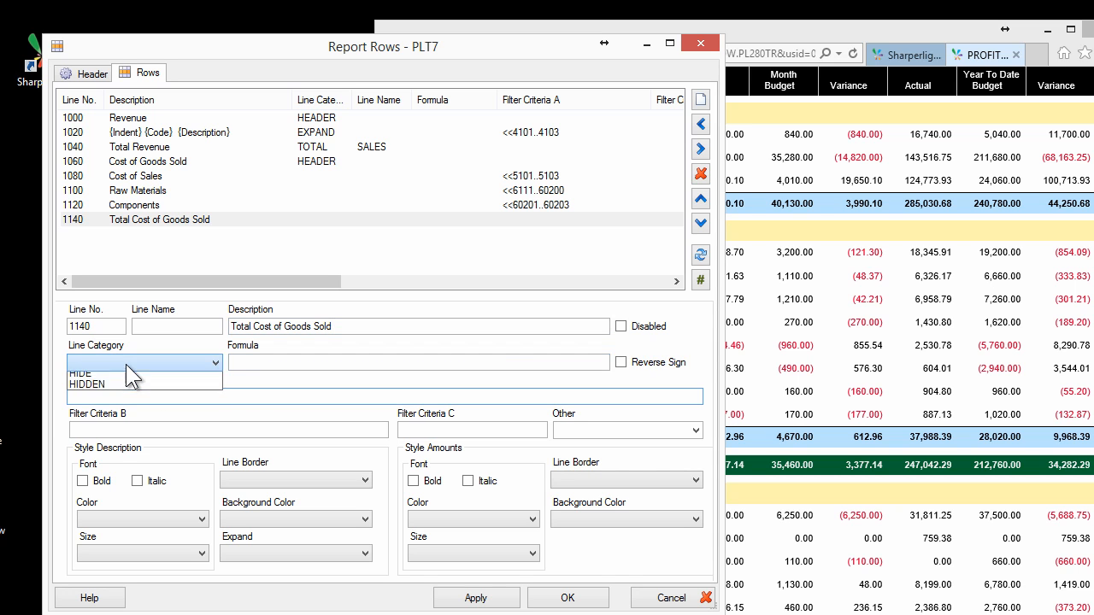
pyautogui.click(116, 422)
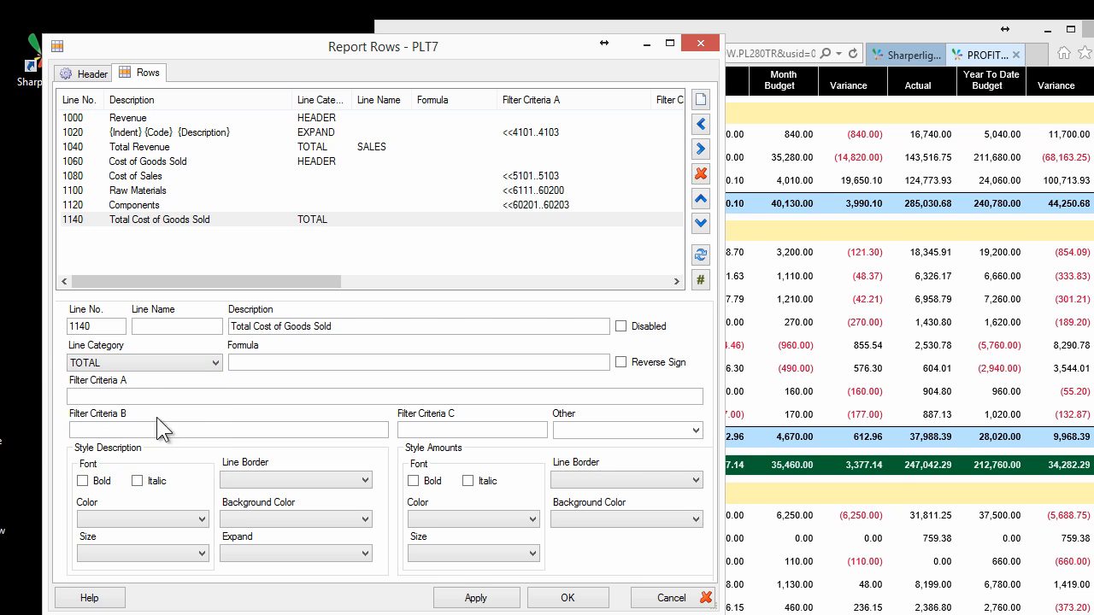
pyautogui.click(161, 325)
pyautogui.write('COGS')
pyautogui.click(344, 149)
pyautogui.click(360, 219)
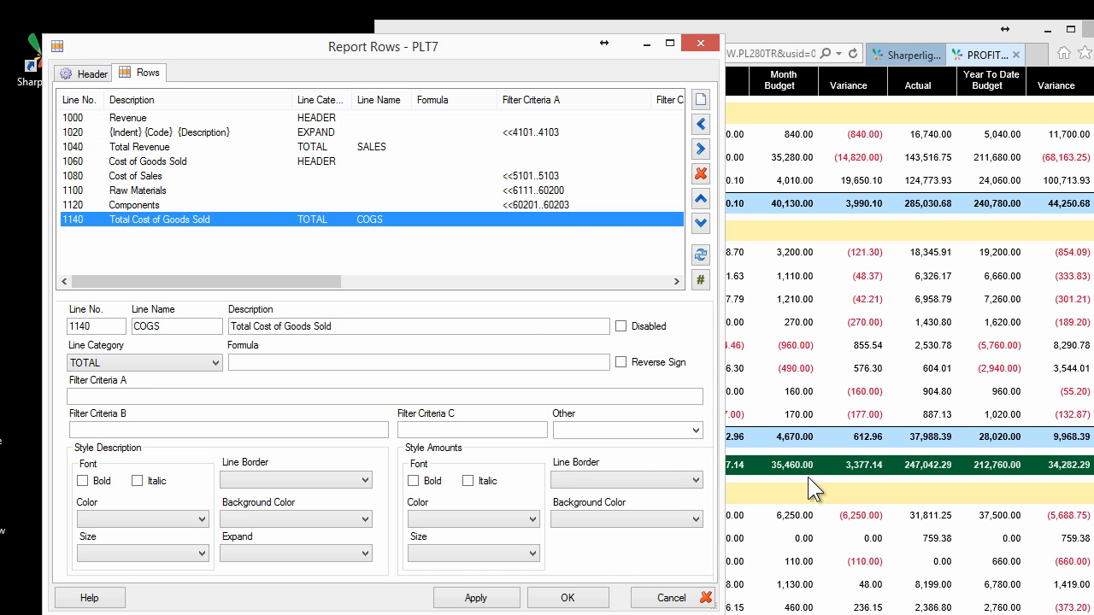
# - Enter the formula AFTER_SALES TO SELF for the Total Cost of Goods Sold line
pyautogui.click(376, 147)
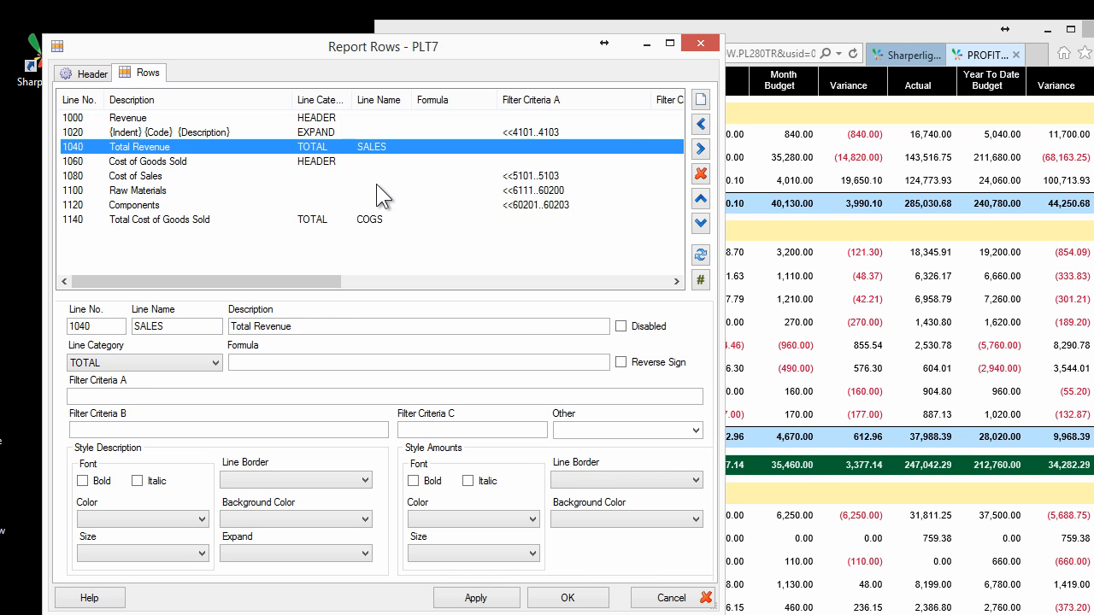
pyautogui.click(376, 219)
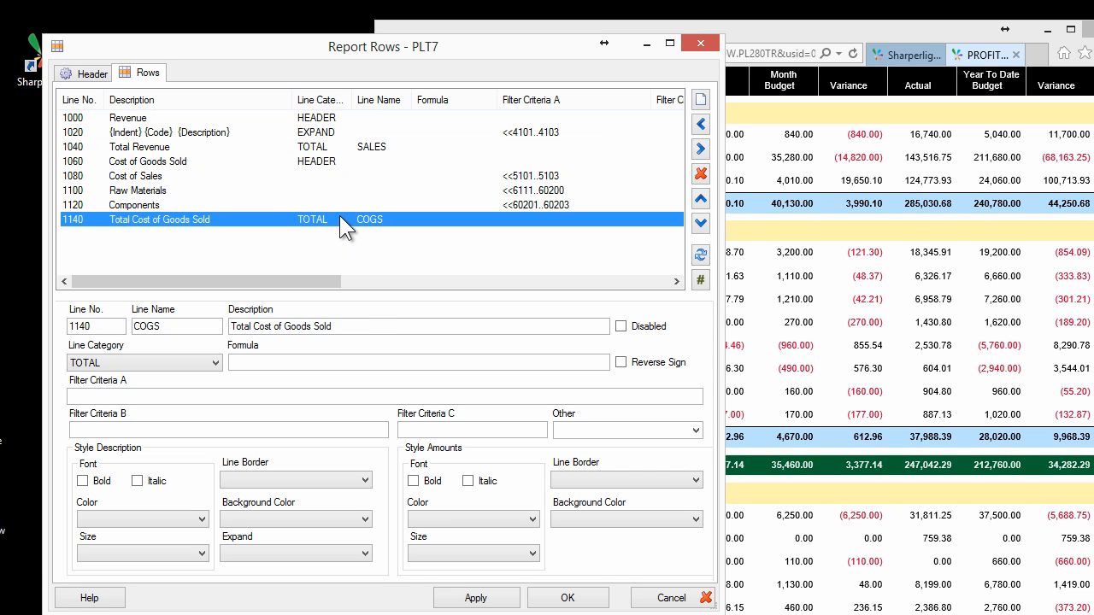
pyautogui.click(268, 366)
pyautogui.click(268, 363)
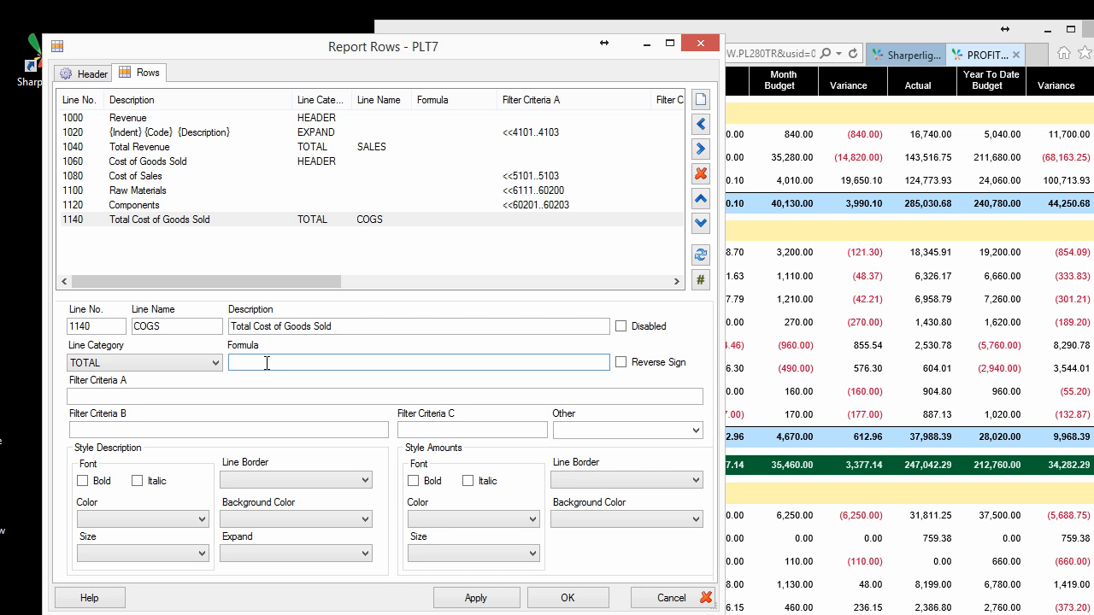
pyautogui.write('AFTER_SALES TO SELF')
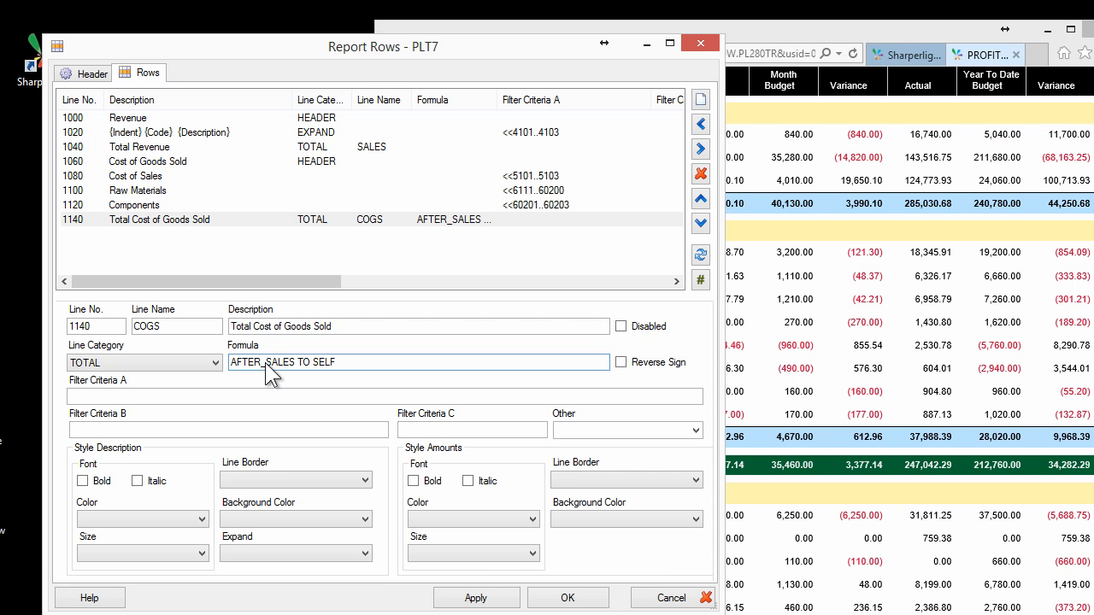
# - Set the Revenue header's description font color to YELLOW and its amounts background color to YELLOW
pyautogui.click(213, 161)
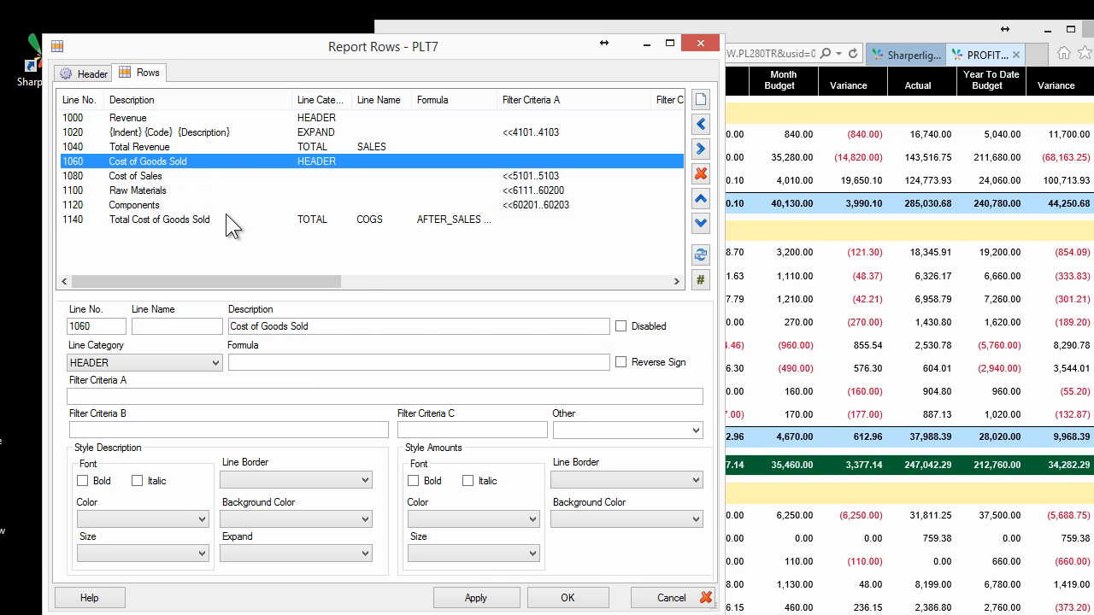
pyautogui.click(159, 120)
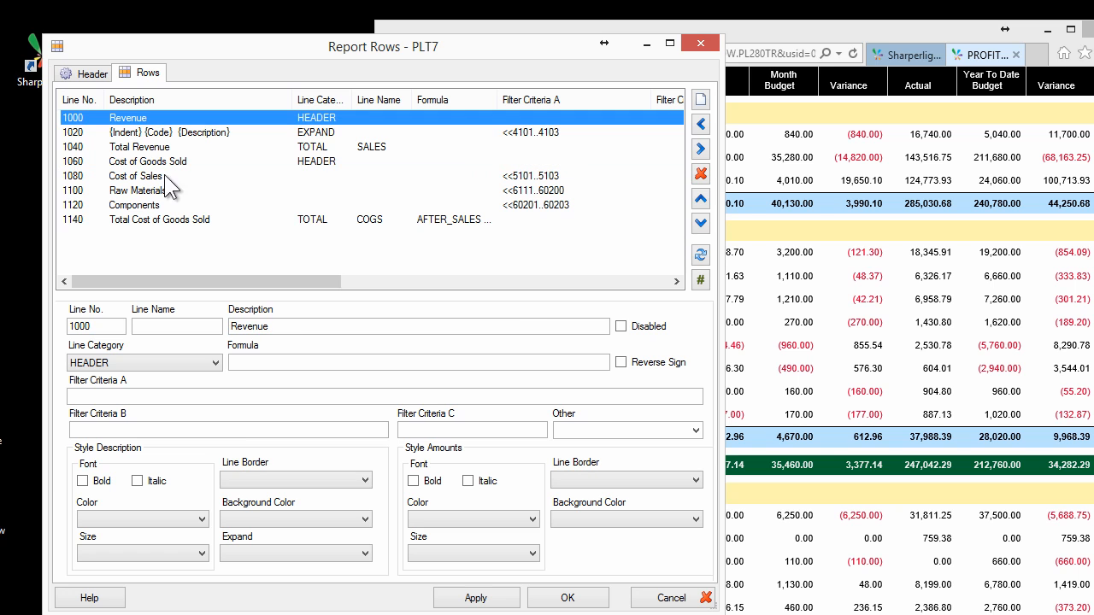
pyautogui.click(150, 517)
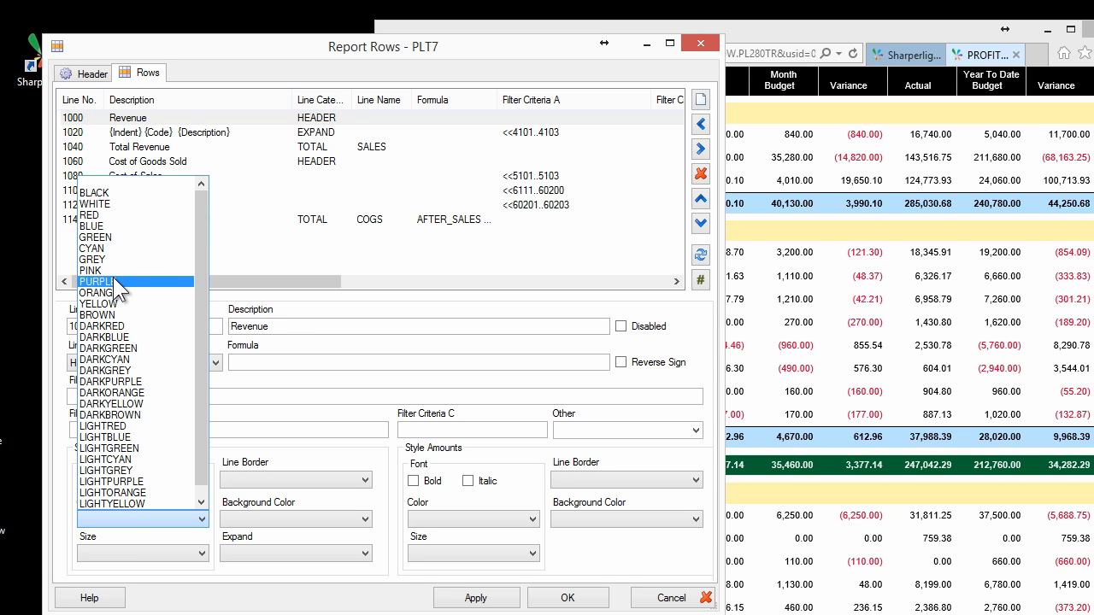
pyautogui.click(111, 304)
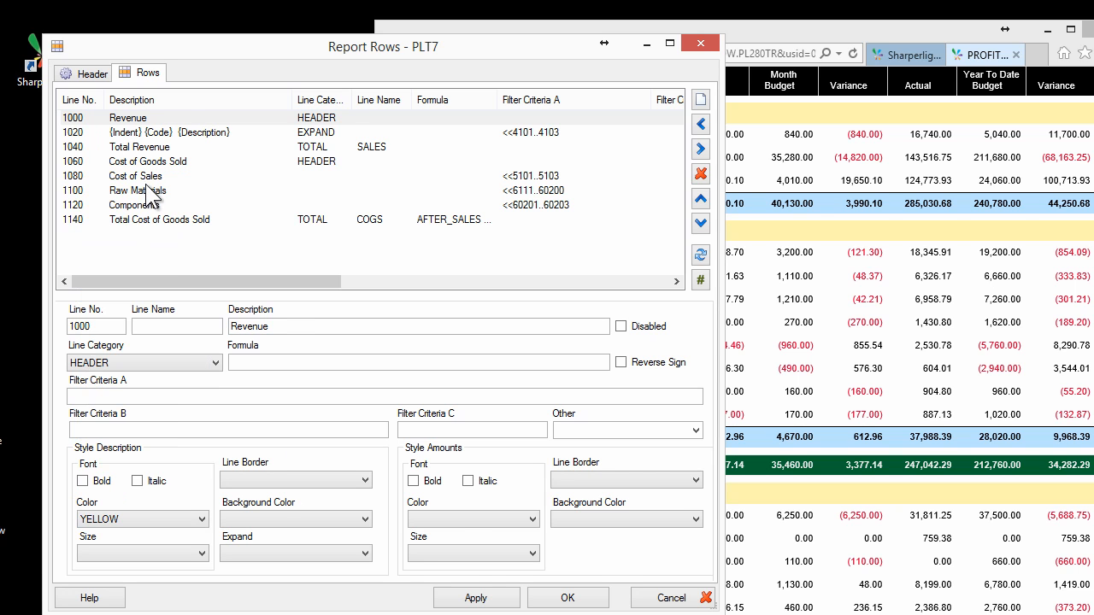
pyautogui.click(606, 515)
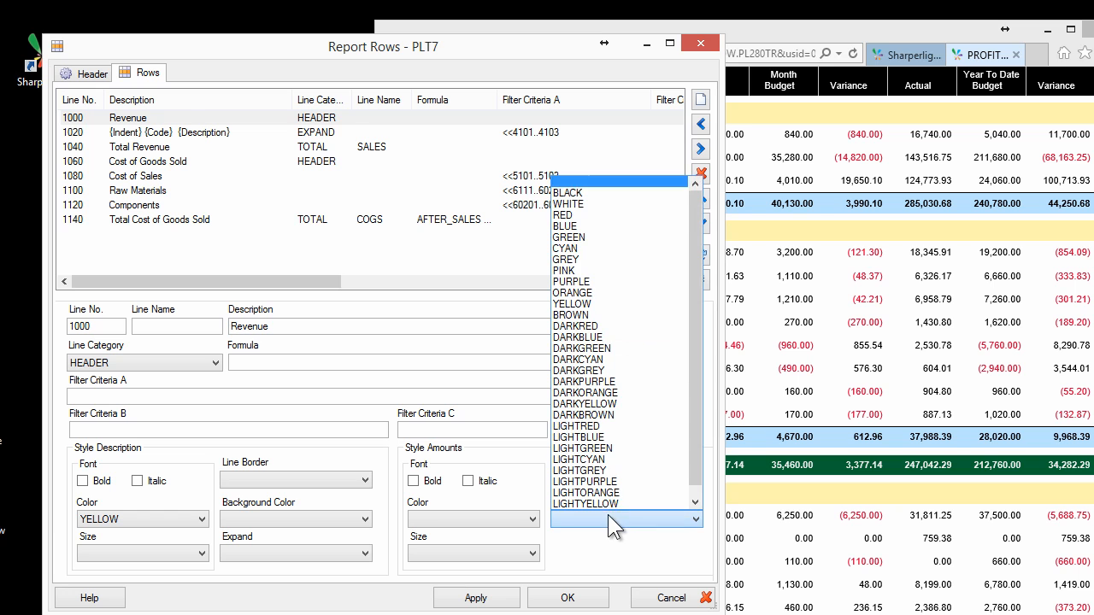
pyautogui.click(585, 304)
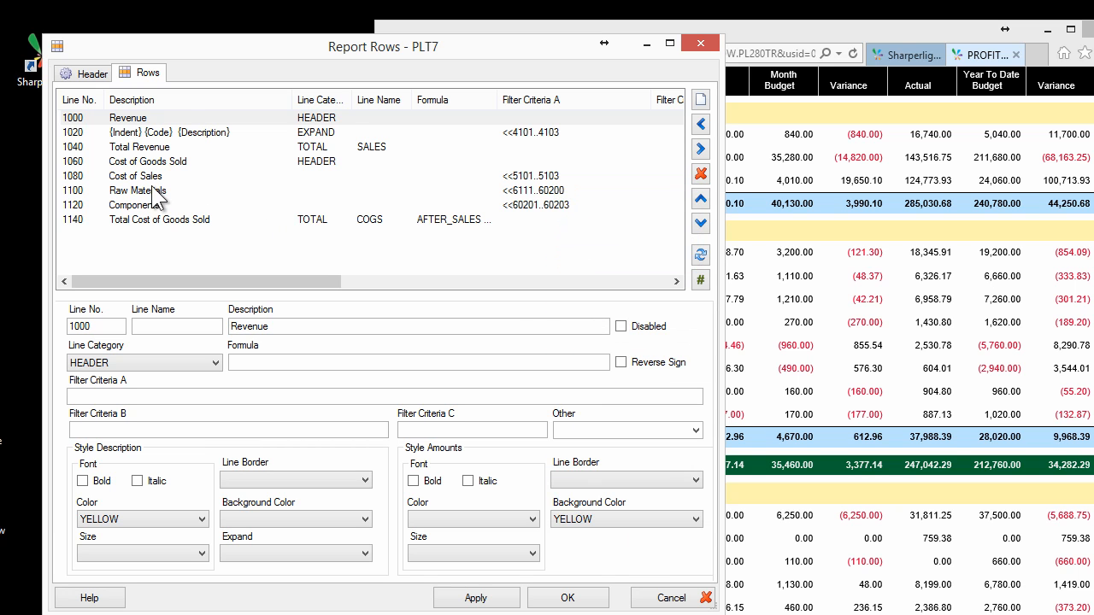
# - Set the Cost of Goods Sold header's description font color to YELLOW and choose a background color for its amounts
pyautogui.click(143, 161)
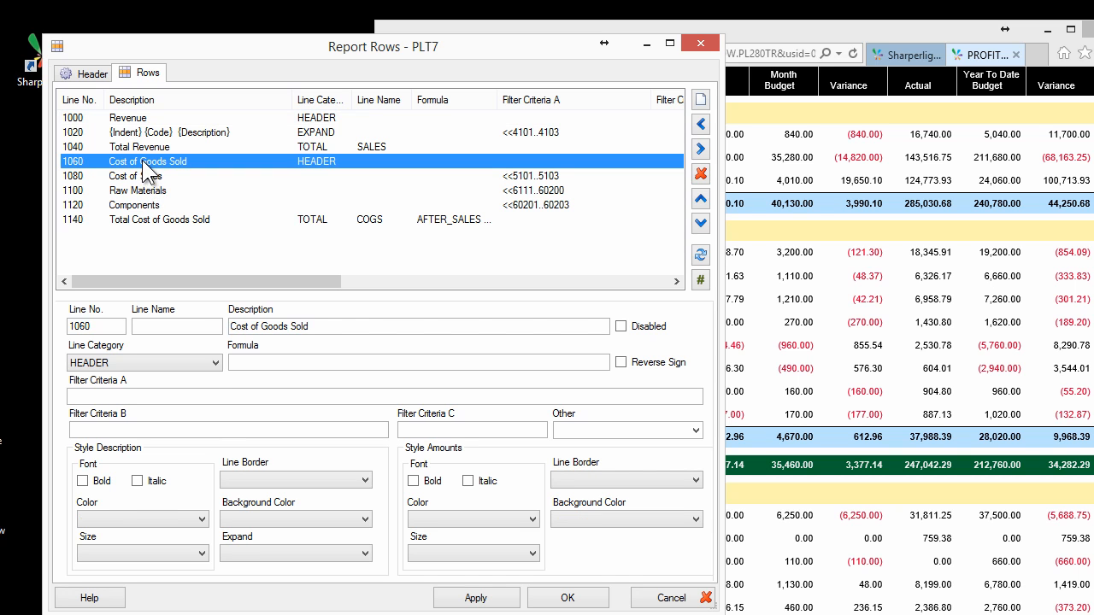
pyautogui.click(172, 519)
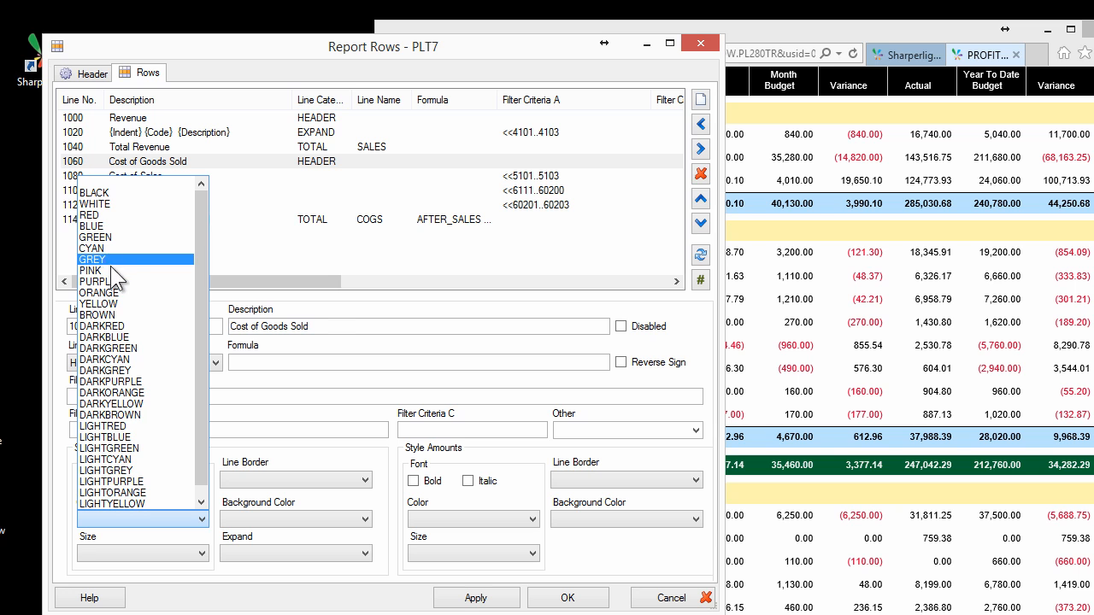
pyautogui.click(102, 239)
pyautogui.click(625, 519)
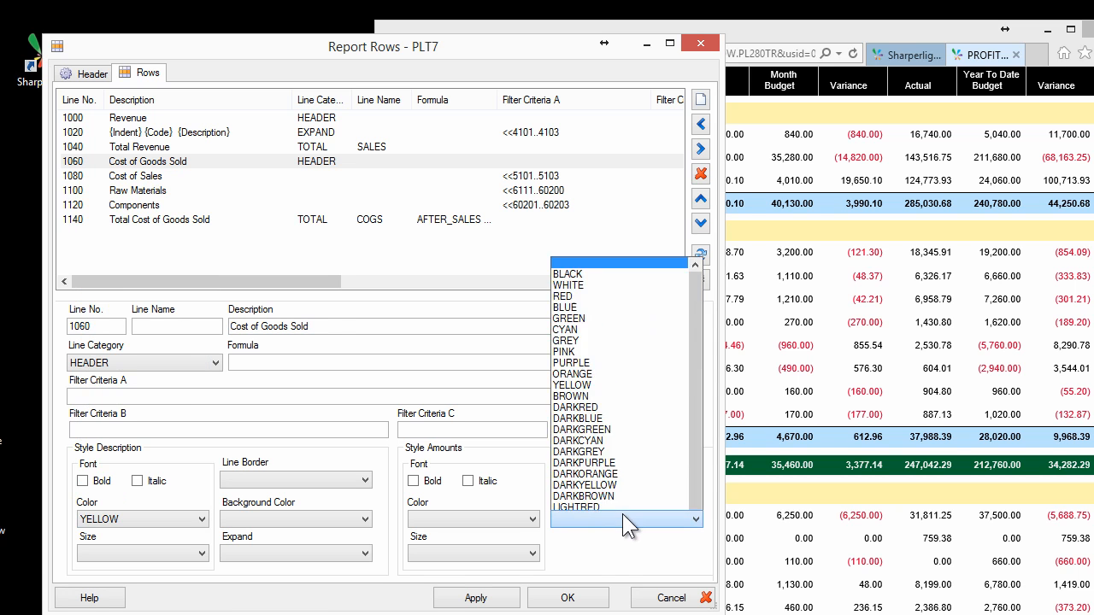
pyautogui.click(641, 236)
# - Add a new line after Total Cost of Goods Sold with the line category TOTAL
pyautogui.click(173, 220)
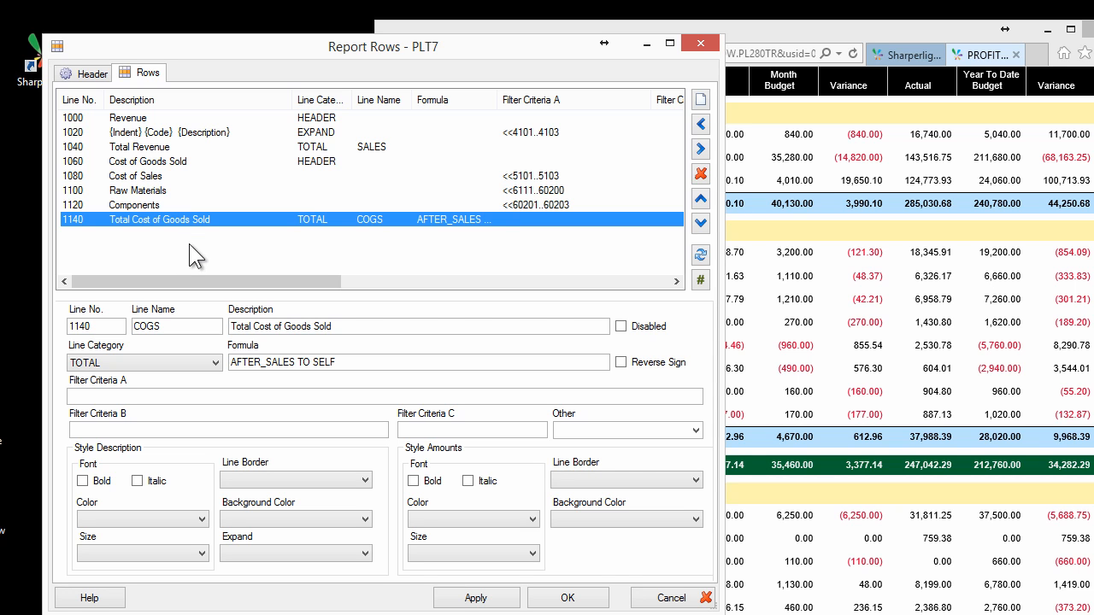
pyautogui.click(699, 101)
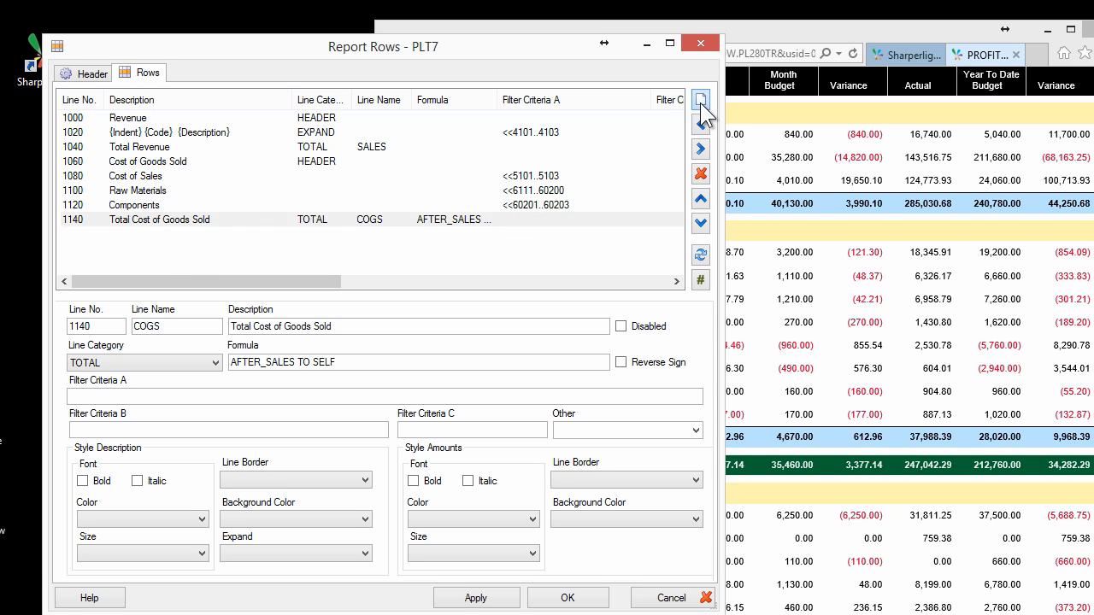
pyautogui.click(147, 234)
pyautogui.click(139, 358)
pyautogui.click(117, 420)
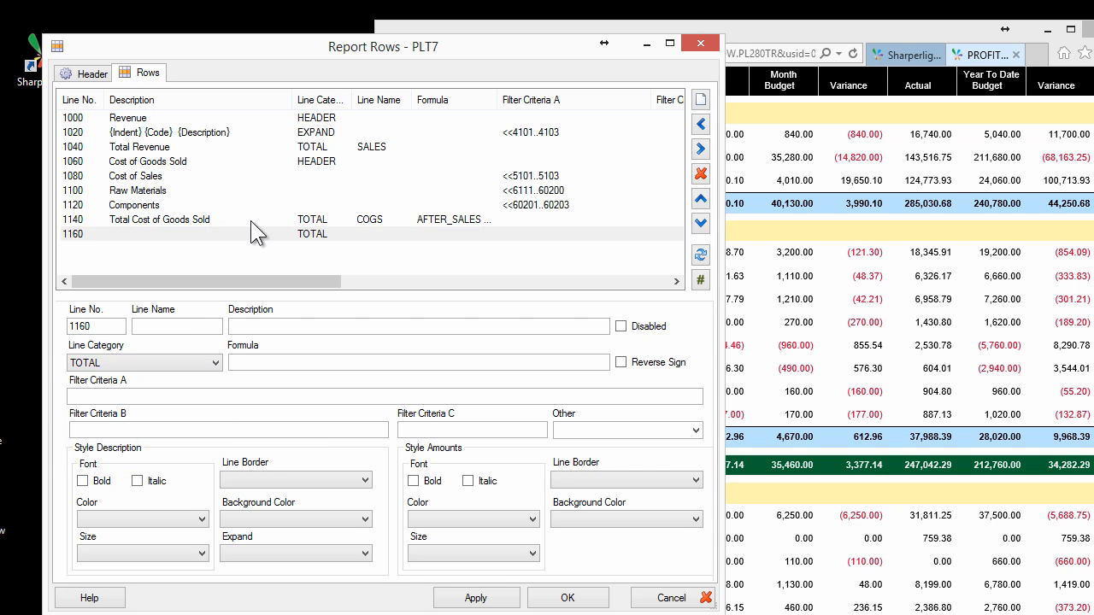
# - Set the description of the new TOTAL line to Gross Profit, copied from the web report
pyautogui.click(159, 231)
pyautogui.click(861, 430)
pyautogui.moveTo(441, 467); pyautogui.dragTo(400, 467)
pyautogui.hotkey('ctrl', 'c')
pyautogui.click(159, 325)
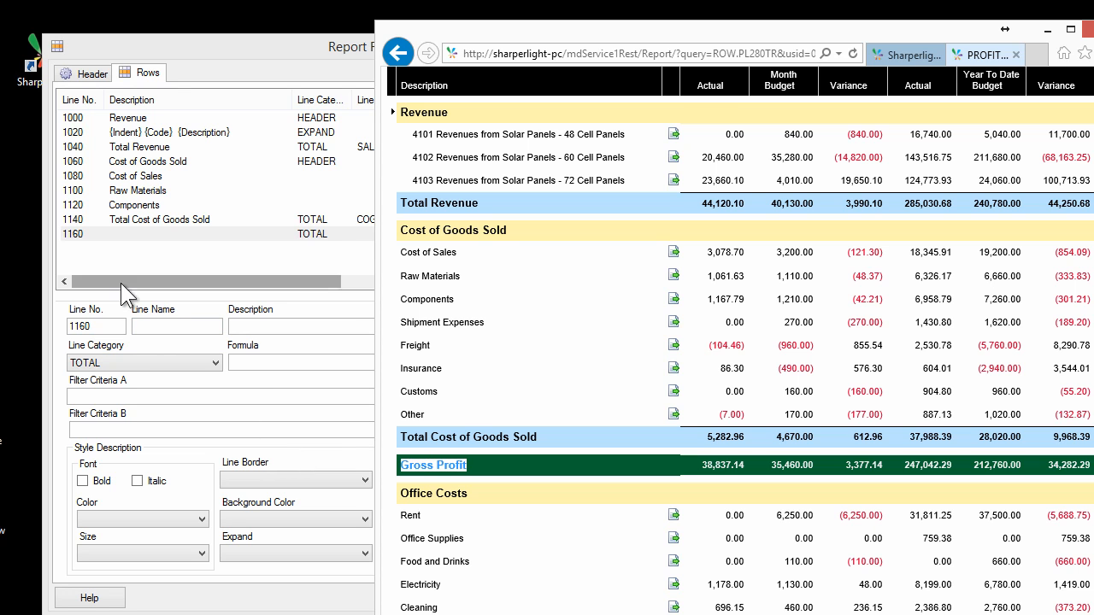
pyautogui.click(260, 323)
pyautogui.hotkey('ctrl', 'v')
# - Enter the formula SALES-COGS for the Gross Profit line
pyautogui.click(257, 366)
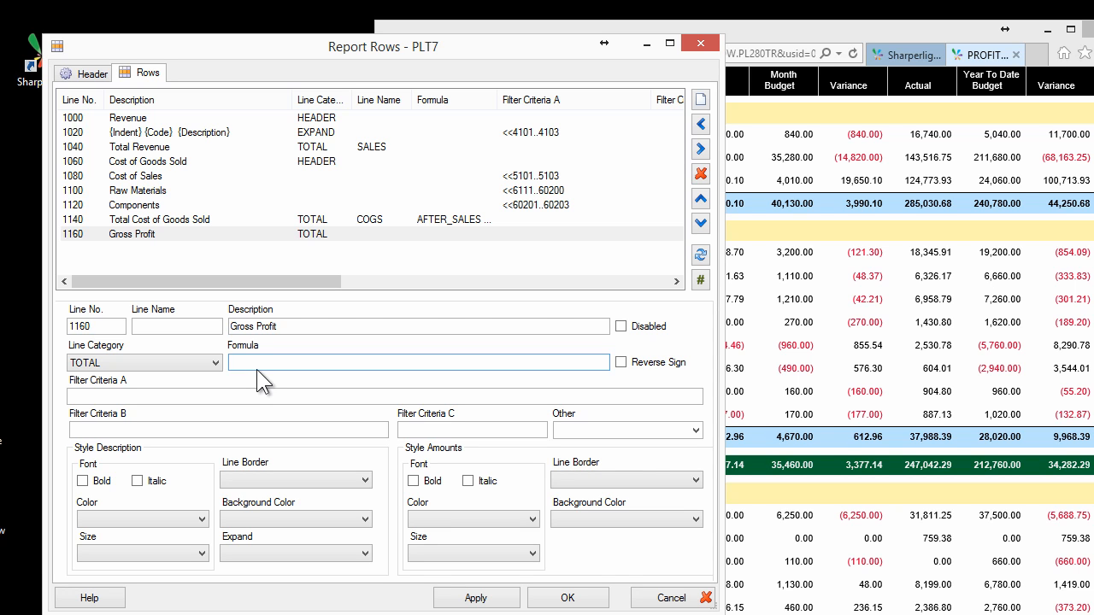
pyautogui.write('SALES-COGS')
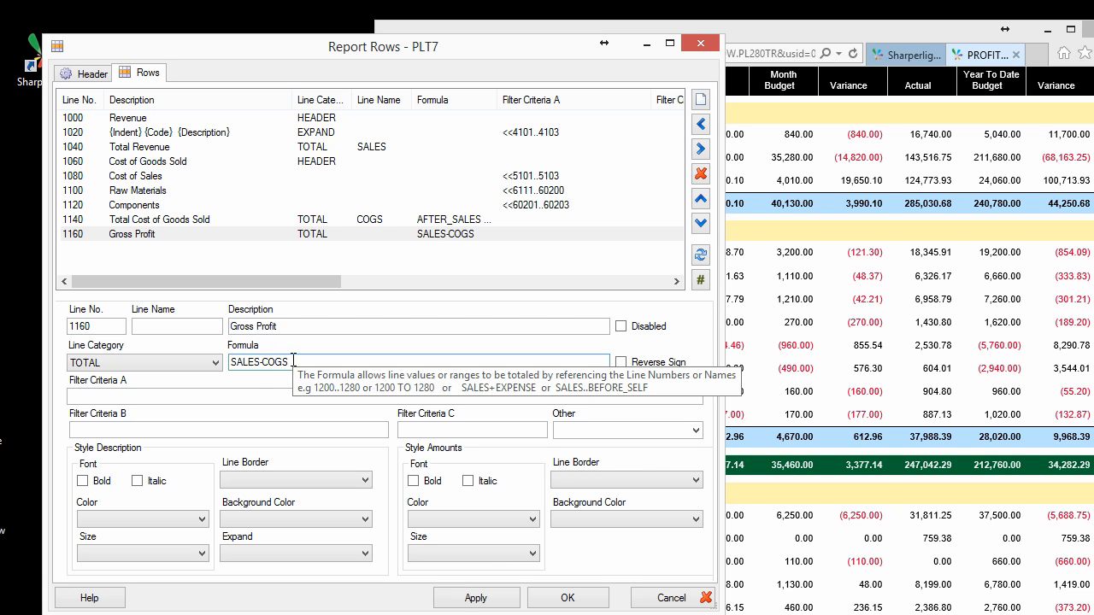
pyautogui.click(277, 362)
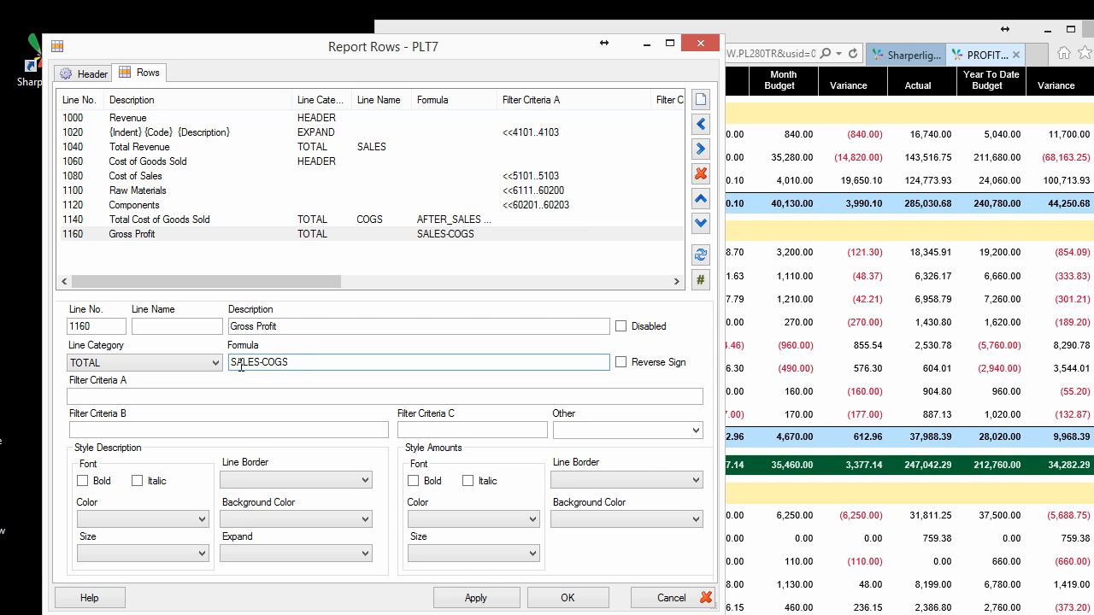
pyautogui.click(309, 360)
# - Style the Gross Profit line with WHITE font and DARKGREEN background color for both its description and its amounts
pyautogui.click(325, 148)
pyautogui.click(319, 235)
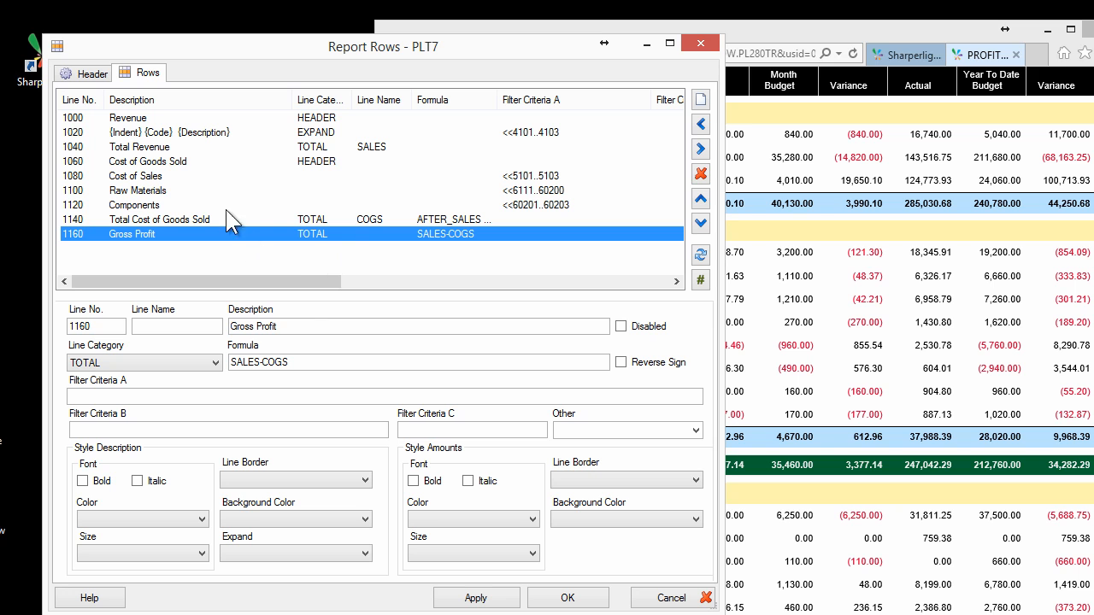
pyautogui.click(178, 517)
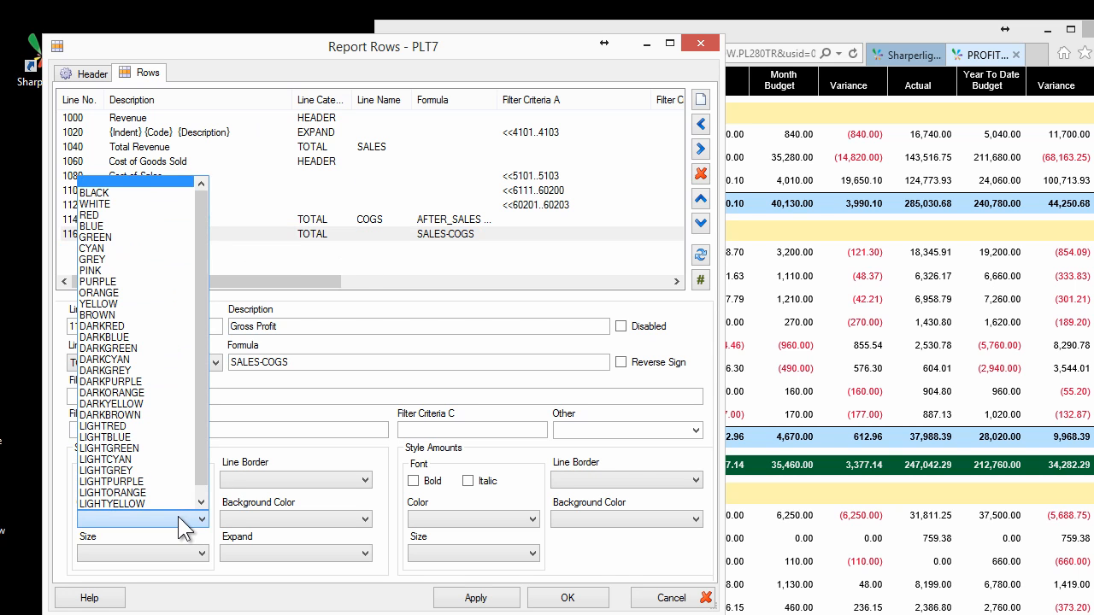
pyautogui.click(103, 205)
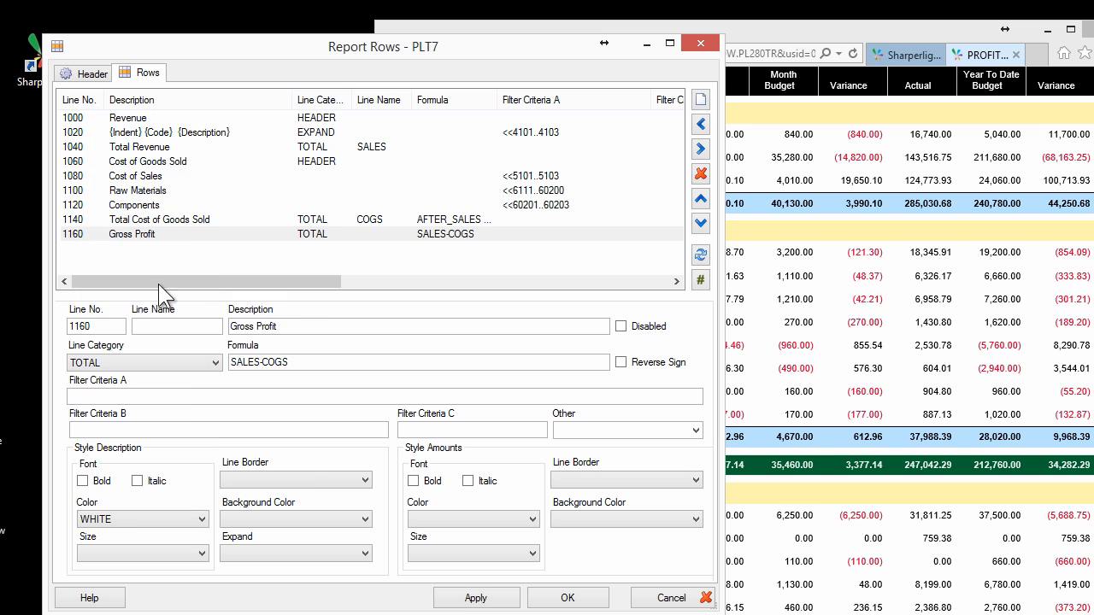
pyautogui.click(299, 520)
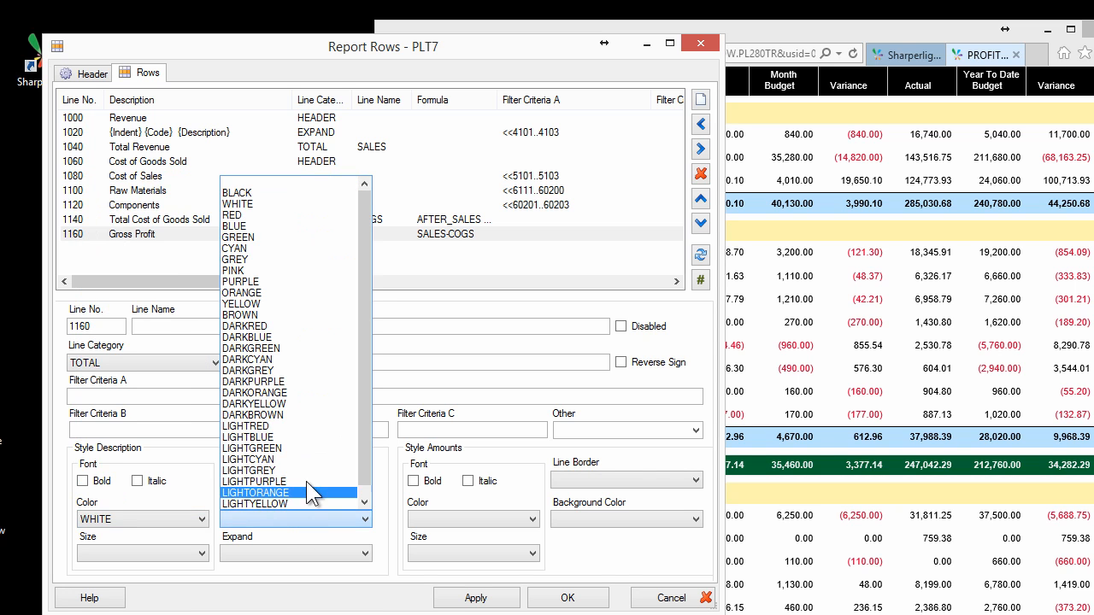
pyautogui.click(261, 349)
pyautogui.click(627, 519)
pyautogui.click(616, 350)
pyautogui.click(498, 516)
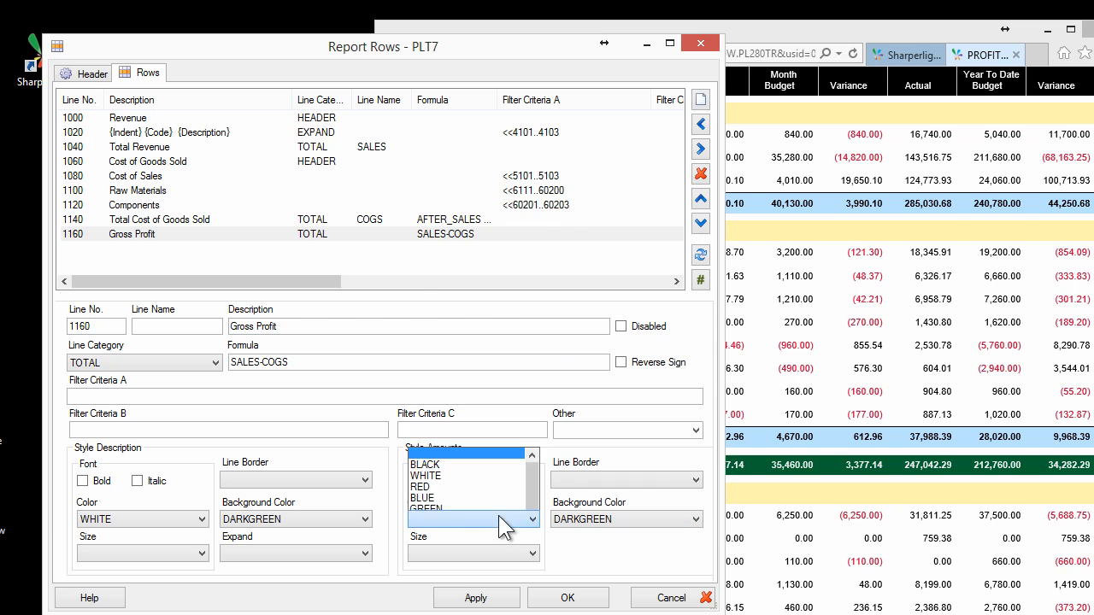
pyautogui.click(434, 204)
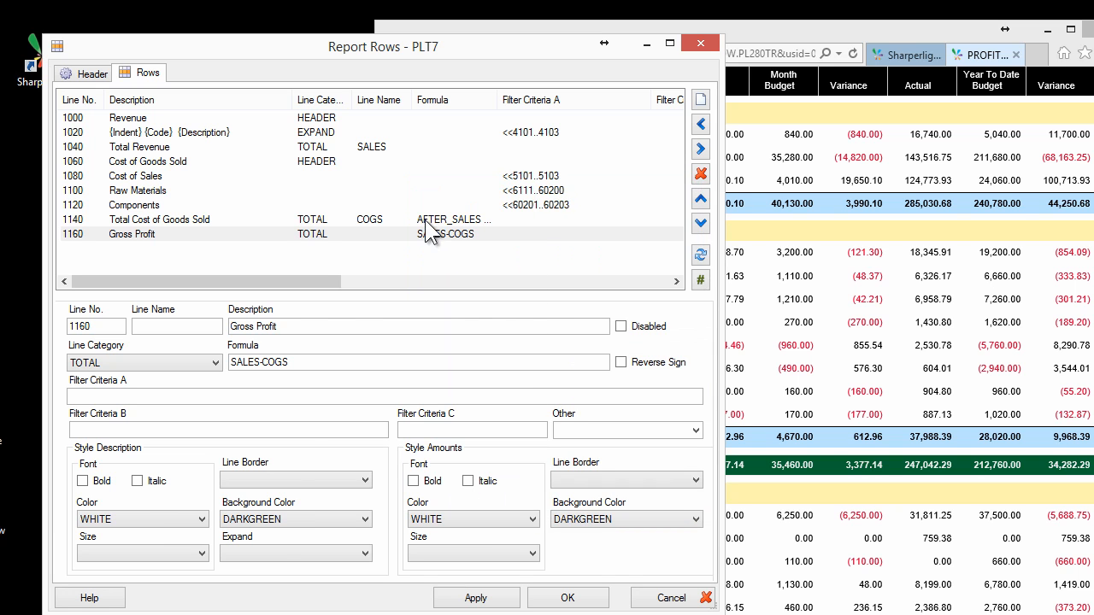
# - Set the Gross Profit line's description border to LINE_TB1 and choose a line border for its amounts
pyautogui.click(291, 481)
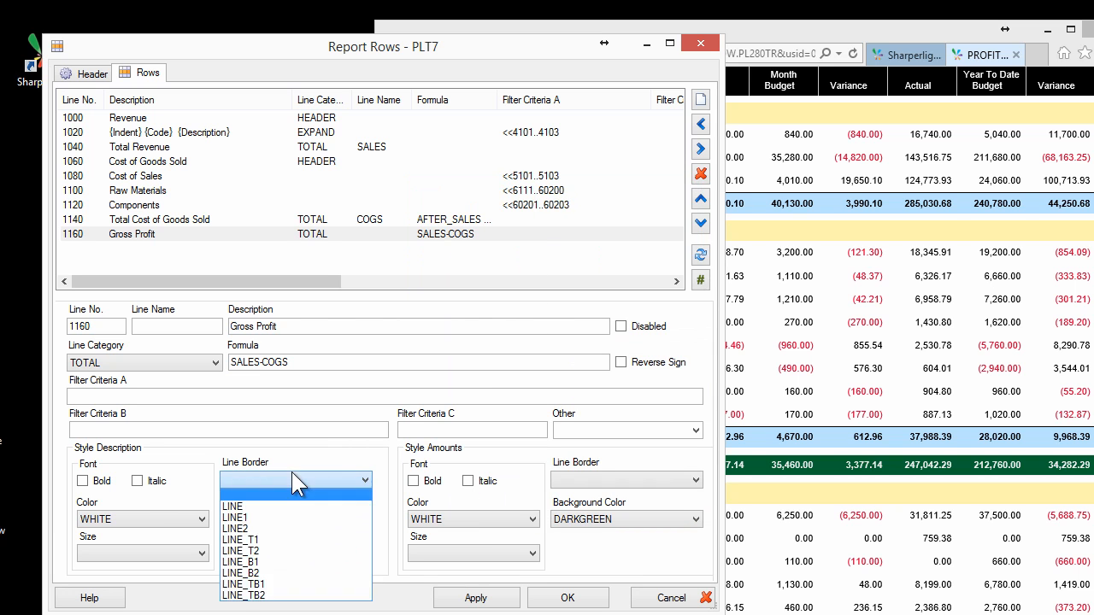
pyautogui.click(267, 585)
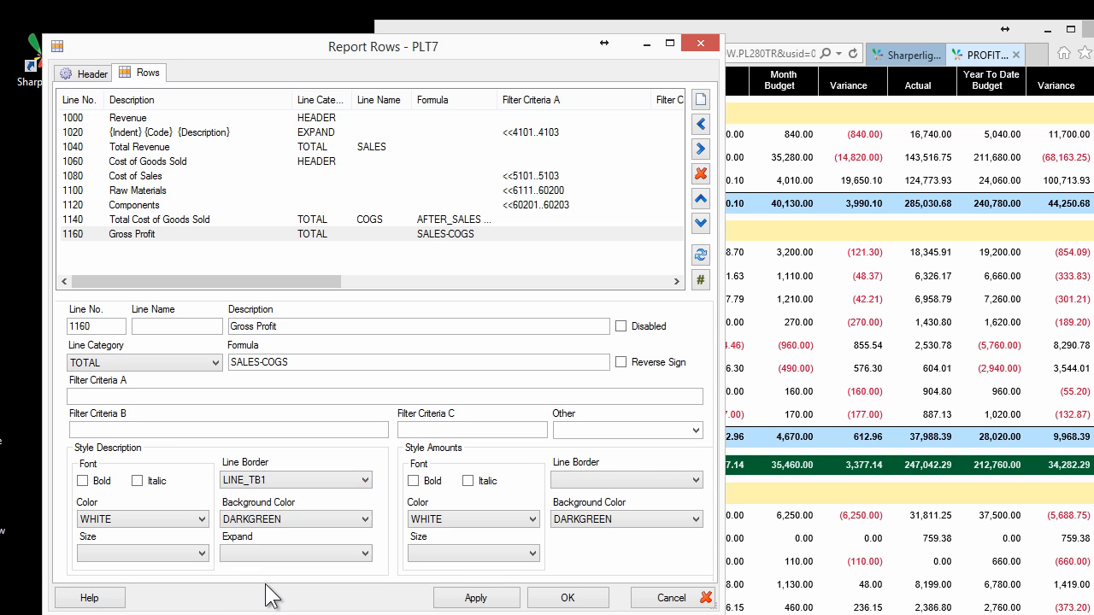
pyautogui.click(608, 480)
pyautogui.click(590, 544)
# - Set the Expand style of line 1020 to EXPAND and apply the report row changes
pyautogui.click(229, 193)
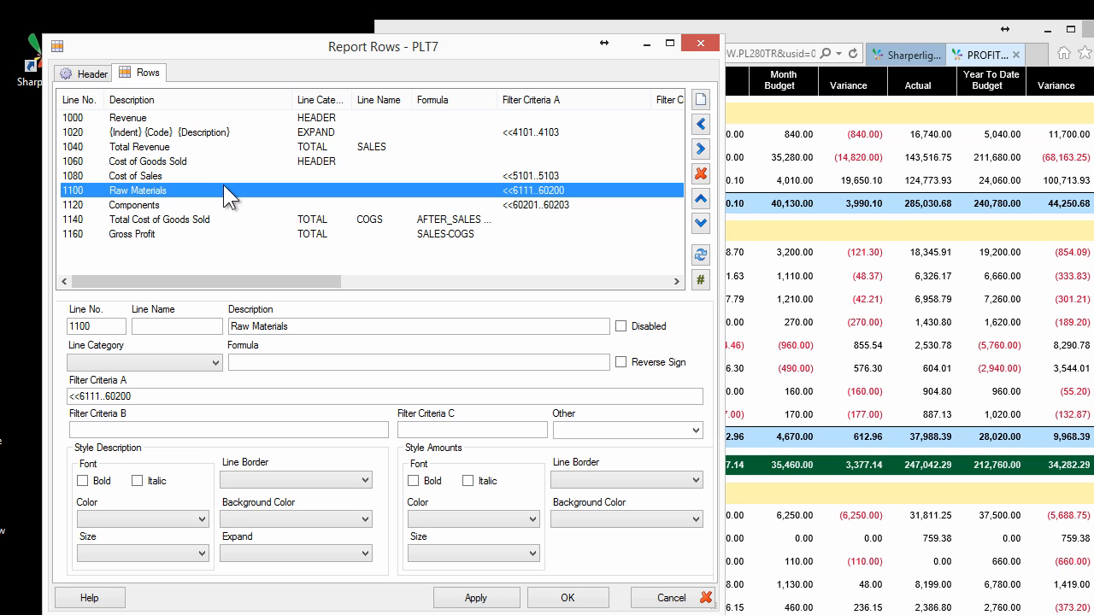
pyautogui.click(166, 132)
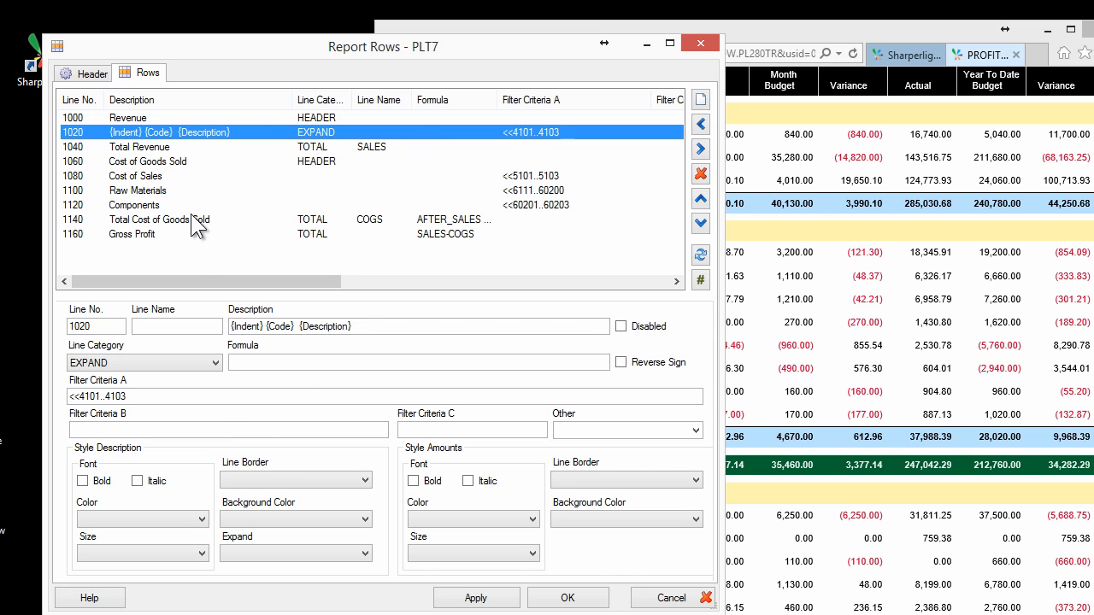
pyautogui.click(838, 292)
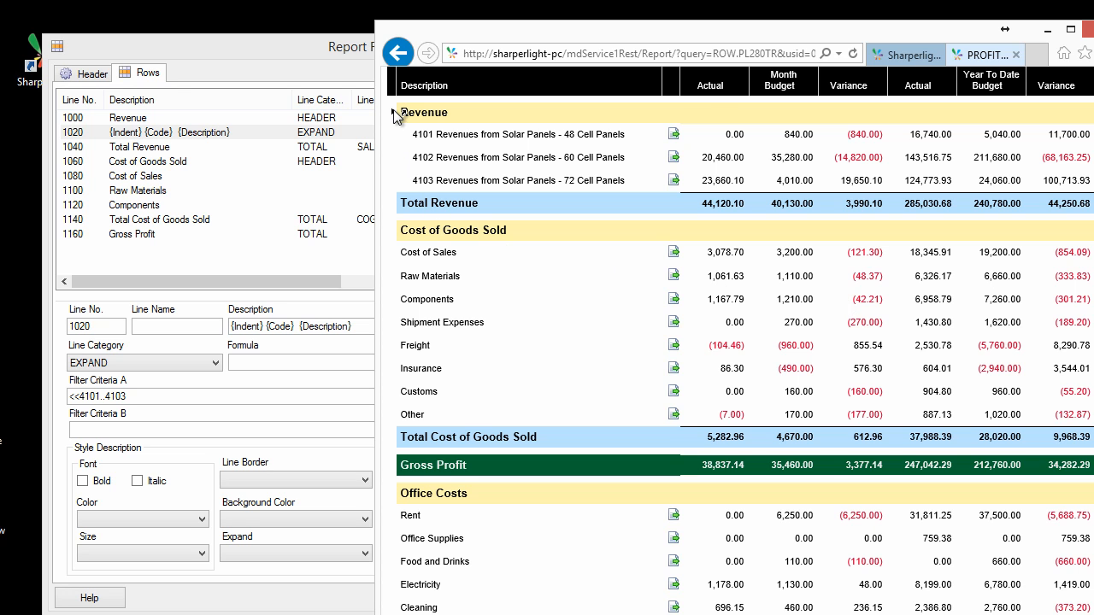
pyautogui.click(206, 131)
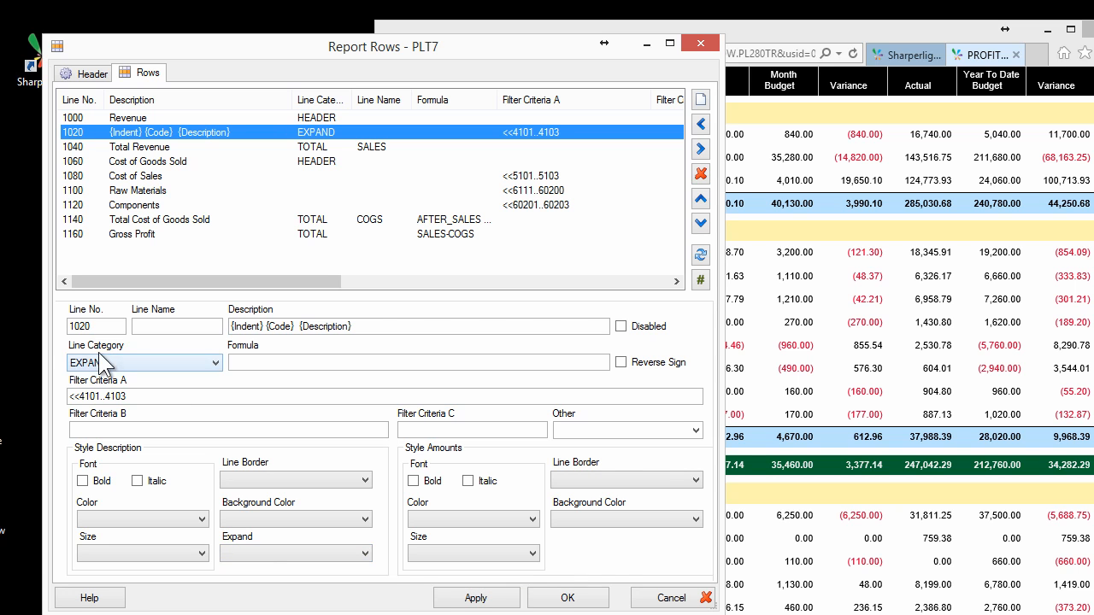
pyautogui.click(264, 552)
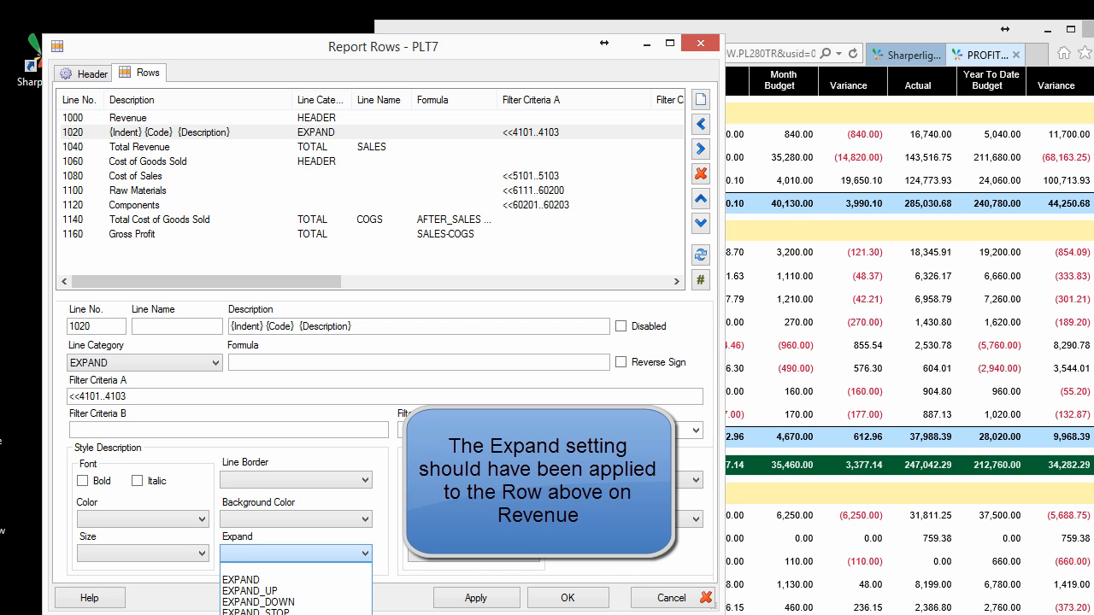
pyautogui.click(289, 581)
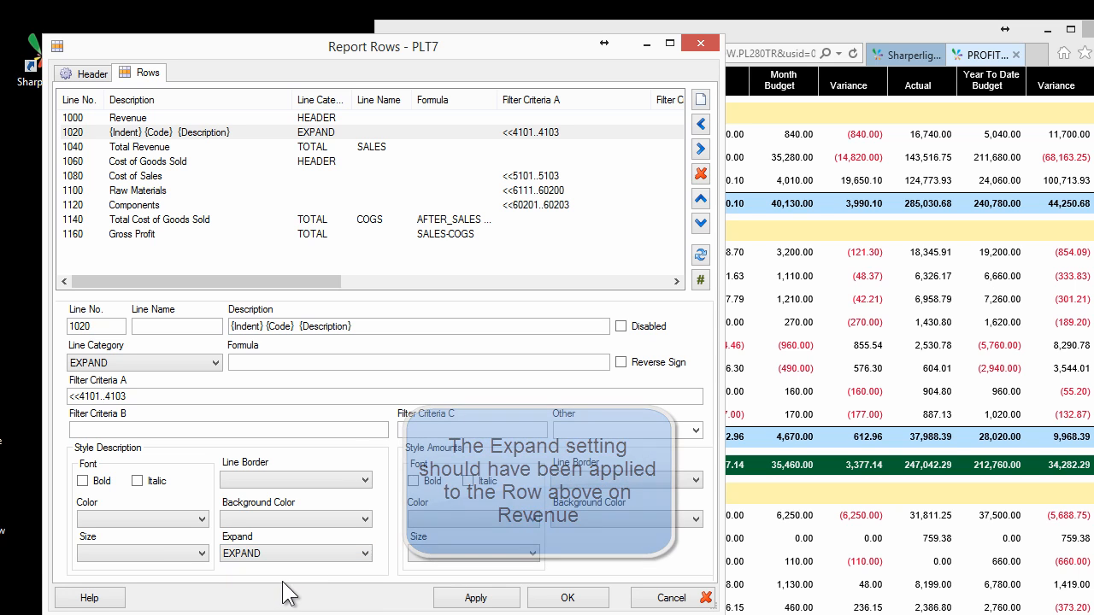
pyautogui.click(448, 598)
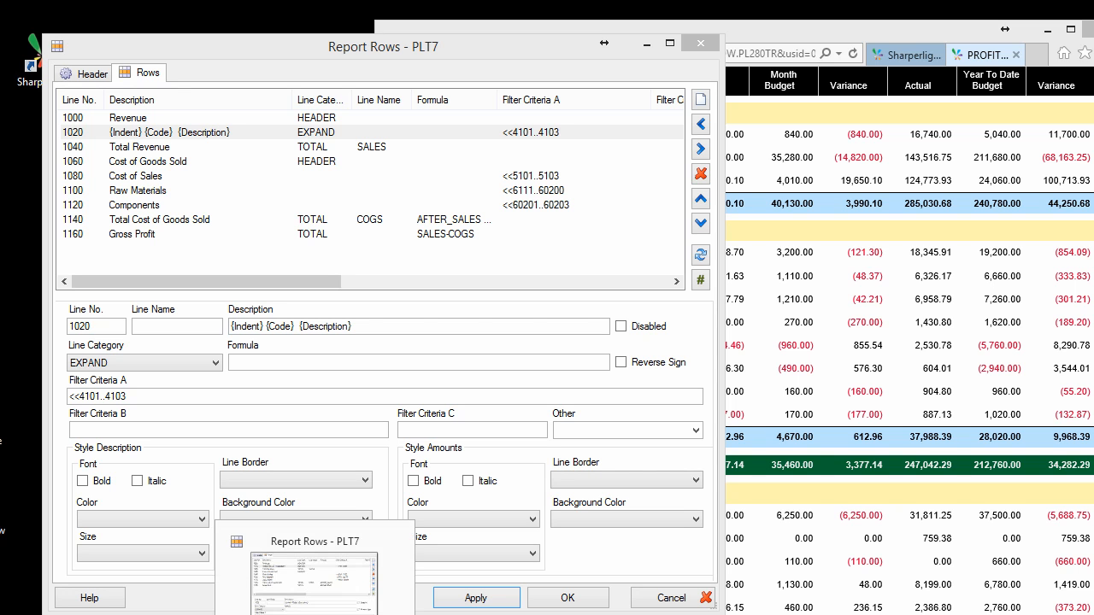
# - Open the Sharperlight Publisher and create a new published query
pyautogui.doubleClick(30, 73)
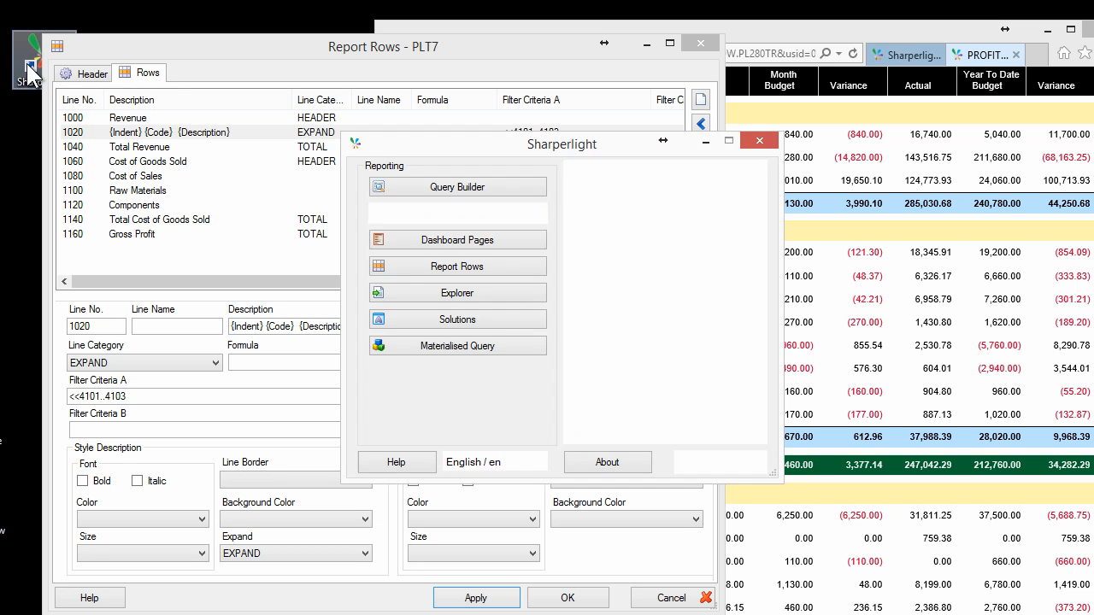
pyautogui.click(457, 212)
pyautogui.moveTo(402, 83); pyautogui.dragTo(581, 82)
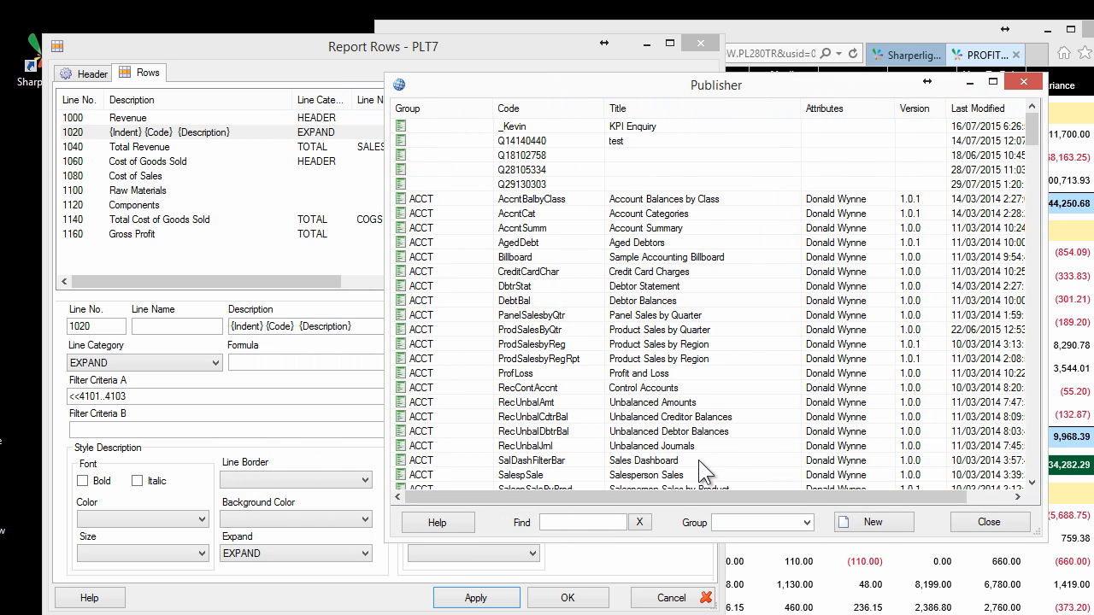
pyautogui.click(874, 523)
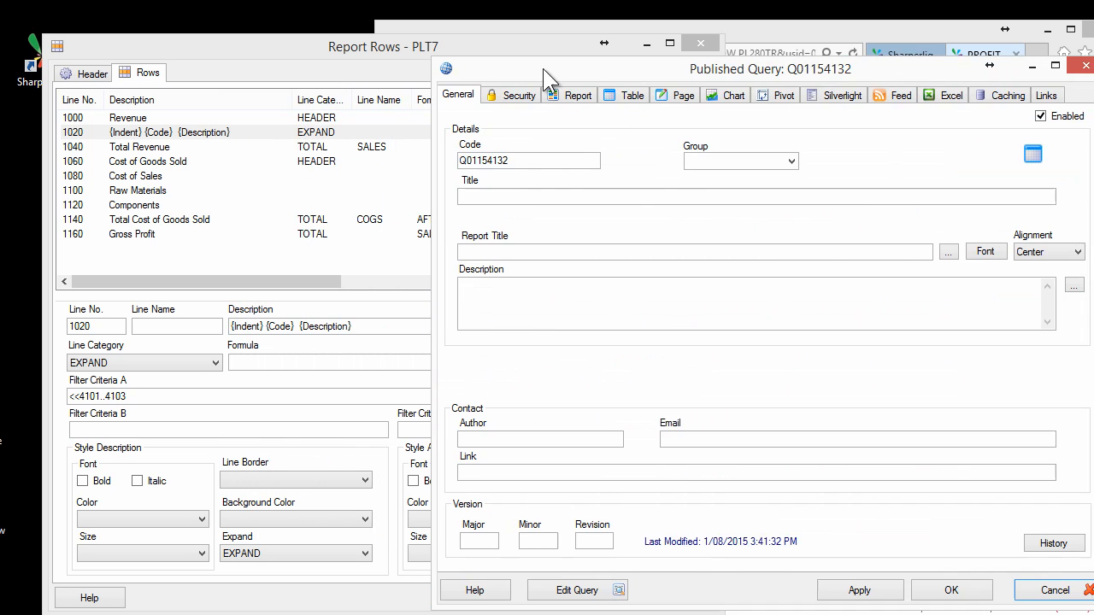
# - Assign the published query to the ROW group with code PLT7 and title PROFIT AND LOSS
pyautogui.click(700, 158)
pyautogui.write('ROW')
pyautogui.moveTo(547, 160); pyautogui.dragTo(313, 139)
pyautogui.write('T7')
pyautogui.press('Home')
pyautogui.write('PL')
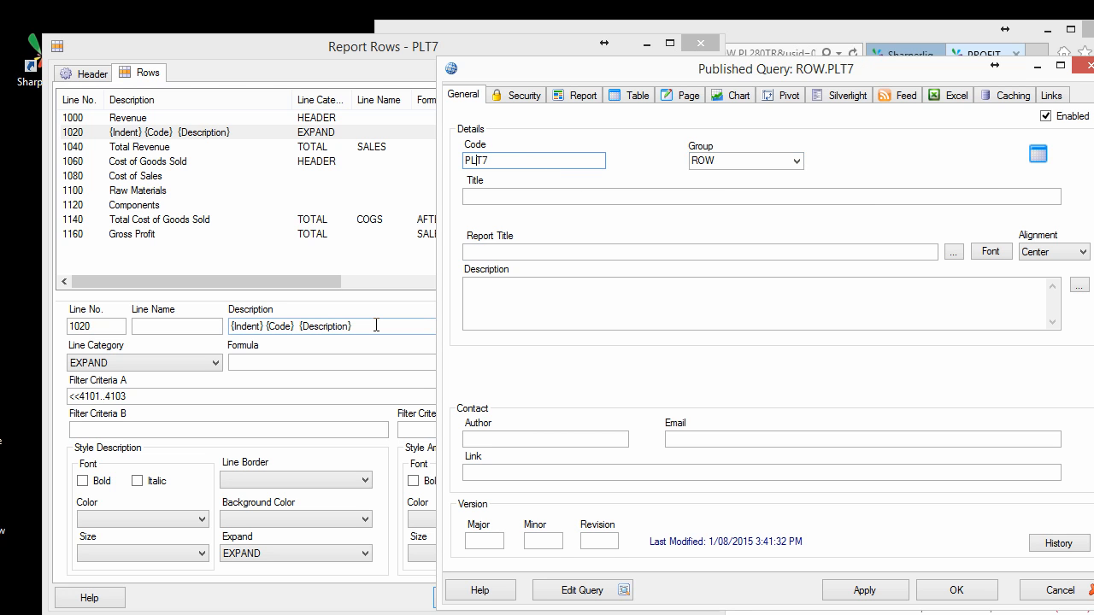
pyautogui.click(476, 199)
pyautogui.write('PROFIT AN')
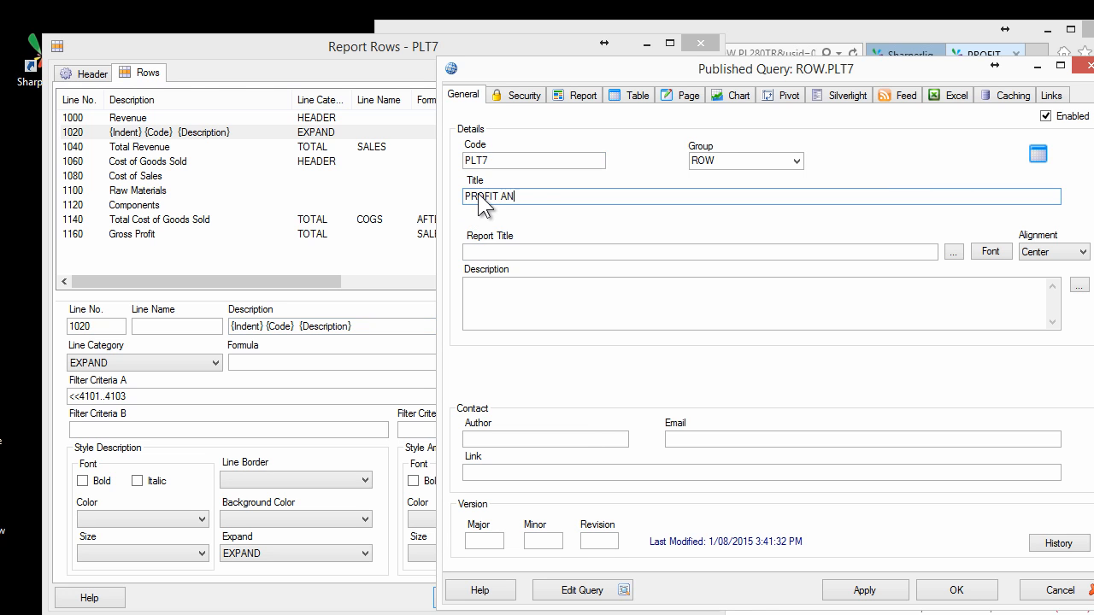
pyautogui.write('D LOSS')
# - Edit the published query as a Detailed Report based on the Report Rows table of the System product
pyautogui.click(595, 592)
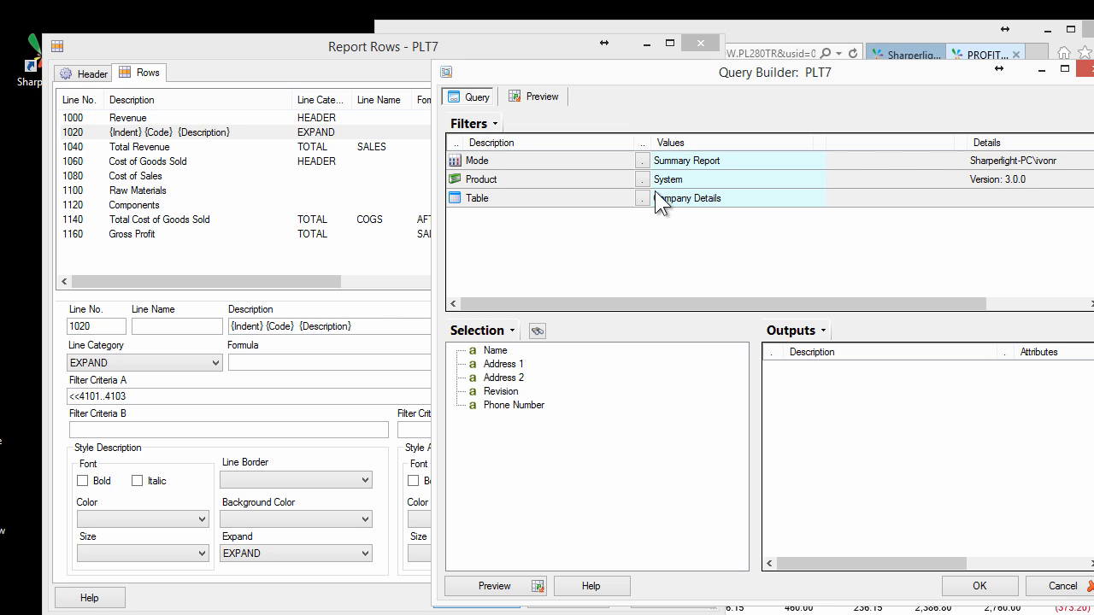
pyautogui.click(663, 178)
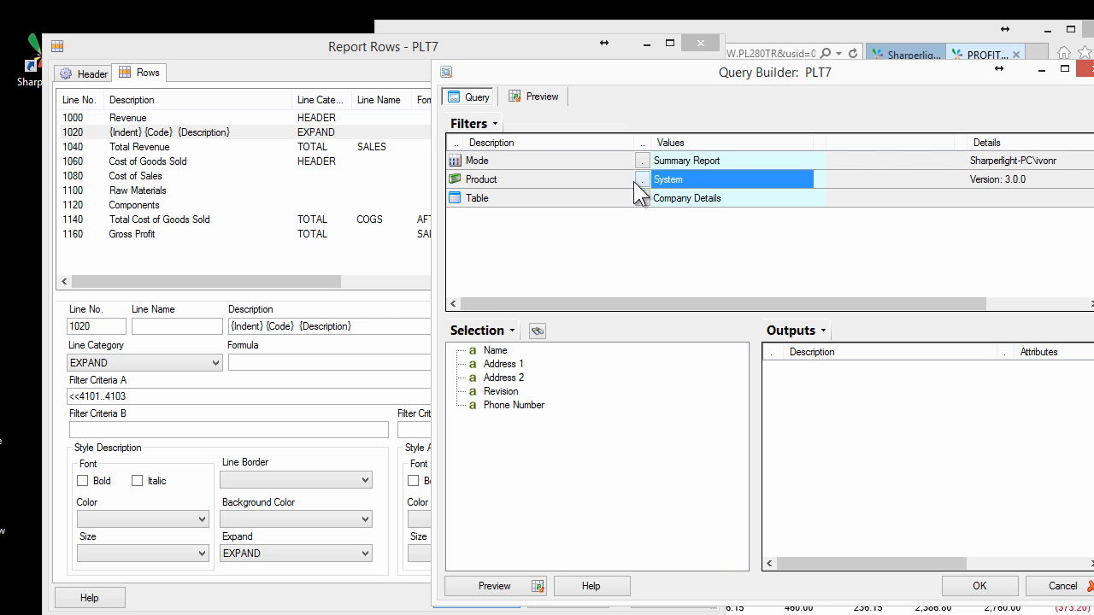
pyautogui.click(646, 195)
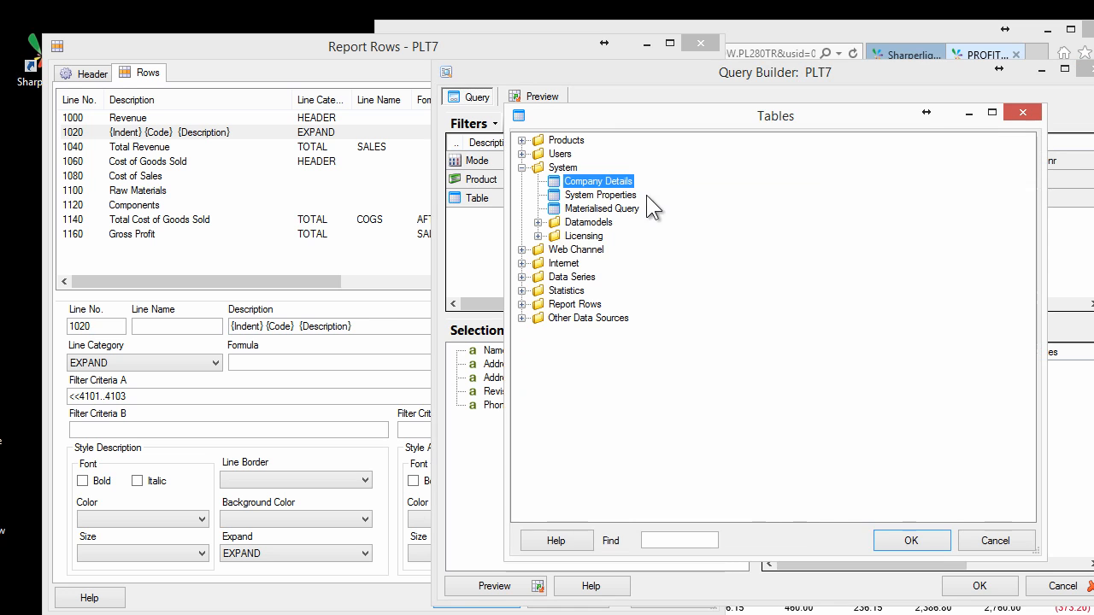
pyautogui.click(528, 305)
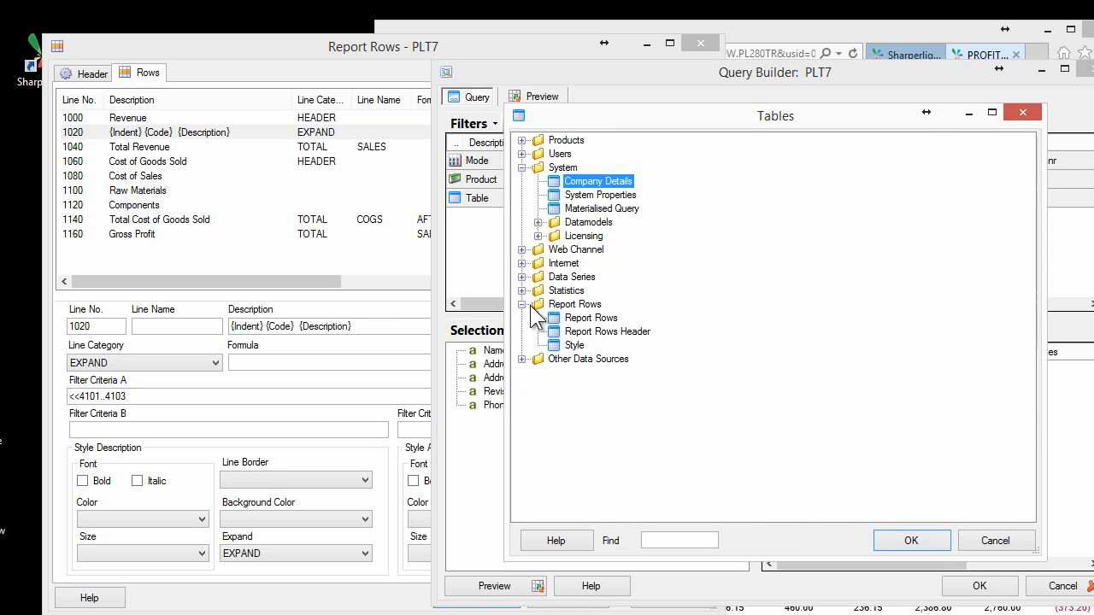
pyautogui.doubleClick(593, 318)
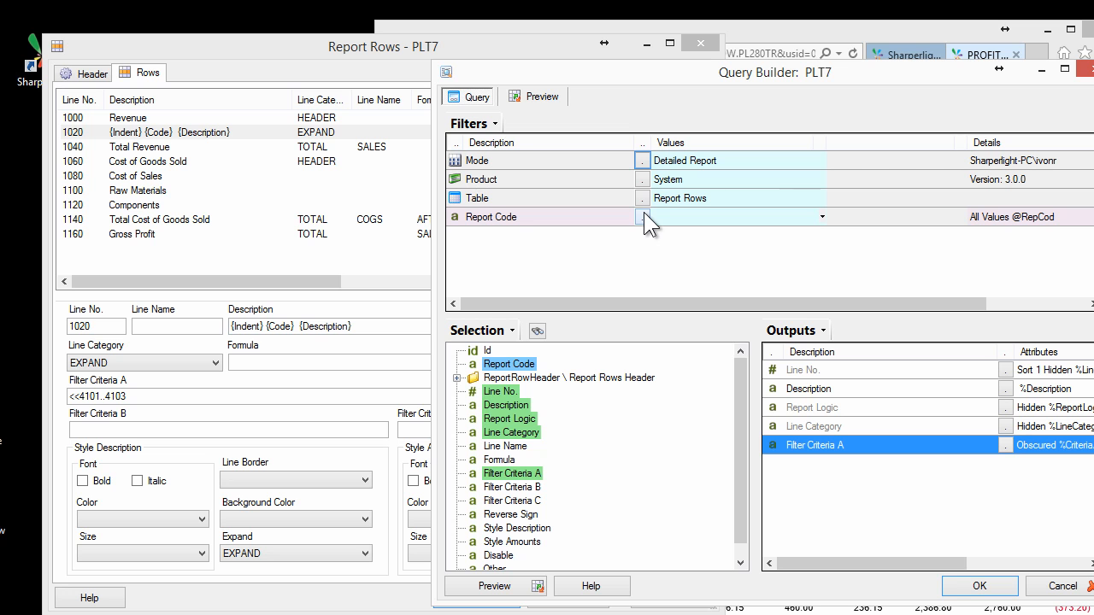
# - Filter the query's Report Code to PLT7, chosen from the lookup list
pyautogui.click(358, 48)
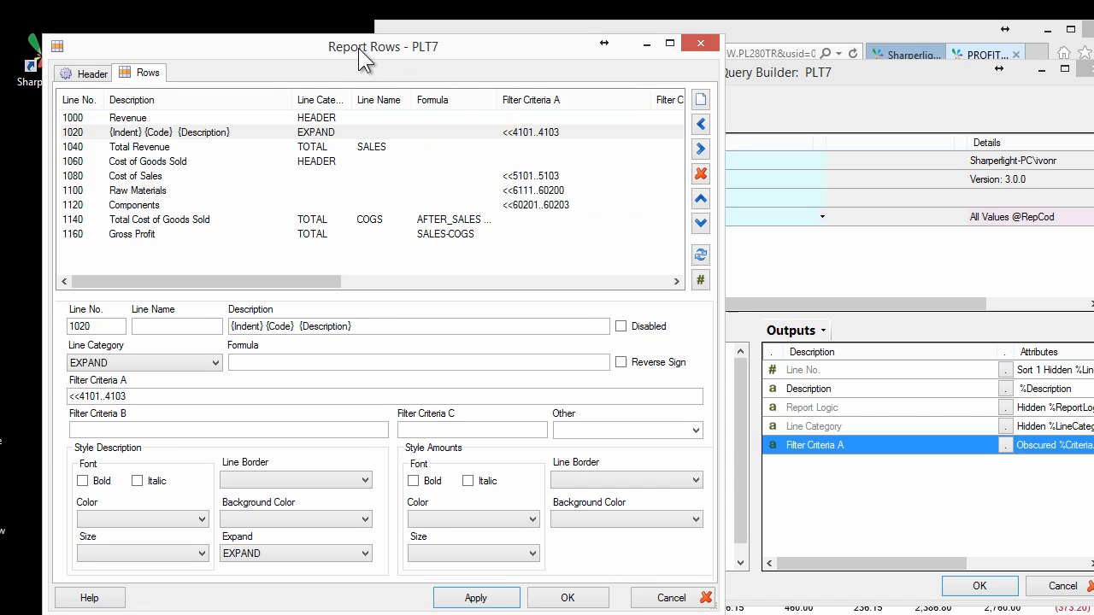
pyautogui.moveTo(358, 48); pyautogui.dragTo(340, 39)
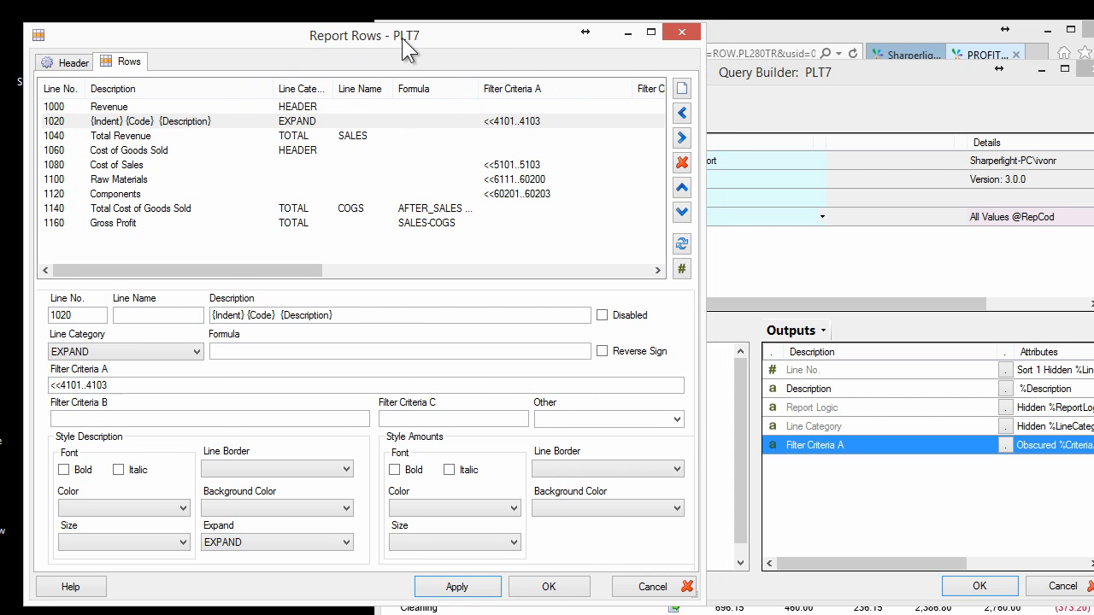
pyautogui.click(885, 252)
pyautogui.click(643, 218)
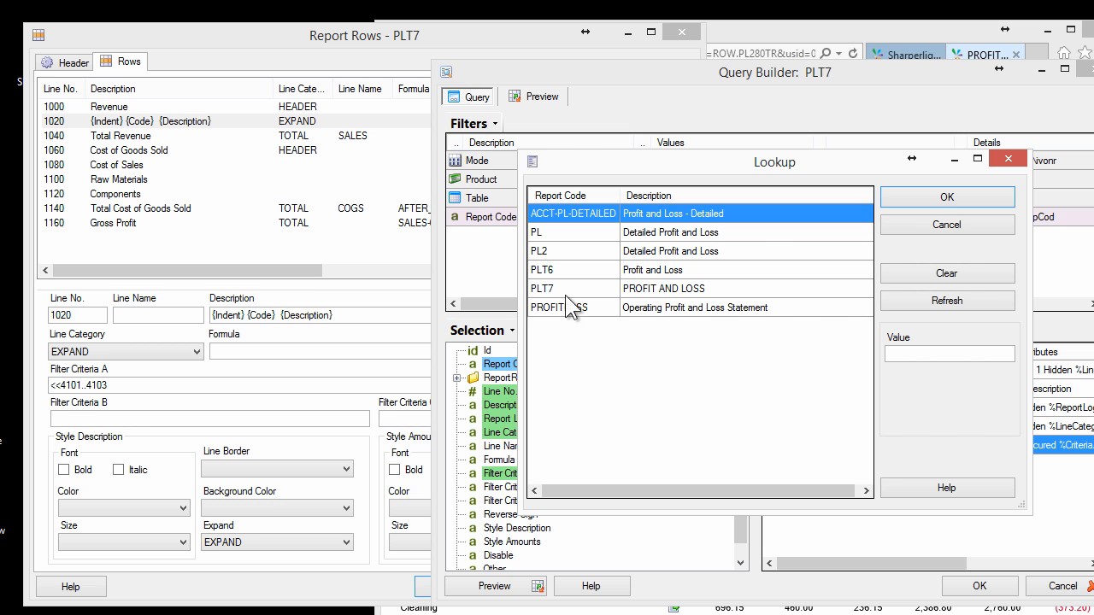
pyautogui.click(656, 288)
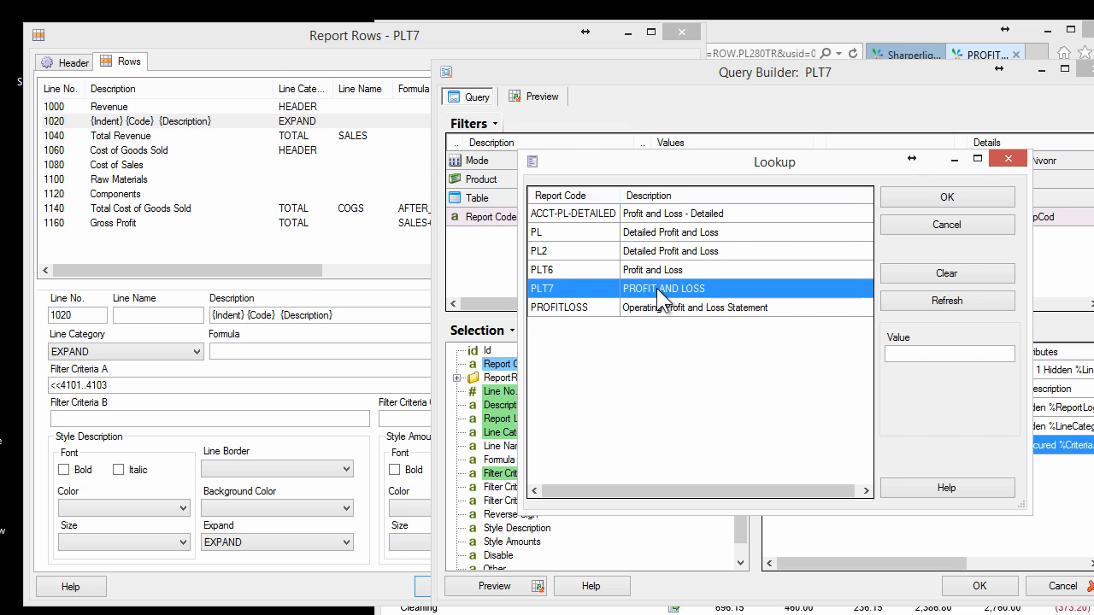
pyautogui.click(940, 195)
# - Preview the query to check its row descriptions against the PLT7 report rows, and return to the query definition
pyautogui.click(543, 96)
pyautogui.click(590, 218)
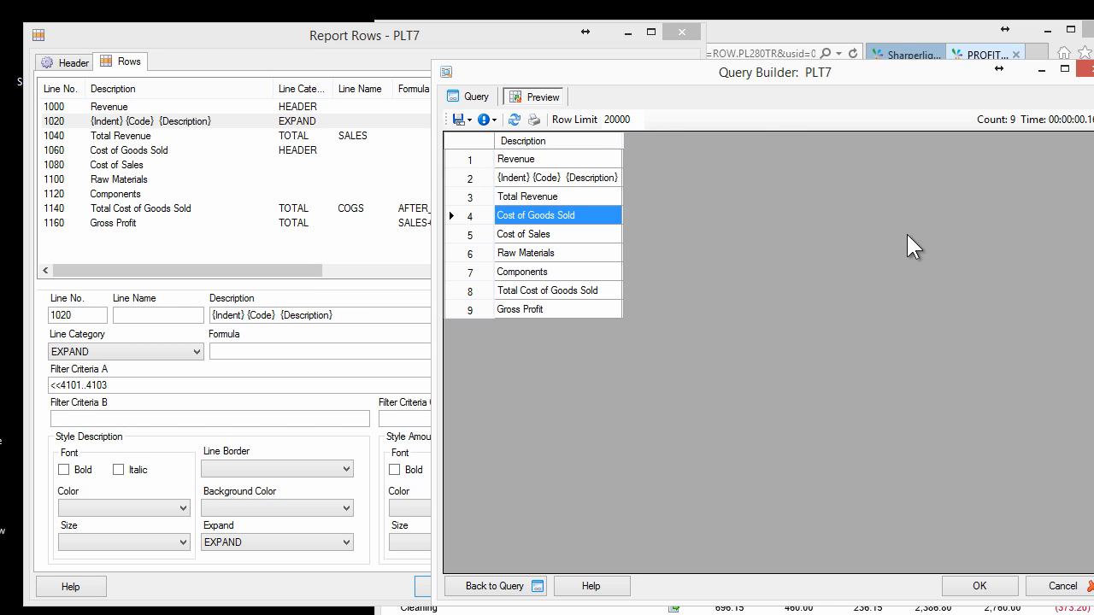
pyautogui.click(568, 232)
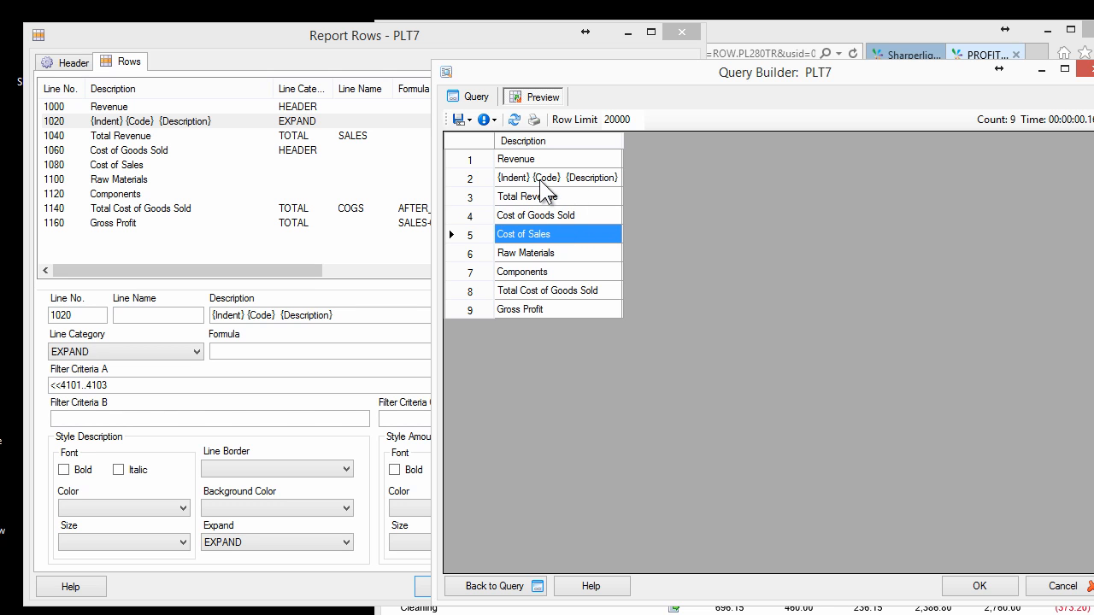
pyautogui.click(476, 96)
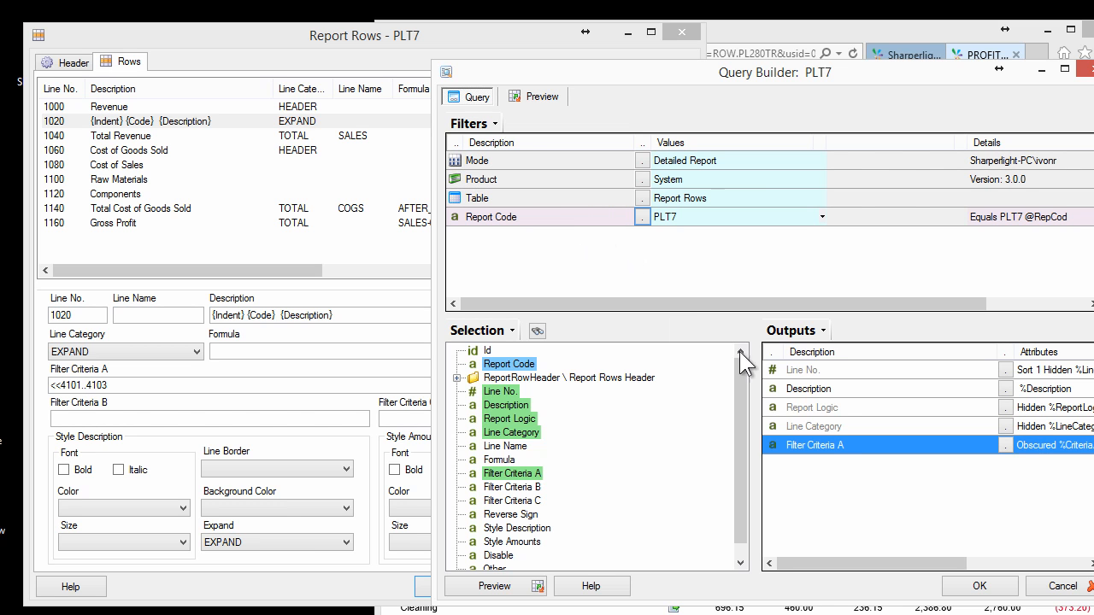
# - Add a sub query to the outputs and set its product to Sample Accounting Data
pyautogui.rightClick(823, 444)
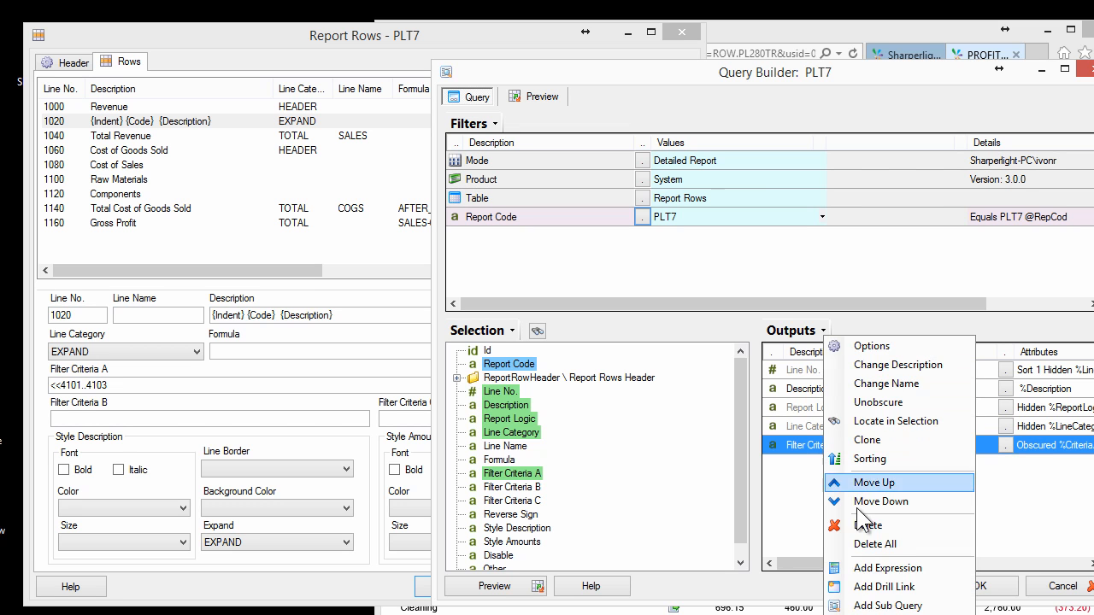
pyautogui.click(877, 606)
pyautogui.moveTo(665, 73); pyautogui.dragTo(685, 73)
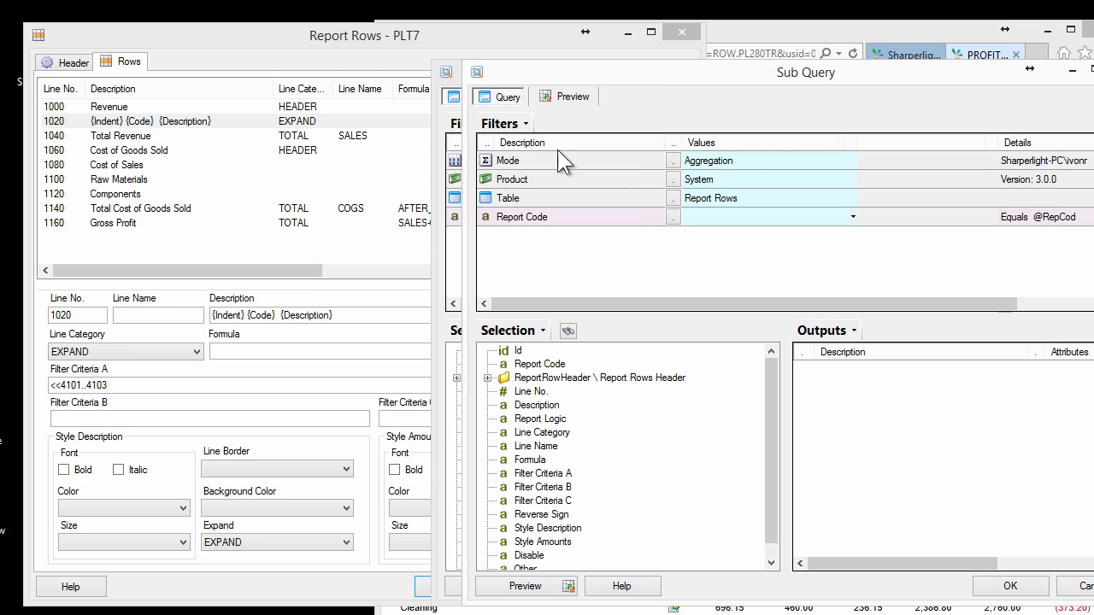
pyautogui.click(725, 165)
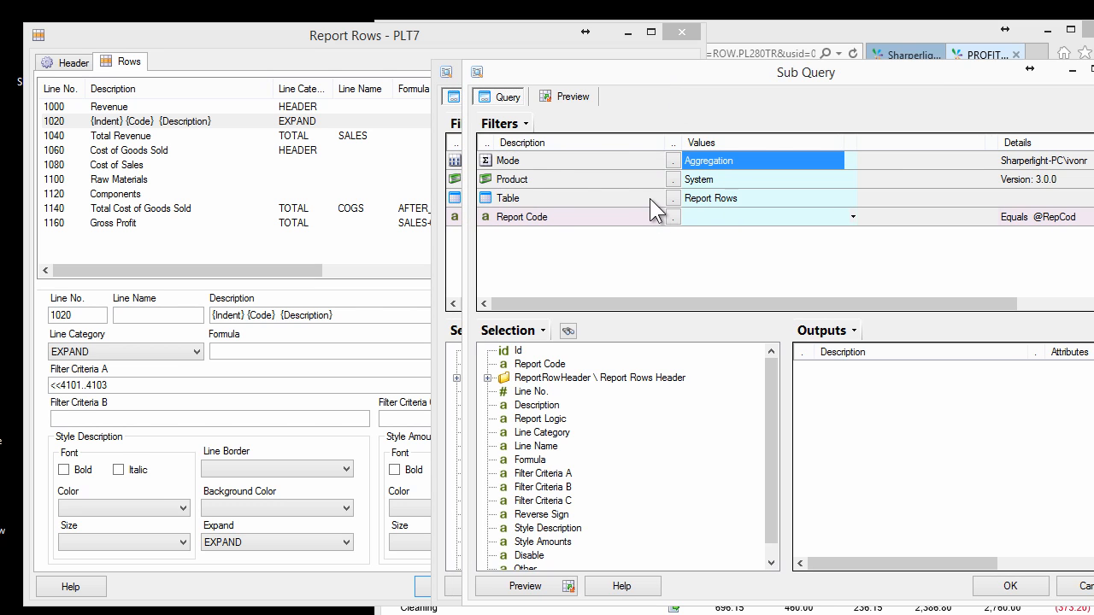
pyautogui.click(674, 178)
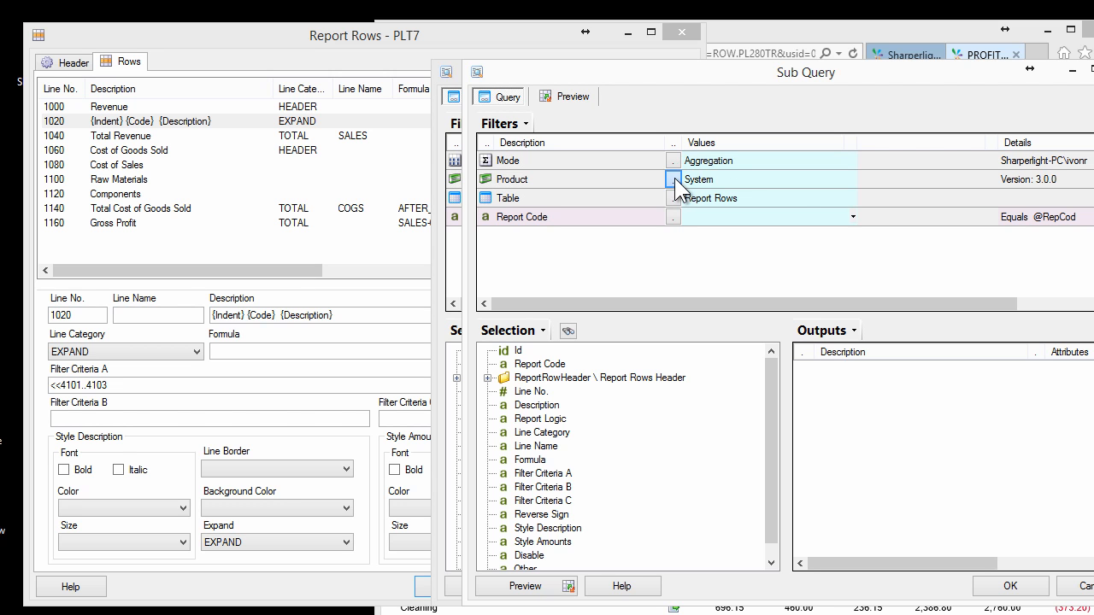
pyautogui.click(674, 178)
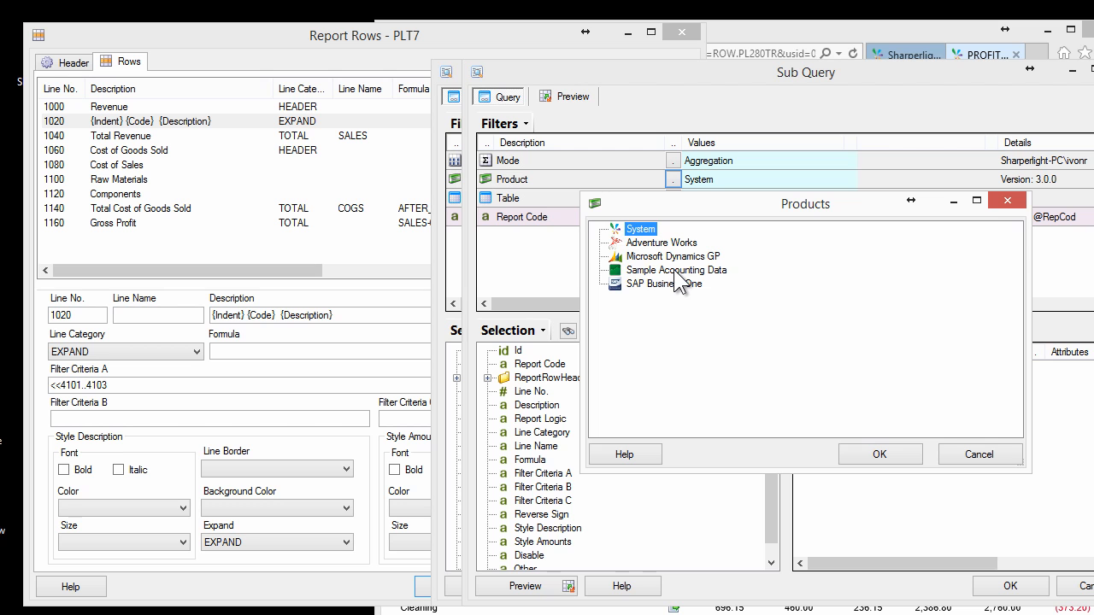
pyautogui.doubleClick(675, 270)
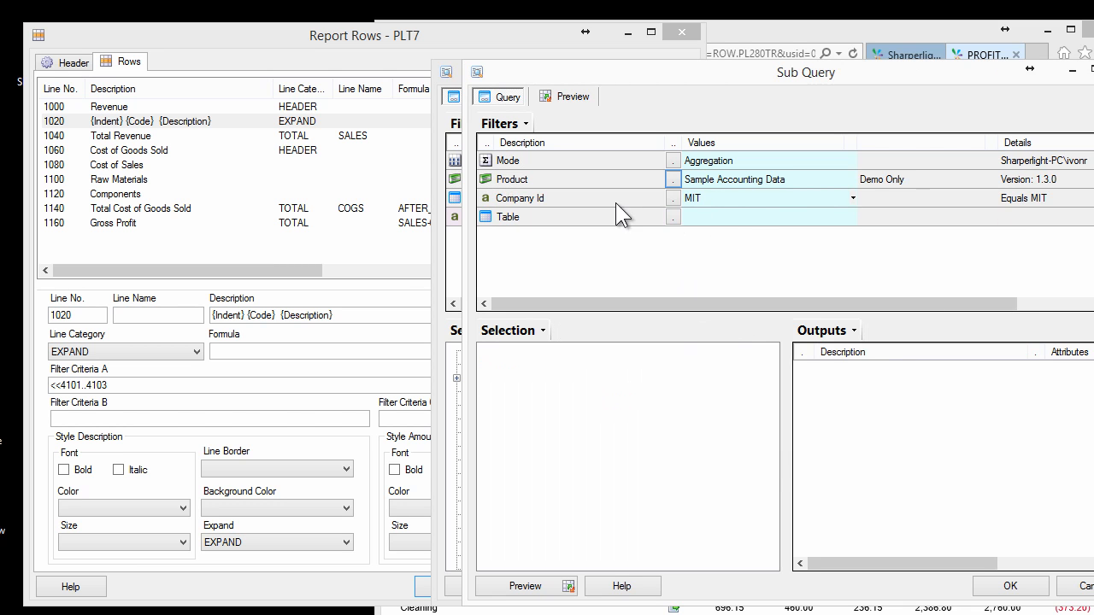
# - Base the sub query on the Actual to Budget Summary table for company MIT
pyautogui.click(559, 198)
pyautogui.click(713, 198)
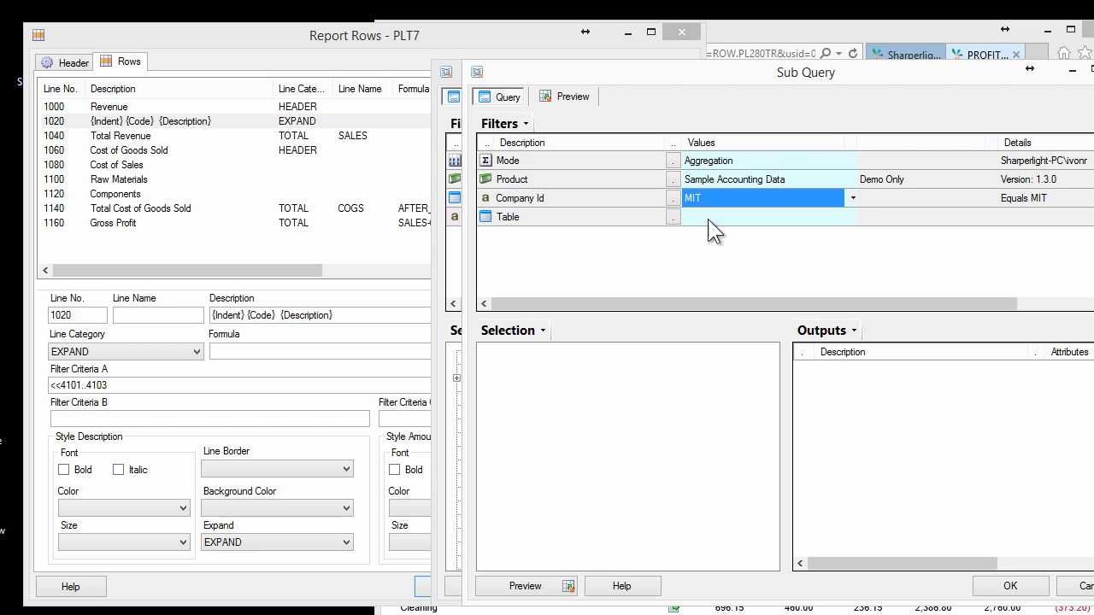
pyautogui.click(703, 209)
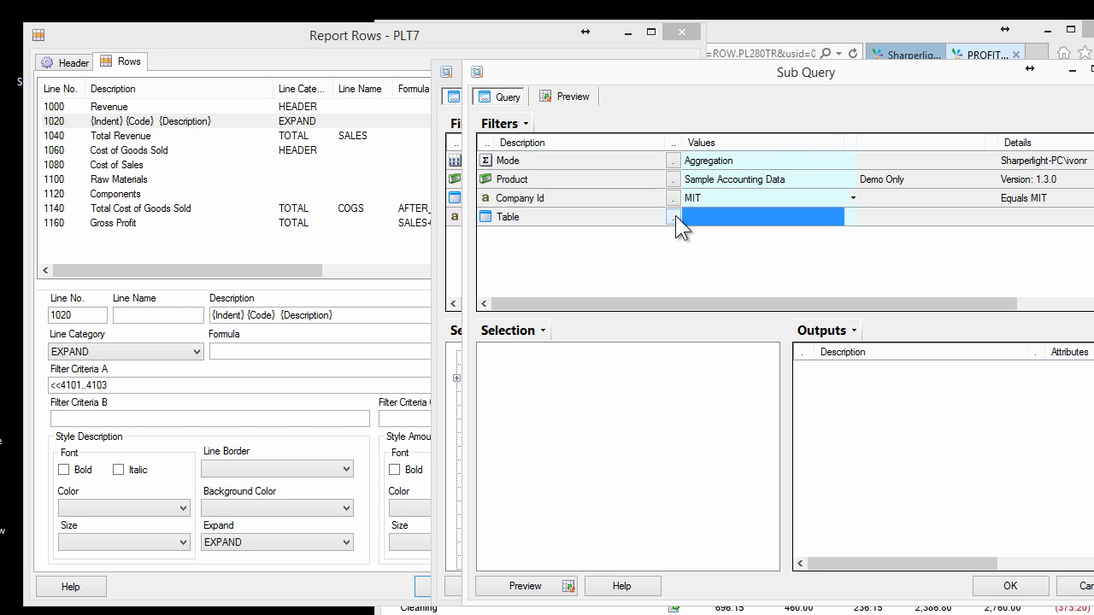
pyautogui.click(674, 217)
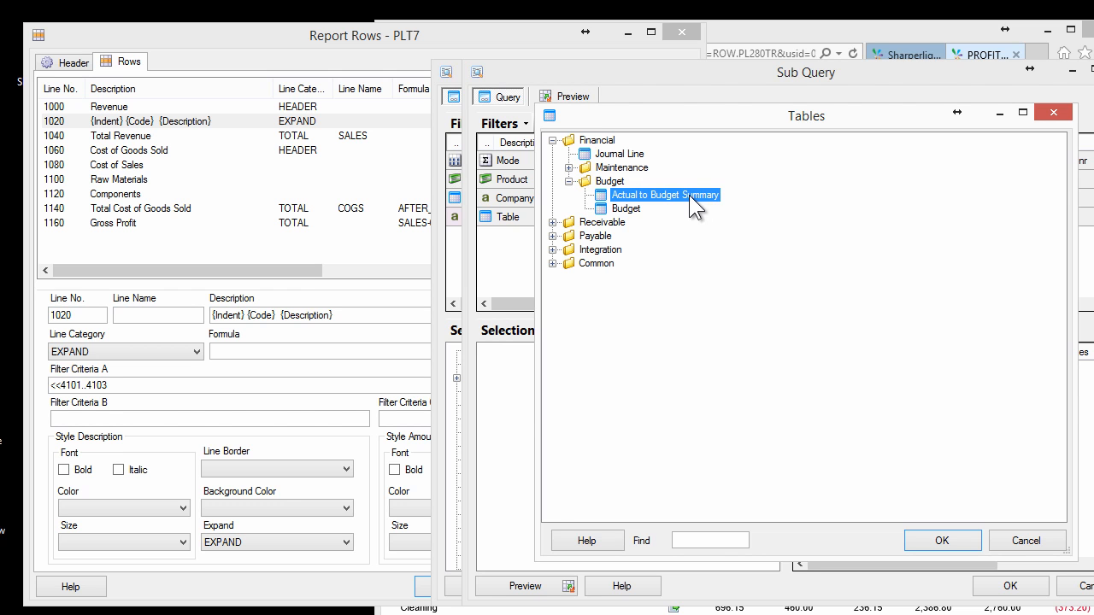
pyautogui.doubleClick(696, 196)
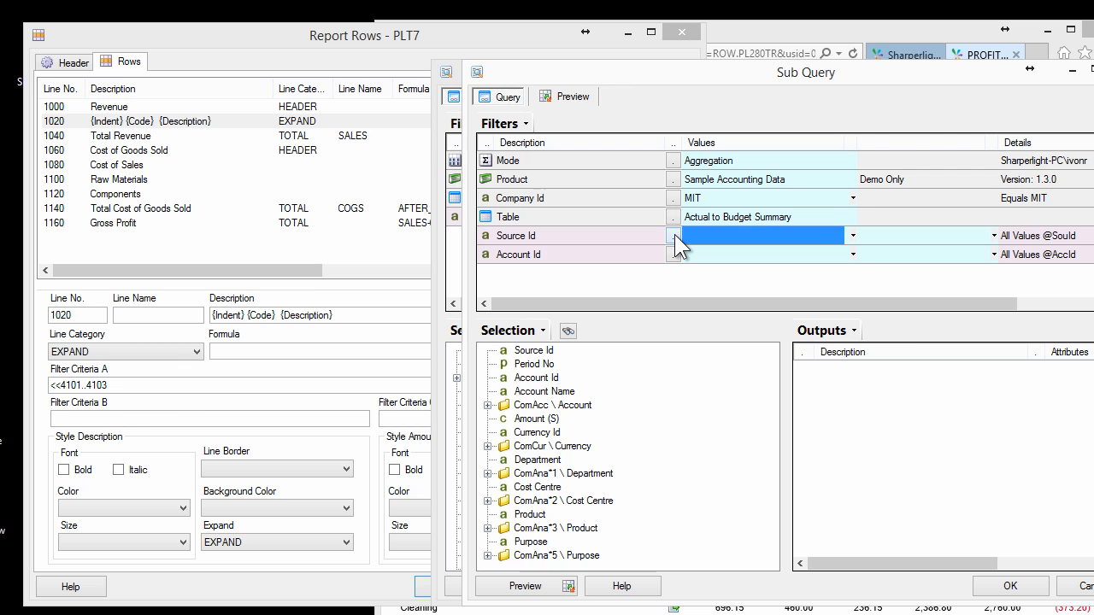
# - Filter the sub query's Source Id to ACTUAL, chosen from the lookup list
pyautogui.click(674, 235)
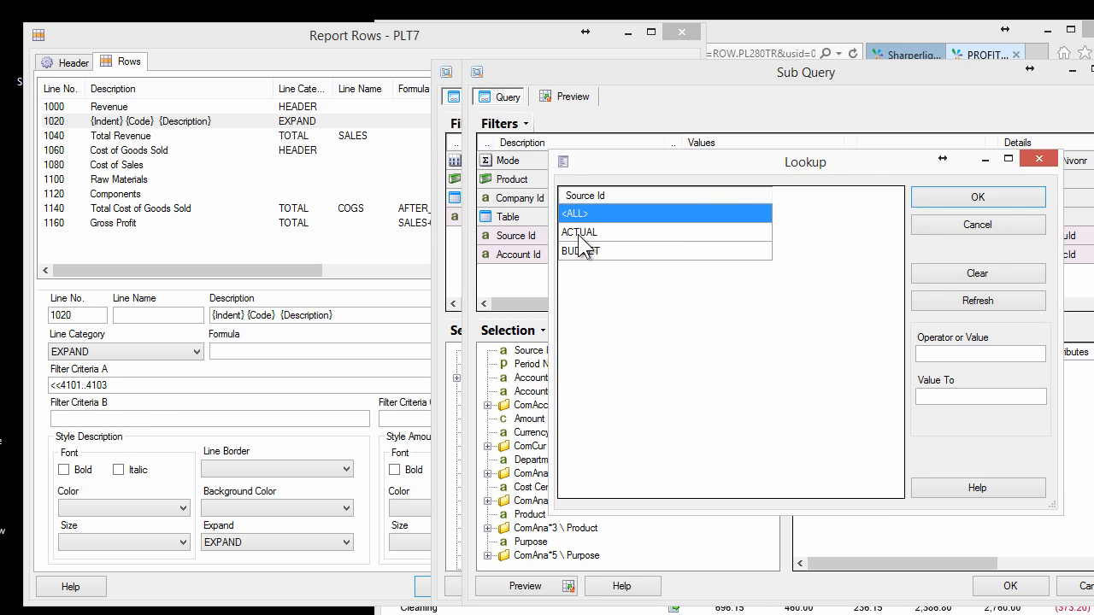
pyautogui.click(586, 232)
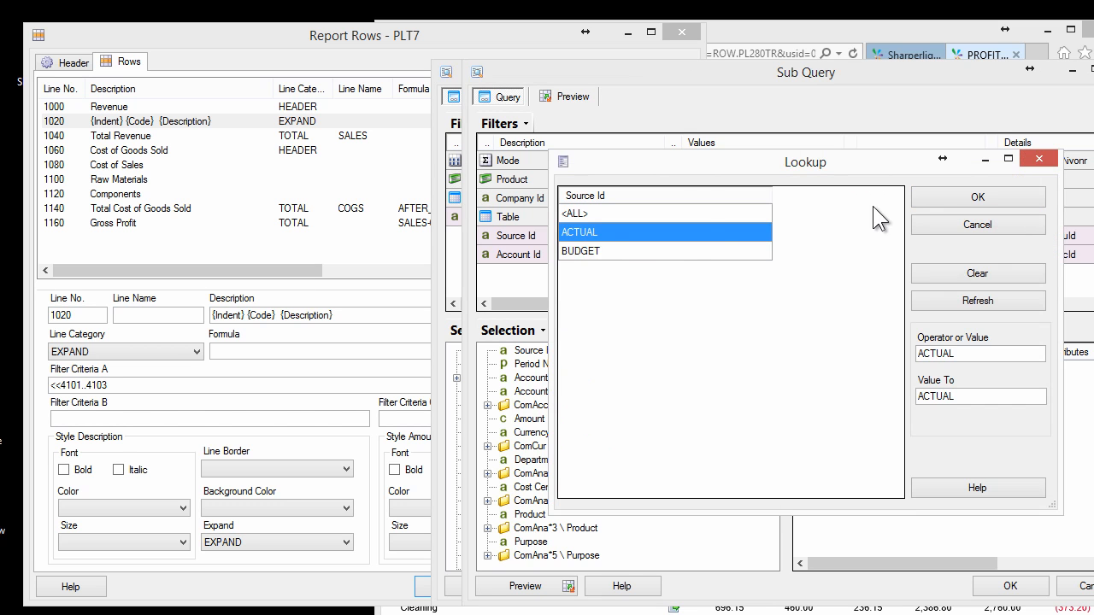
pyautogui.click(977, 196)
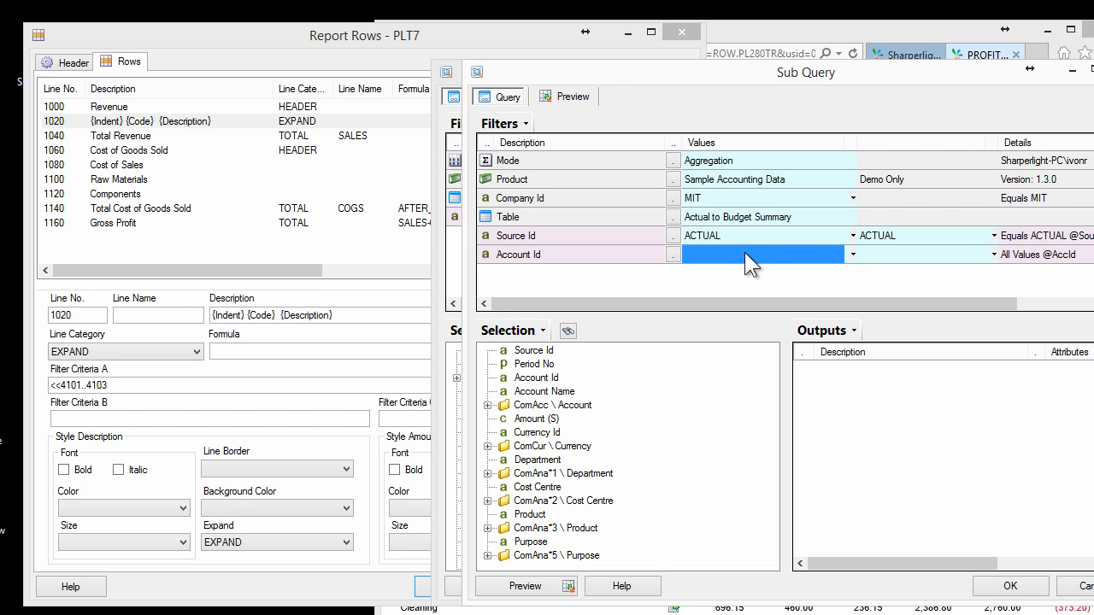
# - Filter the sub query's Account Id by the parent query's {%CriteriaA} reference
pyautogui.click(702, 250)
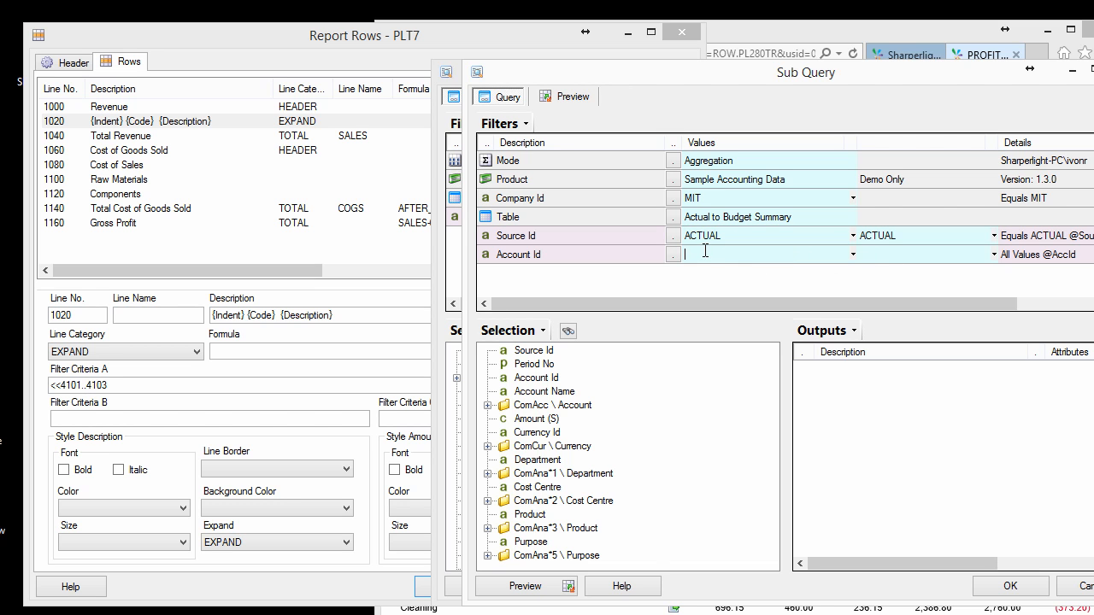
pyautogui.click(852, 253)
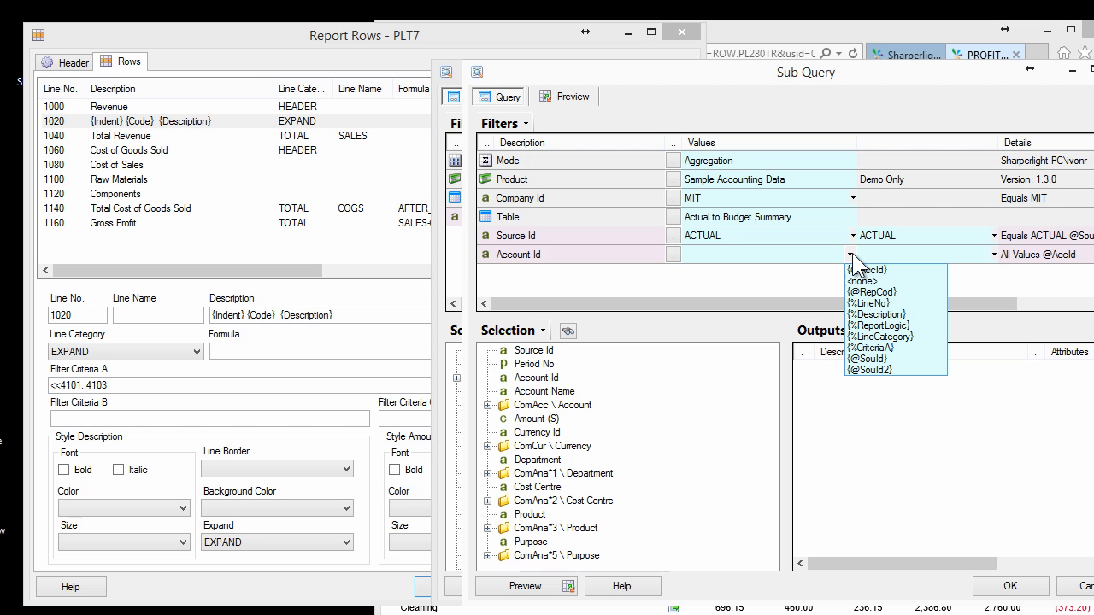
pyautogui.click(889, 347)
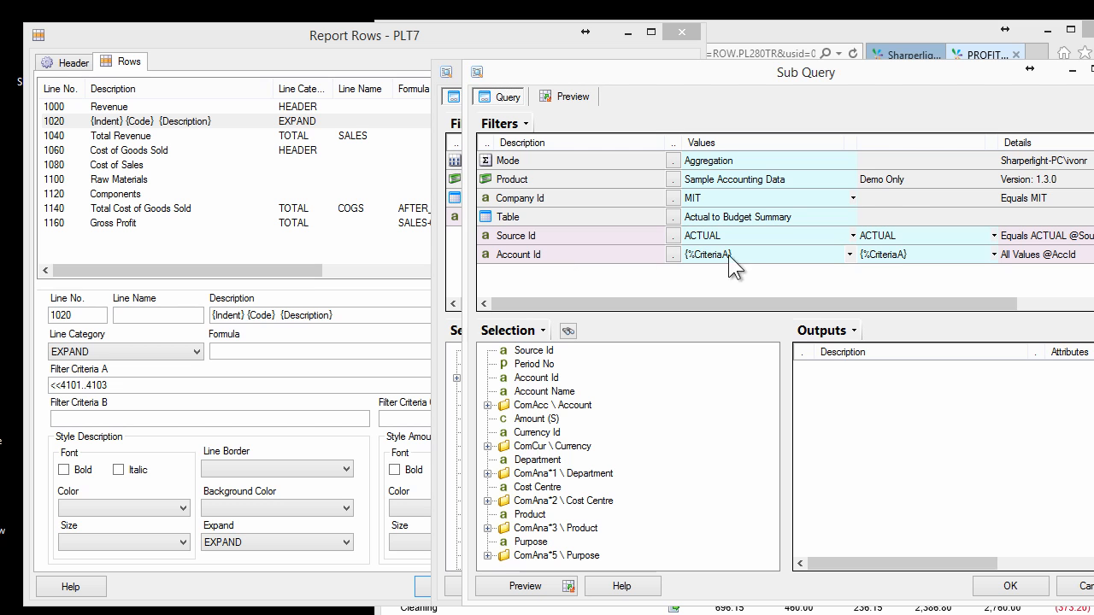
pyautogui.click(764, 252)
pyautogui.click(873, 253)
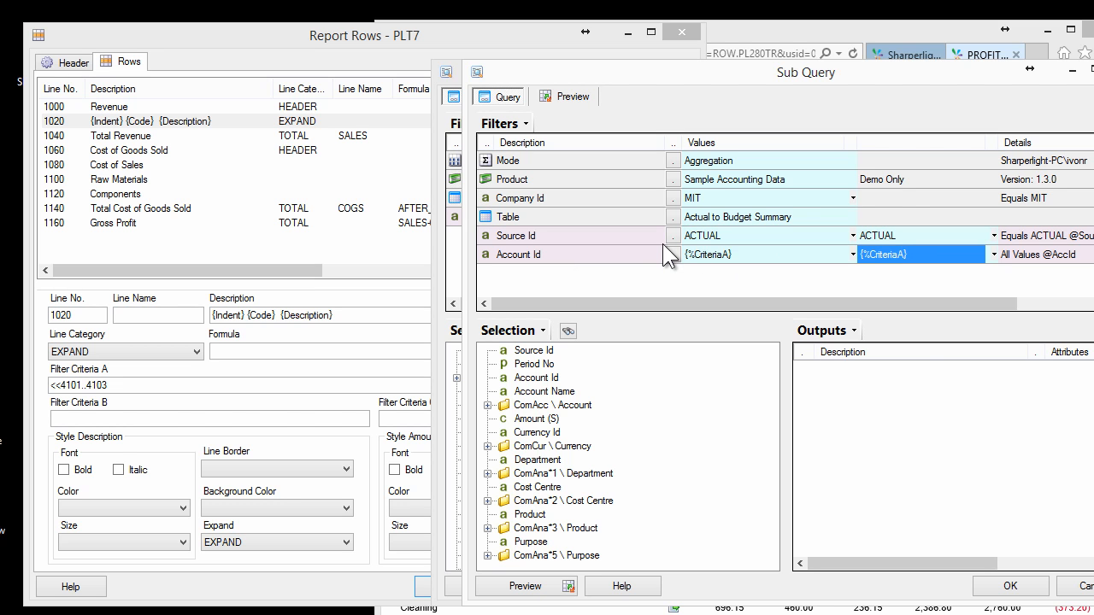
# - Add Period No as a filter of the sub query and set it to 2015/06
pyautogui.click(533, 365)
pyautogui.moveTo(552, 287); pyautogui.dragTo(547, 281)
pyautogui.click(687, 275)
pyautogui.click(705, 274)
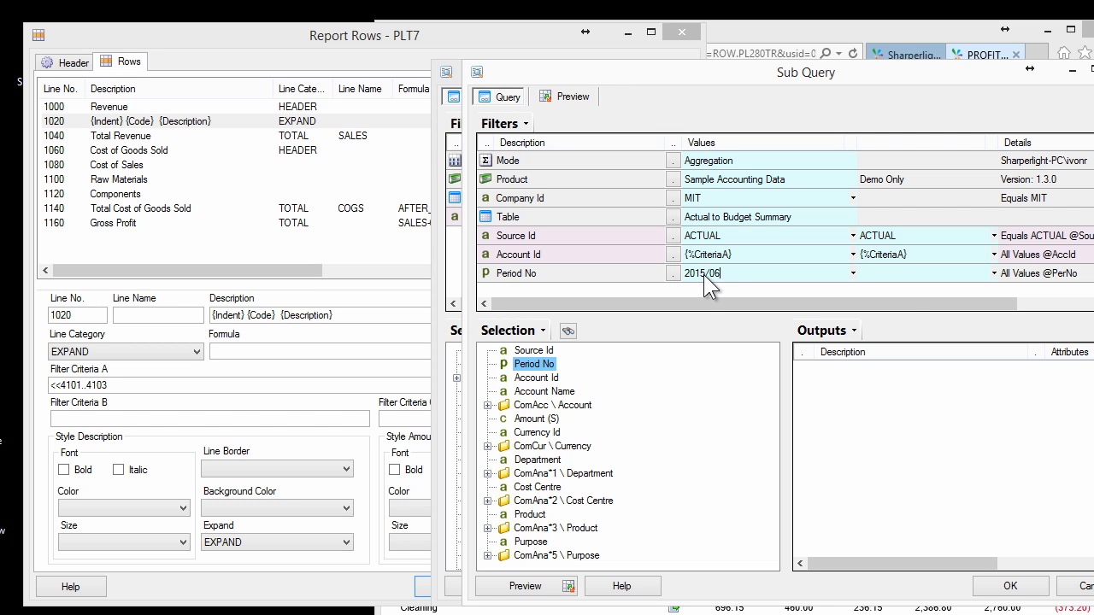
pyautogui.write('06')
pyautogui.press('Tab')
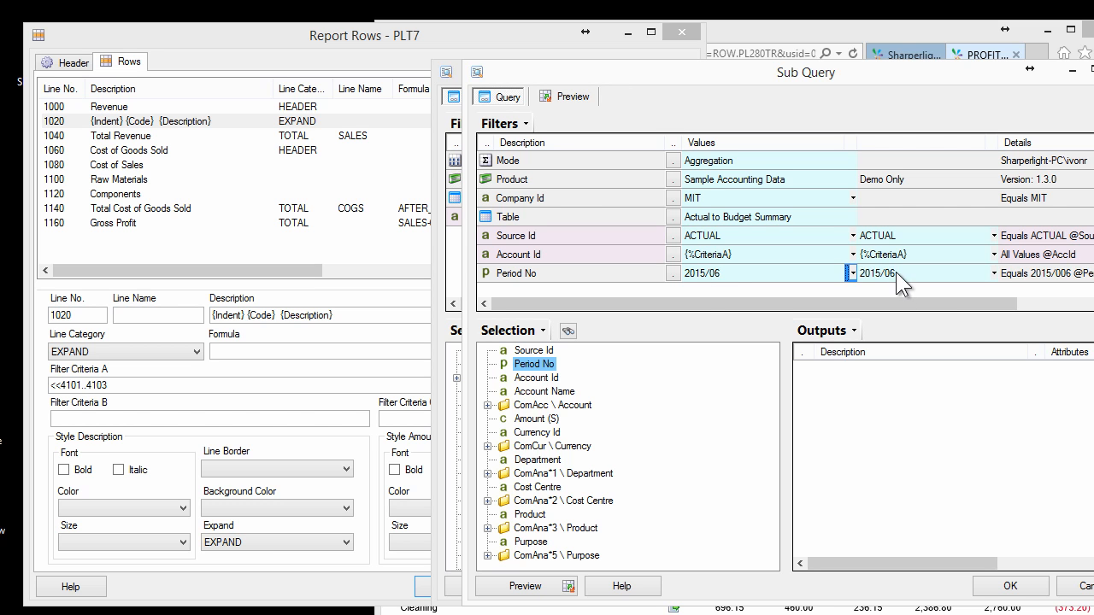
pyautogui.click(722, 274)
# - Add Amount (S) as the sub query's output and accept the sub query into the PLT7 query
pyautogui.moveTo(532, 419); pyautogui.dragTo(863, 395)
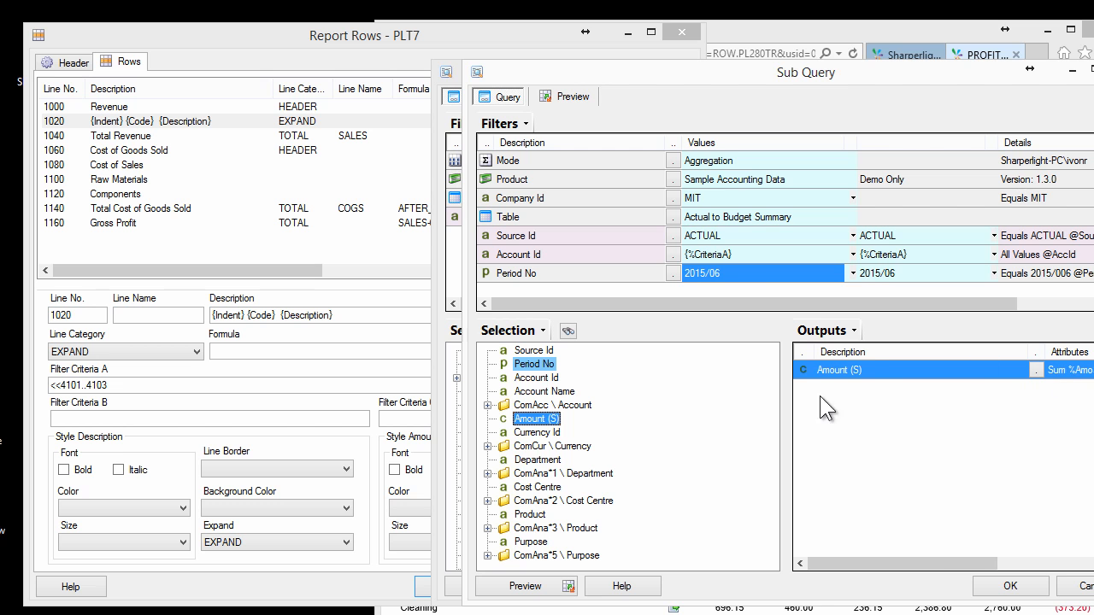
pyautogui.click(1005, 588)
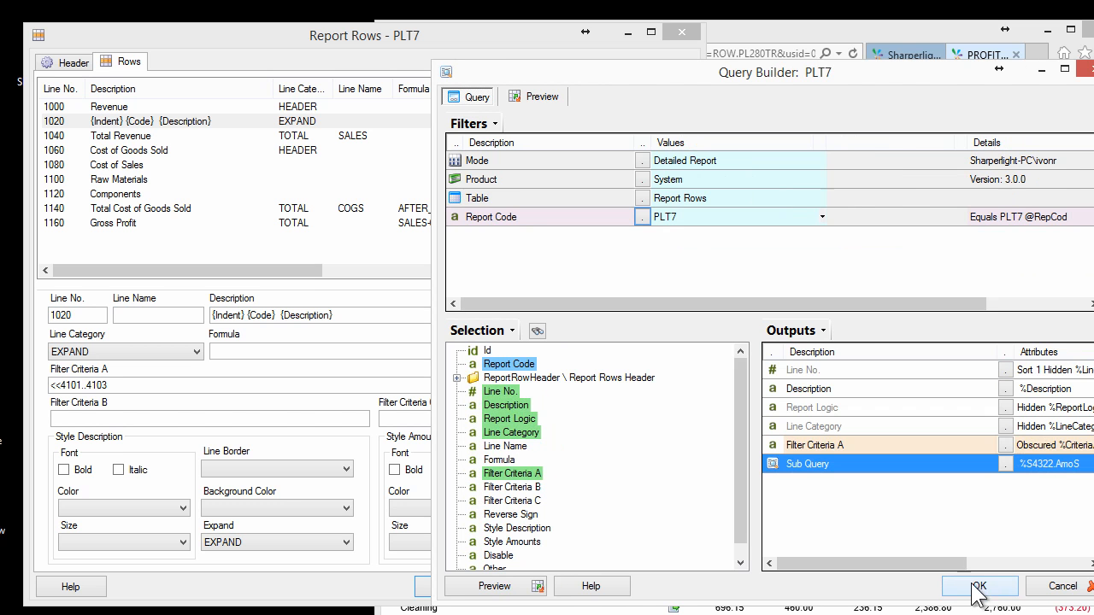
pyautogui.click(813, 449)
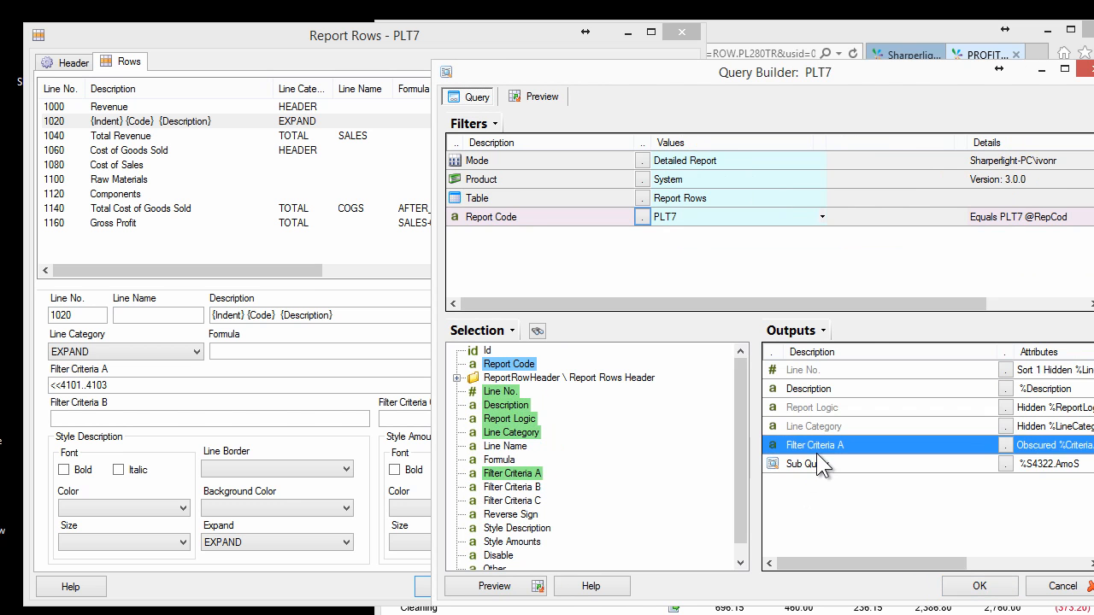
# - Preview the query and examine the Sub Query amounts and the styling of the revenue and cost rows
pyautogui.click(537, 96)
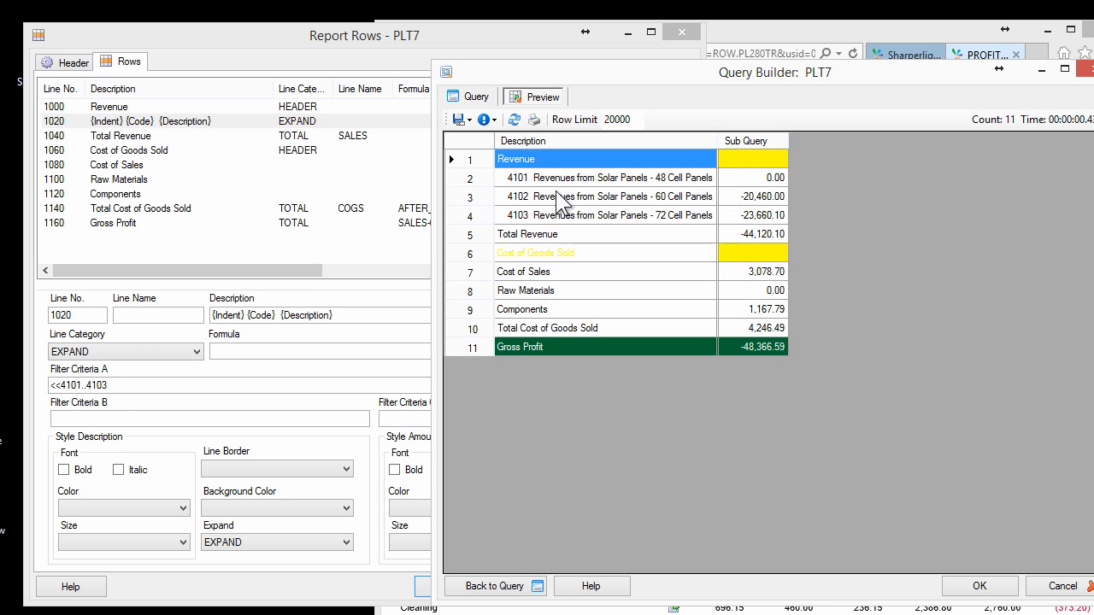
pyautogui.click(563, 199)
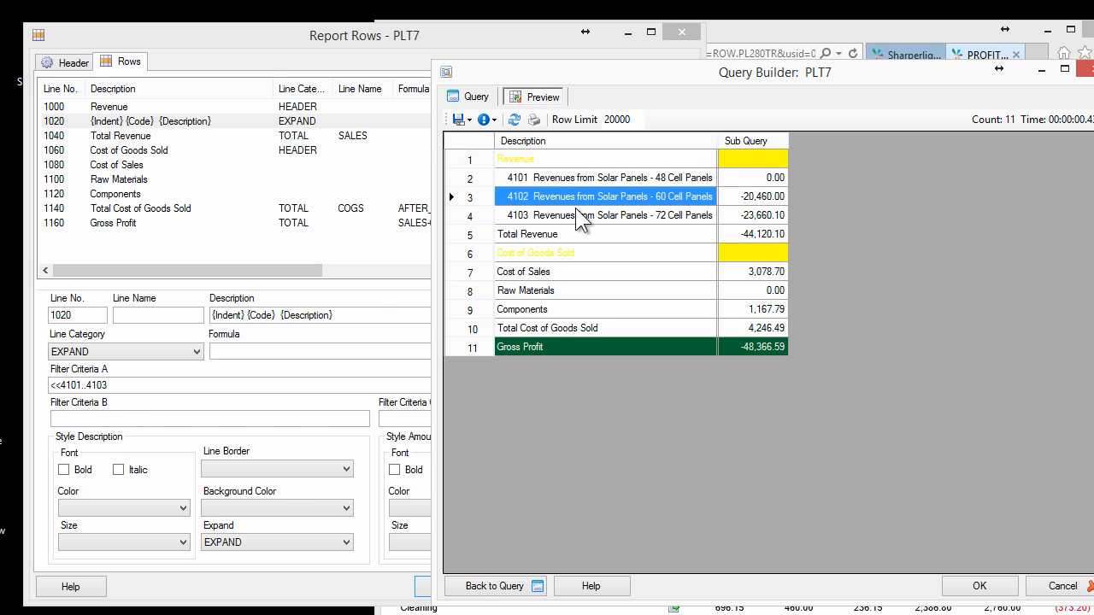
pyautogui.moveTo(765, 175); pyautogui.dragTo(759, 215)
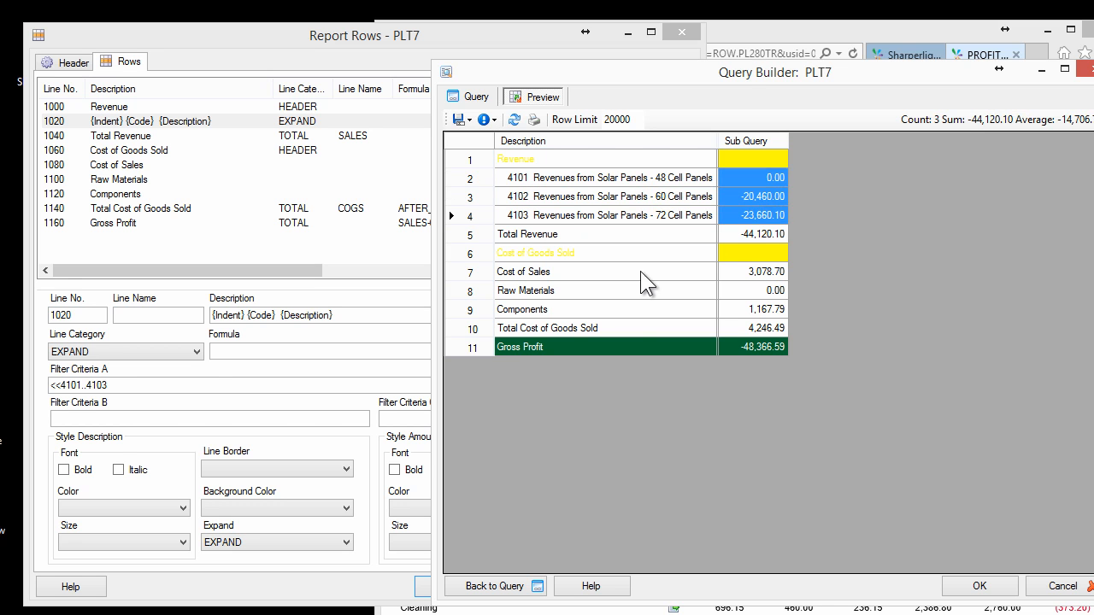
pyautogui.click(610, 270)
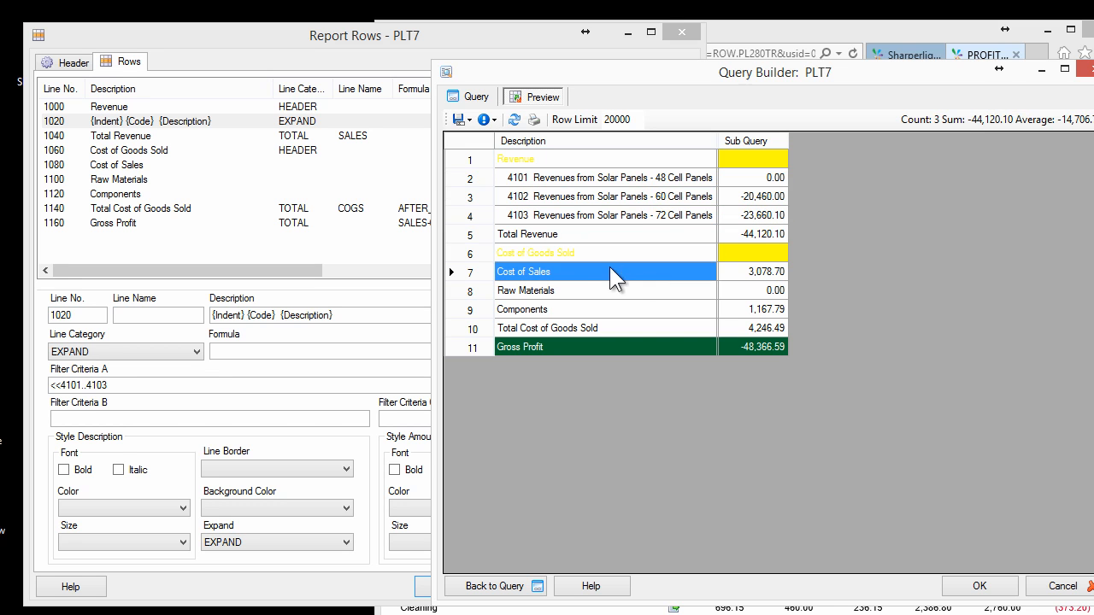
pyautogui.click(511, 160)
pyautogui.click(531, 183)
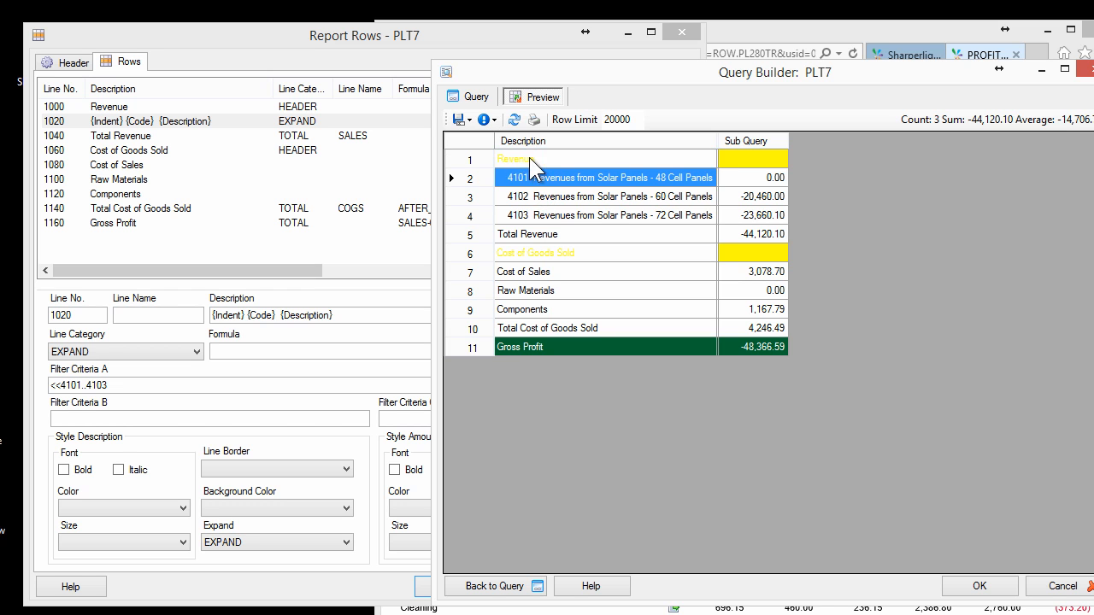
pyautogui.click(573, 213)
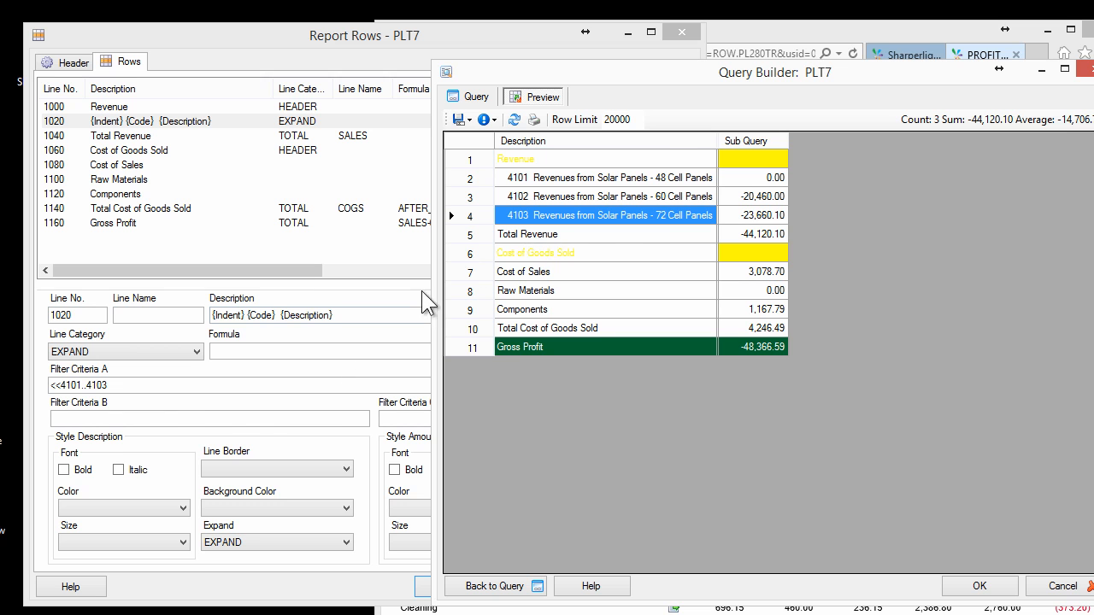
# - In the report rows, set the Revenue header's description font color to BLACK and choose a background color for its description
pyautogui.click(122, 107)
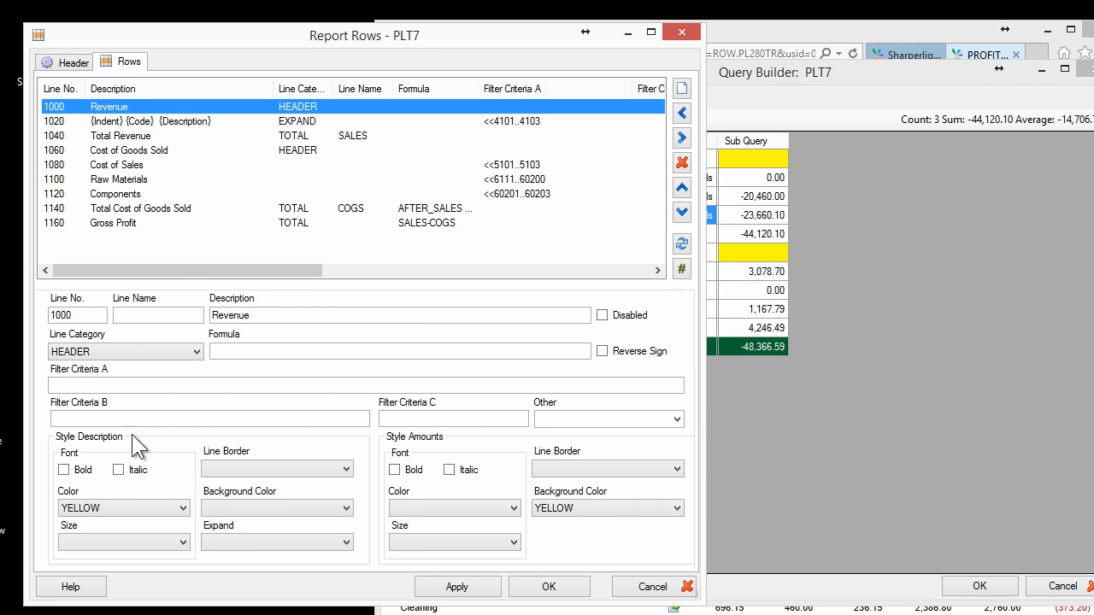
pyautogui.click(121, 509)
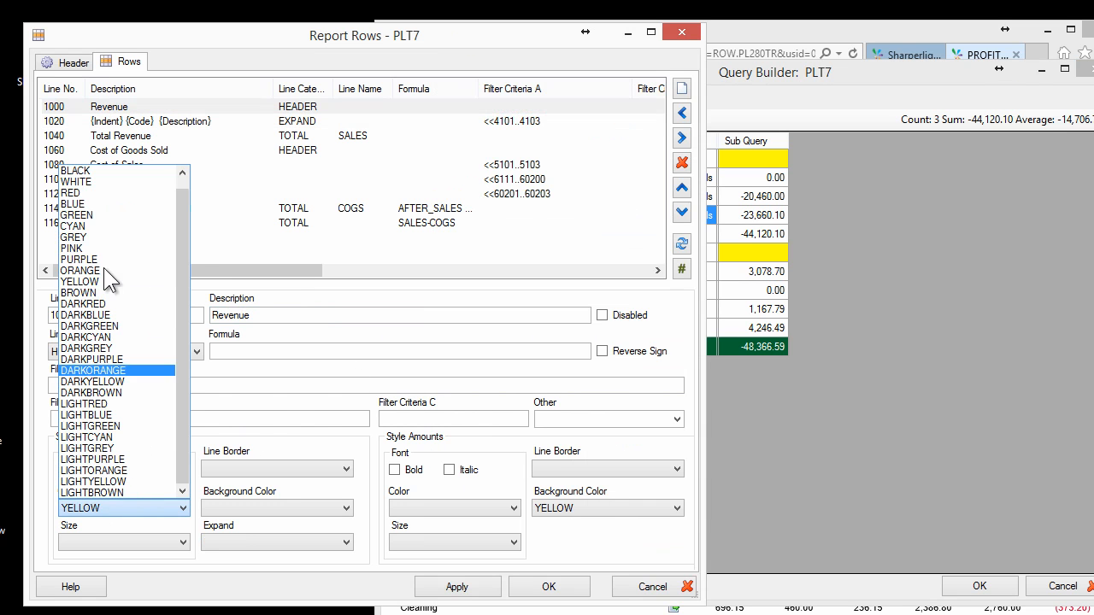
pyautogui.click(77, 171)
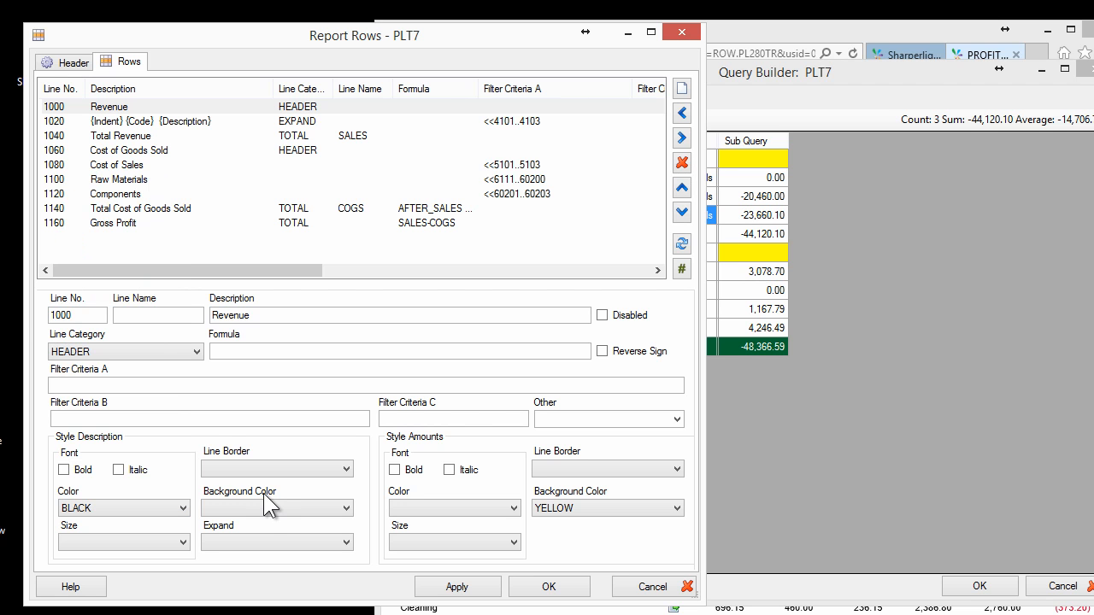
pyautogui.click(259, 512)
pyautogui.click(237, 237)
# - Style the Cost of Goods Sold header's description with font color BLACK and background color YELLOW
pyautogui.click(136, 152)
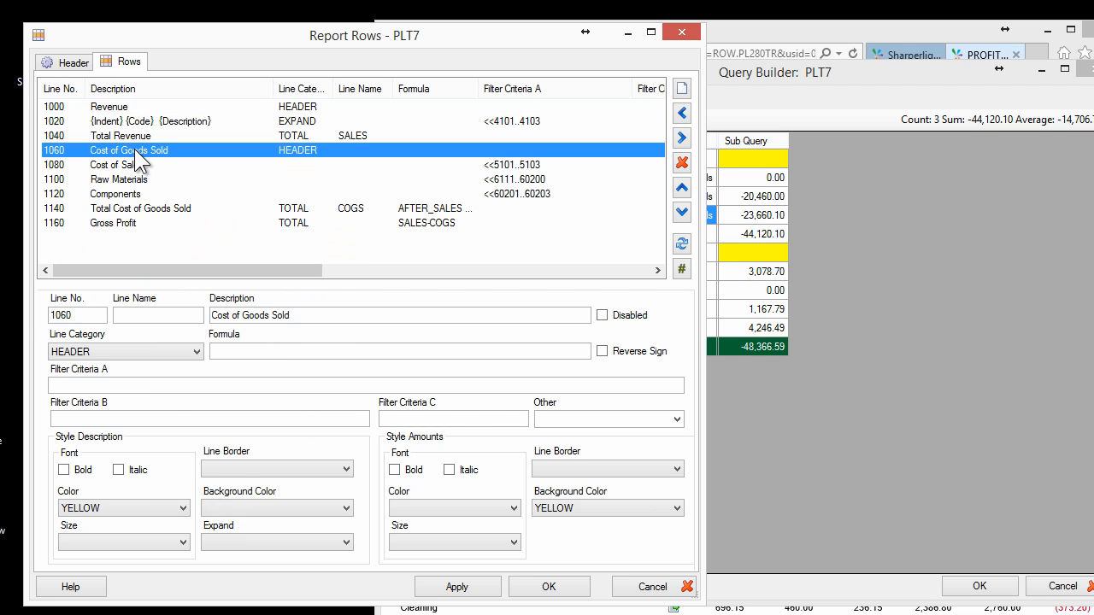
pyautogui.click(120, 509)
pyautogui.click(76, 171)
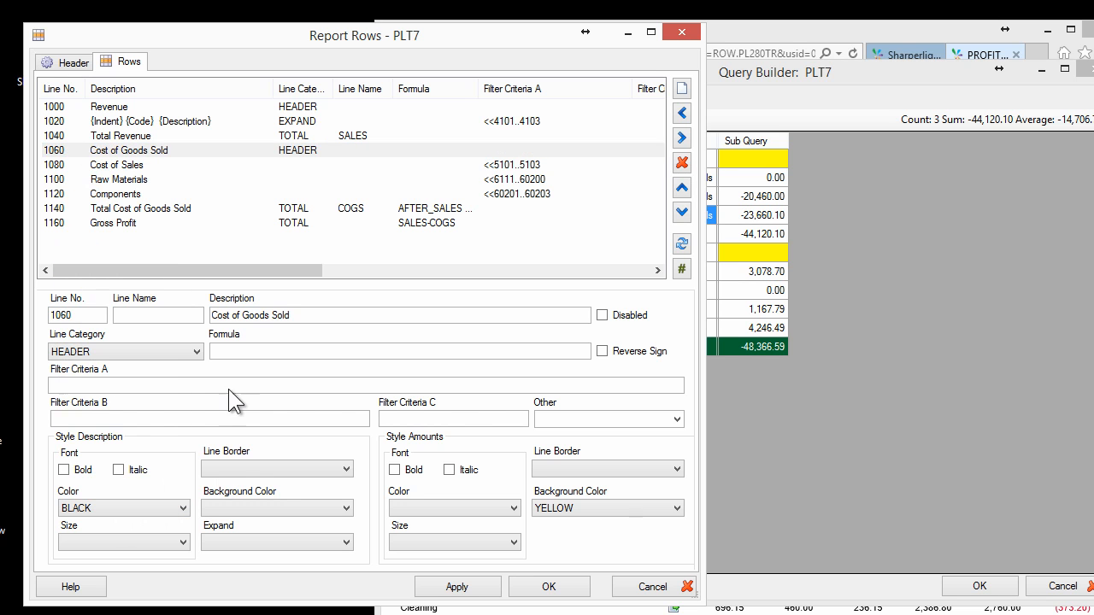
pyautogui.click(254, 468)
pyautogui.click(259, 484)
pyautogui.click(265, 508)
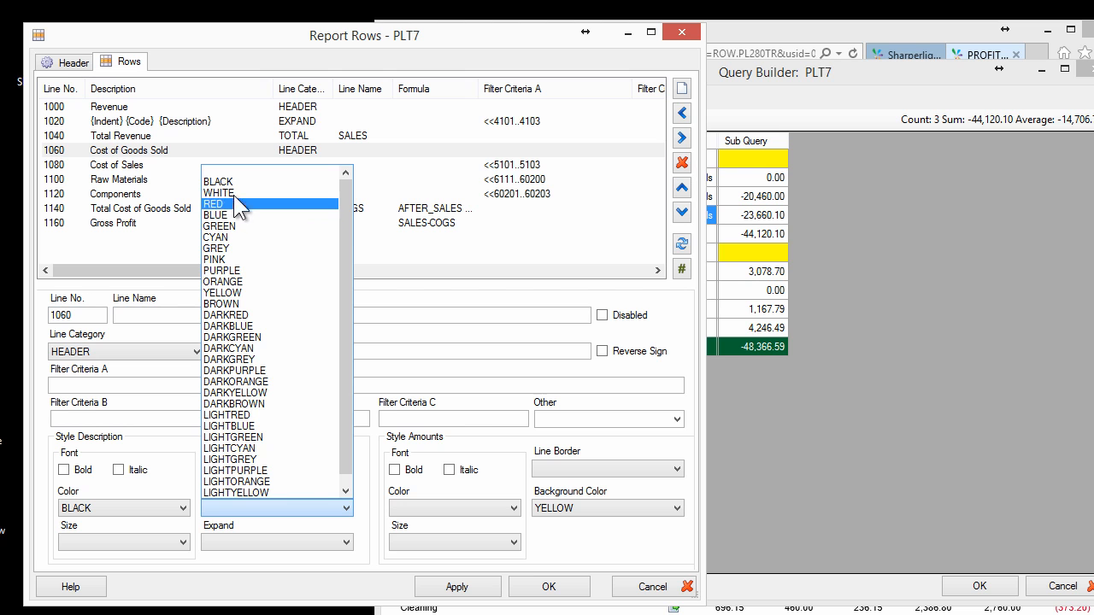
pyautogui.click(224, 292)
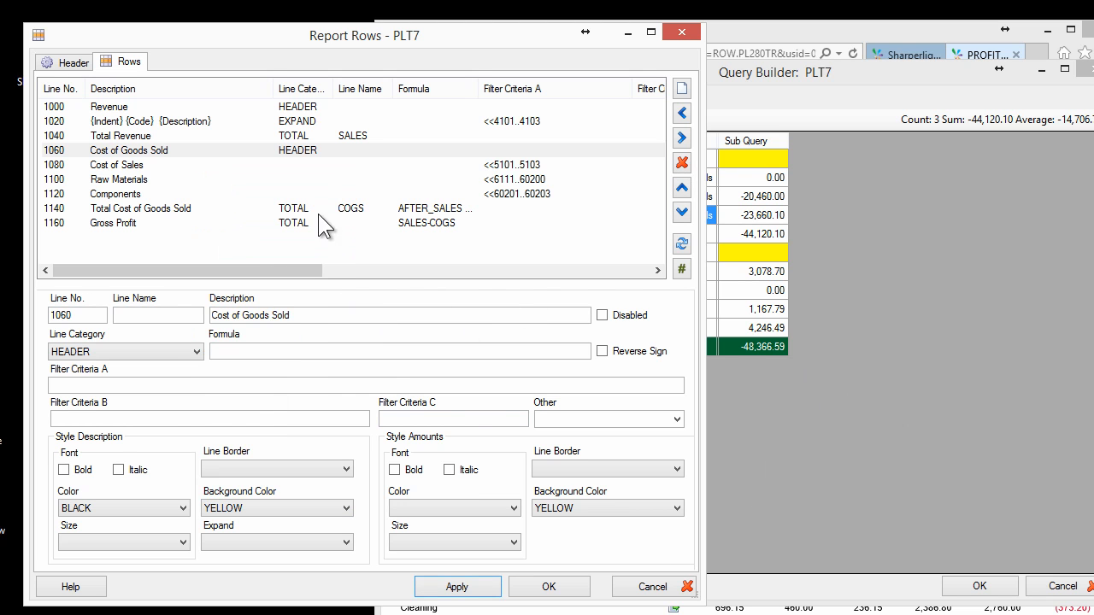
# - Refresh the query preview and examine the yellow header styling and the Sub Query amounts of the revenue lines
pyautogui.moveTo(187, 38); pyautogui.dragTo(160, 38)
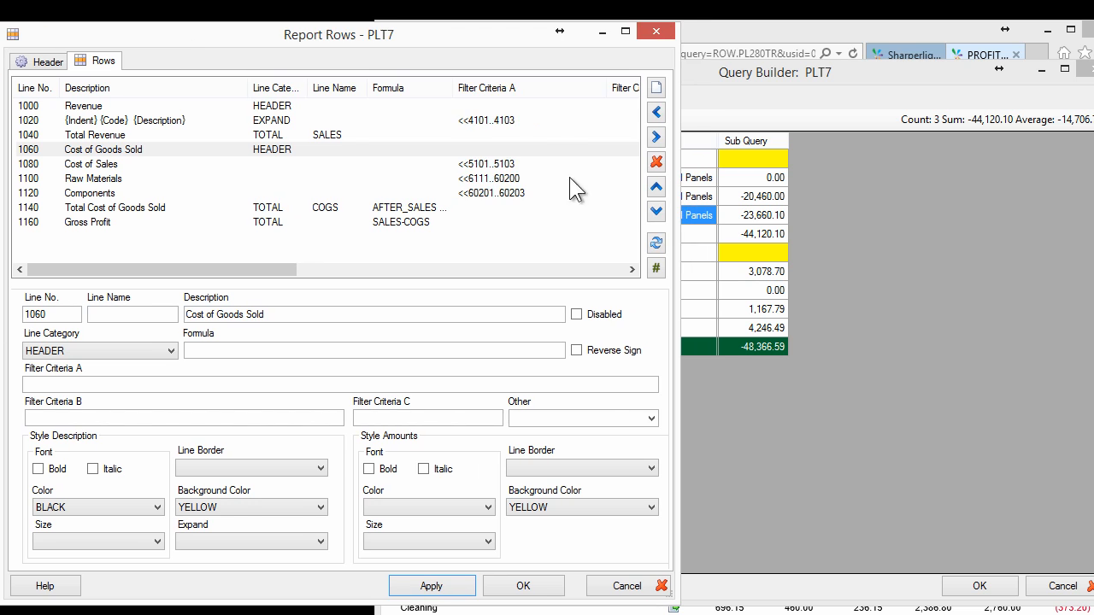
pyautogui.click(876, 272)
pyautogui.click(515, 121)
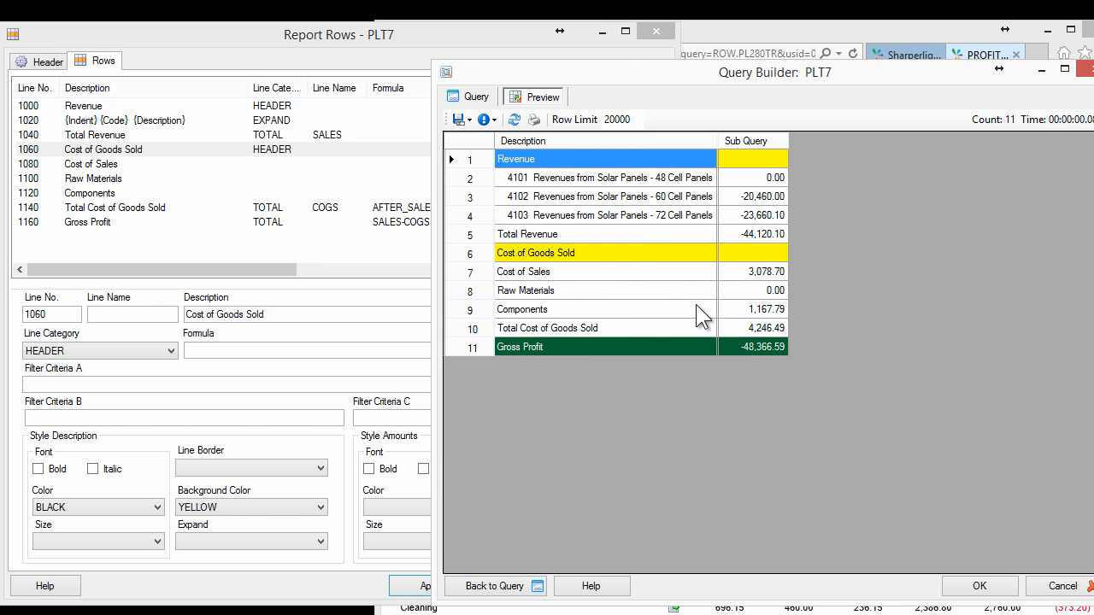
pyautogui.click(609, 190)
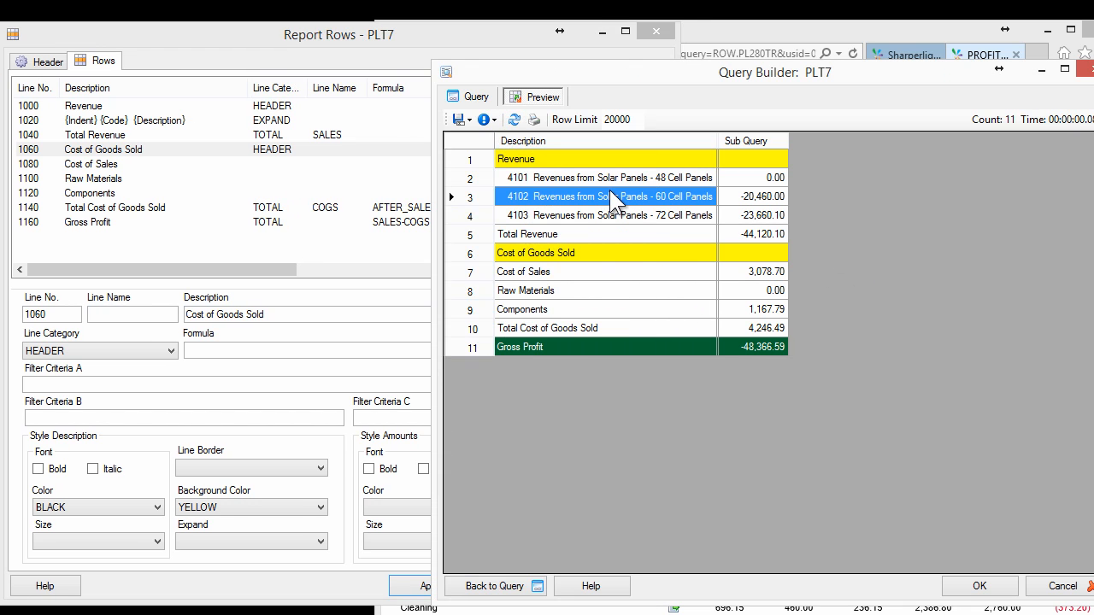
pyautogui.click(122, 164)
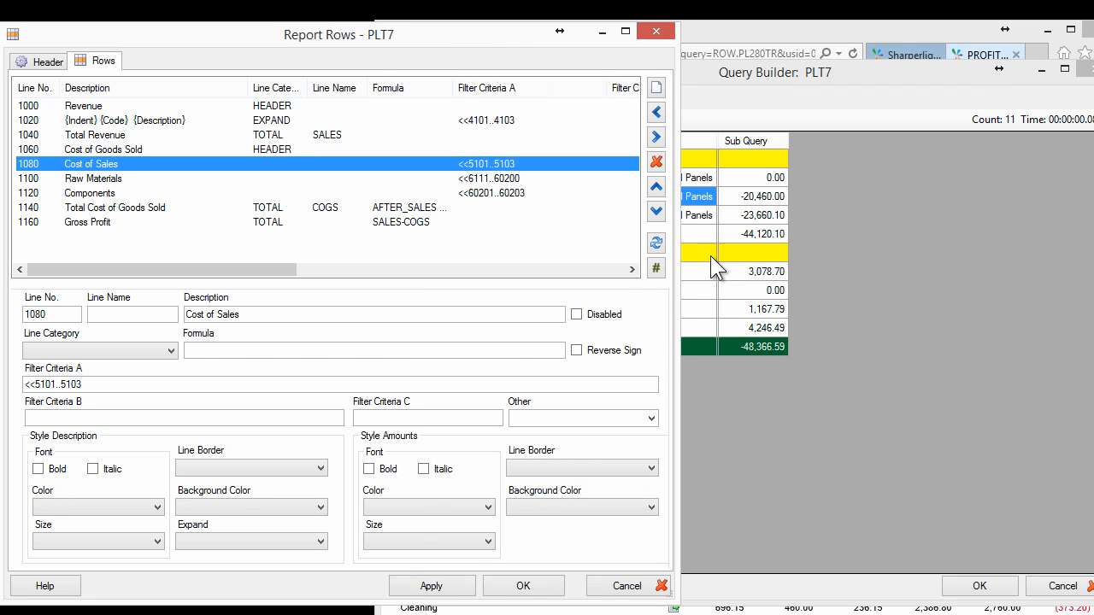
pyautogui.click(890, 235)
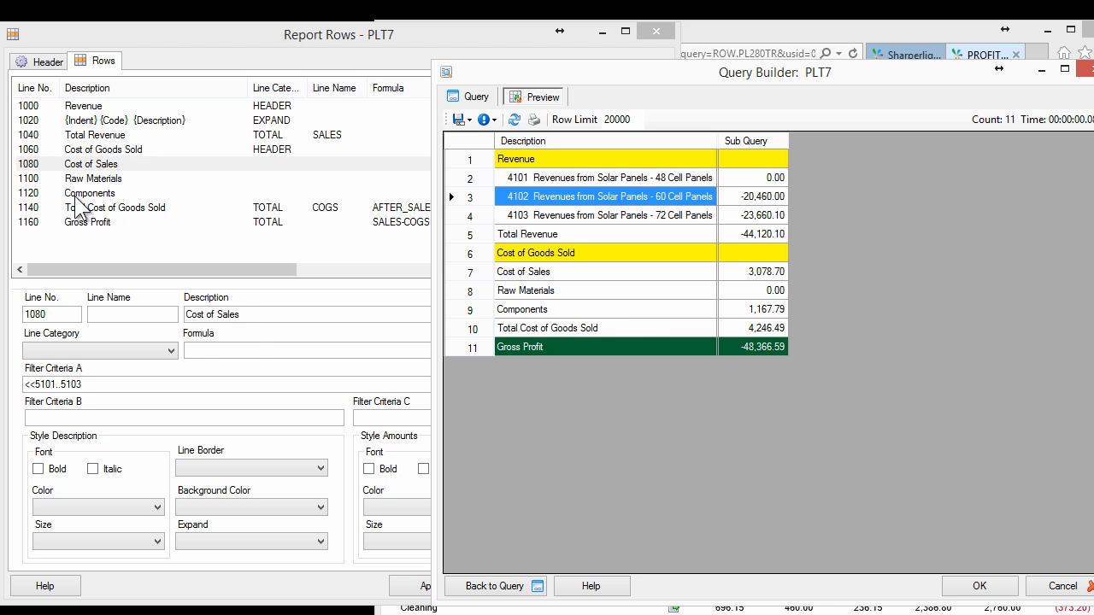
pyautogui.click(637, 290)
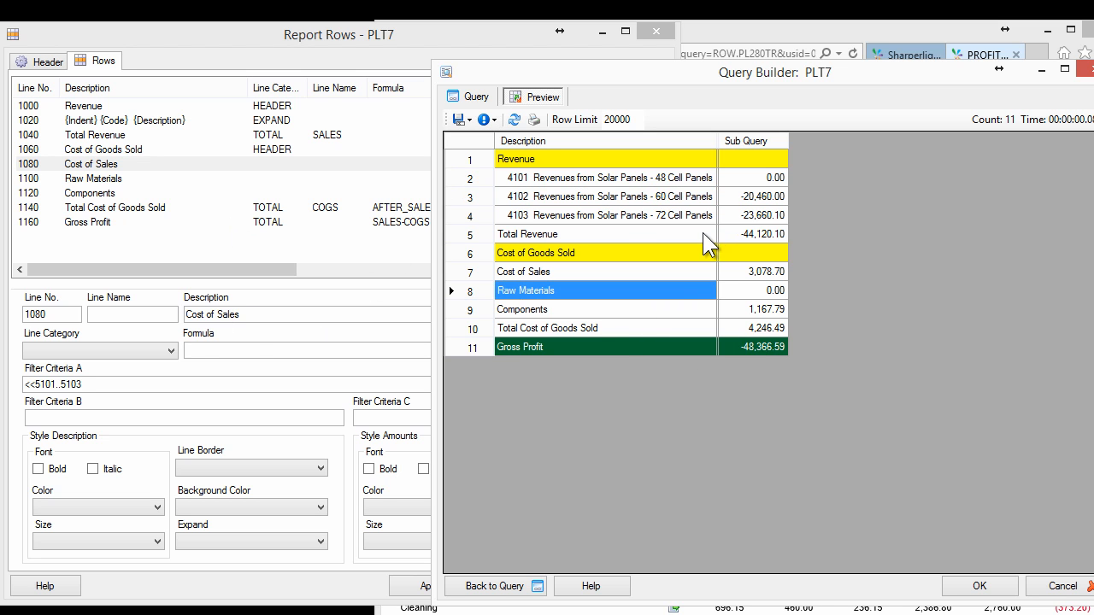
pyautogui.click(703, 236)
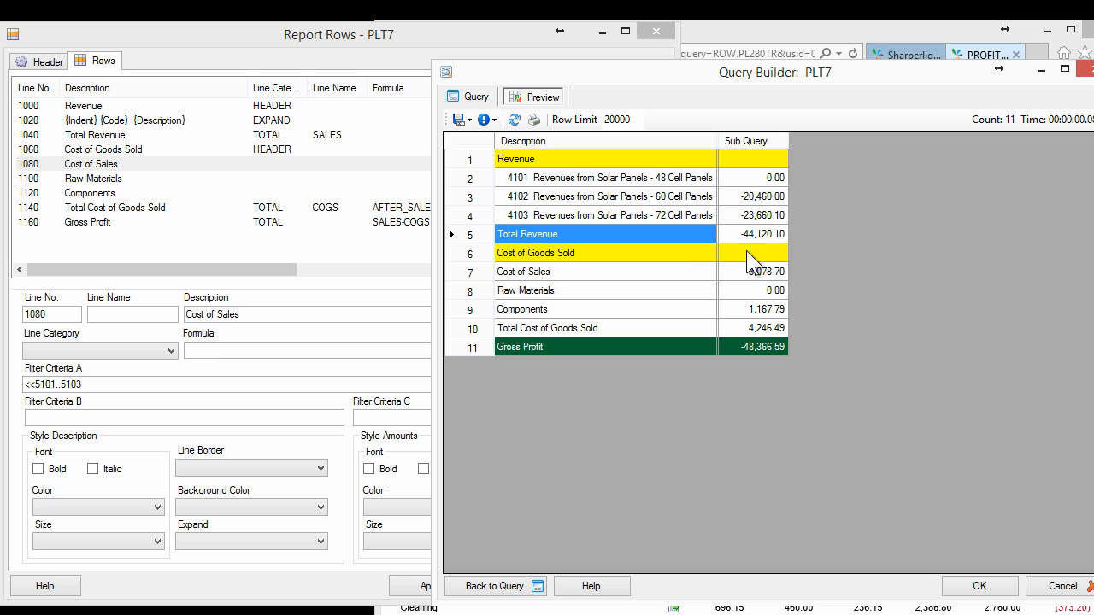
pyautogui.moveTo(769, 179); pyautogui.dragTo(765, 215)
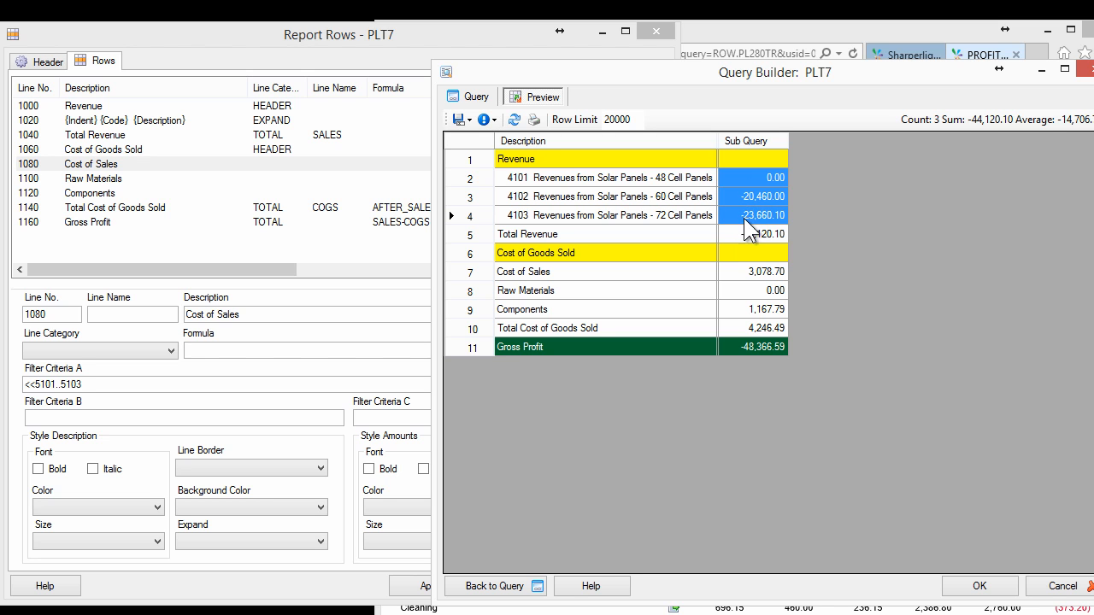
pyautogui.click(745, 219)
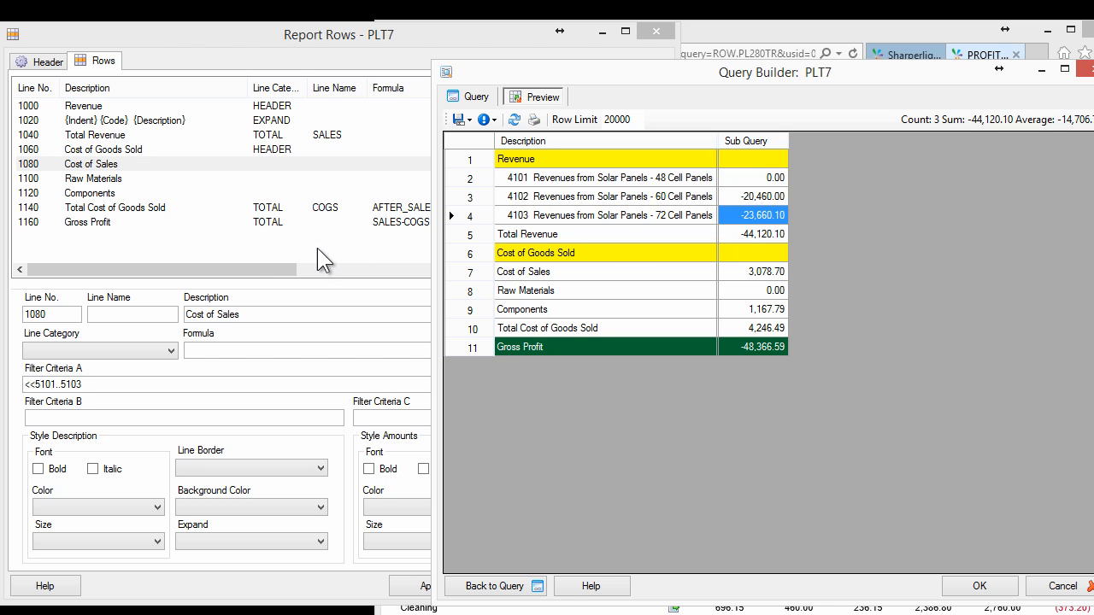
pyautogui.click(197, 270)
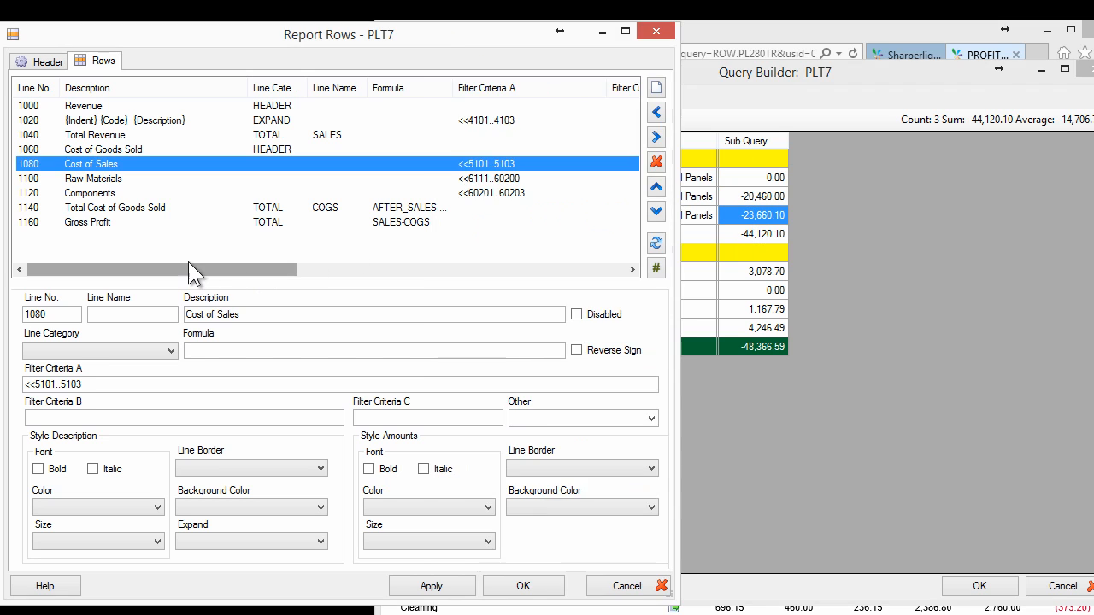
# - Enable Reverse Sign on the revenue EXPAND line 1020, apply it, and refresh the query preview to check the amounts
pyautogui.click(120, 123)
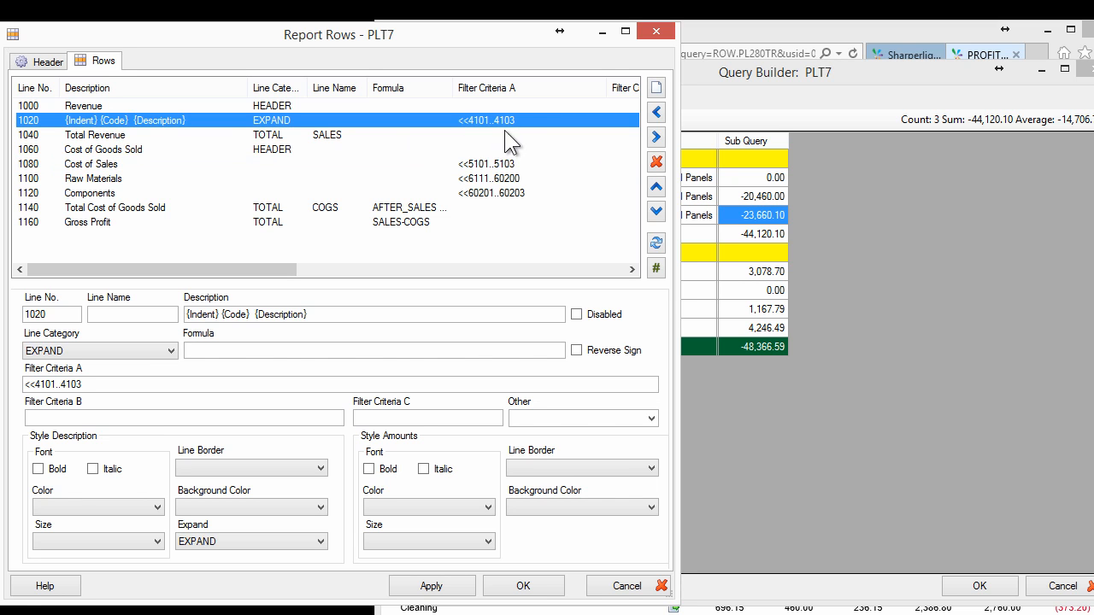
pyautogui.click(584, 352)
pyautogui.click(430, 586)
pyautogui.click(800, 467)
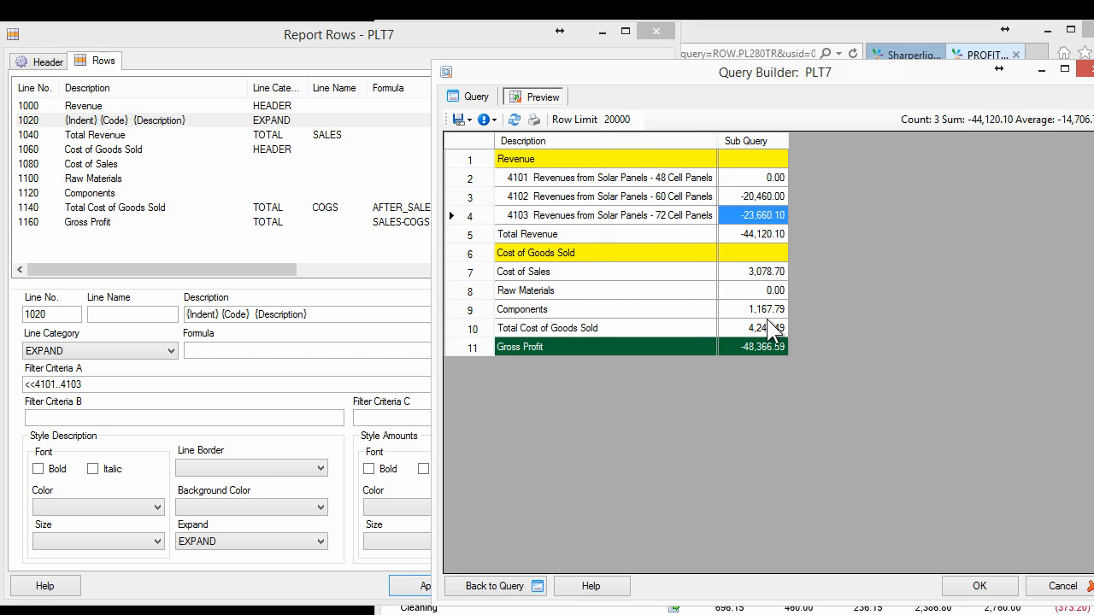
pyautogui.click(514, 120)
pyautogui.click(706, 216)
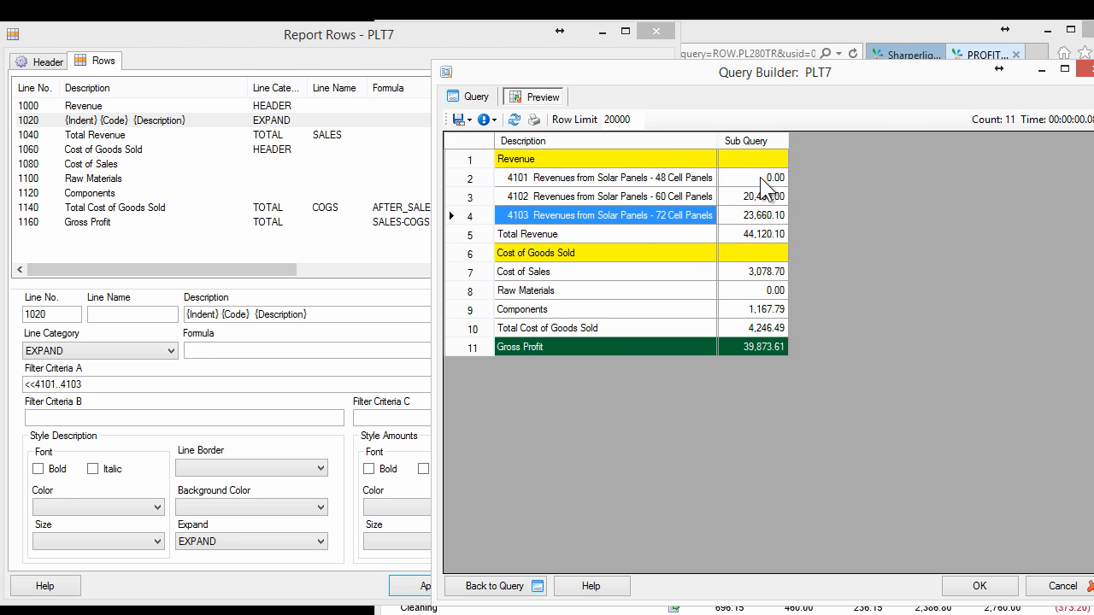
pyautogui.click(760, 177)
pyautogui.click(694, 271)
pyautogui.click(657, 178)
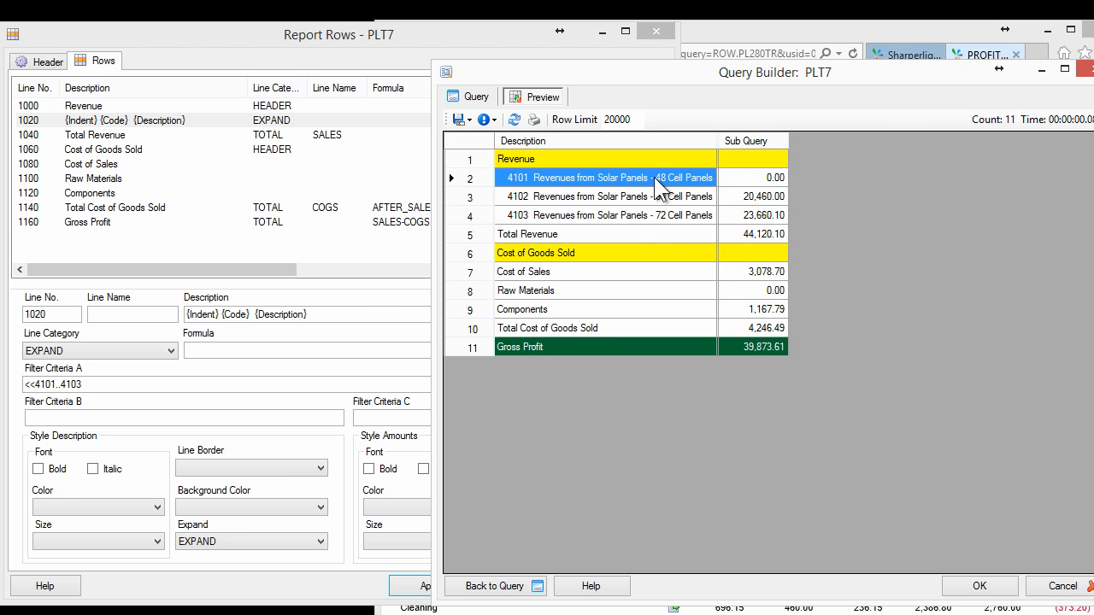
pyautogui.click(737, 138)
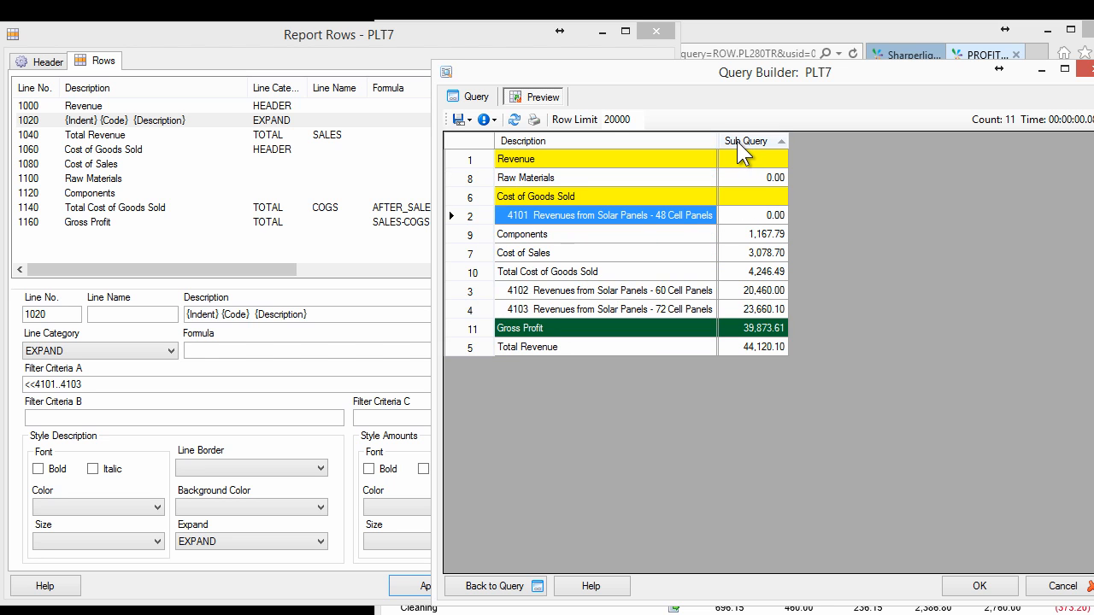
# - Change the Sub Query output's description to "Acutal" and save the query to the published query ROW.PLT7
pyautogui.click(477, 99)
pyautogui.rightClick(816, 467)
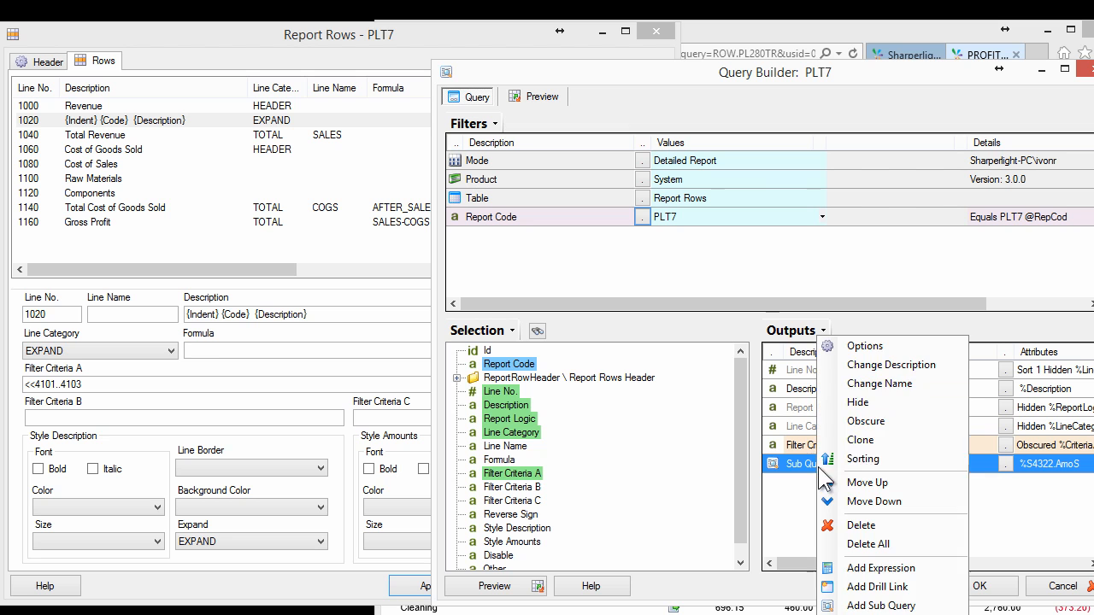
pyautogui.click(870, 365)
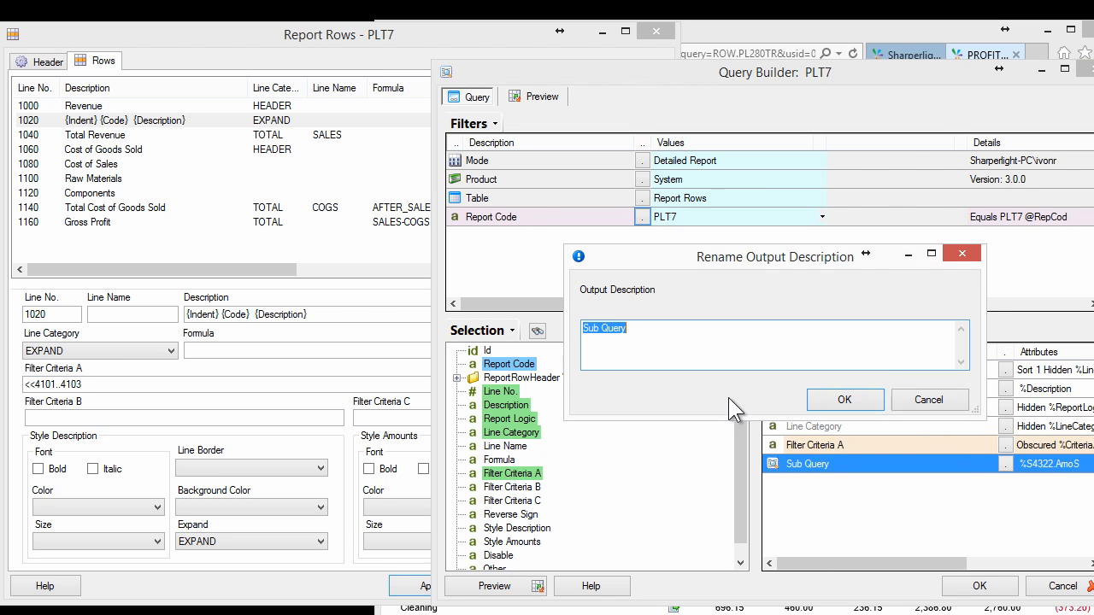
pyautogui.write('Acutal')
pyautogui.click(844, 399)
pyautogui.click(974, 586)
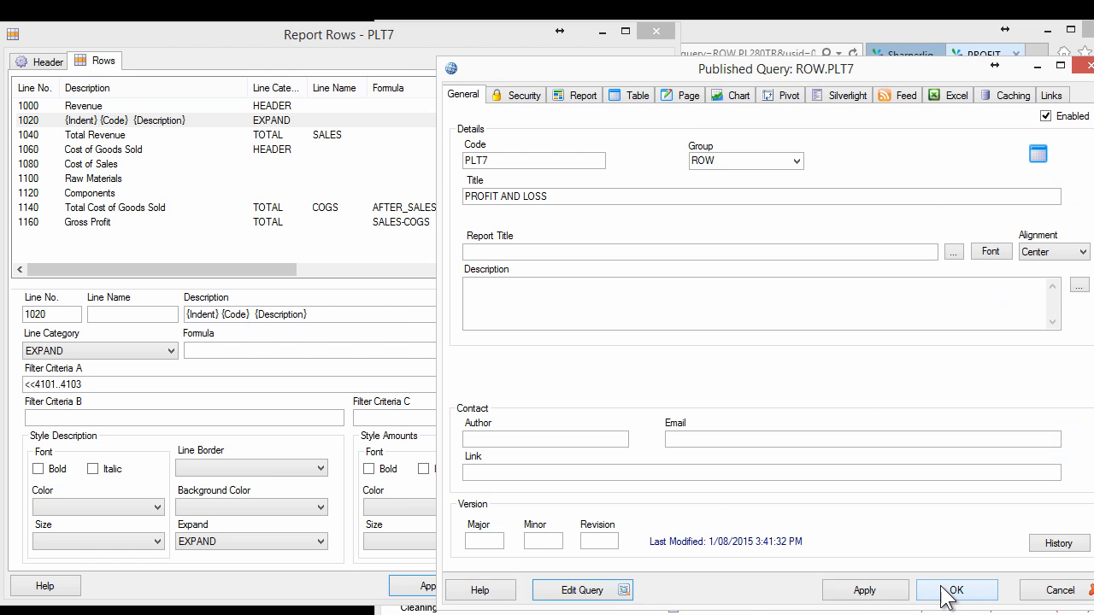
pyautogui.click(865, 591)
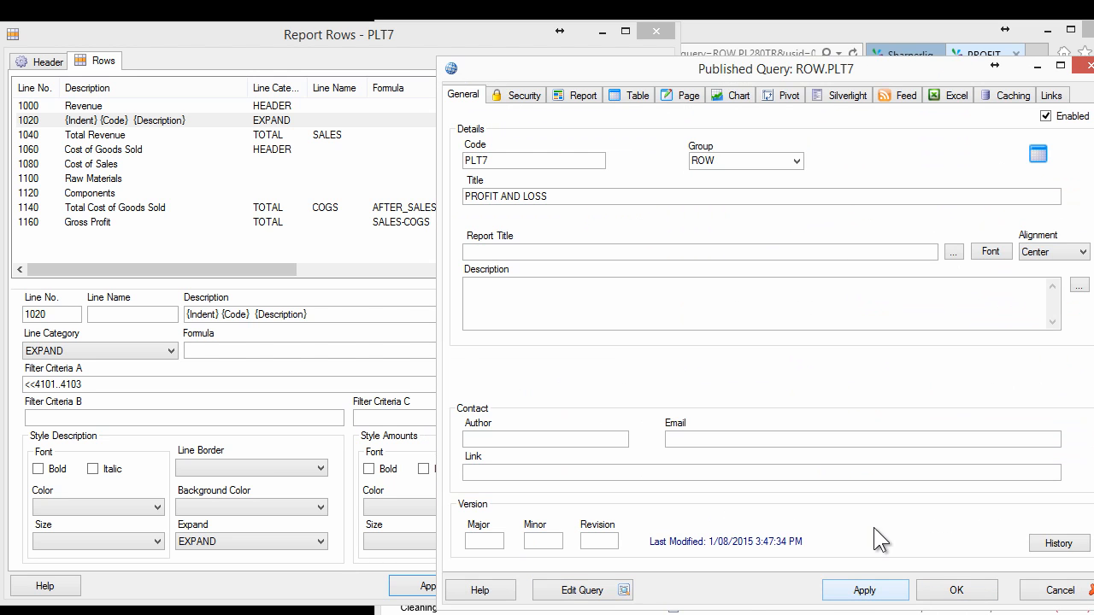
# - Copy the Report link of ROW.PLT7 and open it in a new browser tab
pyautogui.click(1052, 96)
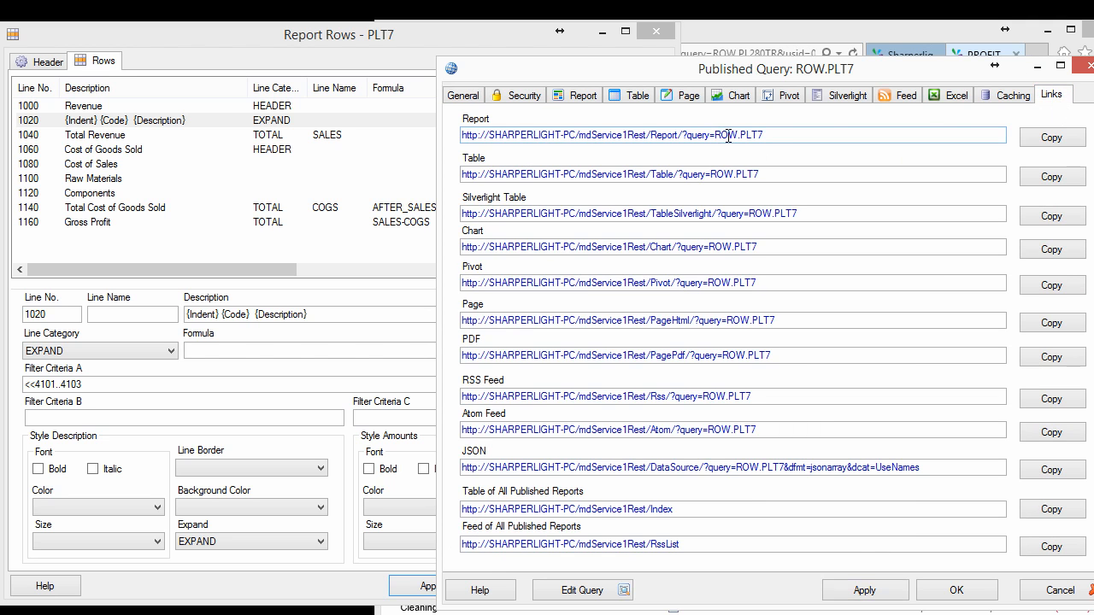
pyautogui.click(1052, 138)
pyautogui.click(950, 26)
pyautogui.click(1023, 54)
pyautogui.hotkey('ctrl', 'v')
pyautogui.press('Return')
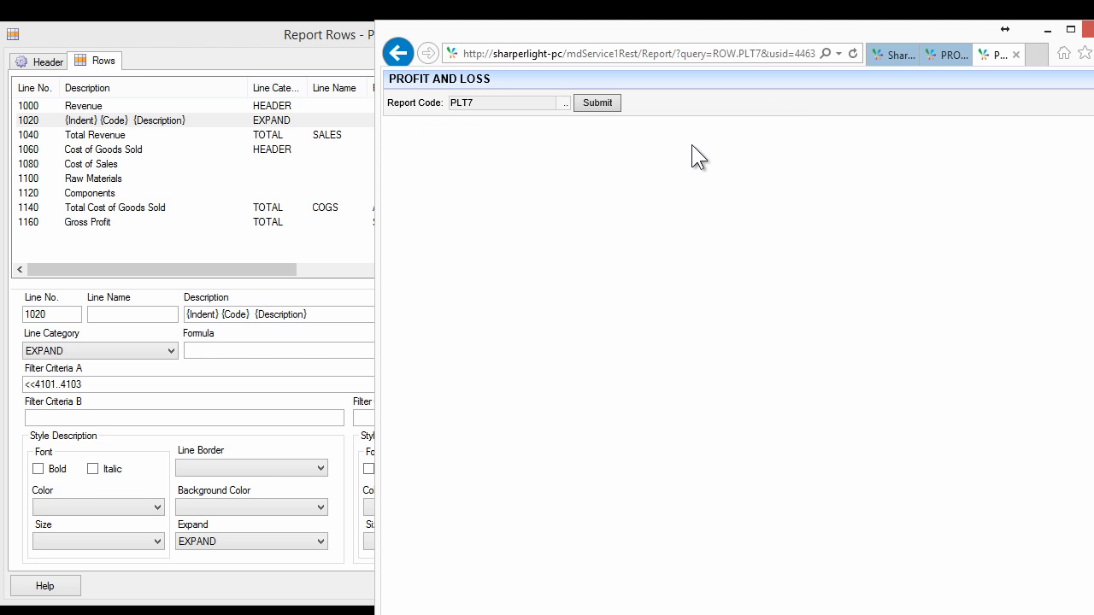
# - Run the PROFIT AND LOSS web report for report code PLT7 and widen its Description column to fit each row on one line
pyautogui.moveTo(475, 104); pyautogui.dragTo(419, 98)
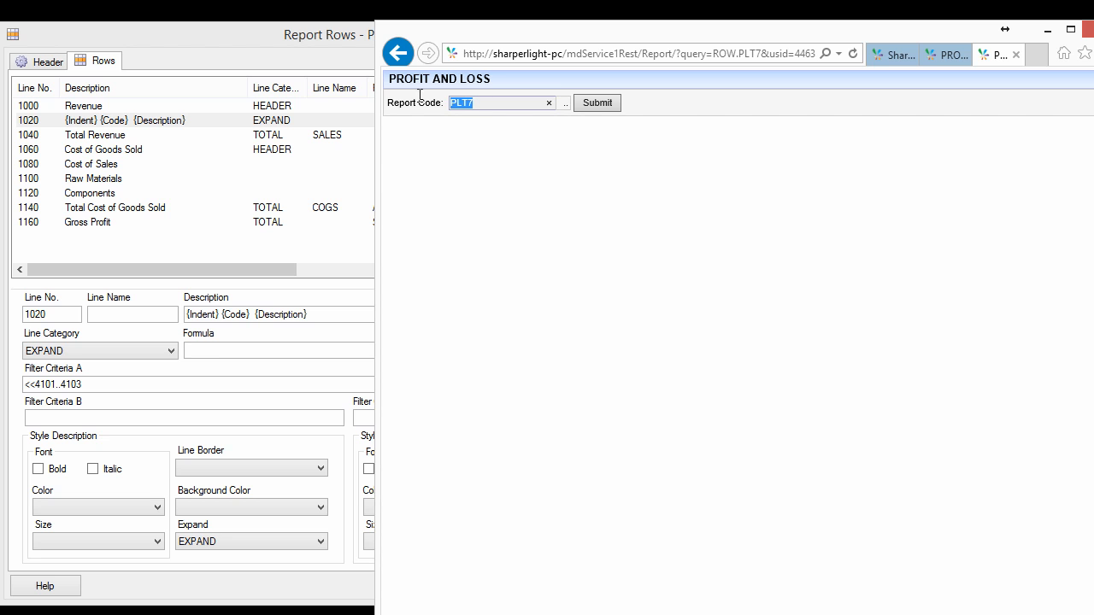
pyautogui.click(481, 101)
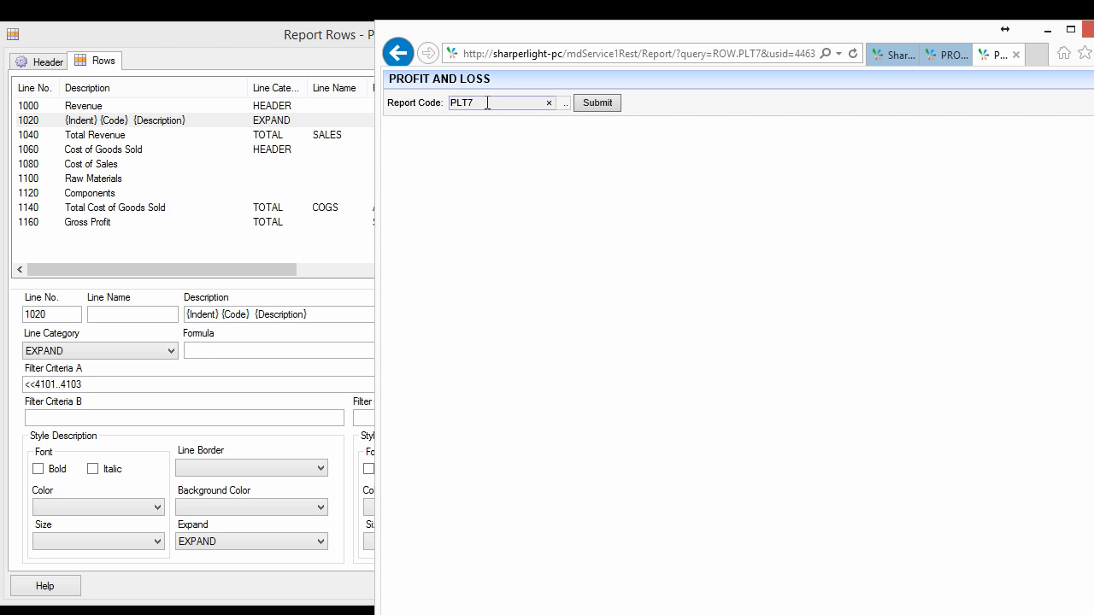
pyautogui.click(597, 104)
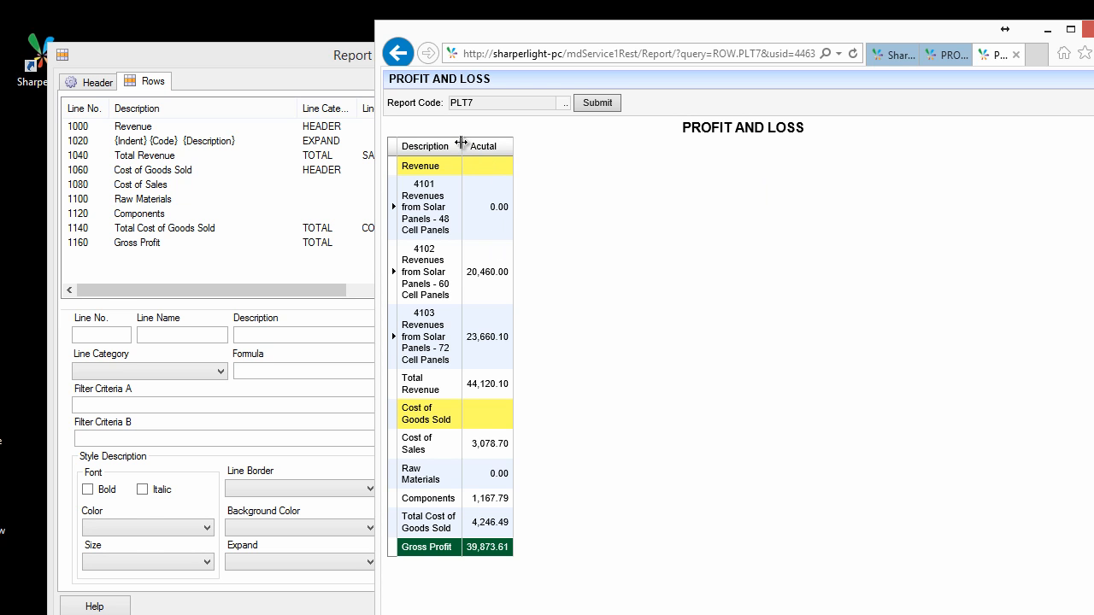
pyautogui.moveTo(484, 146); pyautogui.dragTo(649, 150)
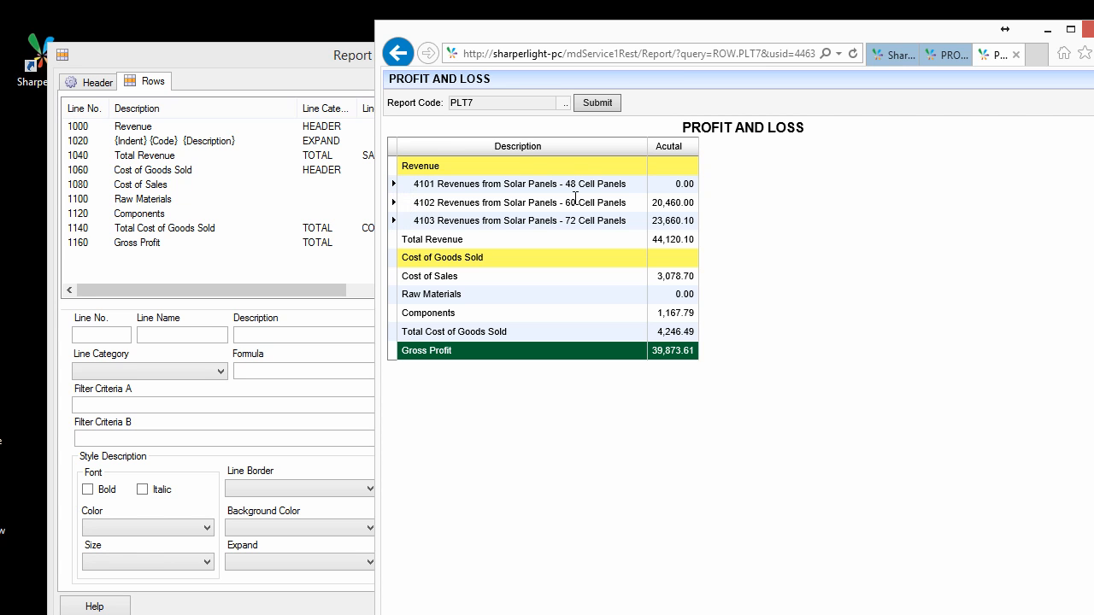
# - In the report rows, clear the Expand style setting of the revenue EXPAND line 1020
pyautogui.click(162, 184)
pyautogui.click(162, 141)
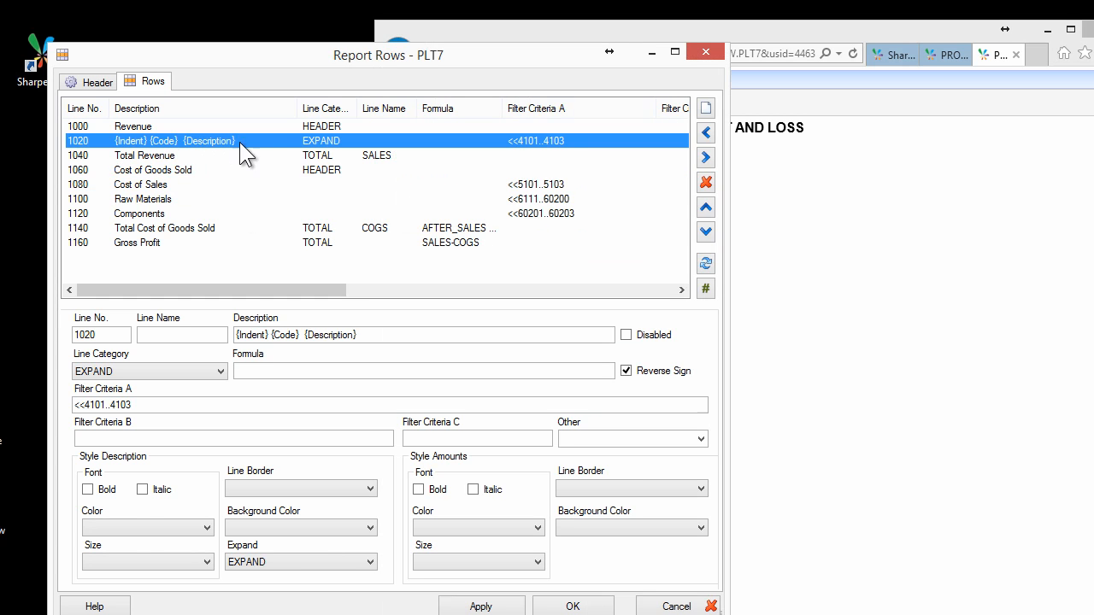
pyautogui.click(268, 563)
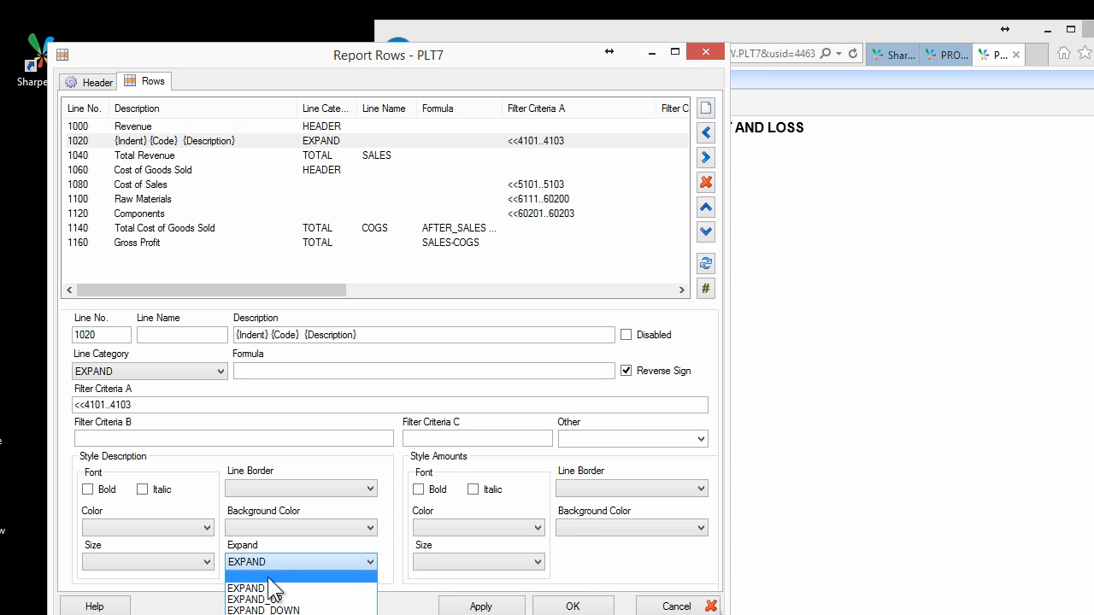
pyautogui.click(268, 578)
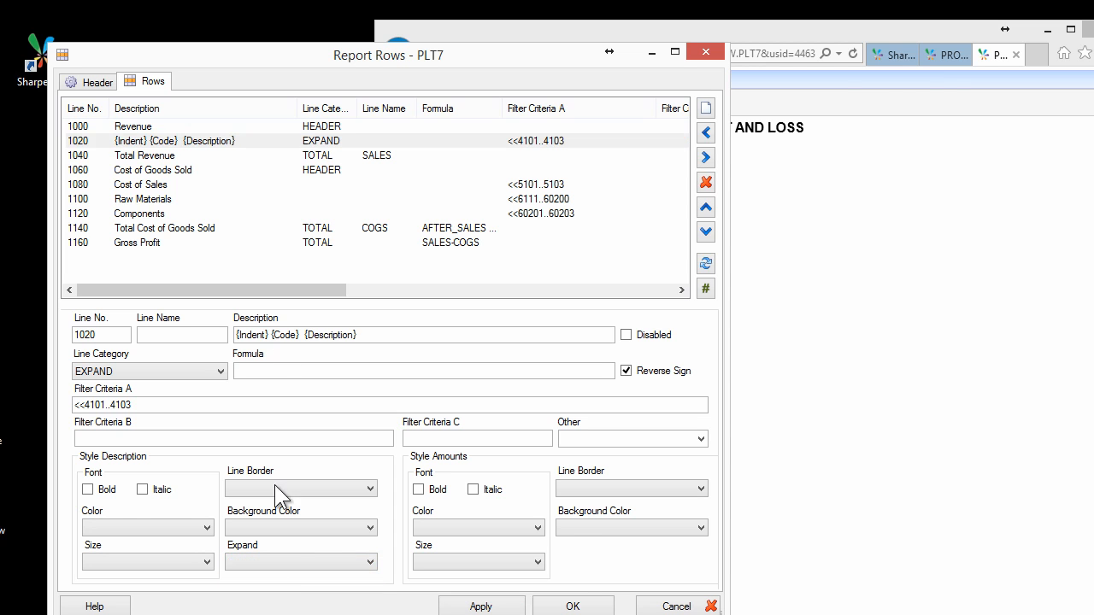
pyautogui.click(173, 155)
pyautogui.click(221, 140)
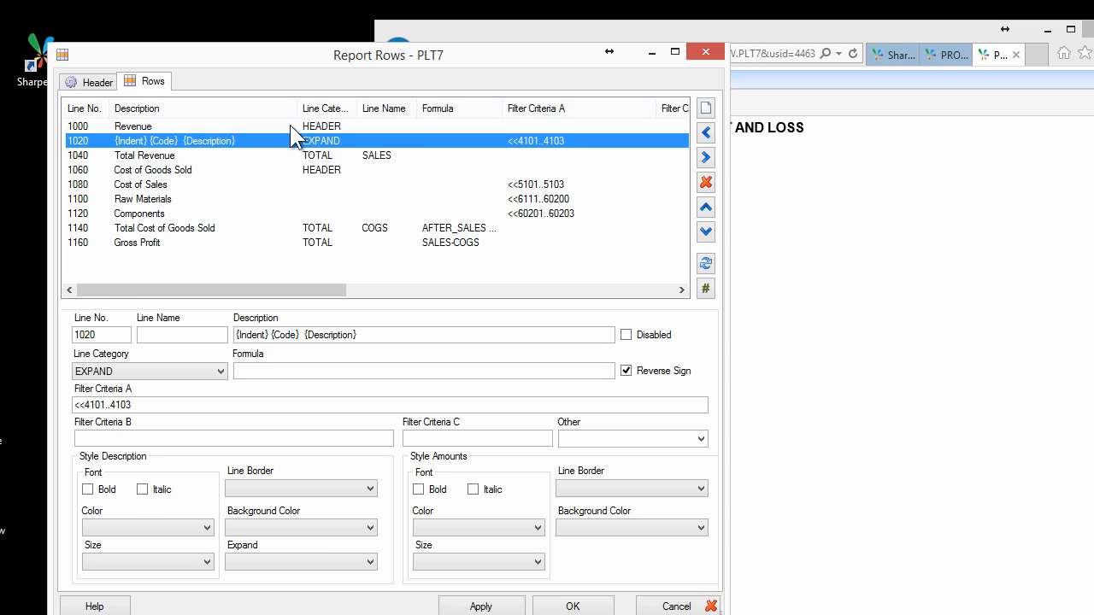
# - Set the Revenue header's Expand style to EXPAND, apply it, and rerun the PROFIT AND LOSS web report
pyautogui.click(958, 242)
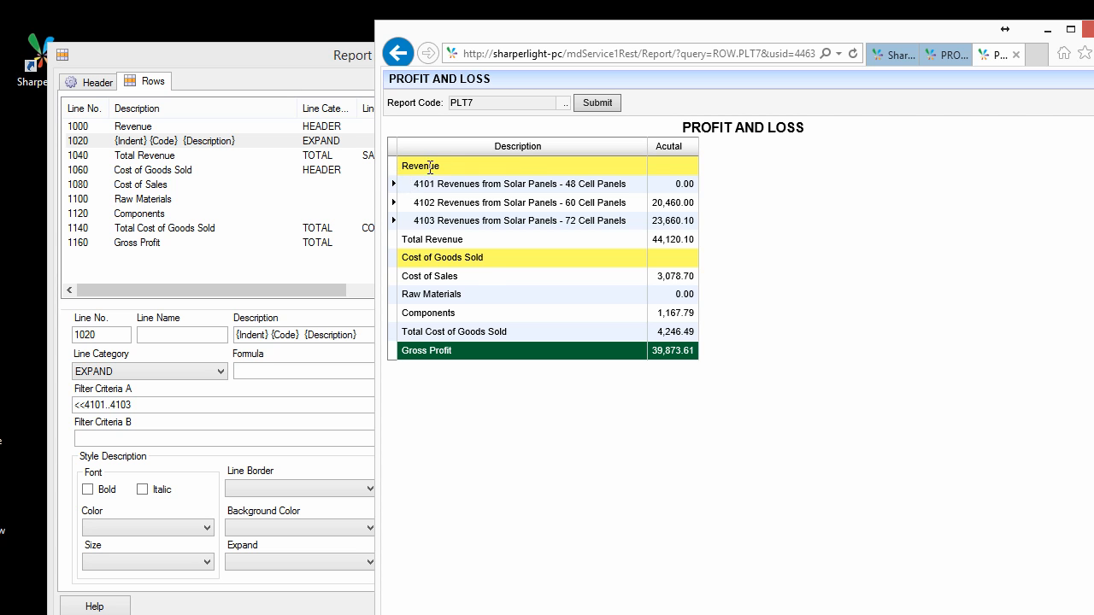
pyautogui.click(145, 127)
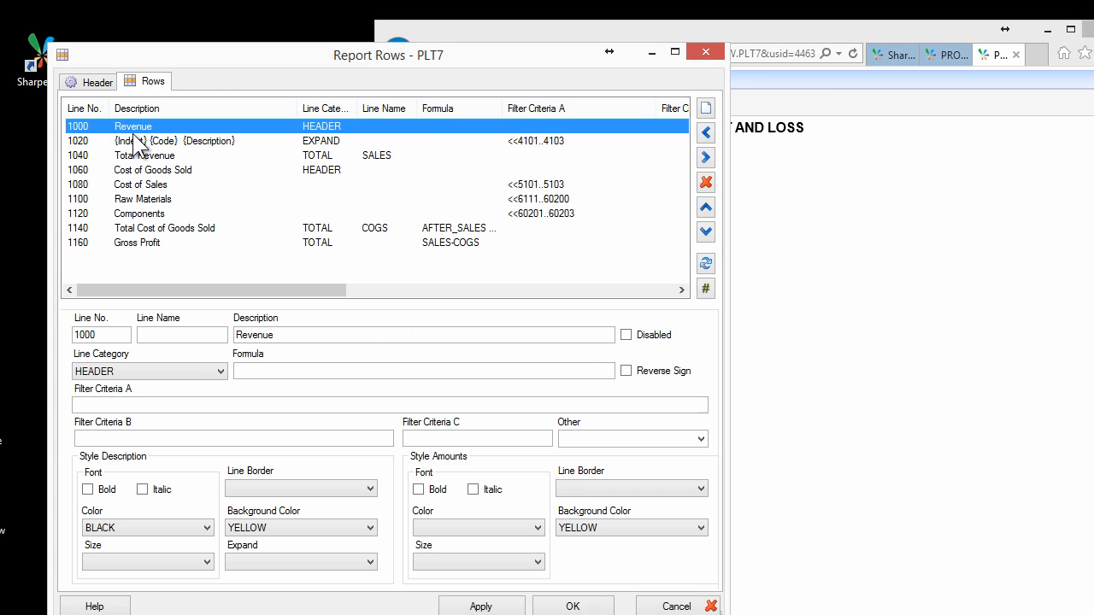
pyautogui.click(283, 560)
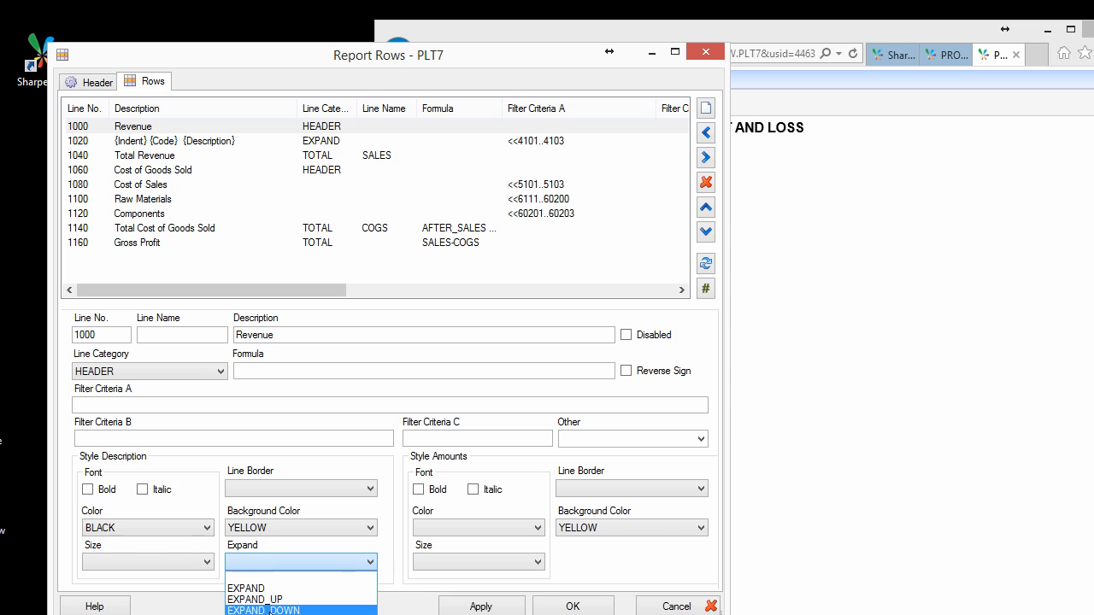
pyautogui.click(254, 590)
pyautogui.click(484, 606)
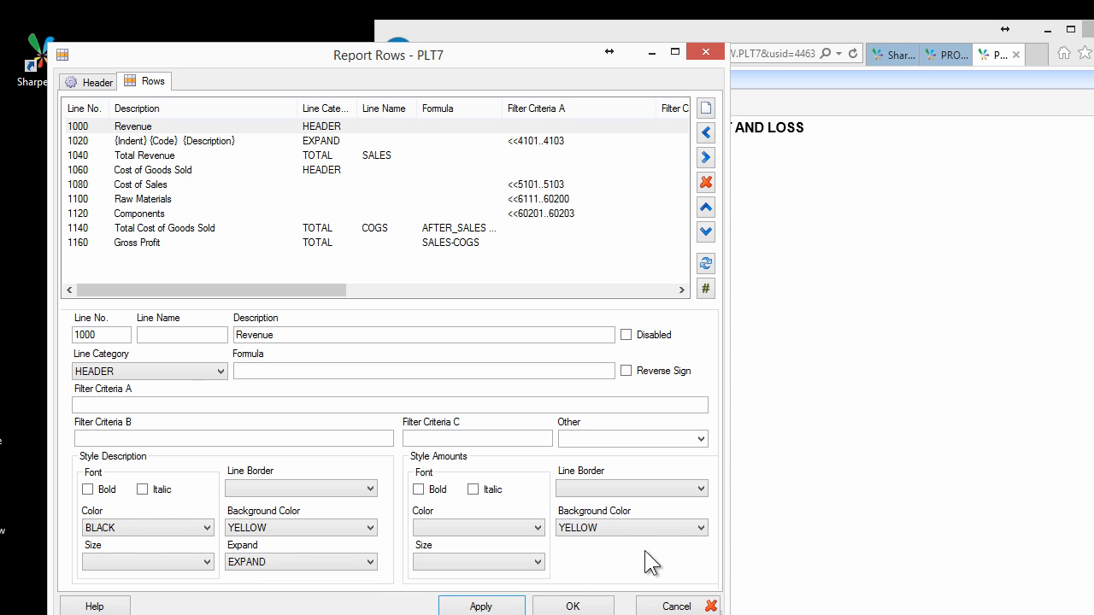
pyautogui.click(906, 334)
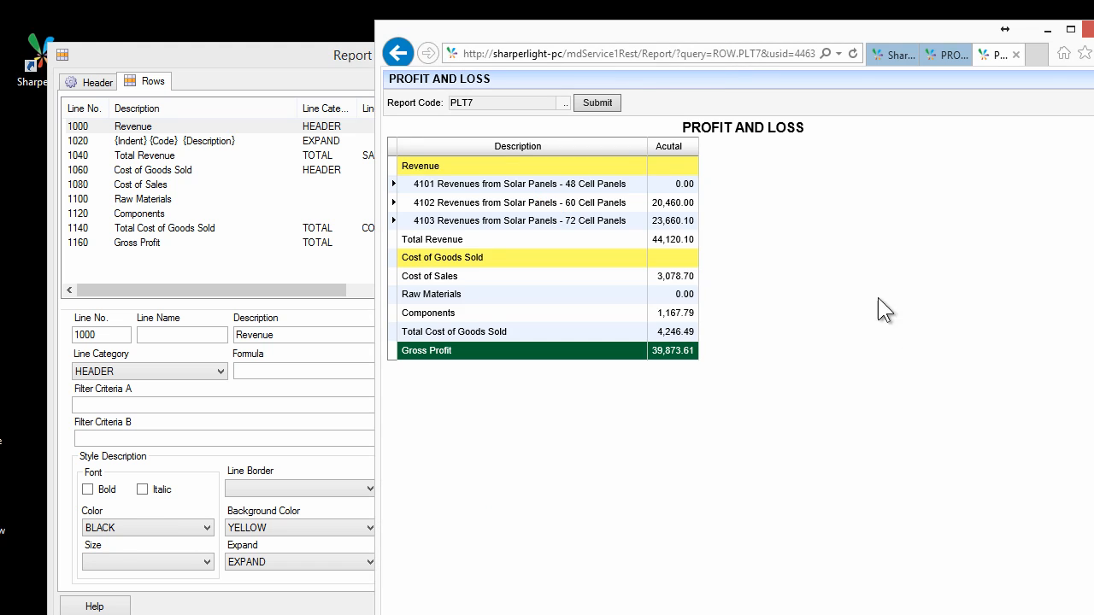
pyautogui.click(616, 103)
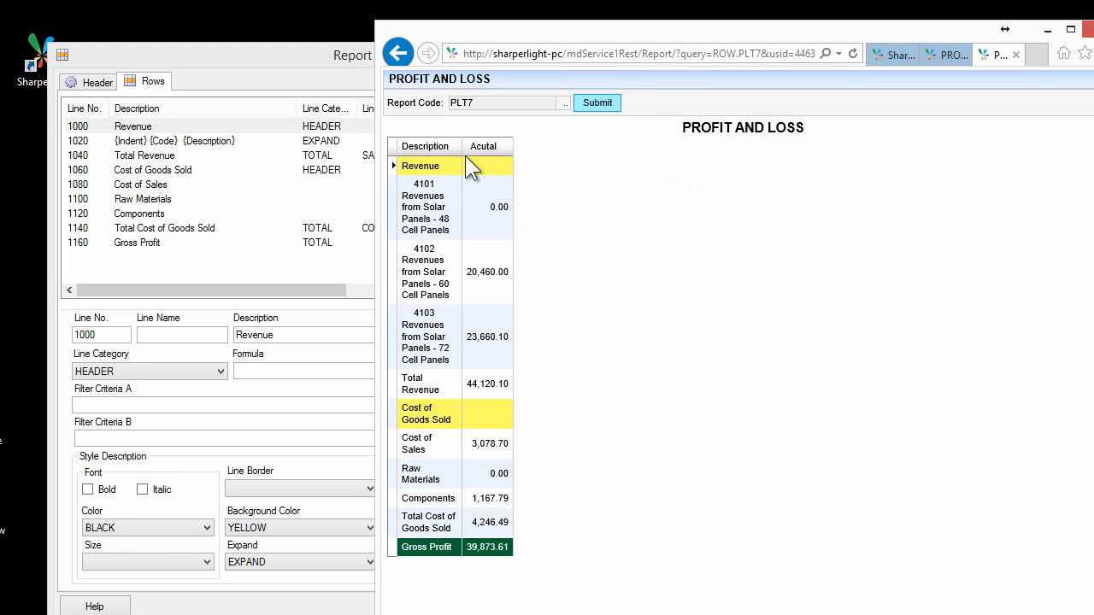
# - Insert a new report line beside the Revenue header and move it above that header
pyautogui.click(442, 185)
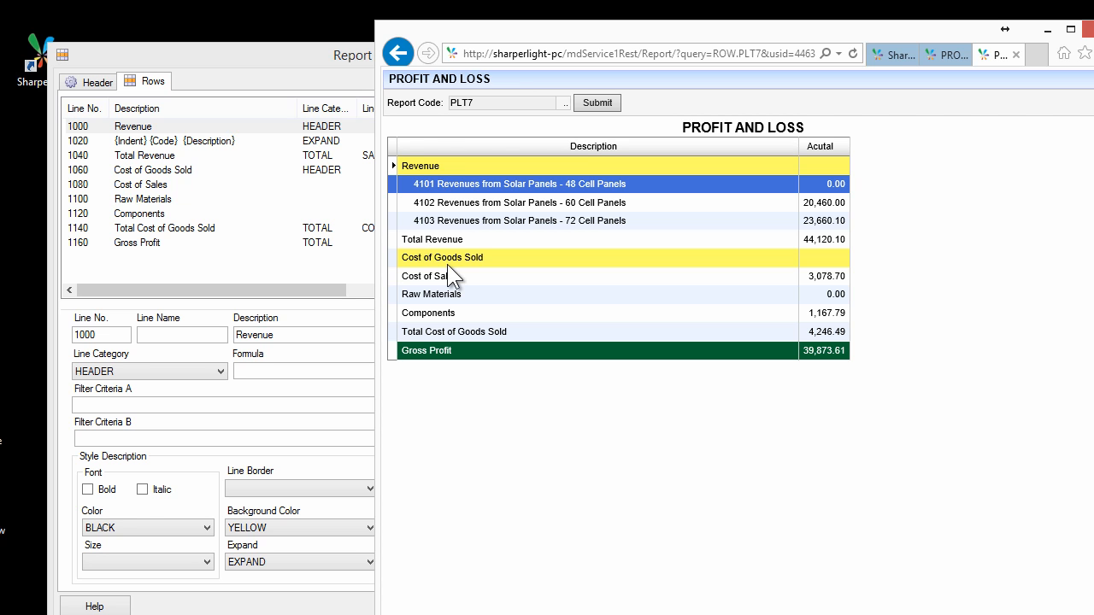
pyautogui.click(165, 151)
pyautogui.click(143, 126)
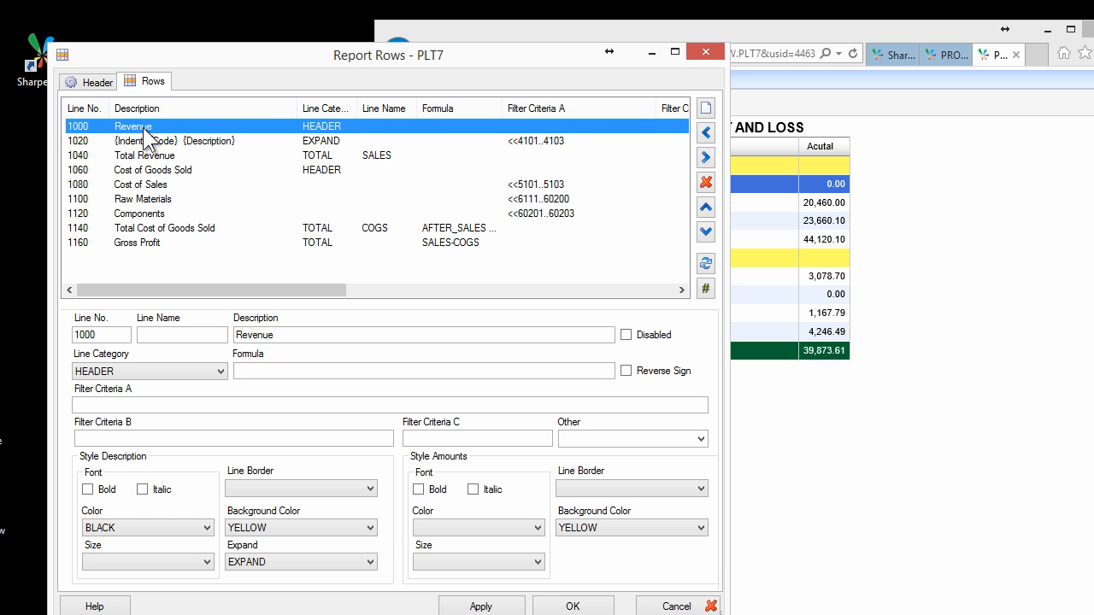
pyautogui.click(706, 133)
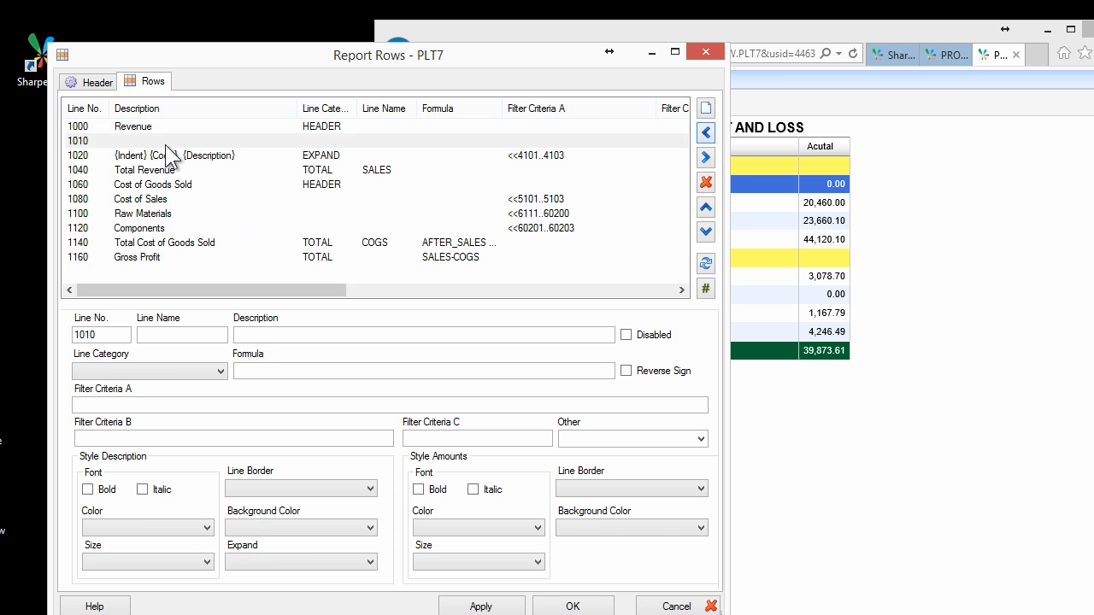
pyautogui.click(139, 140)
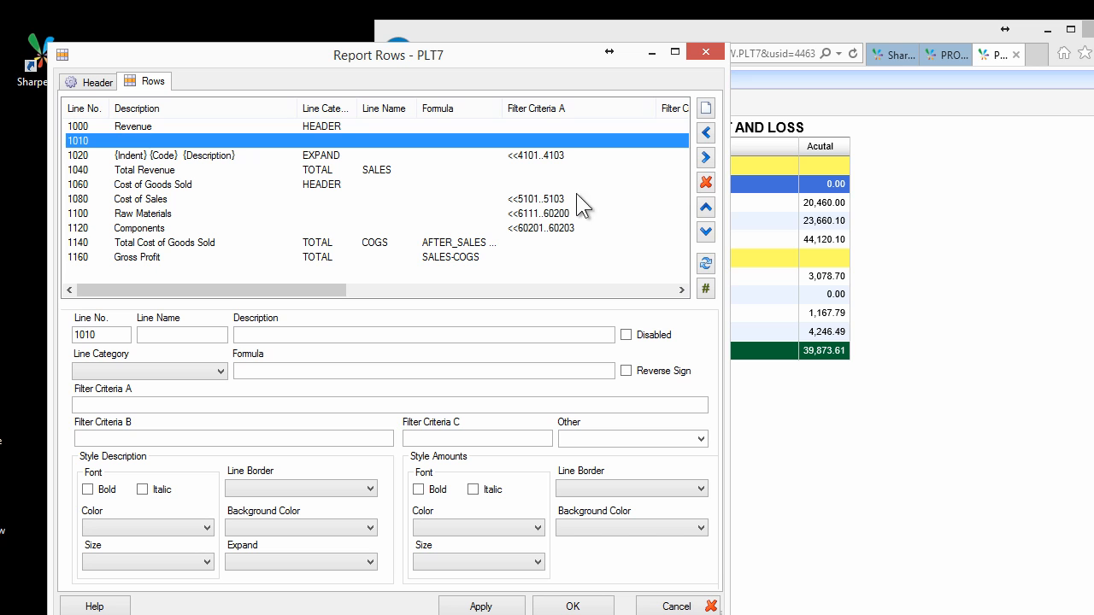
pyautogui.click(705, 210)
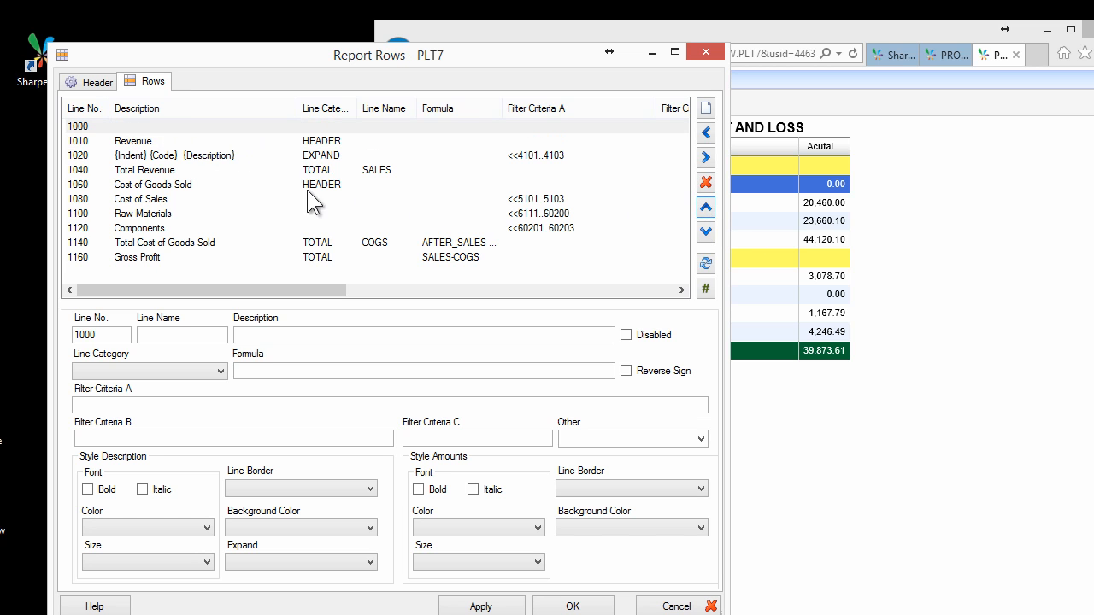
# - Set the Line Category of the new empty line above Revenue to BLANK
pyautogui.click(181, 171)
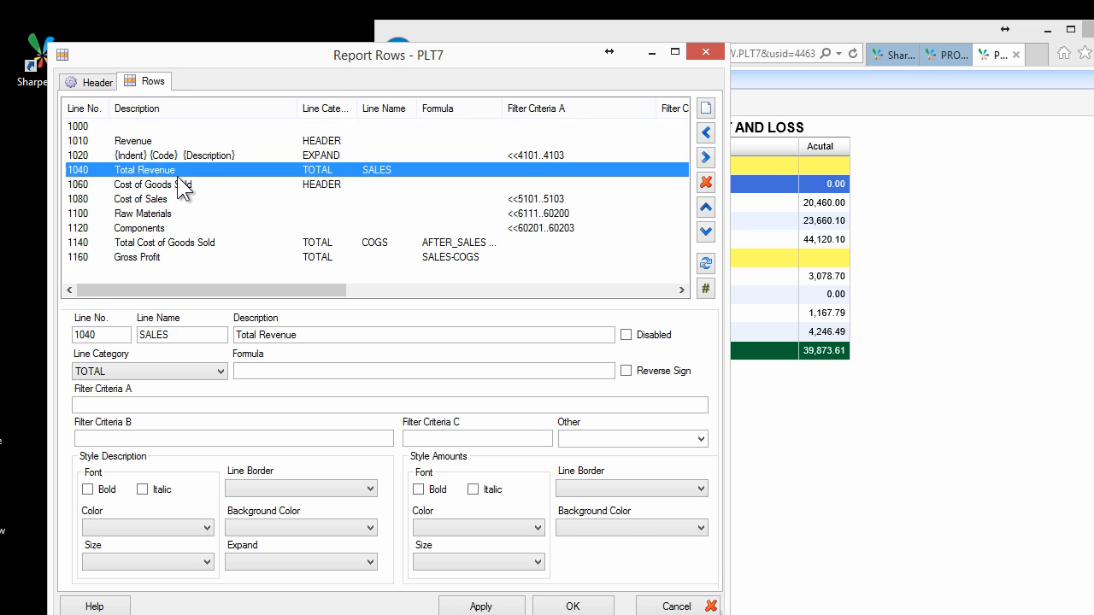
pyautogui.click(141, 202)
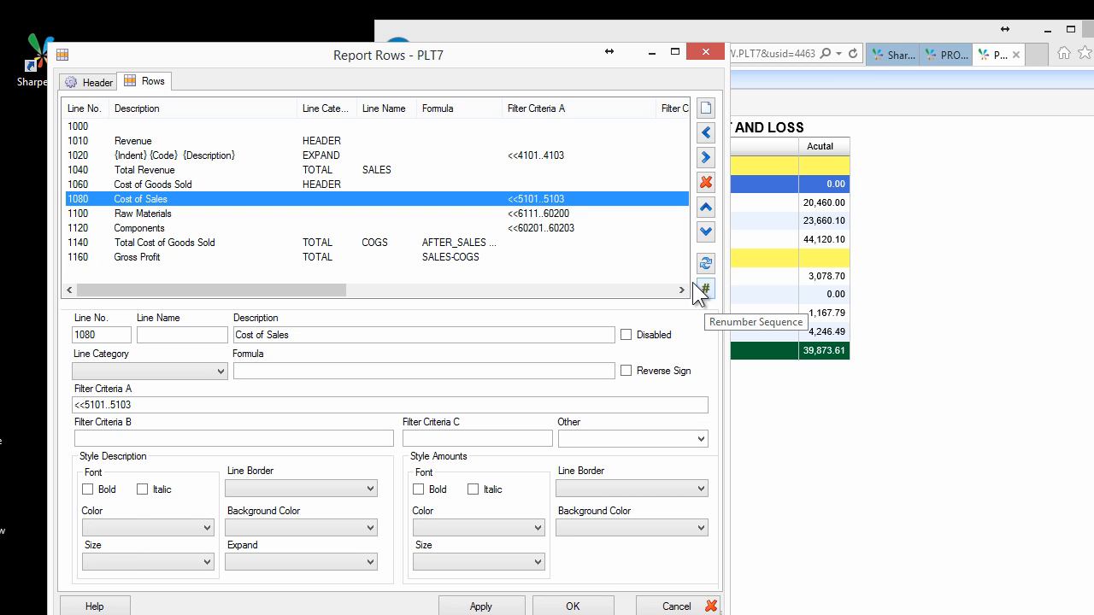
pyautogui.click(164, 126)
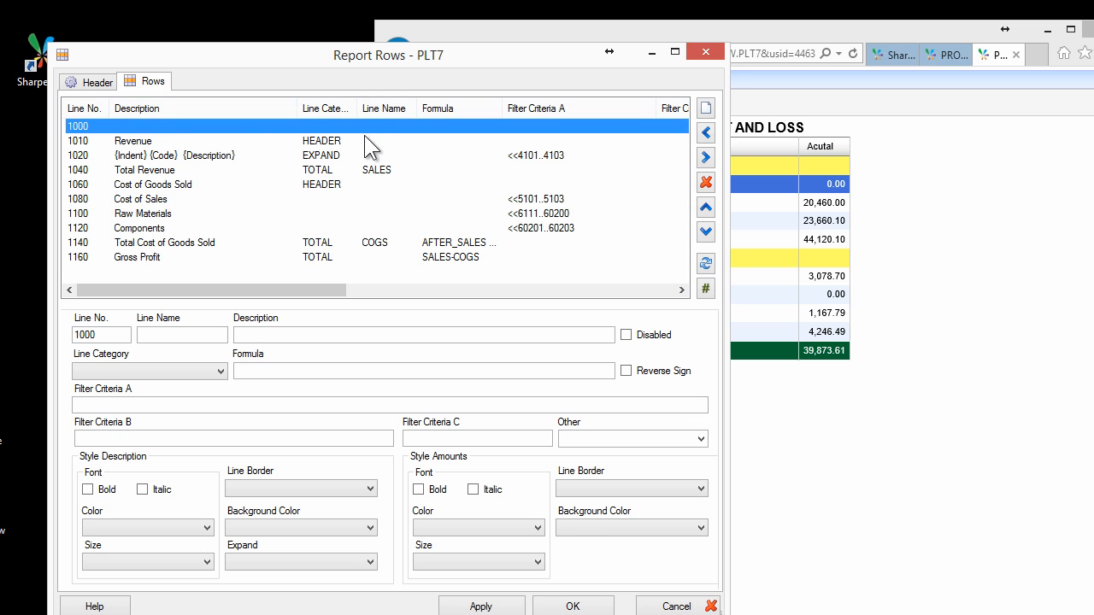
pyautogui.click(162, 367)
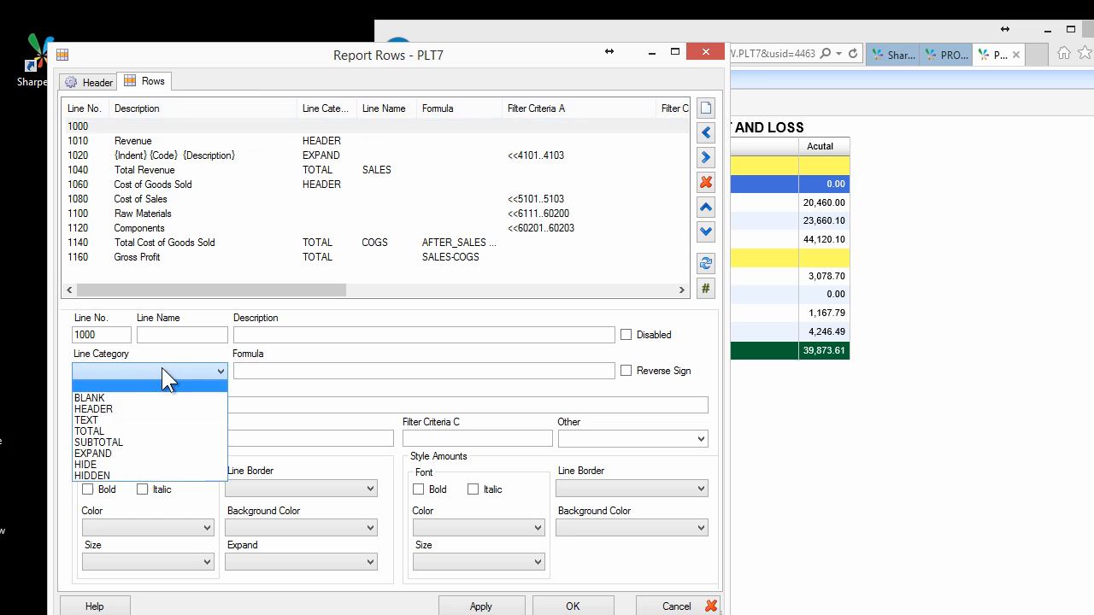
pyautogui.click(128, 397)
pyautogui.click(206, 172)
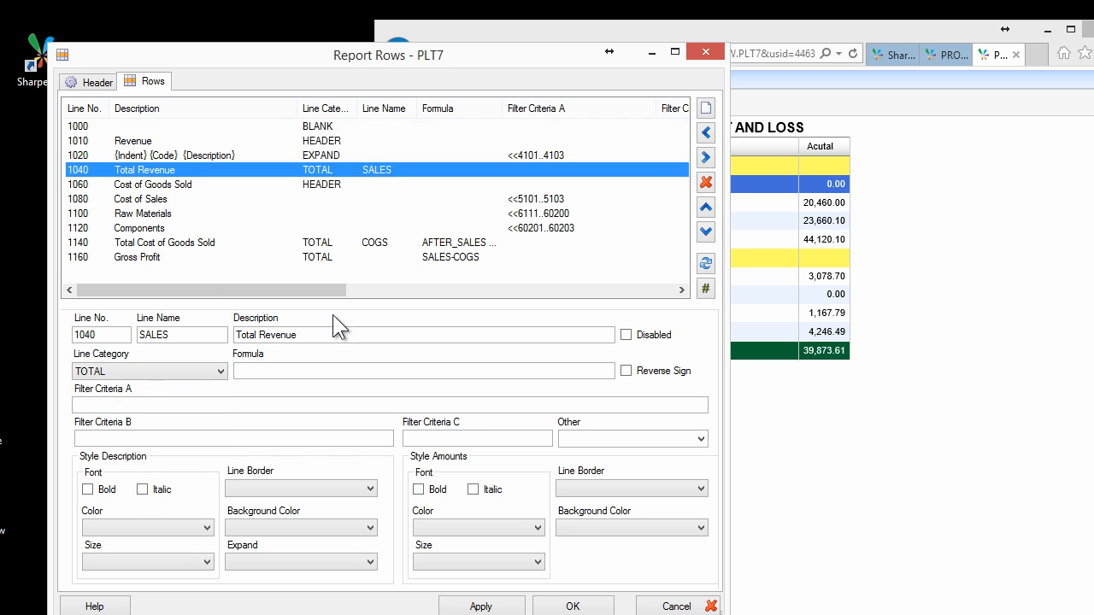
# - Make the description font bold for the Revenue and Cost of Goods Sold header lines
pyautogui.click(152, 142)
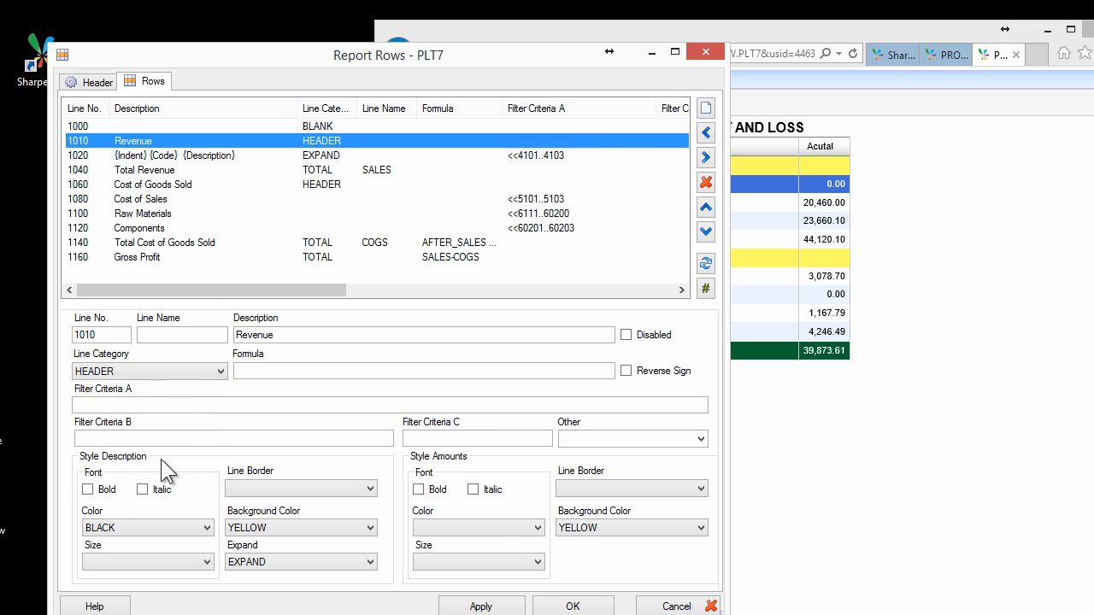
pyautogui.click(87, 490)
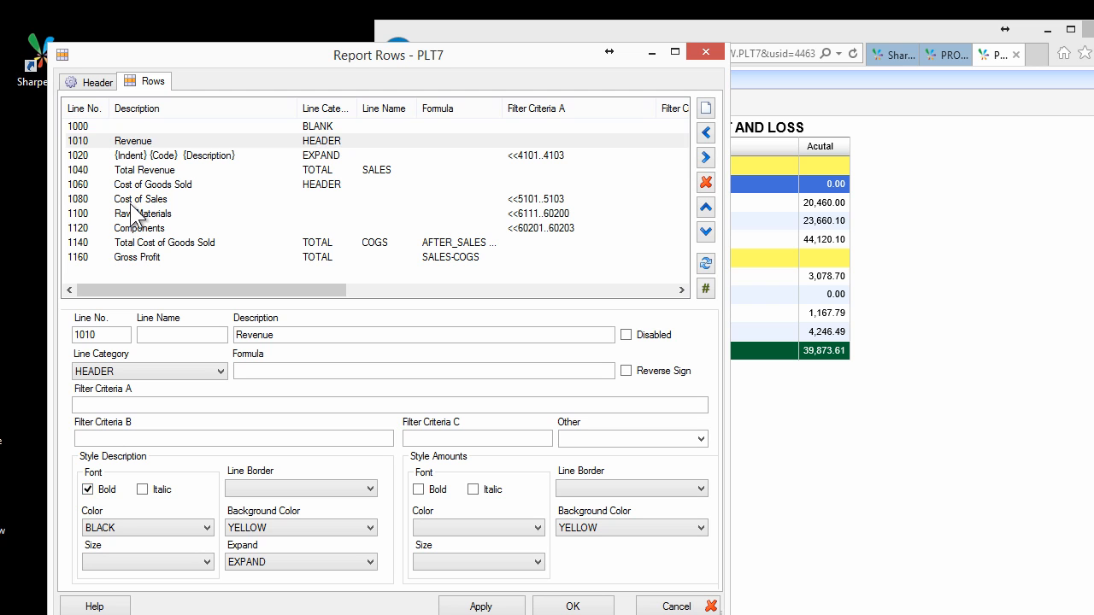
pyautogui.click(130, 182)
pyautogui.click(87, 489)
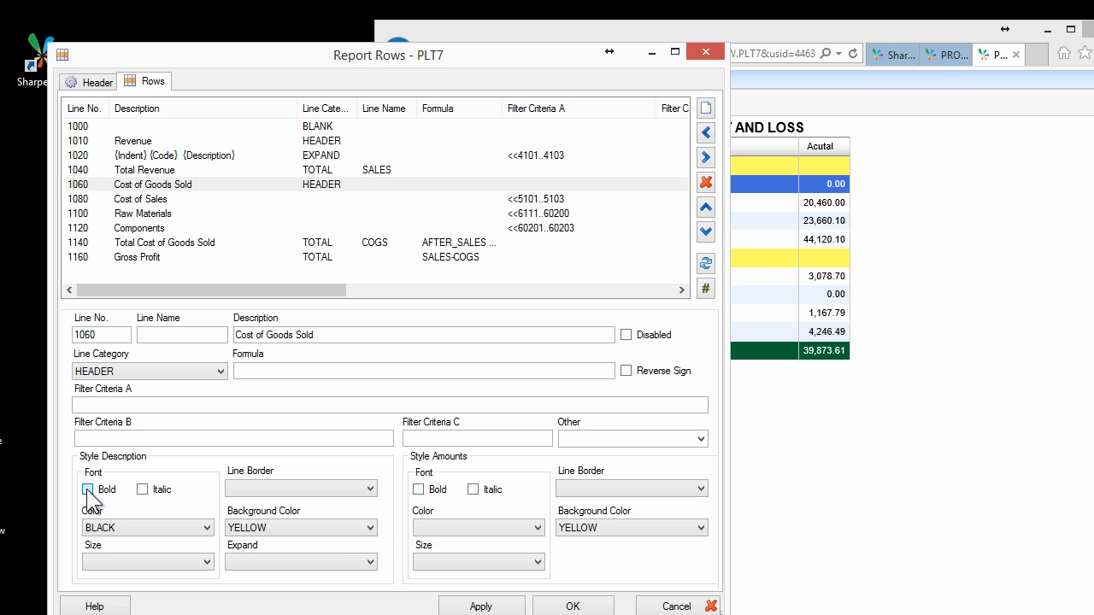
# - Set the Gross Profit line's description font to bold and its size to LARGE
pyautogui.click(151, 257)
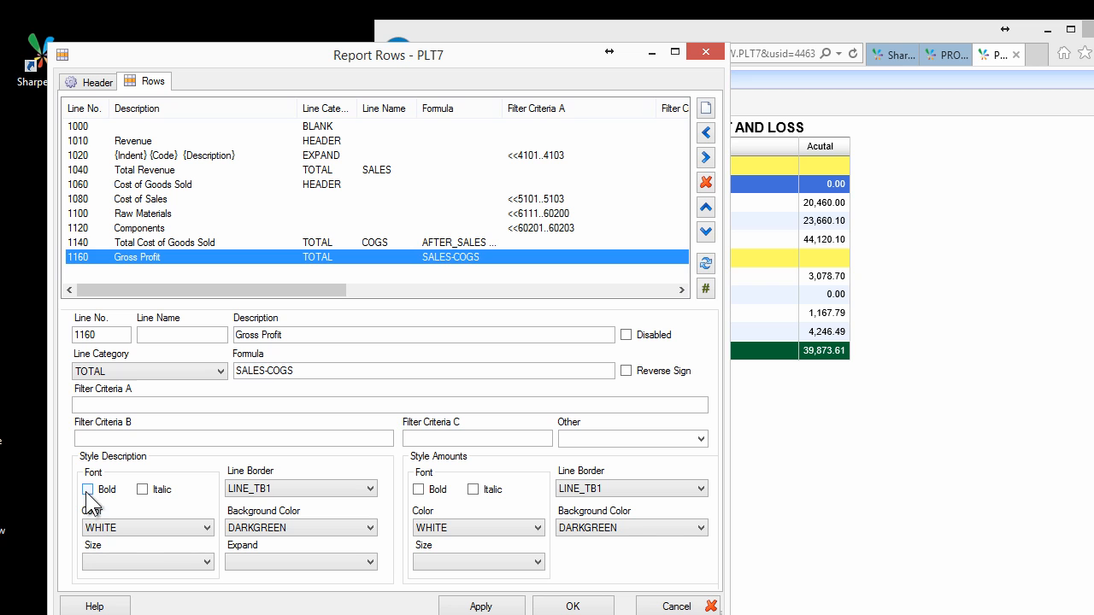
pyautogui.click(87, 490)
pyautogui.click(155, 561)
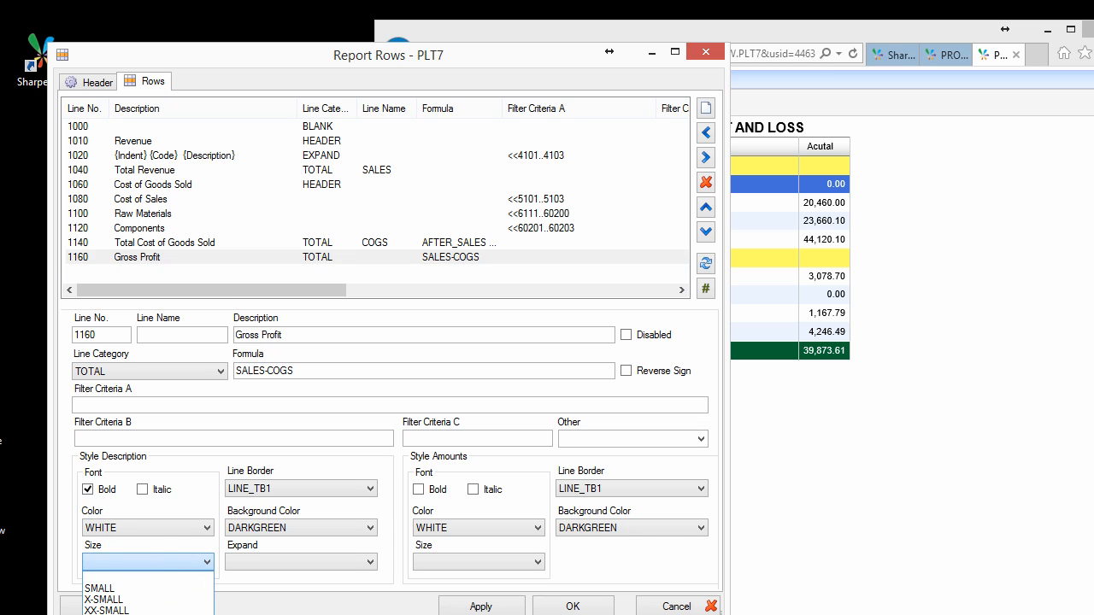
pyautogui.click(107, 614)
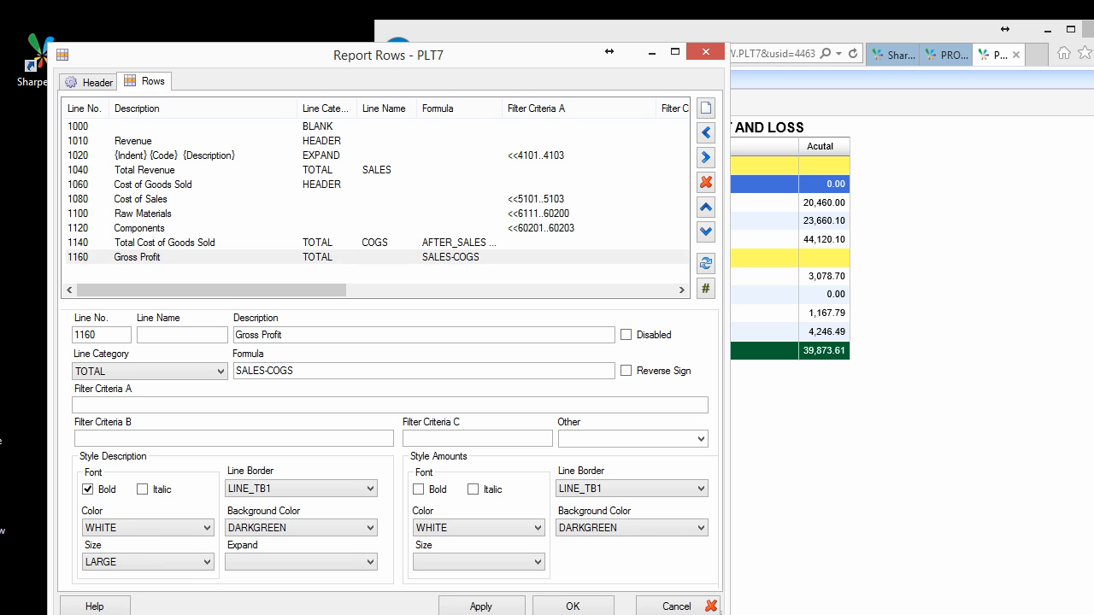
# - Apply the report row changes, then reload and rerun the PROFIT AND LOSS web report
pyautogui.click(482, 607)
pyautogui.click(860, 427)
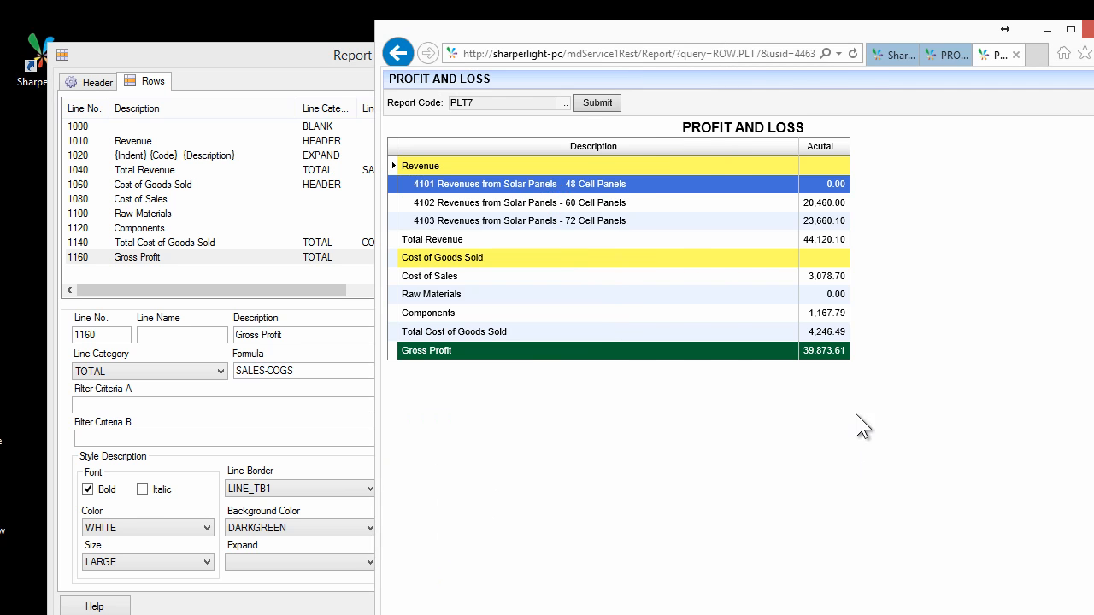
pyautogui.click(853, 54)
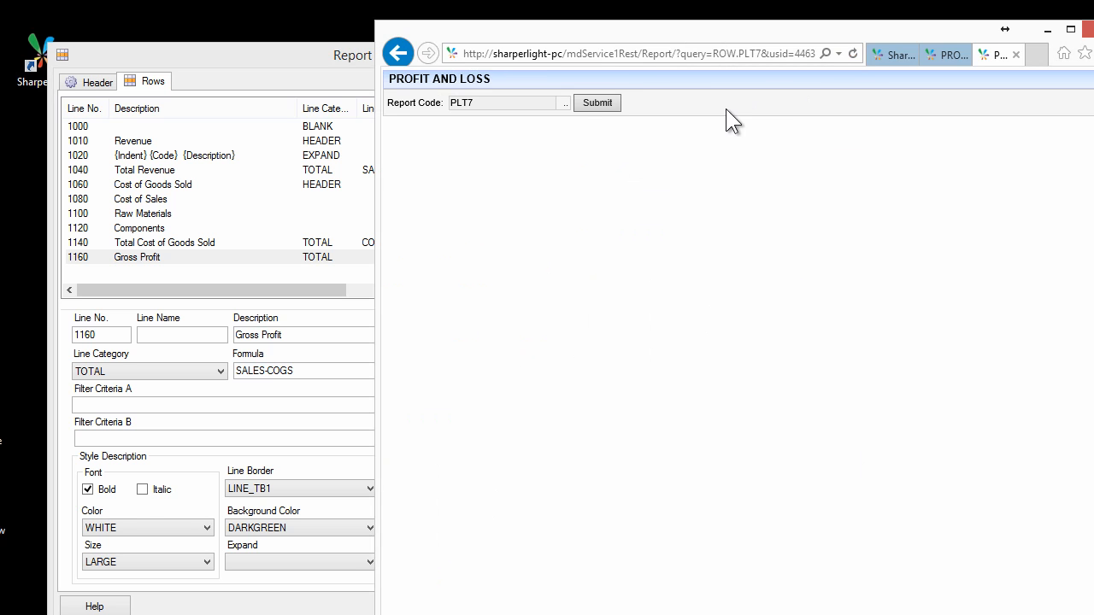
pyautogui.click(606, 106)
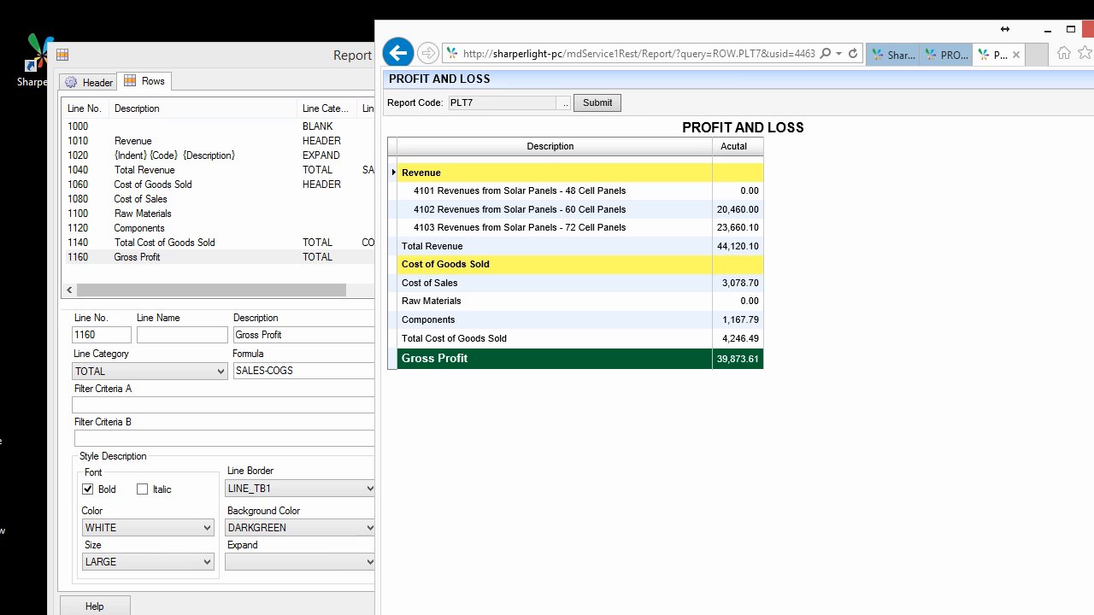
# - In the ROW.PLT7 published query, customise the Description output's formatting with a width of 400 pixels and accept the query
pyautogui.moveTo(398, 611)
pyautogui.click(427, 568)
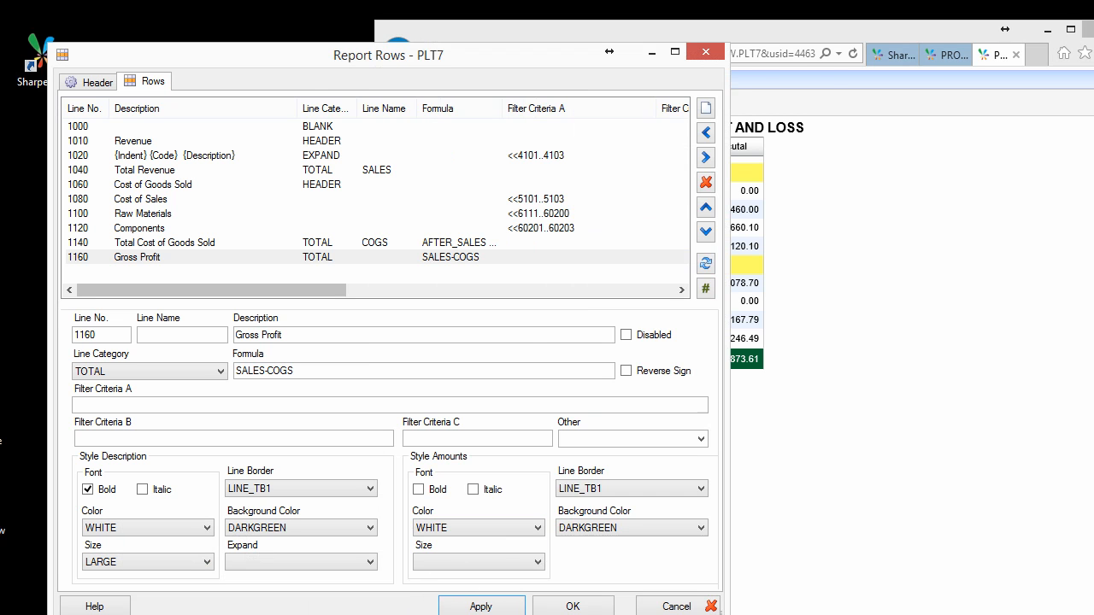
pyautogui.click(316, 568)
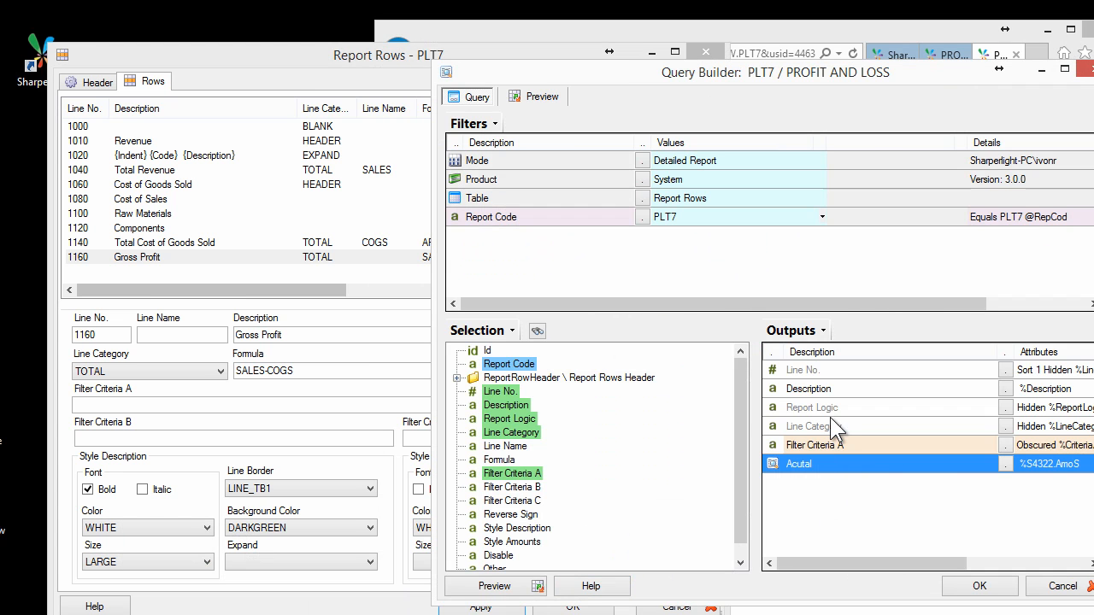
pyautogui.click(826, 392)
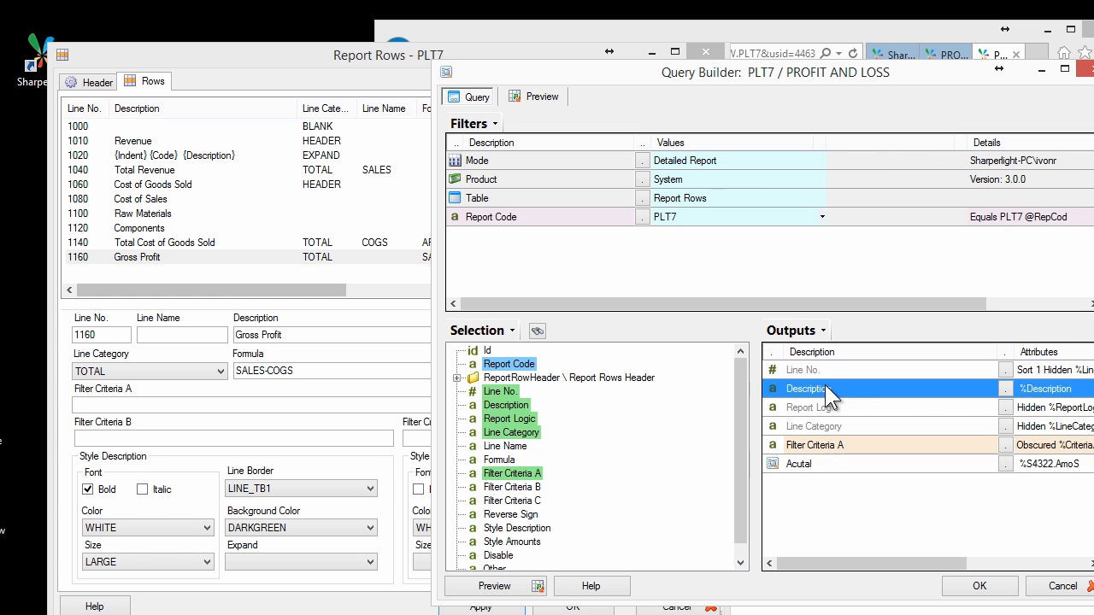
pyautogui.doubleClick(825, 386)
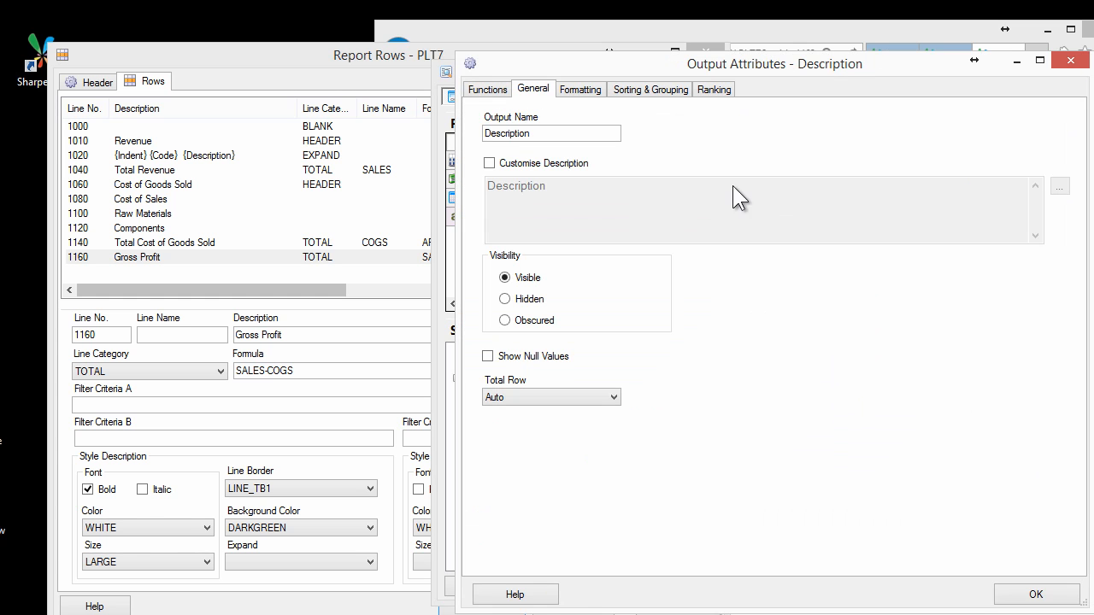
pyautogui.click(590, 88)
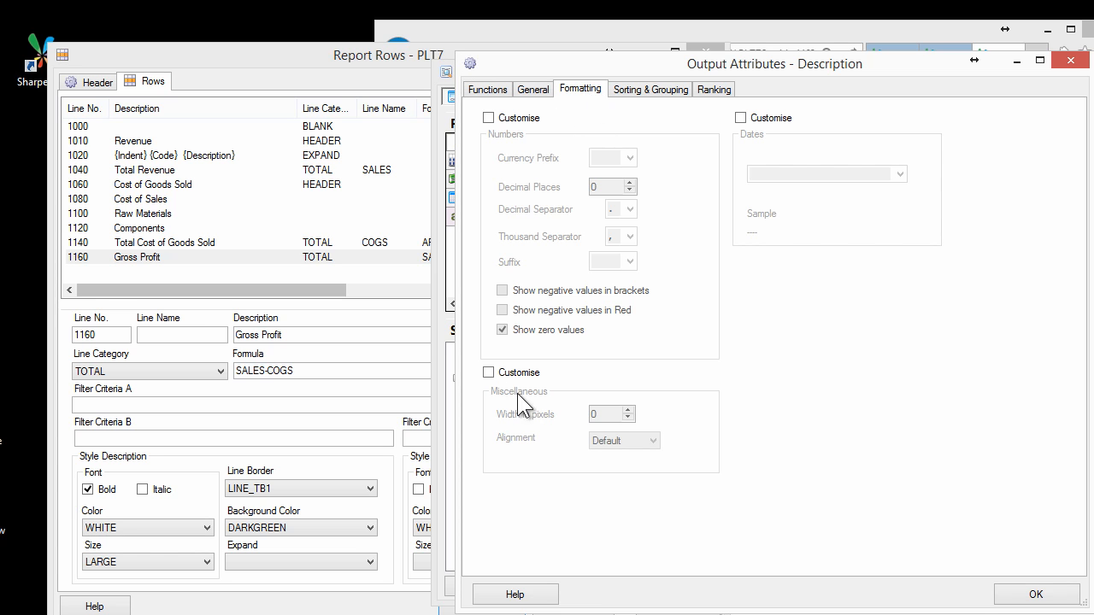
pyautogui.click(488, 373)
pyautogui.doubleClick(608, 415)
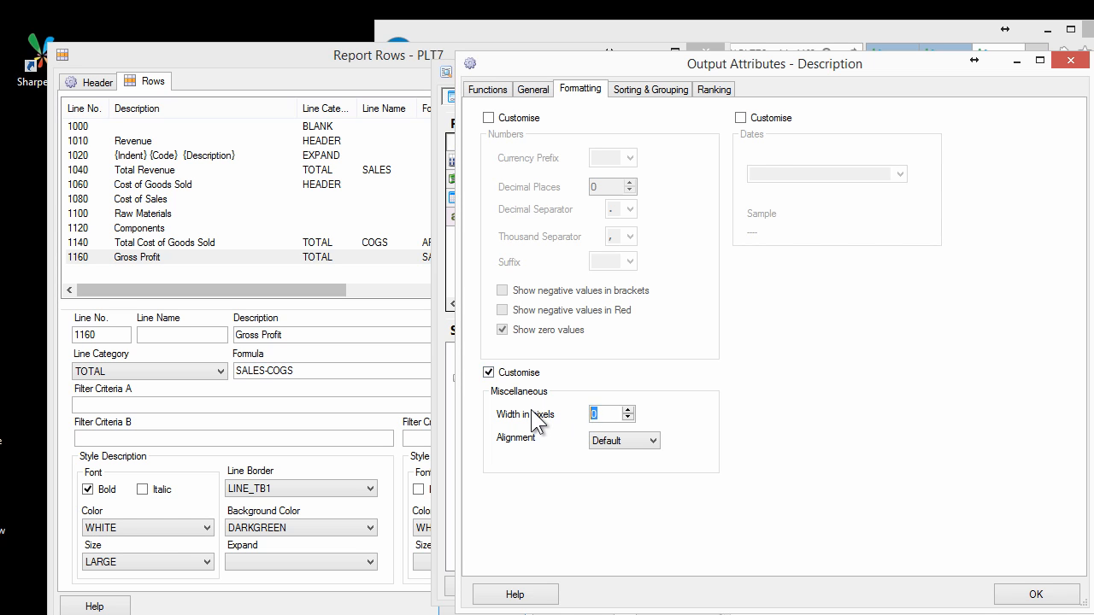
pyautogui.write('400')
pyautogui.click(1034, 593)
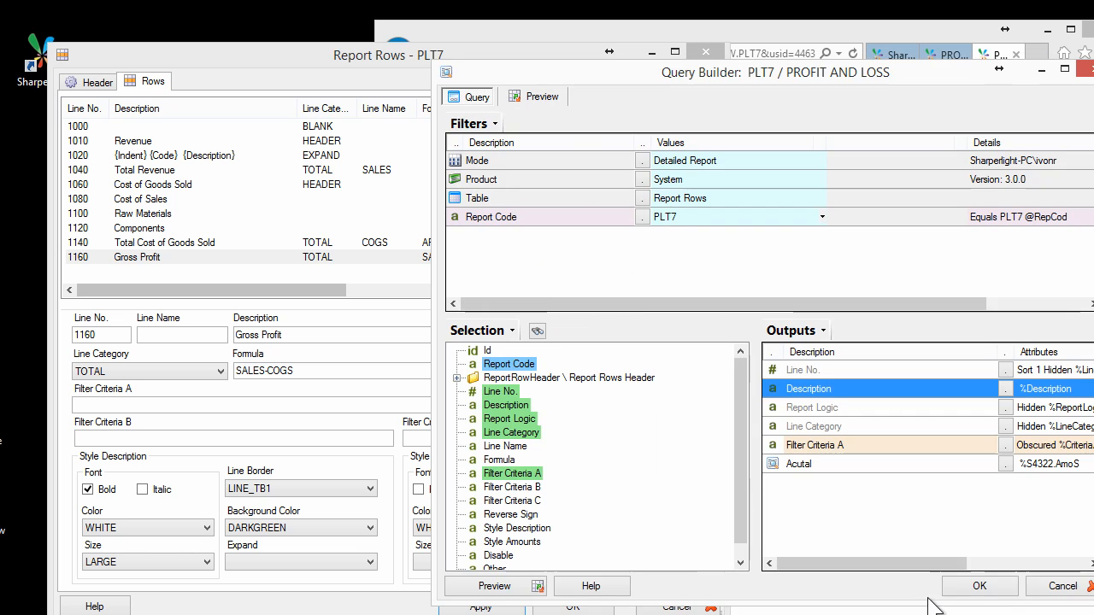
pyautogui.click(979, 587)
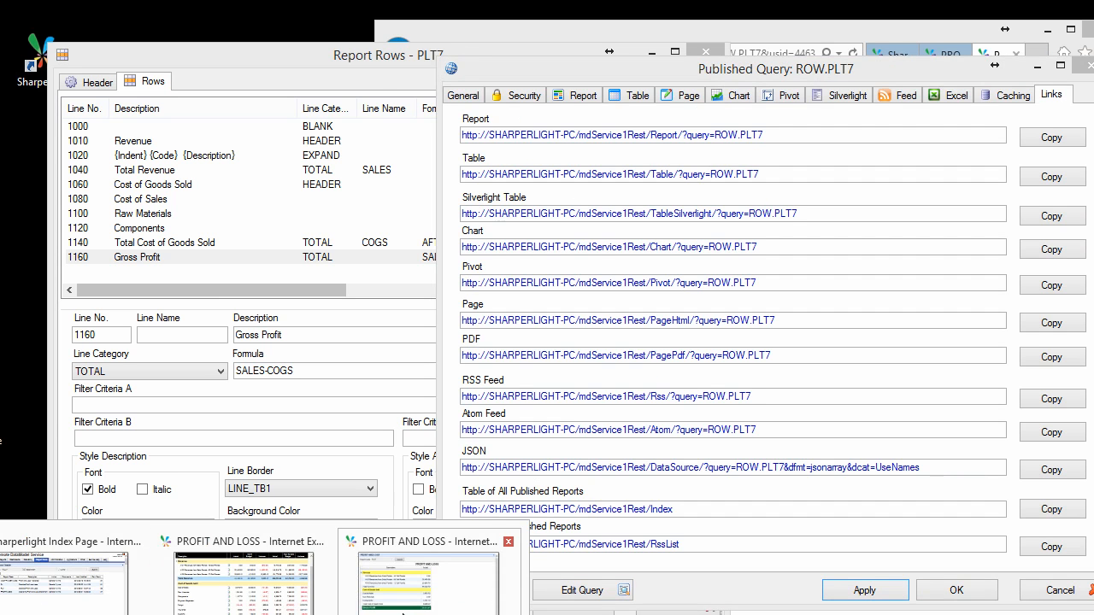
# - Return to the PROFIT AND LOSS web report in the browser and resubmit it for report code PLT7
pyautogui.click(429, 575)
pyautogui.click(587, 101)
pyautogui.click(662, 206)
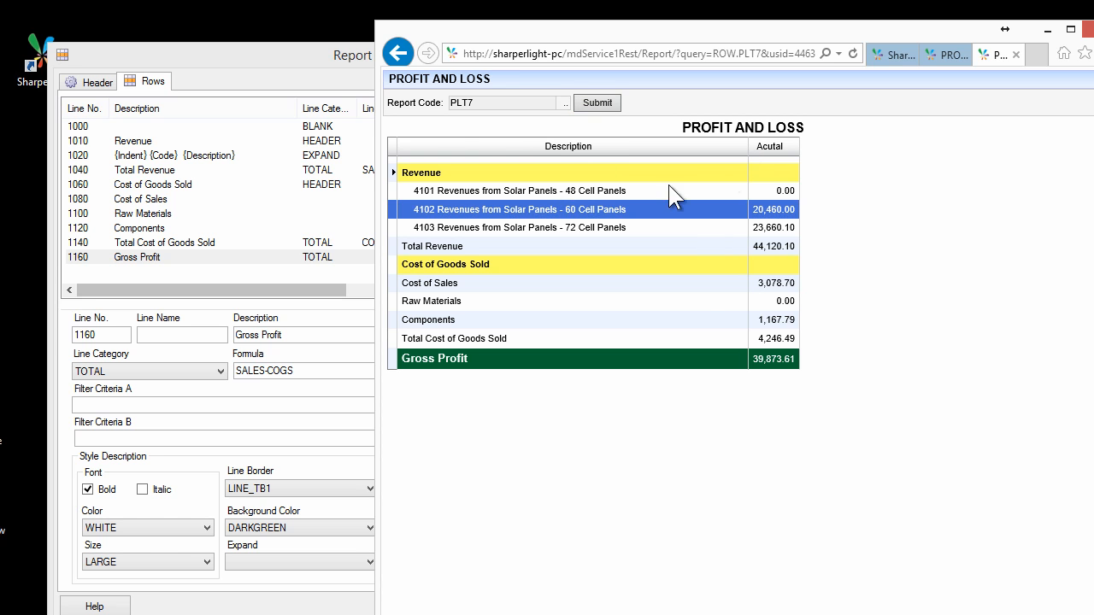
pyautogui.click(532, 196)
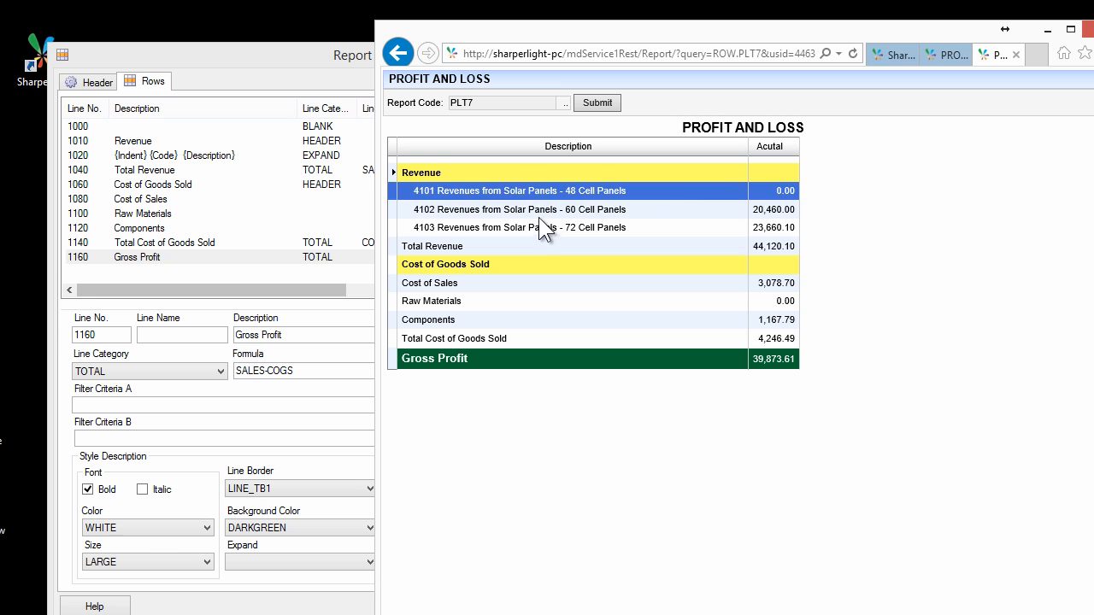
pyautogui.click(538, 221)
pyautogui.click(448, 104)
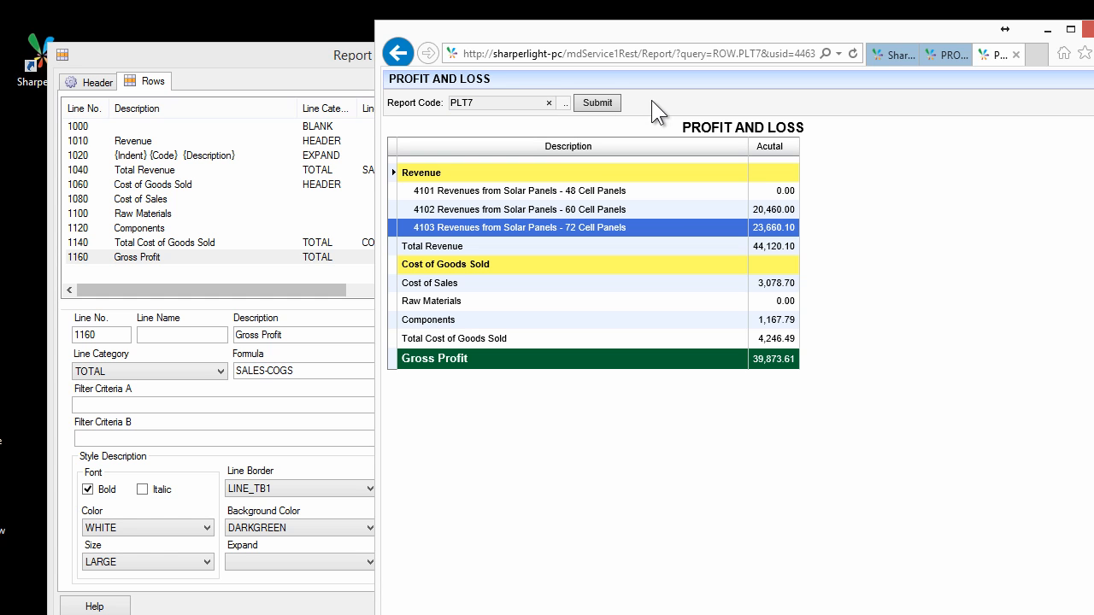
pyautogui.click(779, 209)
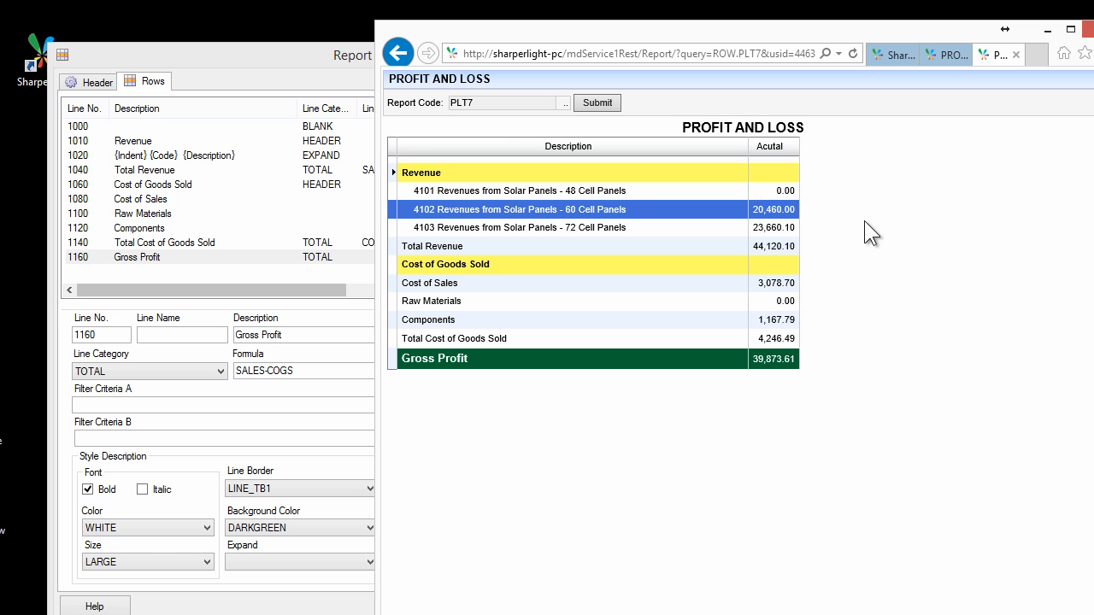
# - Open the ROW.PLT7 published query for editing and hide its Report Code filter
pyautogui.moveTo(411, 609)
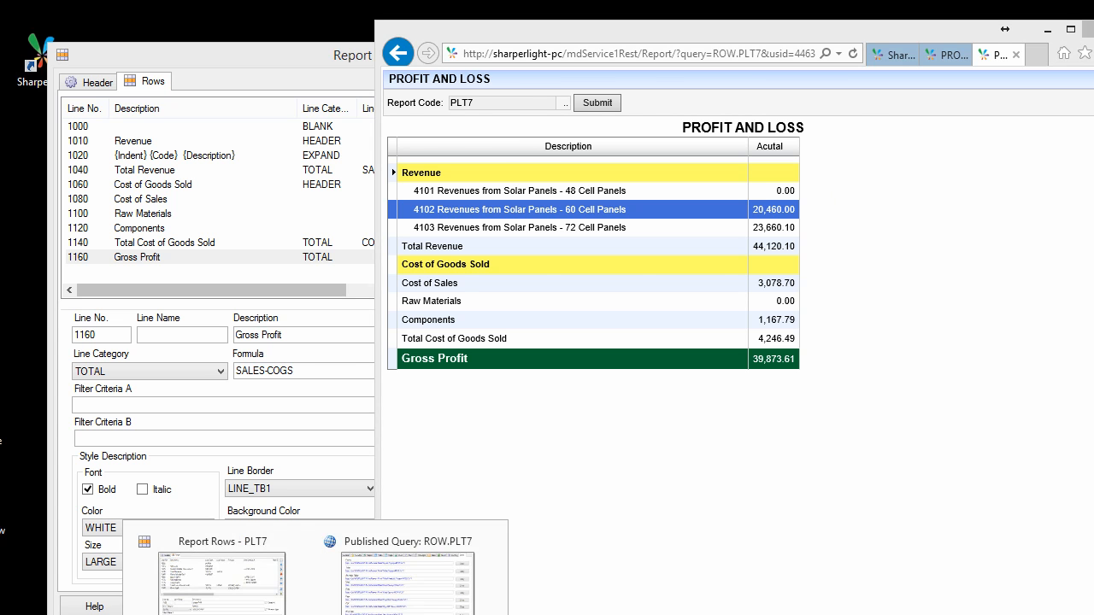
pyautogui.click(410, 545)
pyautogui.click(583, 590)
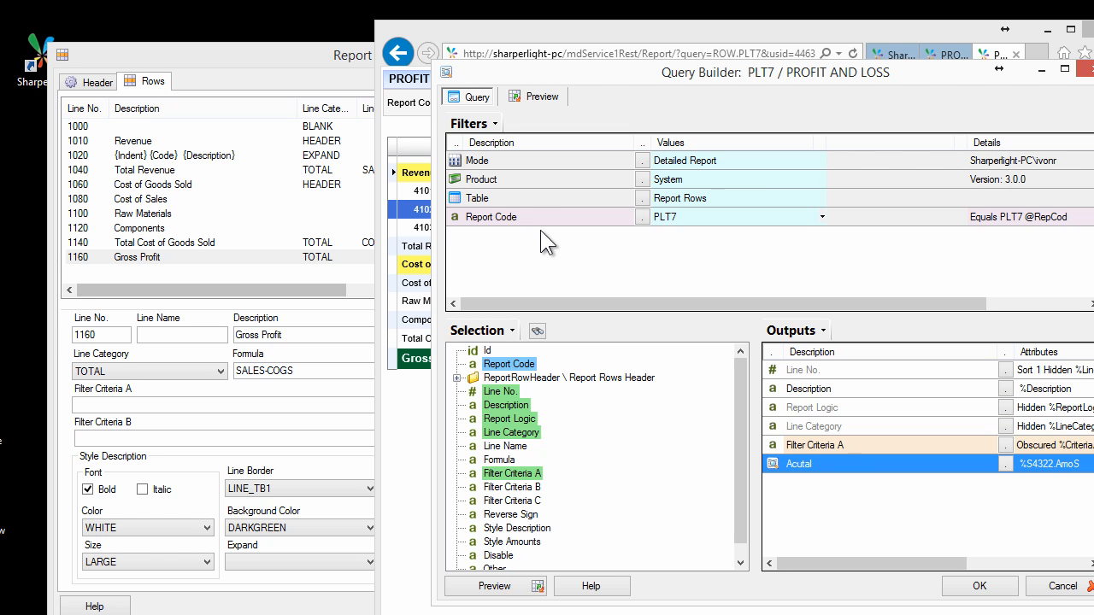
pyautogui.click(546, 215)
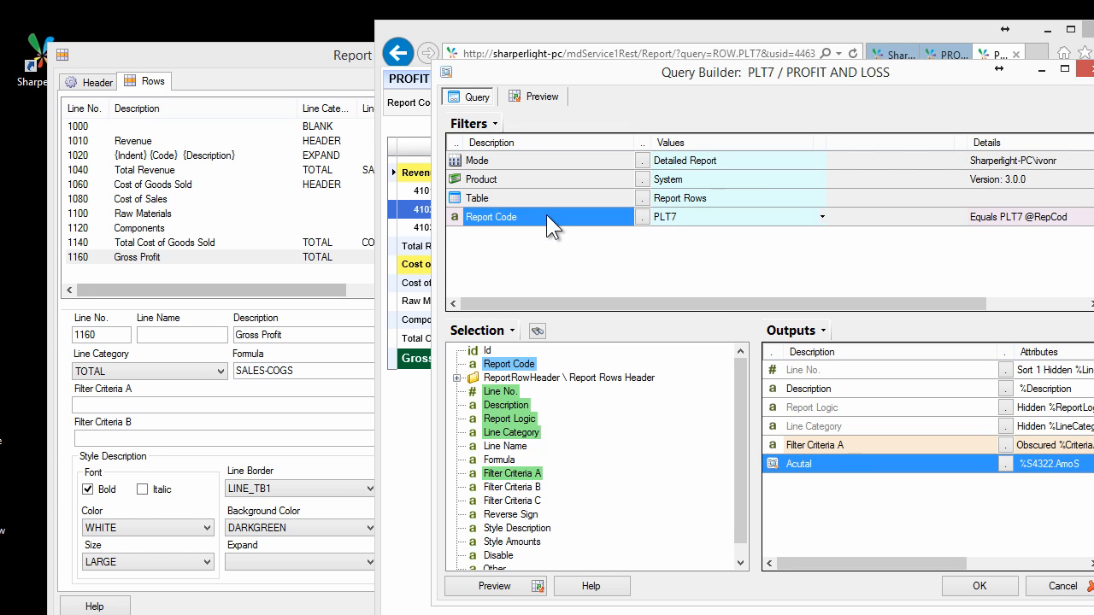
pyautogui.rightClick(546, 214)
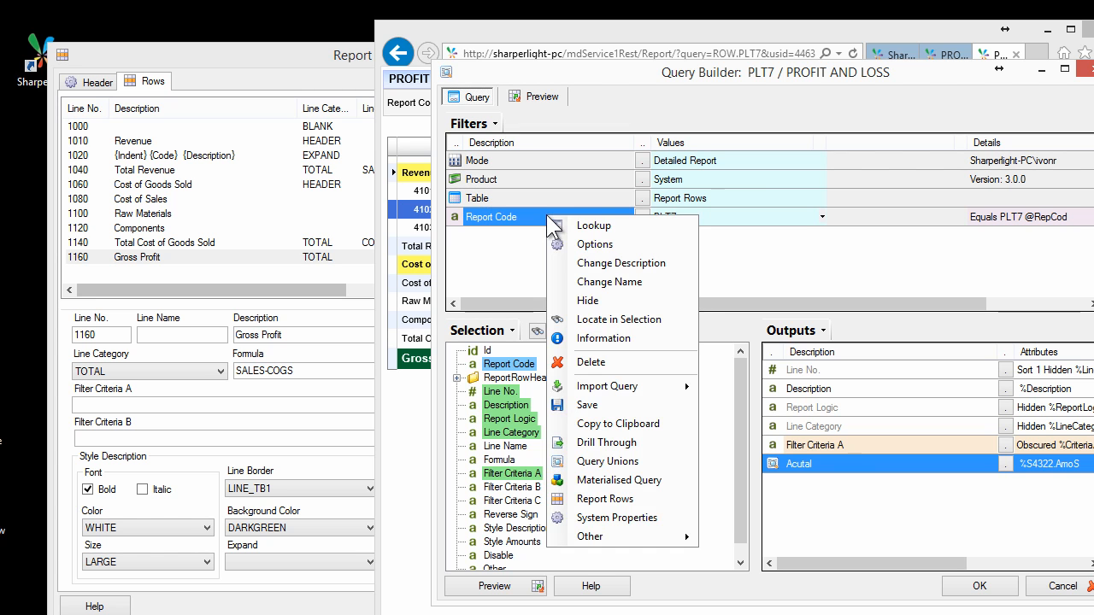
pyautogui.click(593, 297)
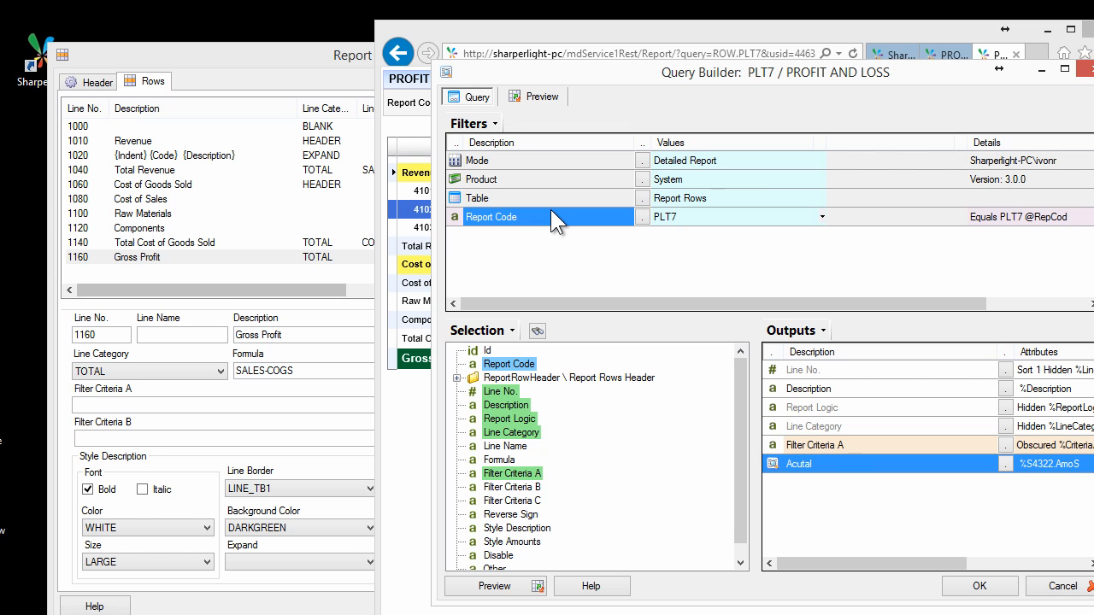
# - Add a Text filter to the query and change its description to Company
pyautogui.rightClick(552, 213)
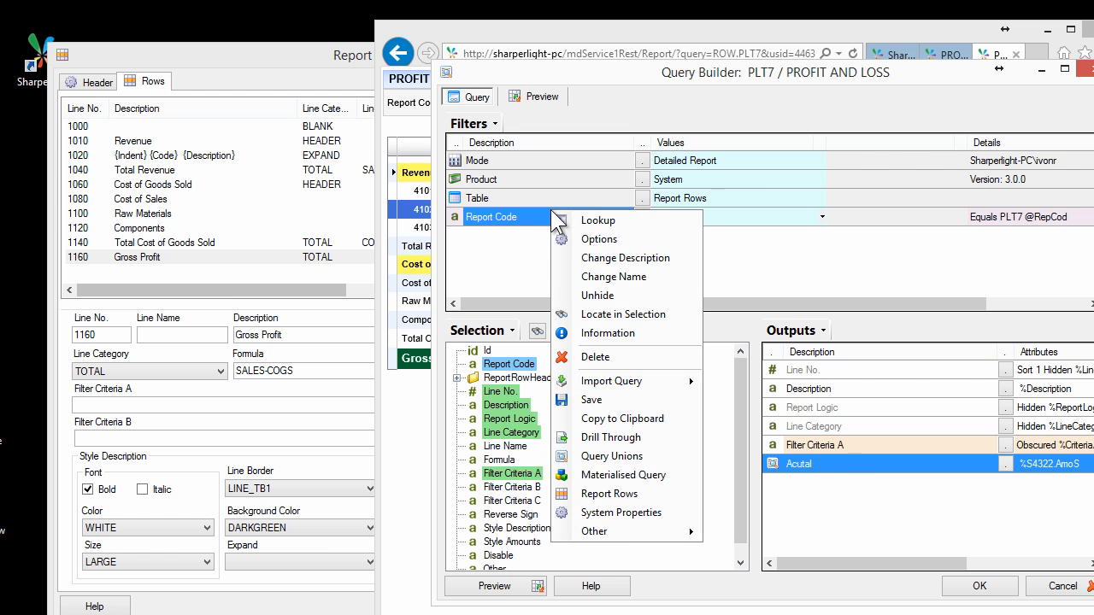
pyautogui.moveTo(602, 531)
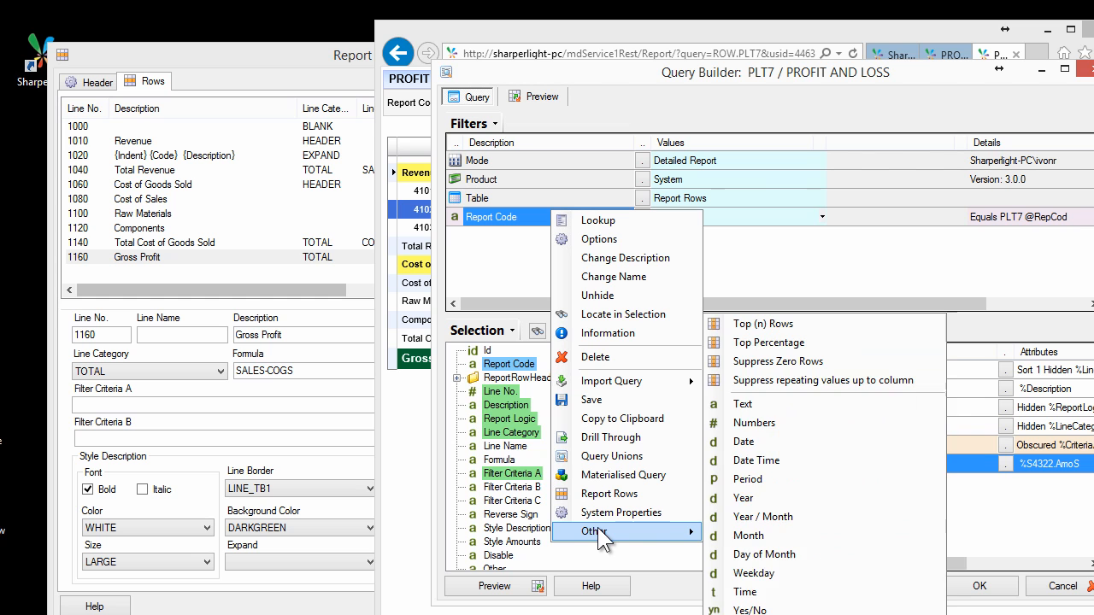
pyautogui.click(779, 407)
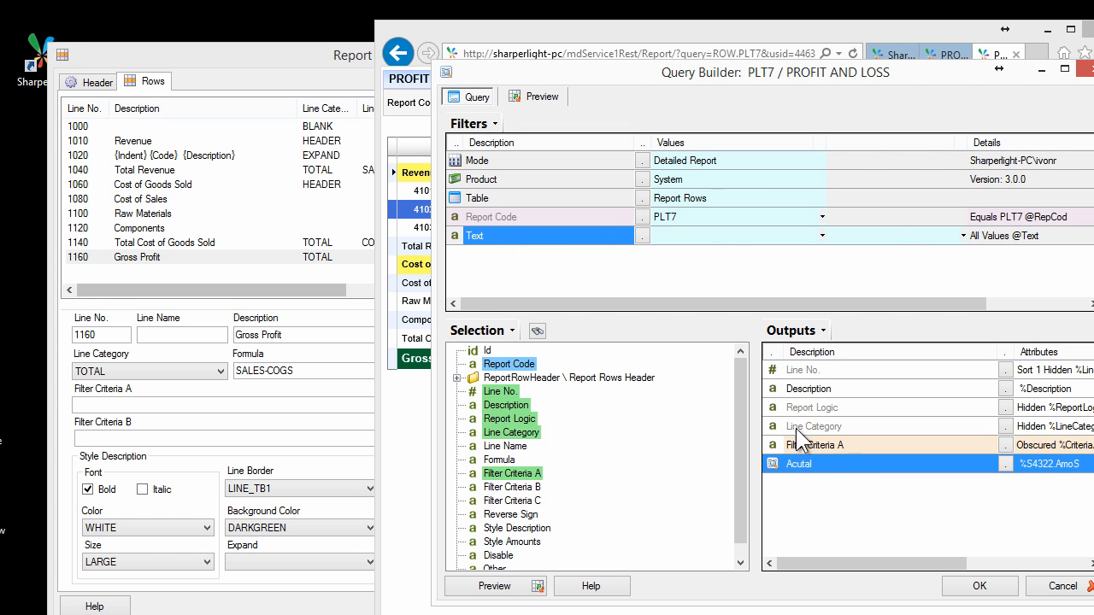
pyautogui.rightClick(515, 229)
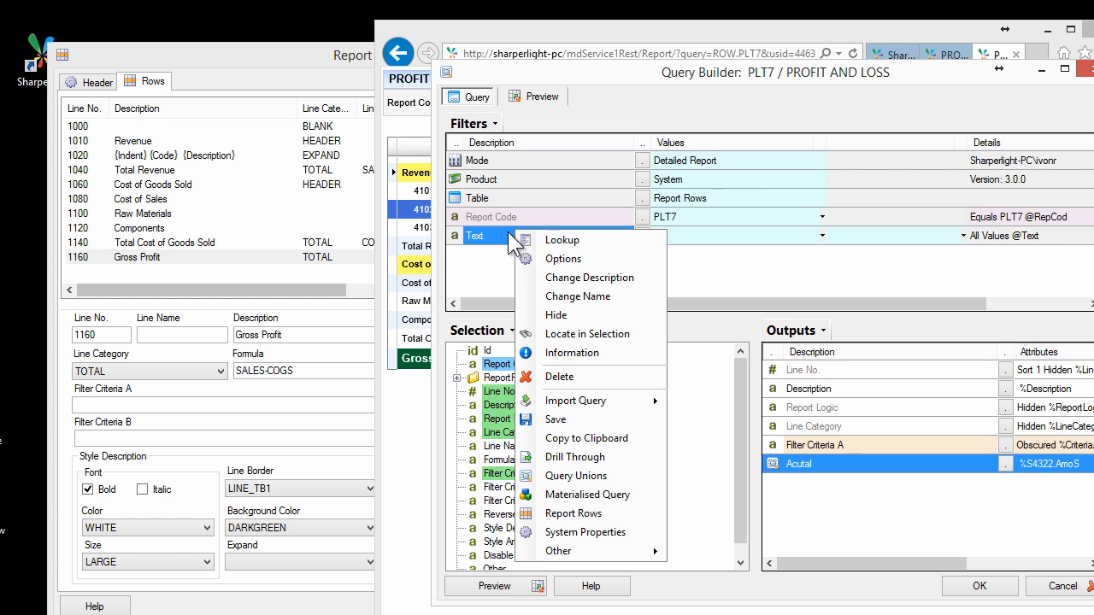
pyautogui.click(584, 280)
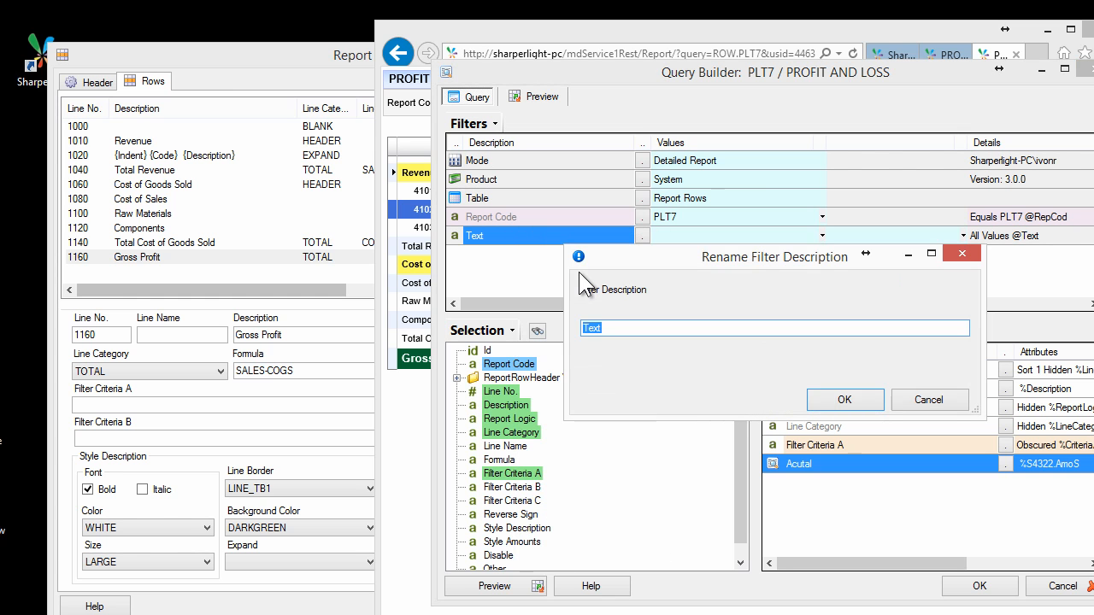
pyautogui.write('Company')
pyautogui.press('Return')
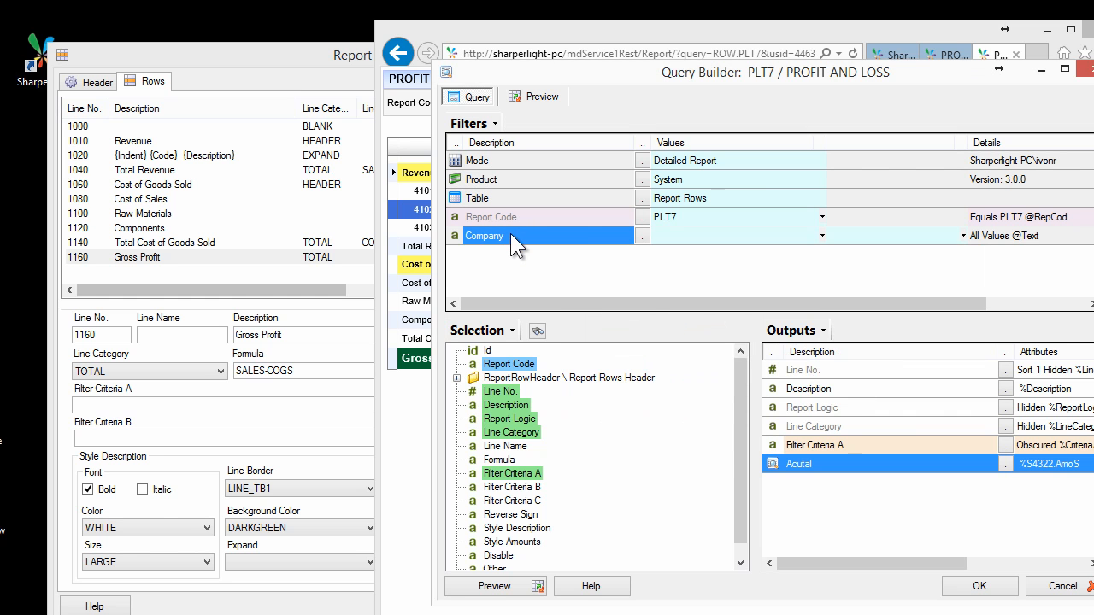
# - Change the new text filter's name to Company
pyautogui.rightClick(511, 233)
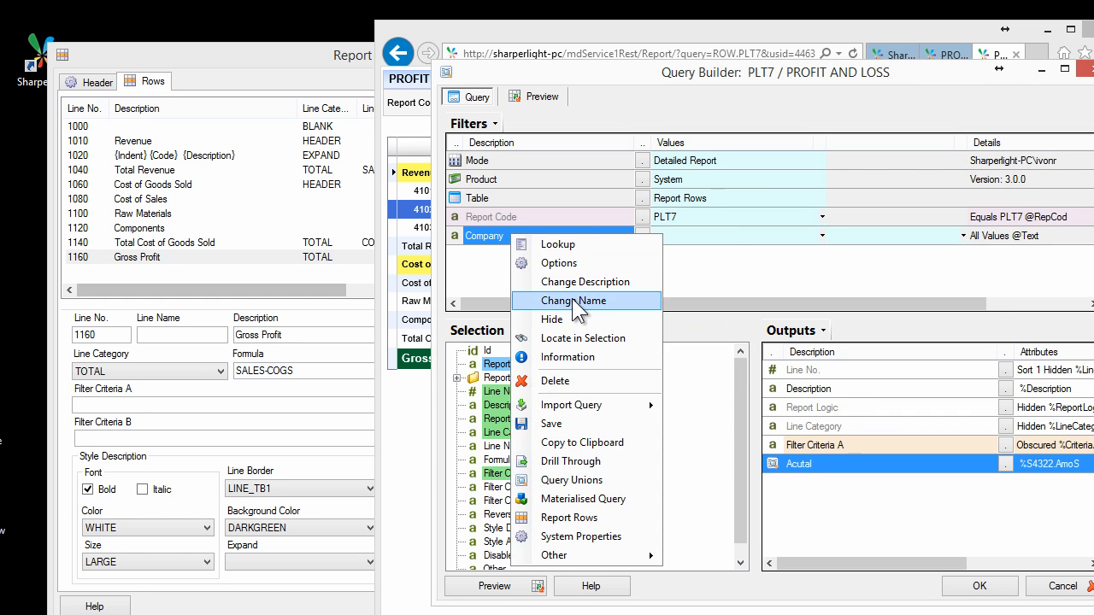
pyautogui.click(571, 301)
pyautogui.write('Company')
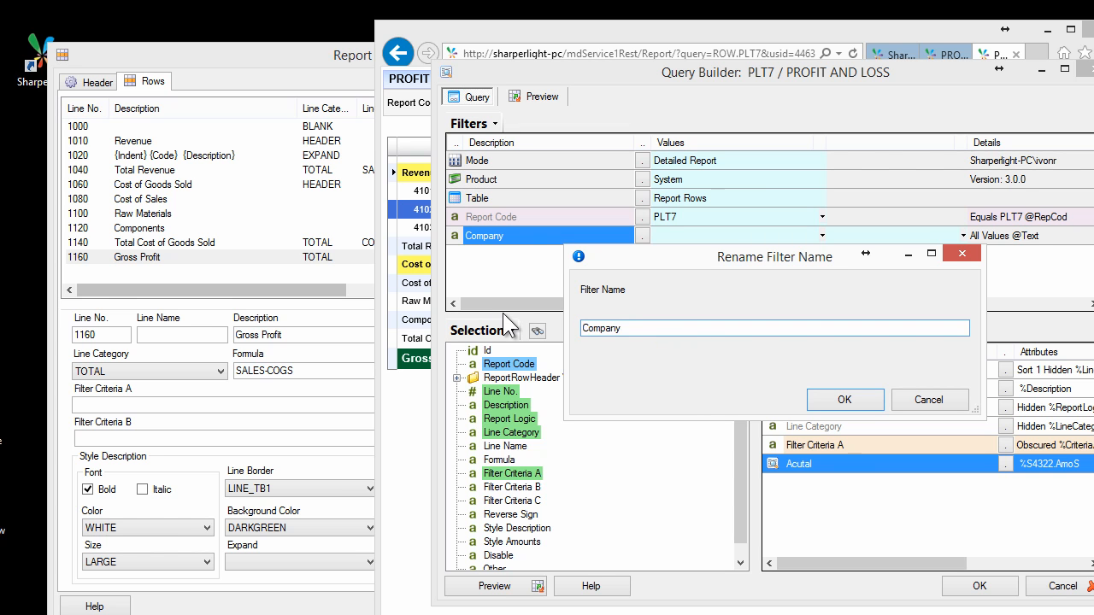
pyautogui.click(825, 403)
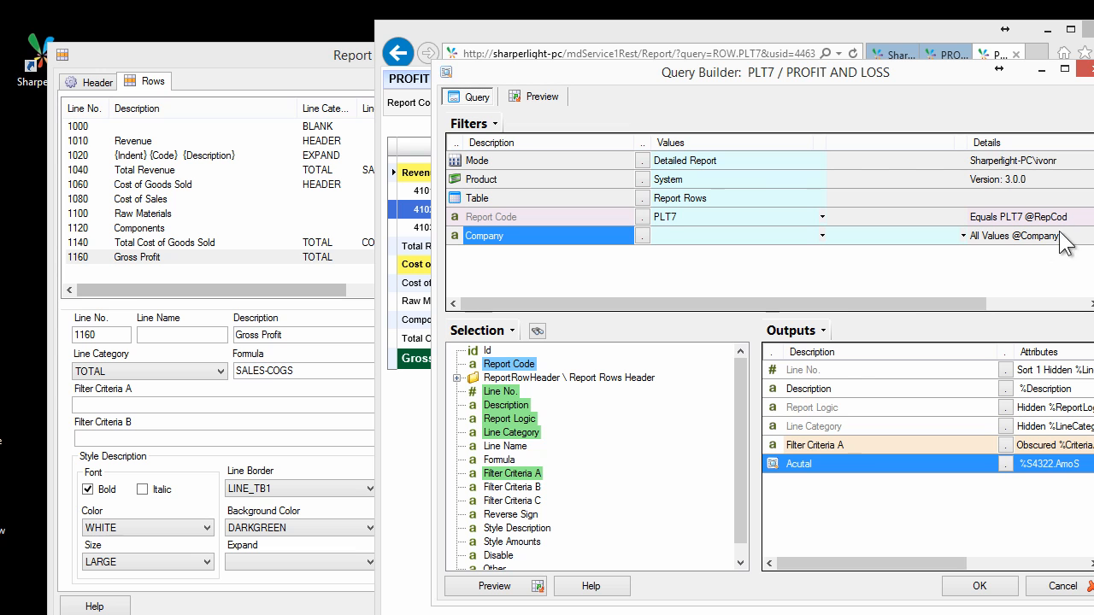
# - Set the Company filter's value to MIT
pyautogui.click(663, 234)
pyautogui.write('MIT')
pyautogui.click(555, 218)
pyautogui.click(673, 233)
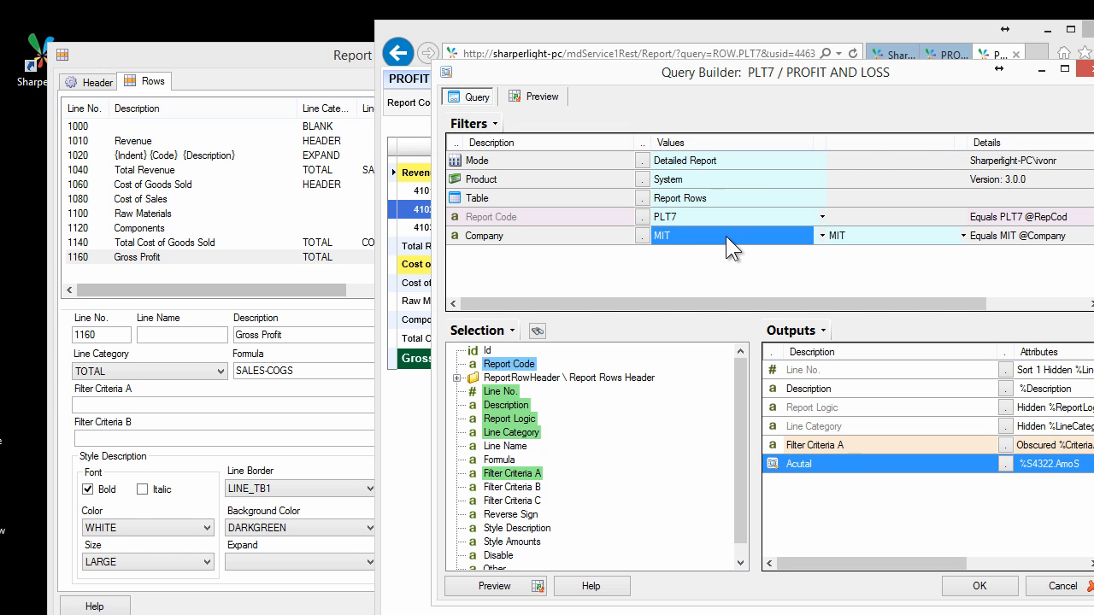
# - Set the Company filter's behaviour to Single Values Only and accept its attributes
pyautogui.click(568, 238)
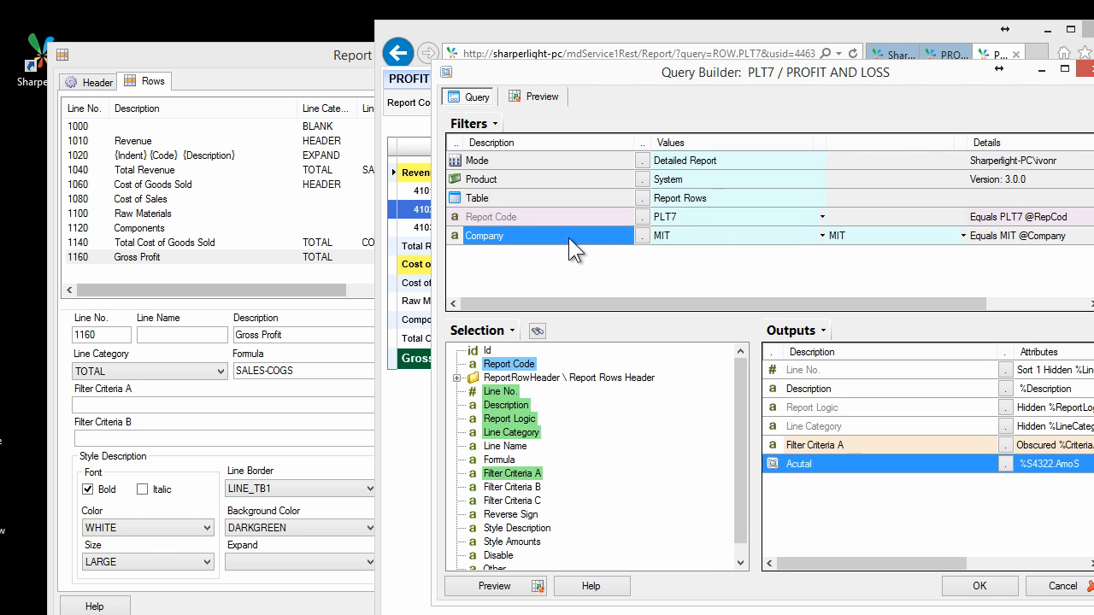
pyautogui.rightClick(568, 238)
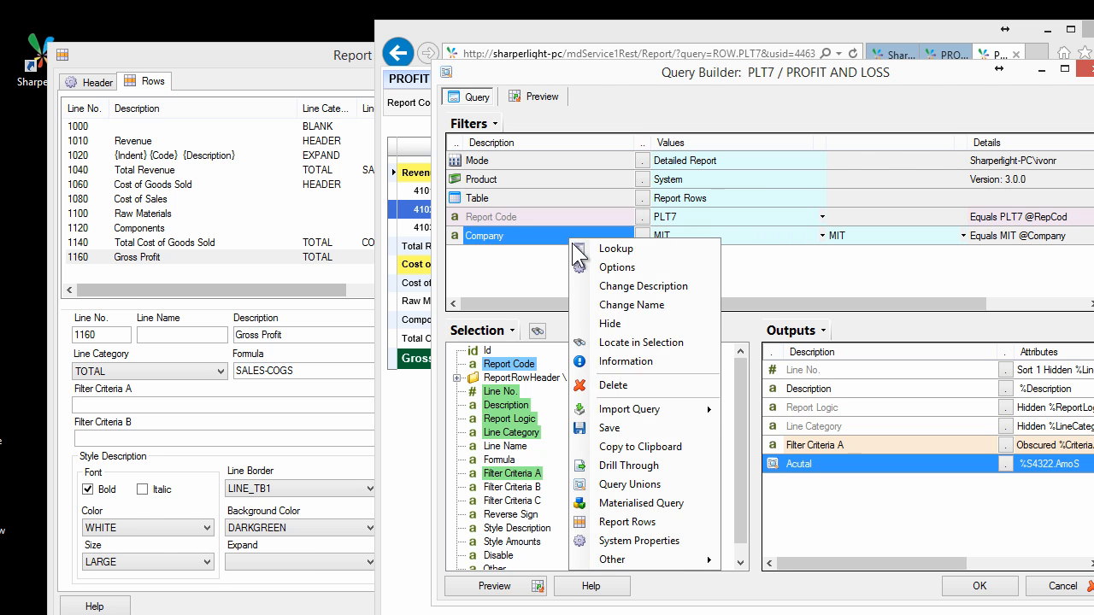
pyautogui.click(657, 366)
pyautogui.click(556, 409)
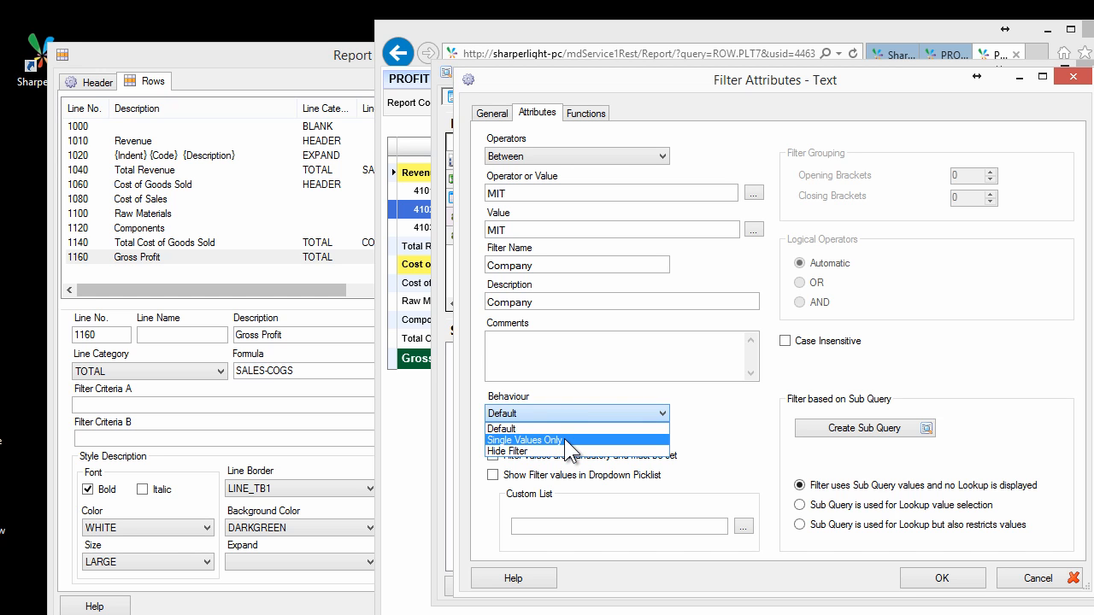
pyautogui.click(564, 438)
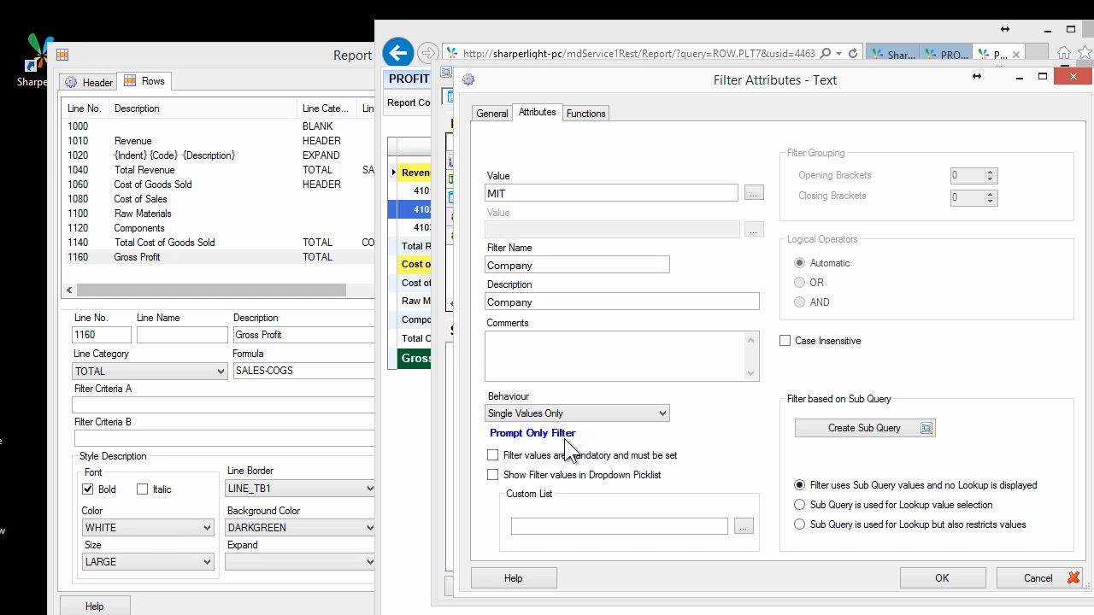
pyautogui.click(940, 574)
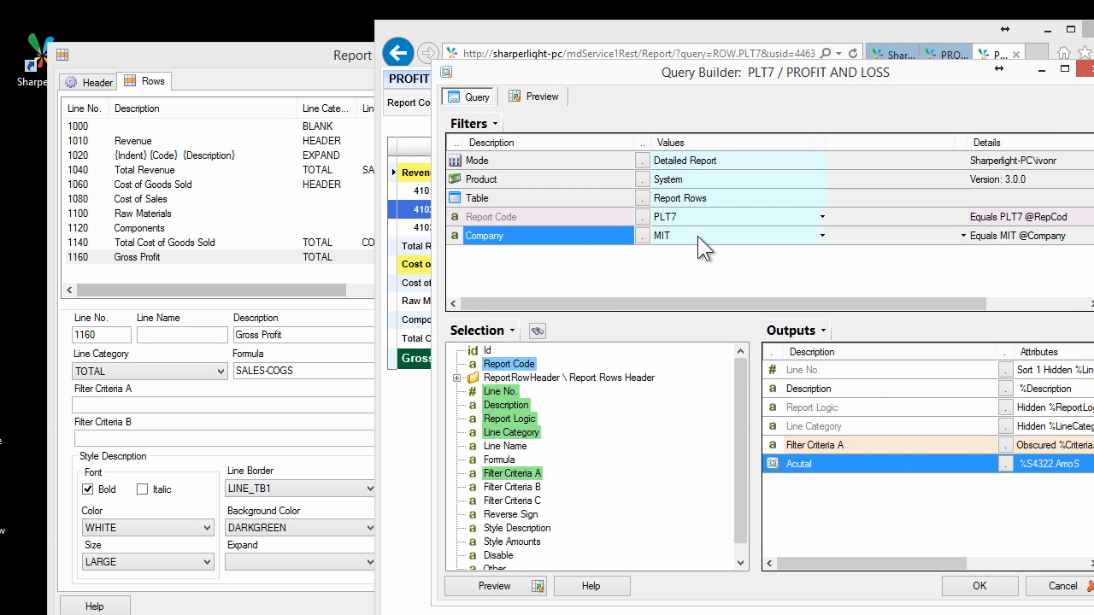
# - Add a Period filter to the query and set its value to PERIOD
pyautogui.rightClick(577, 237)
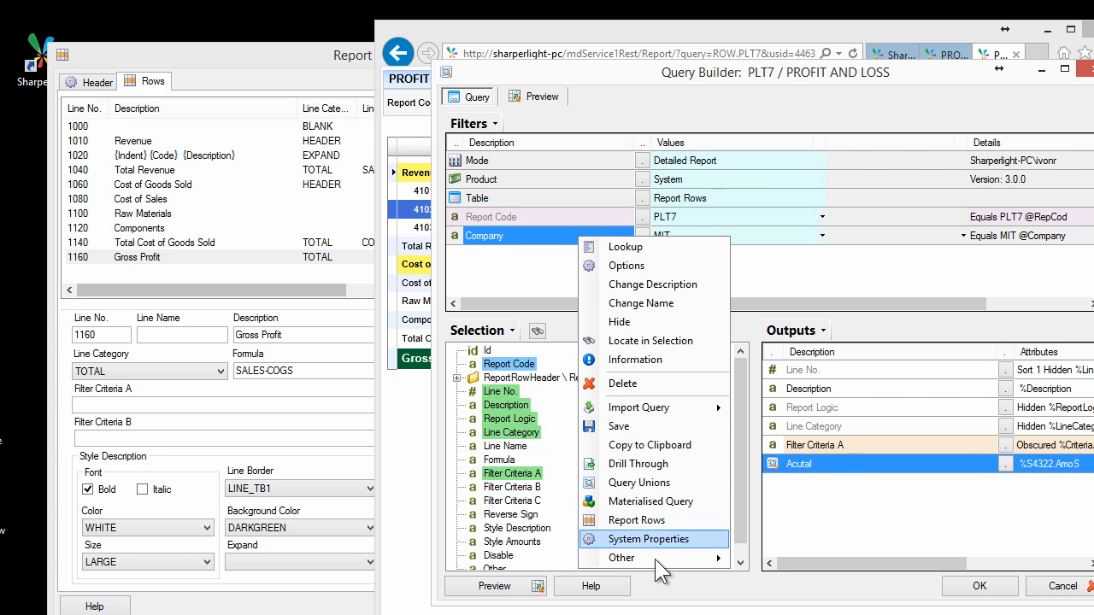
pyautogui.moveTo(655, 558)
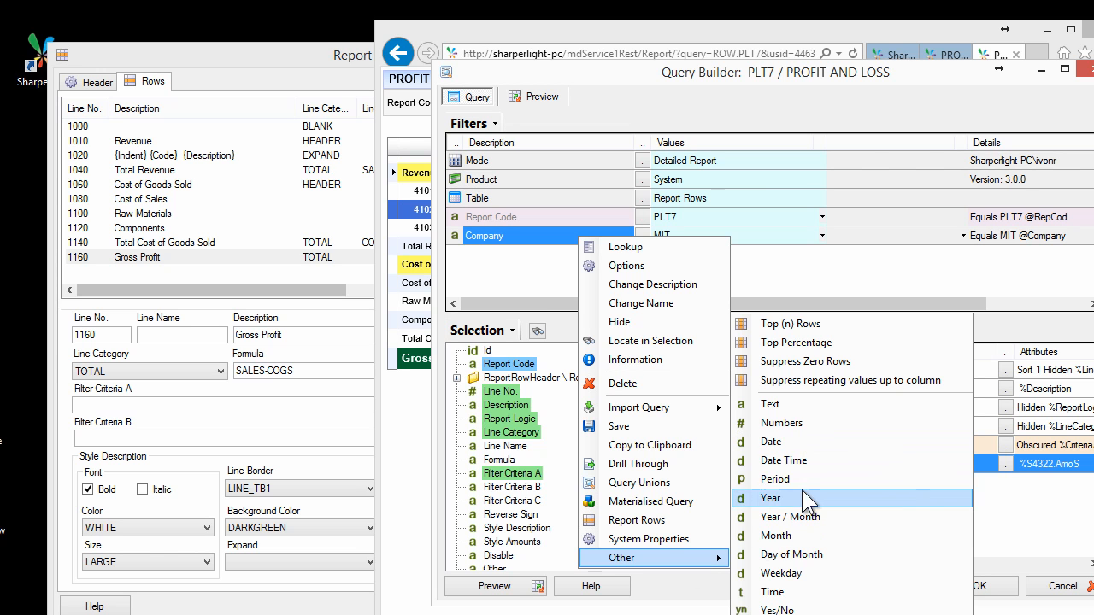
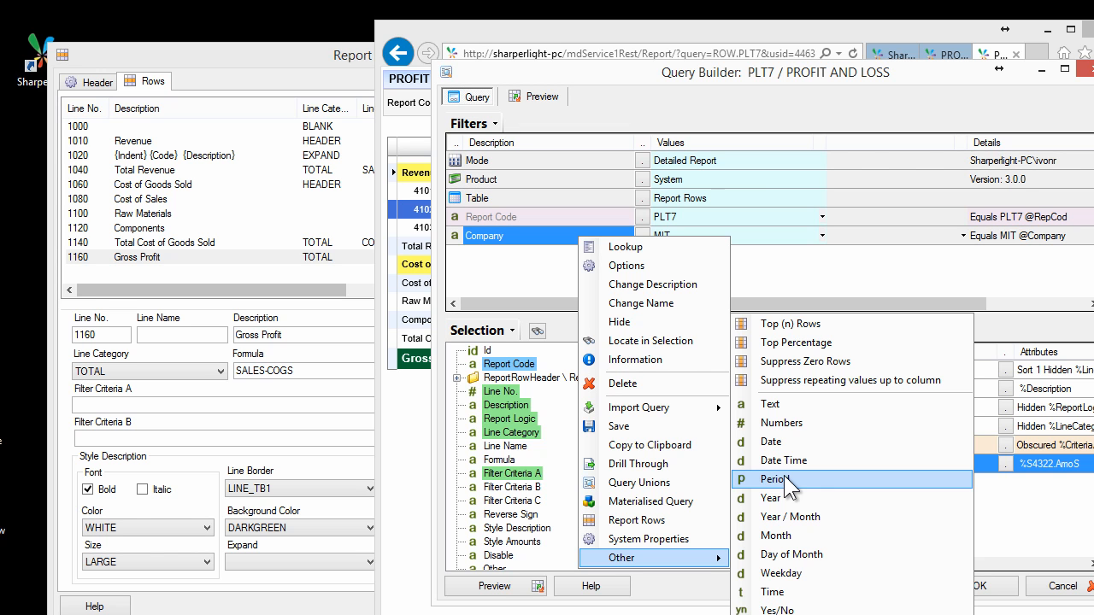
pyautogui.click(783, 476)
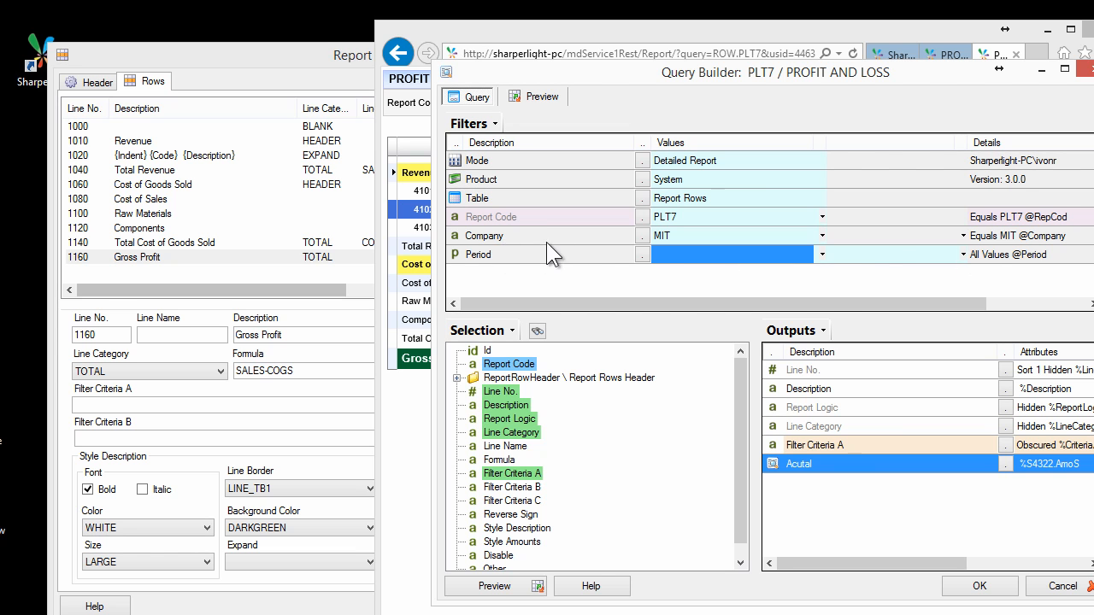
pyautogui.click(524, 254)
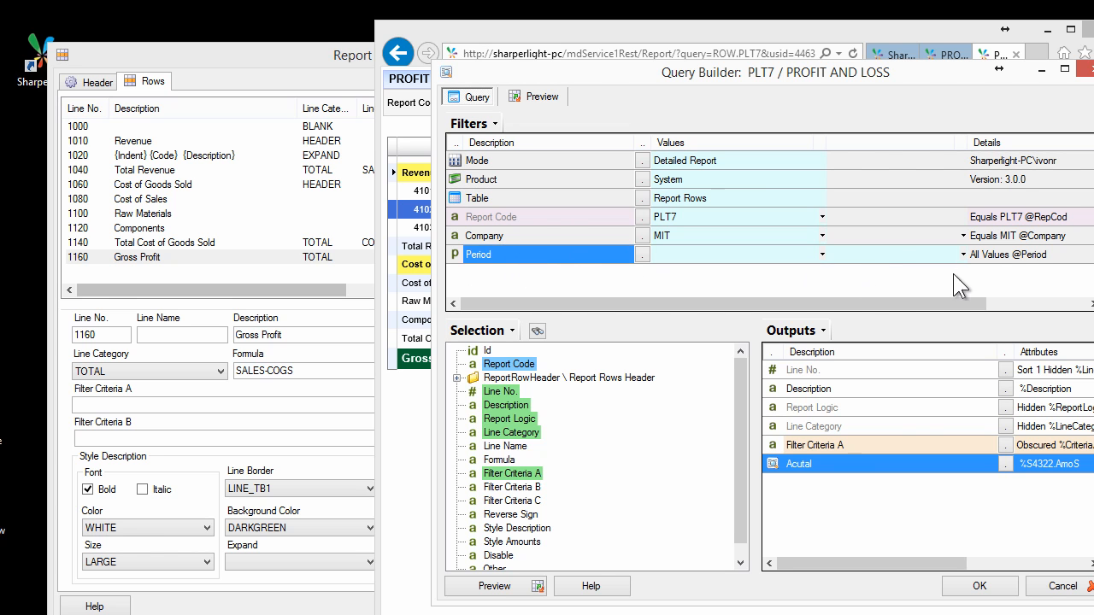
pyautogui.click(1042, 254)
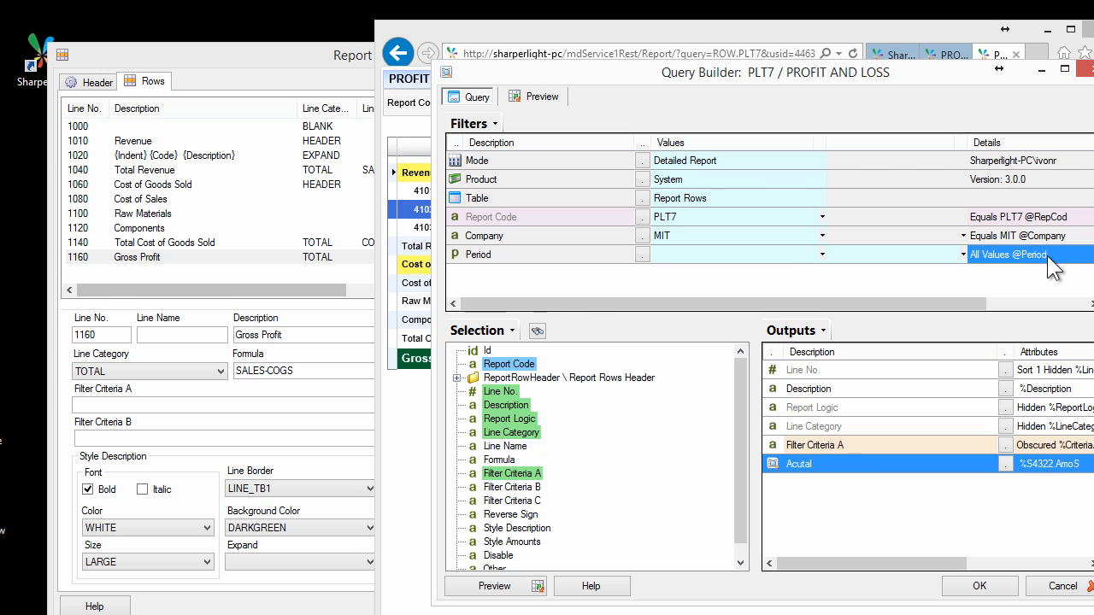
pyautogui.click(673, 253)
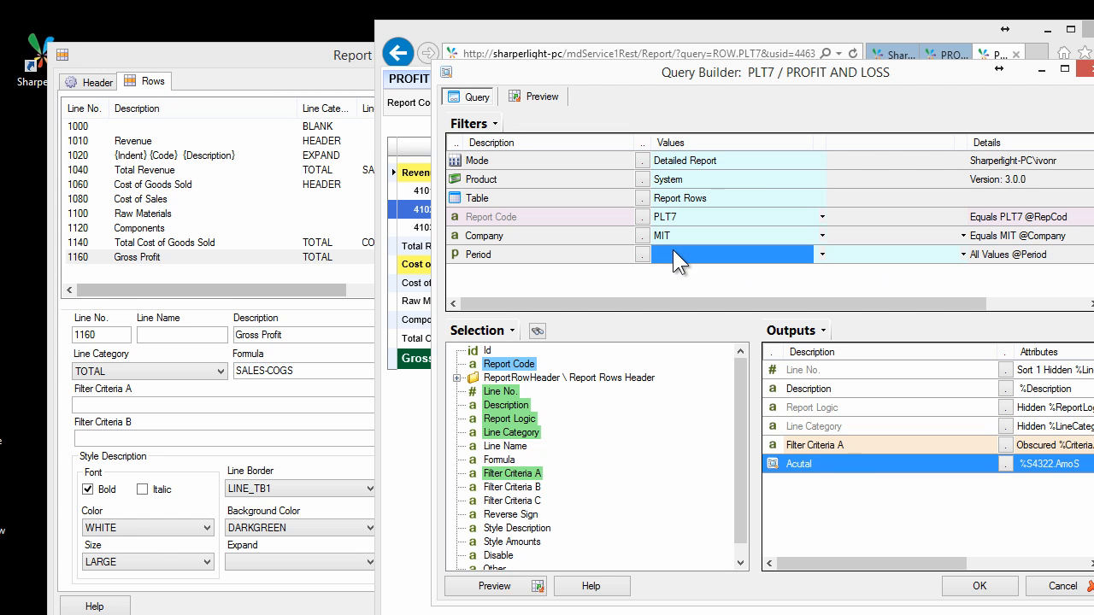
pyautogui.write('PERIOD')
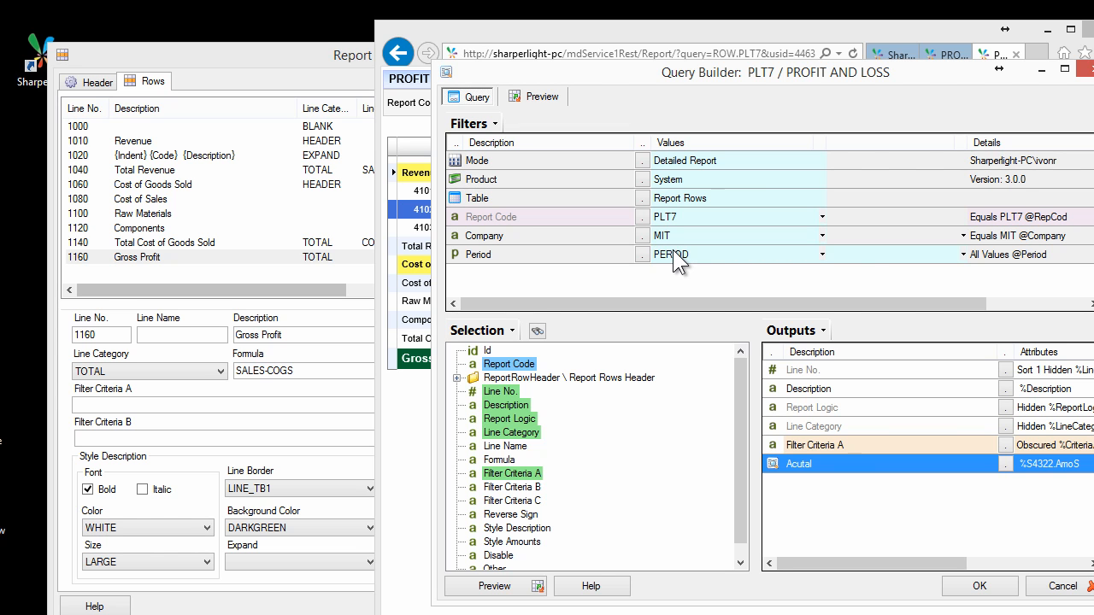
pyautogui.click(855, 251)
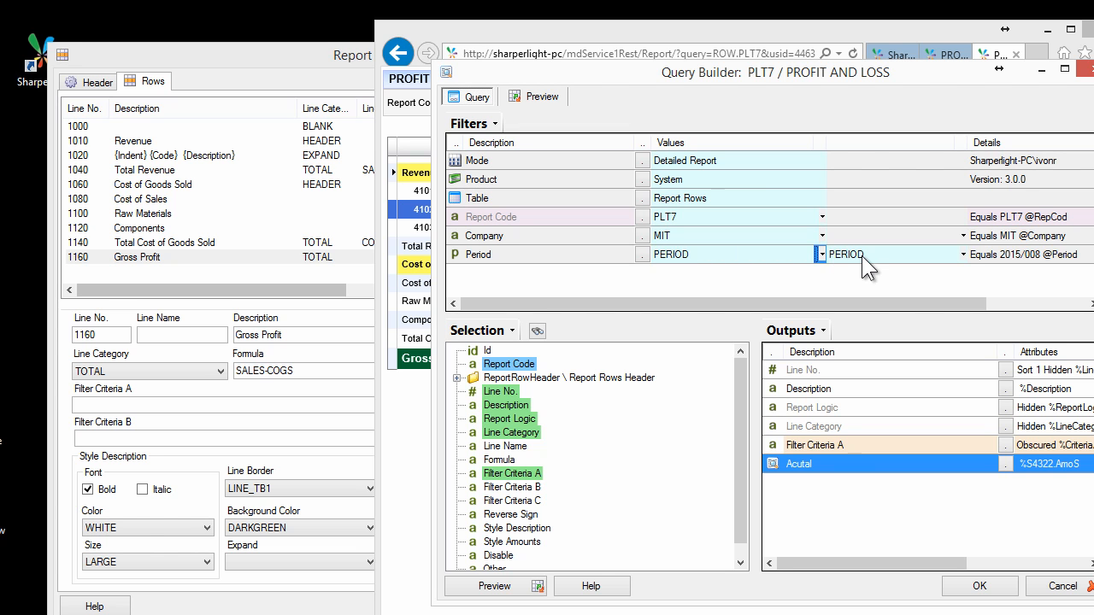
pyautogui.click(1018, 255)
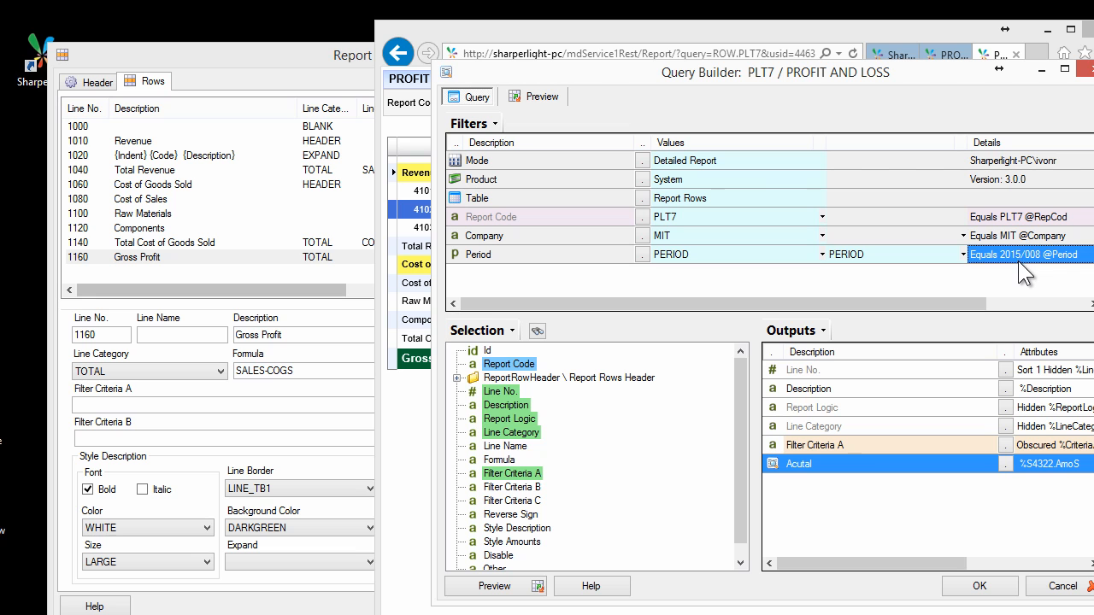
# - Set the Period filter's behaviour to Single Values Only and accept its attributes
pyautogui.click(667, 254)
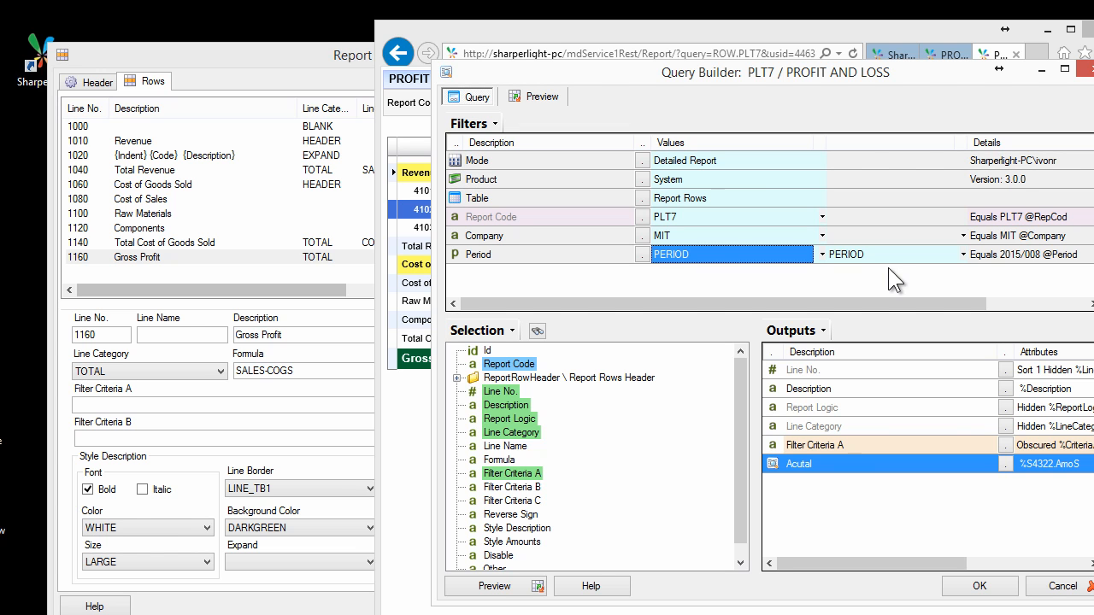
pyautogui.click(873, 254)
pyautogui.click(682, 253)
pyautogui.doubleClick(580, 255)
pyautogui.click(558, 415)
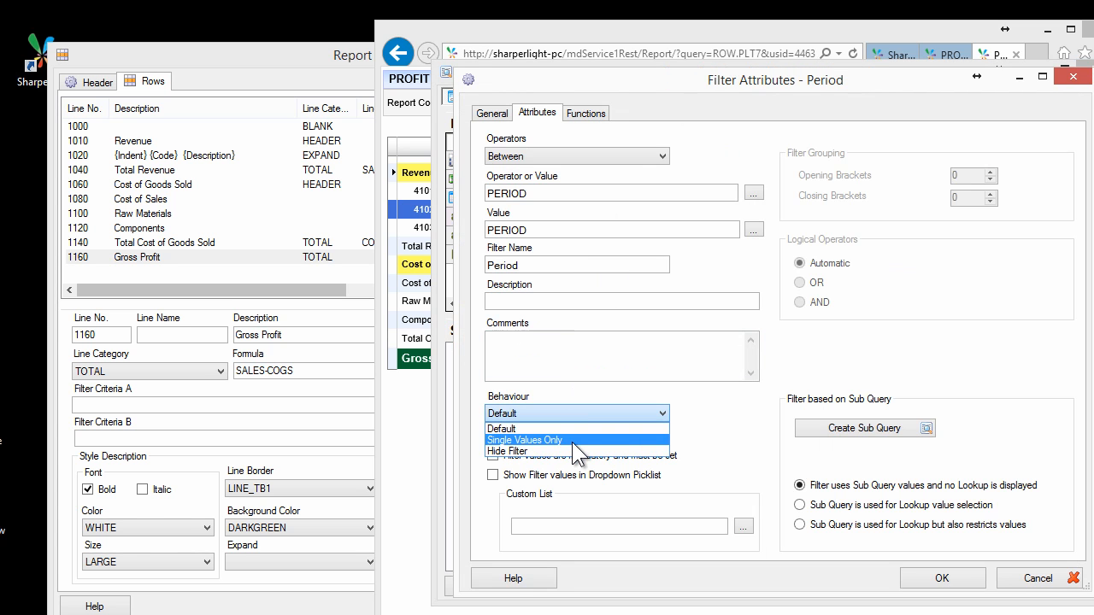
pyautogui.click(572, 440)
pyautogui.click(936, 579)
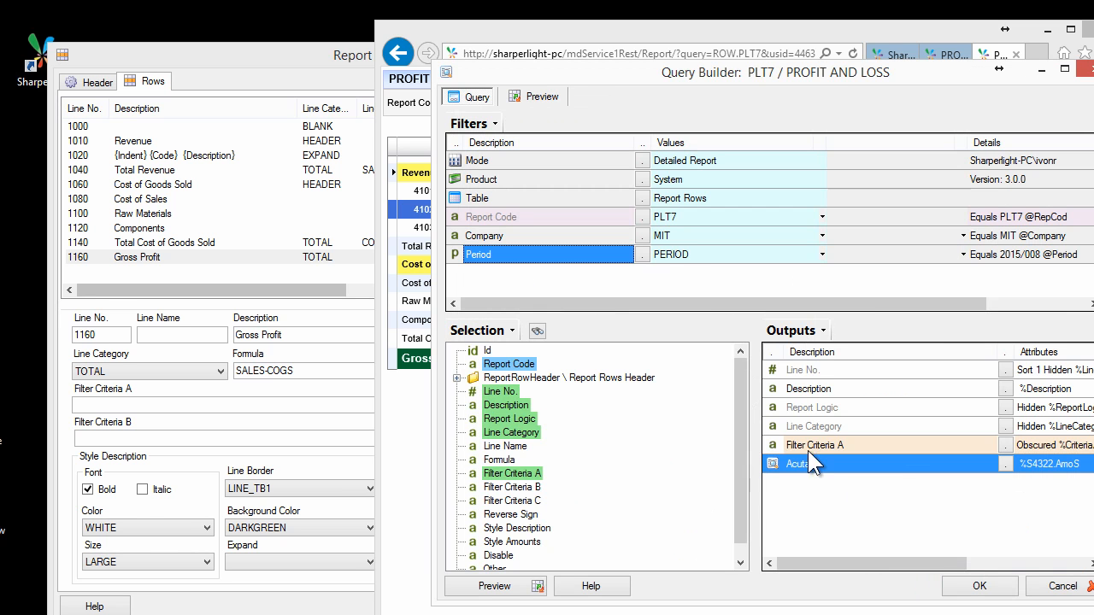
pyautogui.click(697, 253)
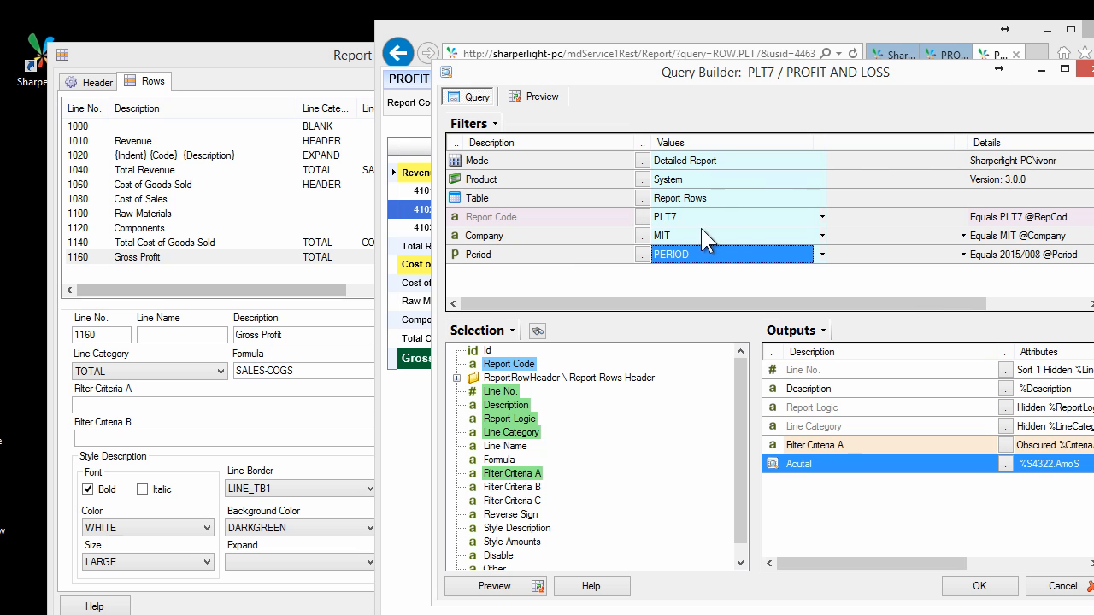
pyautogui.click(538, 239)
pyautogui.click(533, 253)
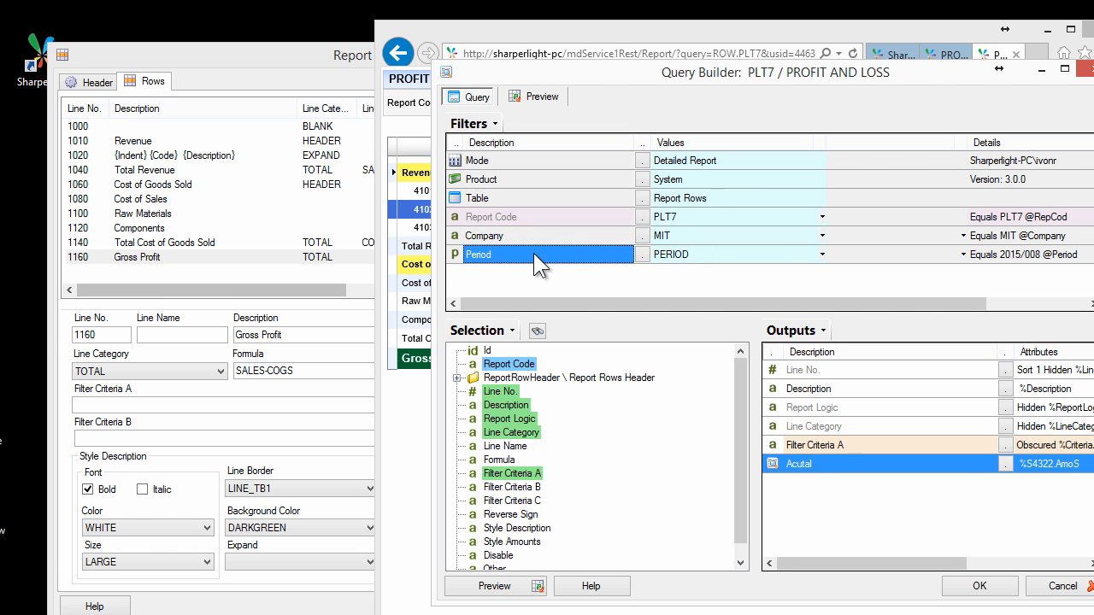
pyautogui.click(809, 467)
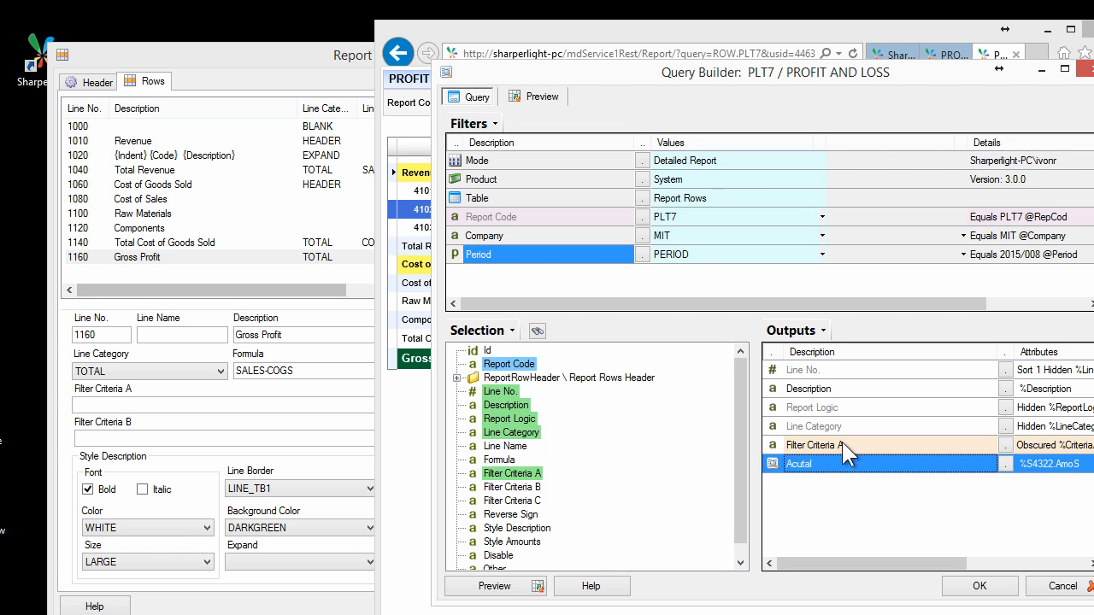
pyautogui.click(842, 445)
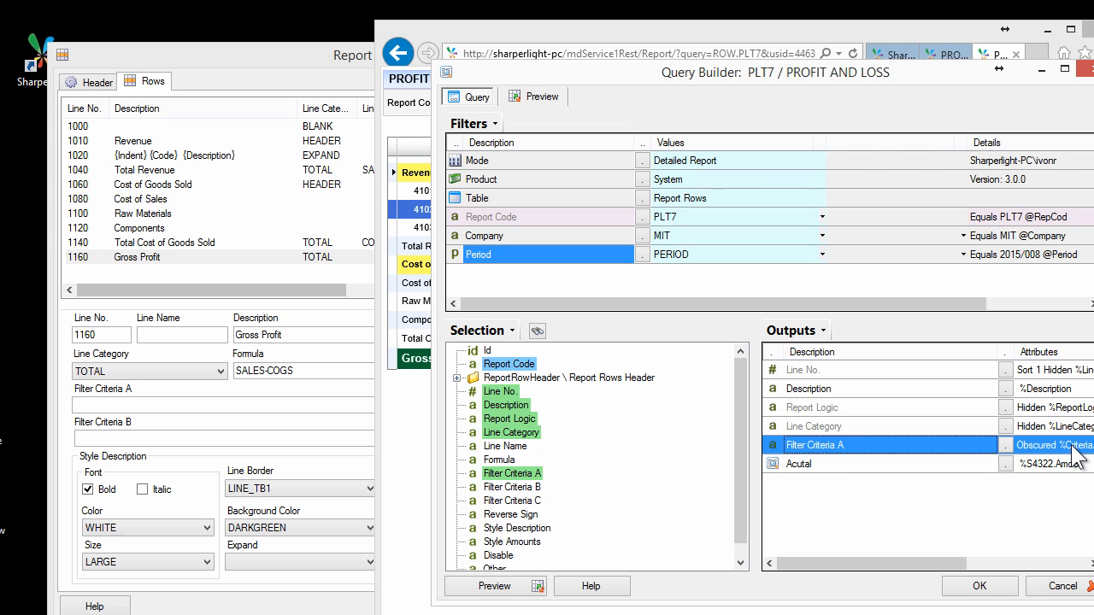
pyautogui.click(799, 462)
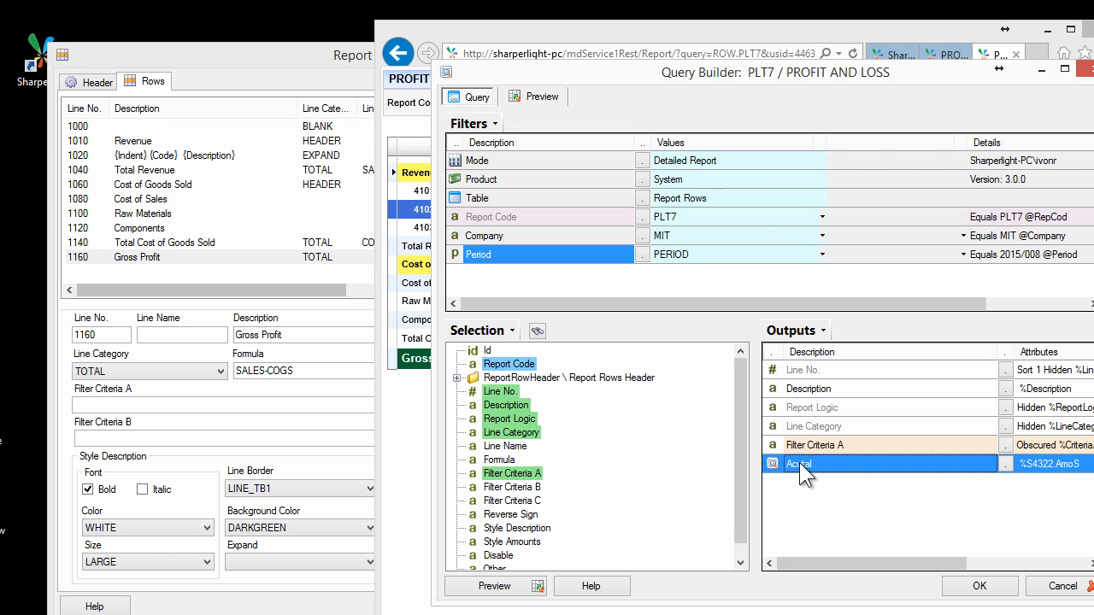
pyautogui.doubleClick(799, 462)
pyautogui.click(708, 135)
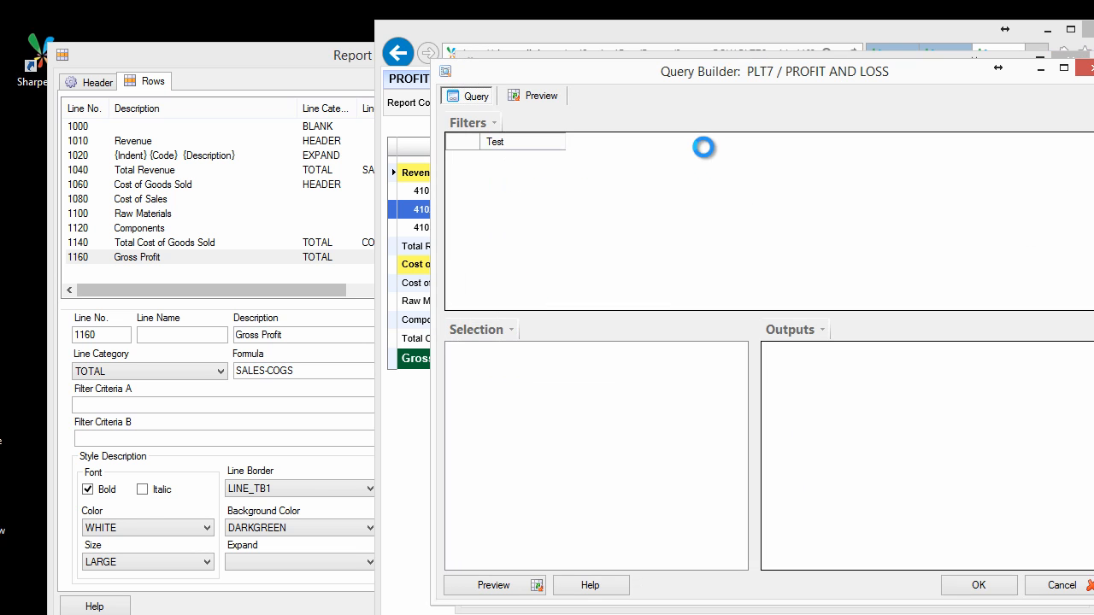
pyautogui.click(677, 194)
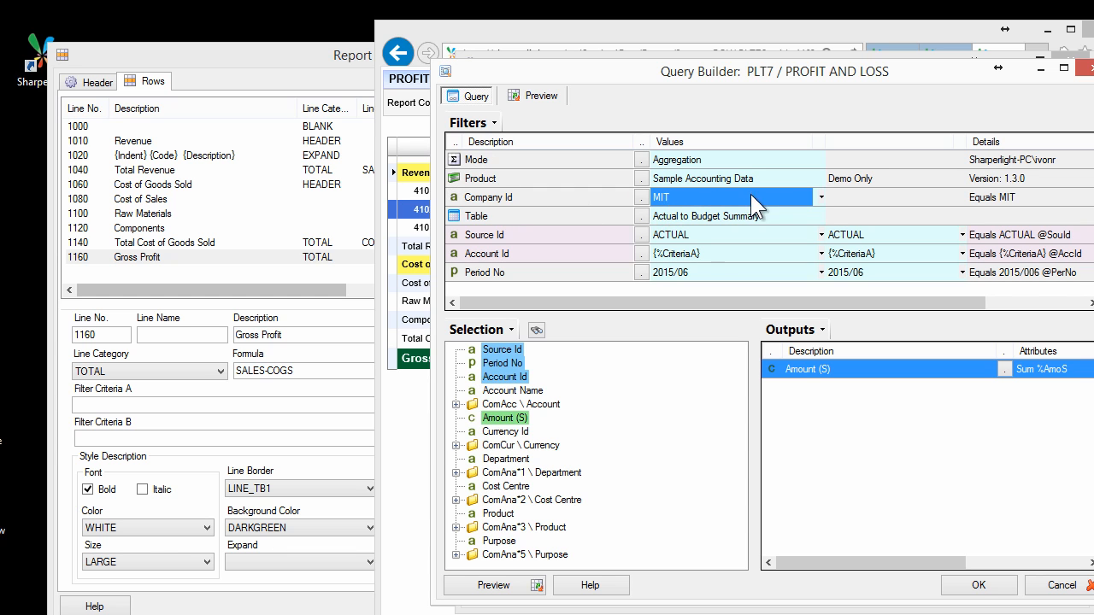
pyautogui.click(822, 197)
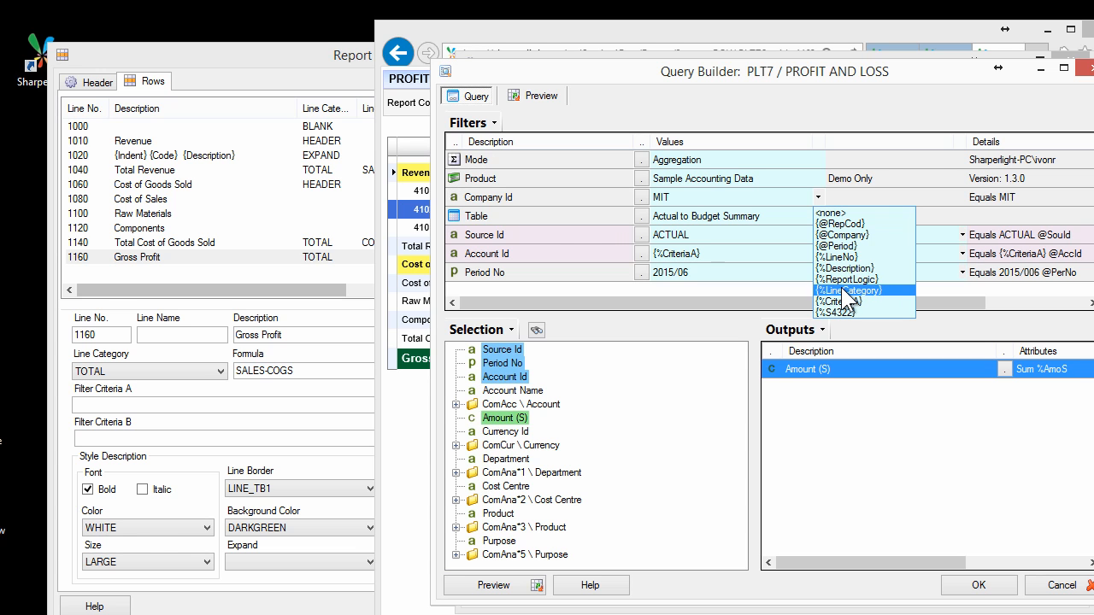
pyautogui.click(839, 236)
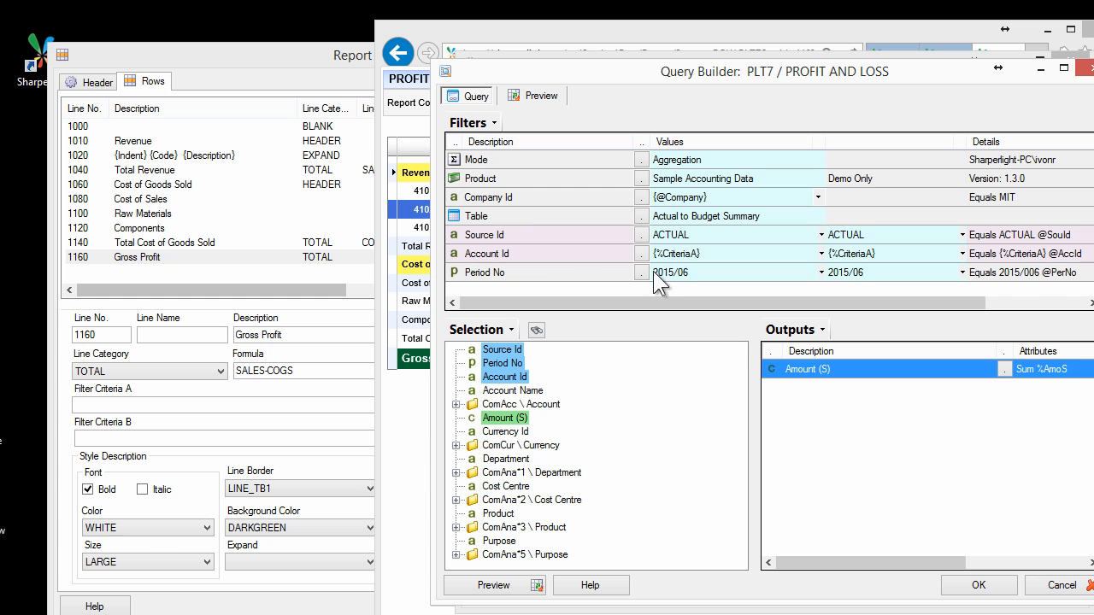
pyautogui.click(521, 273)
pyautogui.click(694, 274)
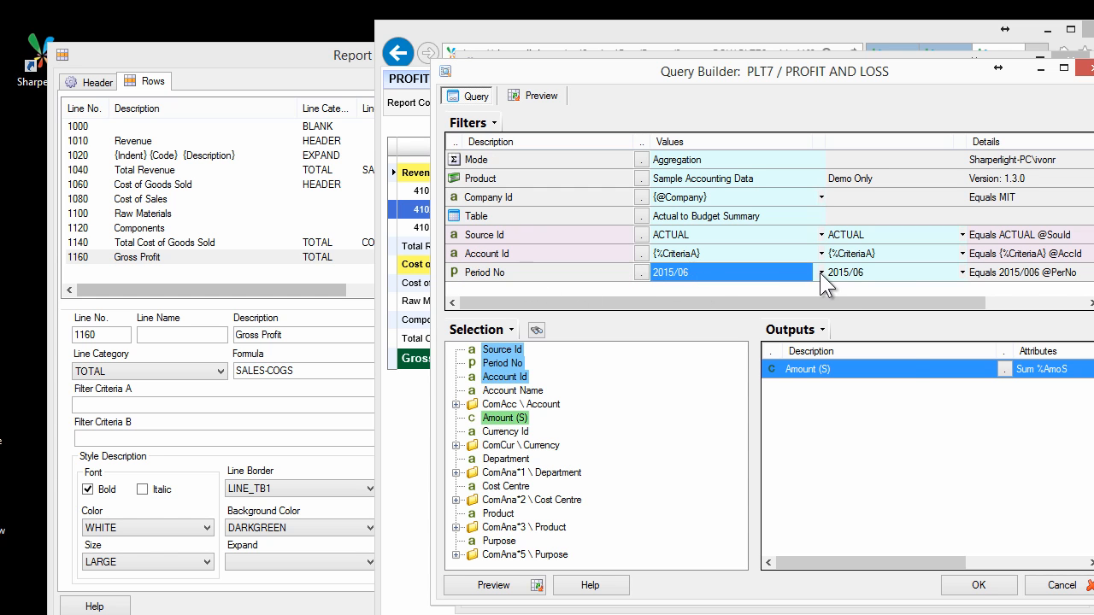
pyautogui.click(821, 272)
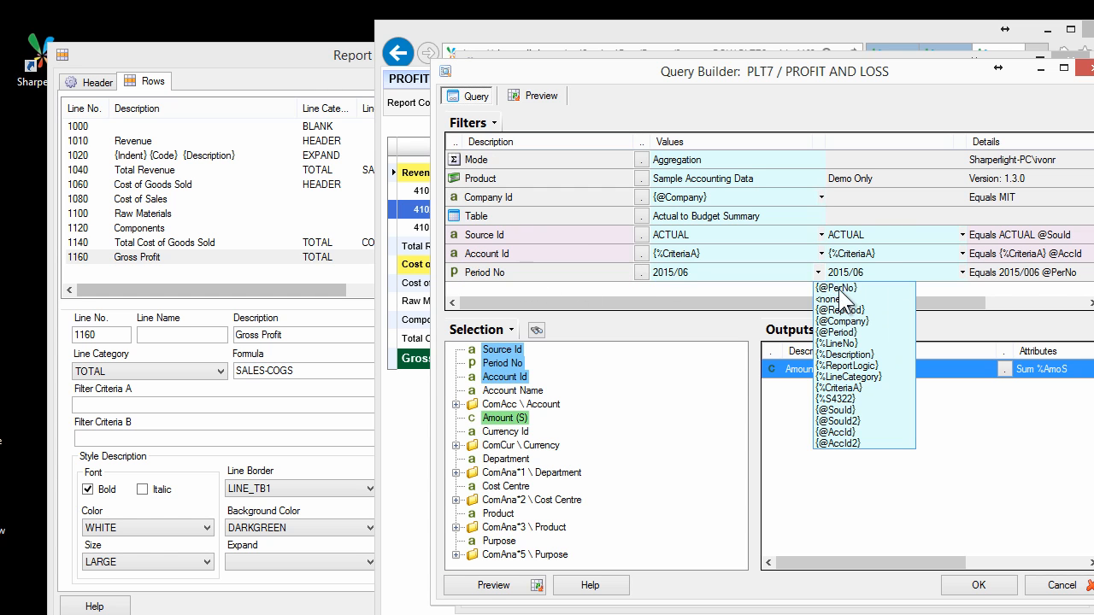
pyautogui.click(838, 332)
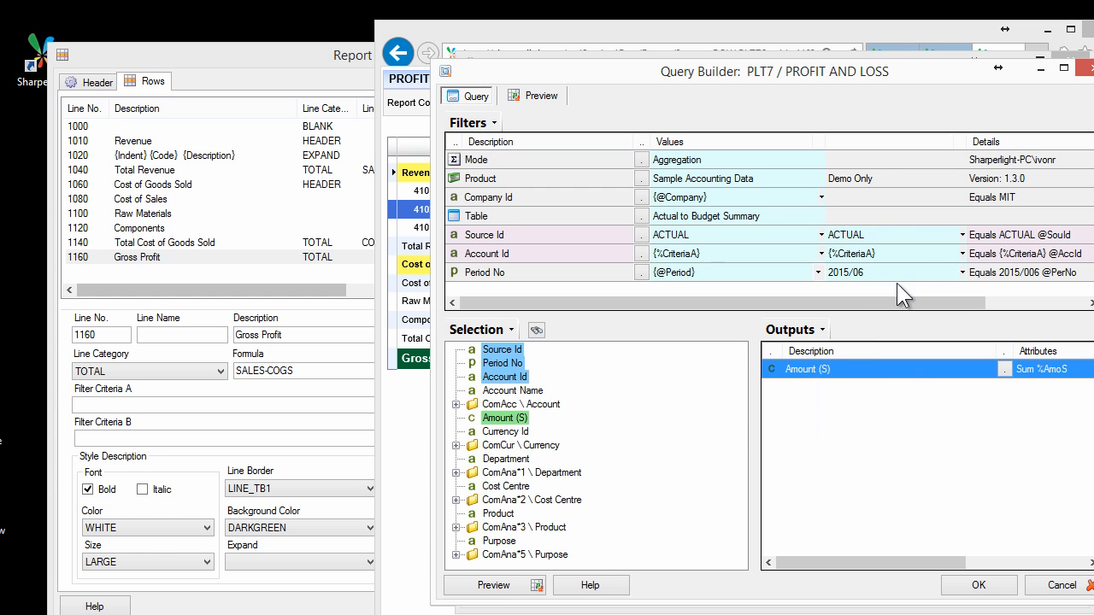
pyautogui.click(962, 272)
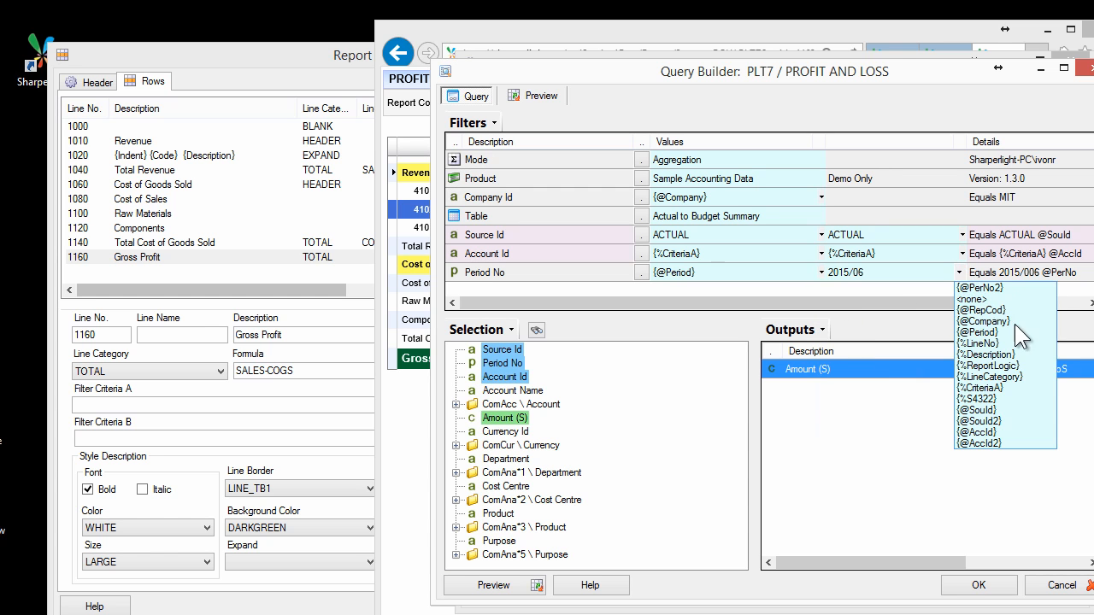
pyautogui.click(1007, 333)
pyautogui.click(978, 585)
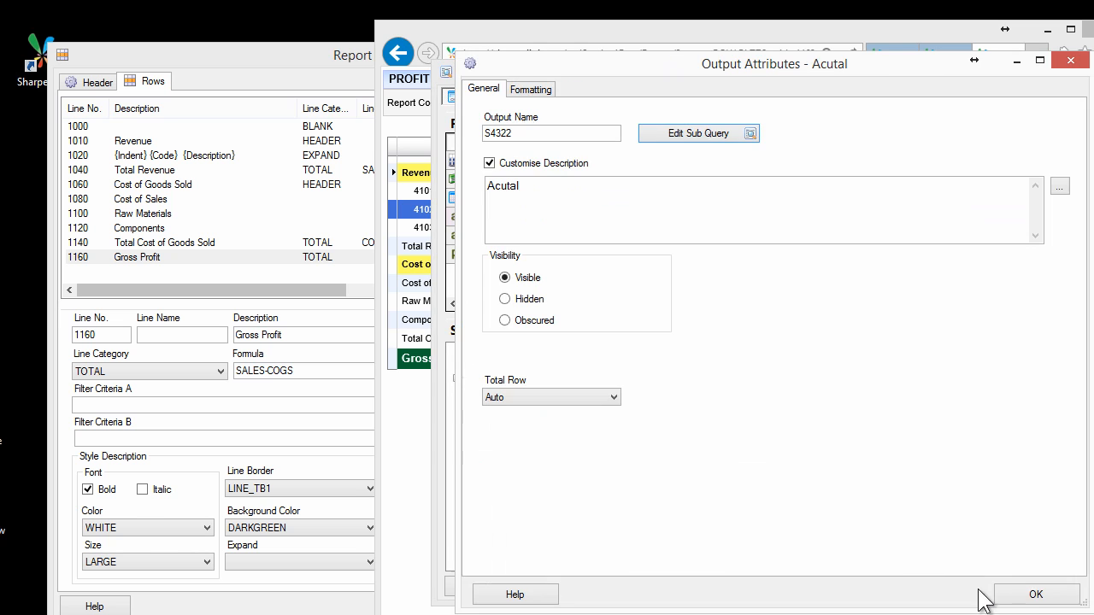
pyautogui.click(1028, 594)
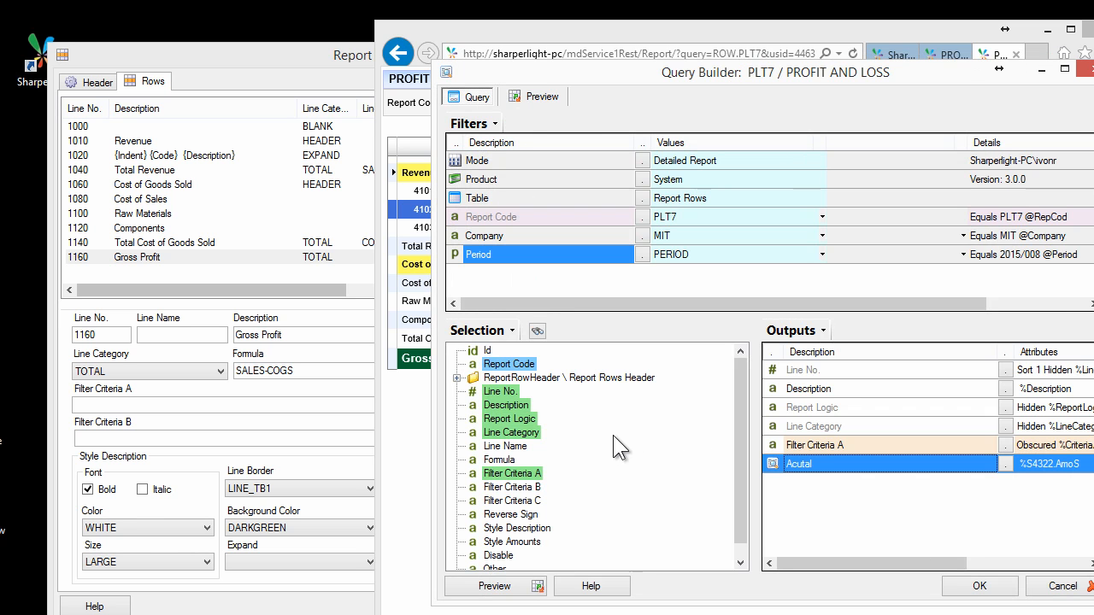
# - Preview the profit and loss query, check the Acutal revenue amounts, and accept the query changes
pyautogui.click(544, 96)
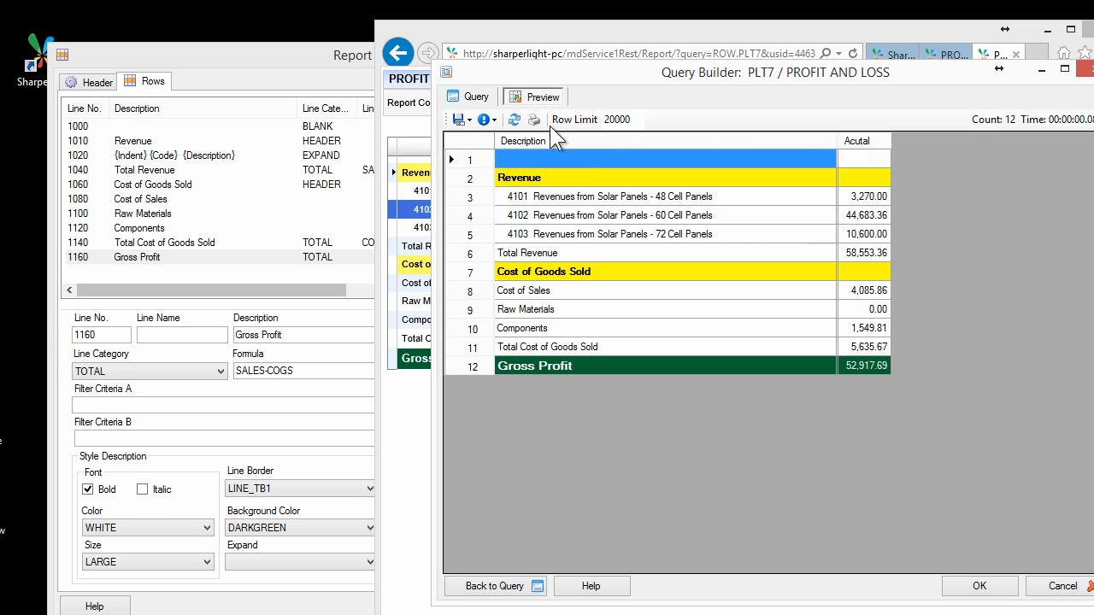
pyautogui.click(611, 213)
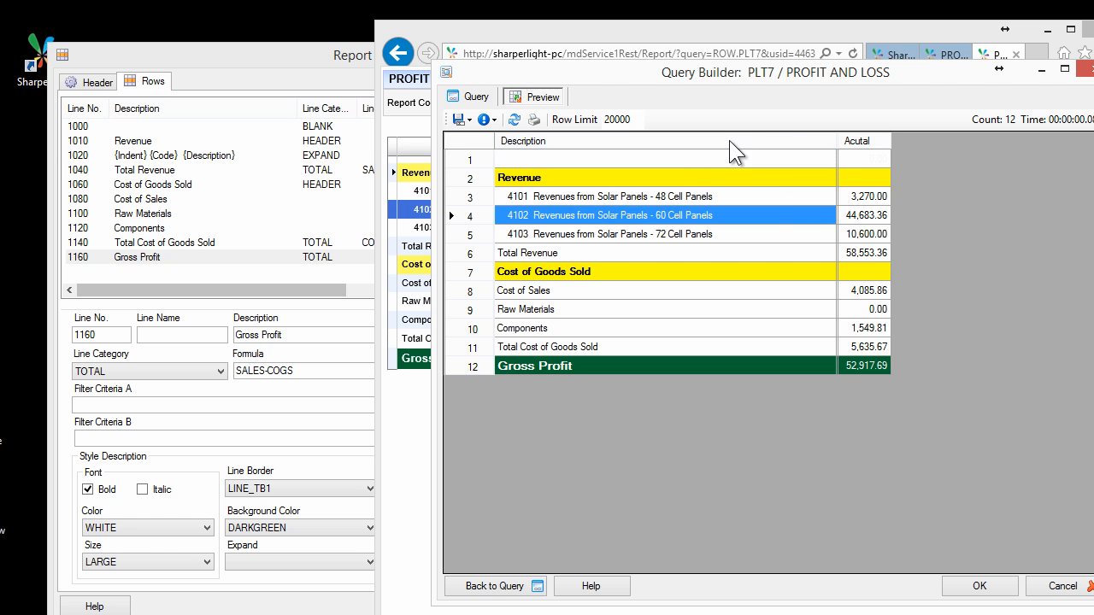
pyautogui.moveTo(859, 195); pyautogui.dragTo(863, 258)
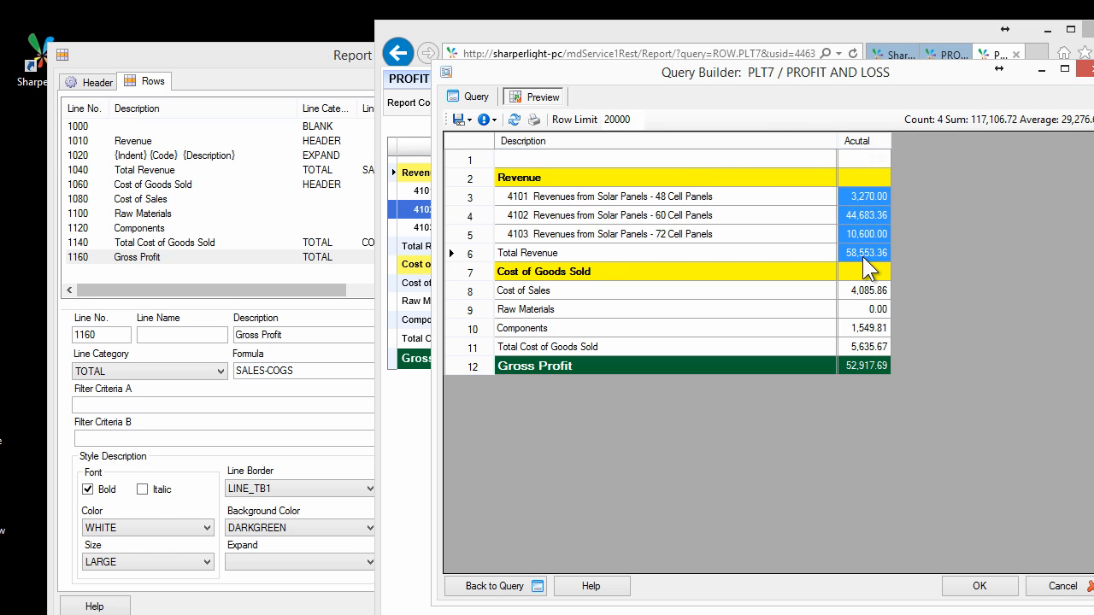
pyautogui.click(667, 214)
pyautogui.click(974, 586)
pyautogui.click(862, 592)
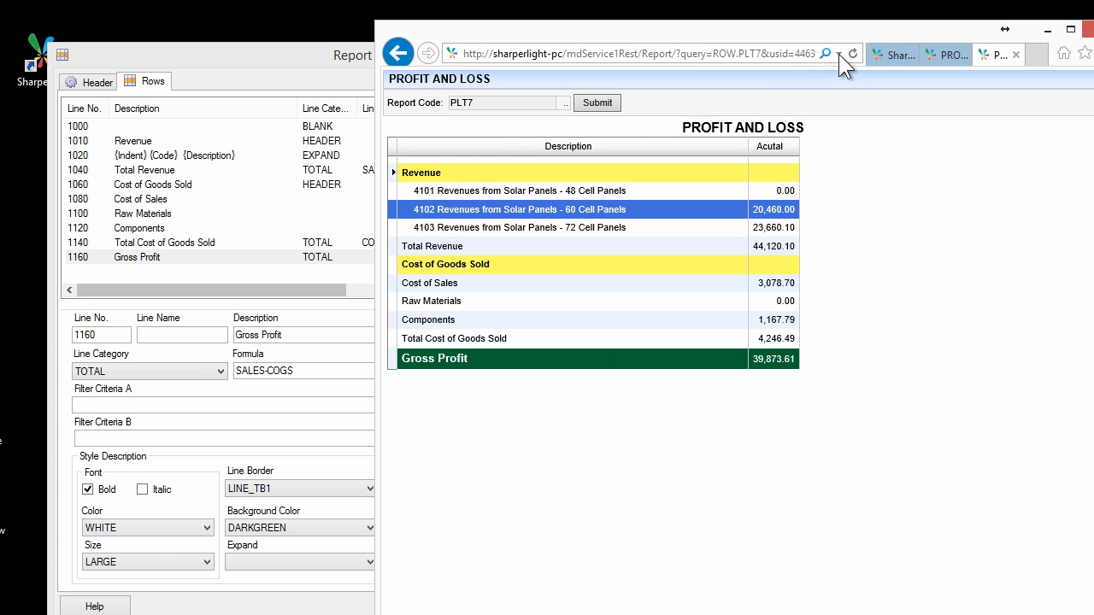
# - Reload the Profit and Loss web report and submit it for company MIT and period PERIOD
pyautogui.click(854, 56)
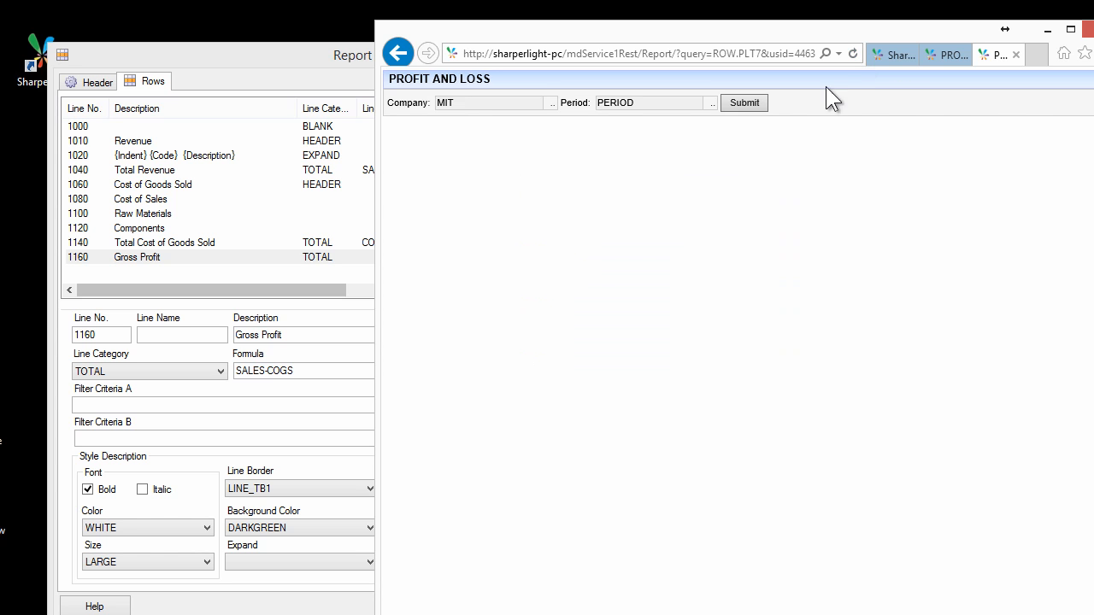
pyautogui.click(465, 104)
pyautogui.click(761, 103)
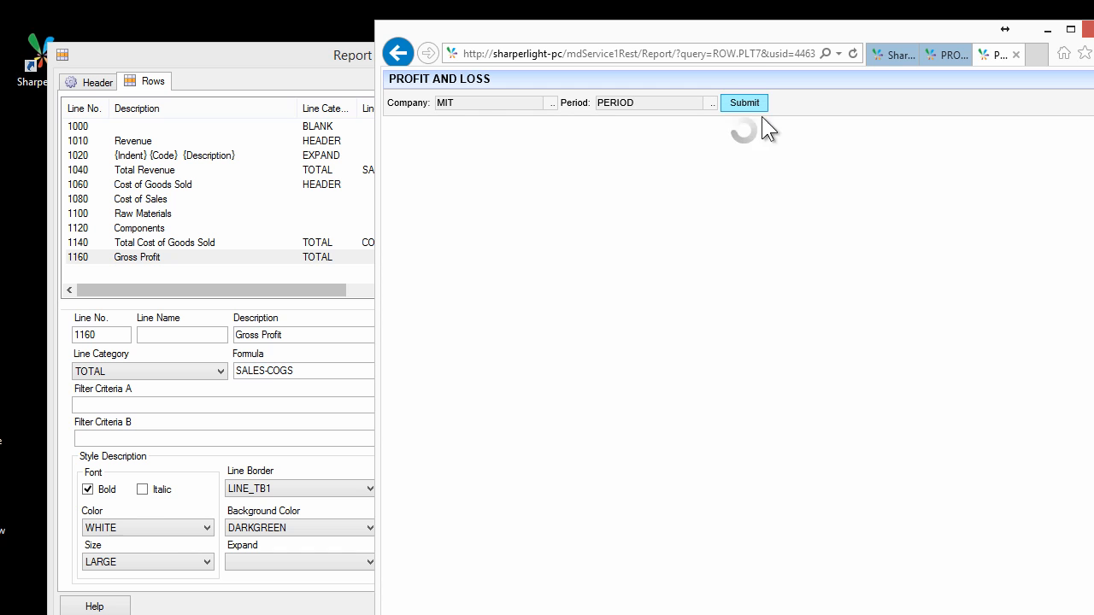
# - Run the web report for the previous period by setting Period to PERIOD -1p, and check the Gross Profit amount
pyautogui.click(654, 103)
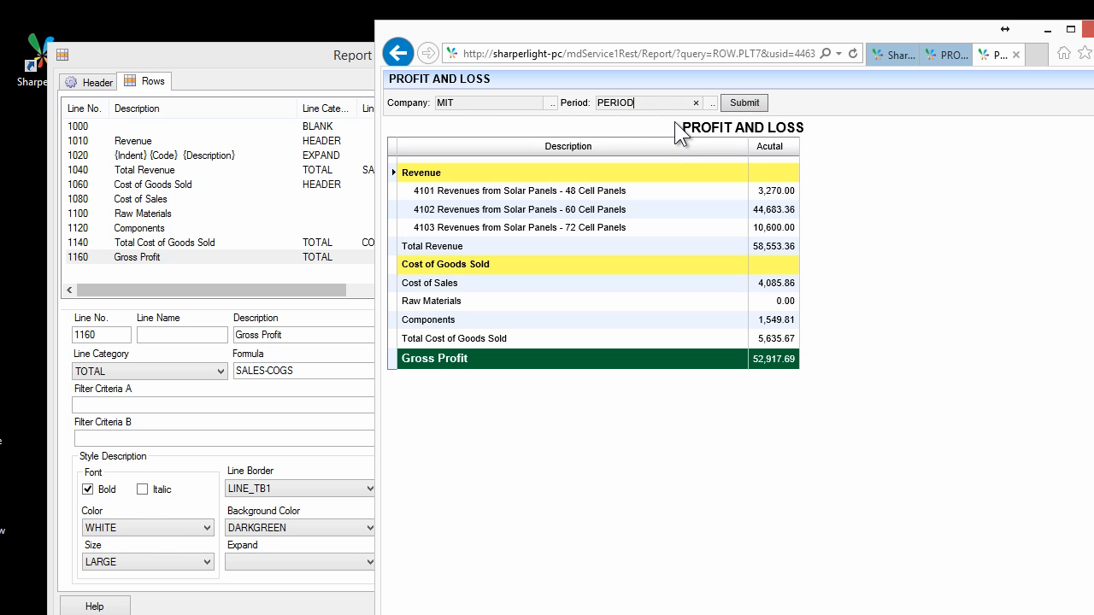
pyautogui.write('-1p')
pyautogui.moveTo(752, 360); pyautogui.dragTo(763, 360)
pyautogui.click(744, 102)
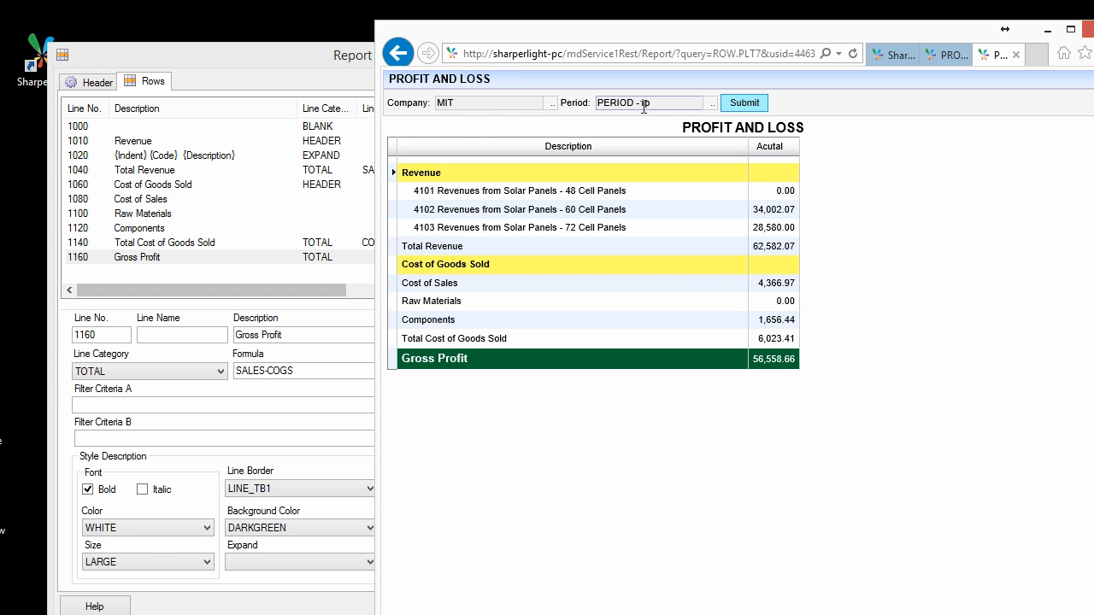
# - Run the web report for period 2015/01 and check the Gross Profit amount
pyautogui.moveTo(658, 104); pyautogui.dragTo(531, 89)
pyautogui.write('2015')
pyautogui.write('/01')
pyautogui.click(729, 103)
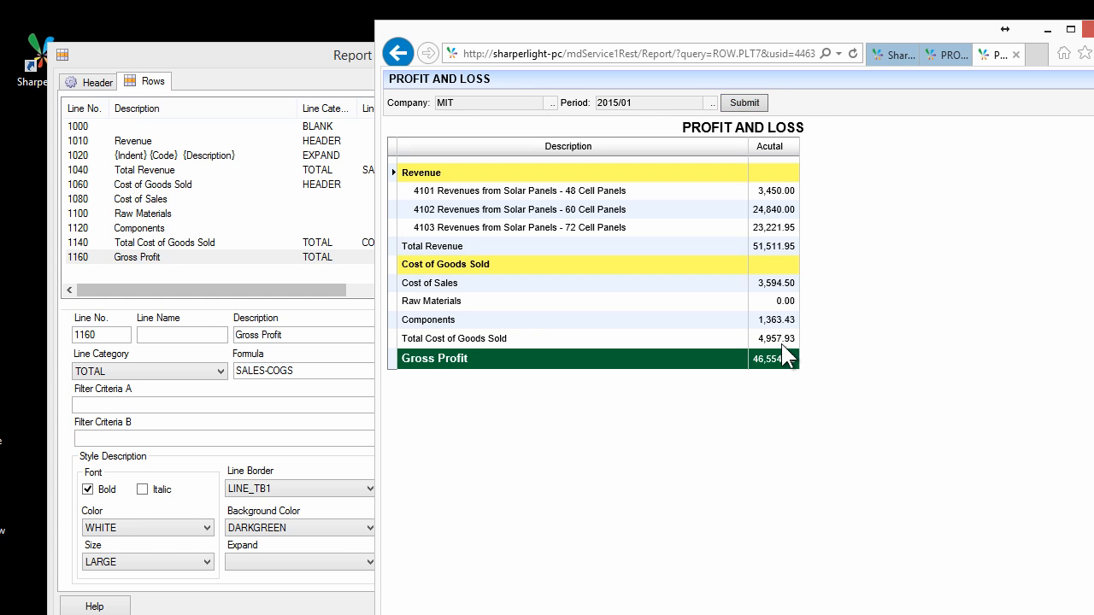
pyautogui.moveTo(752, 359); pyautogui.dragTo(793, 359)
pyautogui.click(599, 209)
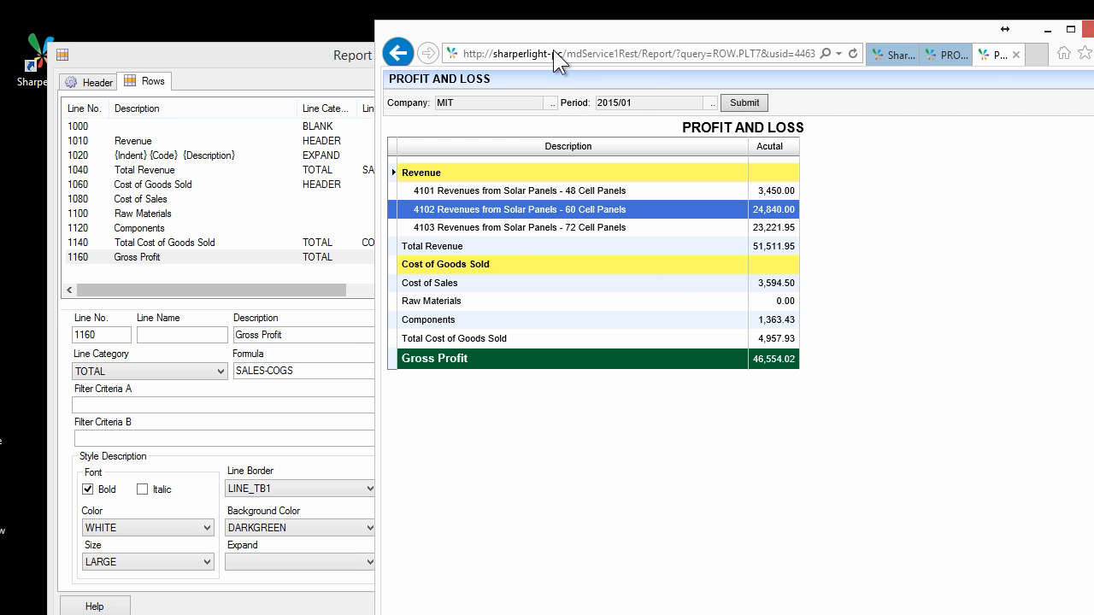
# - Return to the published query, reopen its PLT7 query and add a new sub query output
pyautogui.moveTo(534, 32); pyautogui.dragTo(691, 67)
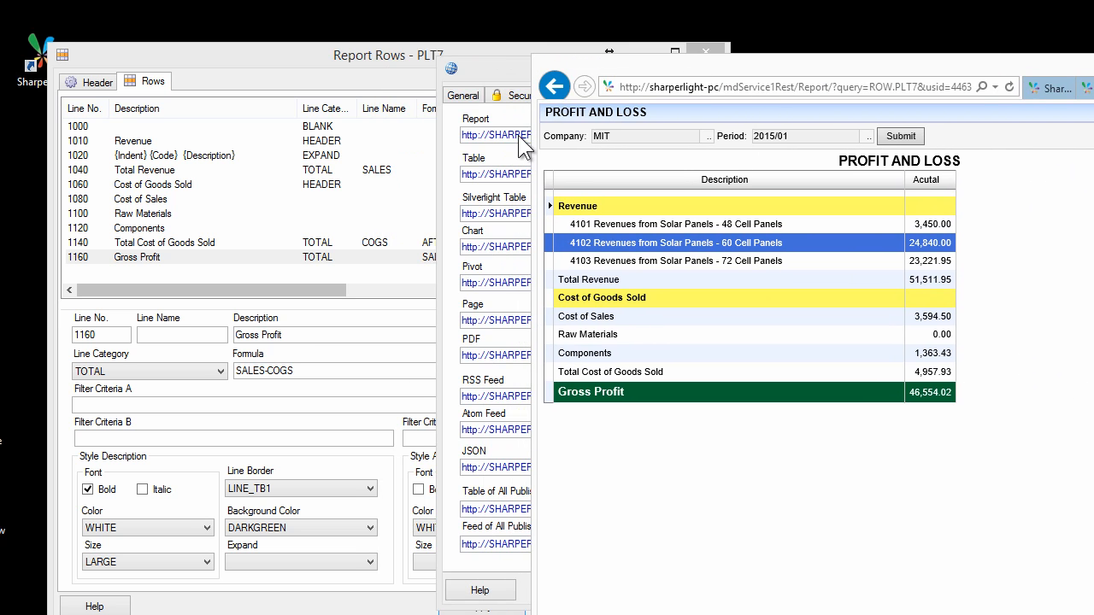
pyautogui.click(507, 75)
pyautogui.click(586, 591)
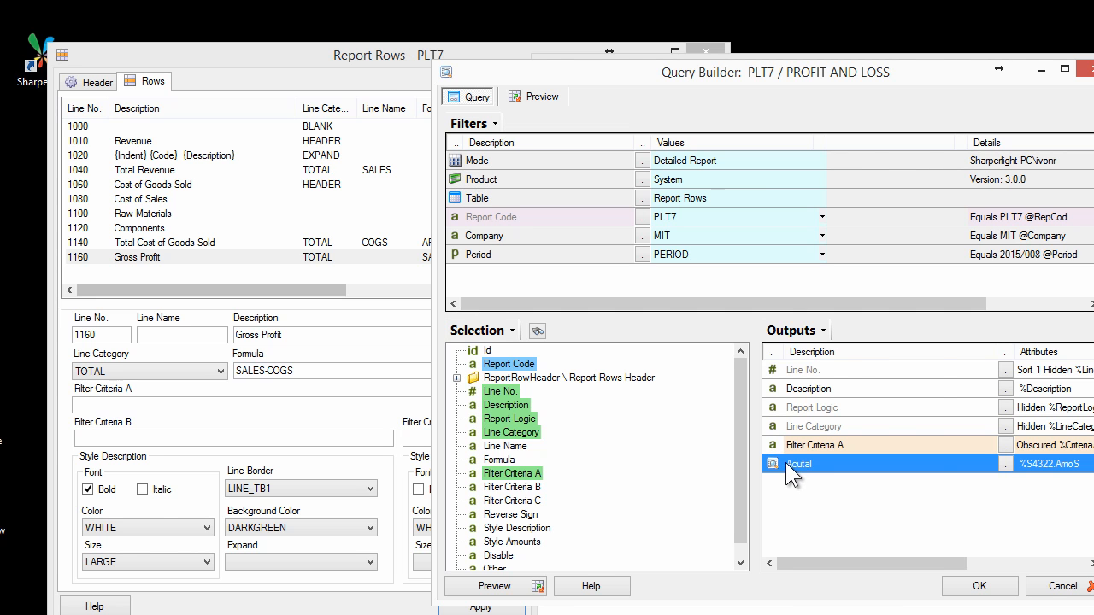
pyautogui.rightClick(787, 464)
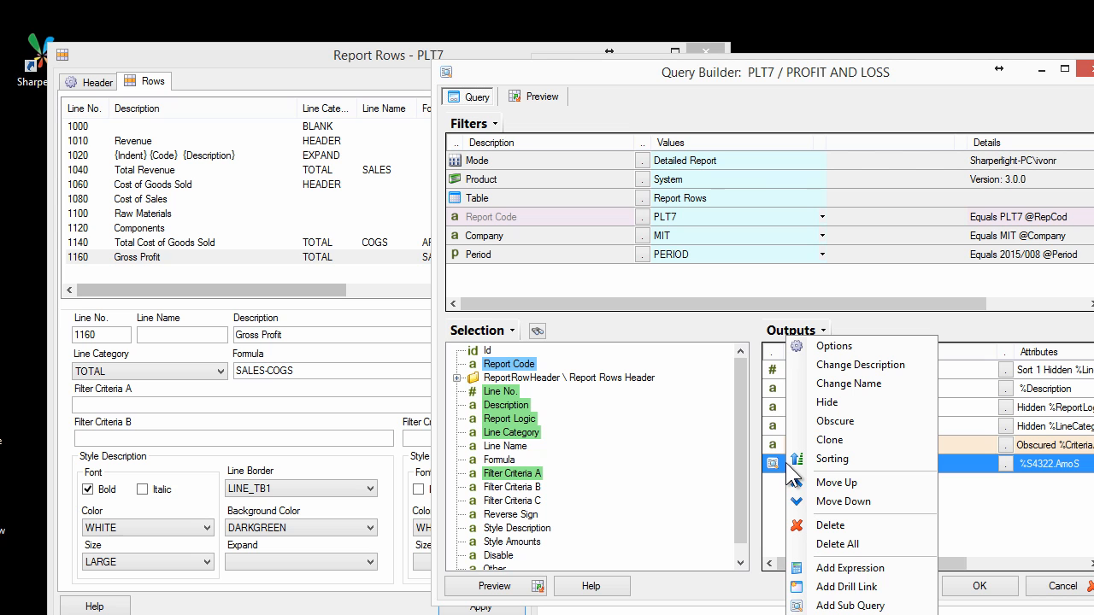
pyautogui.click(837, 606)
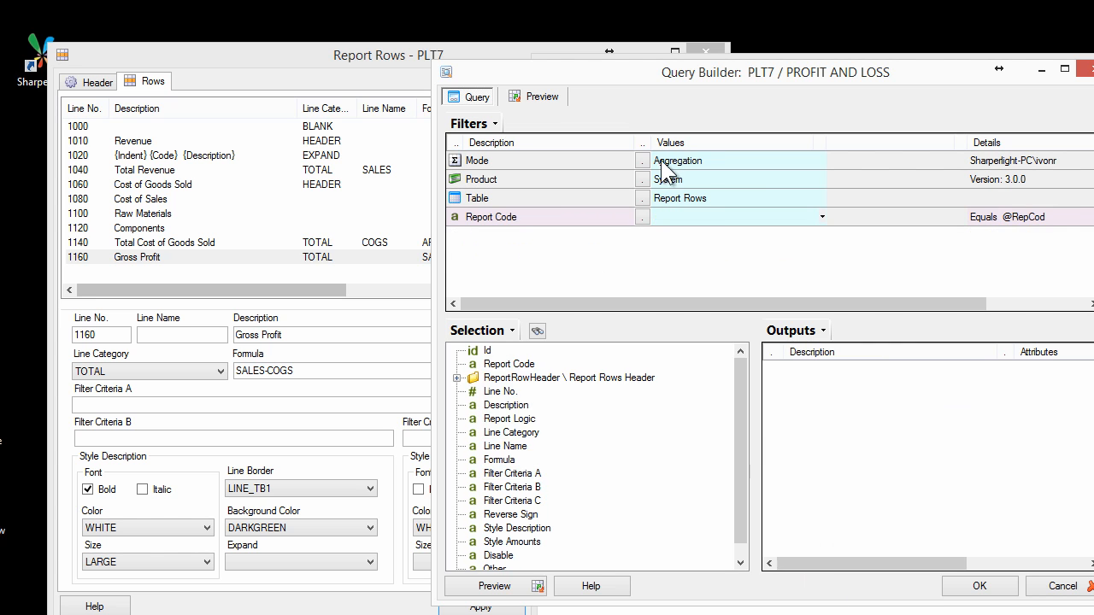
pyautogui.click(663, 160)
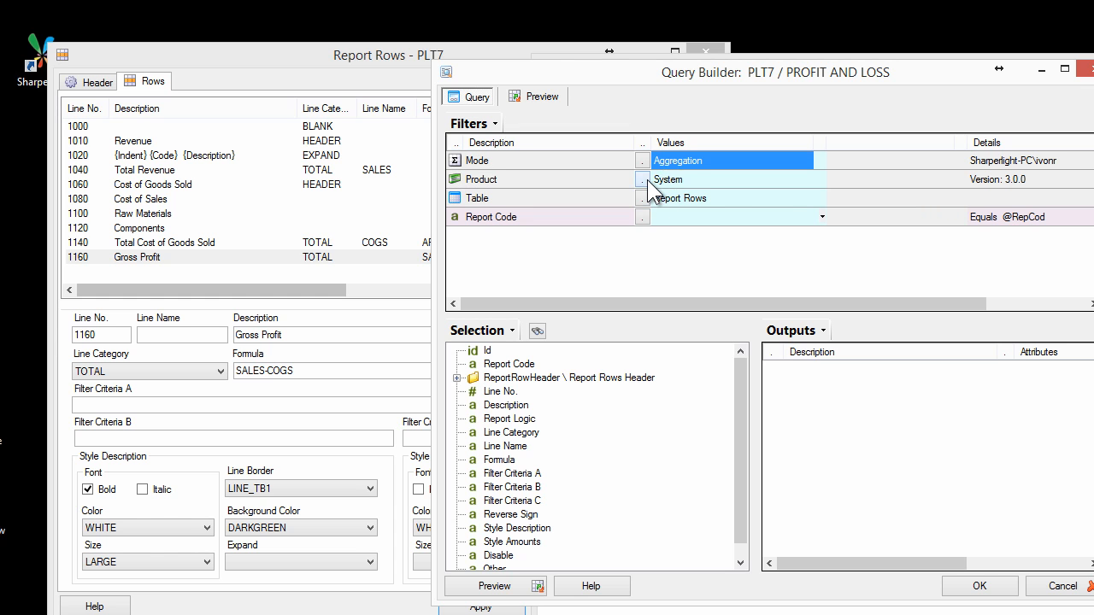
pyautogui.click(645, 180)
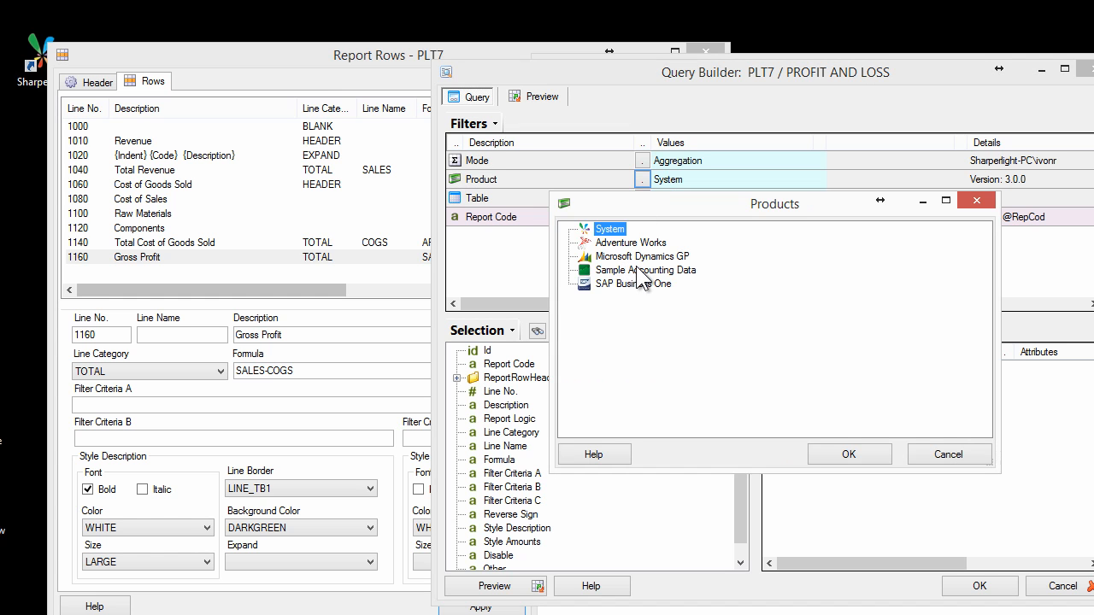
pyautogui.click(638, 270)
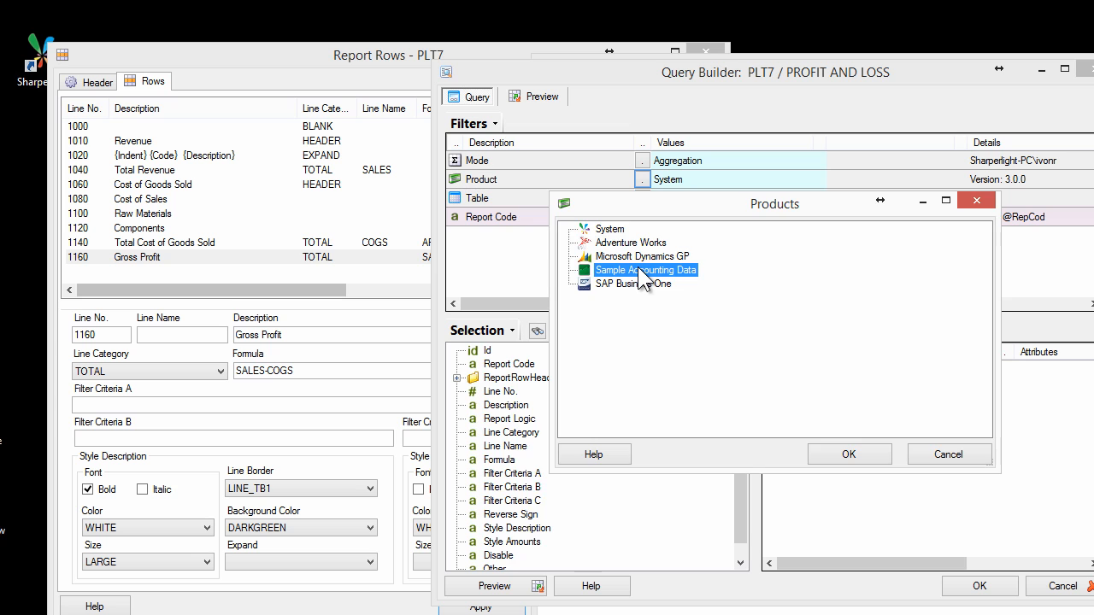
pyautogui.doubleClick(639, 268)
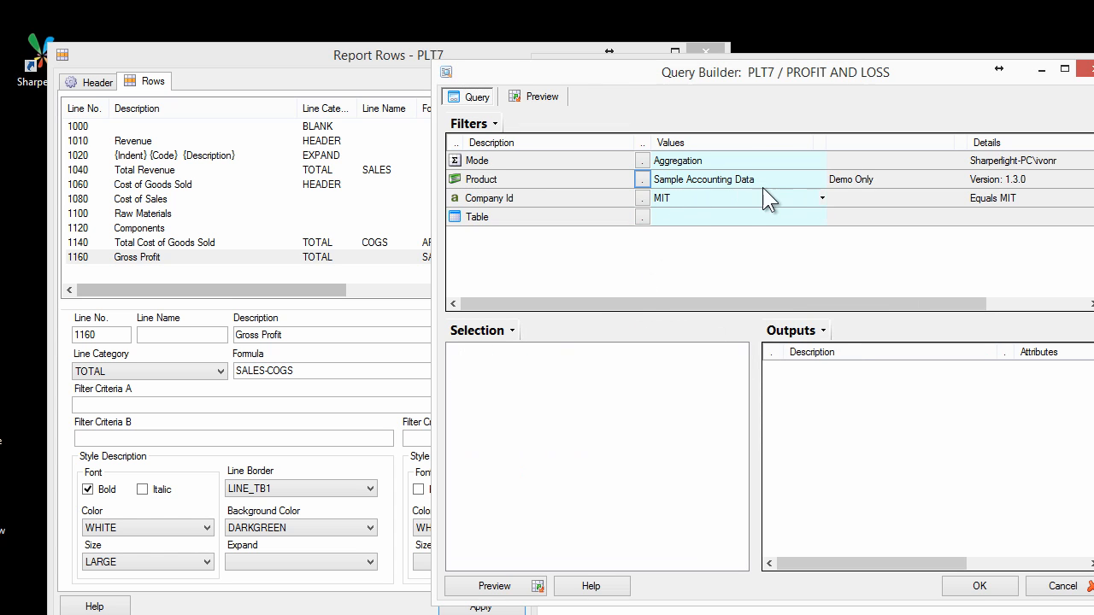
pyautogui.click(822, 198)
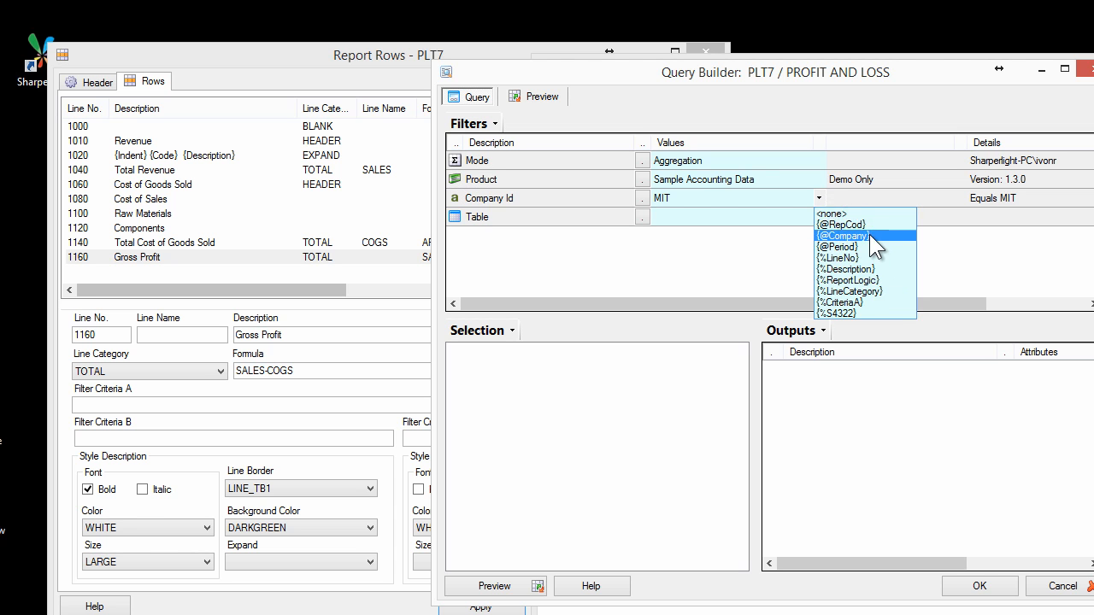
pyautogui.click(869, 235)
# - Choose the Actual to Budget Summary table from the Financial Budget group for the new sub query
pyautogui.click(675, 218)
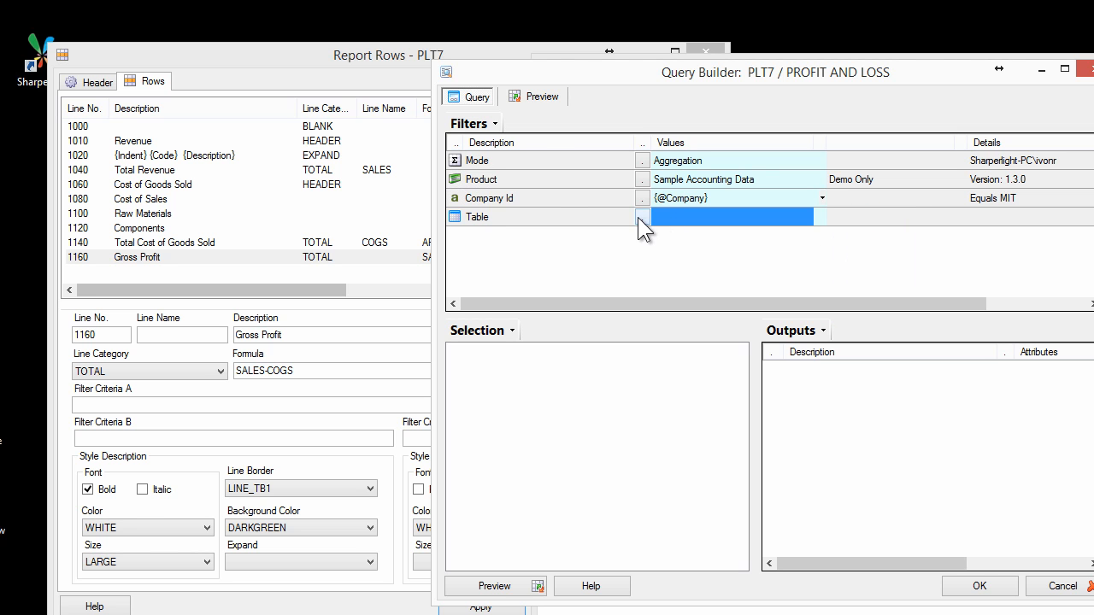
pyautogui.click(640, 217)
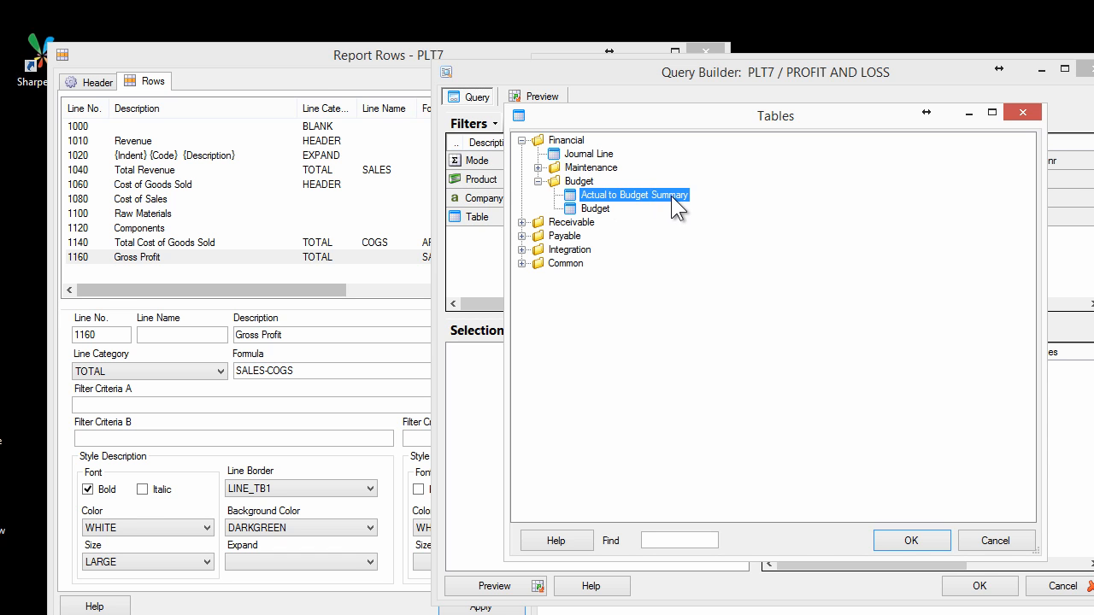
pyautogui.doubleClick(671, 197)
# - Look up the Source Id values for the new sub query and select ACTUAL
pyautogui.click(673, 238)
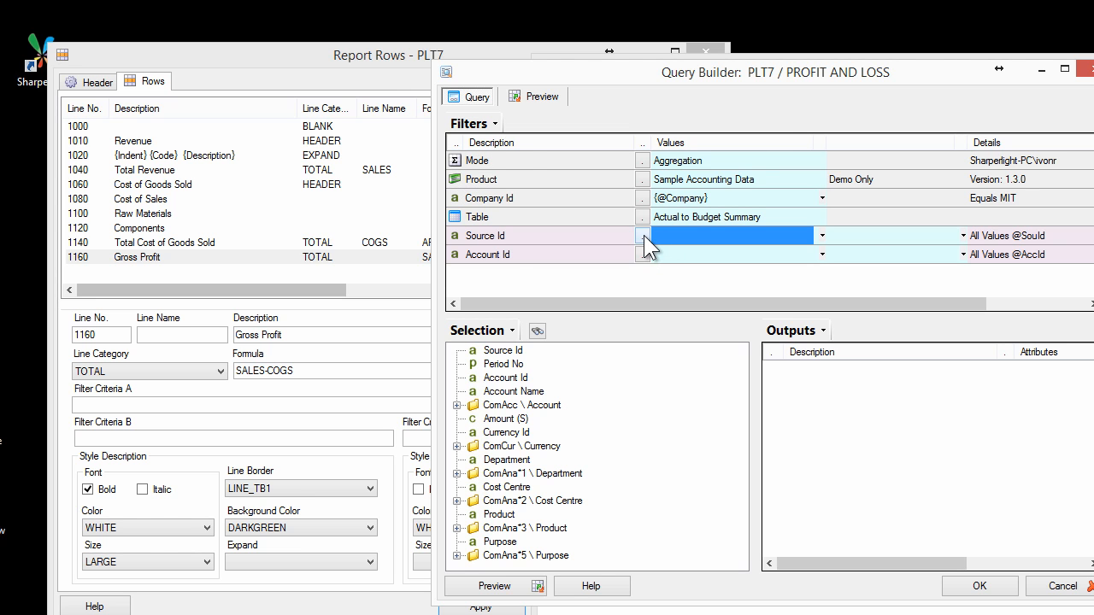
pyautogui.click(643, 235)
pyautogui.click(570, 233)
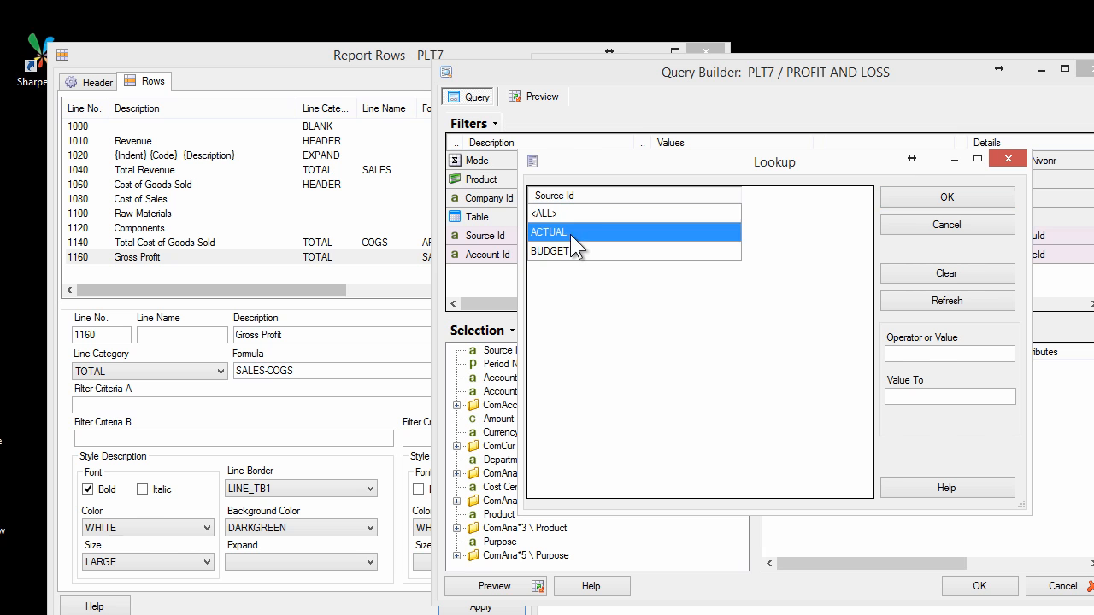
# - Set the sub query's Source Id filter to BUDGET and its Account Id filter to {%CriteriaA}
pyautogui.click(573, 248)
pyautogui.click(884, 200)
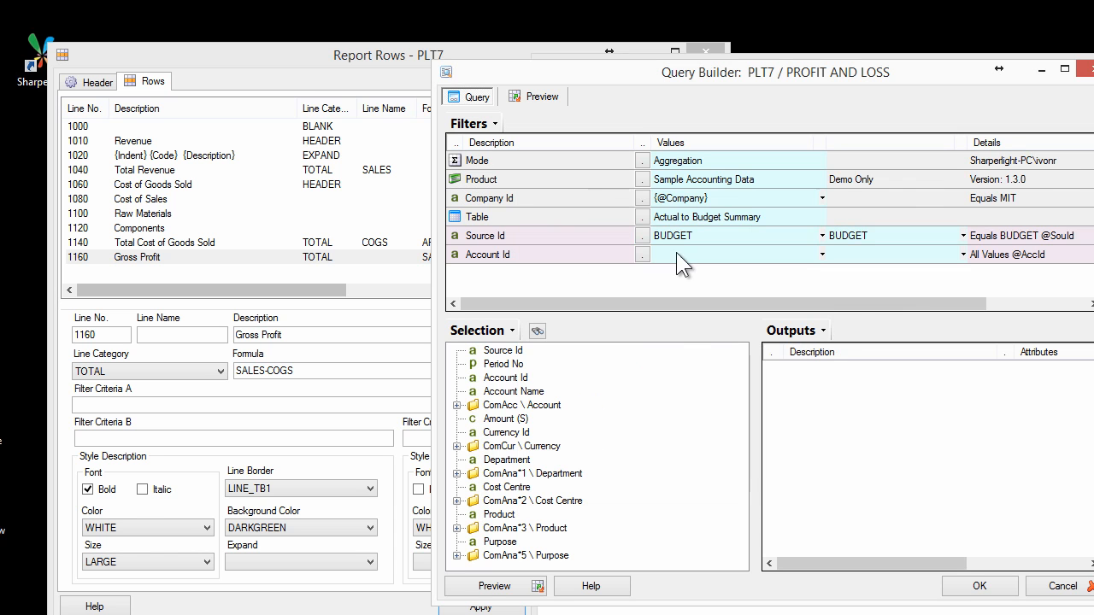
pyautogui.click(676, 254)
pyautogui.click(822, 253)
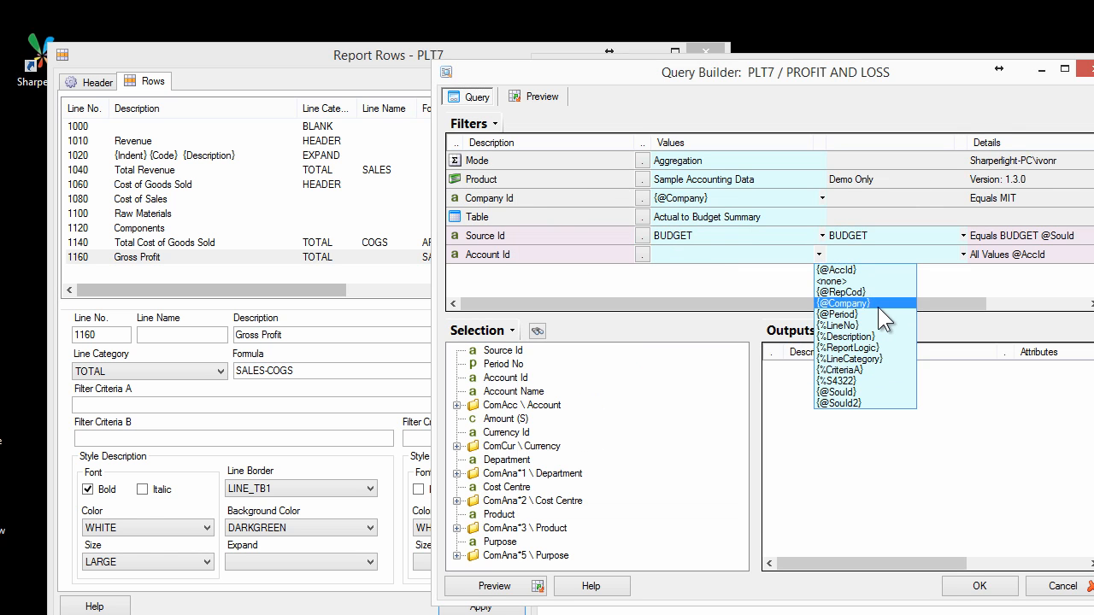
pyautogui.click(872, 371)
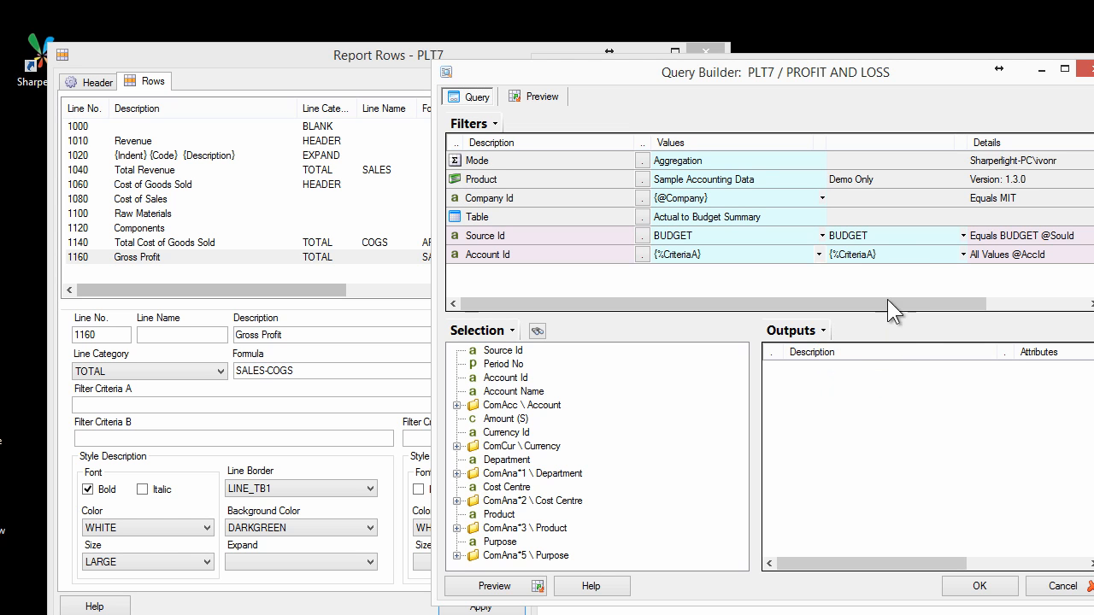
pyautogui.click(882, 238)
pyautogui.click(706, 253)
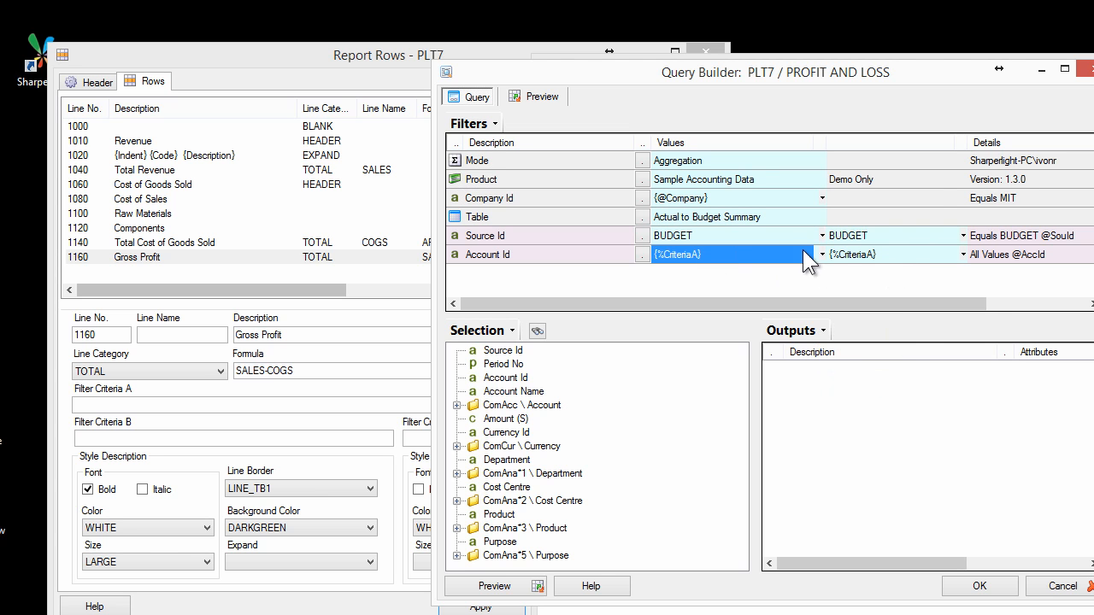
pyautogui.click(857, 251)
pyautogui.click(672, 251)
# - Examine the filter criteria fields of the Raw Materials line in the report rows
pyautogui.click(173, 404)
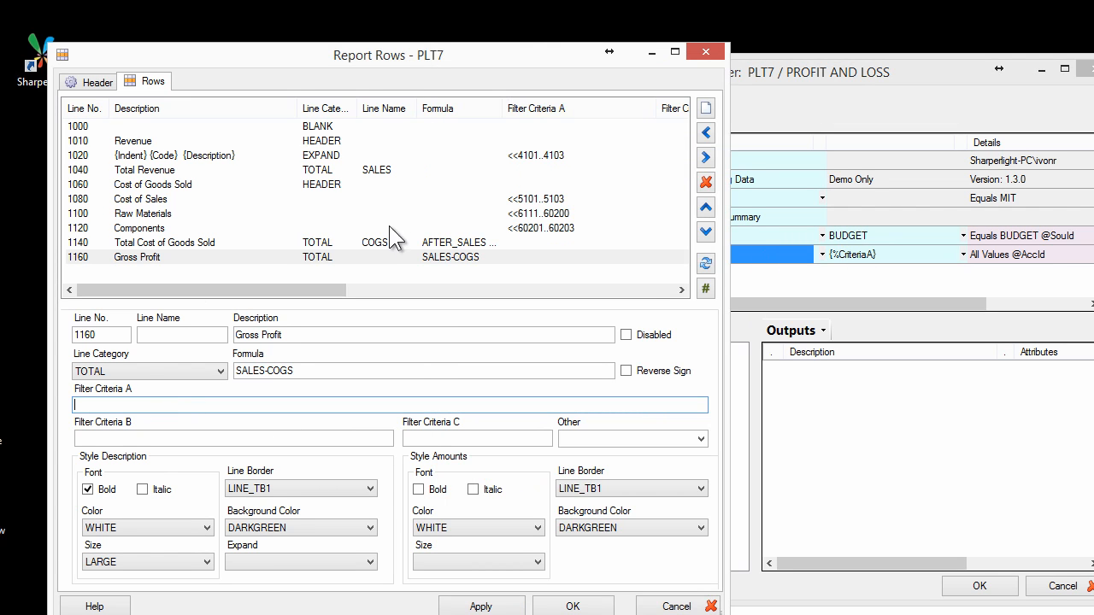
pyautogui.click(247, 214)
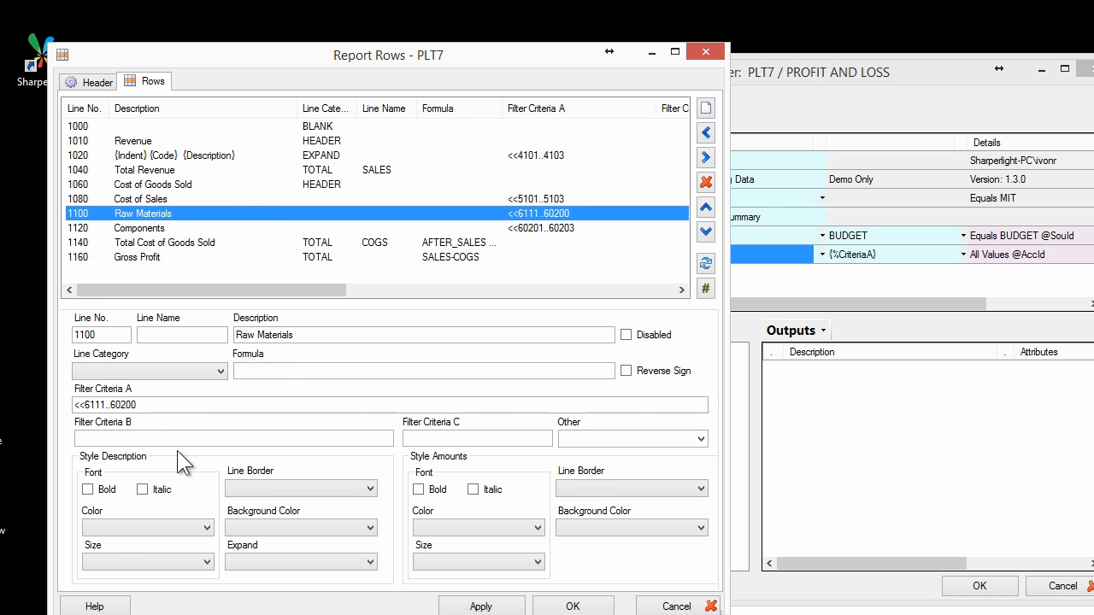
pyautogui.click(325, 439)
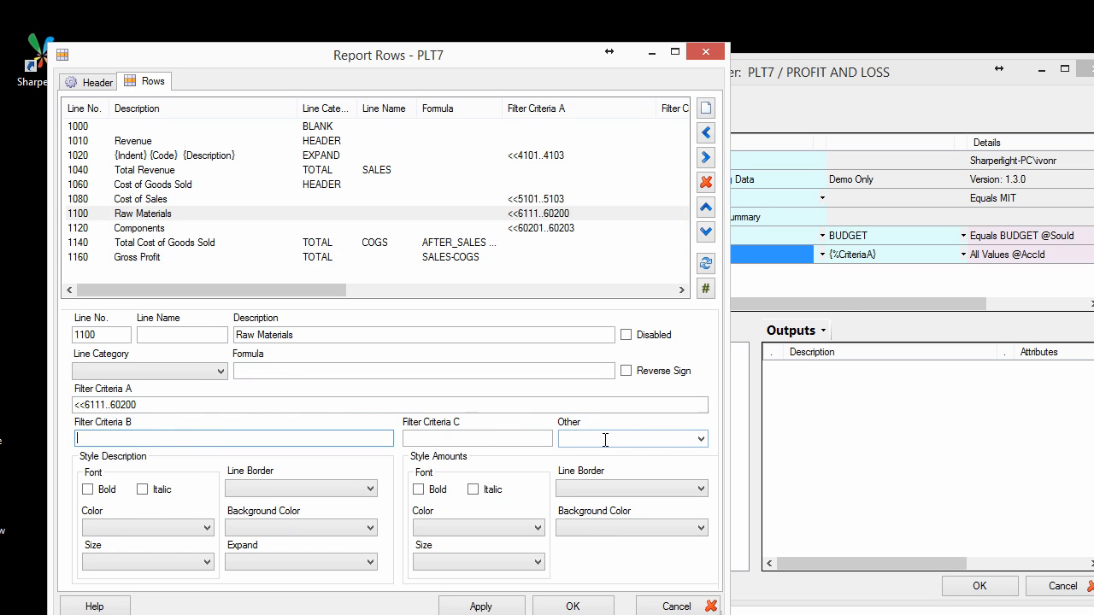
pyautogui.click(788, 252)
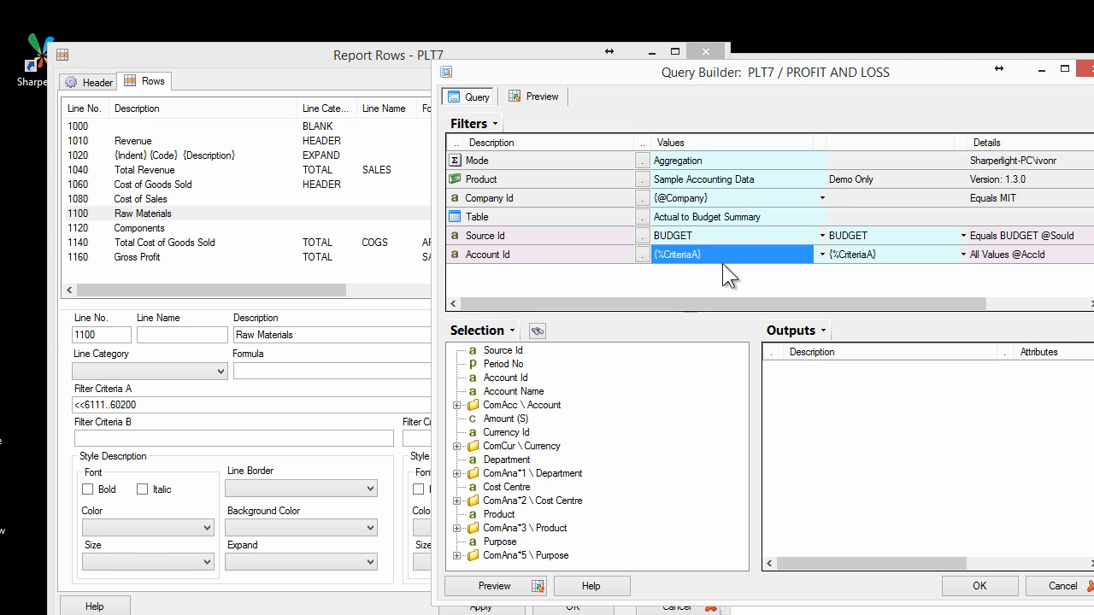
pyautogui.click(507, 365)
pyautogui.moveTo(507, 365); pyautogui.dragTo(650, 282)
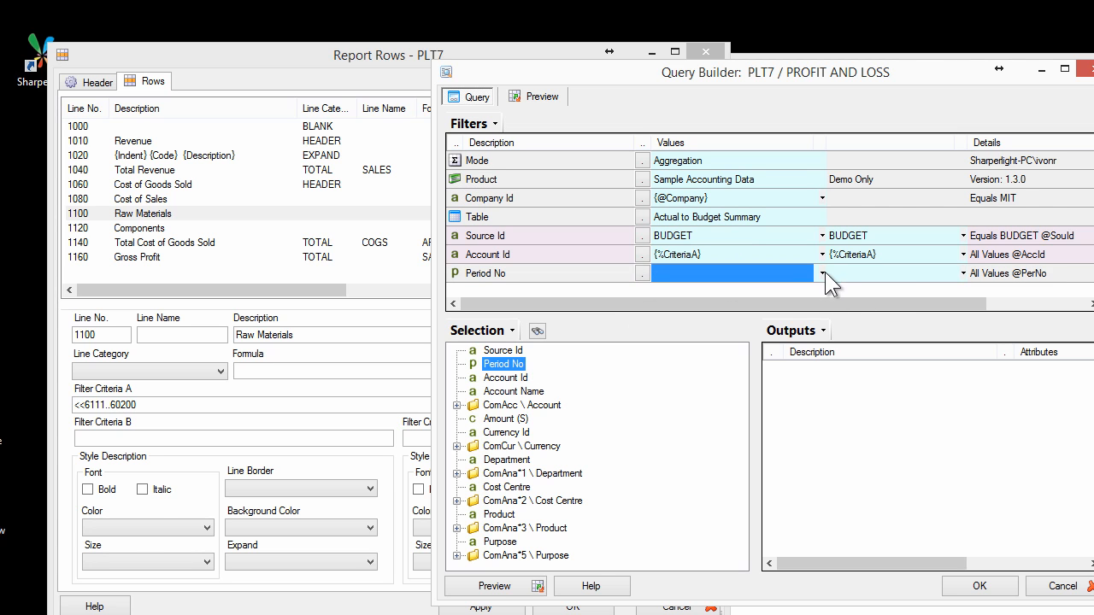
pyautogui.click(823, 273)
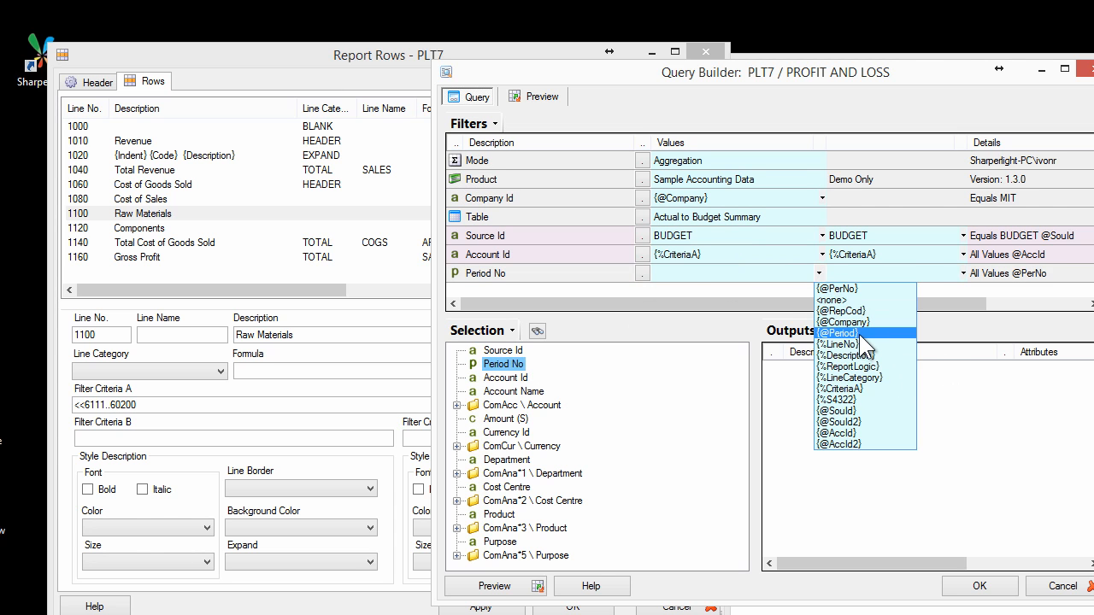
pyautogui.click(859, 334)
pyautogui.click(718, 272)
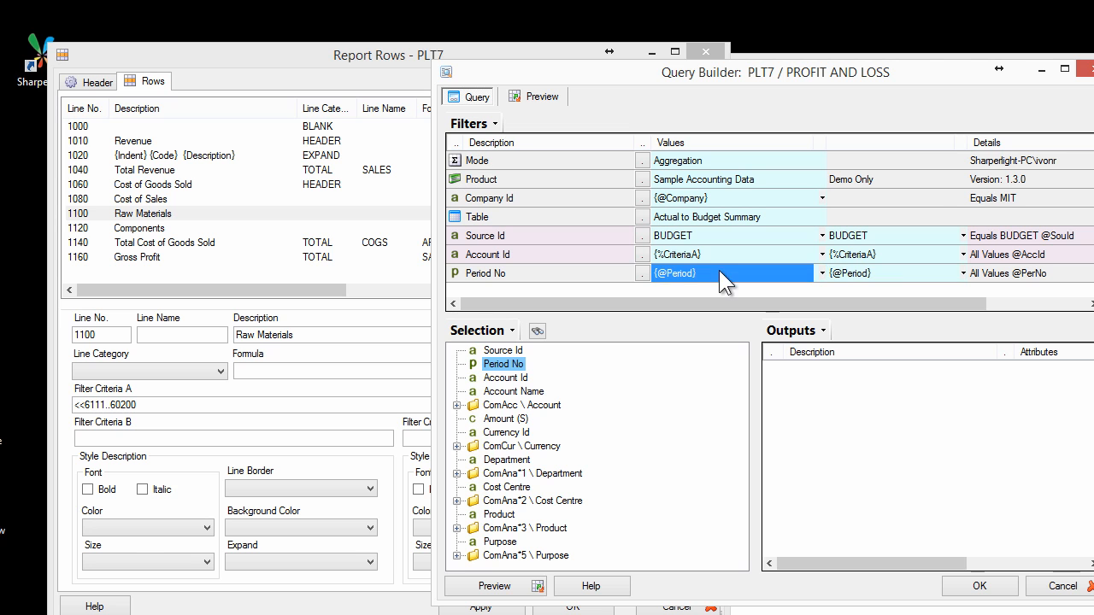
pyautogui.moveTo(502, 419); pyautogui.dragTo(1005, 392)
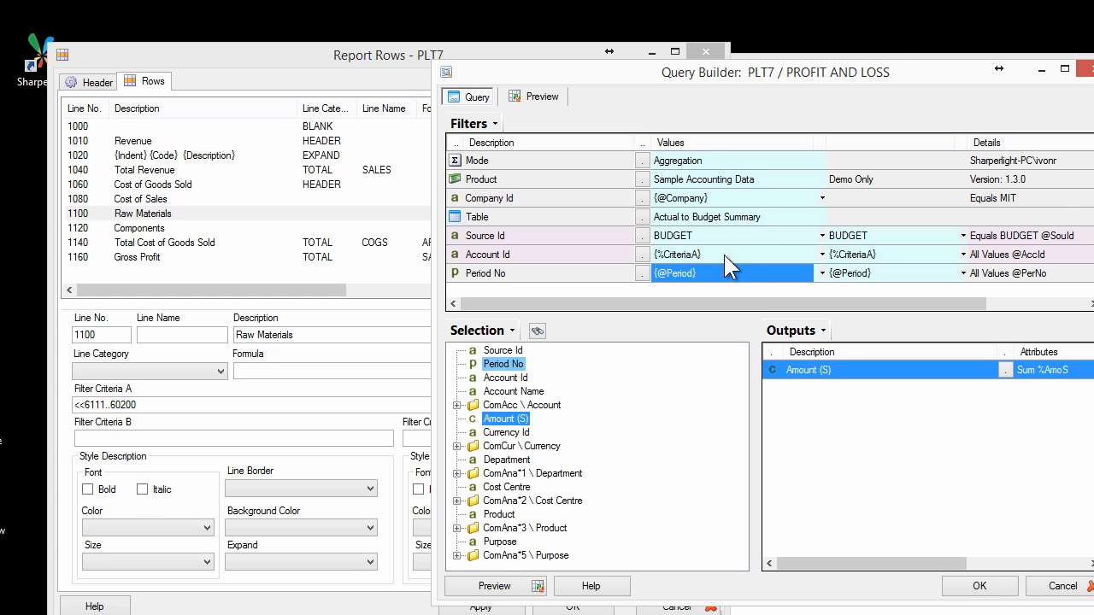
pyautogui.click(974, 587)
# - Change the new sub query output's description to Budget
pyautogui.rightClick(804, 483)
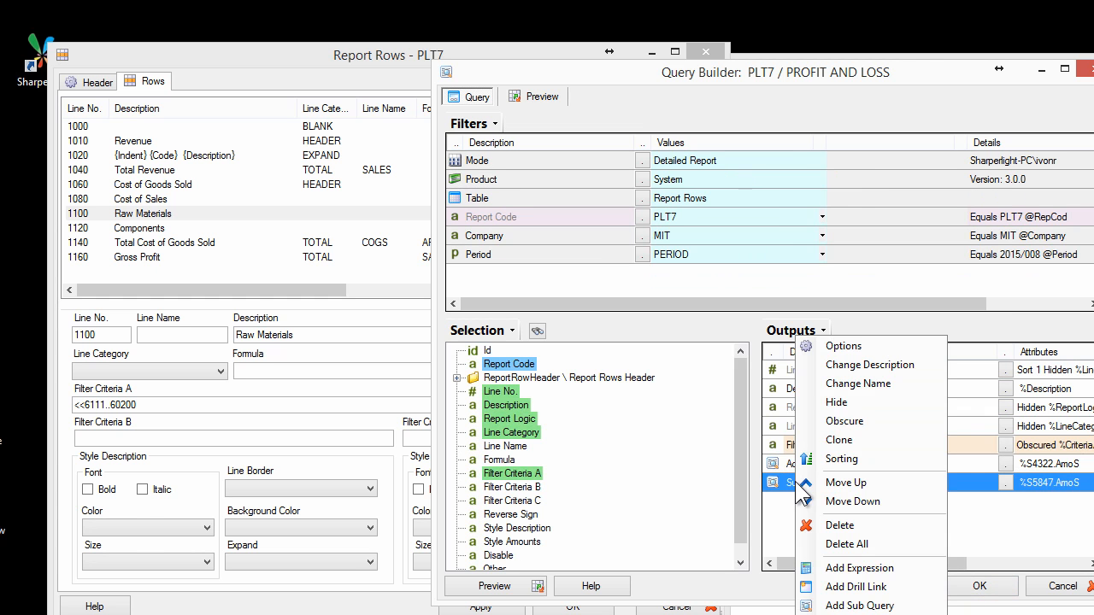
pyautogui.click(842, 365)
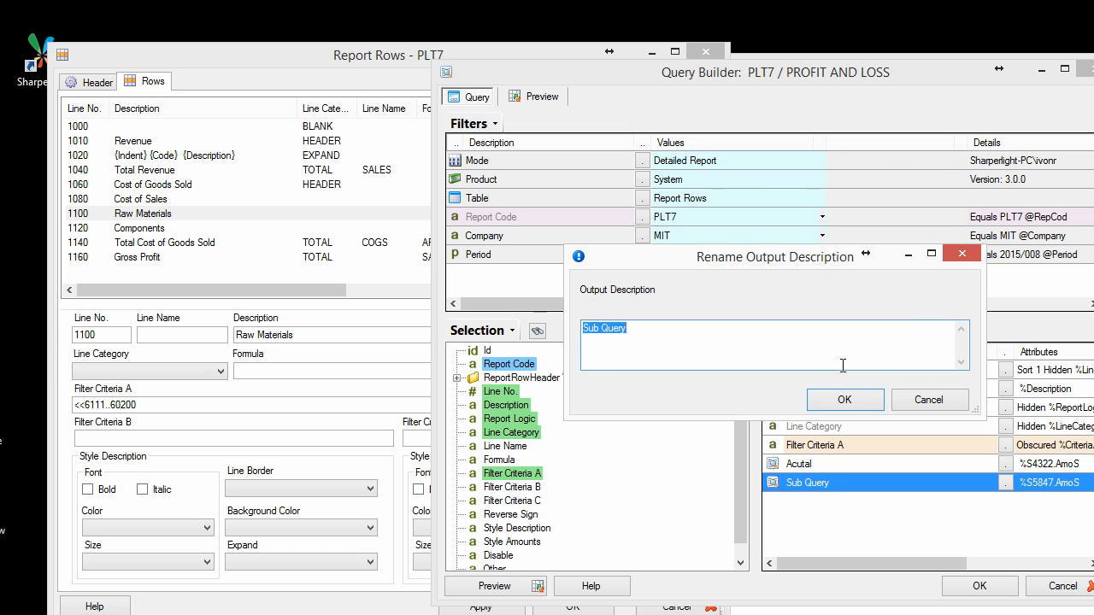
pyautogui.write('Budget')
pyautogui.click(844, 399)
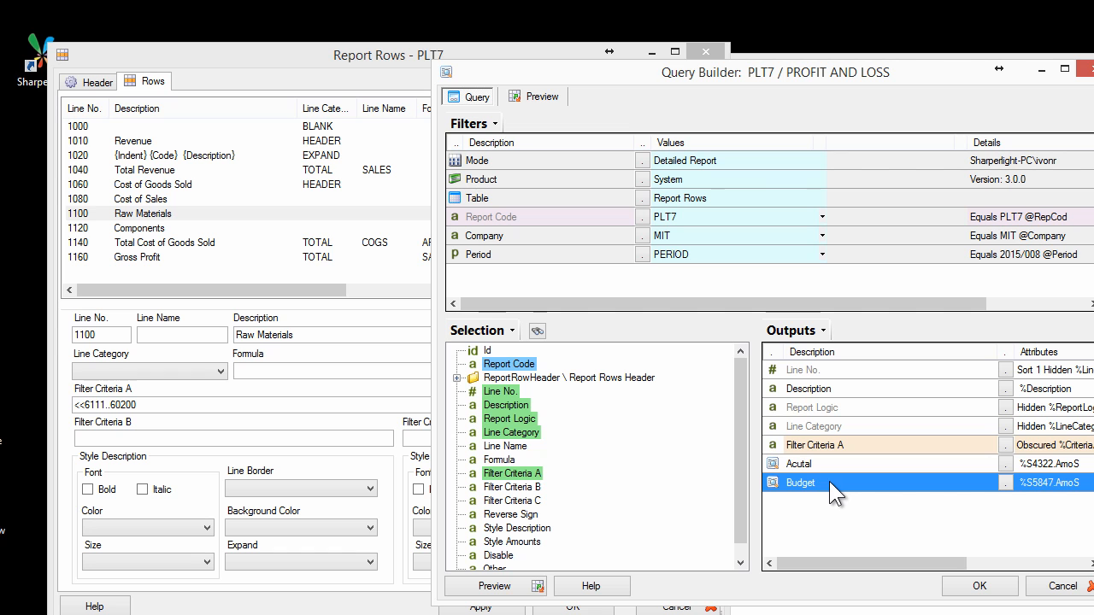
# - Change the output names of the actual and budget sub queries to Actual and Budget
pyautogui.click(1046, 465)
pyautogui.click(1045, 478)
pyautogui.click(1046, 459)
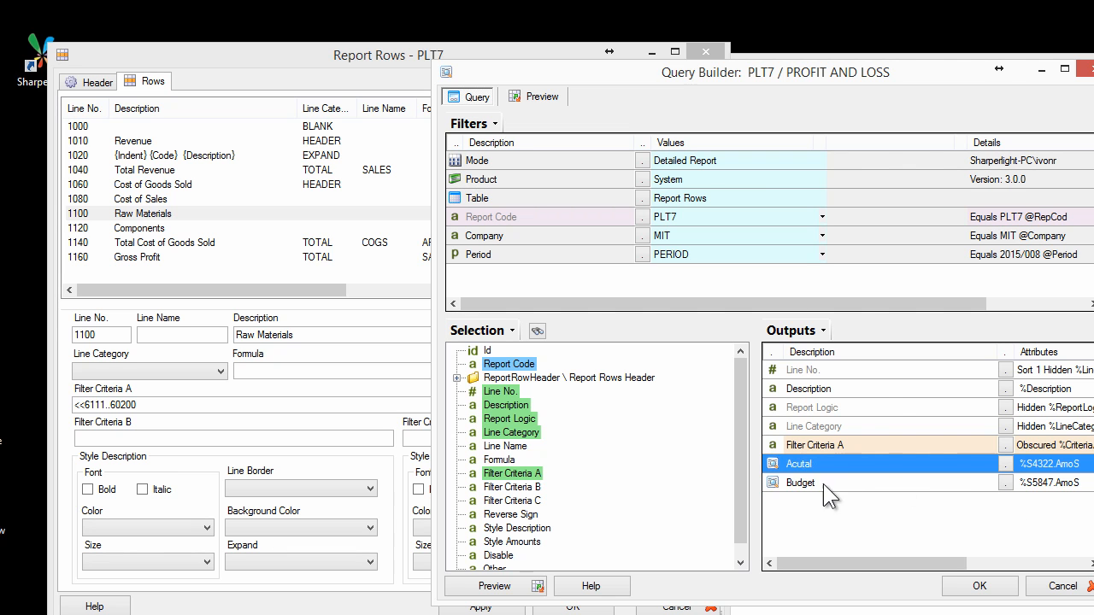
pyautogui.click(1038, 477)
pyautogui.click(1049, 463)
pyautogui.click(1054, 485)
pyautogui.keyDown('shift'); pyautogui.click(879, 462); pyautogui.keyUp('shift')
pyautogui.click(880, 463)
pyautogui.rightClick(880, 465)
pyautogui.click(960, 384)
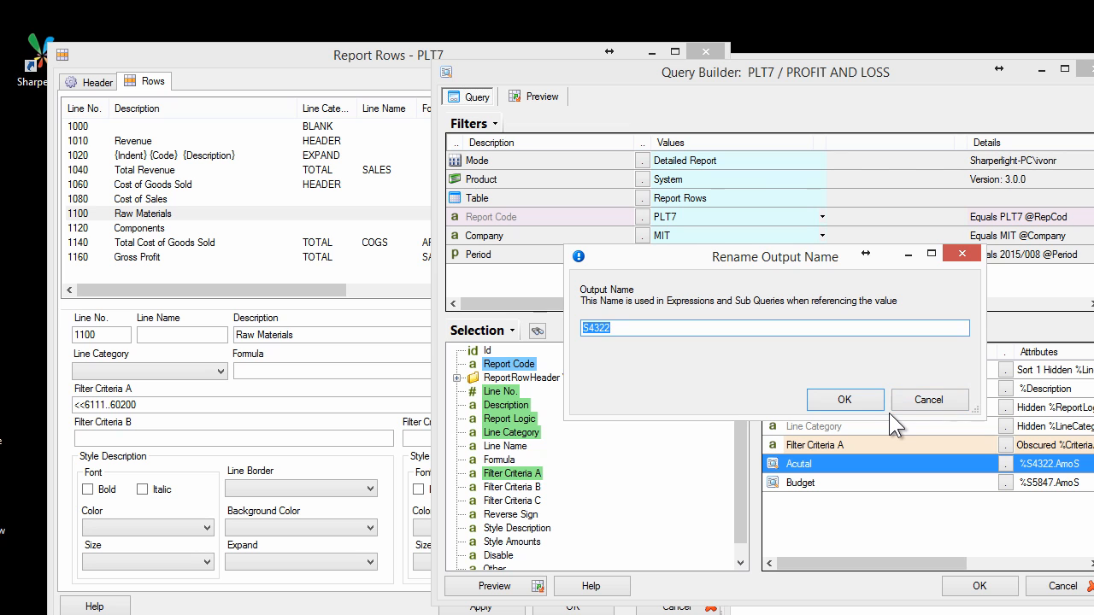
pyautogui.write('Actual')
pyautogui.click(845, 400)
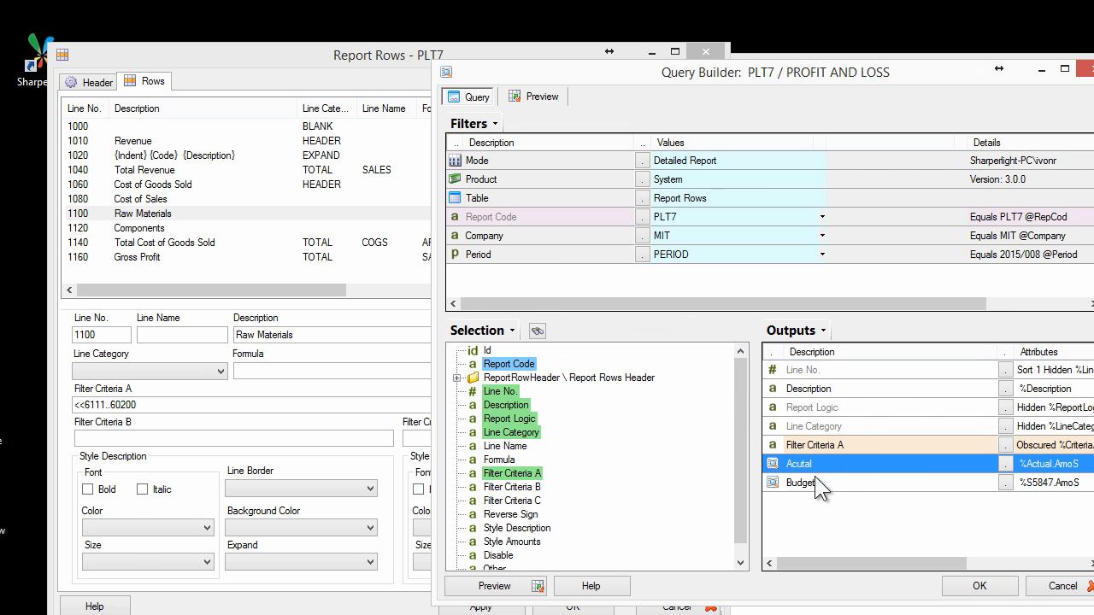
pyautogui.click(814, 476)
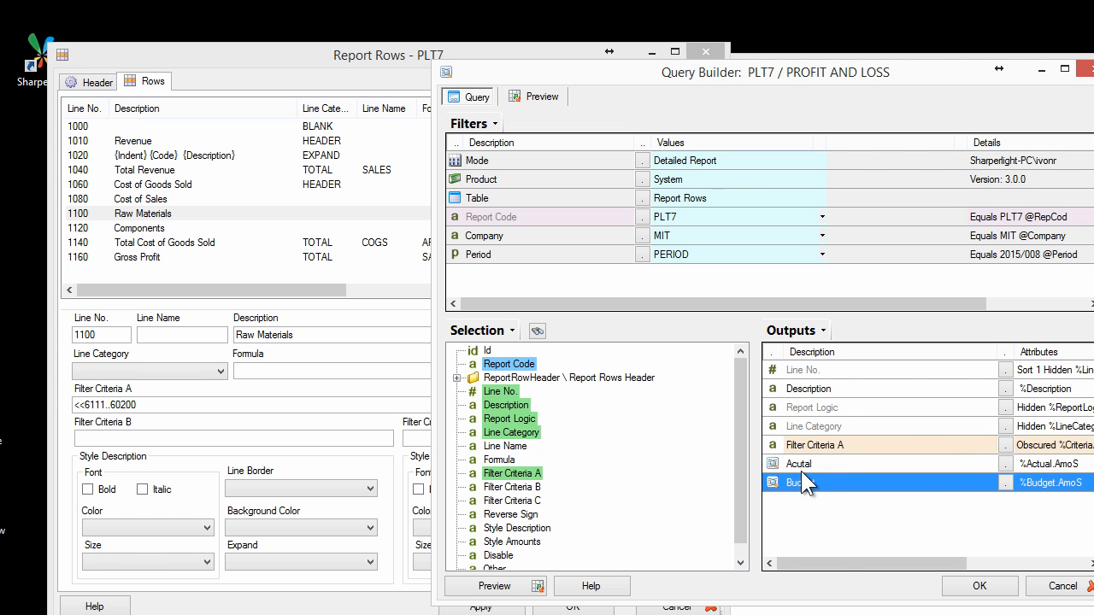
# - Add a decimal expression output with the formula {%Budget}-{%Actual}
pyautogui.rightClick(798, 483)
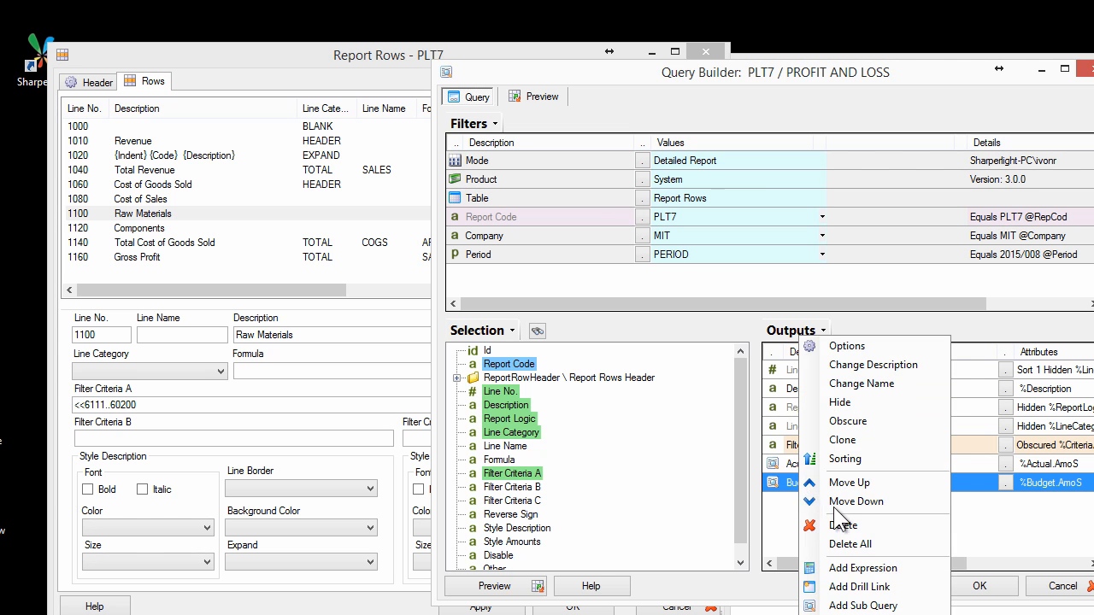
pyautogui.click(845, 571)
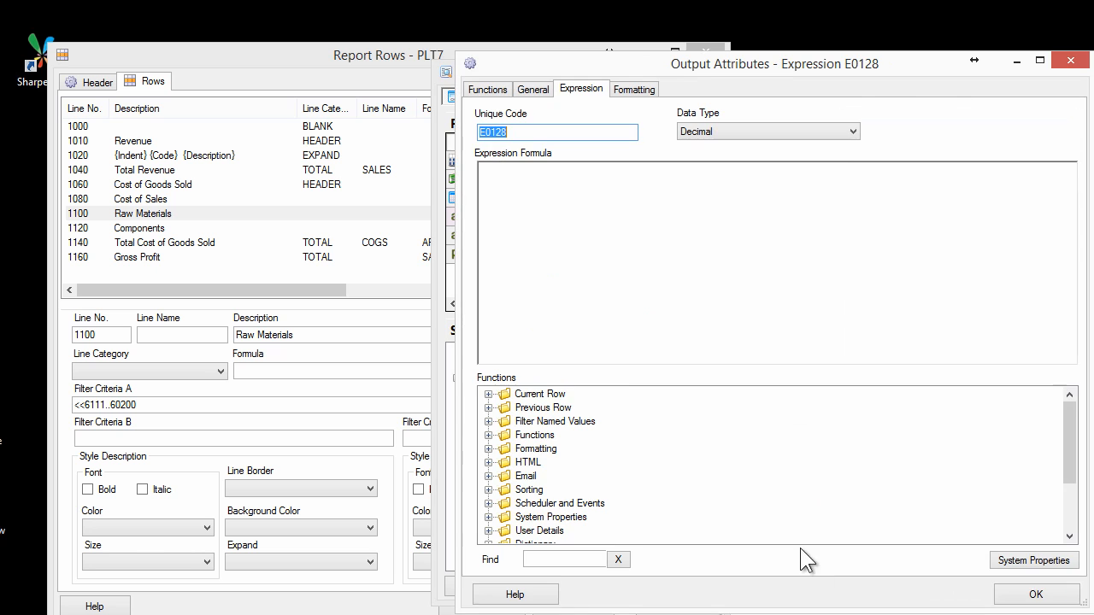
pyautogui.click(558, 213)
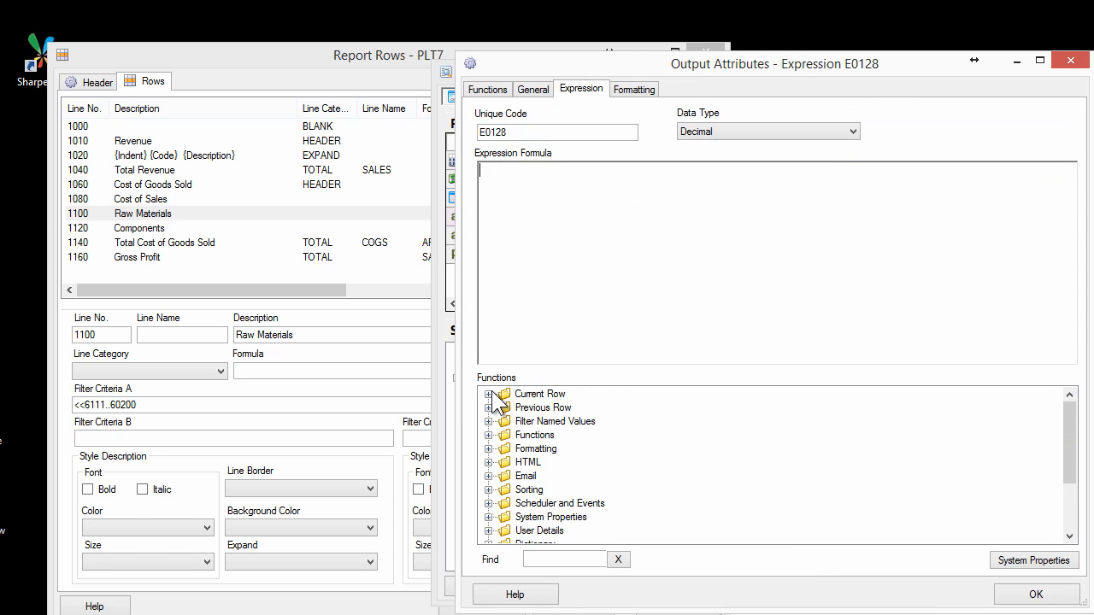
pyautogui.click(488, 394)
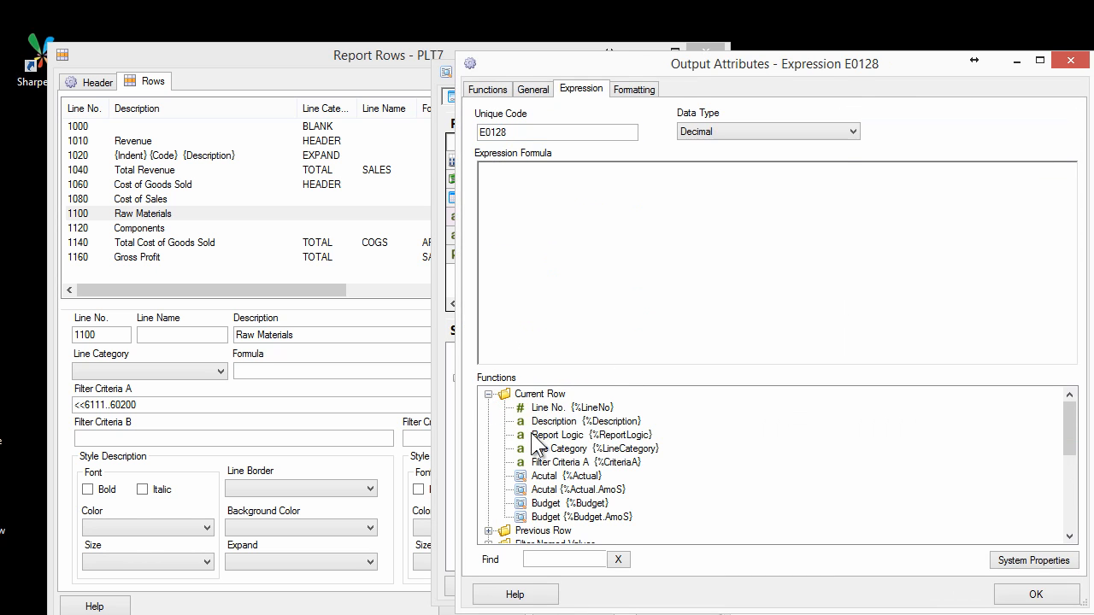
pyautogui.doubleClick(574, 502)
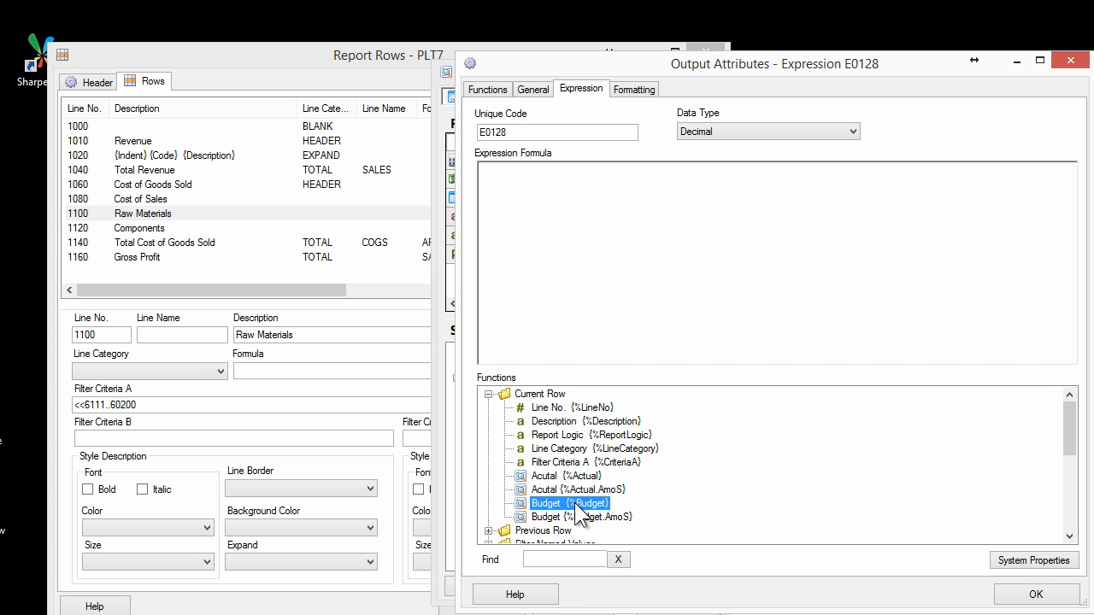
pyautogui.click(580, 175)
pyautogui.write('-')
pyautogui.doubleClick(556, 475)
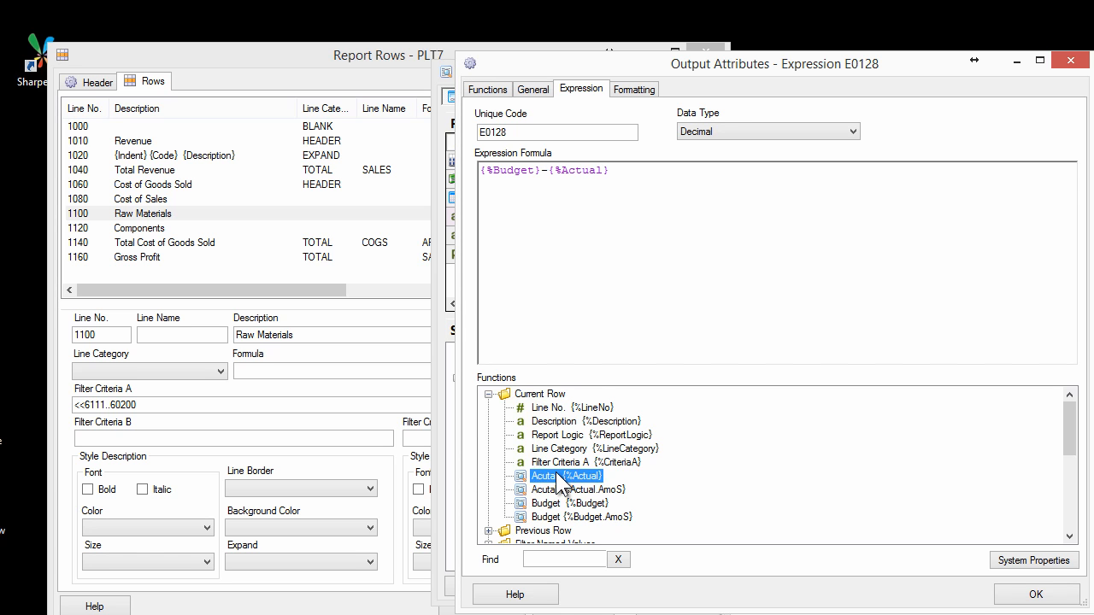
pyautogui.click(638, 91)
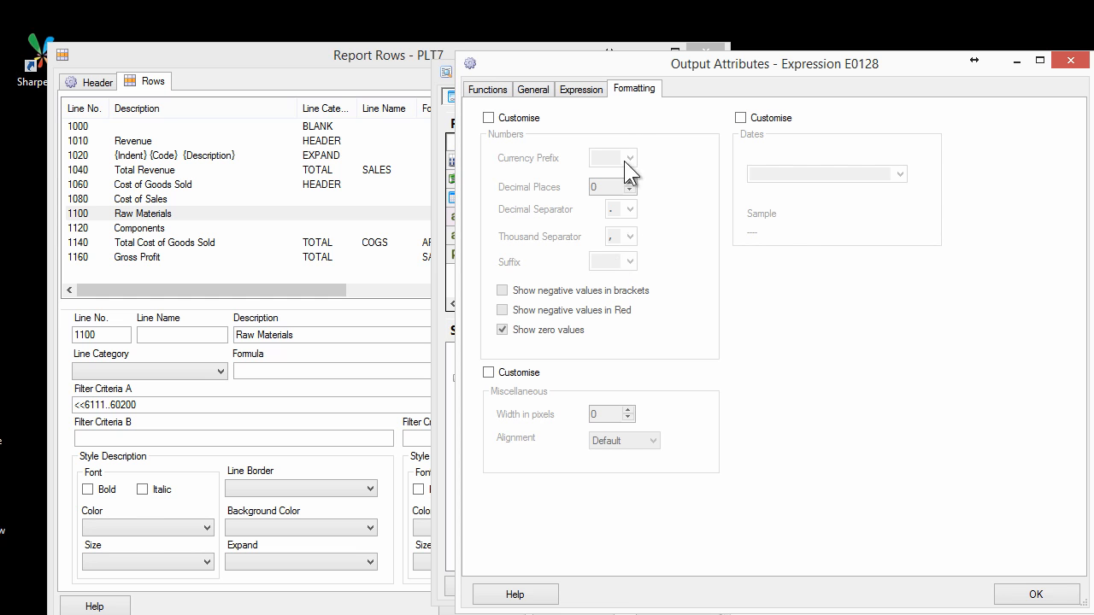
pyautogui.click(590, 87)
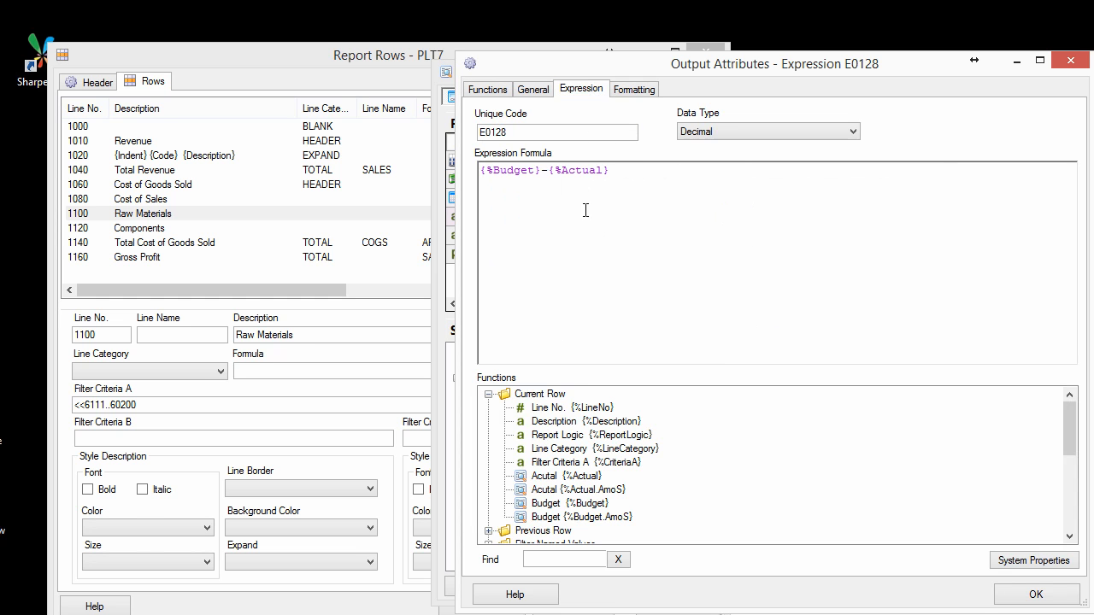
pyautogui.click(1021, 596)
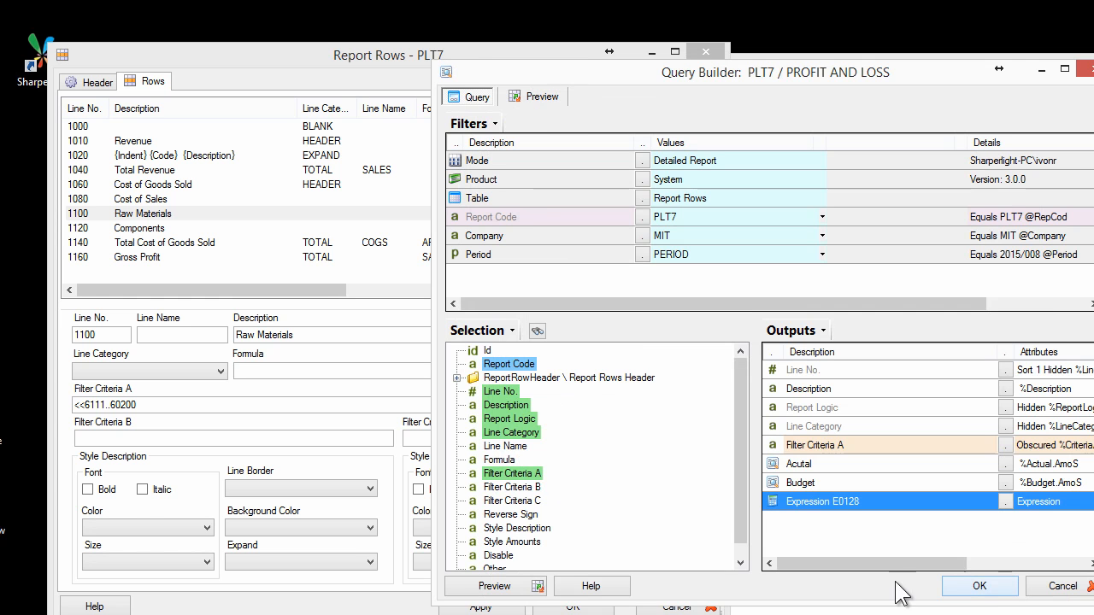
# - Change the expression output's description to Variance and preview the report's variance figures
pyautogui.rightClick(810, 503)
pyautogui.click(869, 365)
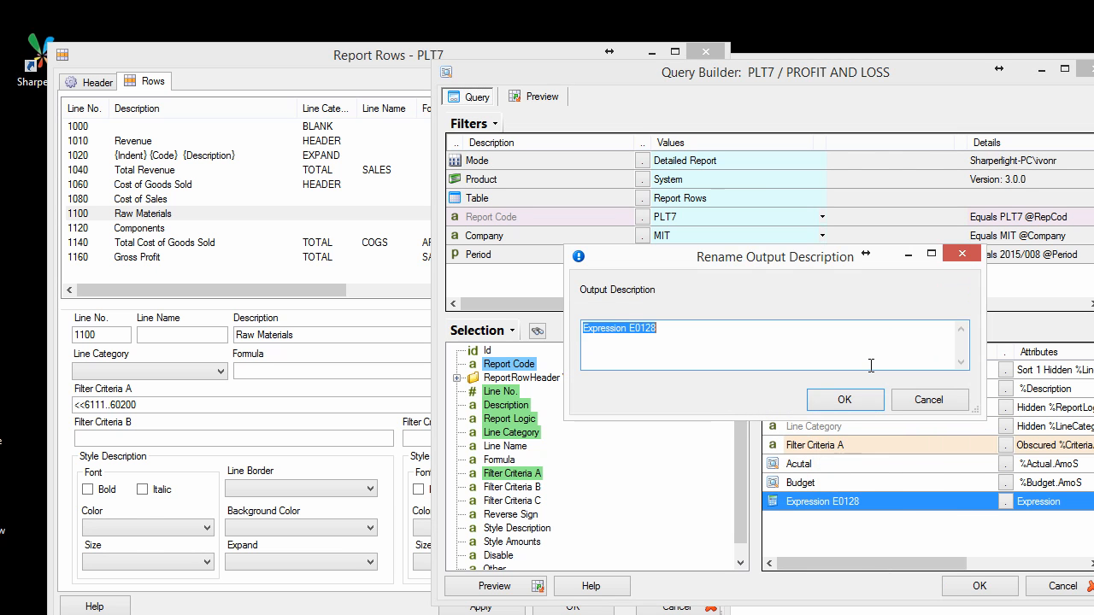
pyautogui.write('Vari')
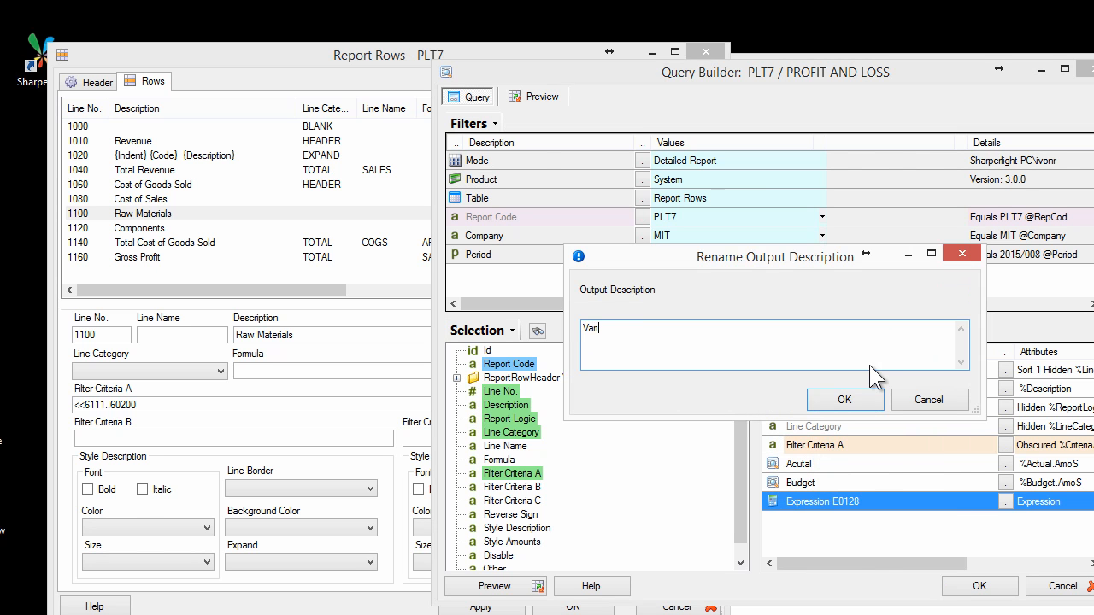
pyautogui.write('ance')
pyautogui.press('Return')
pyautogui.click(683, 199)
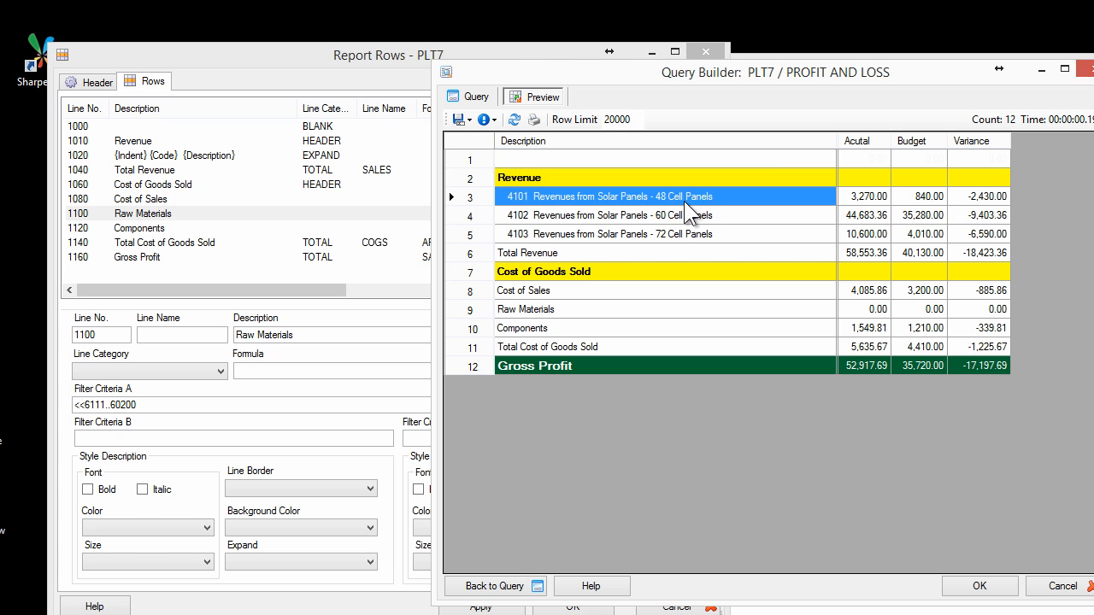
pyautogui.click(984, 196)
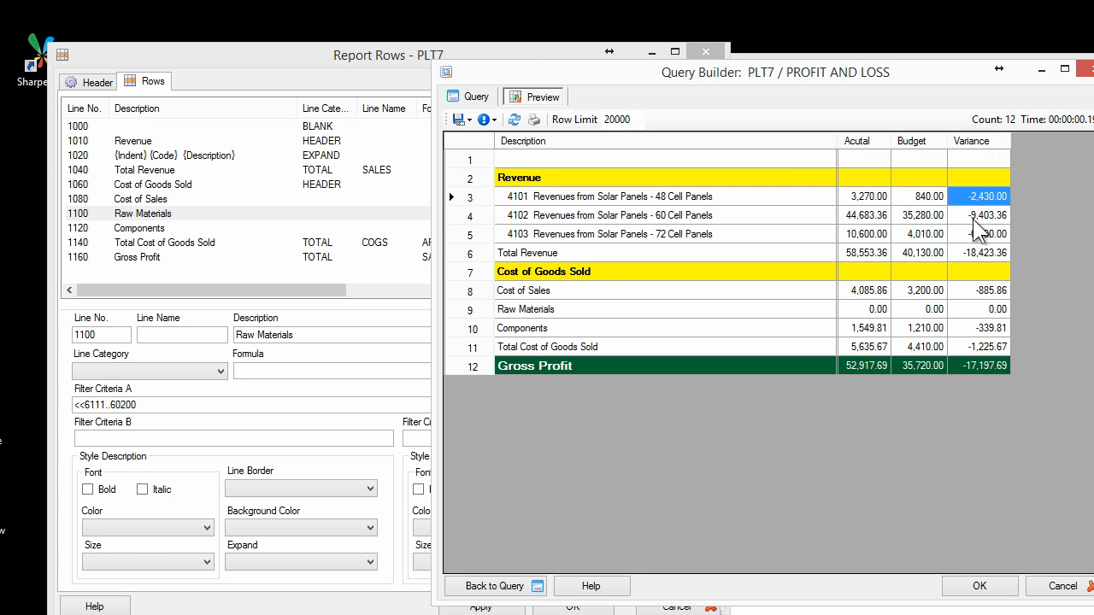
# - Accept the query changes and reload the published Profit and Loss report in the web browser
pyautogui.click(980, 588)
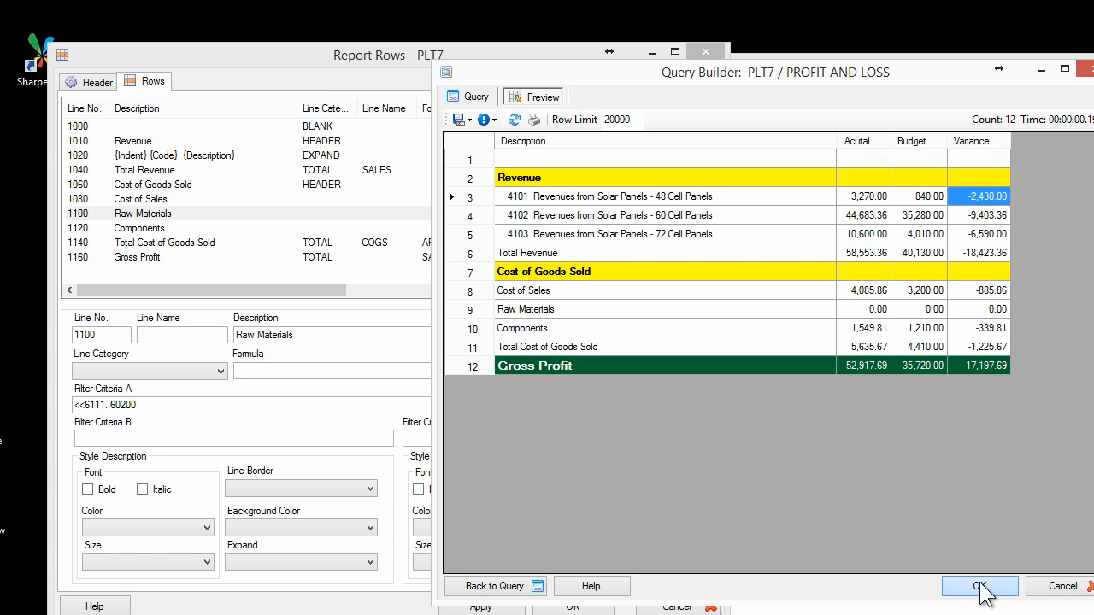
pyautogui.click(889, 591)
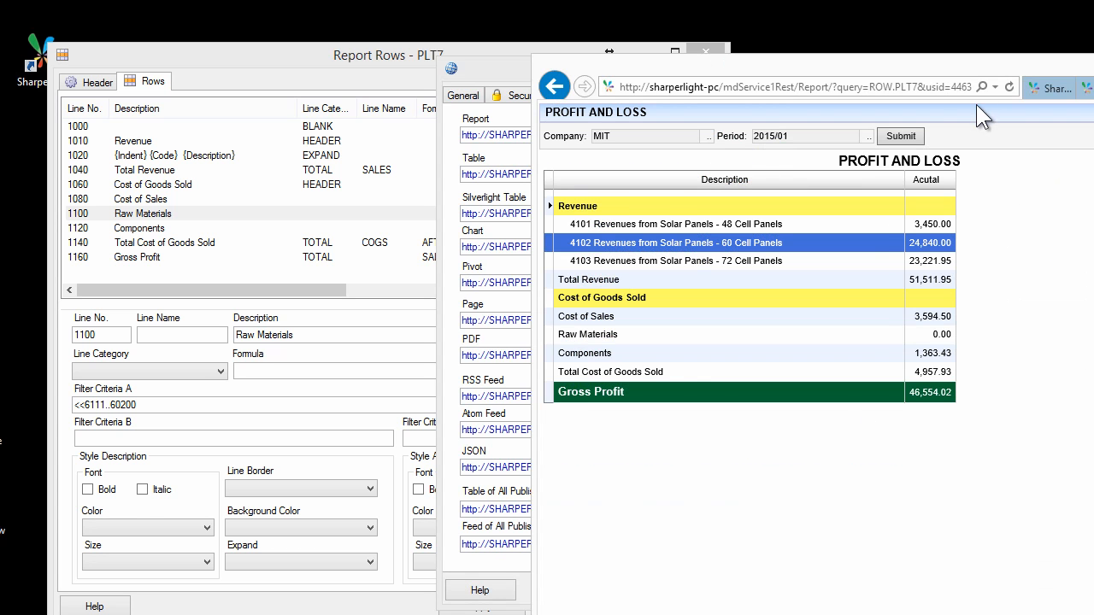
pyautogui.click(1010, 88)
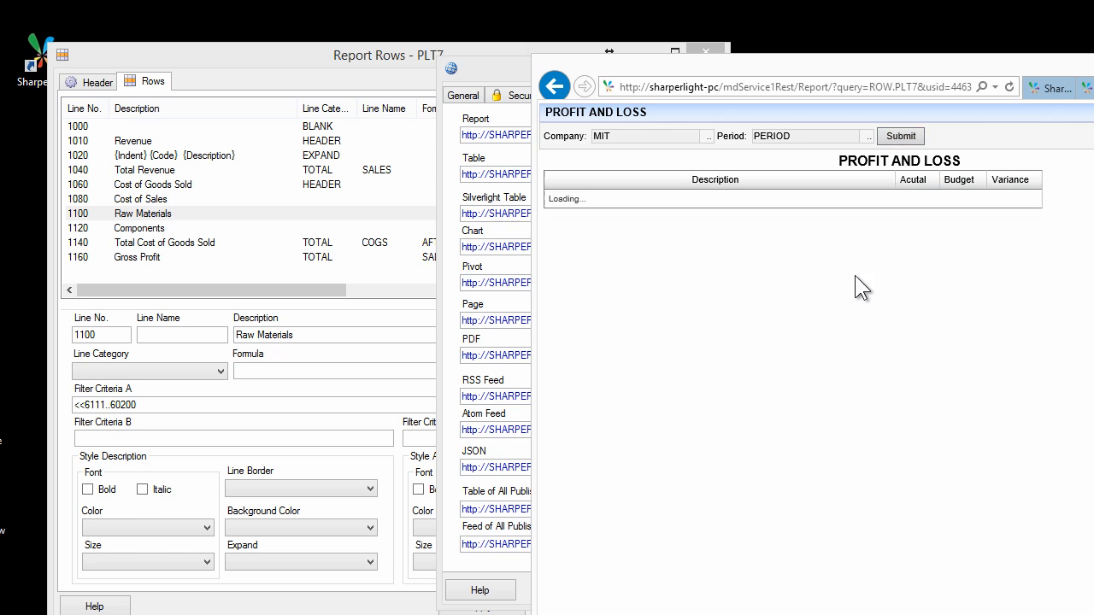
# - Examine the reloaded web report's revenue rows and try the lookup on its Company filter
pyautogui.click(806, 243)
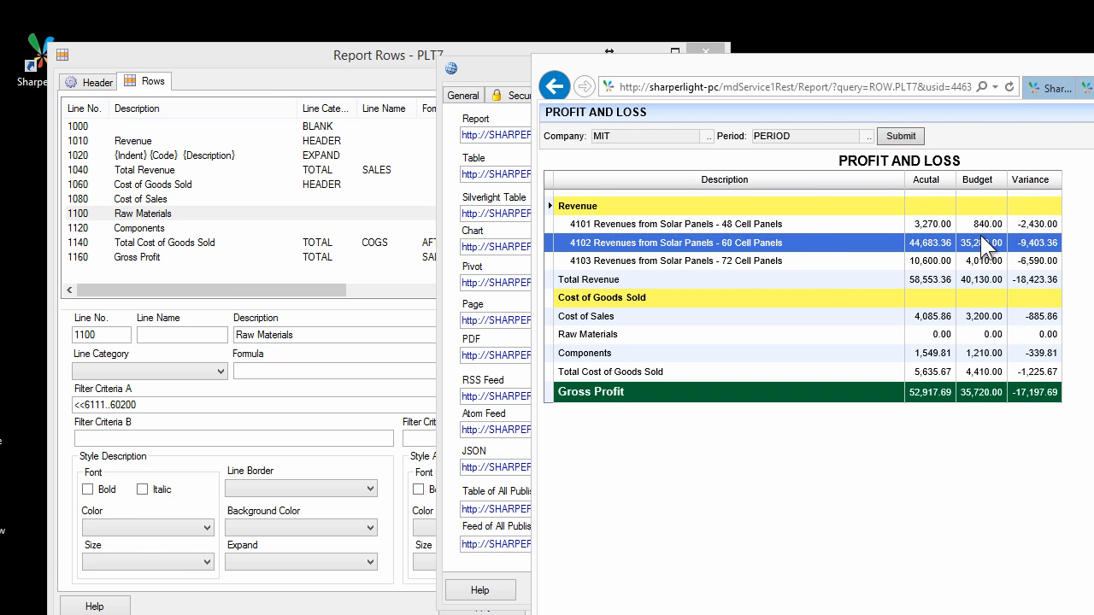
pyautogui.click(646, 135)
pyautogui.click(706, 135)
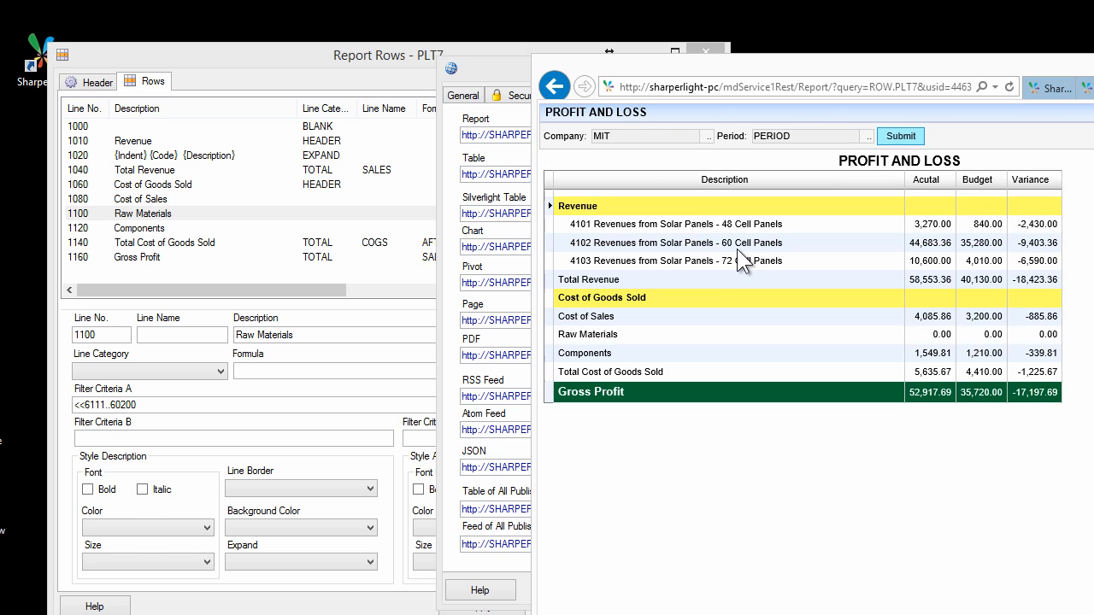
pyautogui.click(680, 225)
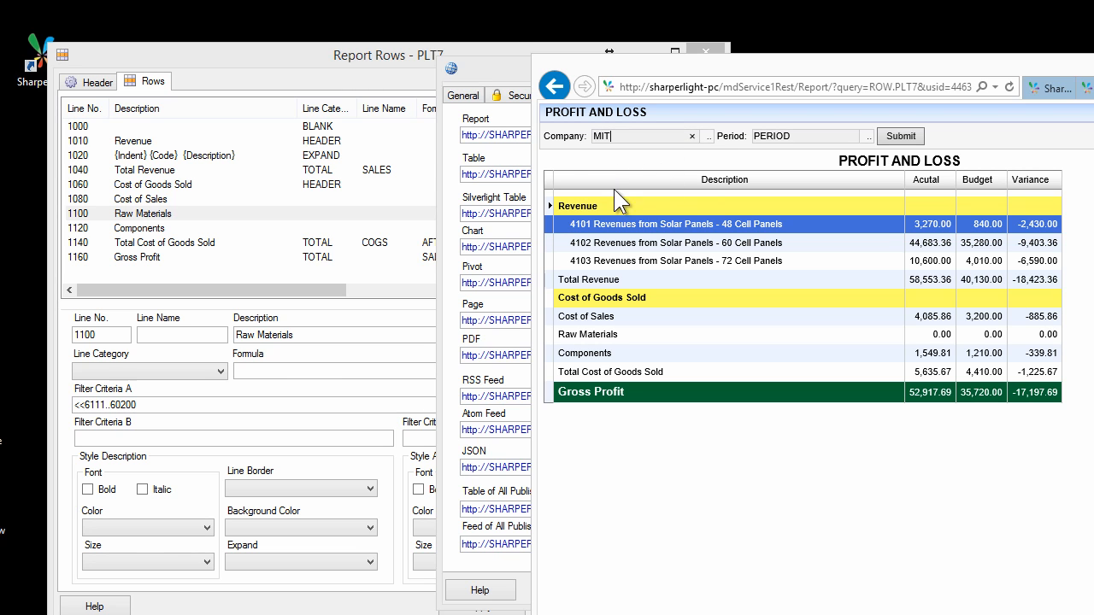
# - Reopen the published PLT7 query for editing and create a sub query on its Company filter
pyautogui.click(518, 155)
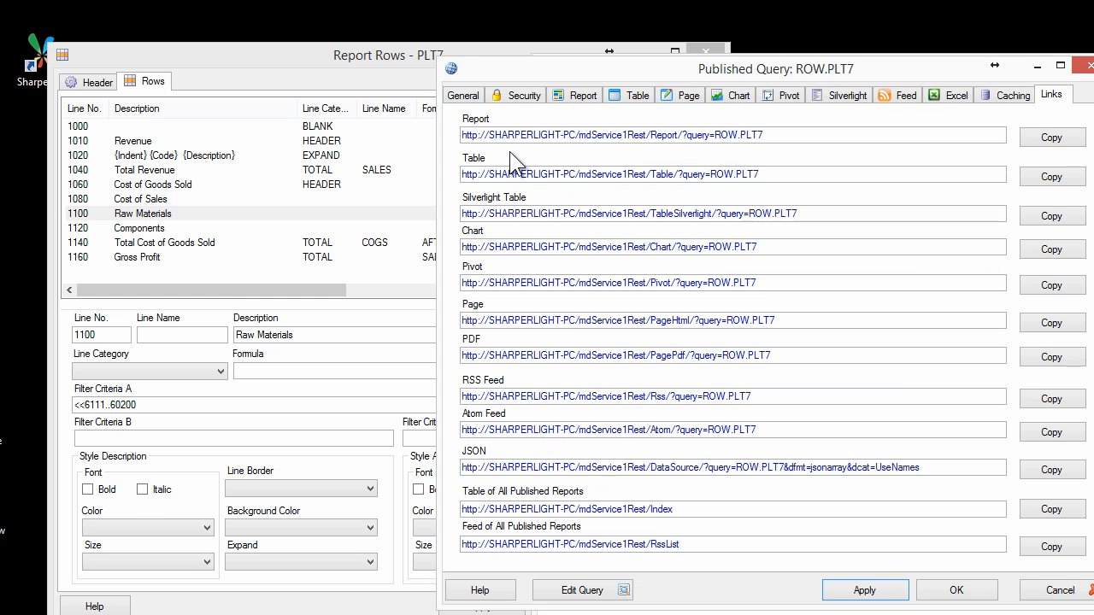
pyautogui.click(620, 593)
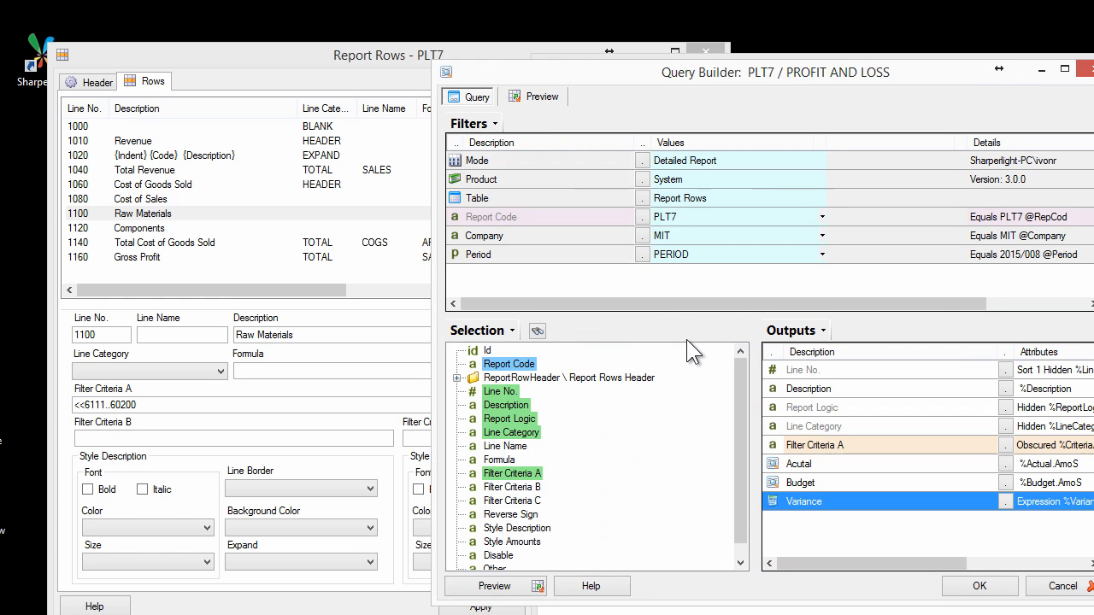
pyautogui.click(525, 236)
pyautogui.click(672, 238)
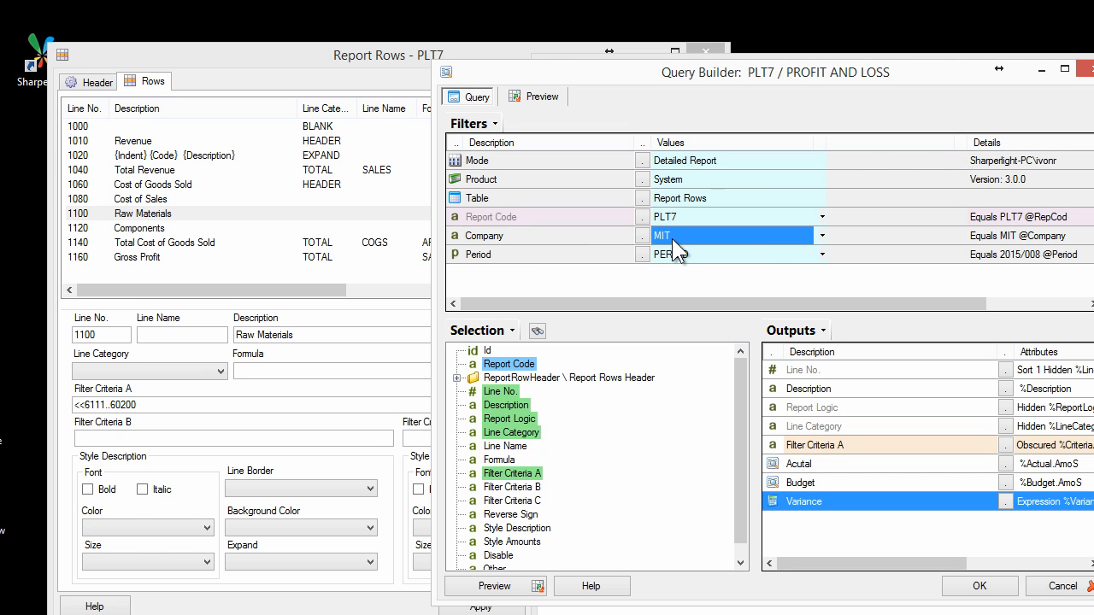
pyautogui.rightClick(591, 236)
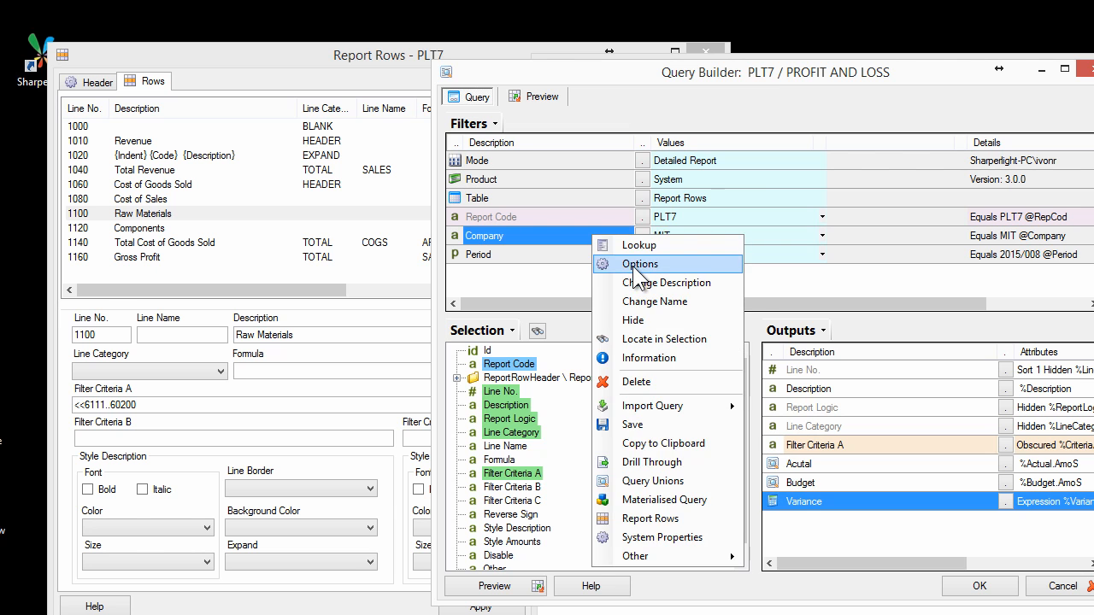
pyautogui.click(637, 265)
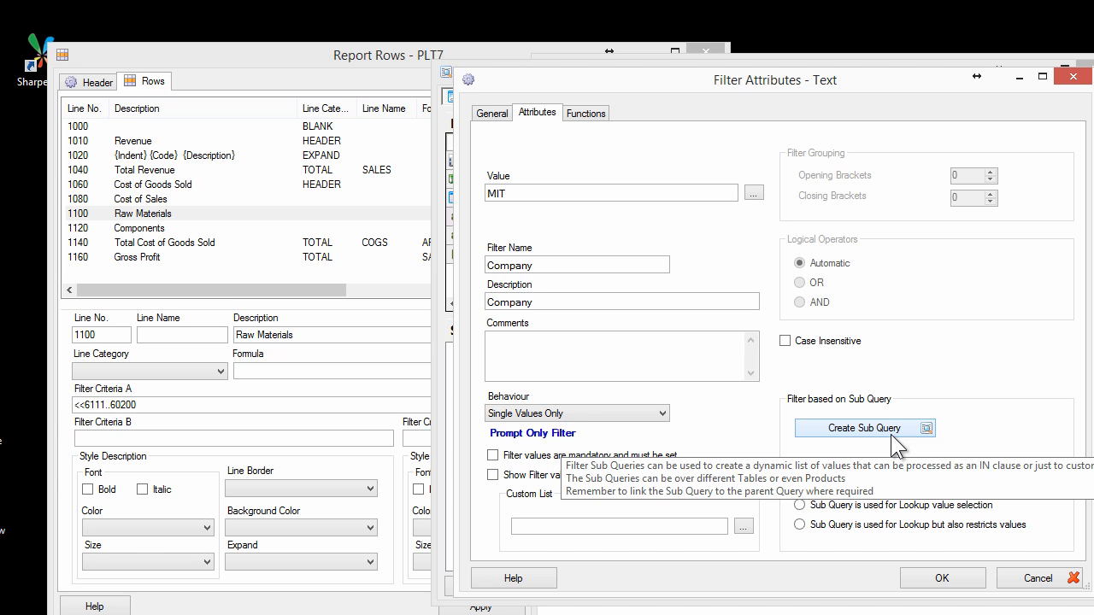
pyautogui.click(912, 428)
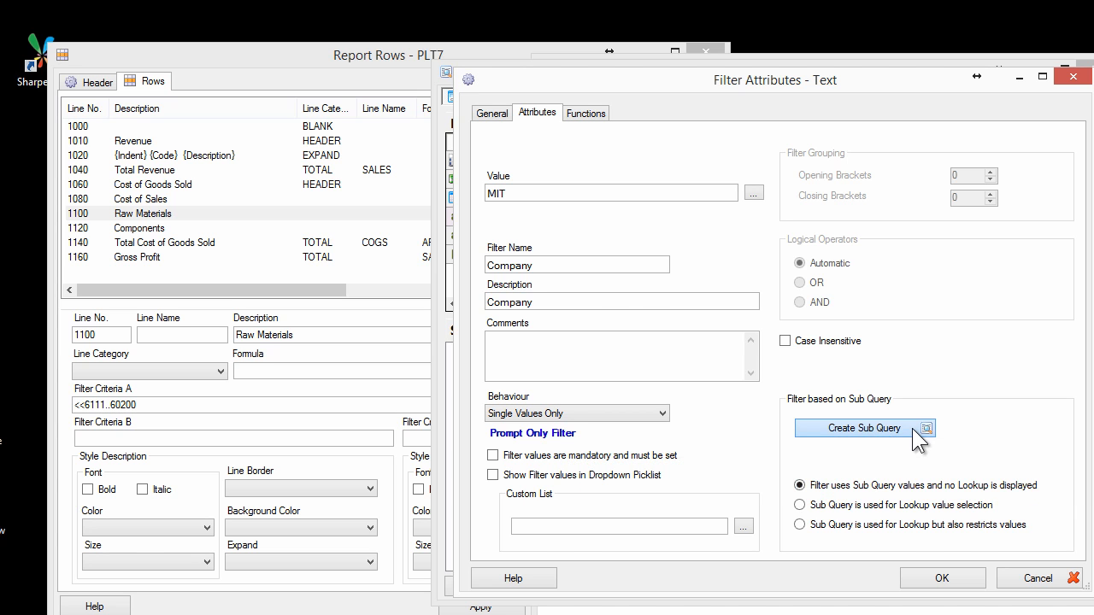
pyautogui.click(699, 377)
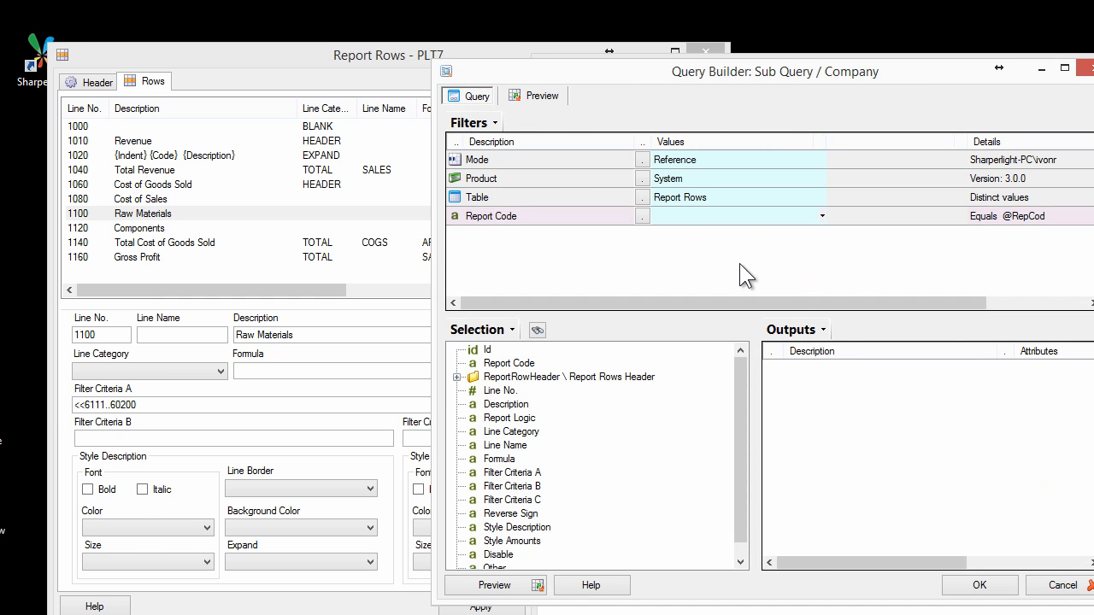
# - Set the Company sub query's product to Sample Accounting Data
pyautogui.click(688, 159)
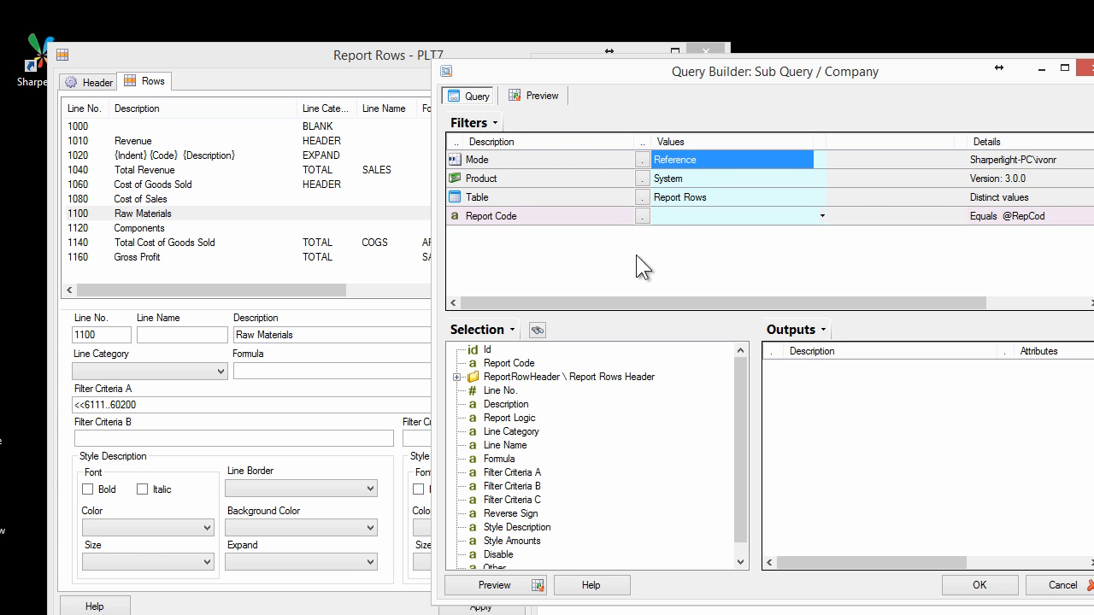
pyautogui.click(643, 179)
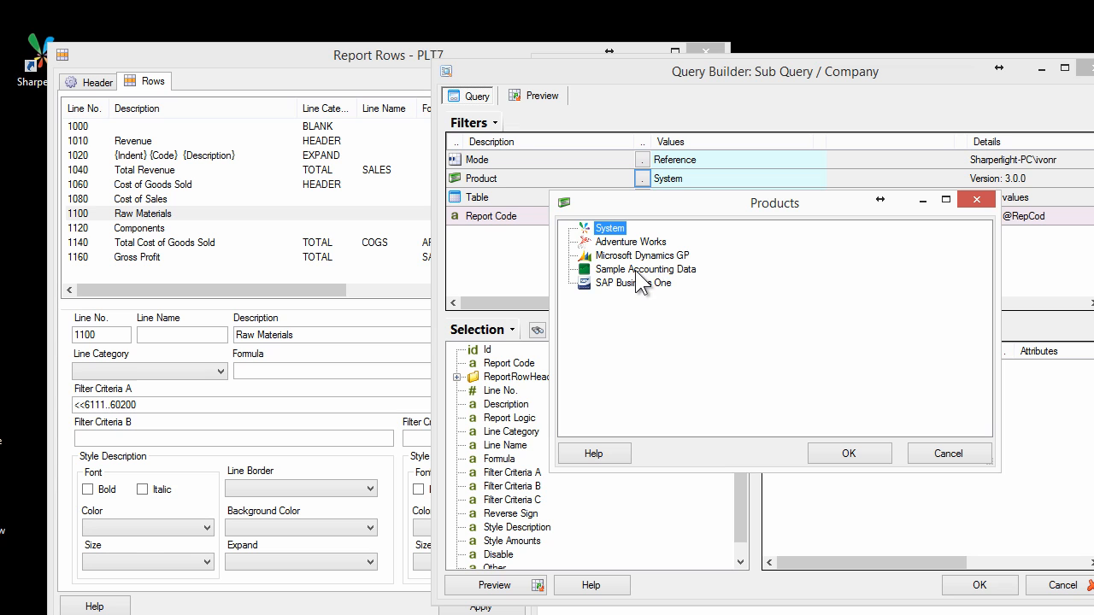
pyautogui.doubleClick(637, 270)
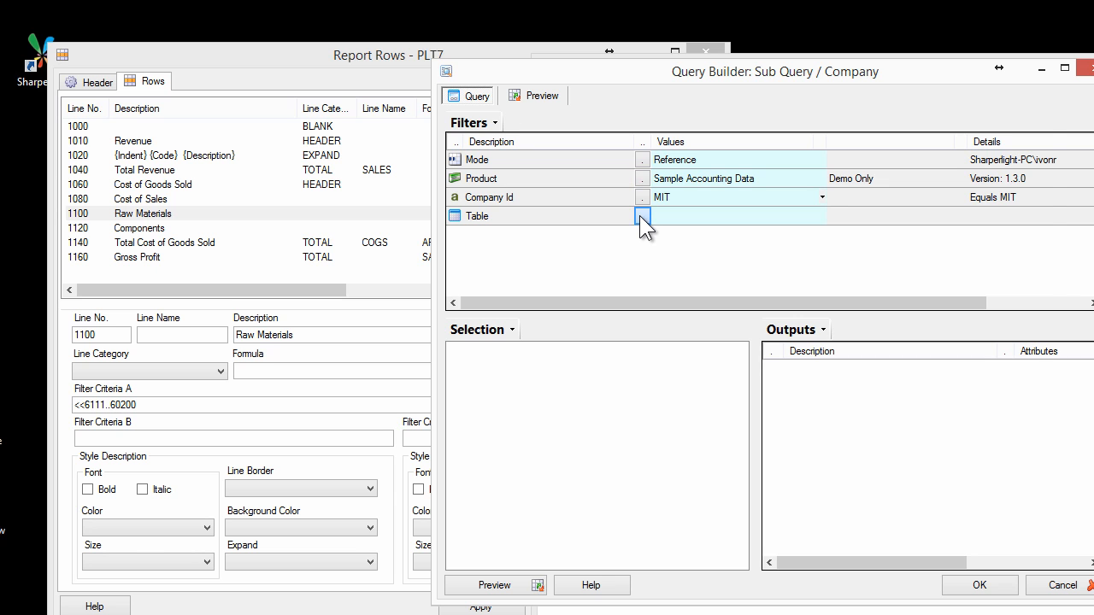
# - Search the tables for "comp" and choose the Company table for the sub query
pyautogui.click(641, 217)
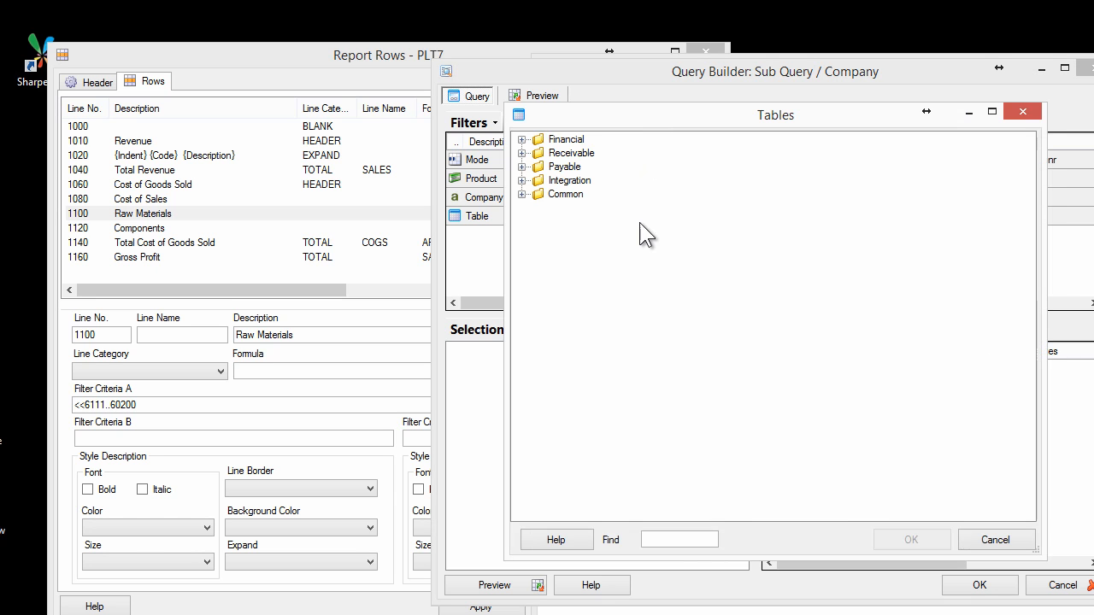
pyautogui.click(671, 540)
pyautogui.write('comp')
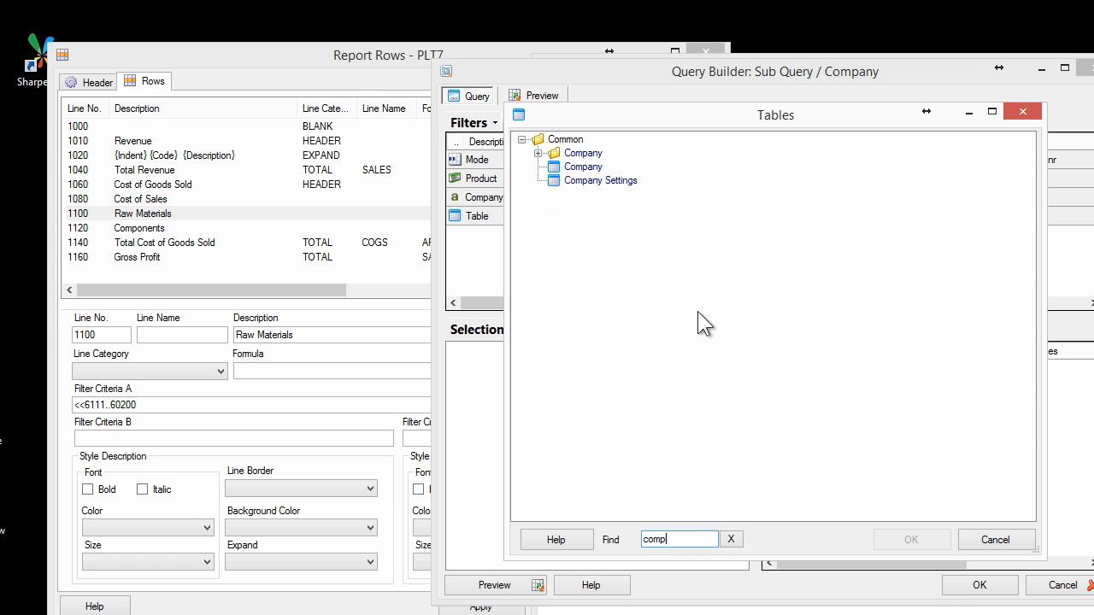
pyautogui.click(580, 167)
pyautogui.click(582, 179)
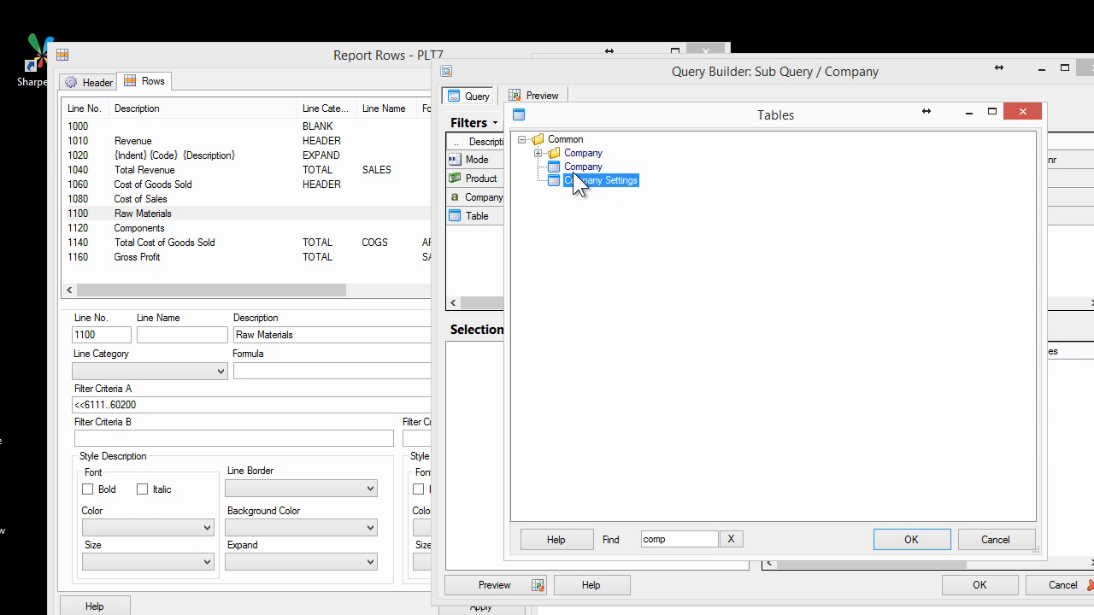
pyautogui.doubleClick(582, 167)
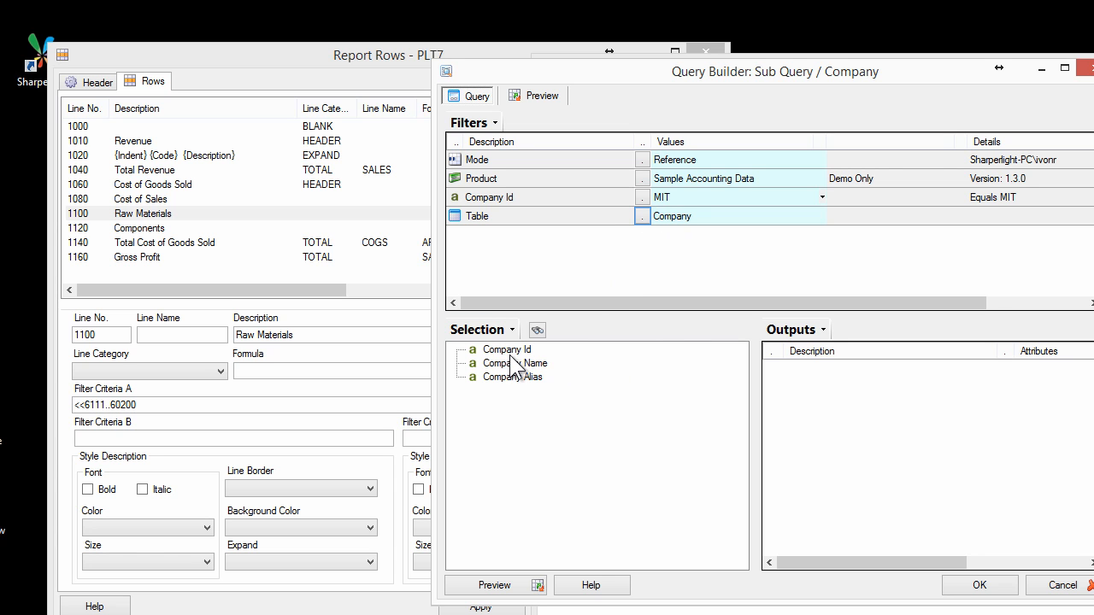
# - Add Company Id and Company Name as sub query outputs and preview the company list
pyautogui.doubleClick(512, 353)
pyautogui.doubleClick(520, 362)
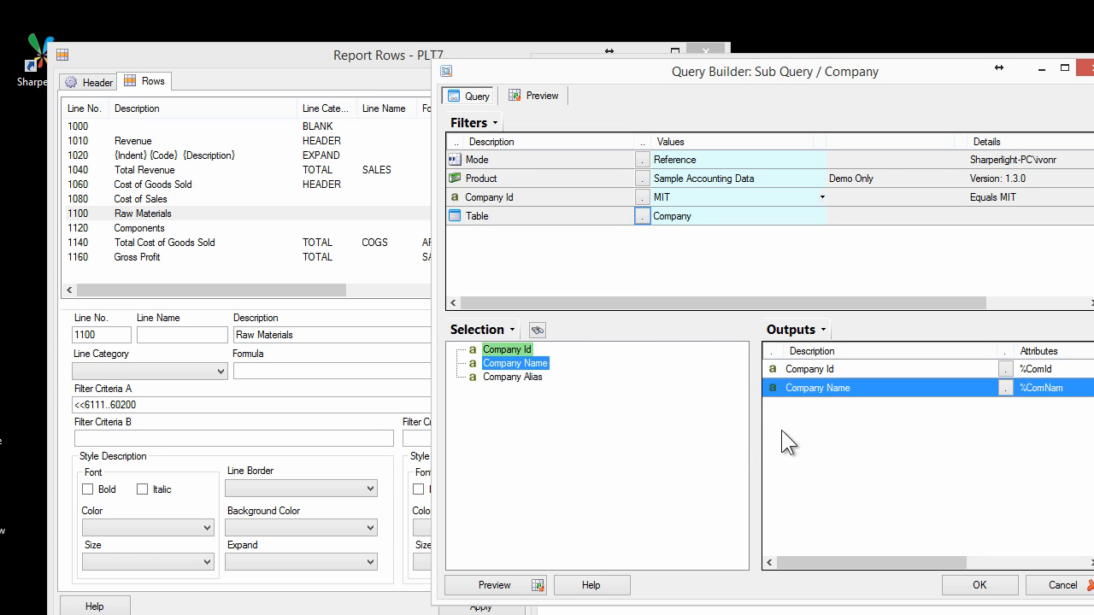
pyautogui.click(548, 98)
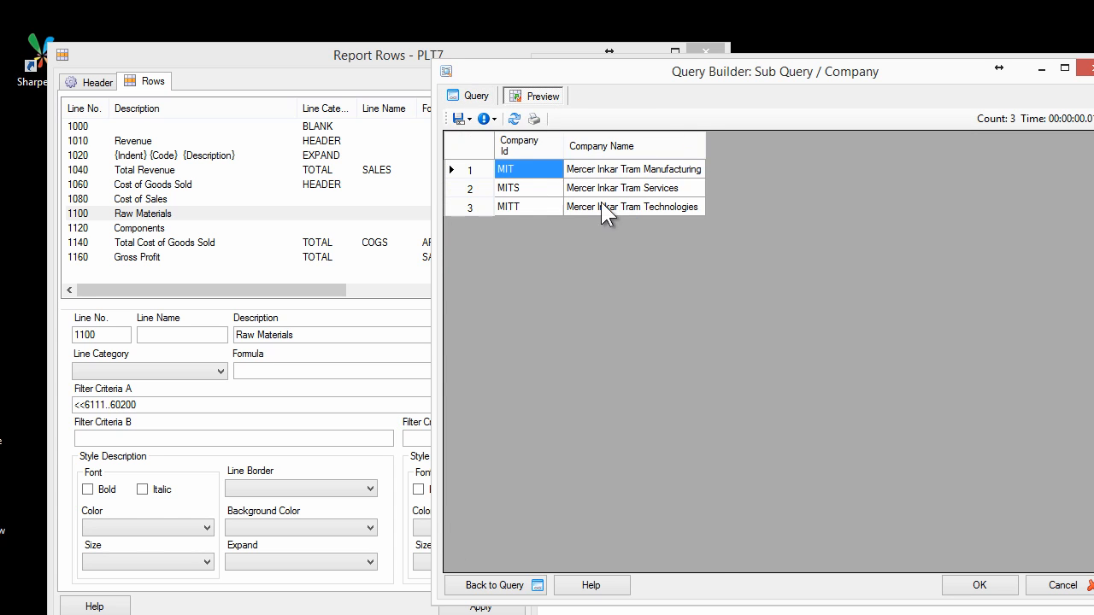
pyautogui.click(530, 188)
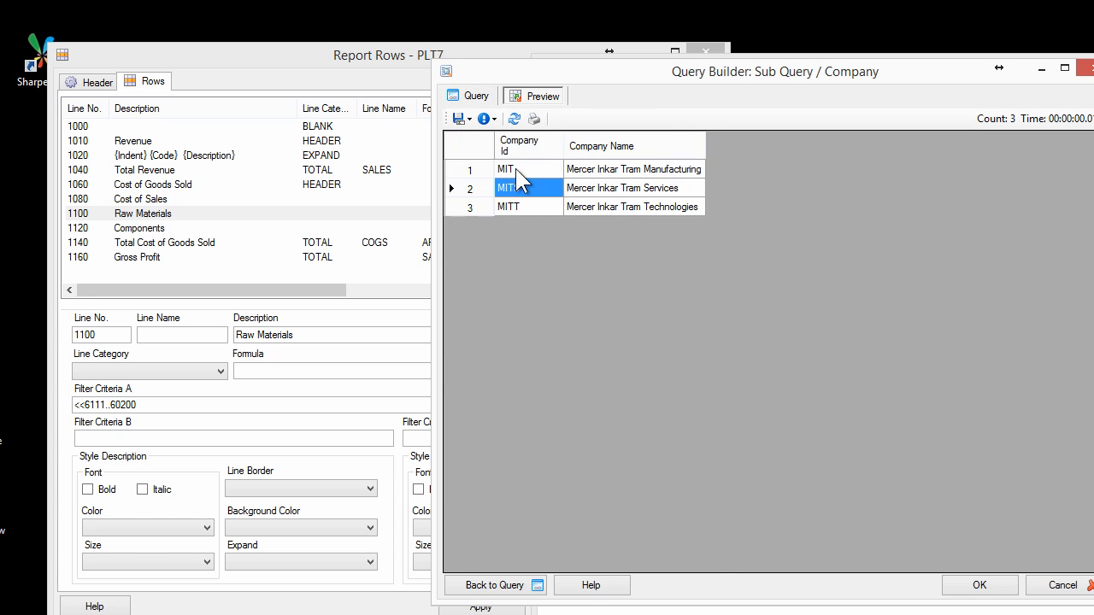
pyautogui.click(516, 168)
pyautogui.moveTo(515, 168); pyautogui.dragTo(514, 205)
pyautogui.moveTo(624, 169); pyautogui.dragTo(626, 206)
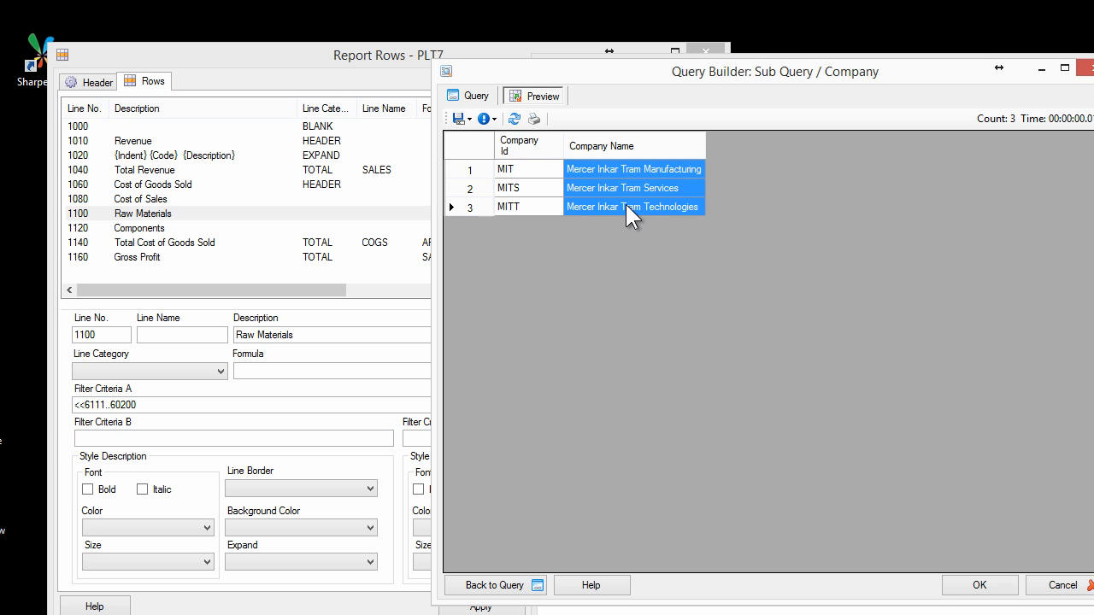
pyautogui.click(536, 167)
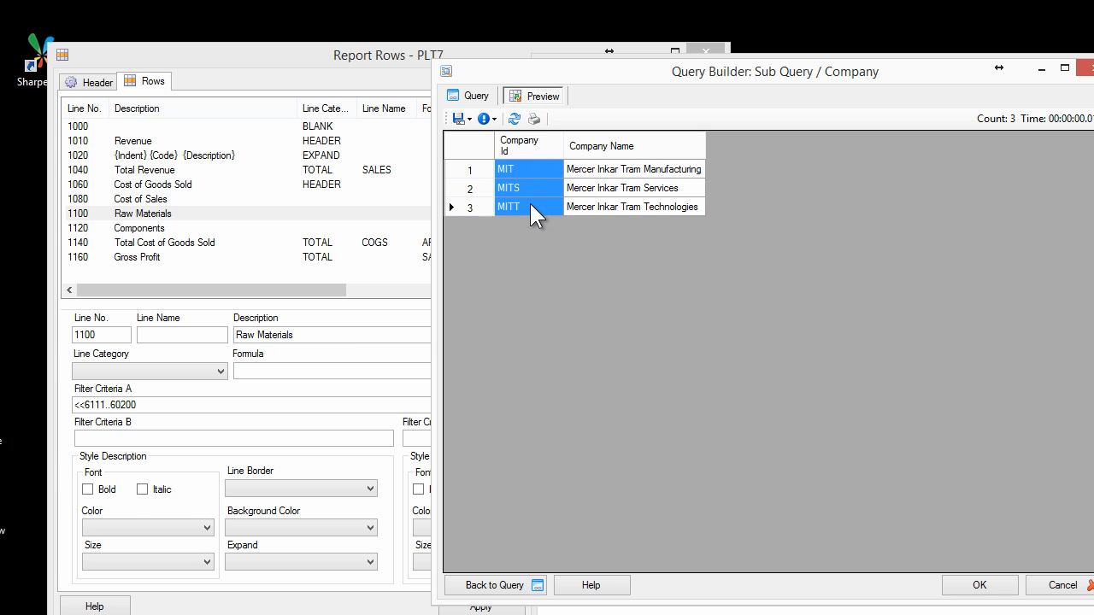
pyautogui.moveTo(517, 167); pyautogui.dragTo(517, 201)
pyautogui.click(475, 97)
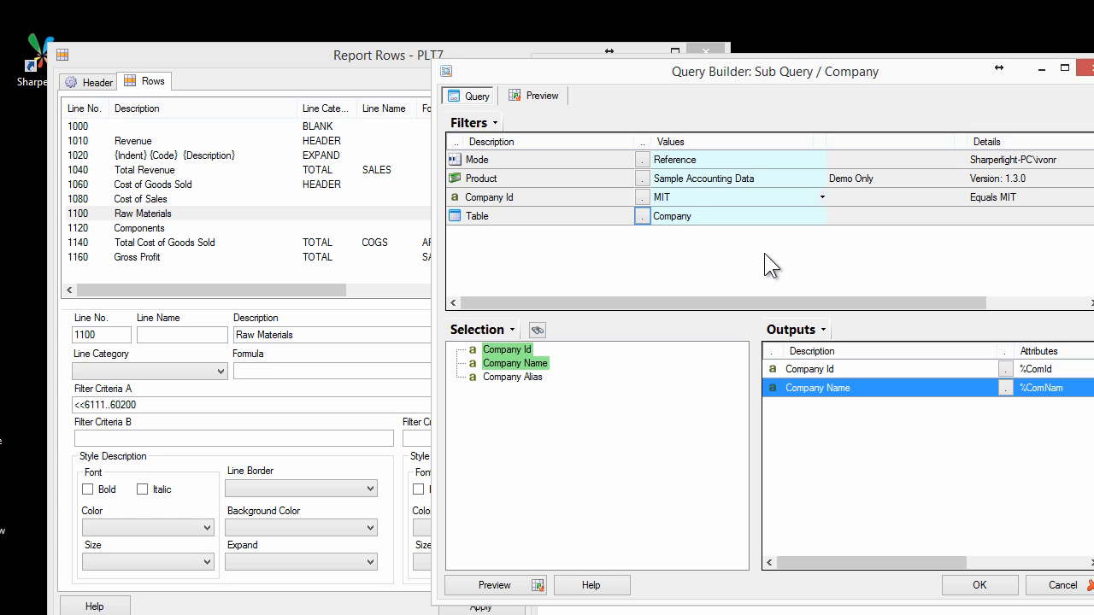
# - Accept the sub query, set it to be used for Lookup but also restrict values, and save the filter and query changes
pyautogui.click(998, 590)
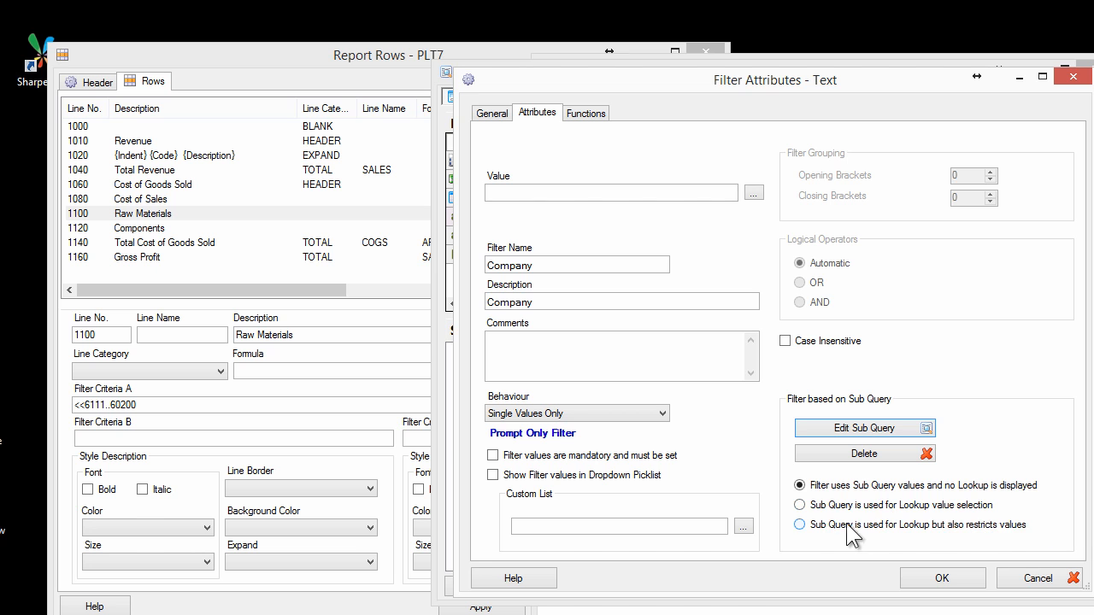
pyautogui.click(811, 525)
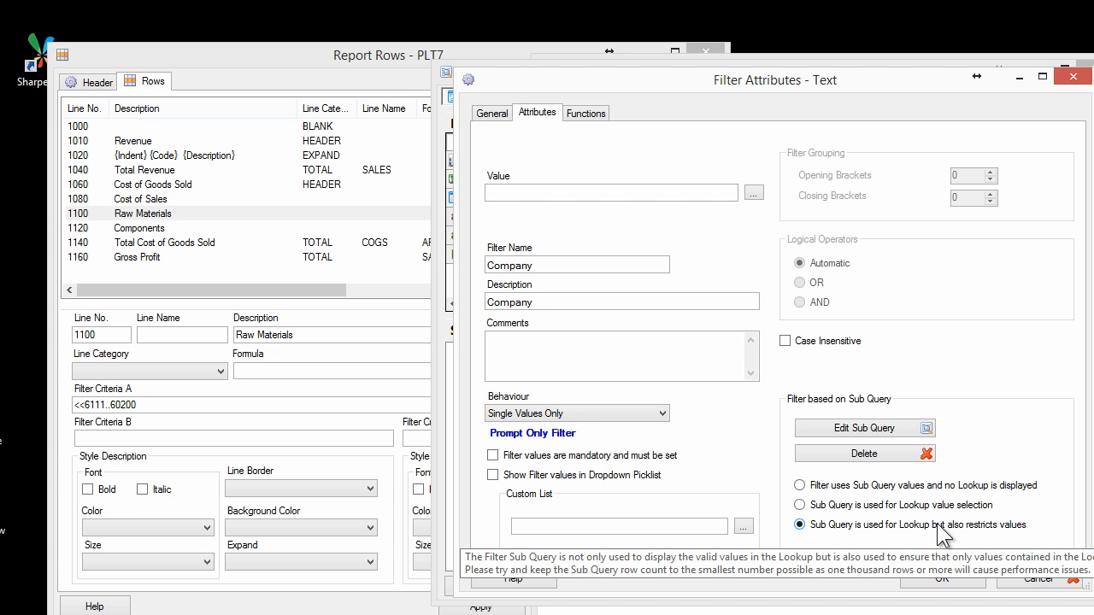
pyautogui.click(960, 589)
pyautogui.click(974, 588)
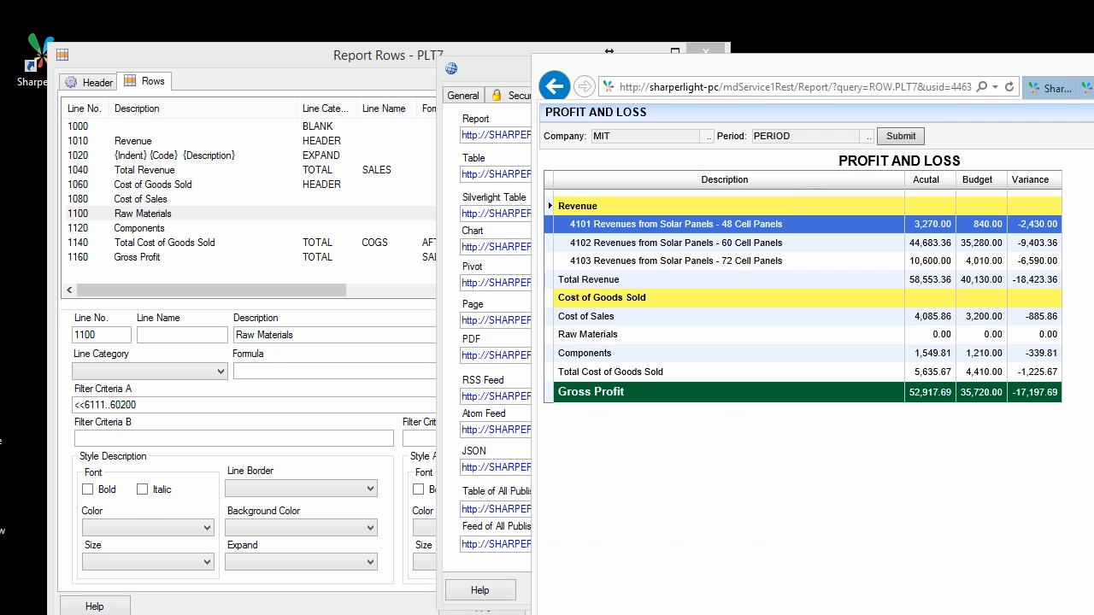
# - Reload the Profit and Loss web report and open the Company filter's lookup list
pyautogui.click(1007, 85)
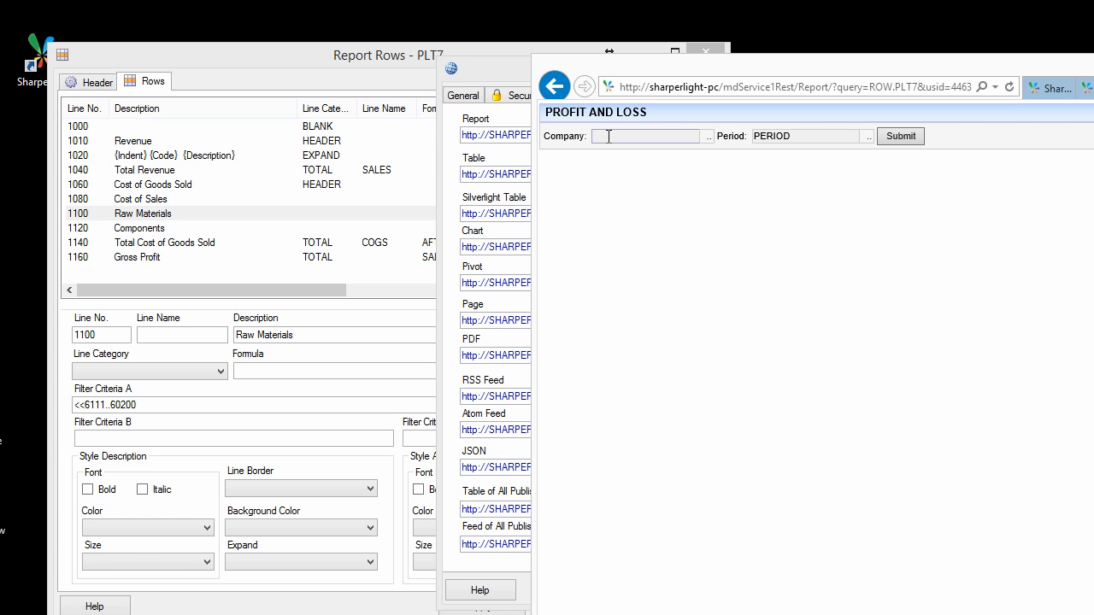
pyautogui.click(707, 135)
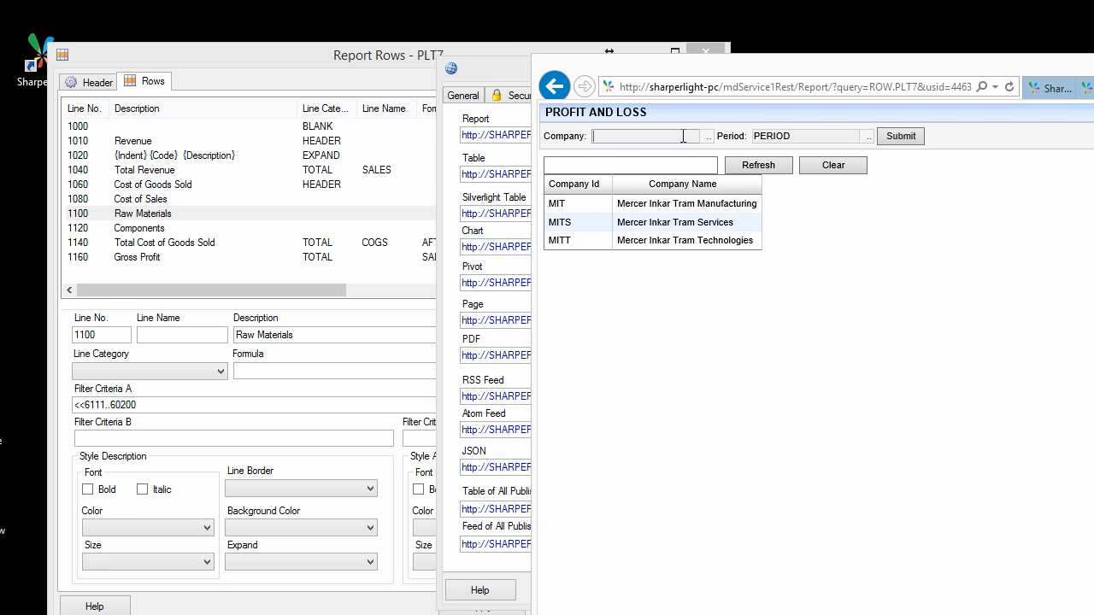
# - Enable Show Filter values in Dropdown Picklist for the query's Company filter and set its value to MIT
pyautogui.click(448, 179)
pyautogui.click(580, 588)
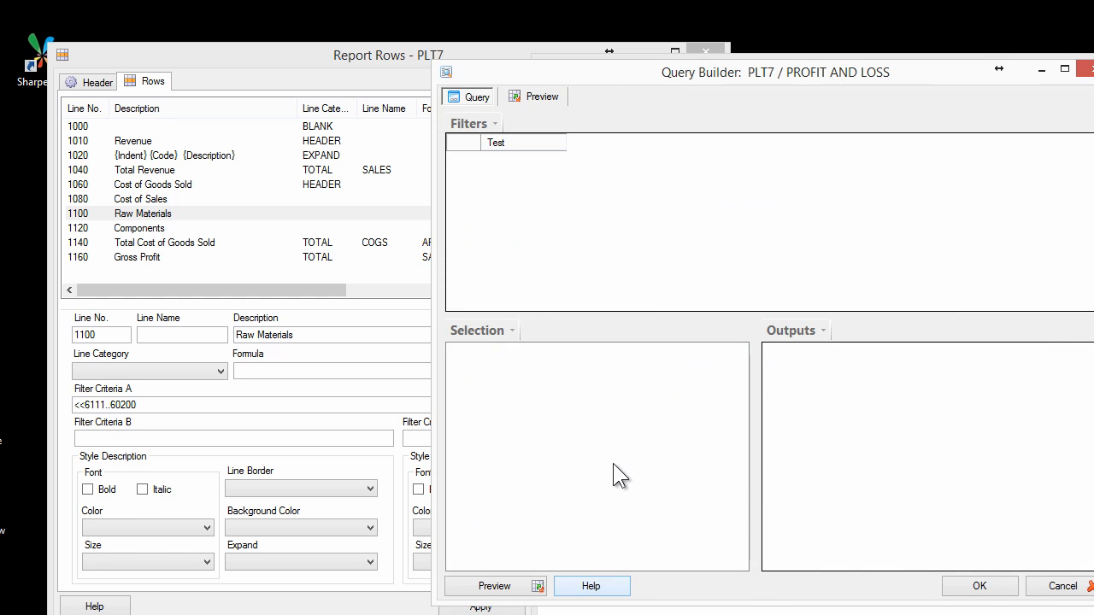
pyautogui.click(554, 230)
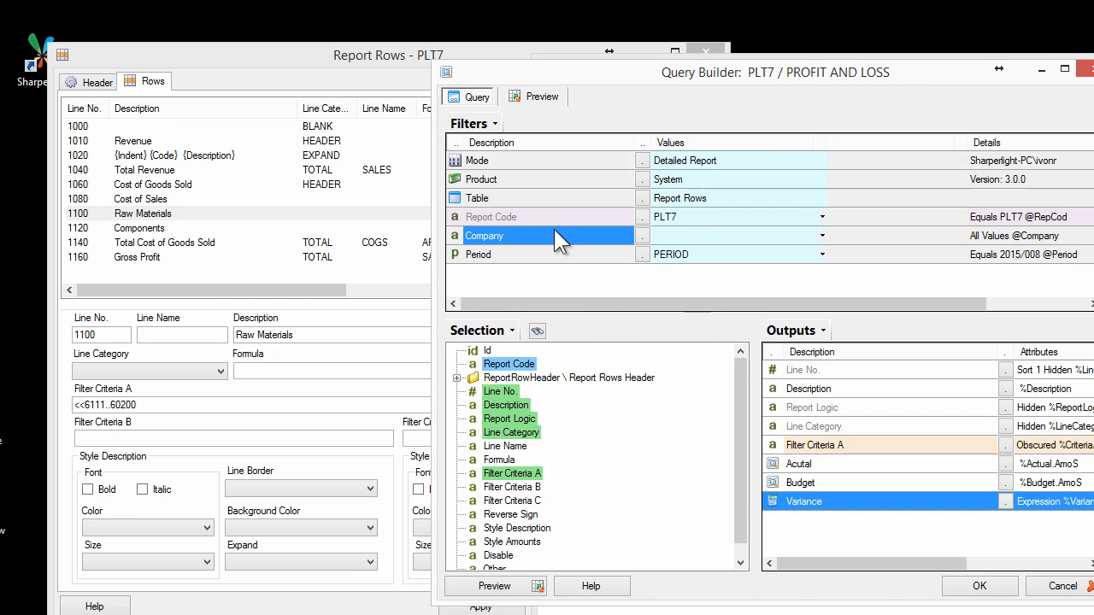
pyautogui.rightClick(553, 231)
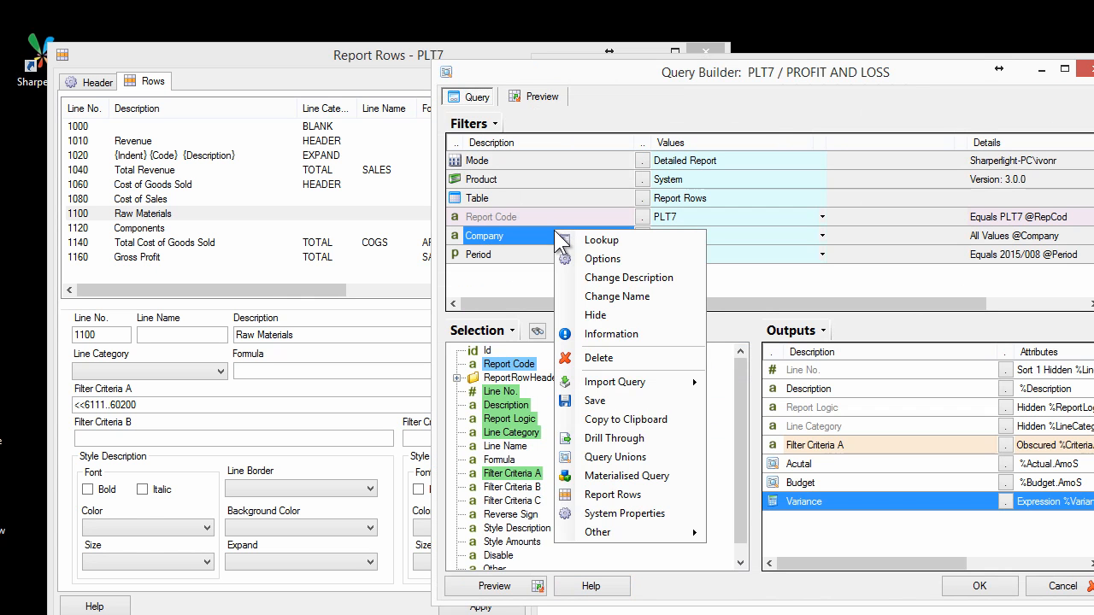
pyautogui.click(614, 333)
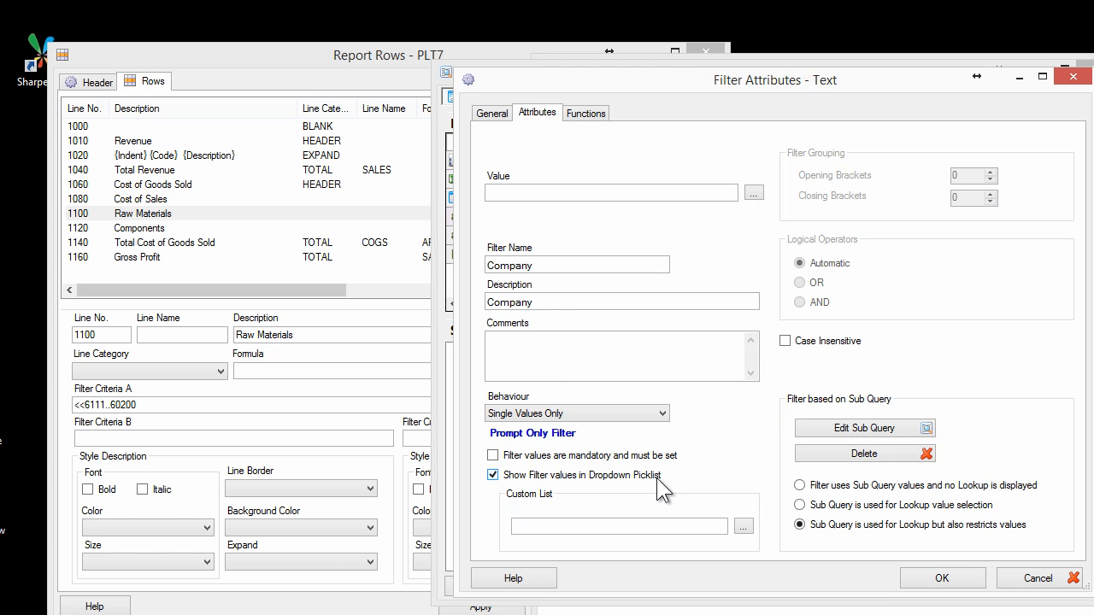
pyautogui.click(502, 192)
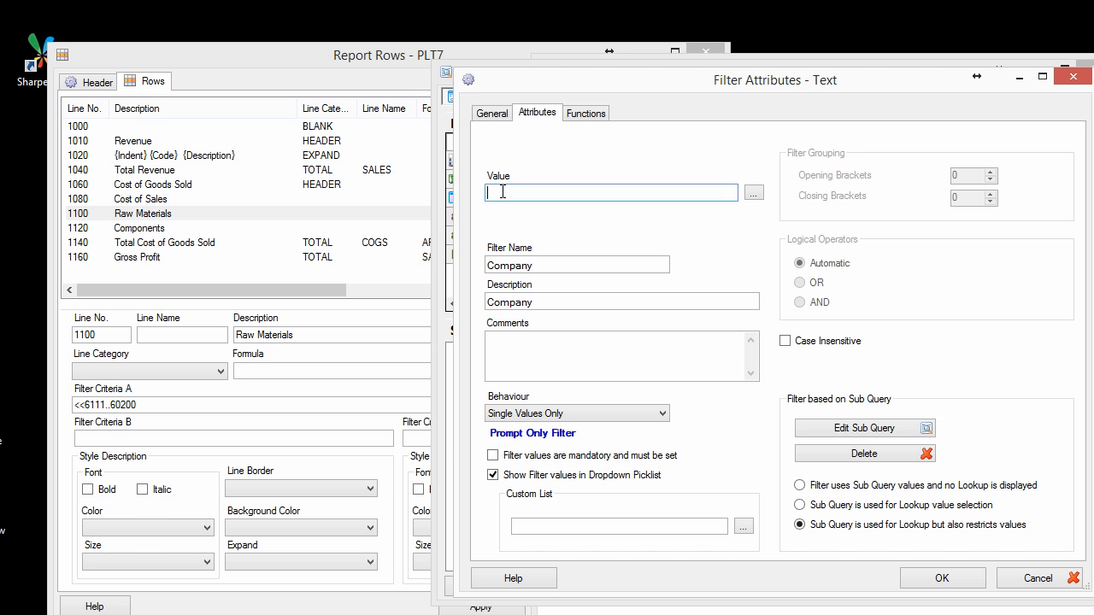
pyautogui.write('MIT')
pyautogui.click(942, 577)
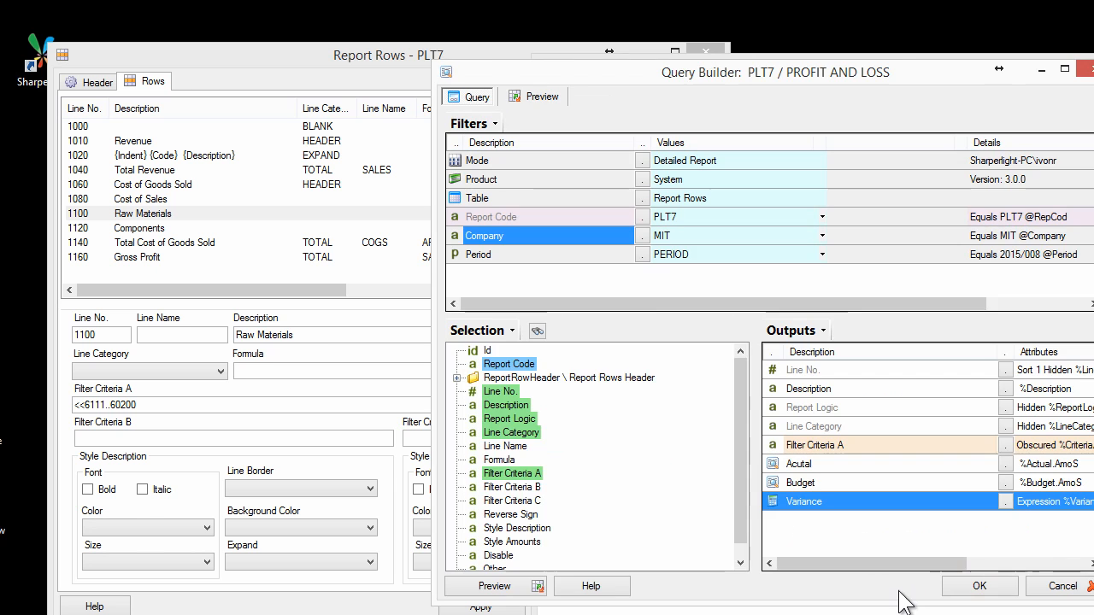
# - Accept the query edits, apply them to the published query, and switch back to the web report in the browser
pyautogui.click(962, 591)
pyautogui.click(876, 589)
pyautogui.click(1093, 534)
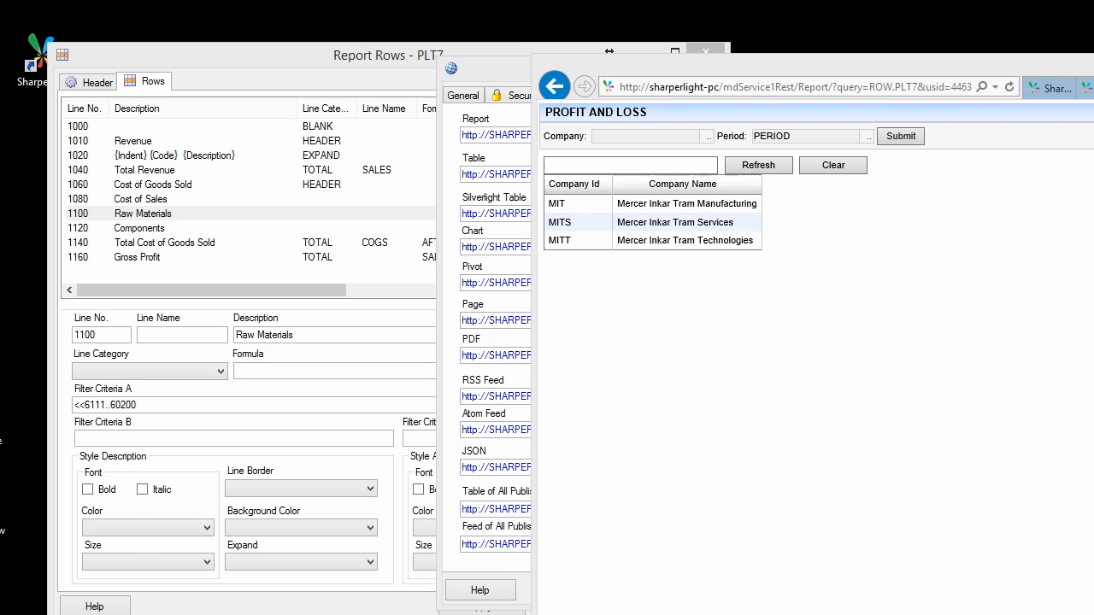
# - Load the Company filter's dropdown in the Profit and Loss web report and submit the report for company MIT
pyautogui.click(889, 140)
pyautogui.click(707, 139)
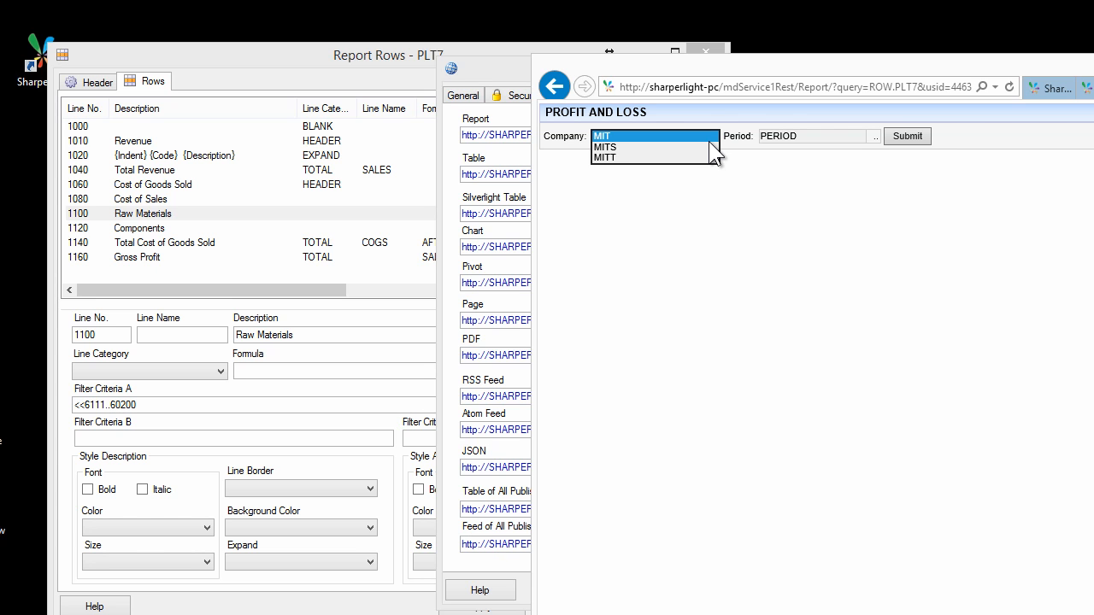
pyautogui.click(915, 138)
# - Examine the Revenue and Cost of Sales rows of the Profit and Loss report, moving the browser window so all columns show
pyautogui.click(752, 243)
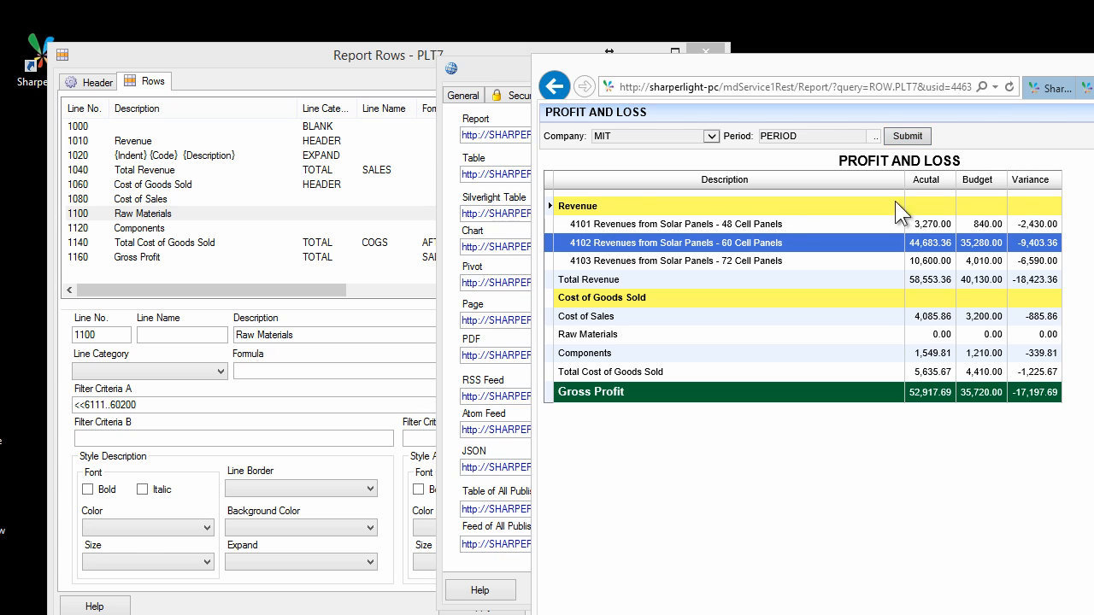
pyautogui.moveTo(1008, 60); pyautogui.dragTo(884, 57)
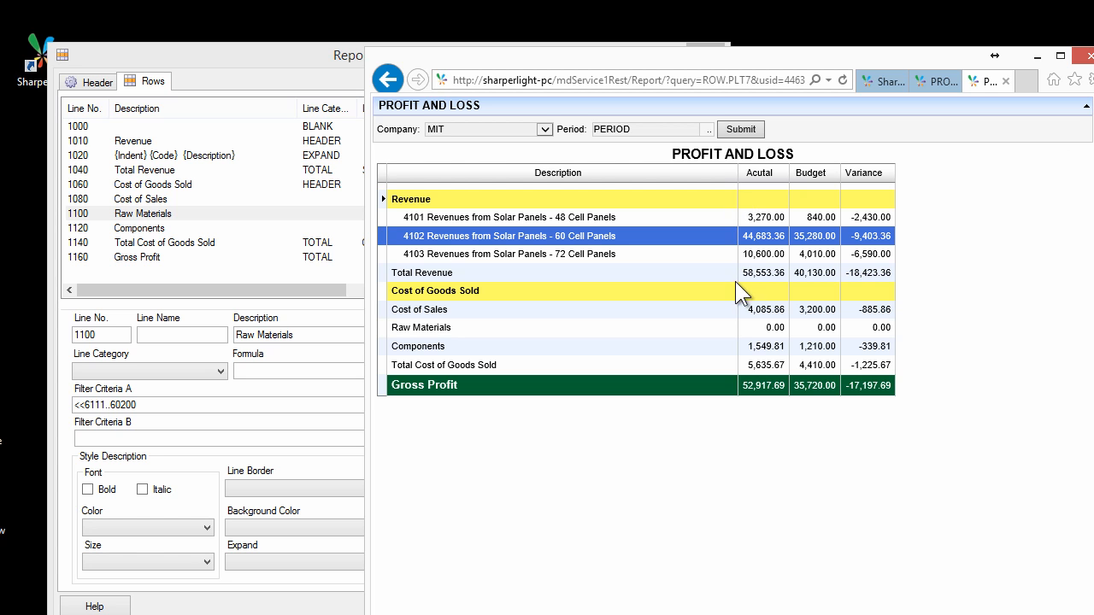
pyautogui.click(737, 216)
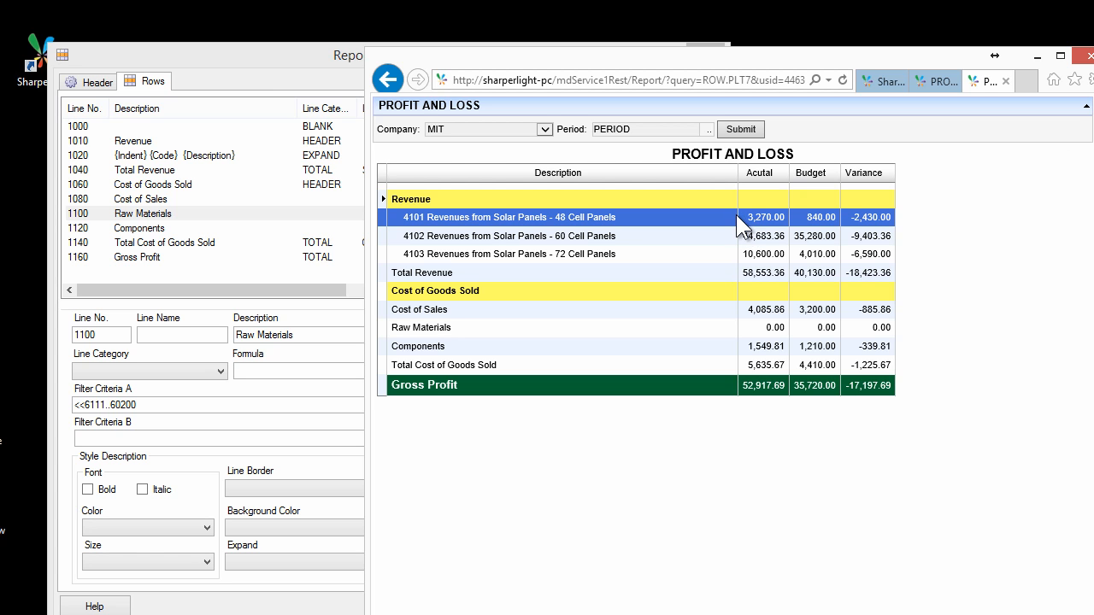
pyautogui.click(746, 236)
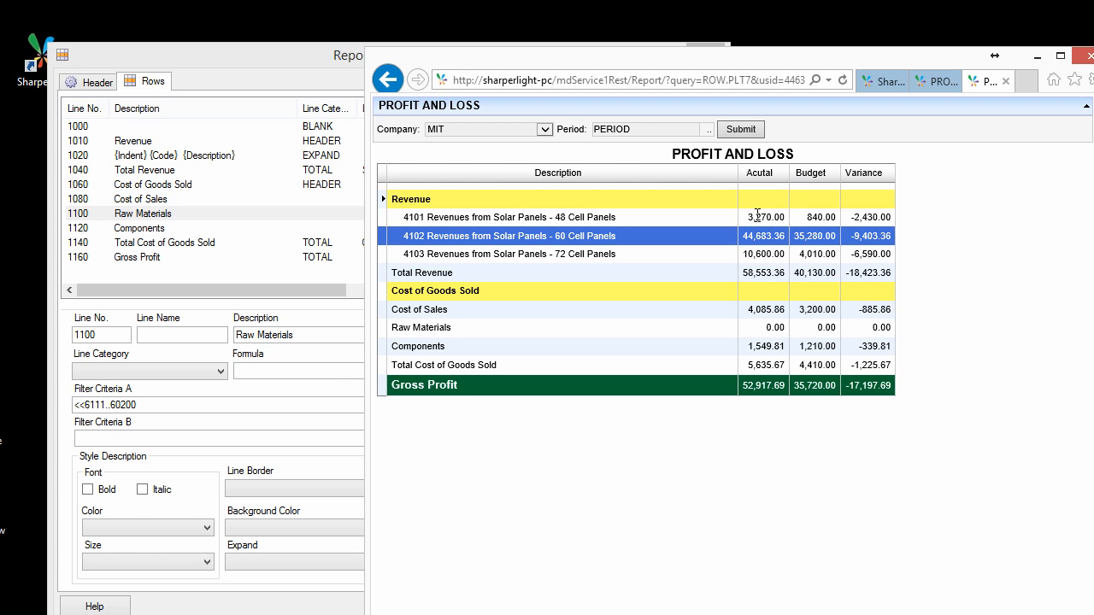
pyautogui.click(761, 217)
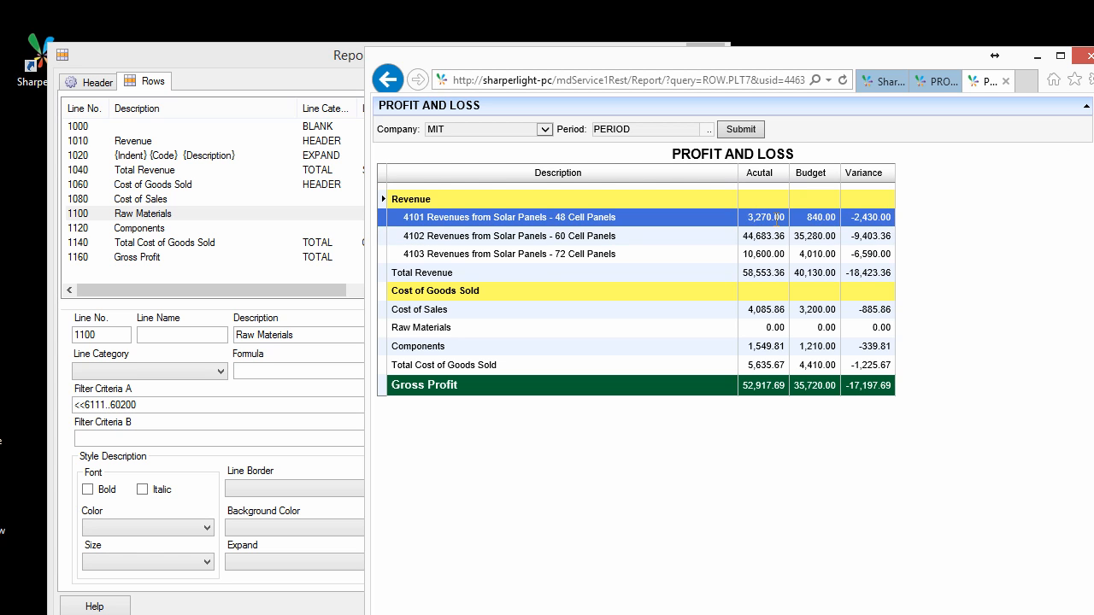
pyautogui.click(455, 314)
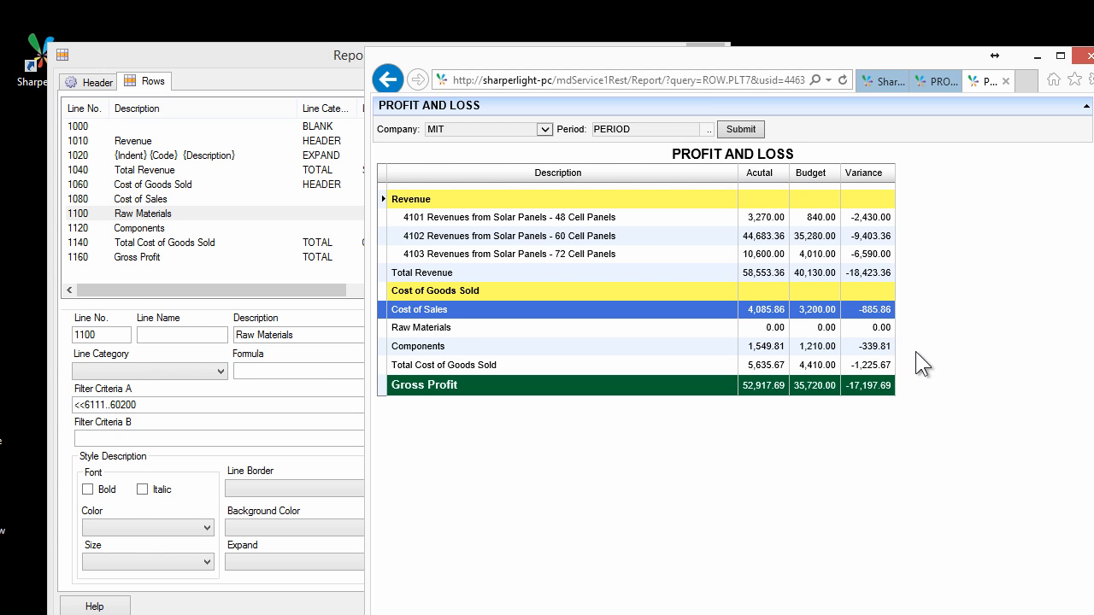
# - Switch to the PL280TR report, drill down on the Cost of Sales month actual, and examine the transaction total
pyautogui.click(930, 84)
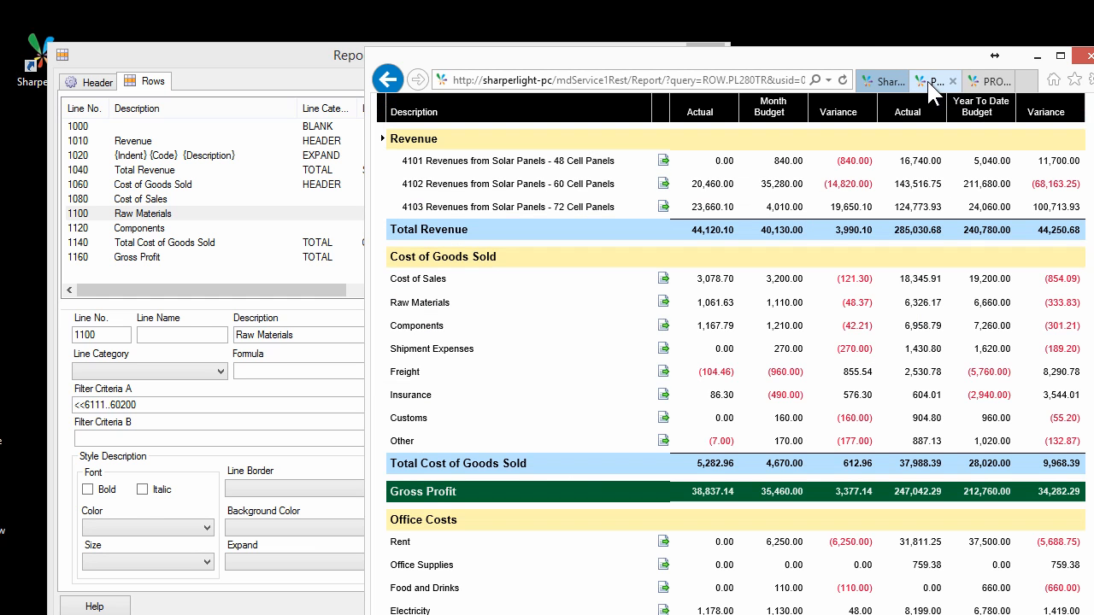
pyautogui.click(663, 279)
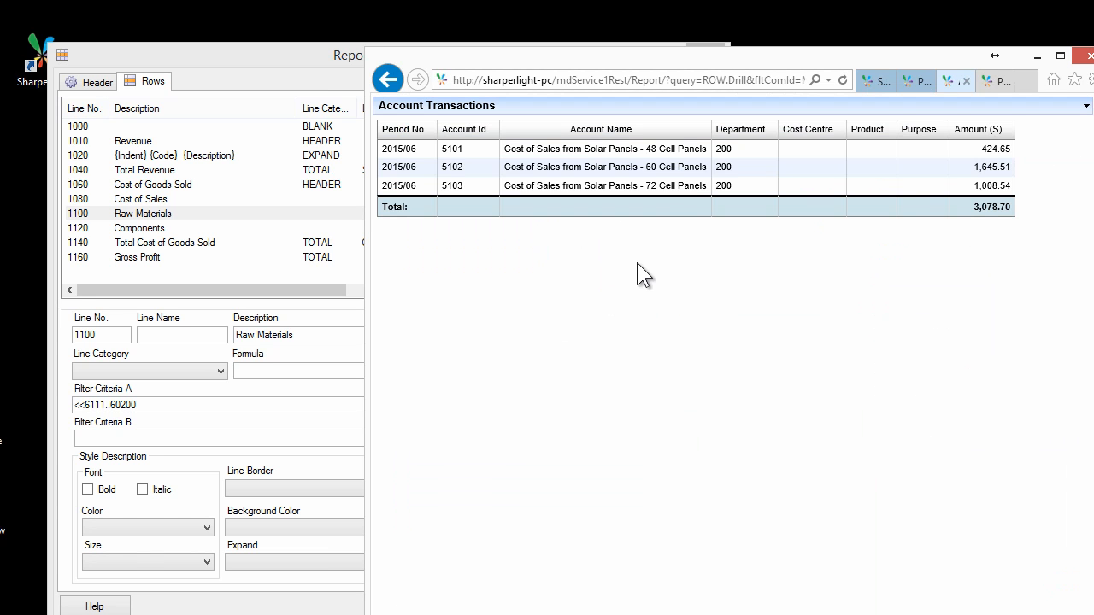
pyautogui.click(657, 167)
pyautogui.moveTo(972, 209); pyautogui.dragTo(1012, 208)
pyautogui.click(1011, 209)
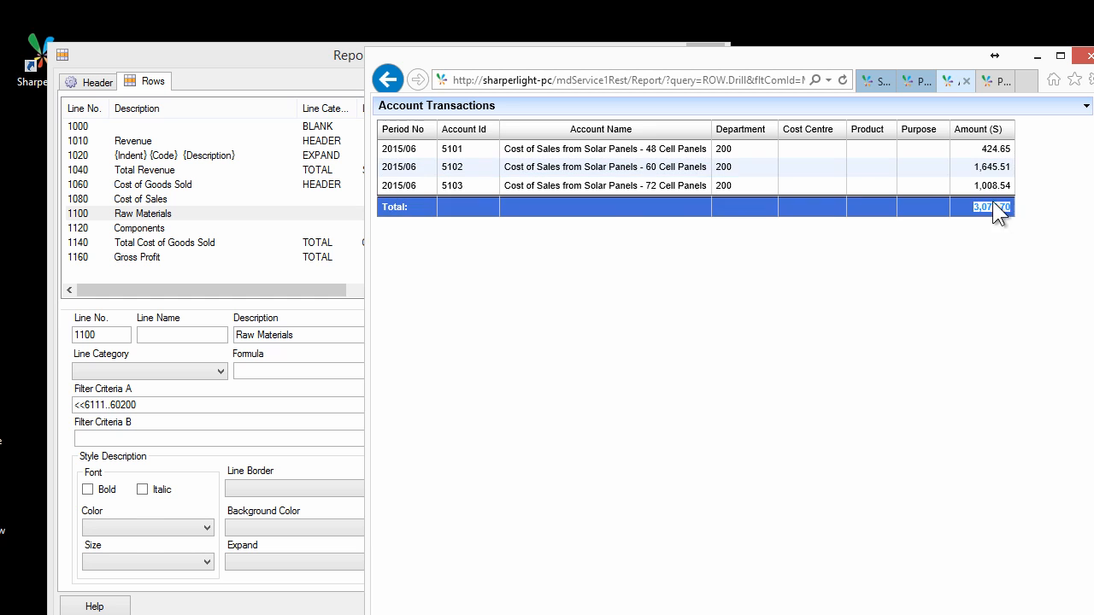
# - Expand the Account Transactions report's filters, review Company Id, Account Id and Period No, and close the drill report
pyautogui.click(872, 165)
pyautogui.click(948, 109)
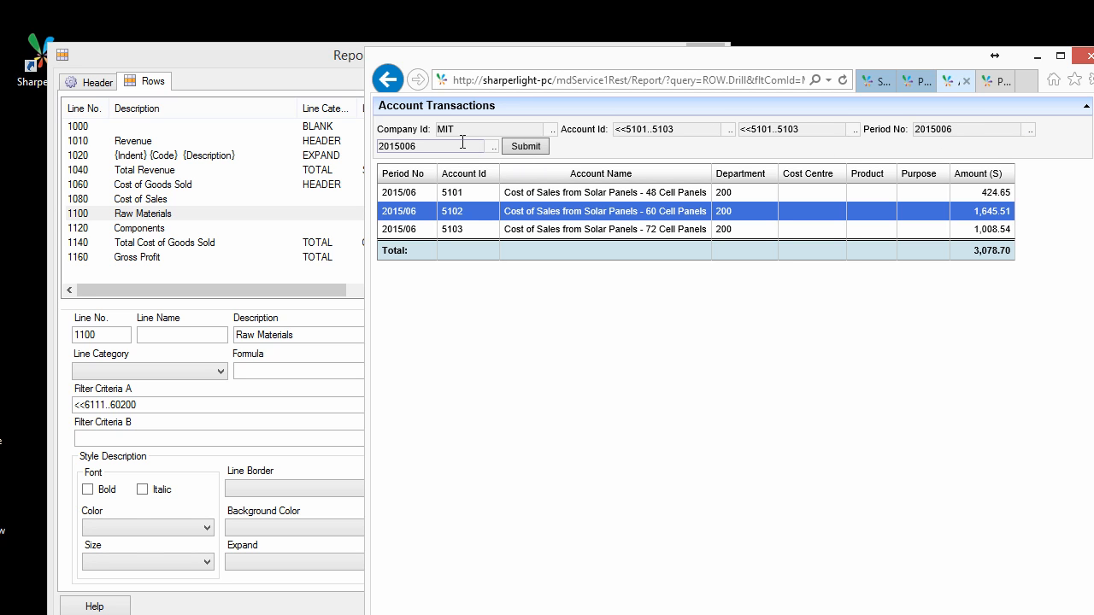
pyautogui.click(660, 128)
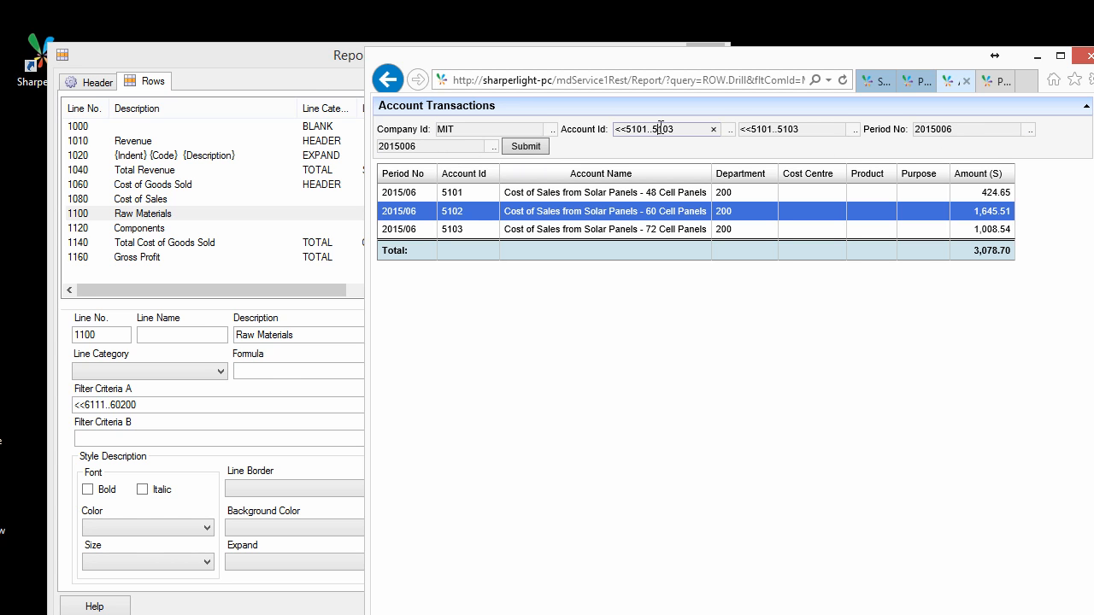
pyautogui.click(955, 128)
pyautogui.click(983, 252)
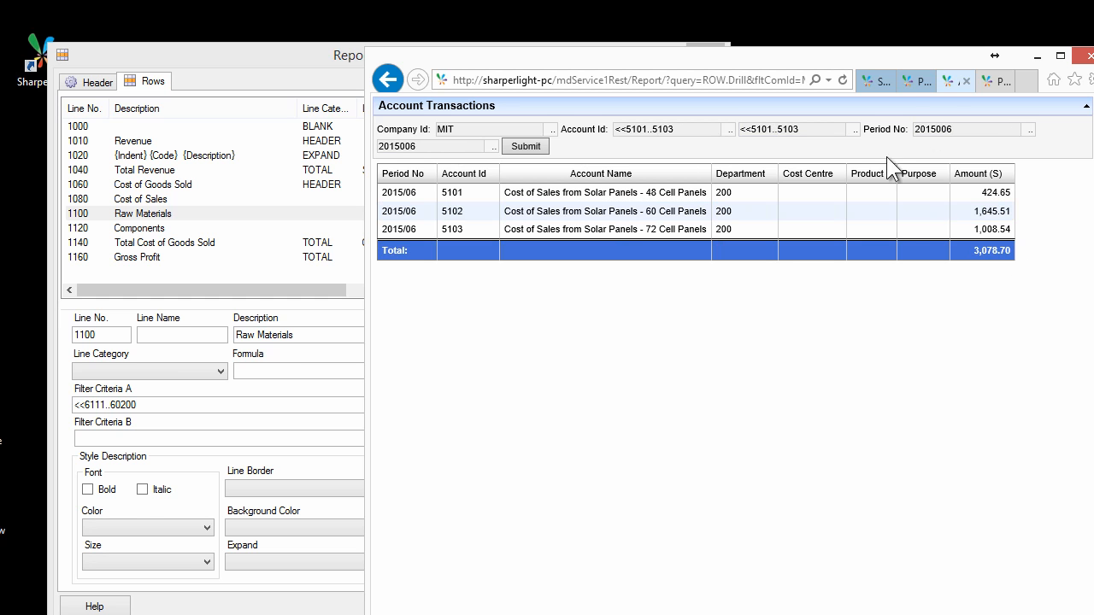
pyautogui.hotkey('ctrl', 'w')
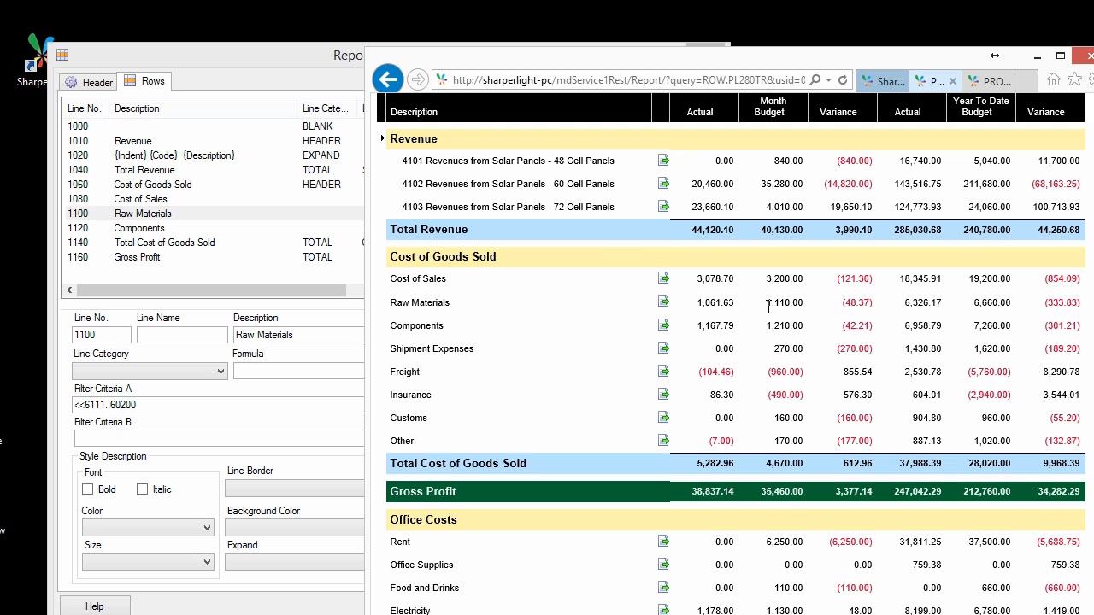
# - Switch from the browser to the ROW.PLT7 published query and accept it, returning to the Publisher list
pyautogui.rightClick(598, 296)
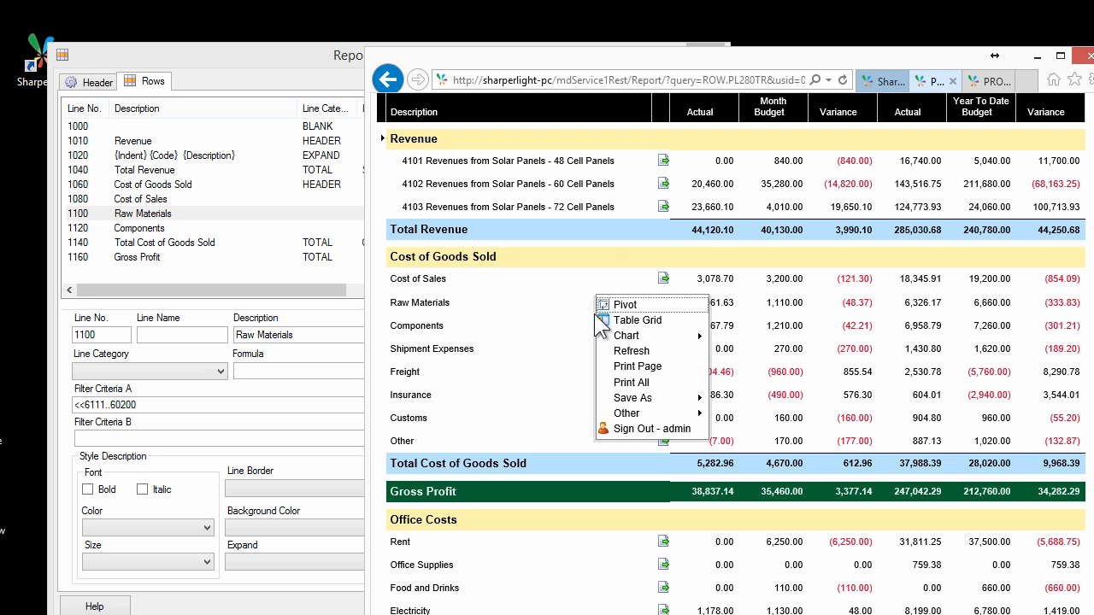
pyautogui.click(539, 307)
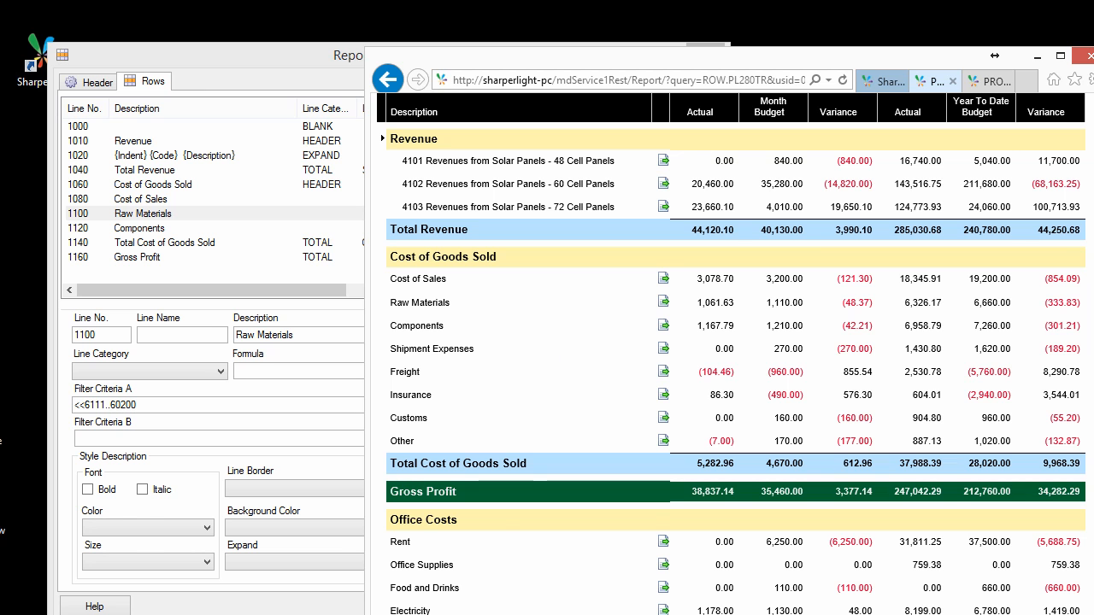
pyautogui.click(408, 547)
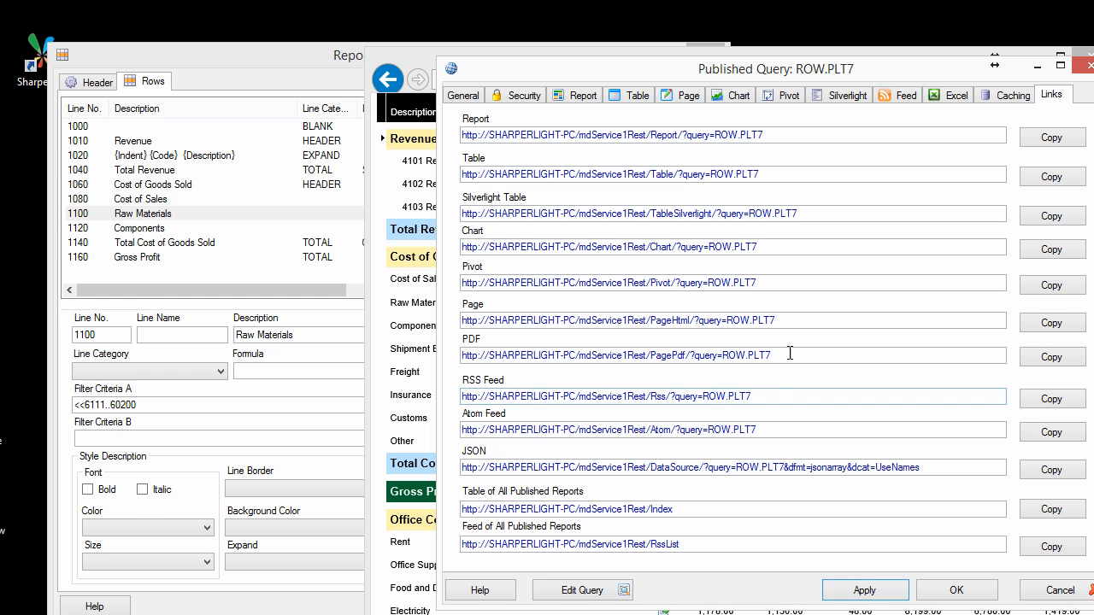
pyautogui.click(978, 596)
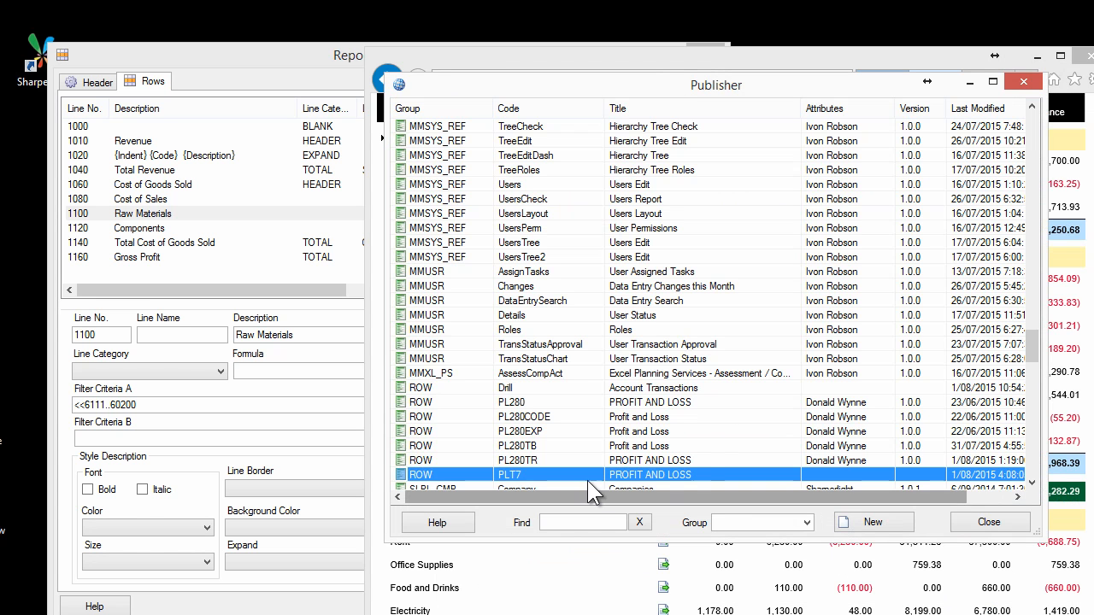
# - Search the Publisher for "drill", open the ROW Drill published query, and open its query for editing
pyautogui.click(559, 523)
pyautogui.write('drill')
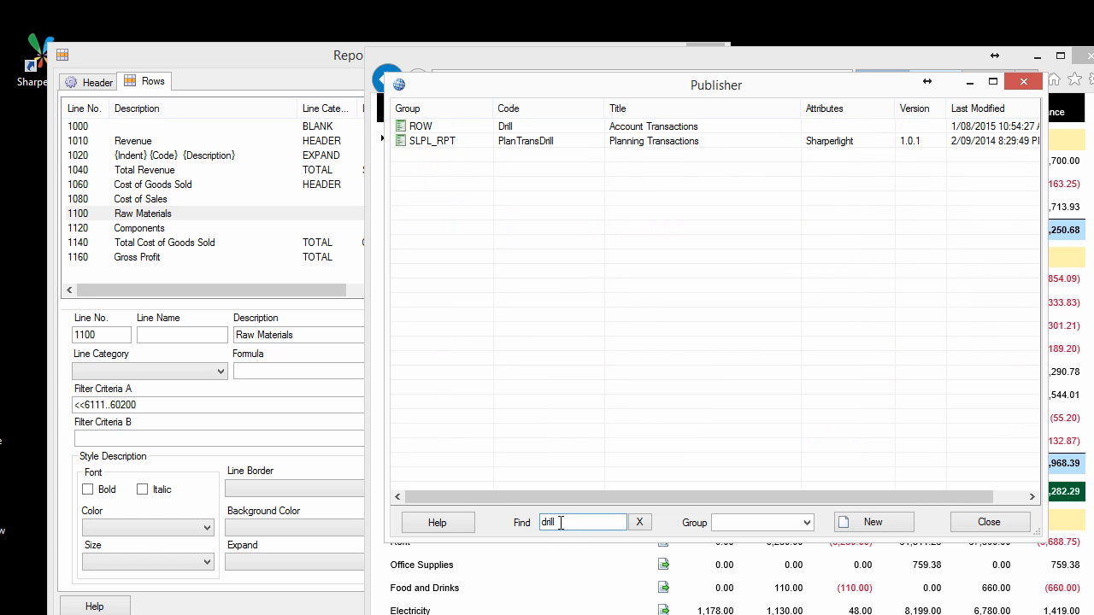
pyautogui.click(414, 128)
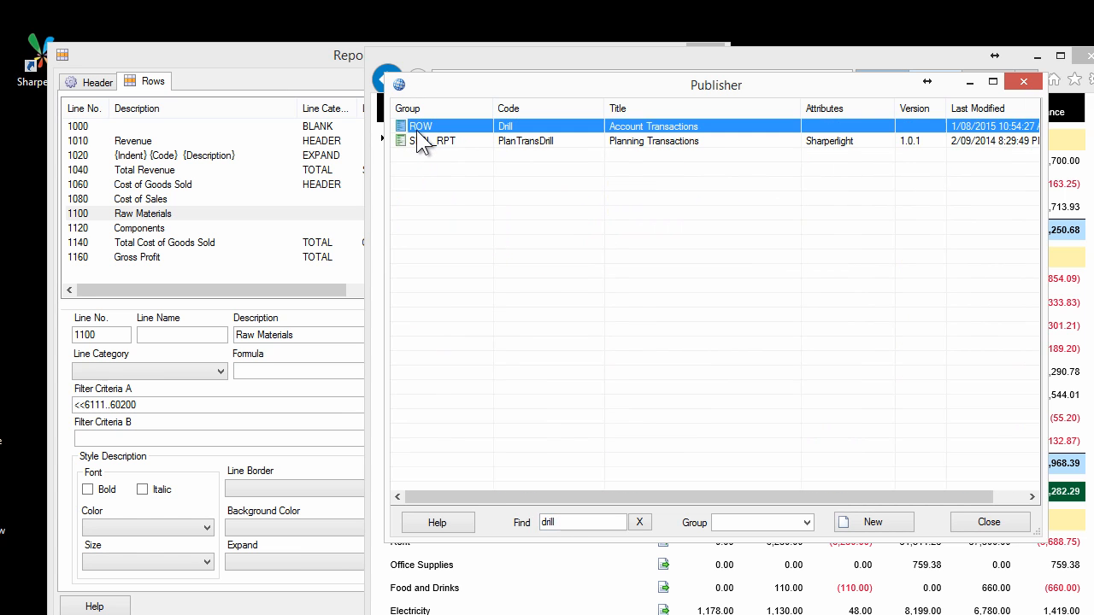
pyautogui.doubleClick(507, 131)
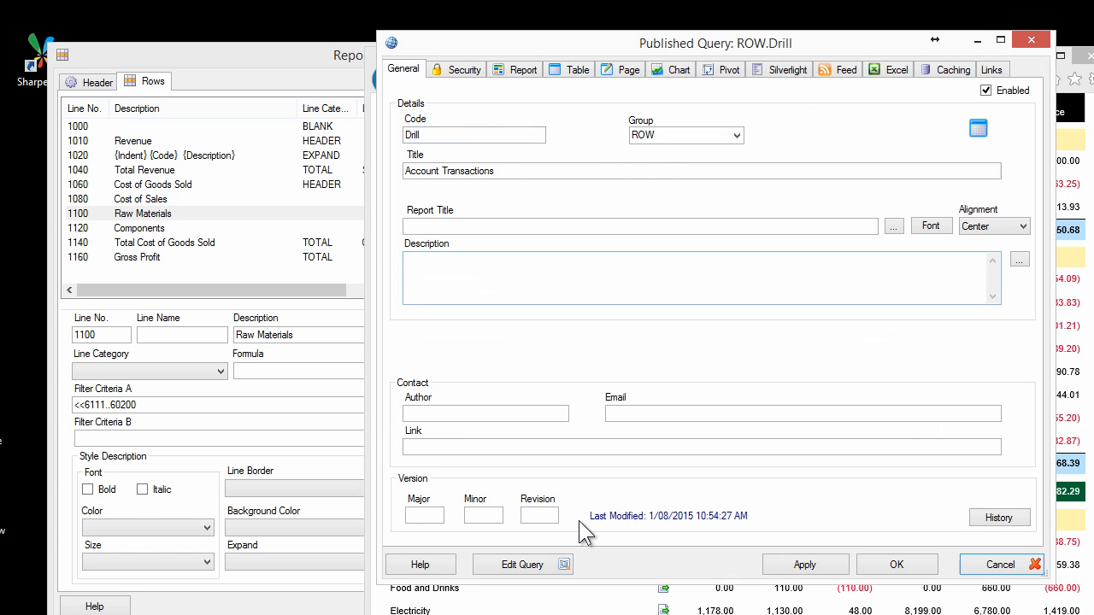
pyautogui.click(525, 565)
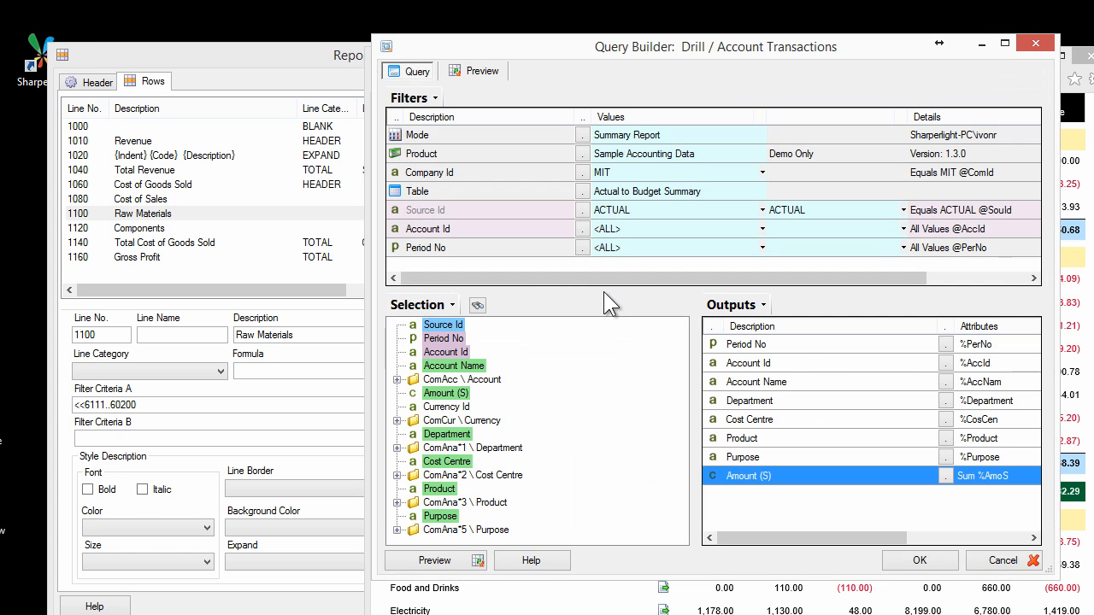
# - Examine the Drill query's table, its Source Id filter, and the Company Id, Account Id and Period No filters
pyautogui.click(650, 192)
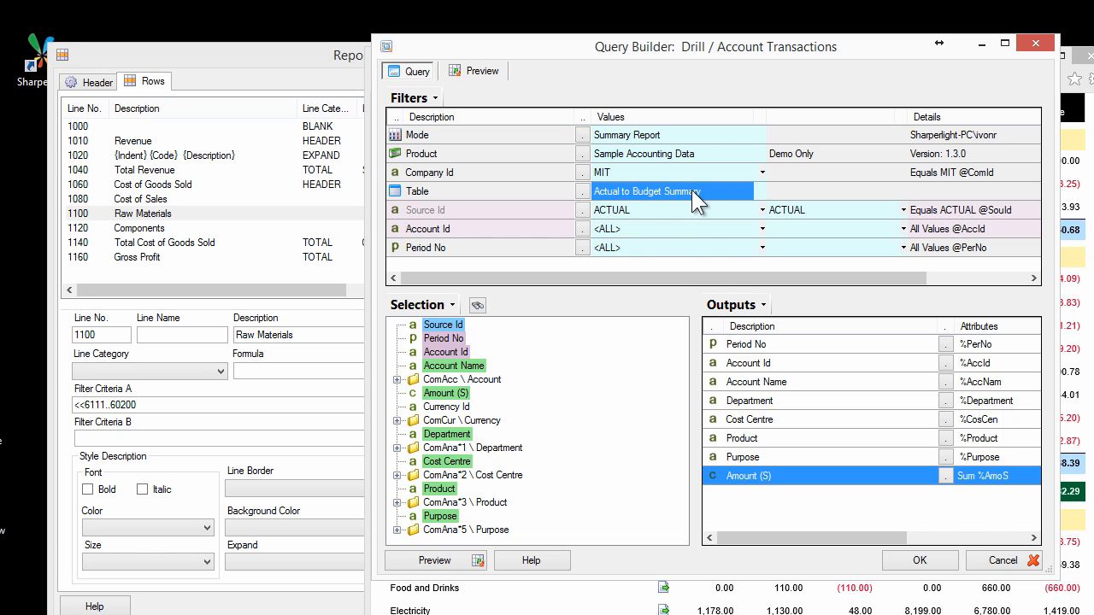
pyautogui.click(614, 206)
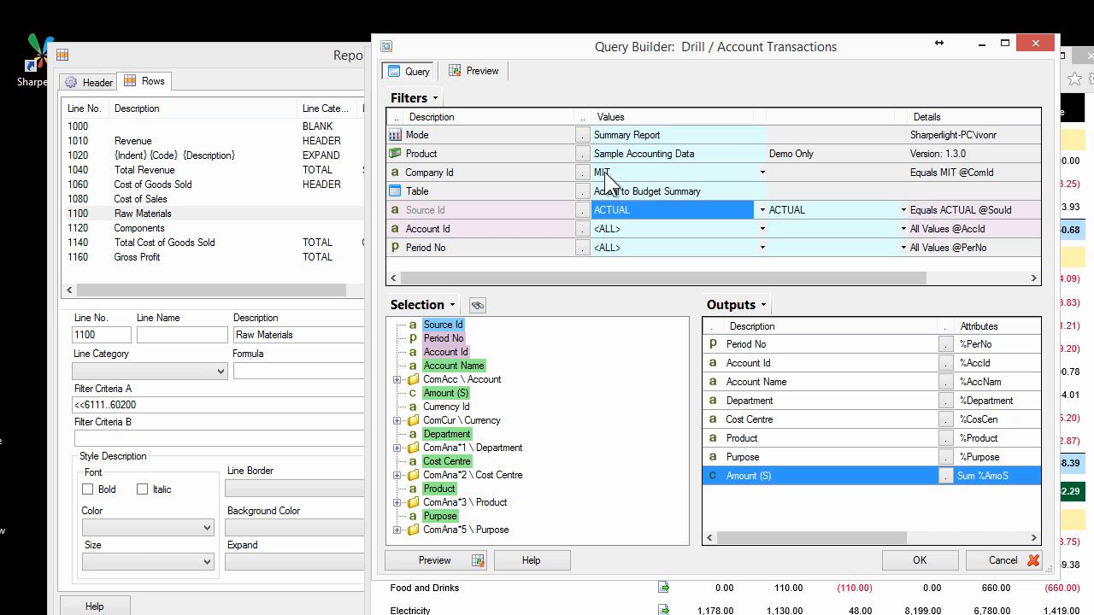
pyautogui.click(463, 174)
pyautogui.click(444, 227)
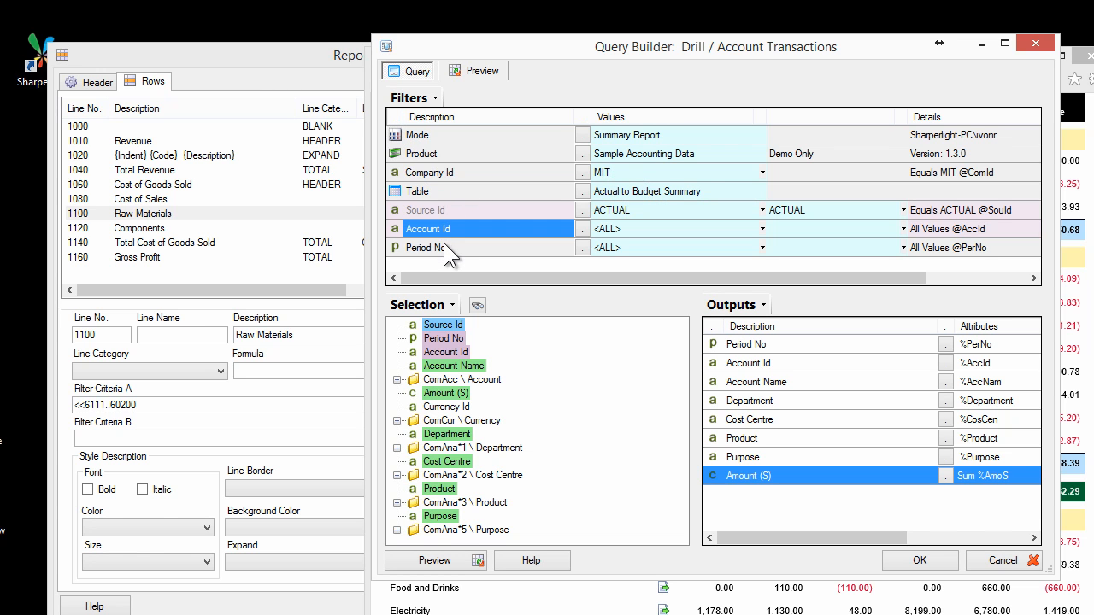
pyautogui.click(443, 243)
pyautogui.click(478, 172)
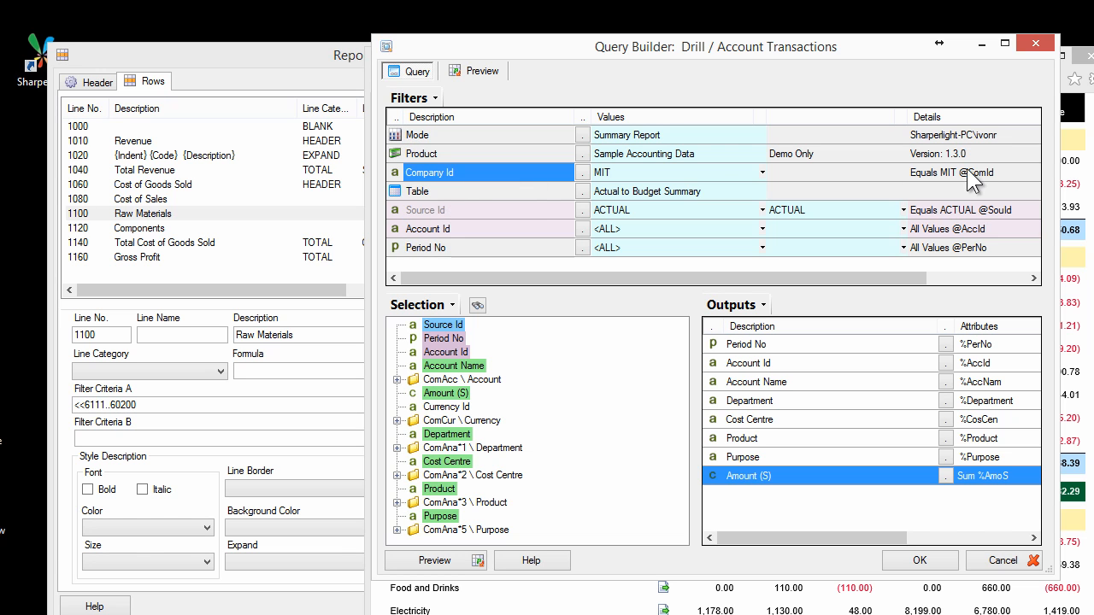
pyautogui.click(448, 229)
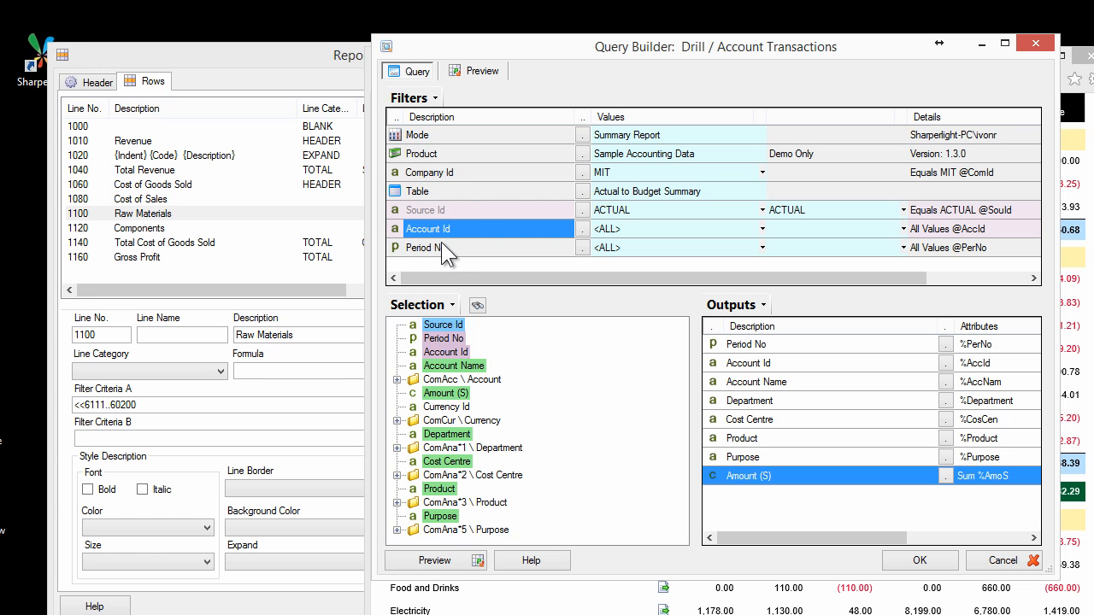
pyautogui.click(445, 248)
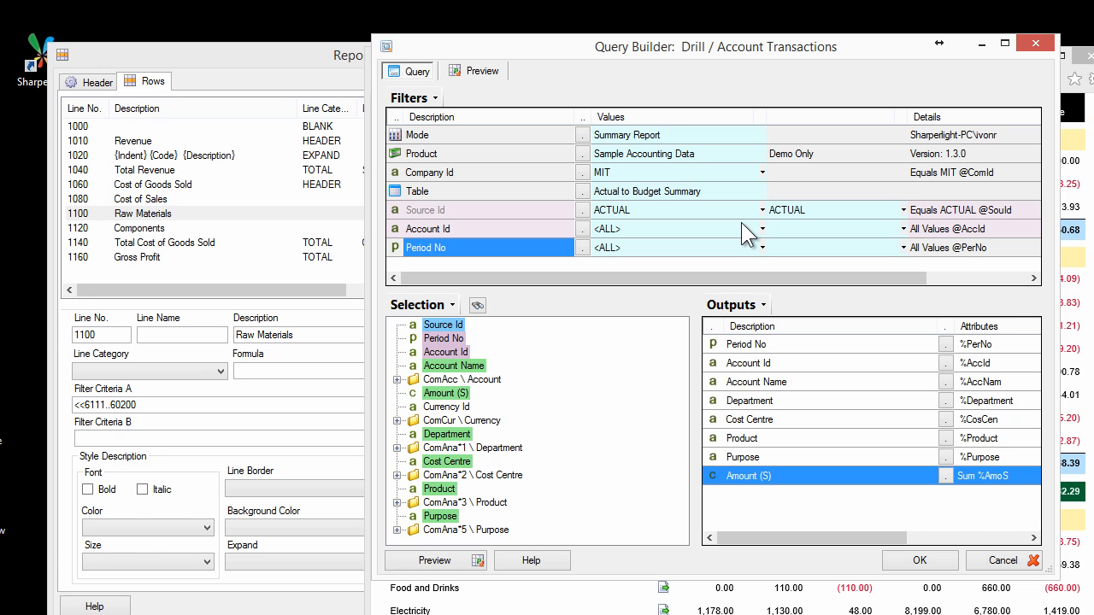
# - Examine the parameter codes of the Company Id, Account Id and Period No filters in their details
pyautogui.click(449, 171)
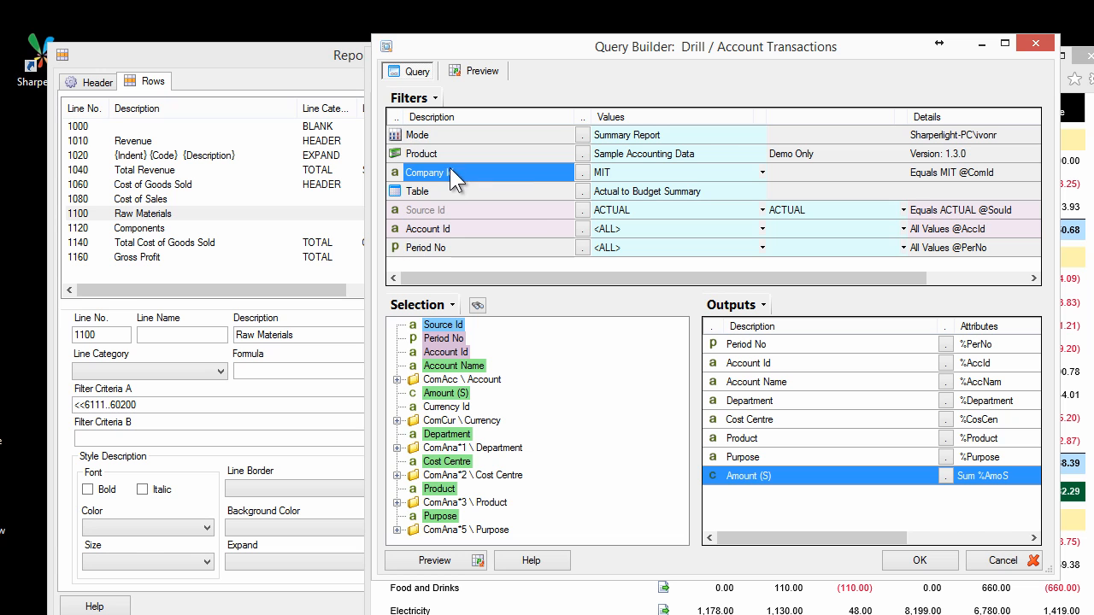
pyautogui.click(980, 175)
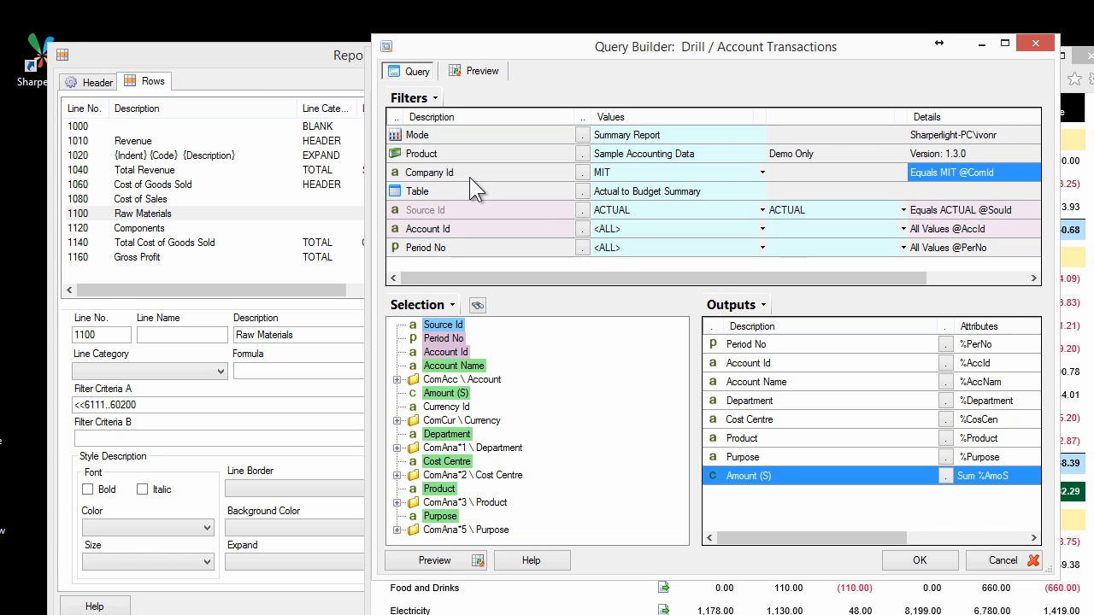
pyautogui.click(989, 231)
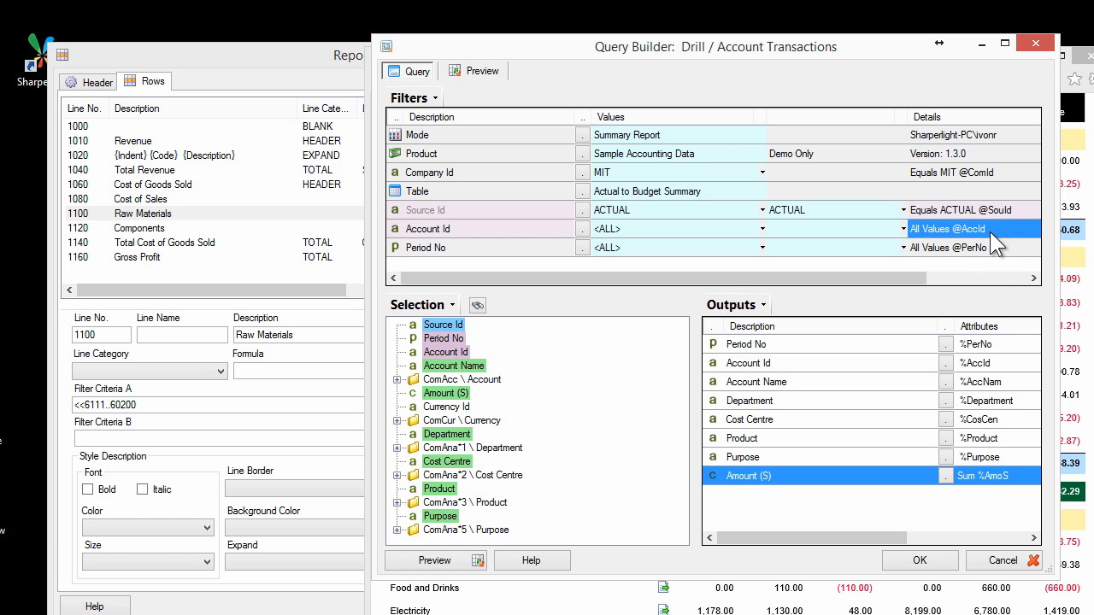
pyautogui.click(978, 250)
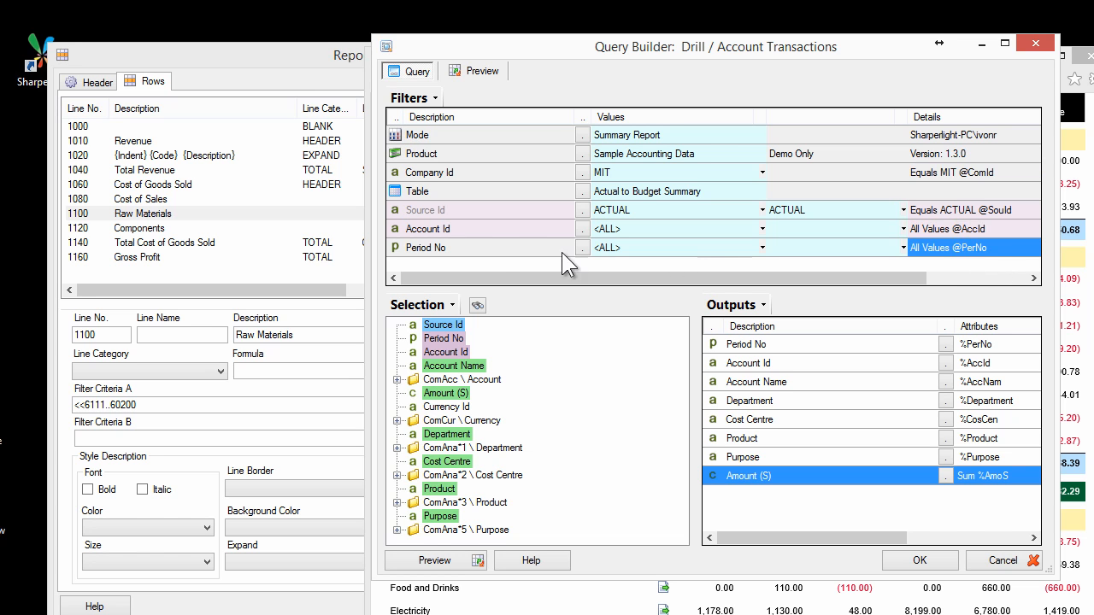
pyautogui.click(493, 250)
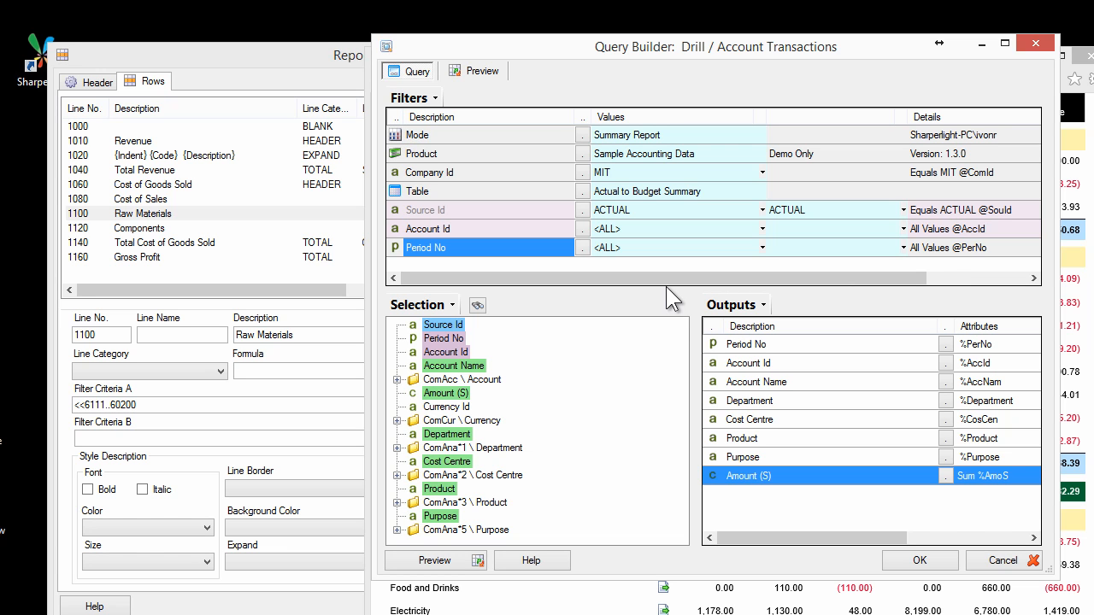
# - Review the Drill query's output fields from Account Id to Purpose and preview the query's data
pyautogui.click(757, 366)
pyautogui.click(765, 403)
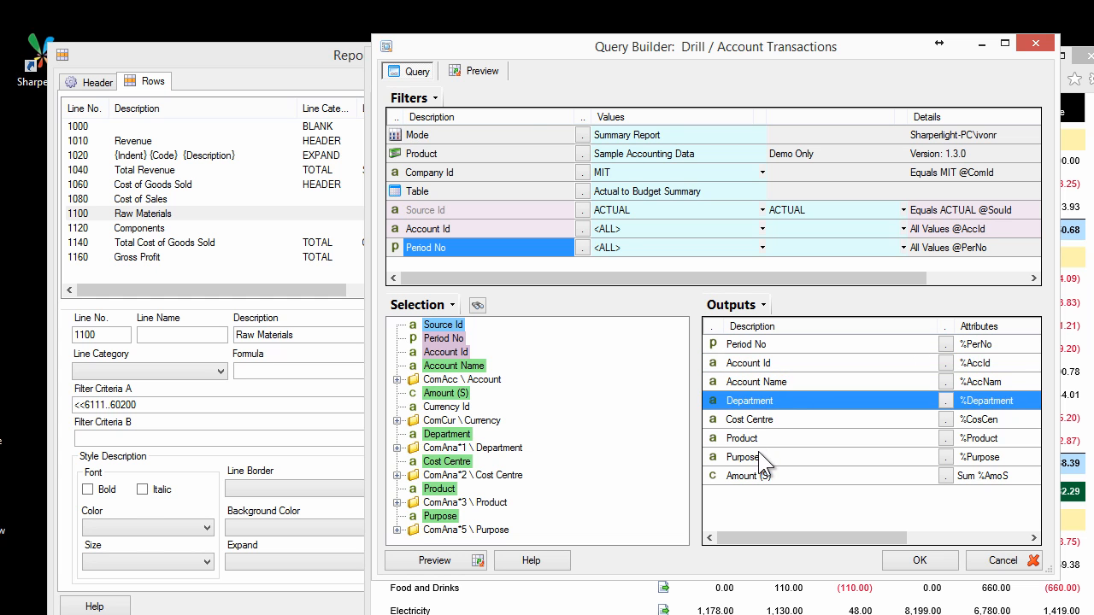
pyautogui.click(761, 457)
pyautogui.click(480, 69)
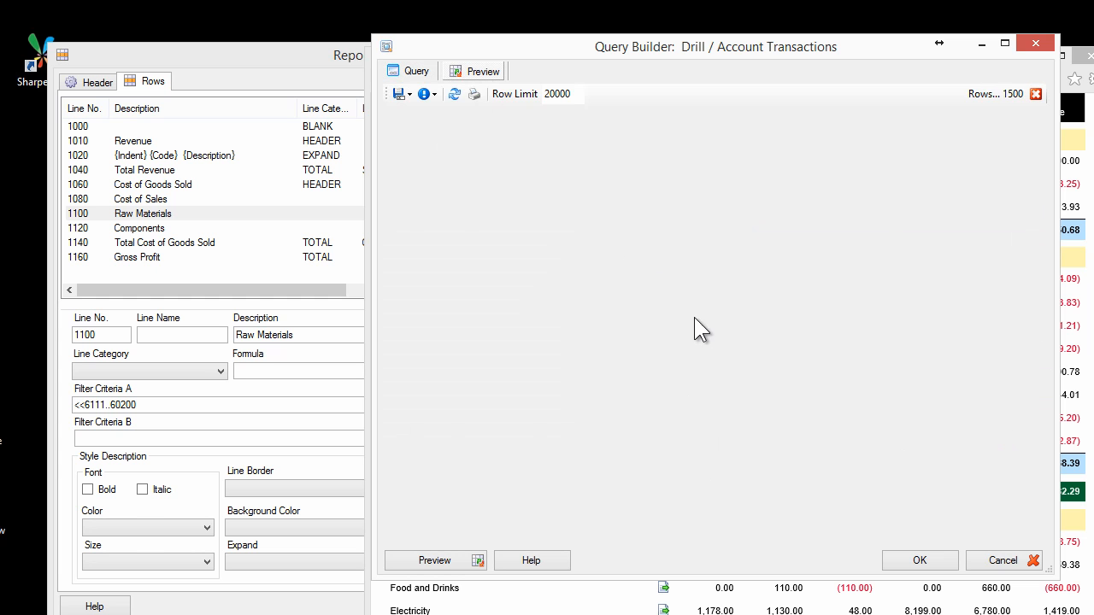
# - Review the Drill query's previewed data, its code and its report settings, and close it without saving
pyautogui.click(724, 244)
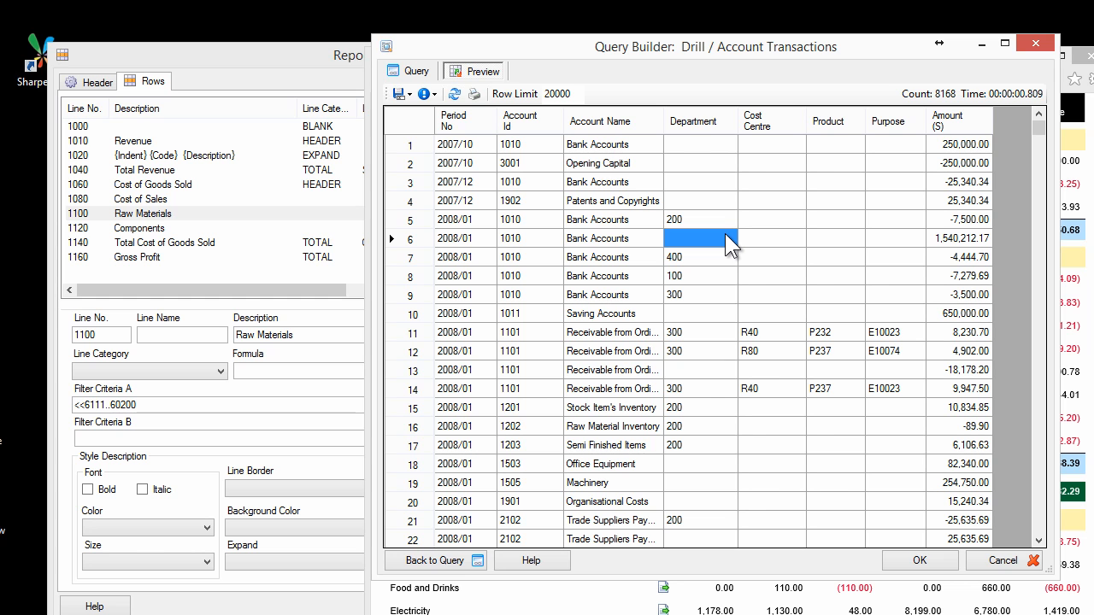
pyautogui.click(413, 71)
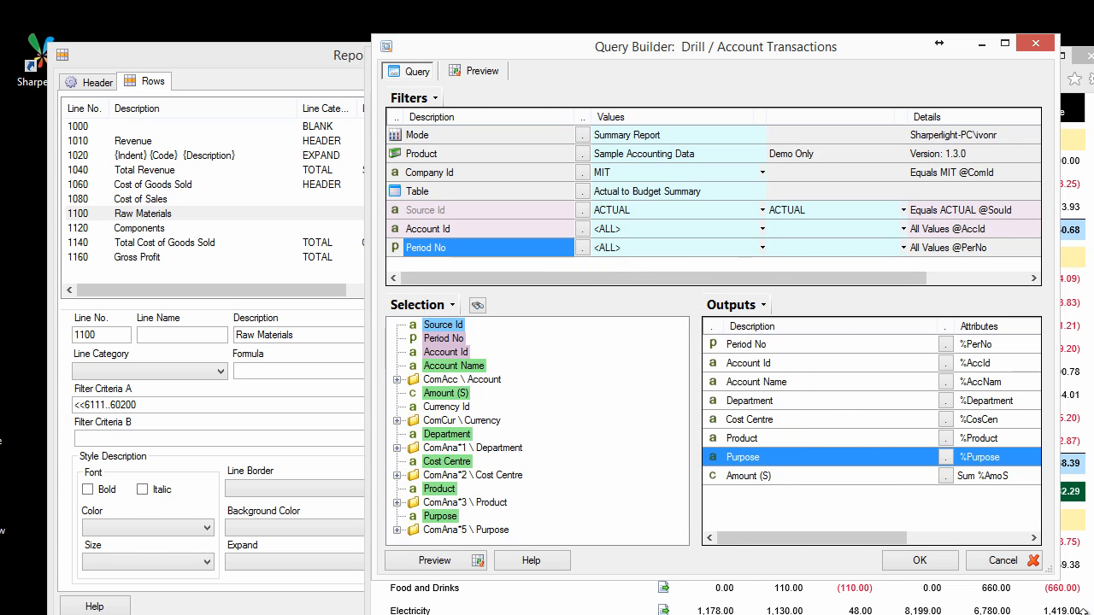
pyautogui.click(1002, 561)
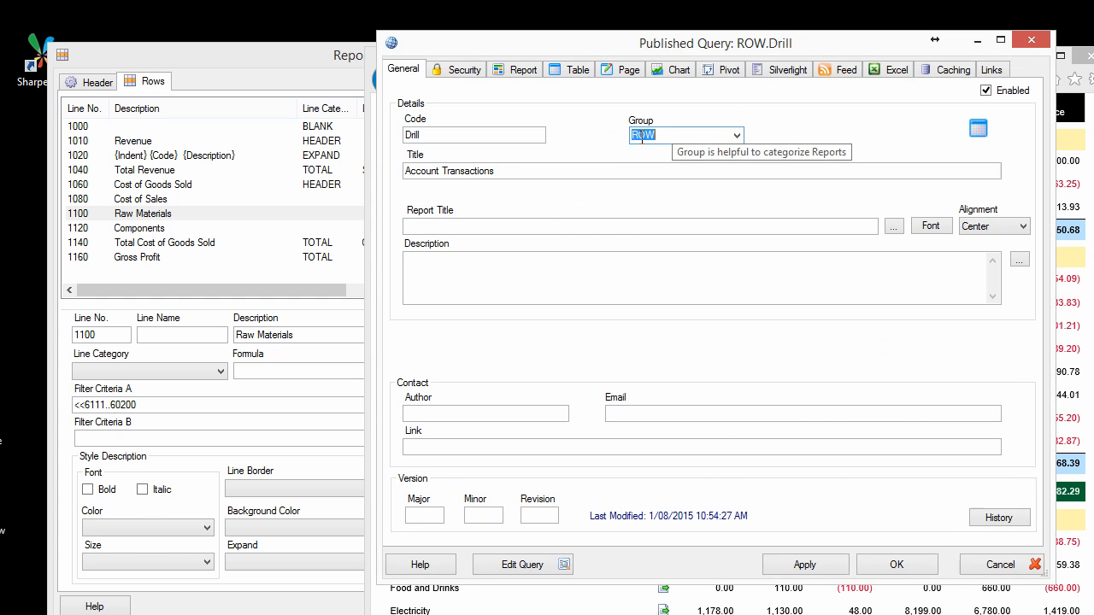
pyautogui.moveTo(480, 137); pyautogui.dragTo(386, 139)
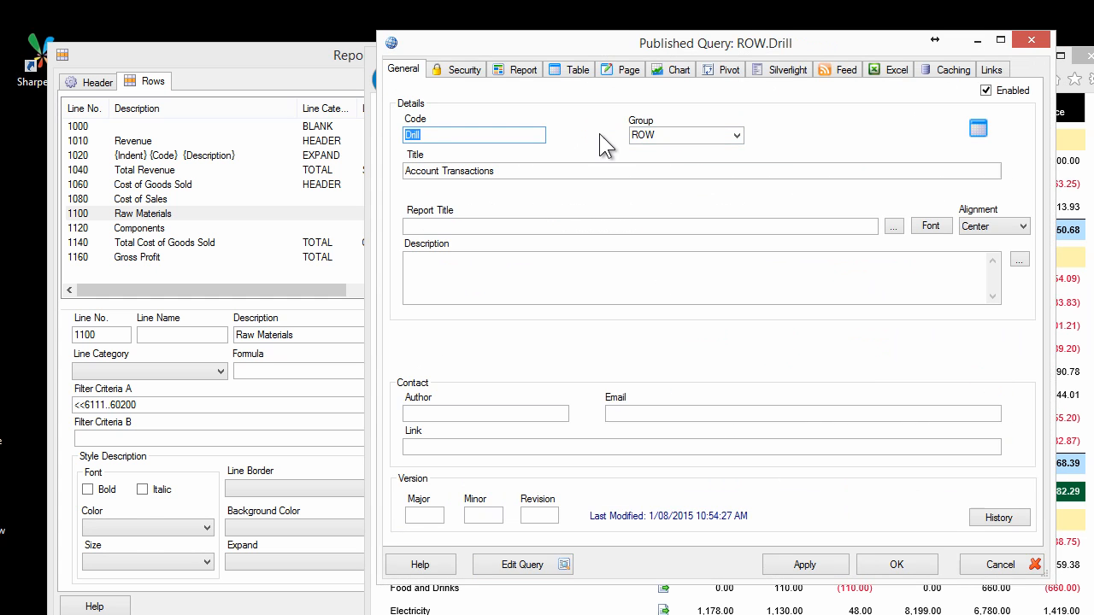
pyautogui.click(523, 72)
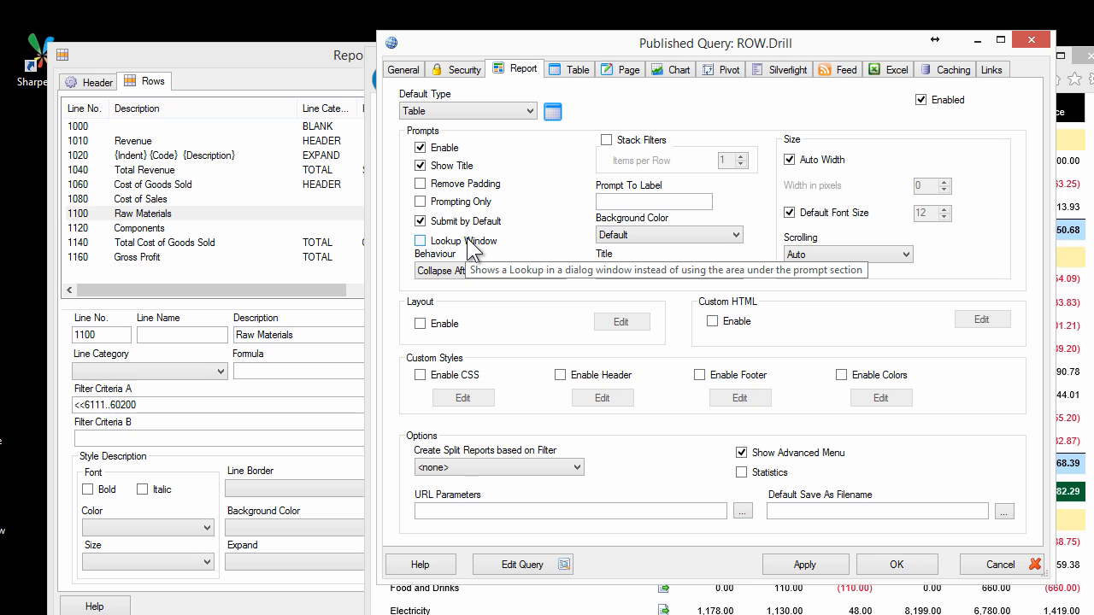
pyautogui.click(999, 565)
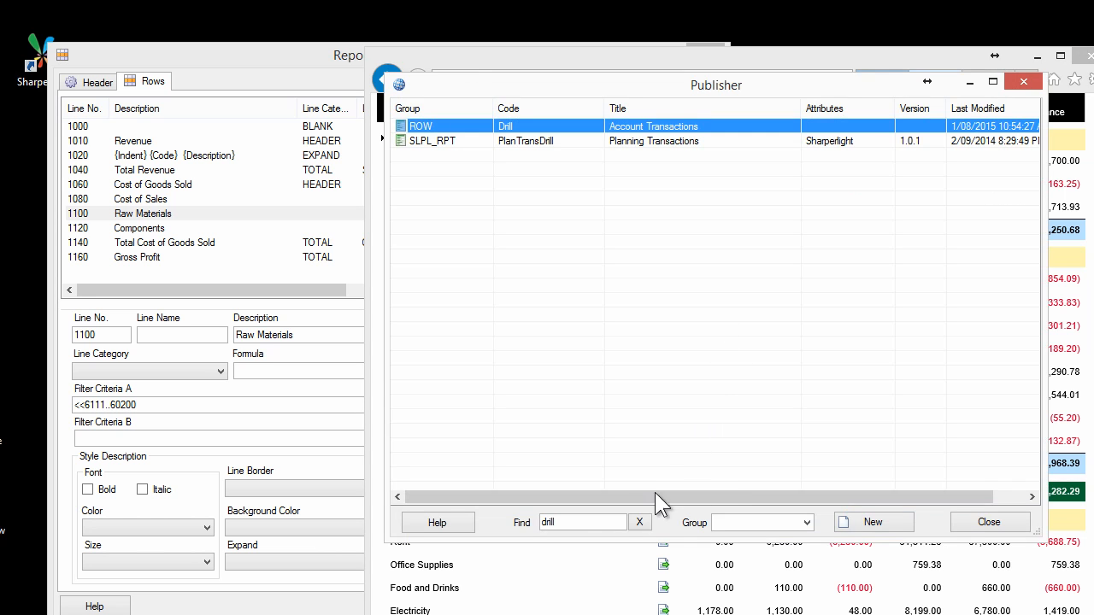
# - Search the Publisher for "t7", open the ROW PLT7 published query, and open its query for editing
pyautogui.click(584, 527)
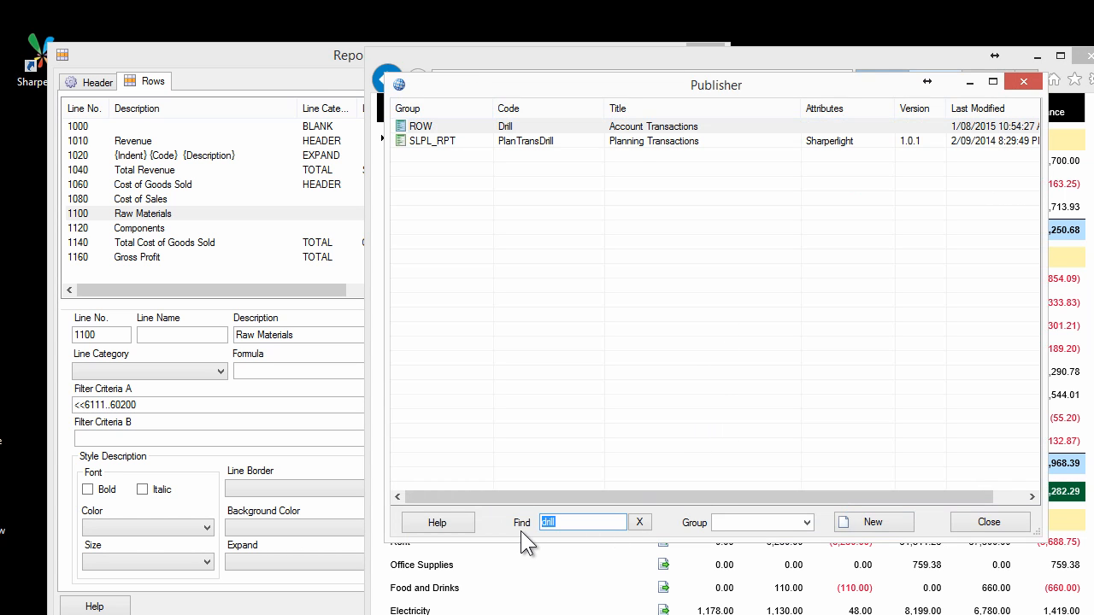
pyautogui.write('t7')
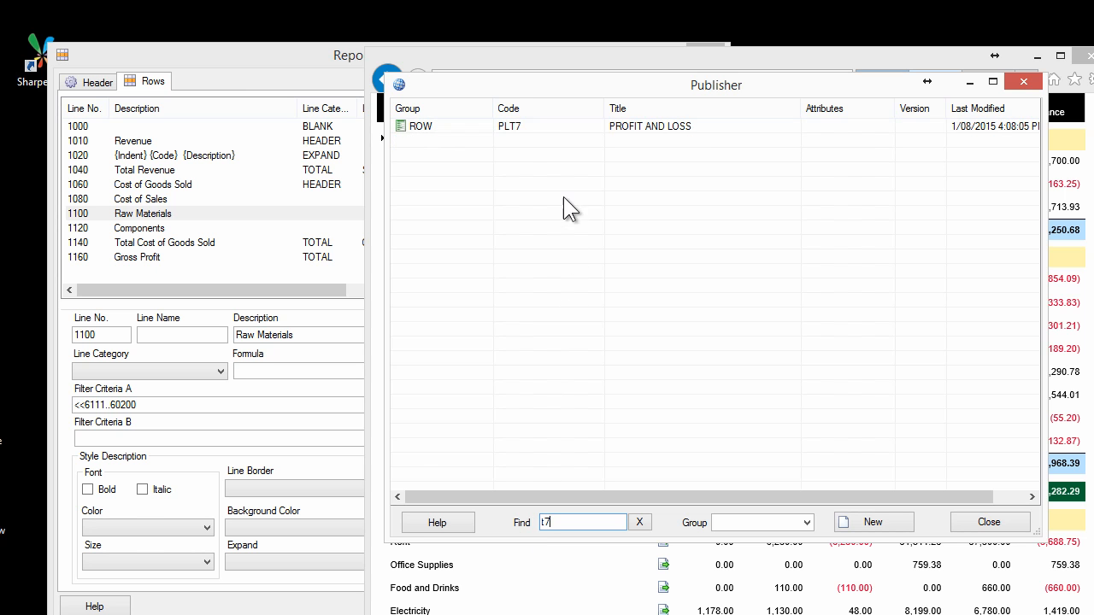
pyautogui.doubleClick(531, 129)
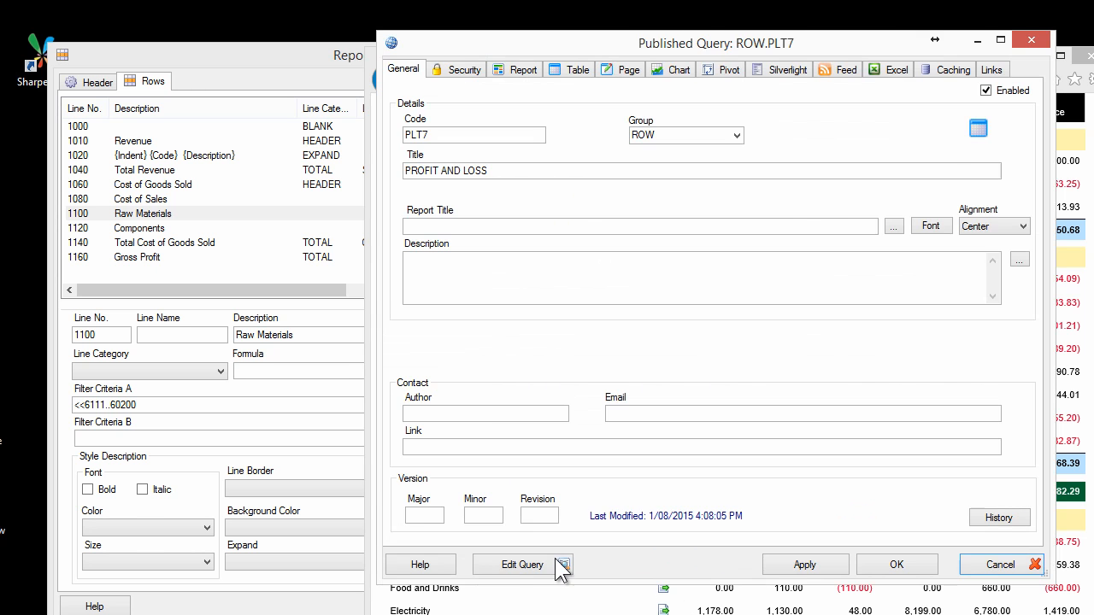
pyautogui.click(523, 564)
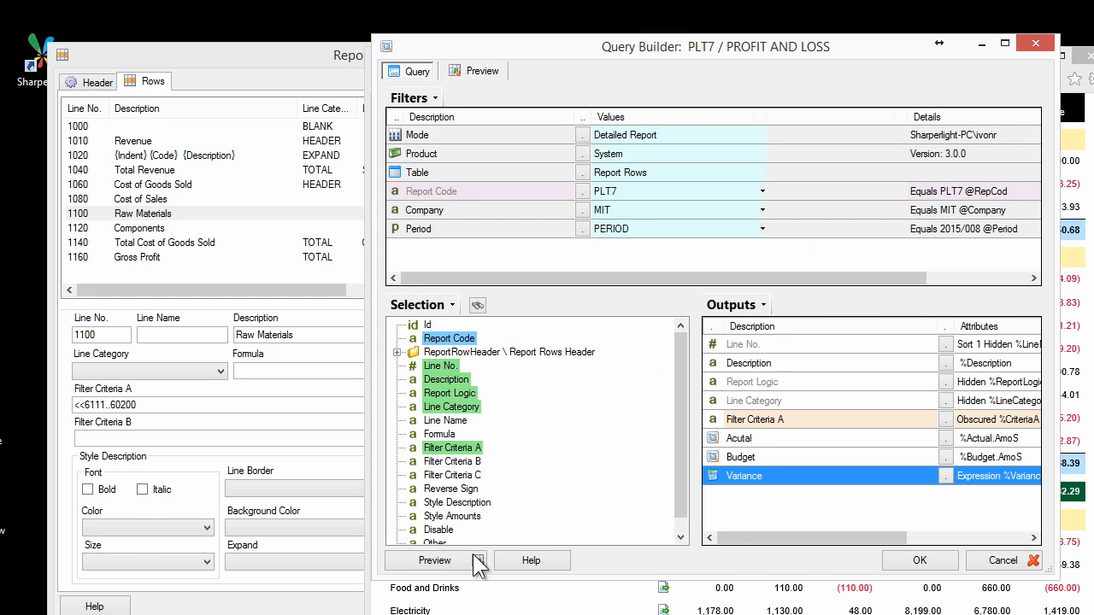
# - Add a new expression output at the Filter Criteria A output of the PLT7 query
pyautogui.click(746, 419)
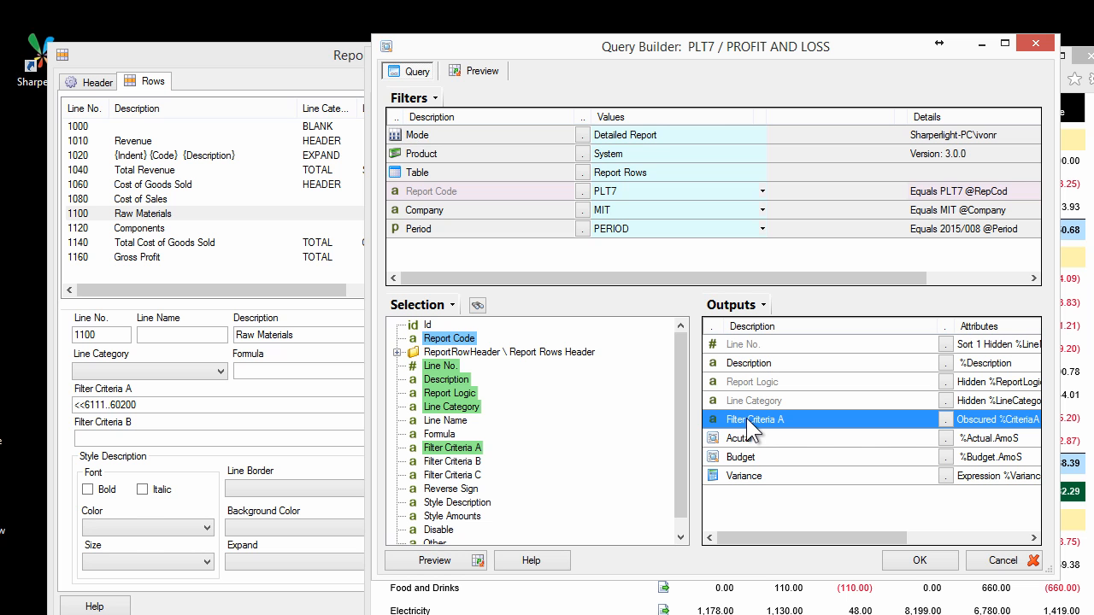
pyautogui.rightClick(746, 417)
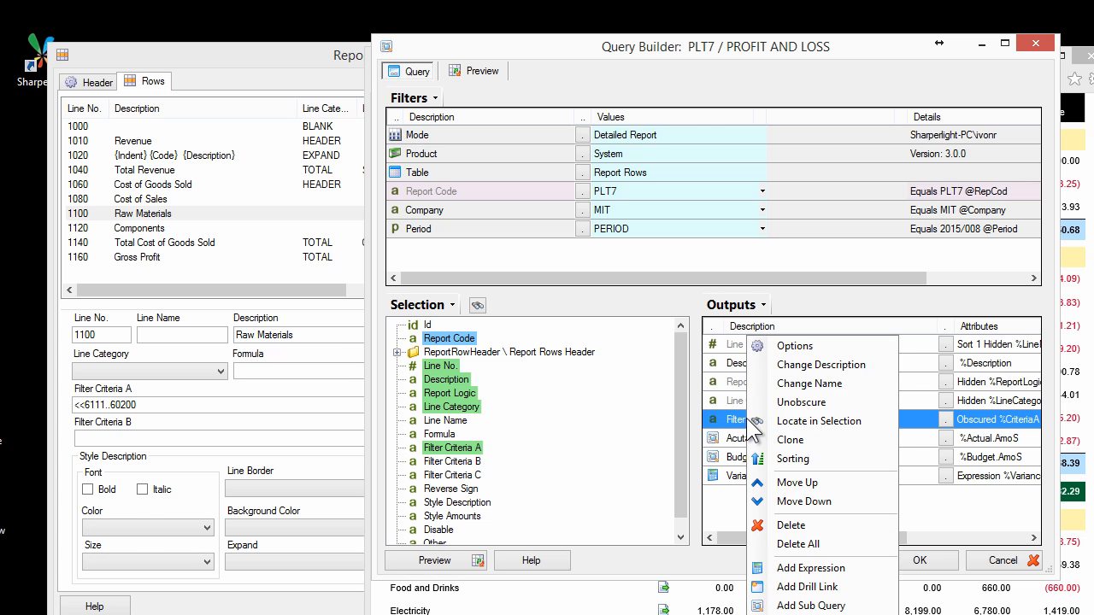
pyautogui.click(811, 568)
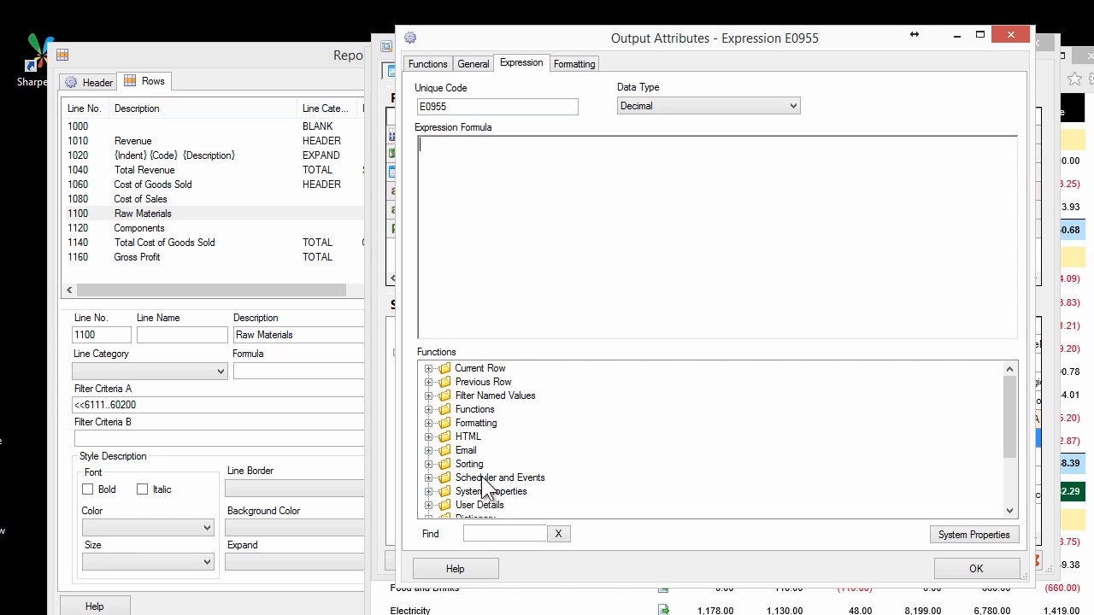
# - Search the expression functions for "report" and insert the HTML function "Link to another Report using Image Icon" into the formula
pyautogui.click(454, 438)
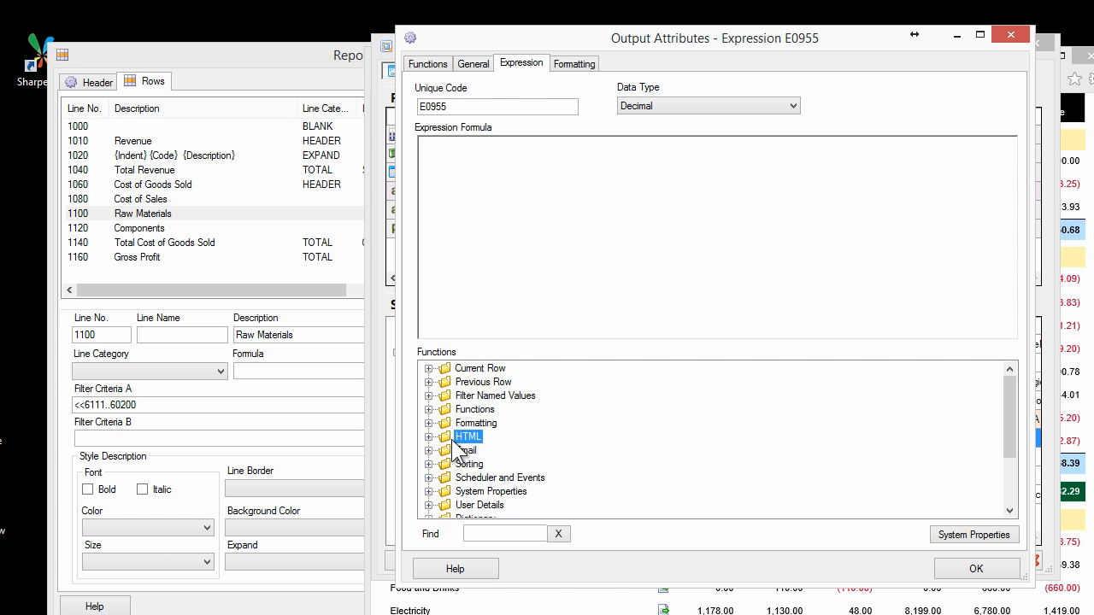
pyautogui.click(484, 530)
pyautogui.write('report')
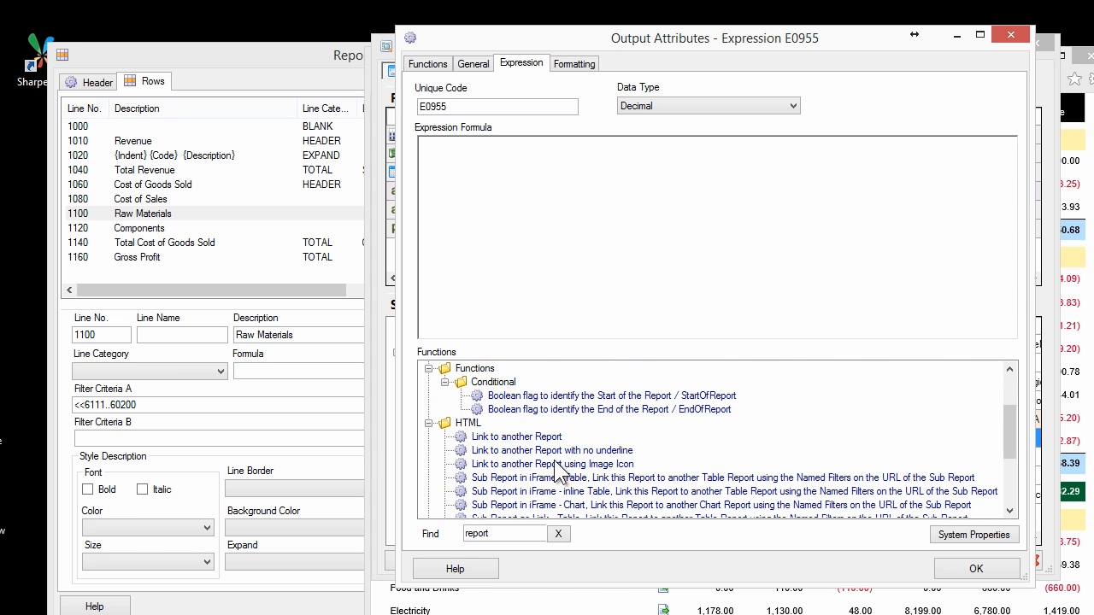
pyautogui.scroll(-1, 555, 470)
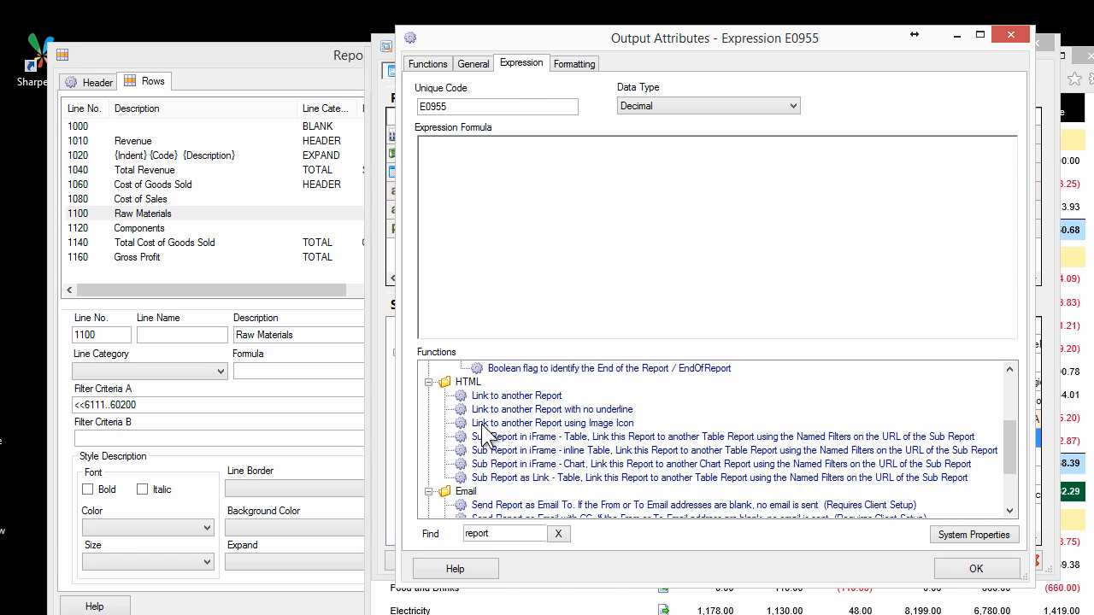
pyautogui.doubleClick(599, 425)
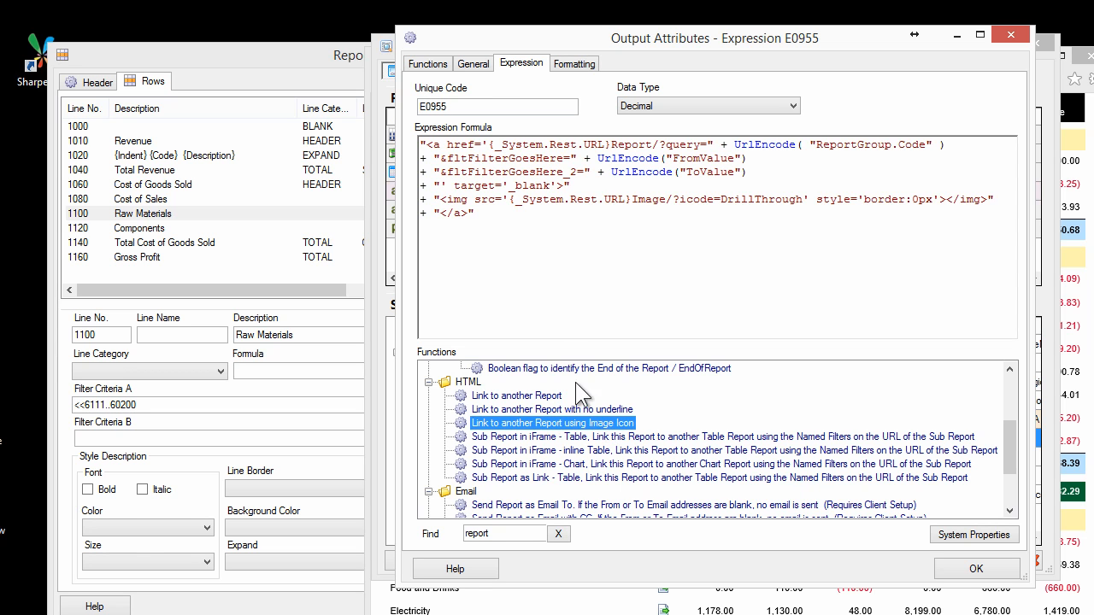
# - Replace the "ReportGroup.Code" placeholder in the link formula with "ROW.Drill"
pyautogui.click(540, 158)
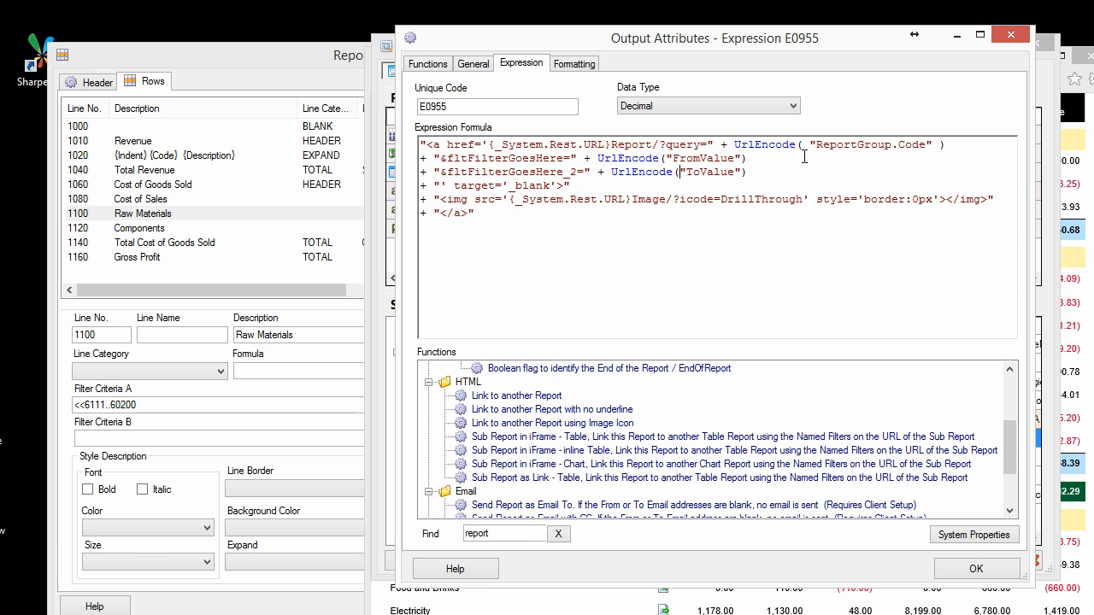
pyautogui.moveTo(809, 145); pyautogui.dragTo(929, 143)
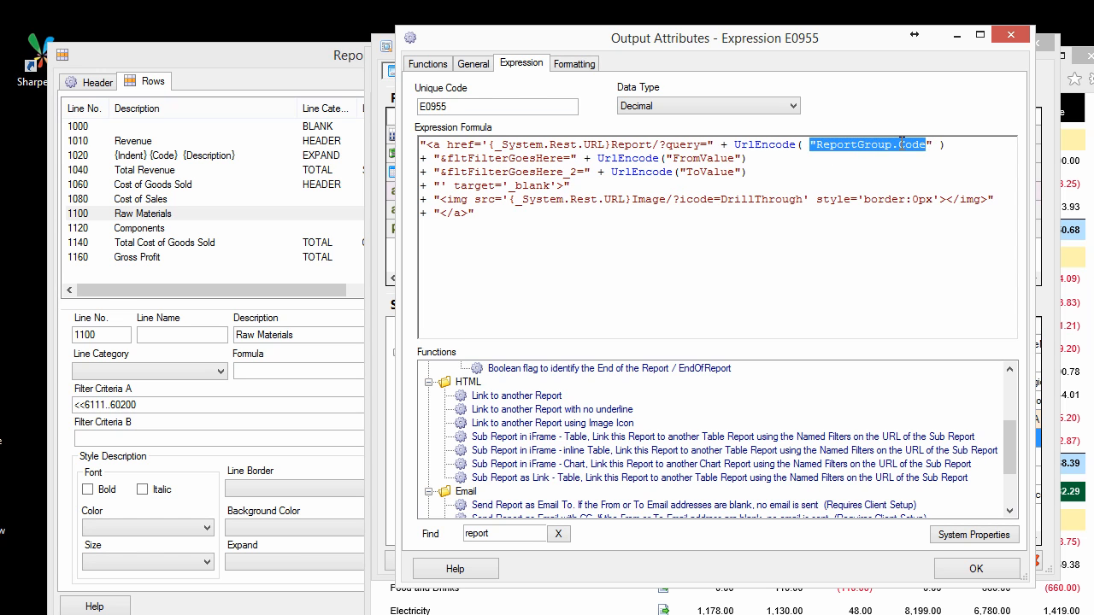
pyautogui.click(818, 147)
pyautogui.write('z')
pyautogui.hotkey('shift', 'Right')
pyautogui.hotkey('shift', 'Right')
pyautogui.hotkey('shift', 'Right')
pyautogui.hotkey('shift', 'Right')
pyautogui.hotkey('shift', 'Right')
pyautogui.hotkey('shift', 'Right')
pyautogui.hotkey('shift', 'Right')
pyautogui.hotkey('shift', 'Right')
pyautogui.hotkey('shift', 'Right')
pyautogui.hotkey('shift', 'Right')
pyautogui.hotkey('shift', 'Right')
pyautogui.hotkey('shift', 'Right')
pyautogui.write('ROW.D')
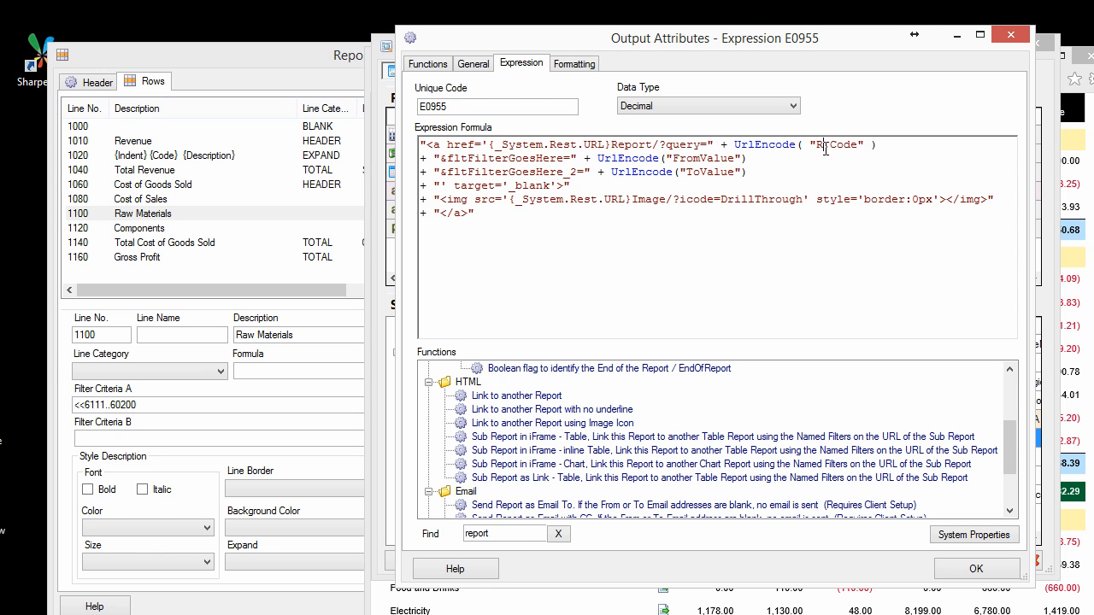
pyautogui.write('rill')
pyautogui.hotkey('shift', 'Right')
pyautogui.hotkey('shift', 'Right')
pyautogui.hotkey('shift', 'Right')
pyautogui.hotkey('shift', 'Right')
pyautogui.hotkey('shift', 'Right')
pyautogui.press('Delete')
# - Examine the link formula's filter name placeholders, the "_2" suffix and the "FromValue" placeholder
pyautogui.click(536, 159)
pyautogui.hotkey('shift', 'Right')
pyautogui.hotkey('shift', 'Right')
pyautogui.hotkey('shift', 'Right')
pyautogui.press('Left')
pyautogui.hotkey('shift', 'Right')
pyautogui.hotkey('shift', 'Right')
pyautogui.hotkey('shift', 'Right')
pyautogui.press('Right')
pyautogui.hotkey('shift', 'Right')
pyautogui.hotkey('shift', 'Right')
pyautogui.hotkey('shift', 'Right')
pyautogui.hotkey('shift', 'Right')
pyautogui.hotkey('shift', 'Right')
pyautogui.hotkey('shift', 'Right')
pyautogui.hotkey('shift', 'Right')
pyautogui.hotkey('shift', 'Right')
pyautogui.hotkey('shift', 'Right')
pyautogui.hotkey('shift', 'Right')
pyautogui.hotkey('shift', 'Right')
pyautogui.hotkey('shift', 'Right')
pyautogui.hotkey('shift', 'Right')
pyautogui.hotkey('shift', 'Right')
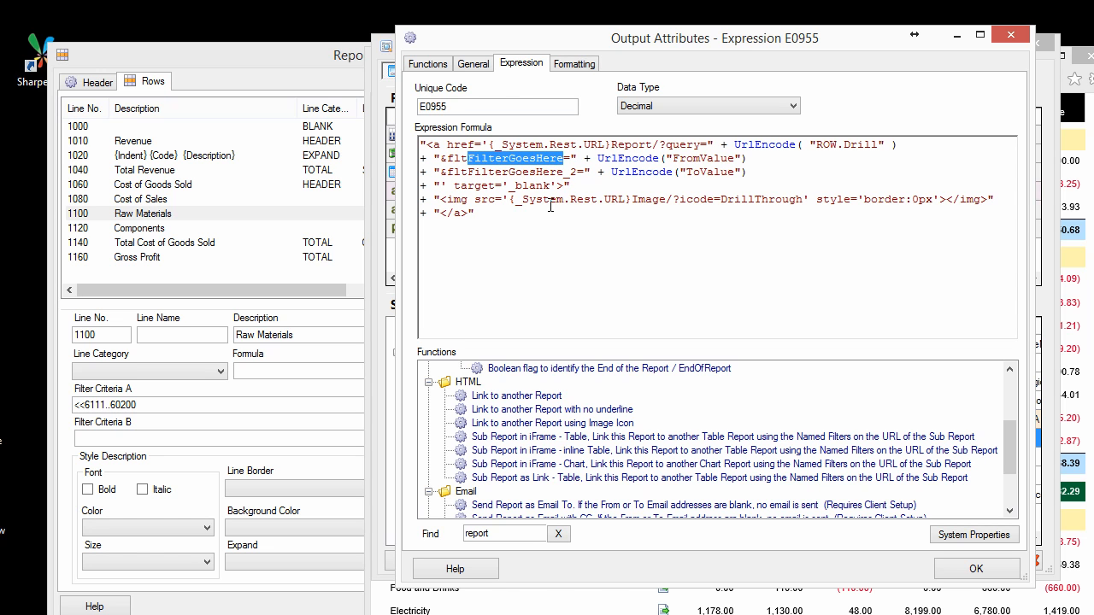
pyautogui.press('Down')
pyautogui.hotkey('shift', 'Right')
pyautogui.hotkey('shift', 'Right')
pyautogui.press('Up')
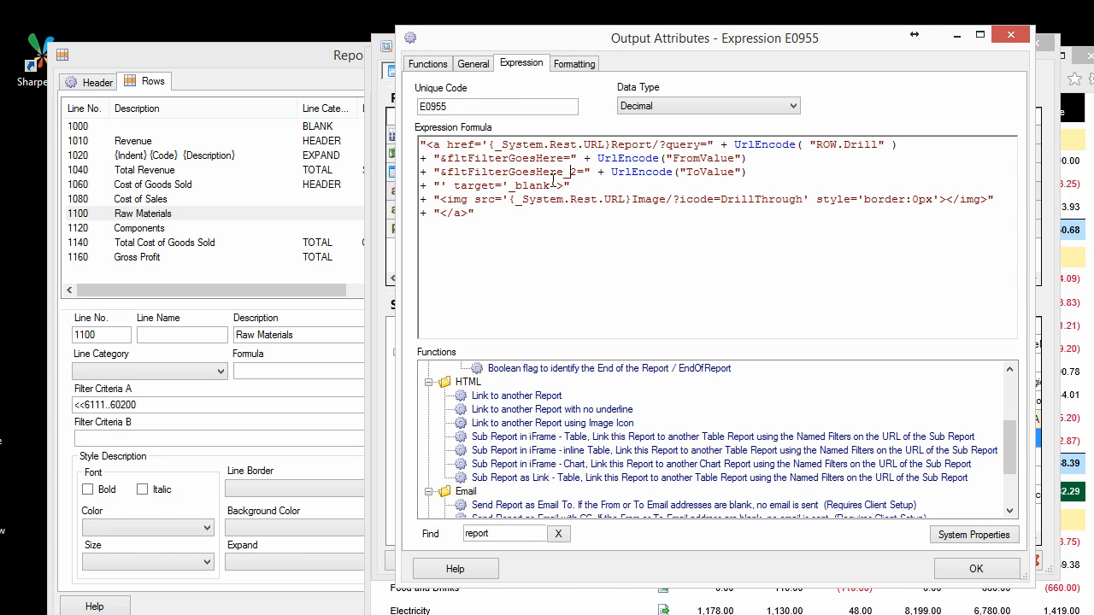
pyautogui.moveTo(468, 159); pyautogui.dragTo(557, 158)
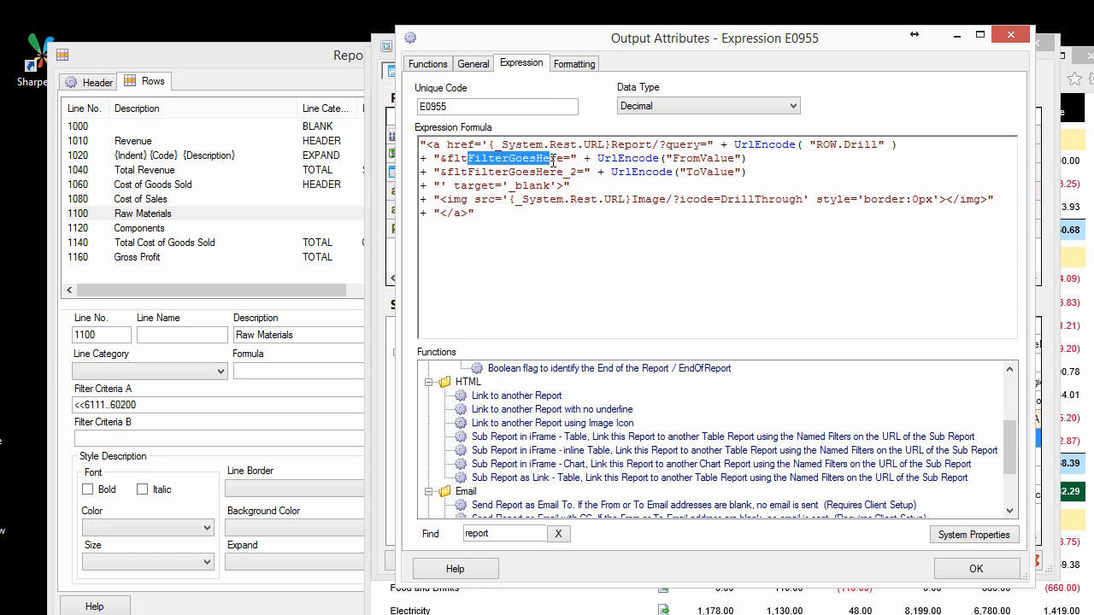
pyautogui.click(666, 158)
pyautogui.doubleClick(684, 158)
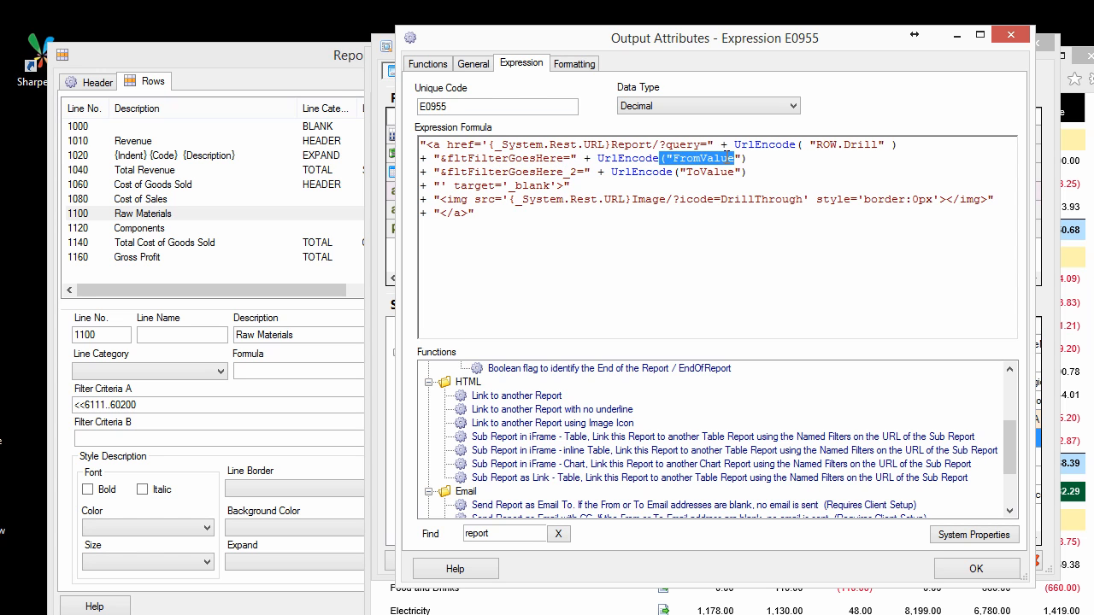
# - Replace the first FilterGoesHere placeholder in the link formula with ComId
pyautogui.click(469, 163)
pyautogui.hotkey('shift', 'Right')
pyautogui.hotkey('shift', 'Right')
pyautogui.hotkey('shift', 'Right')
pyautogui.hotkey('shift', 'Right')
pyautogui.hotkey('shift', 'Right')
pyautogui.hotkey('shift', 'Right')
pyautogui.hotkey('shift', 'Right')
pyautogui.hotkey('shift', 'Right')
pyautogui.hotkey('shift', 'Right')
pyautogui.hotkey('shift', 'Right')
pyautogui.hotkey('shift', 'Right')
pyautogui.hotkey('shift', 'Right')
pyautogui.hotkey('shift', 'Right')
pyautogui.hotkey('shift', 'Right')
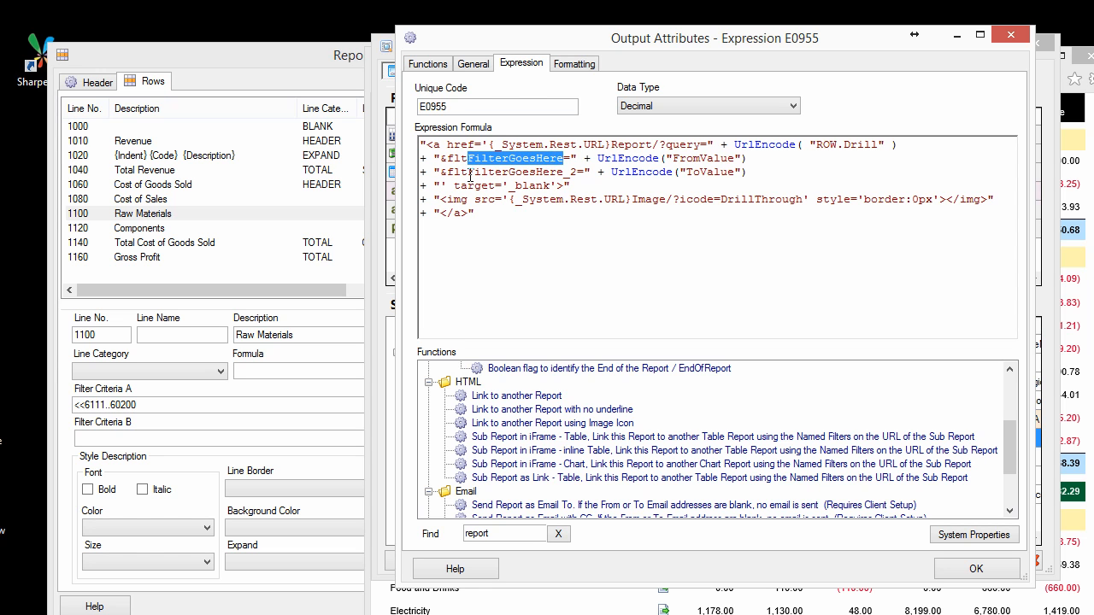
pyautogui.write('C')
pyautogui.write('omId')
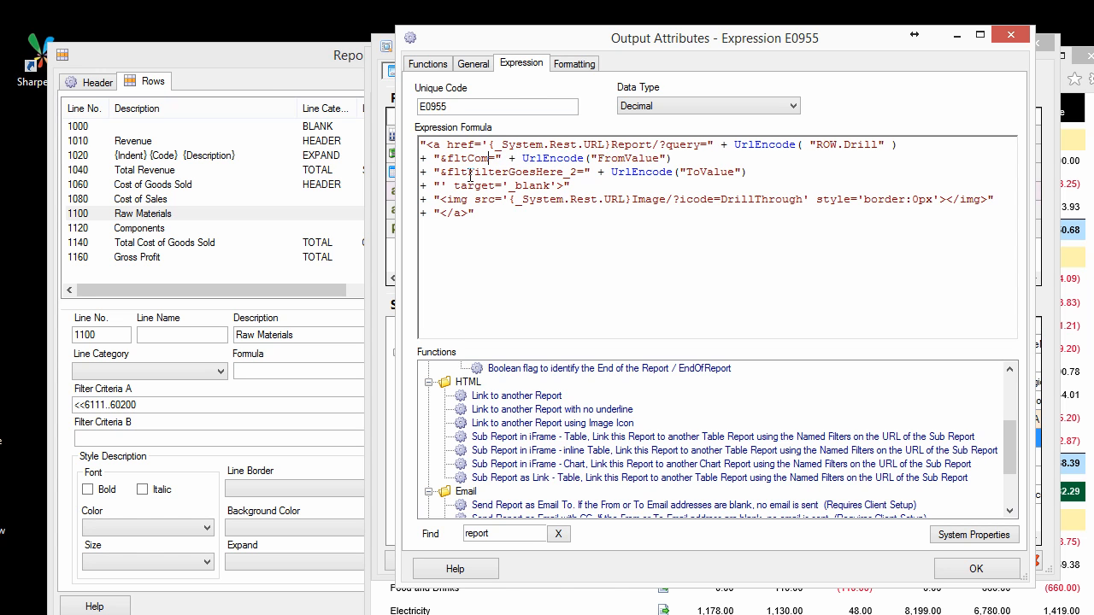
pyautogui.hotkey('ctrl', 'Right')
pyautogui.hotkey('ctrl', 'Right')
pyautogui.hotkey('ctrl', 'Right')
pyautogui.hotkey('ctrl', 'Right')
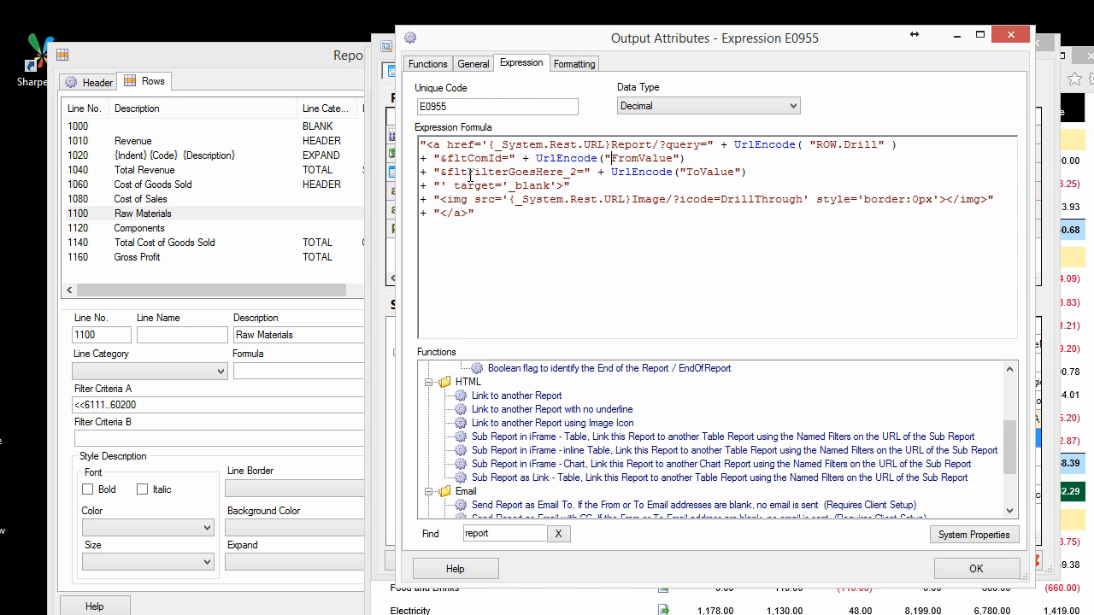
pyautogui.hotkey('shift', 'Right')
pyautogui.hotkey('shift', 'Right')
pyautogui.hotkey('shift', 'Right')
pyautogui.hotkey('shift', 'Right')
pyautogui.hotkey('shift', 'Right')
pyautogui.hotkey('shift', 'Right')
pyautogui.hotkey('shift', 'Right')
pyautogui.hotkey('shift', 'Right')
pyautogui.hotkey('shift', 'Right')
pyautogui.hotkey('shift', 'Right')
pyautogui.hotkey('shift', 'Right')
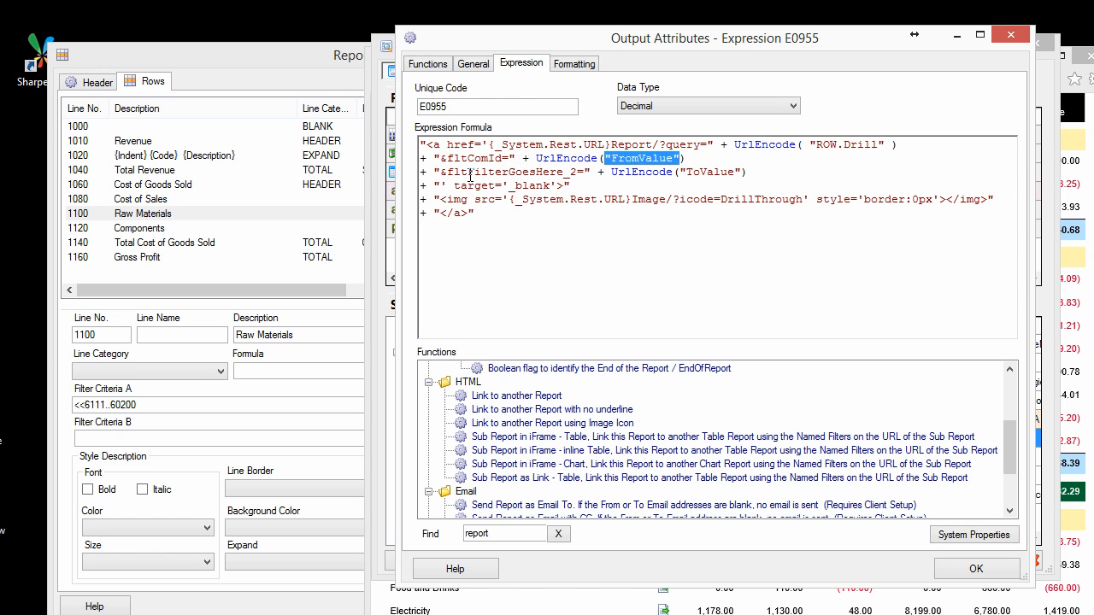
pyautogui.press('Delete')
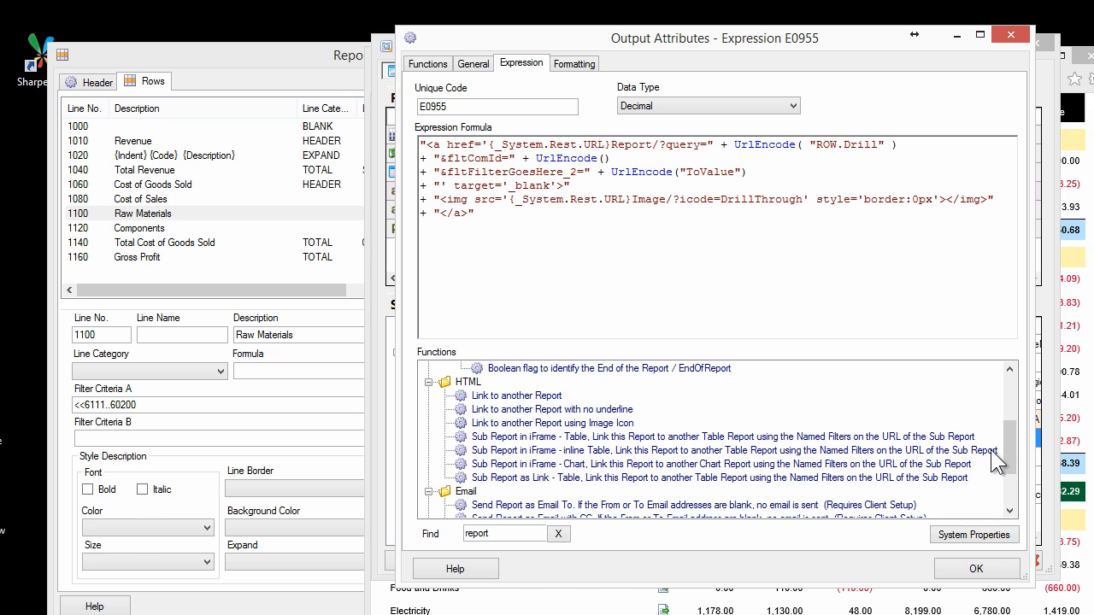
pyautogui.moveTo(1008, 444); pyautogui.dragTo(1015, 347)
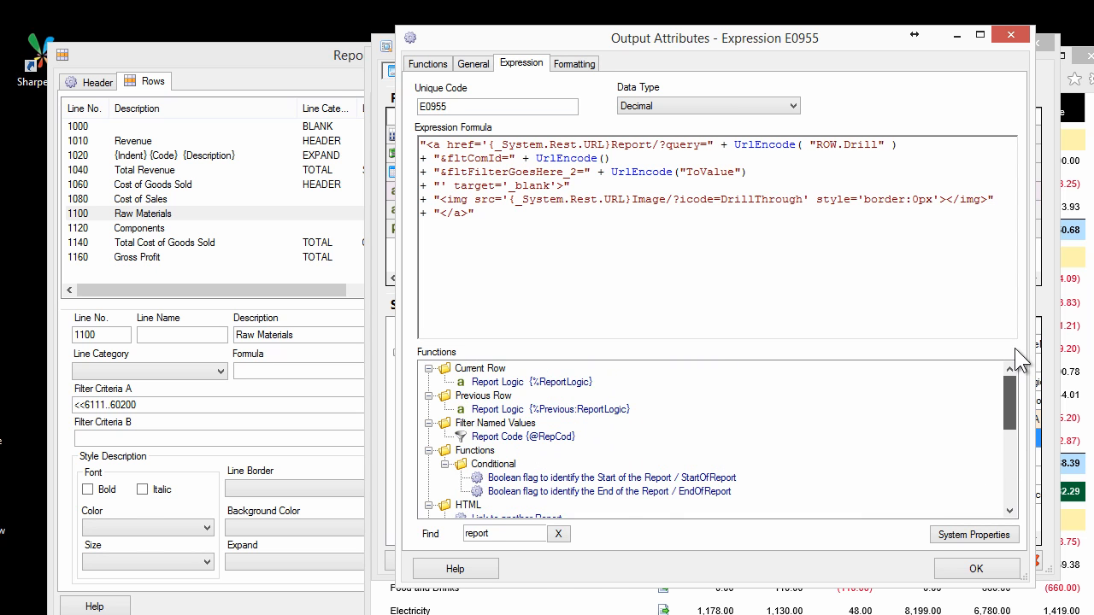
pyautogui.click(558, 533)
pyautogui.click(471, 409)
pyautogui.scroll(-1, 487, 436)
pyautogui.scroll(3, 508, 464)
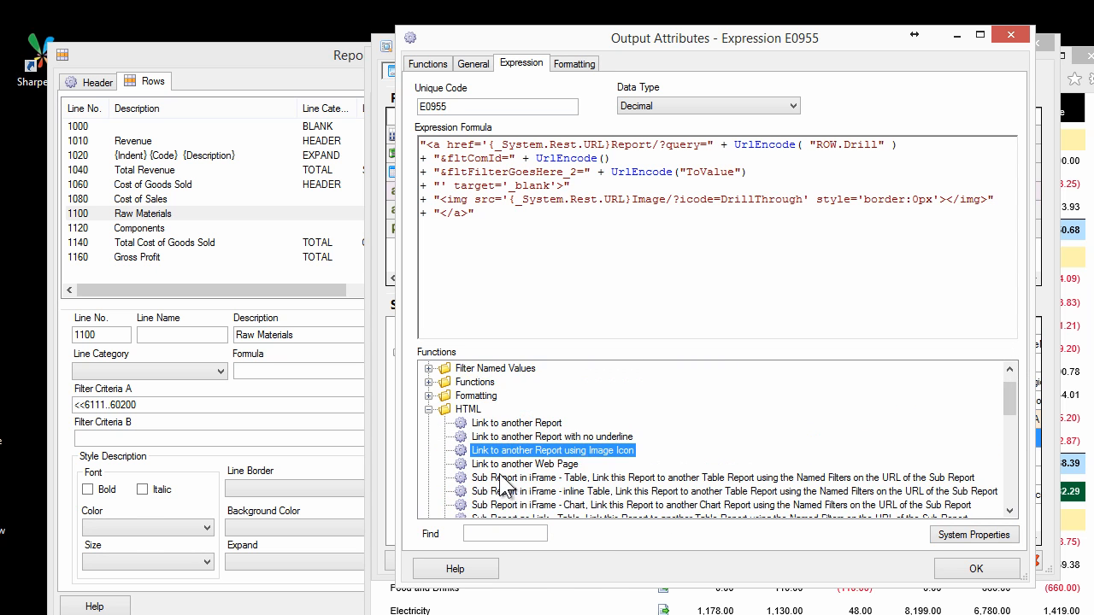
pyautogui.click(430, 396)
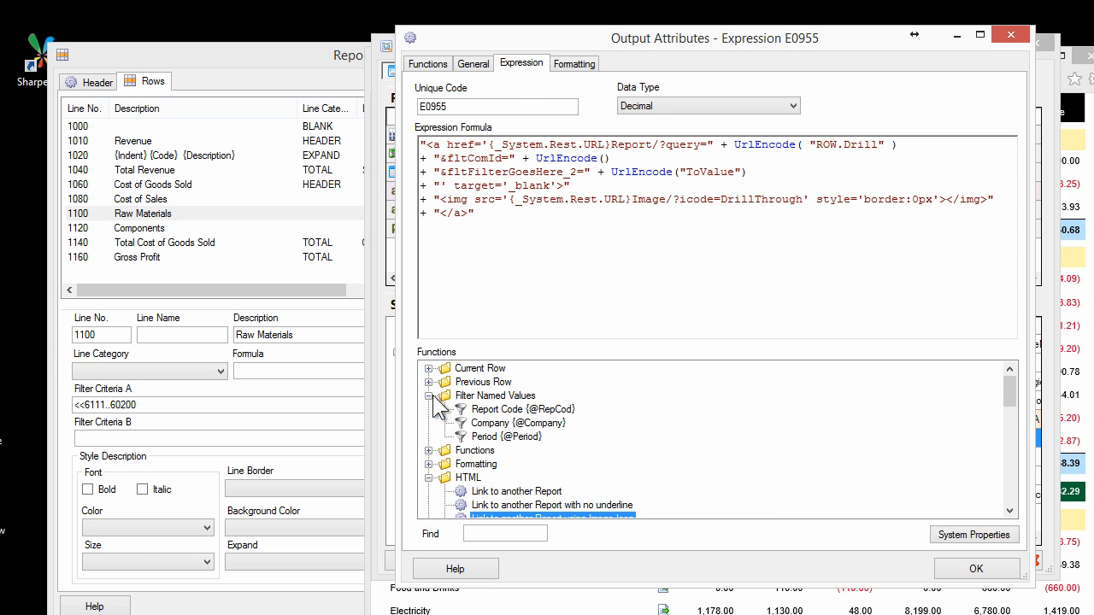
pyautogui.doubleClick(504, 424)
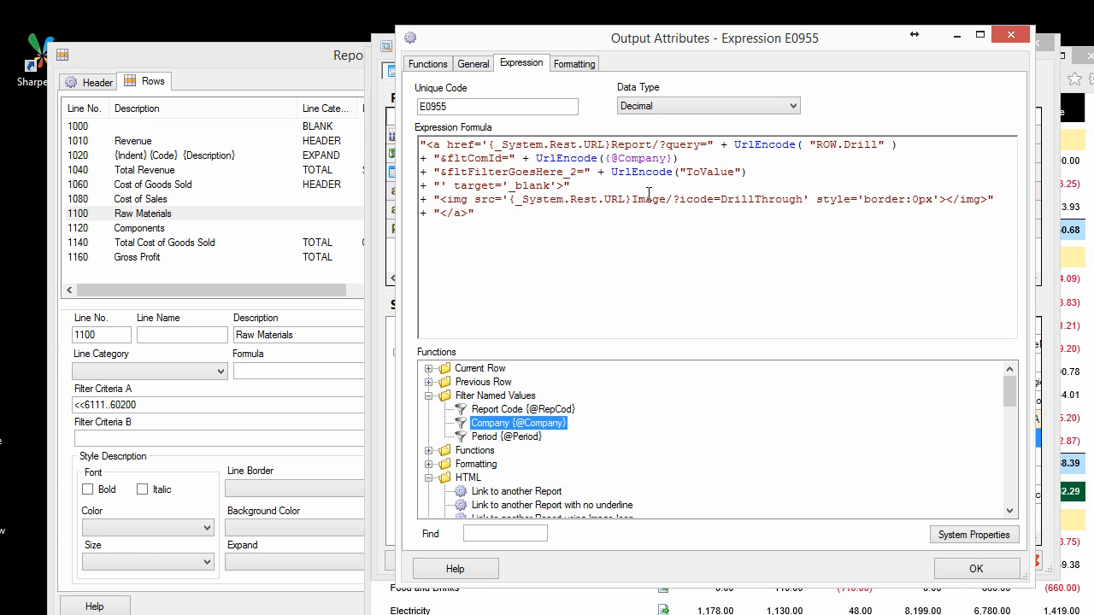
# - Replace the remaining FilterGoesHere placeholder in the link formula with ComId, keeping the "_2" suffix
pyautogui.click(484, 158)
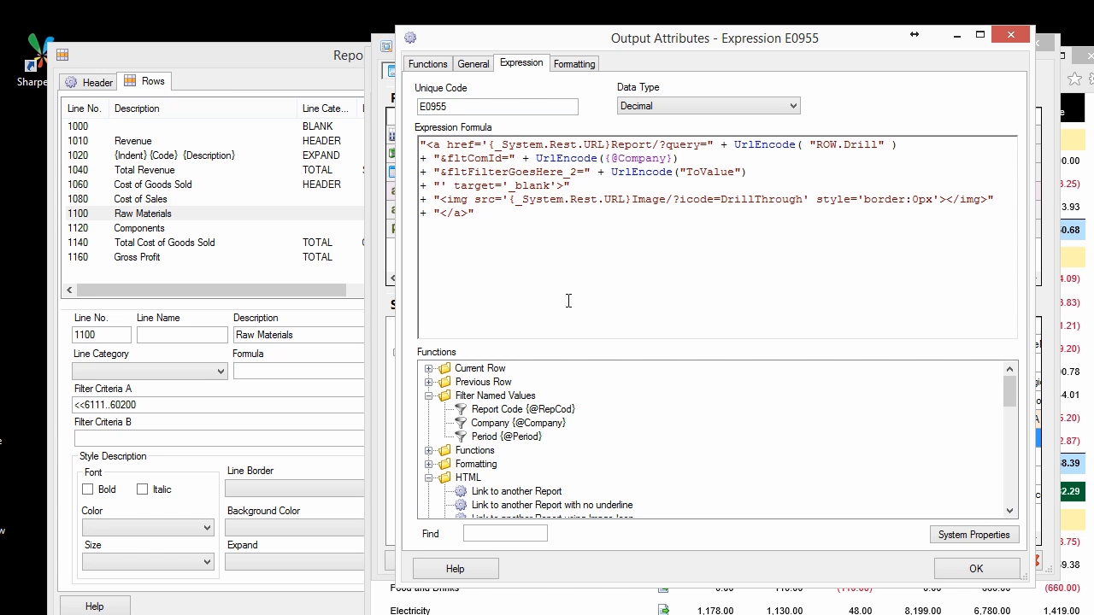
pyautogui.hotkey('shift', 'Right')
pyautogui.hotkey('shift', 'Right')
pyautogui.hotkey('shift', 'Right')
pyautogui.hotkey('shift', 'Right')
pyautogui.hotkey('shift', 'Right')
pyautogui.hotkey('shift', 'Right')
pyautogui.hotkey('shift', 'Right')
pyautogui.hotkey('shift', 'Right')
pyautogui.hotkey('shift', 'Right')
pyautogui.hotkey('shift', 'Right')
pyautogui.hotkey('shift', 'Right')
pyautogui.hotkey('shift', 'Right')
pyautogui.hotkey('shift', 'Right')
pyautogui.hotkey('shift', 'Right')
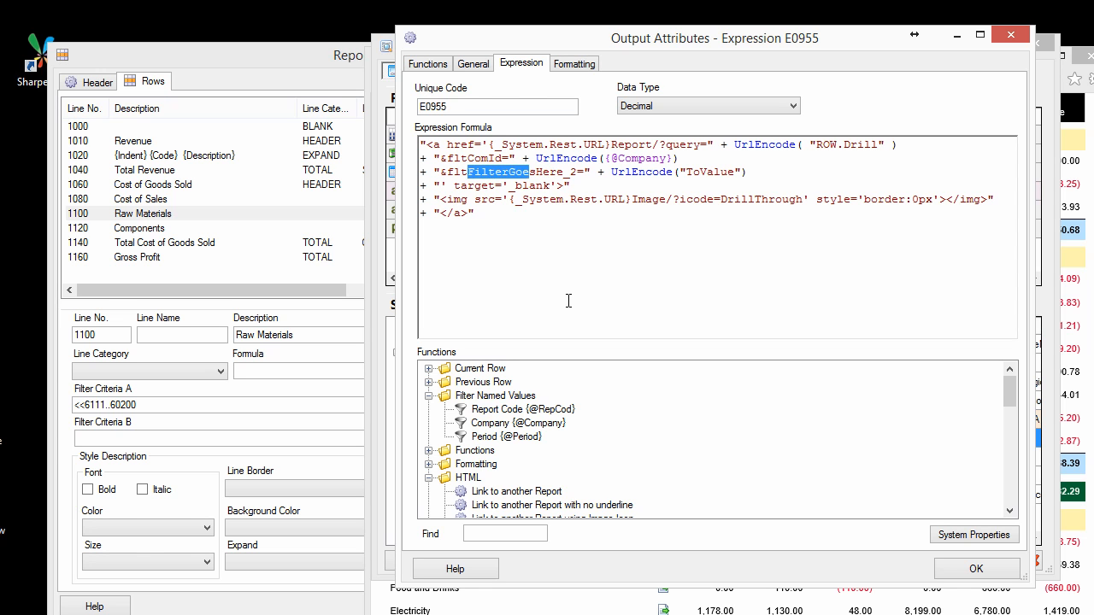
pyautogui.write('ComId')
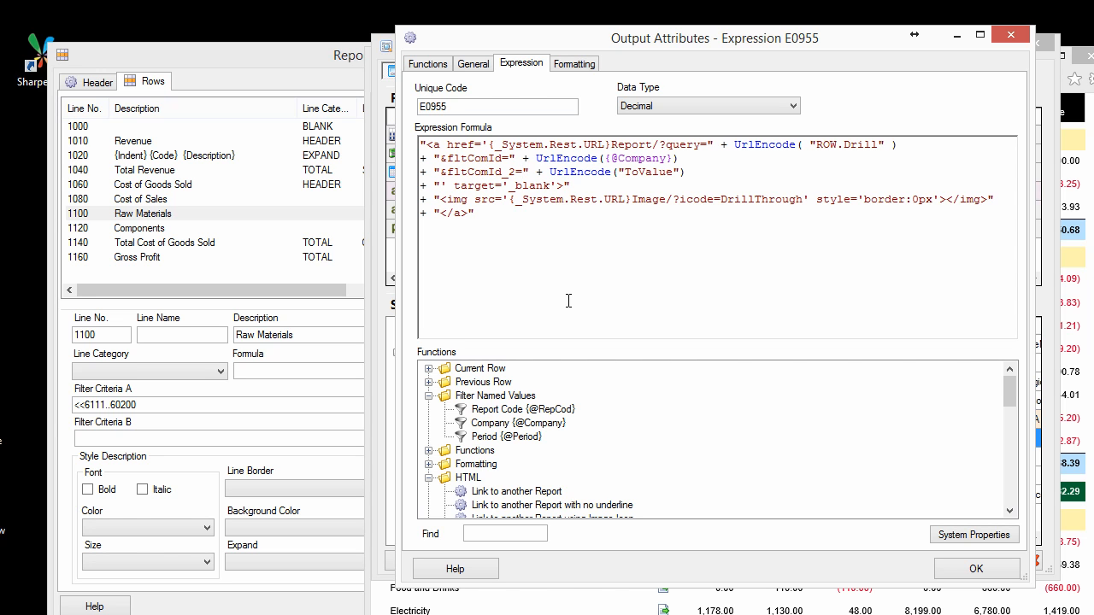
pyautogui.hotkey('shift', 'Right')
pyautogui.hotkey('shift', 'Right')
pyautogui.hotkey('shift', 'Right')
pyautogui.hotkey('shift', 'Right')
pyautogui.hotkey('shift', 'Right')
pyautogui.hotkey('shift', 'Right')
pyautogui.hotkey('shift', 'Right')
pyautogui.hotkey('shift', 'Right')
pyautogui.hotkey('shift', 'Right')
pyautogui.hotkey('shift', 'Right')
pyautogui.hotkey('ctrl', 'c')
pyautogui.press('Down')
pyautogui.press('Right')
pyautogui.press('Right')
pyautogui.hotkey('shift', 'Left')
pyautogui.hotkey('shift', 'Left')
pyautogui.hotkey('shift', 'Left')
pyautogui.hotkey('shift', 'Left')
pyautogui.hotkey('shift', 'Left')
pyautogui.hotkey('shift', 'Left')
pyautogui.hotkey('shift', 'Left')
pyautogui.hotkey('shift', 'Left')
pyautogui.hotkey('shift', 'Left')
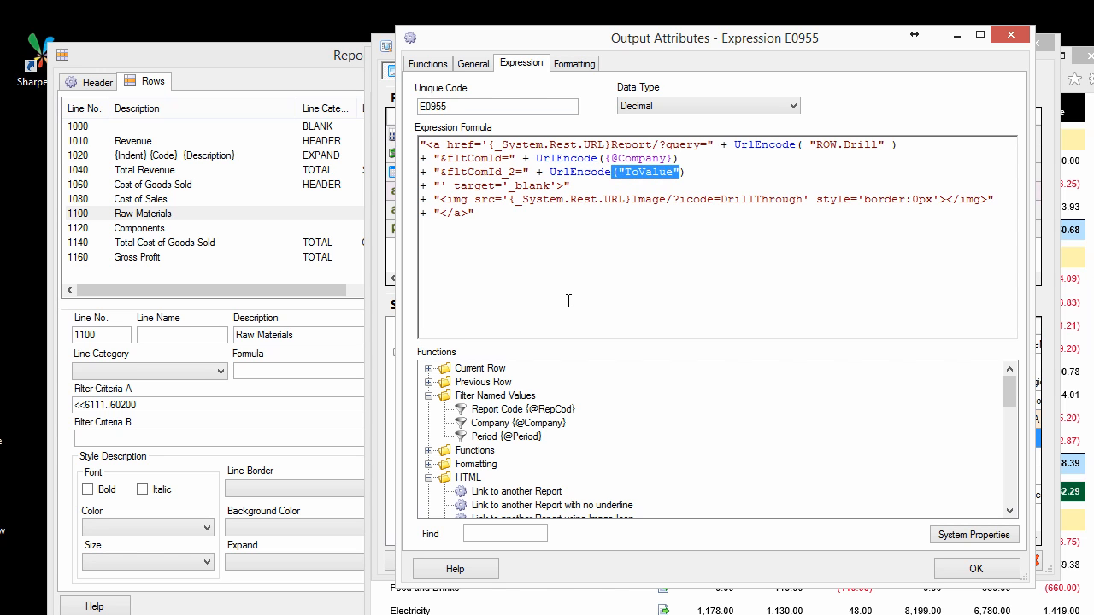
pyautogui.hotkey('ctrl', 'v')
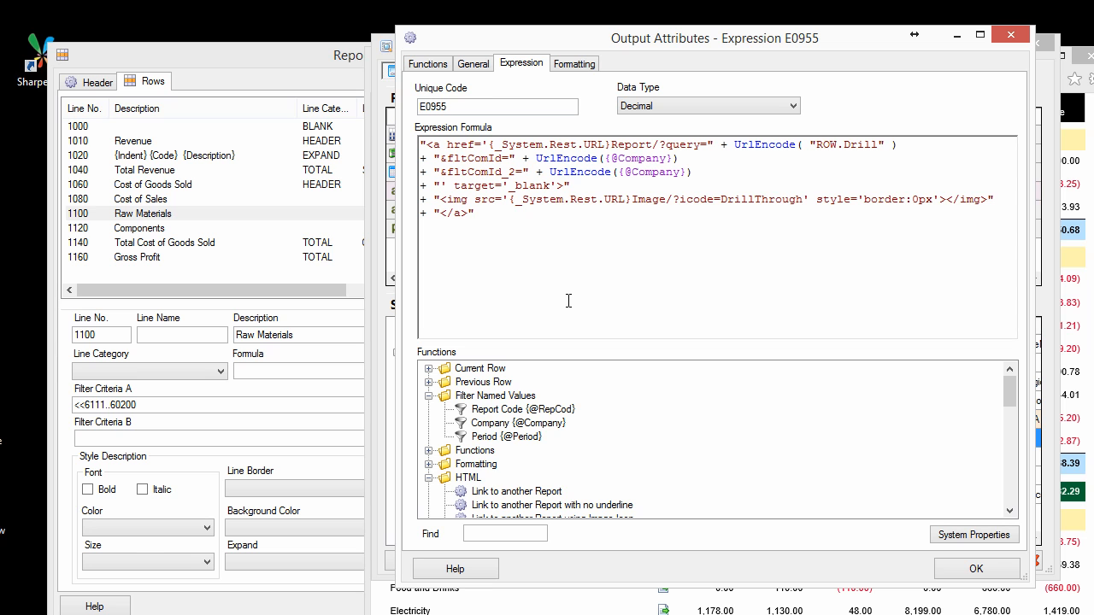
# - Duplicate the ComId and ComId_2 lines directly below themselves in the link formula
pyautogui.hotkey('shift', 'Down')
pyautogui.hotkey('shift', 'Down')
pyautogui.hotkey('ctrl', 'c')
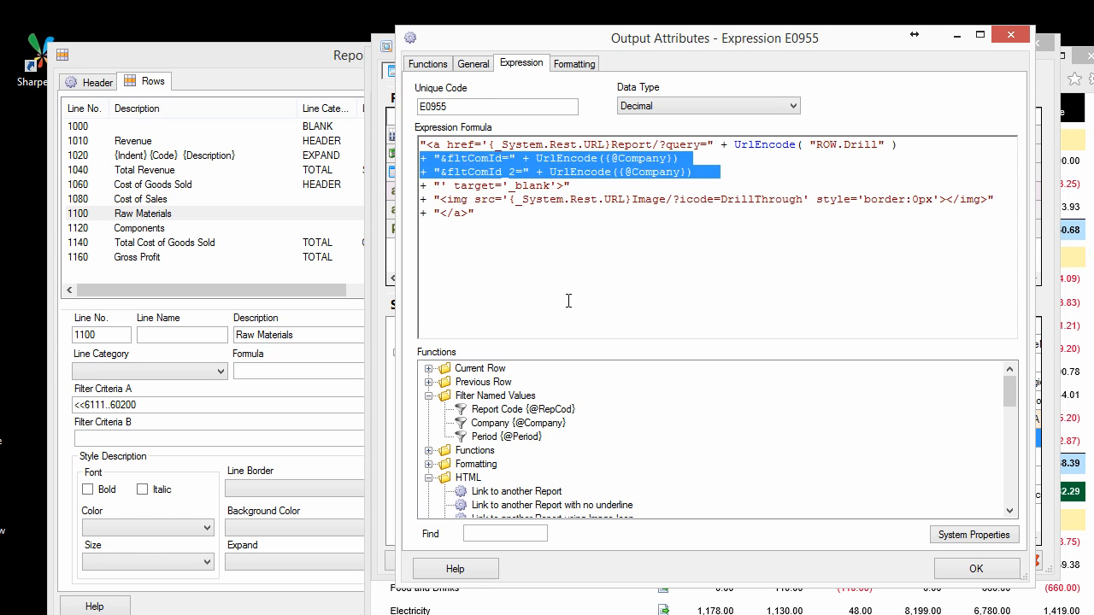
pyautogui.press('Right')
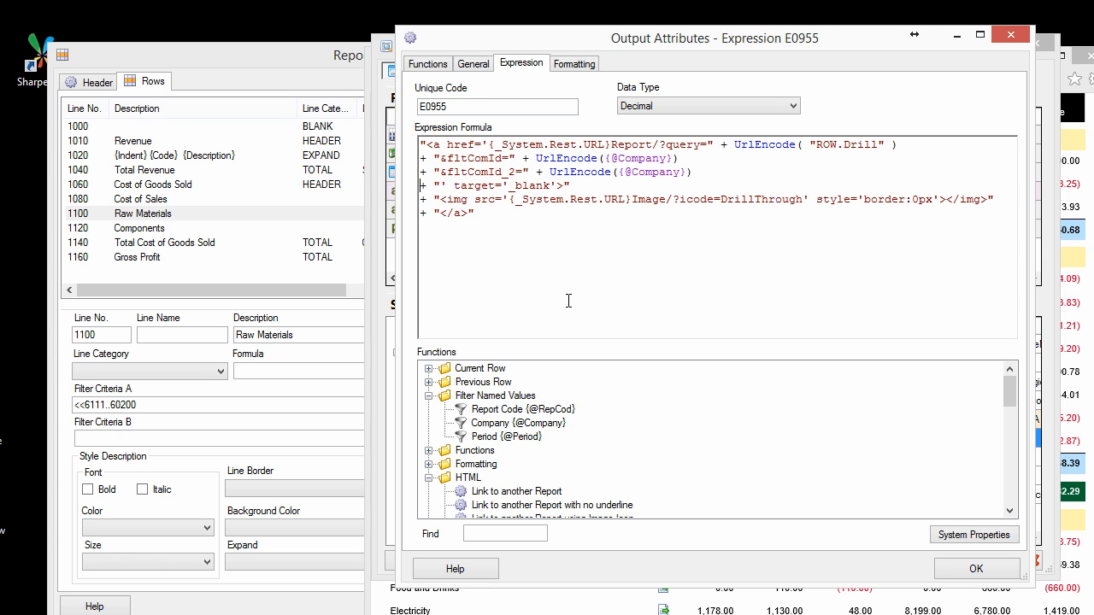
pyautogui.hotkey('ctrl', 'v')
# - Rename the filter in the first duplicated ComId line to PerNo
pyautogui.hotkey('shift', 'Right')
pyautogui.hotkey('shift', 'Right')
pyautogui.hotkey('shift', 'Right')
pyautogui.hotkey('shift', 'Right')
pyautogui.hotkey('shift', 'Right')
pyautogui.write('PerNo')
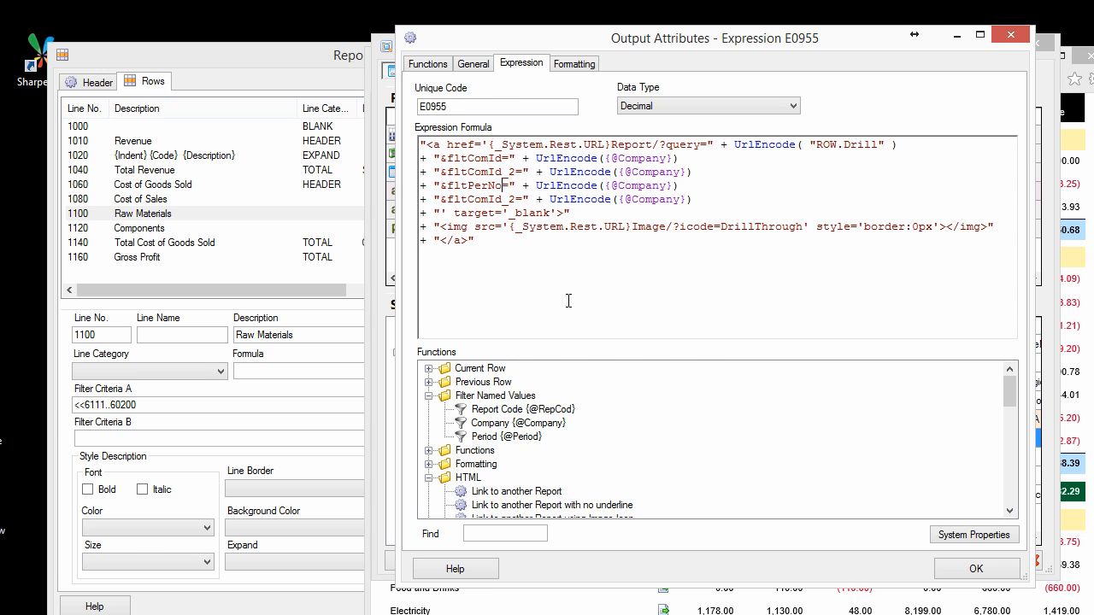
pyautogui.press('Right')
pyautogui.hotkey('shift', 'Right')
pyautogui.hotkey('shift', 'Right')
pyautogui.hotkey('shift', 'Right')
pyautogui.hotkey('shift', 'Right')
pyautogui.hotkey('shift', 'Right')
pyautogui.hotkey('shift', 'Right')
pyautogui.hotkey('shift', 'Right')
pyautogui.hotkey('shift', 'Right')
pyautogui.hotkey('shift', 'Right')
pyautogui.hotkey('shift', 'Right')
pyautogui.press('Delete')
pyautogui.doubleClick(494, 435)
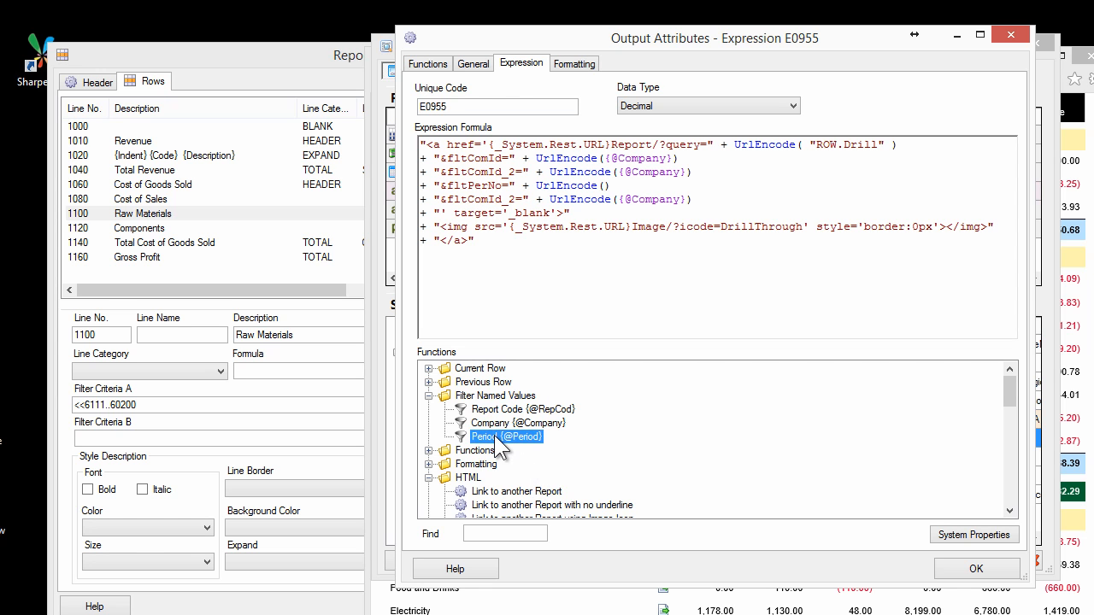
# - Rename the filter in the duplicated ComId_2 line to PerNo, keeping the "_2" suffix
pyautogui.click(618, 186)
pyautogui.hotkey('shift', 'Left')
pyautogui.hotkey('shift', 'Left')
pyautogui.hotkey('shift', 'Left')
pyautogui.hotkey('shift', 'Left')
pyautogui.hotkey('shift', 'Left')
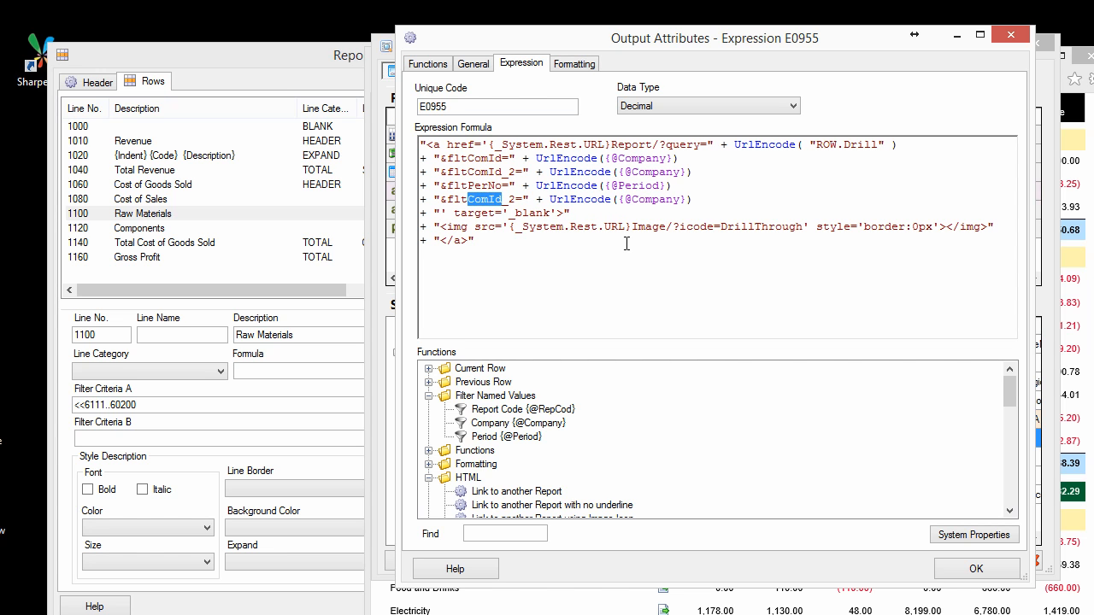
pyautogui.write('PerNo')
pyautogui.press('Right')
pyautogui.press('Right')
pyautogui.press('Right')
pyautogui.press('Right')
pyautogui.press('Right')
pyautogui.press('Right')
pyautogui.press('Right')
pyautogui.press('Right')
pyautogui.press('Right')
pyautogui.press('Right')
pyautogui.press('Right')
pyautogui.press('Right')
pyautogui.press('Right')
pyautogui.press('Right')
pyautogui.press('Right')
pyautogui.press('Right')
pyautogui.press('Right')
pyautogui.hotkey('shift', 'Right')
pyautogui.hotkey('shift', 'Right')
pyautogui.hotkey('shift', 'Right')
pyautogui.hotkey('shift', 'Right')
pyautogui.hotkey('shift', 'Right')
pyautogui.hotkey('shift', 'Right')
pyautogui.hotkey('shift', 'Right')
pyautogui.hotkey('shift', 'Right')
pyautogui.hotkey('shift', 'Right')
pyautogui.hotkey('shift', 'Right')
pyautogui.press('Delete')
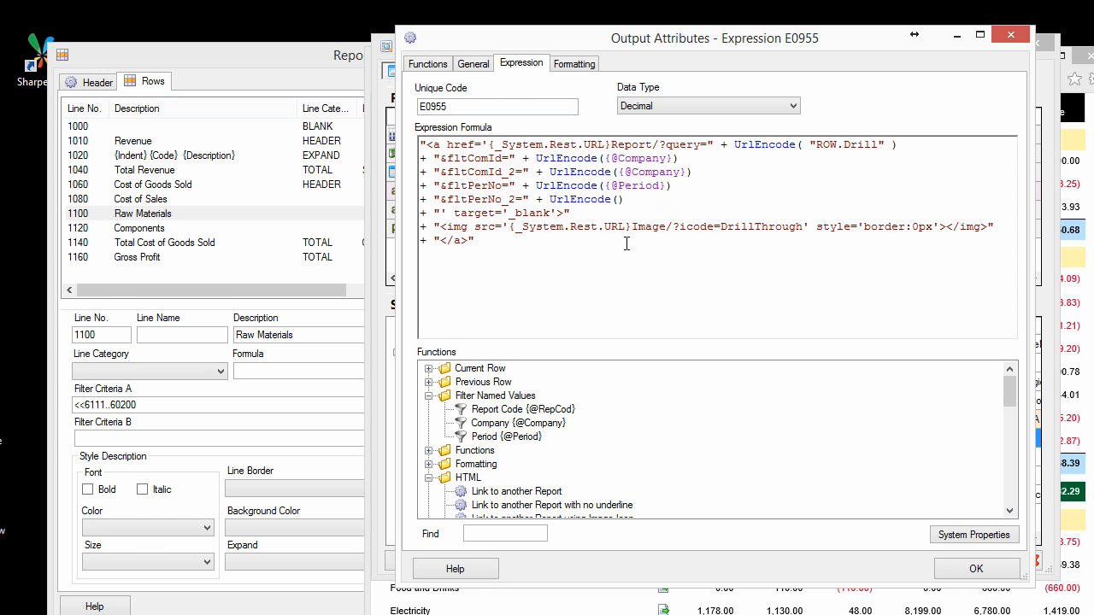
pyautogui.click(519, 438)
pyautogui.doubleClick(518, 438)
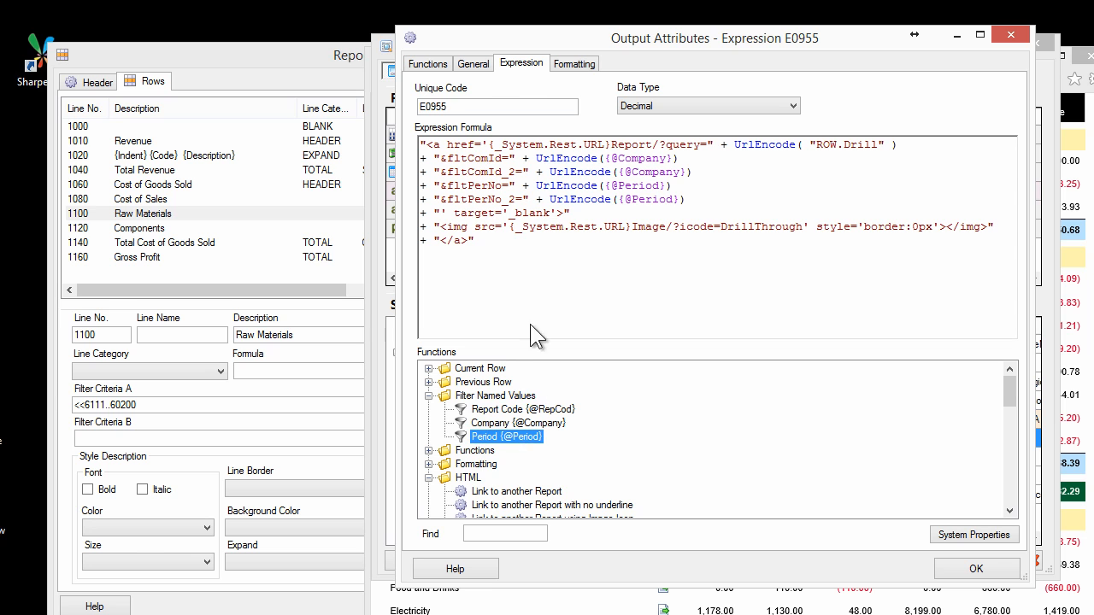
# - Duplicate the PerNo and PerNo_2 lines directly below themselves in the link formula
pyautogui.click(475, 186)
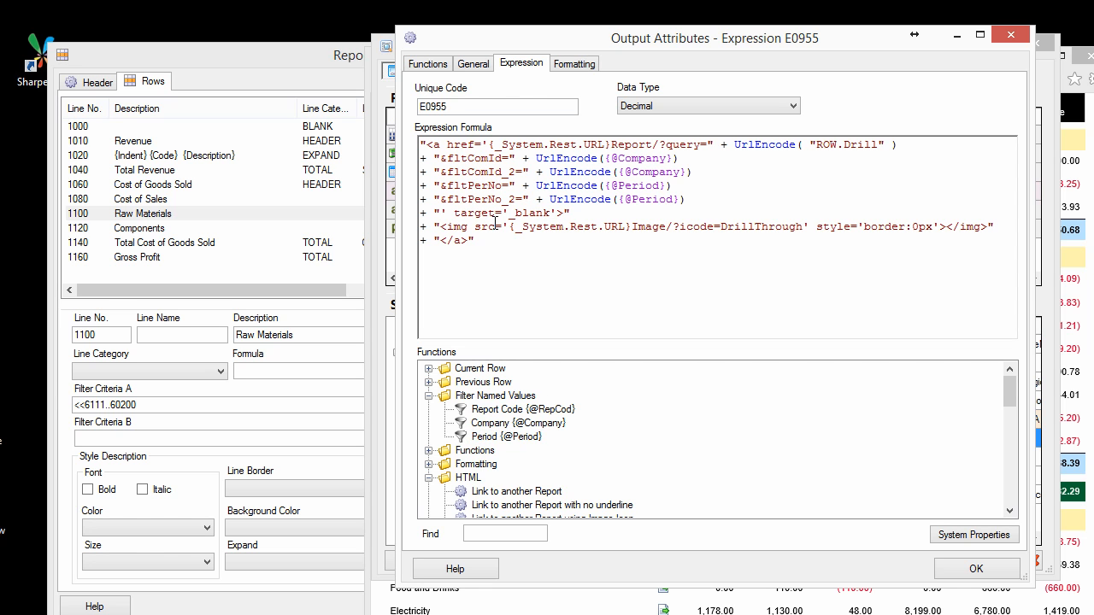
pyautogui.hotkey('shift', 'Down')
pyautogui.hotkey('shift', 'Down')
pyautogui.press('Up')
pyautogui.press('Up')
pyautogui.press('Up')
pyautogui.hotkey('shift', 'Down')
pyautogui.hotkey('shift', 'Down')
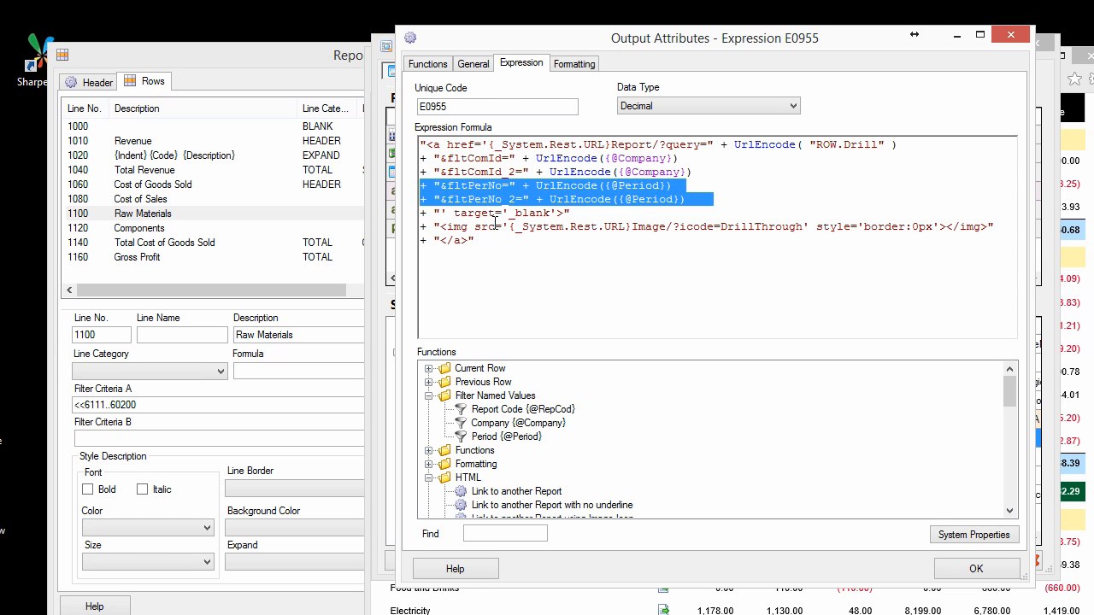
pyautogui.hotkey('ctrl', 'c')
pyautogui.press('Right')
pyautogui.hotkey('ctrl', 'v')
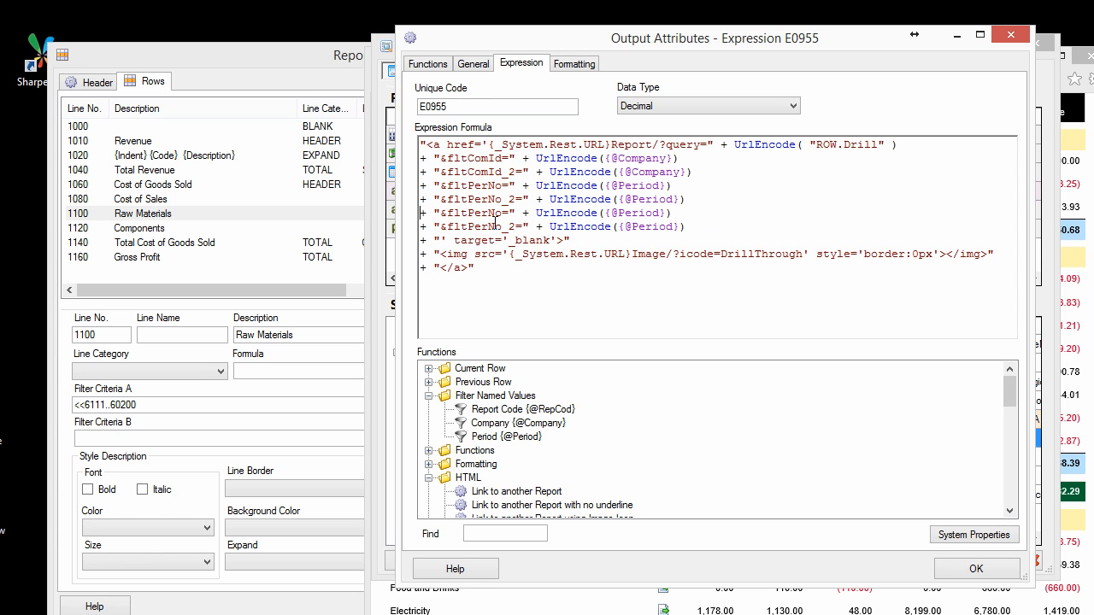
# - Rename the filter in the first duplicated PerNo line to AccId
pyautogui.hotkey('shift', 'Right')
pyautogui.hotkey('shift', 'Right')
pyautogui.hotkey('shift', 'Right')
pyautogui.hotkey('shift', 'Right')
pyautogui.hotkey('shift', 'Right')
pyautogui.write('AccId')
pyautogui.press('Delete')
pyautogui.press('Delete')
pyautogui.press('Delete')
pyautogui.press('Delete')
pyautogui.press('Delete')
pyautogui.press('Delete')
pyautogui.press('Delete')
pyautogui.press('Delete')
pyautogui.press('Delete')
pyautogui.click(493, 424)
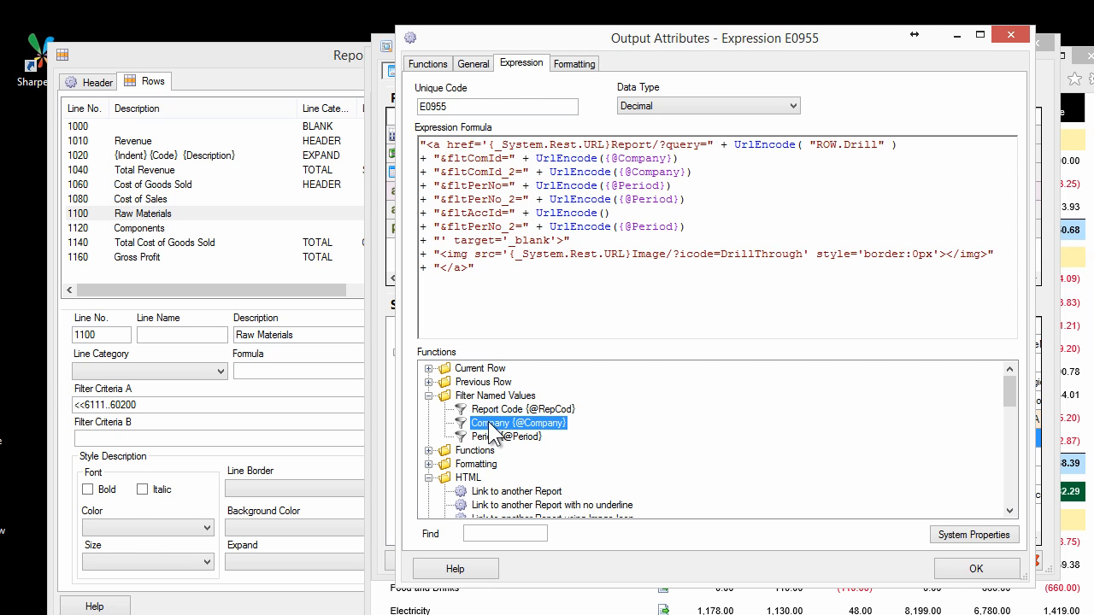
pyautogui.click(429, 368)
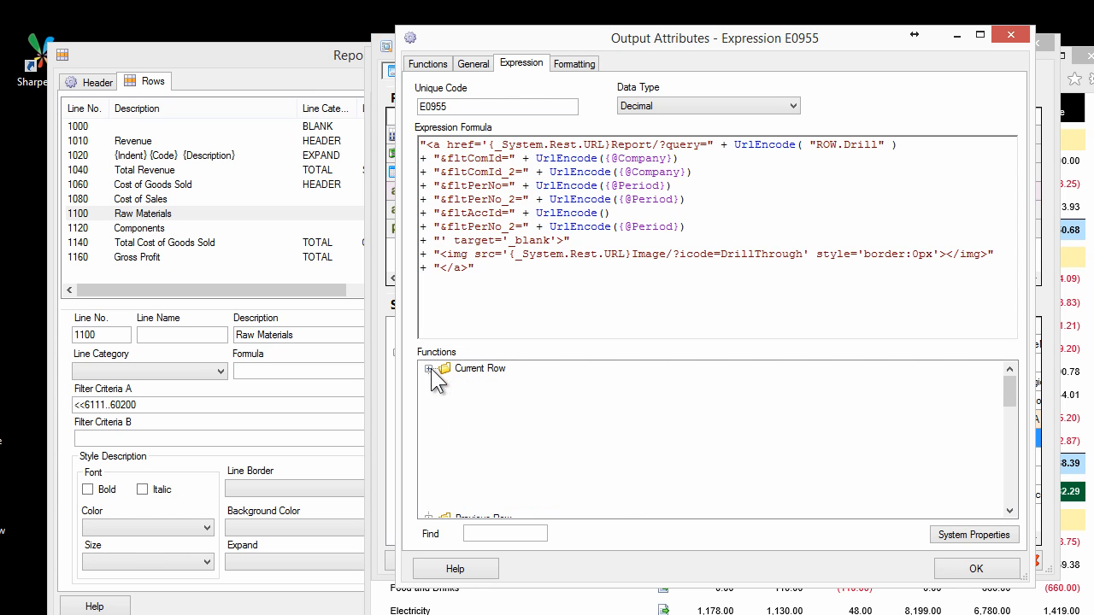
pyautogui.click(515, 434)
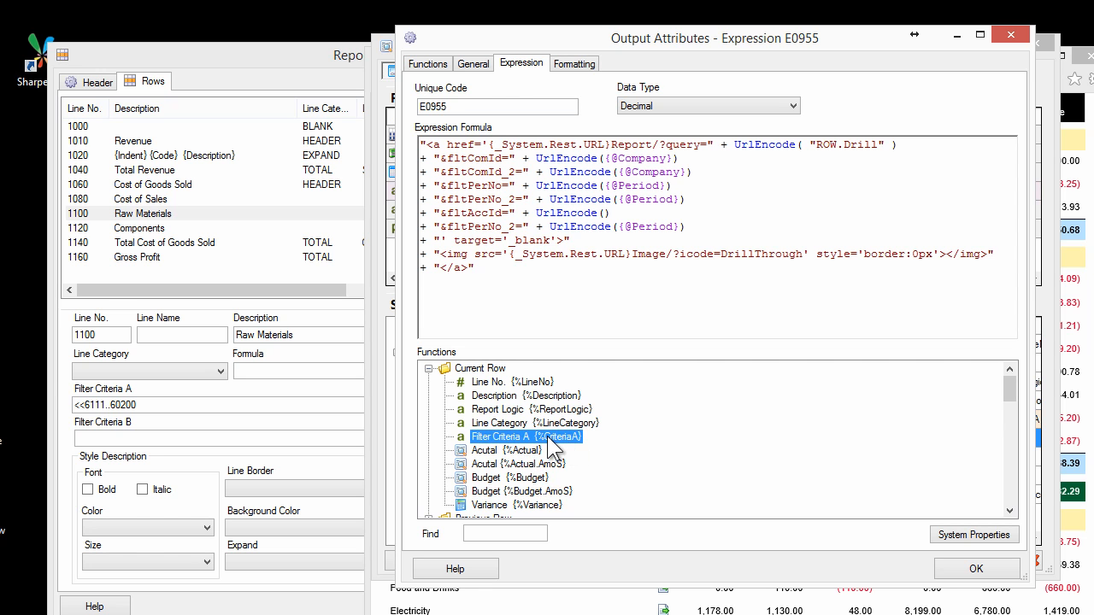
pyautogui.doubleClick(547, 434)
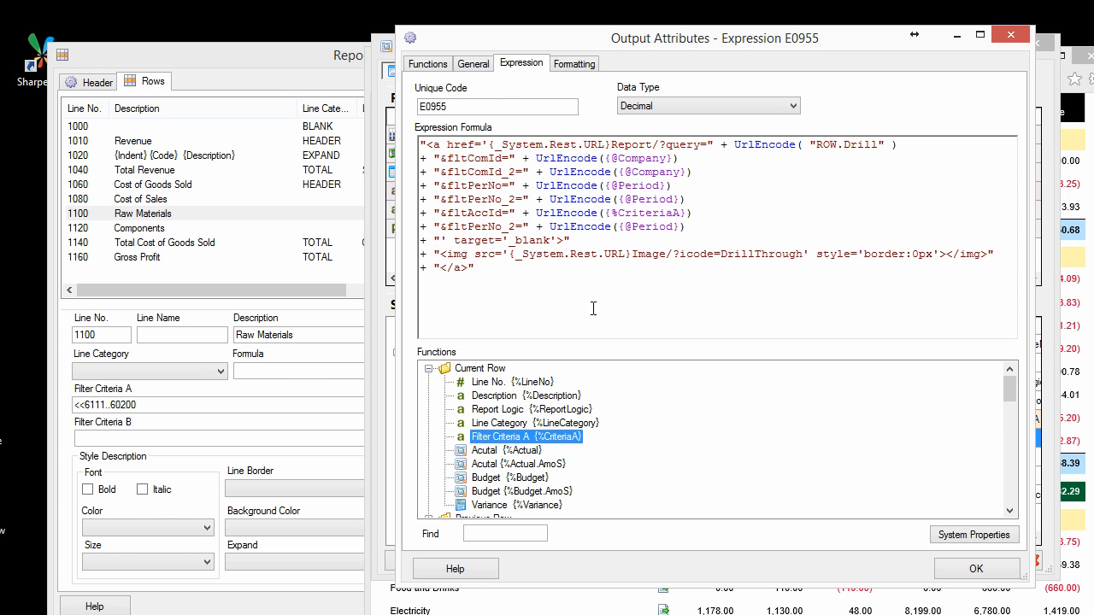
pyautogui.click(625, 227)
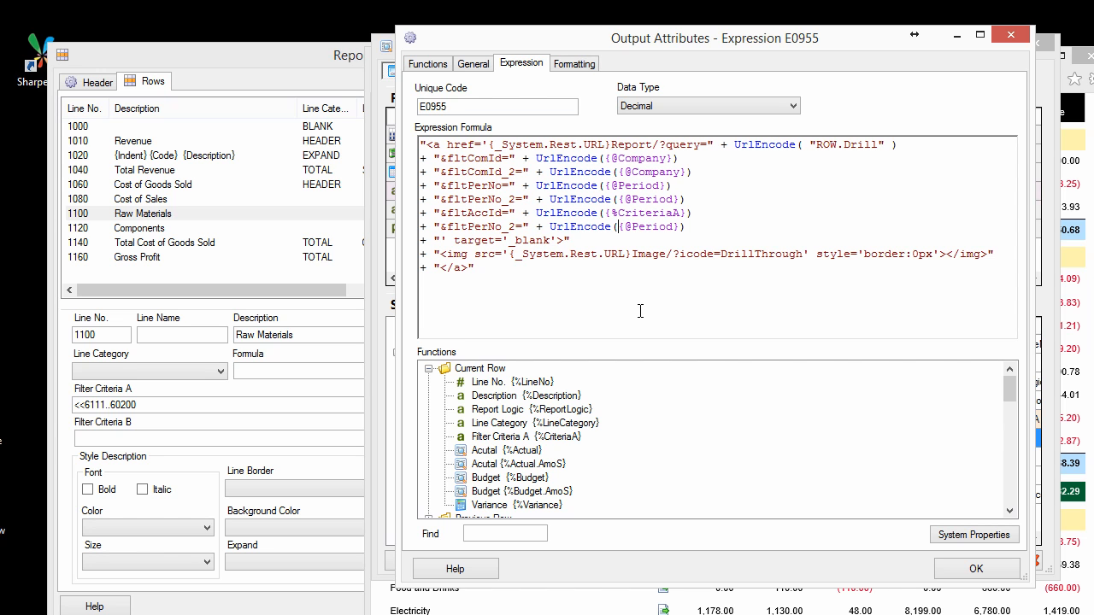
pyautogui.hotkey('shift', 'Right')
pyautogui.hotkey('shift', 'Right')
pyautogui.hotkey('shift', 'Right')
pyautogui.hotkey('shift', 'Right')
pyautogui.hotkey('shift', 'Right')
pyautogui.hotkey('shift', 'Right')
pyautogui.hotkey('shift', 'Right')
pyautogui.hotkey('shift', 'Right')
pyautogui.hotkey('shift', 'Right')
pyautogui.hotkey('shift', 'Right')
pyautogui.hotkey('shift', 'Right')
pyautogui.hotkey('shift', 'Right')
pyautogui.press('Down')
pyautogui.press('Left')
pyautogui.hotkey('shift', 'Left')
pyautogui.hotkey('shift', 'Left')
pyautogui.hotkey('shift', 'Left')
pyautogui.hotkey('shift', 'Left')
pyautogui.hotkey('shift', 'Left')
pyautogui.hotkey('shift', 'Left')
pyautogui.hotkey('shift', 'Left')
pyautogui.hotkey('shift', 'Left')
pyautogui.hotkey('shift', 'Left')
pyautogui.hotkey('ctrl', 'v')
# - Rename the filter in the last PerNo_2 line of the link formula to AccId_2
pyautogui.hotkey('shift', 'Right')
pyautogui.hotkey('shift', 'Right')
pyautogui.hotkey('shift', 'Right')
pyautogui.hotkey('shift', 'Right')
pyautogui.hotkey('shift', 'Right')
pyautogui.write('AccId')
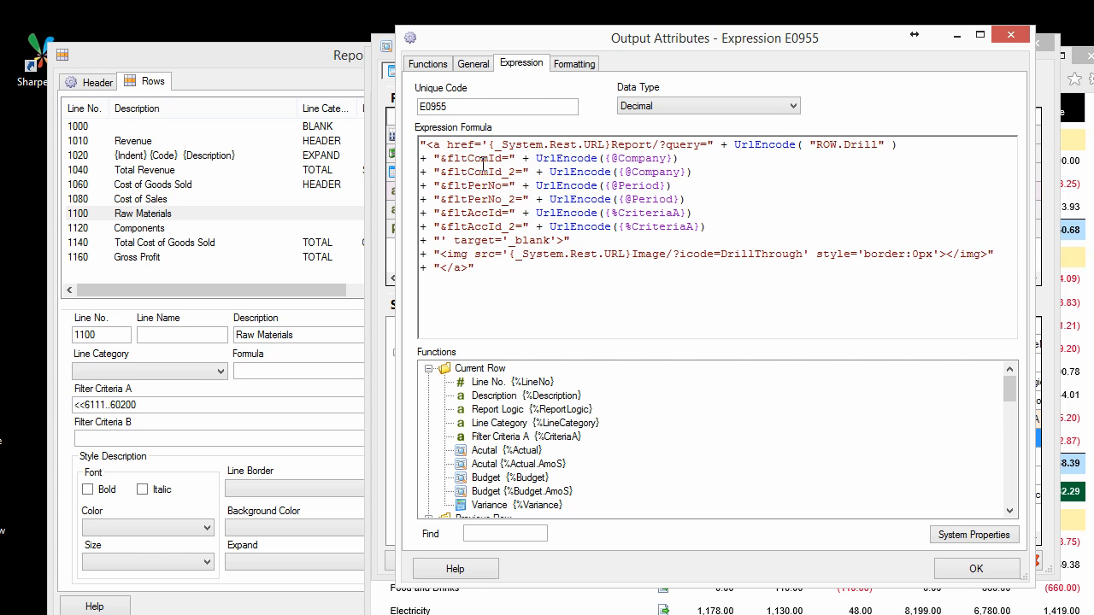
# - Accept the link expression with its data type changed to HTML, and clear the output's description
pyautogui.click(957, 570)
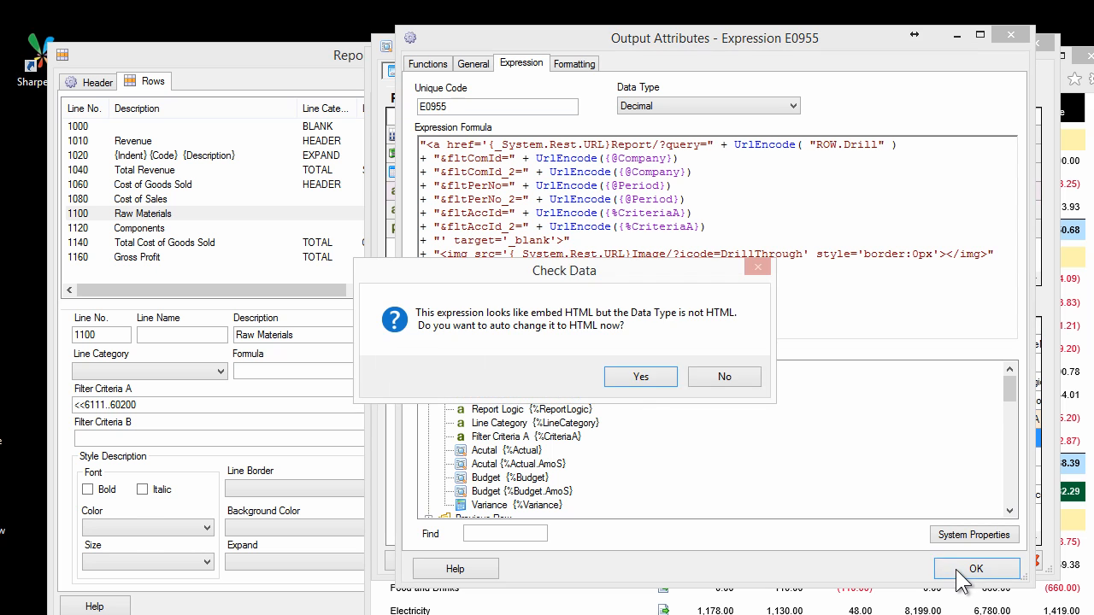
pyautogui.click(633, 376)
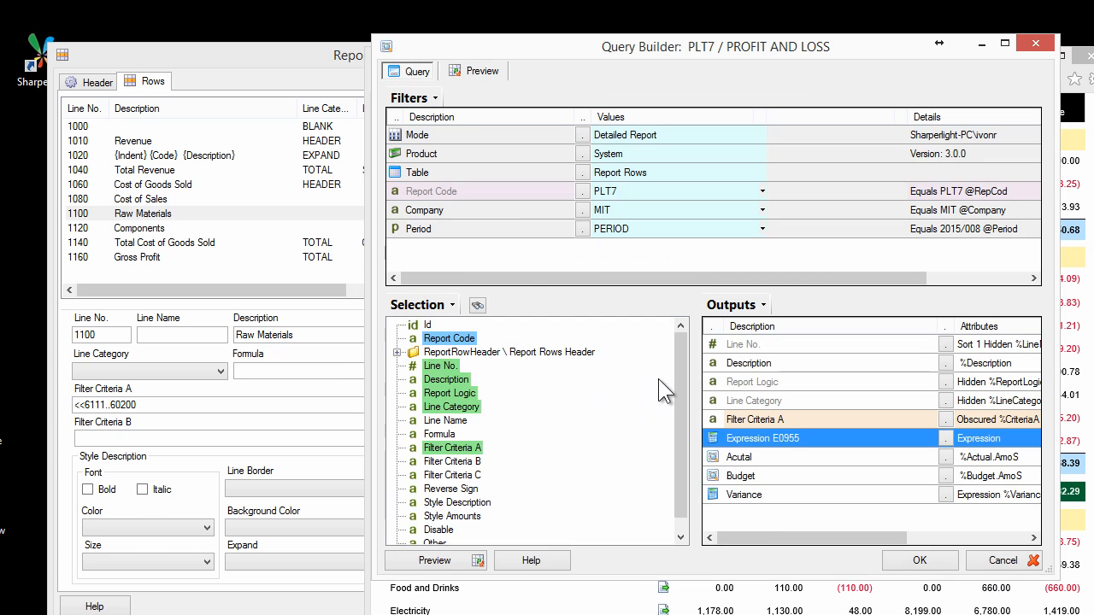
pyautogui.rightClick(734, 437)
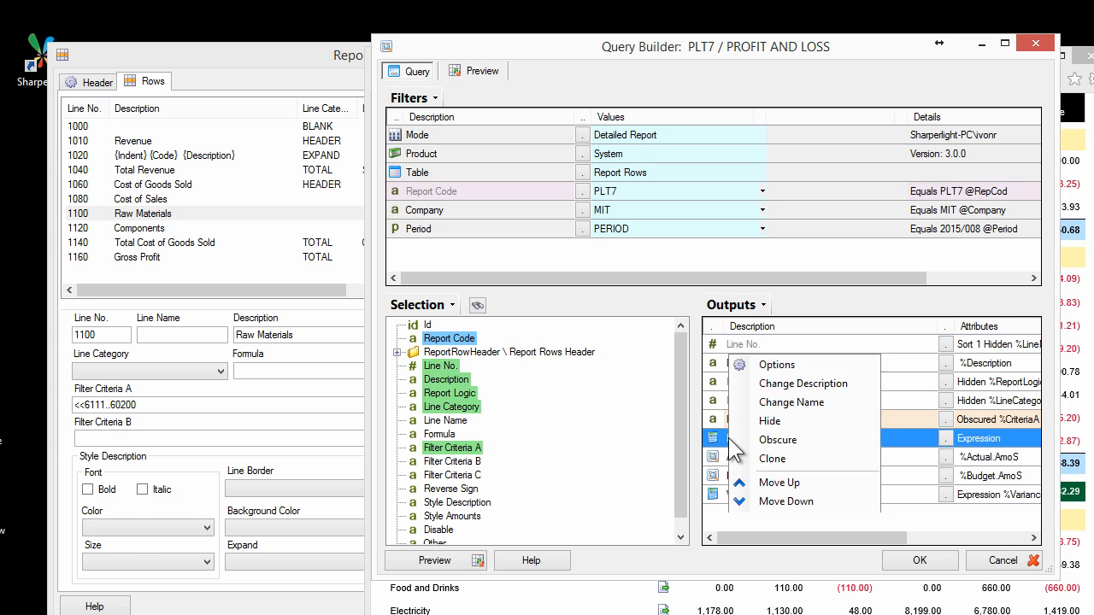
pyautogui.click(782, 384)
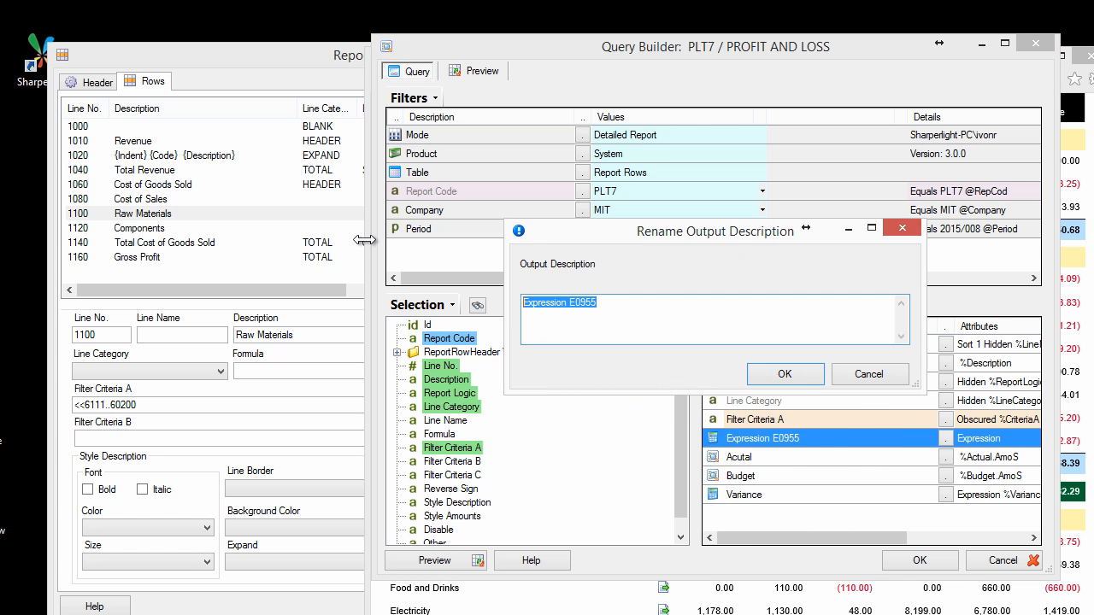
pyautogui.press('BackSpace')
pyautogui.click(784, 375)
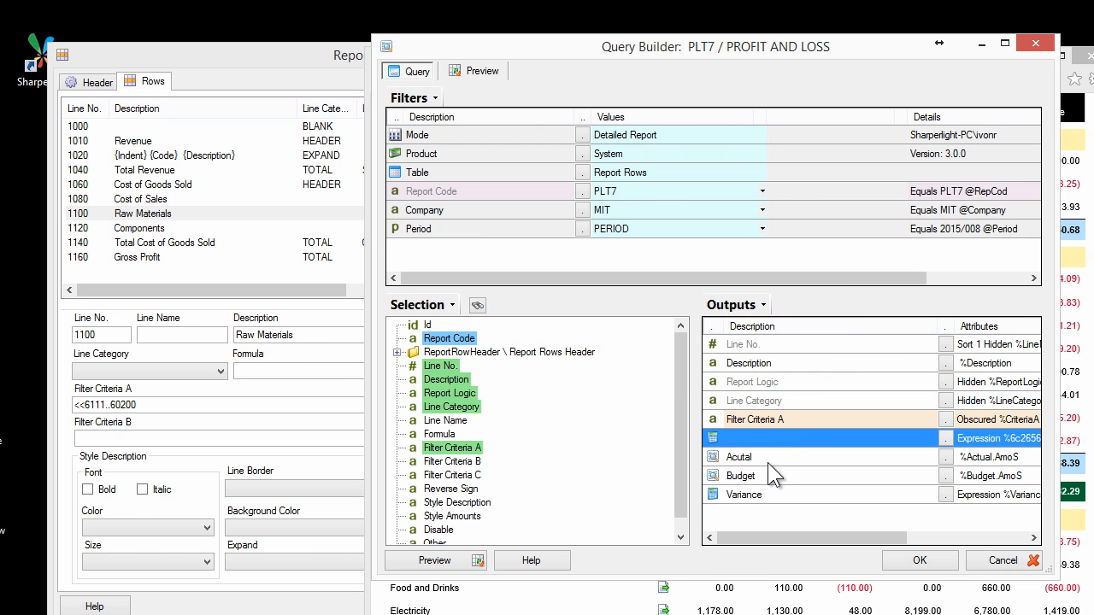
# - Apply the query changes to published query ROW.PLT7, and reload and resubmit its Profit and Loss report in the browser
pyautogui.click(905, 560)
pyautogui.click(803, 565)
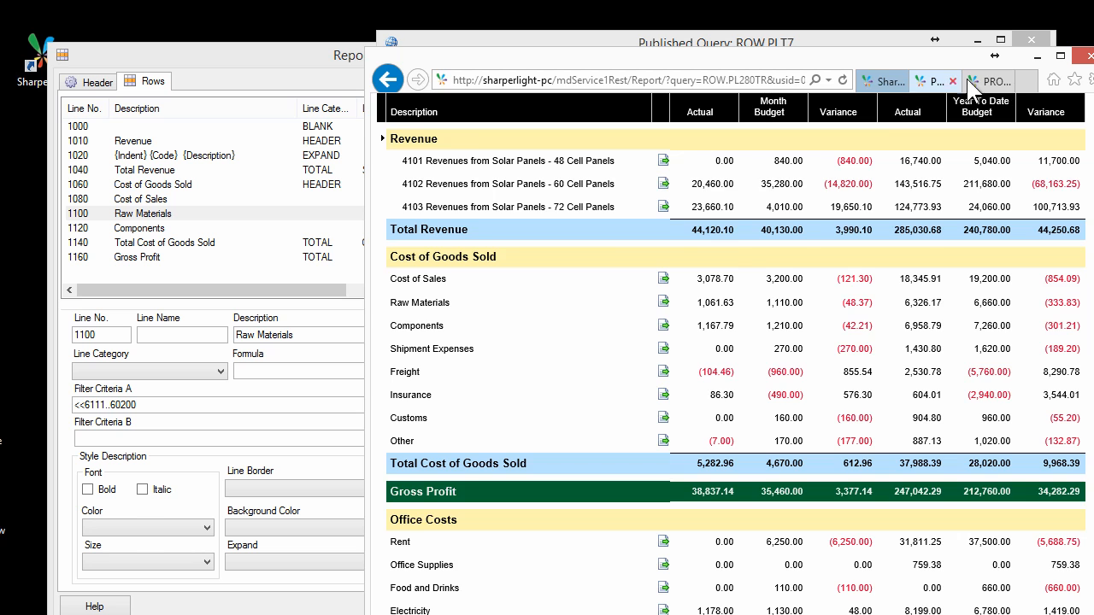
pyautogui.click(969, 79)
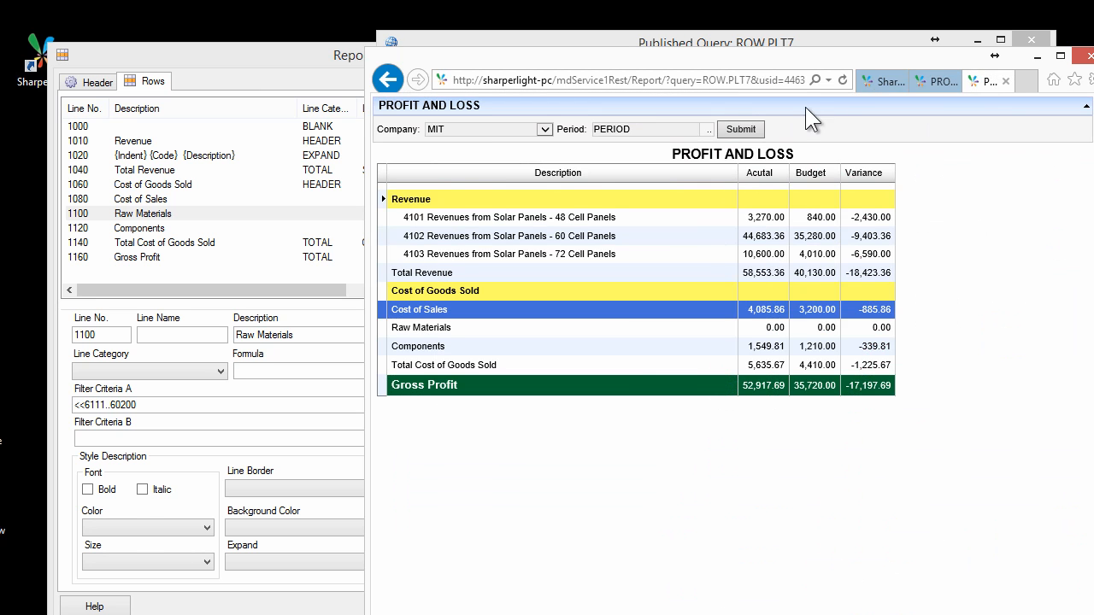
pyautogui.click(840, 79)
pyautogui.click(739, 128)
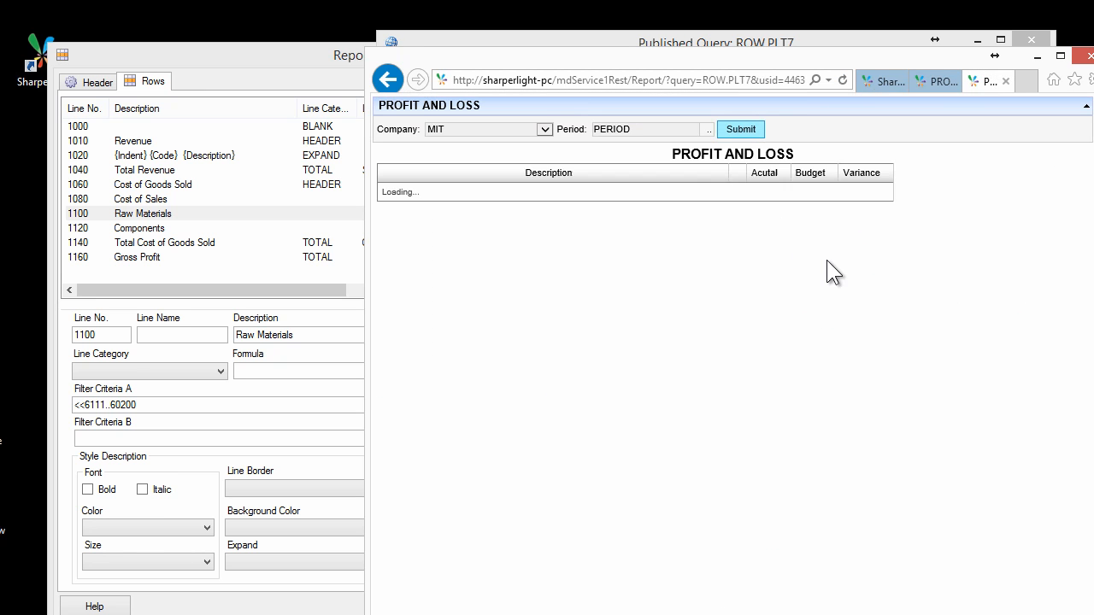
# - Open the drill-down for the Cost of Sales row and compare its total with the Profit and Loss actual
pyautogui.click(597, 257)
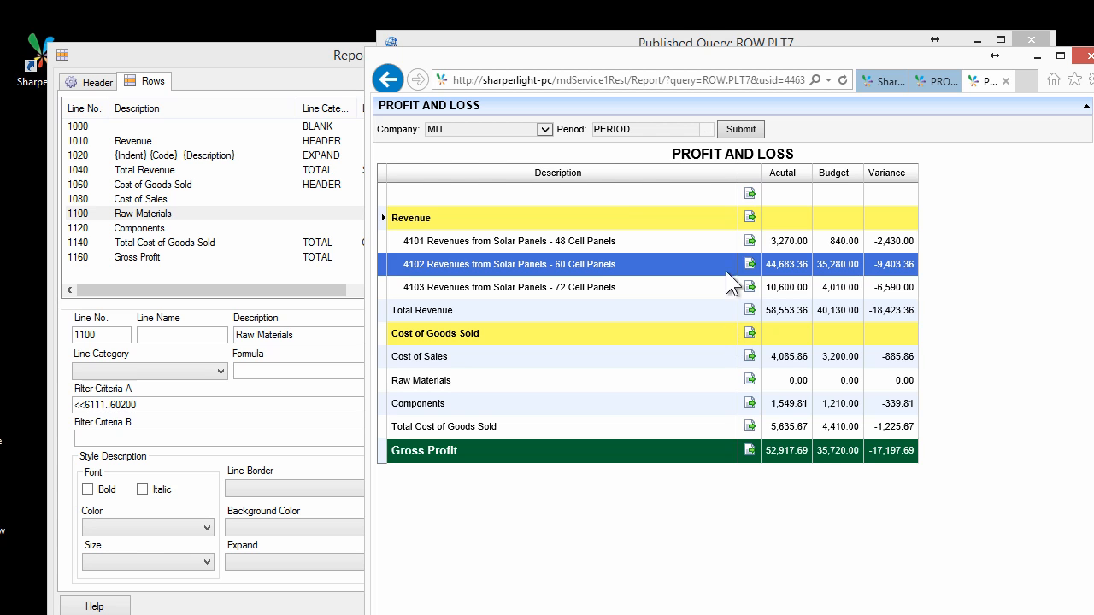
pyautogui.click(638, 194)
pyautogui.click(453, 359)
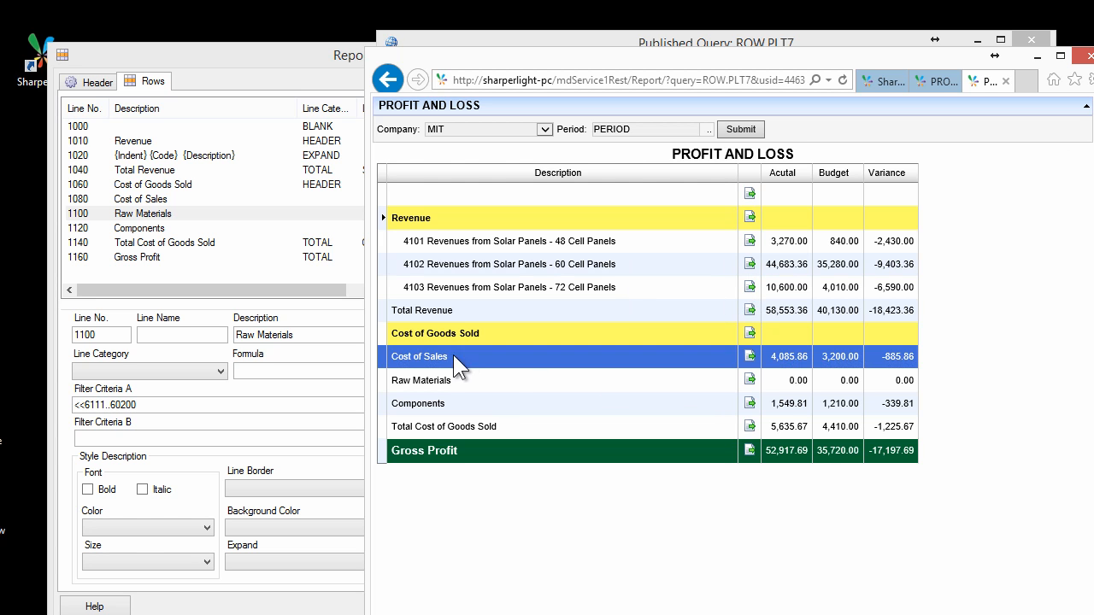
pyautogui.click(749, 356)
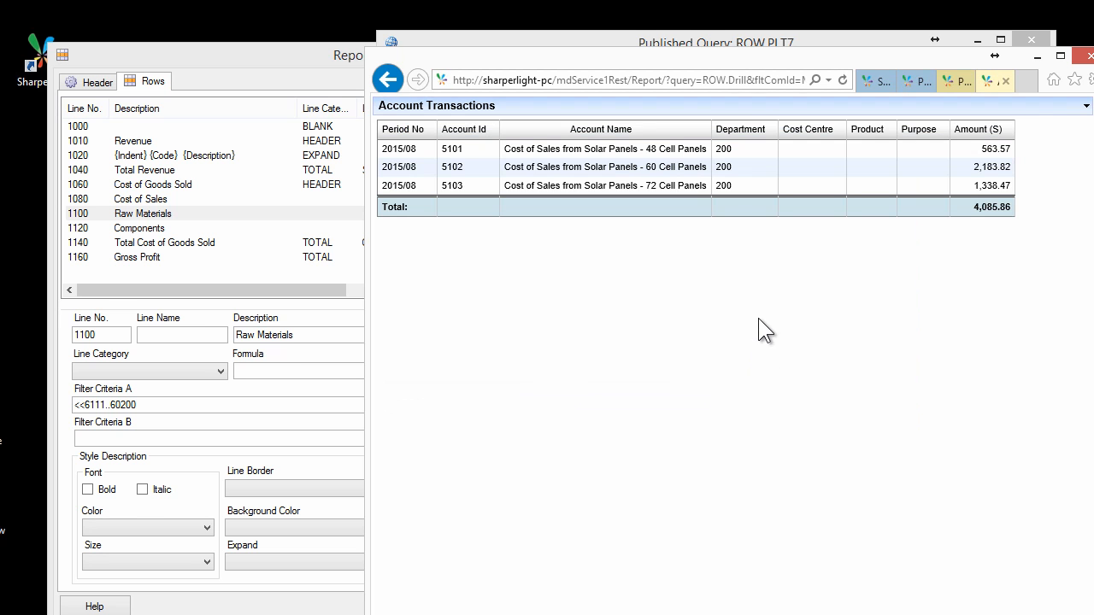
pyautogui.click(947, 80)
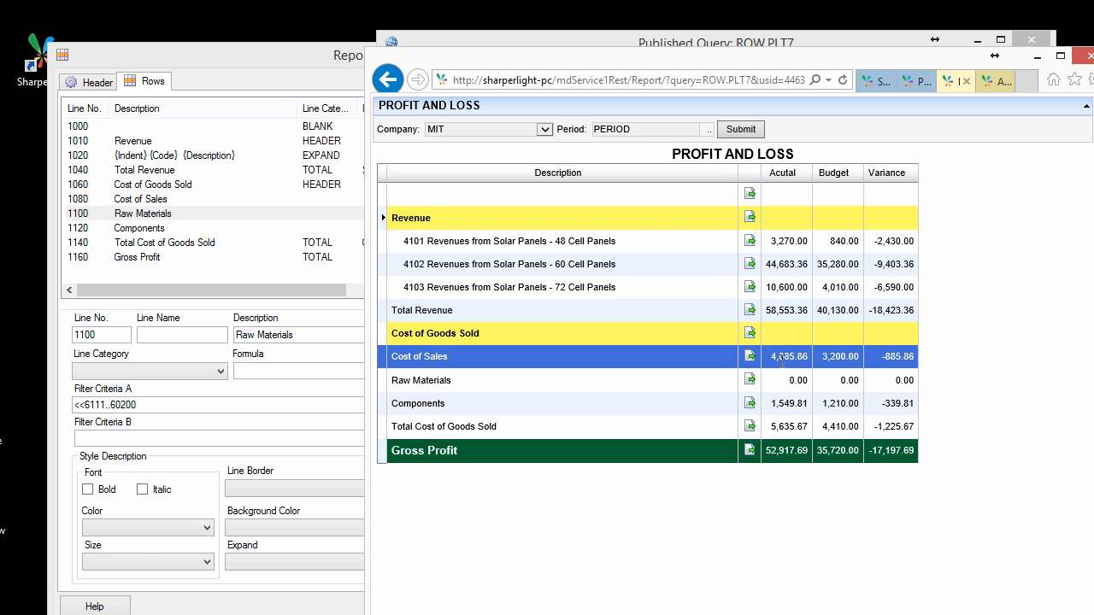
pyautogui.click(997, 81)
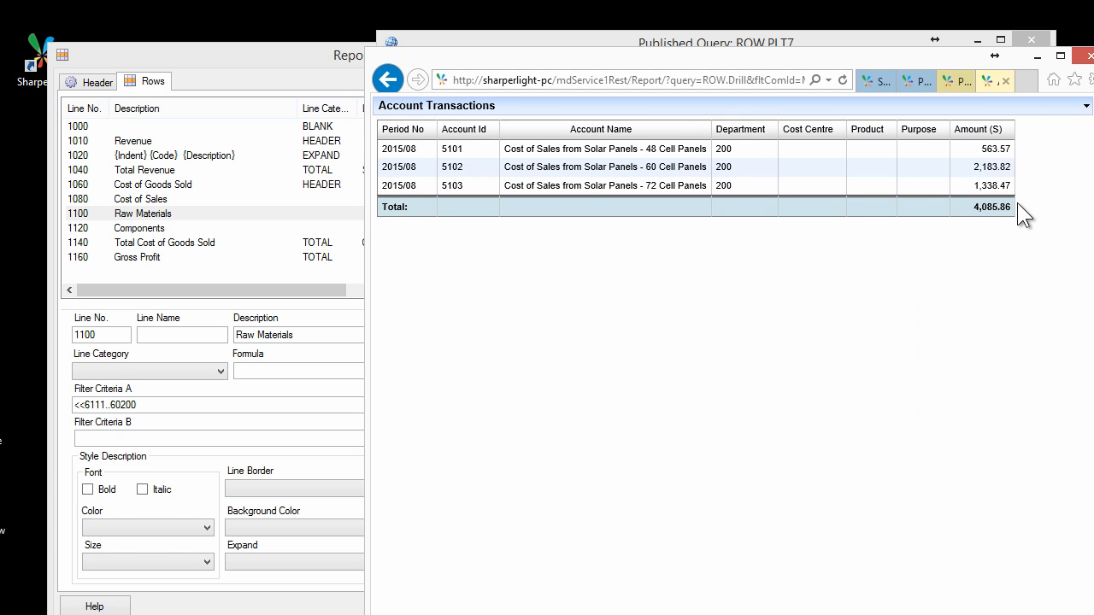
# - Check the Company Id, Account Id and Period No filters passed to the Account Transactions report, and return to the Profit and Loss report
pyautogui.click(881, 104)
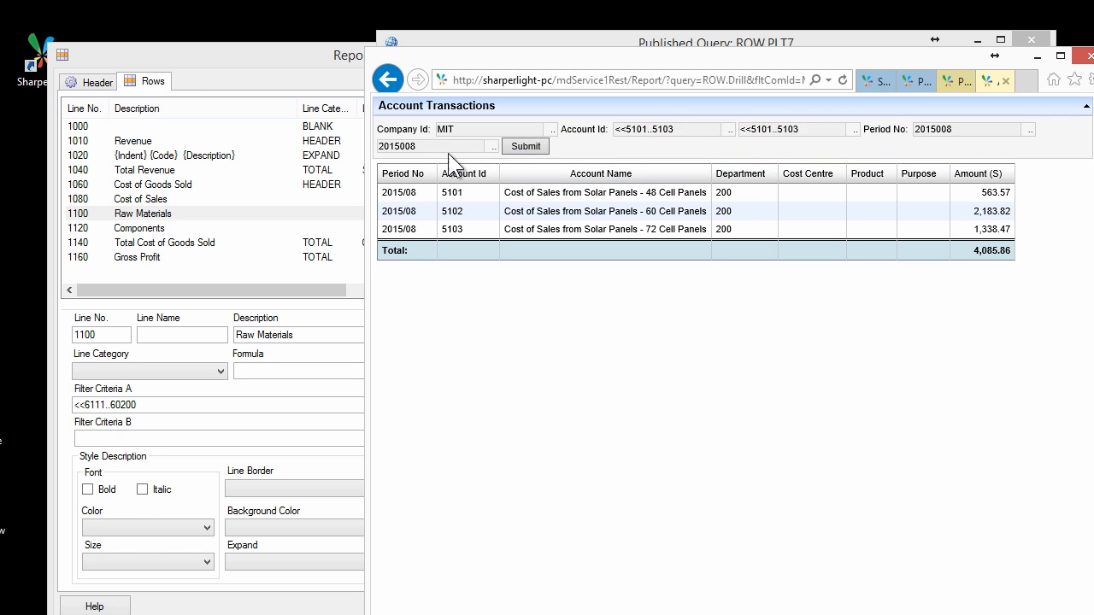
pyautogui.doubleClick(459, 130)
pyautogui.click(698, 129)
pyautogui.moveTo(589, 117); pyautogui.dragTo(592, 119)
pyautogui.moveTo(802, 129); pyautogui.dragTo(736, 126)
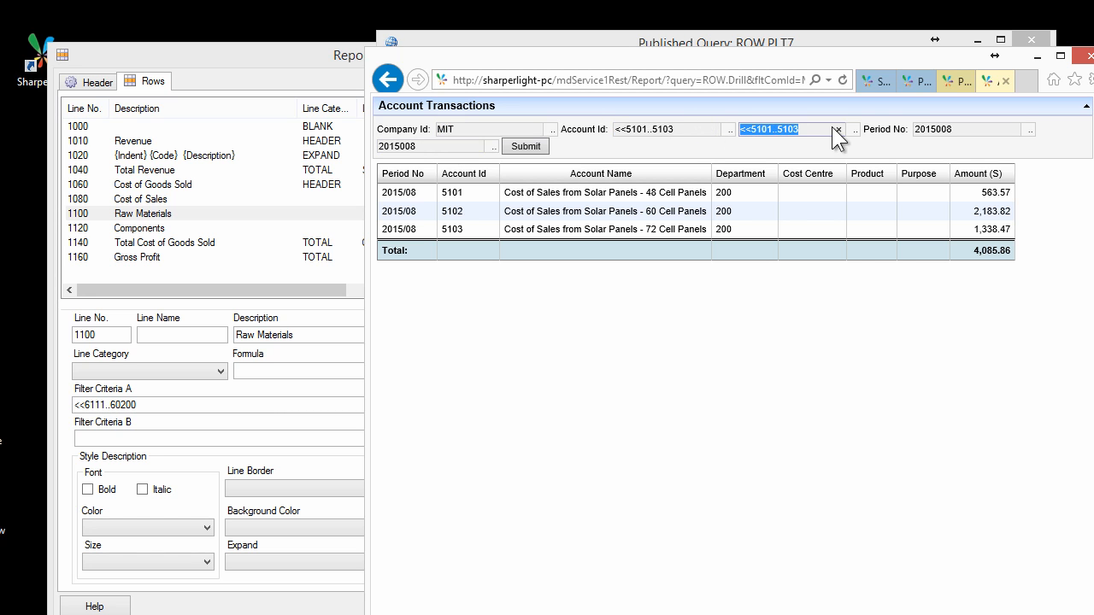
pyautogui.click(950, 127)
pyautogui.click(413, 147)
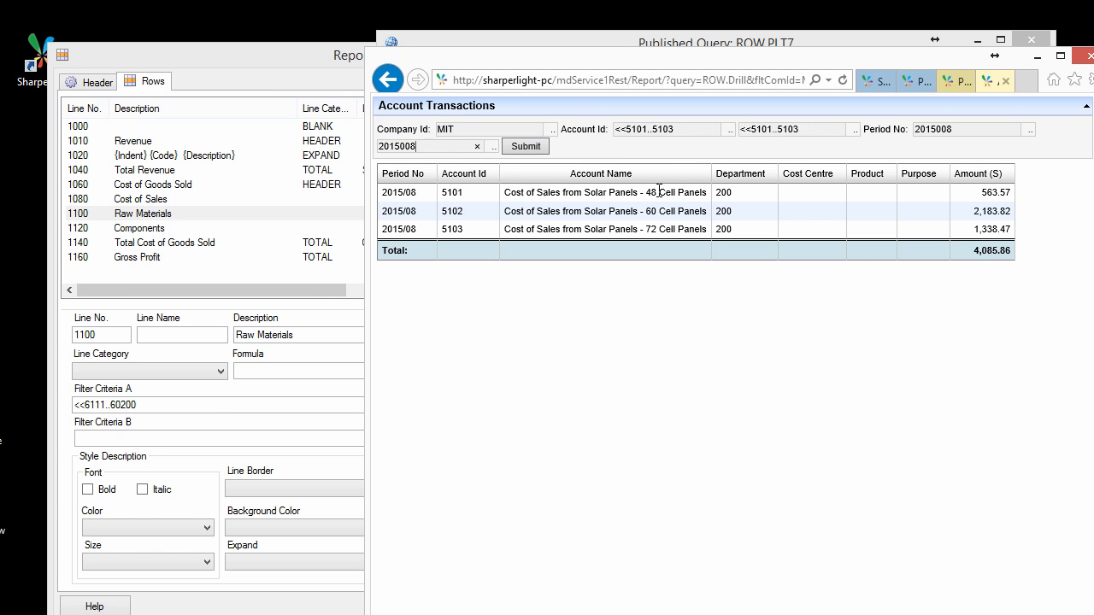
pyautogui.click(823, 199)
pyautogui.click(654, 211)
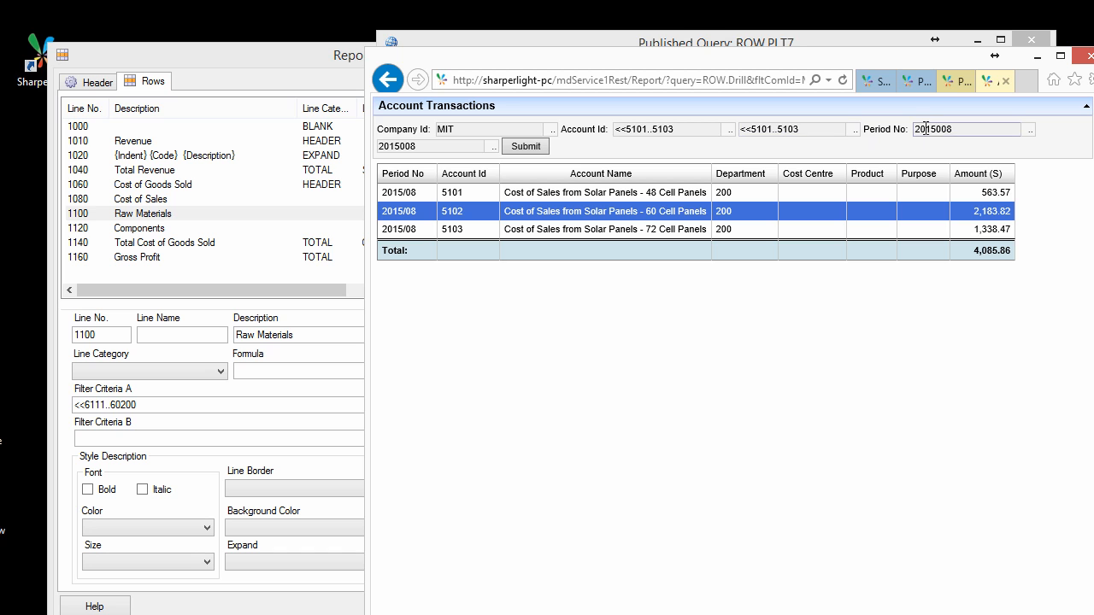
pyautogui.moveTo(948, 128); pyautogui.dragTo(911, 129)
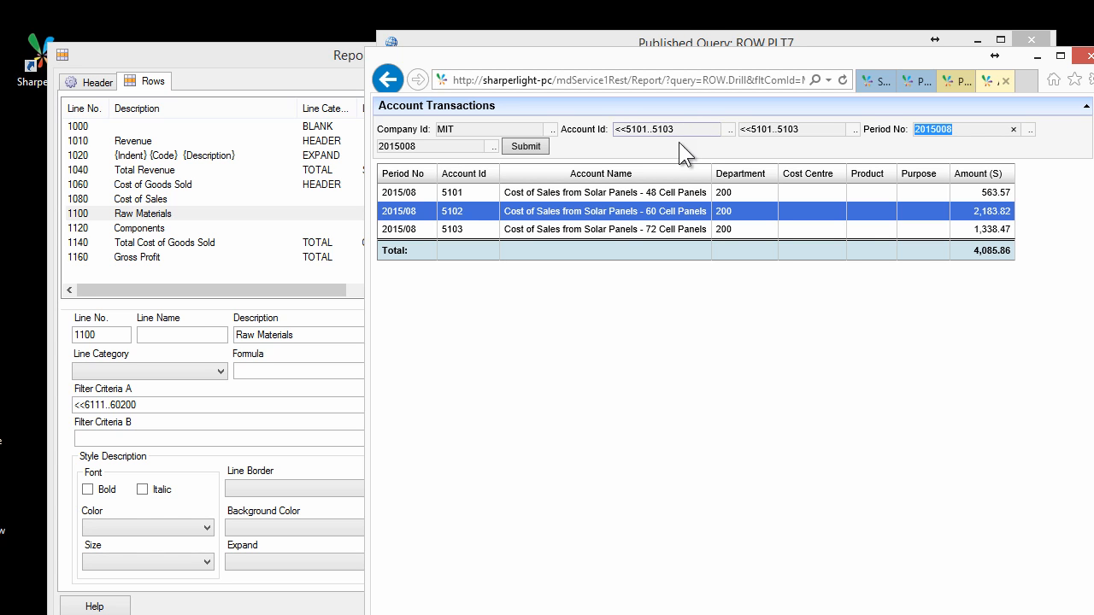
pyautogui.click(619, 227)
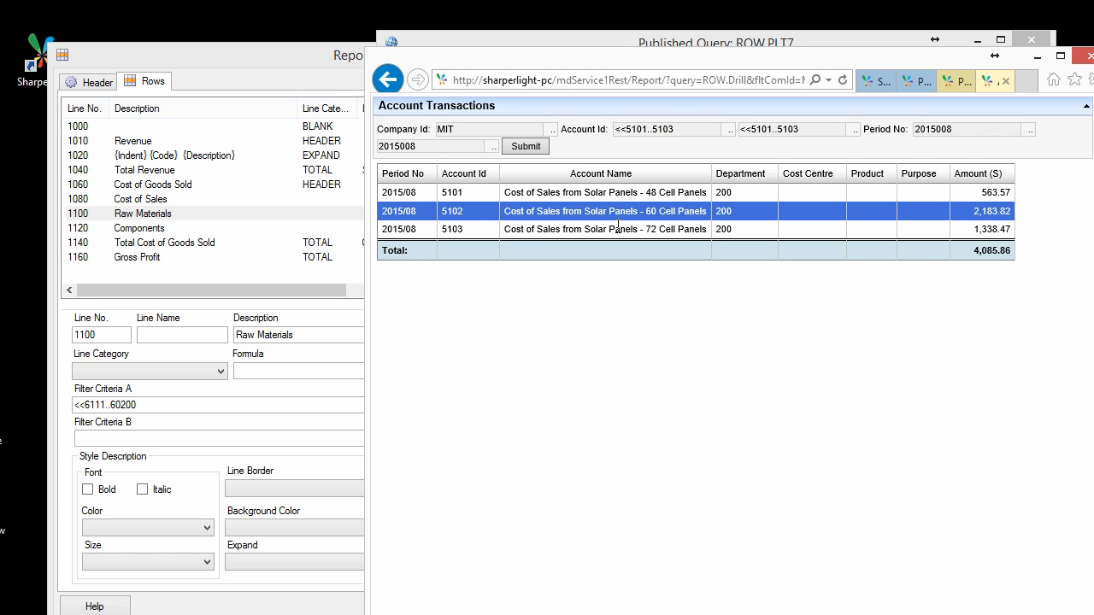
pyautogui.click(720, 210)
pyautogui.click(955, 82)
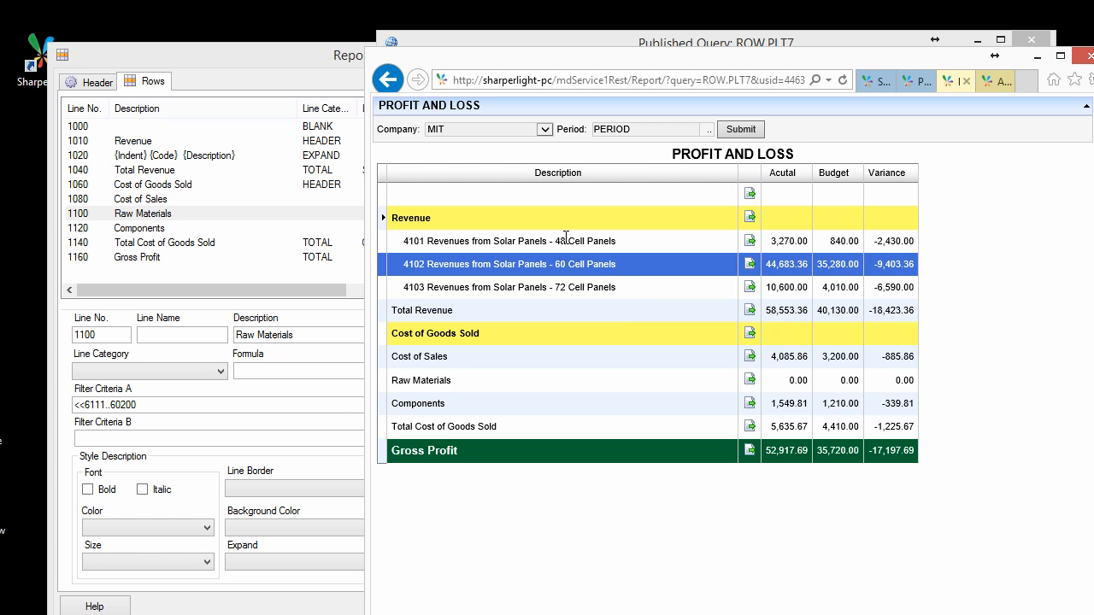
pyautogui.click(596, 241)
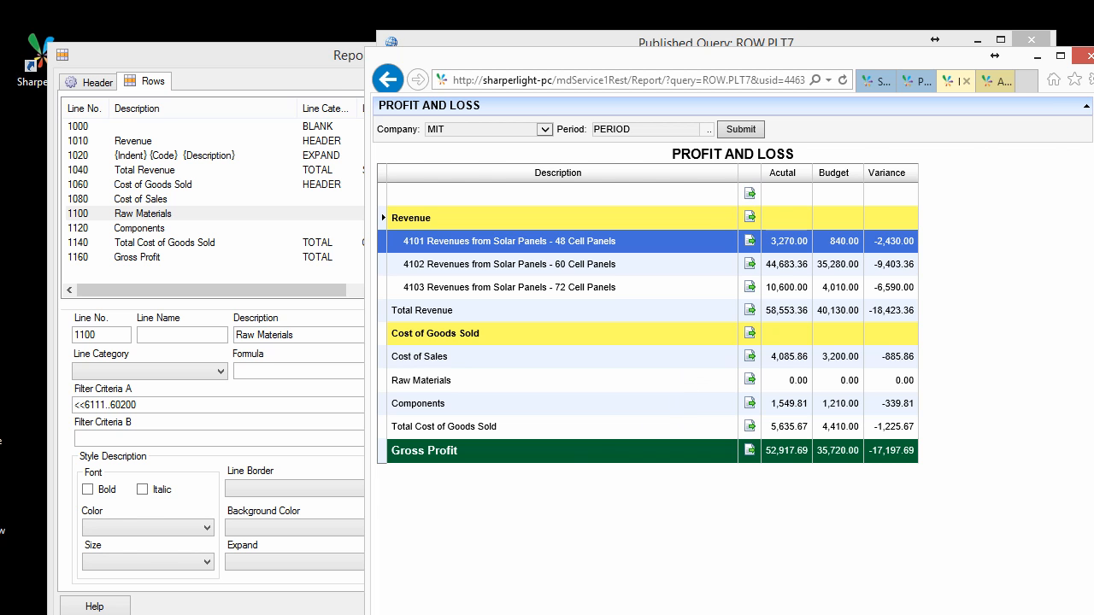
# - Reopen the drill-down link expression in the ROW.PLT7 query and insert an empty line above its formula
pyautogui.click(415, 589)
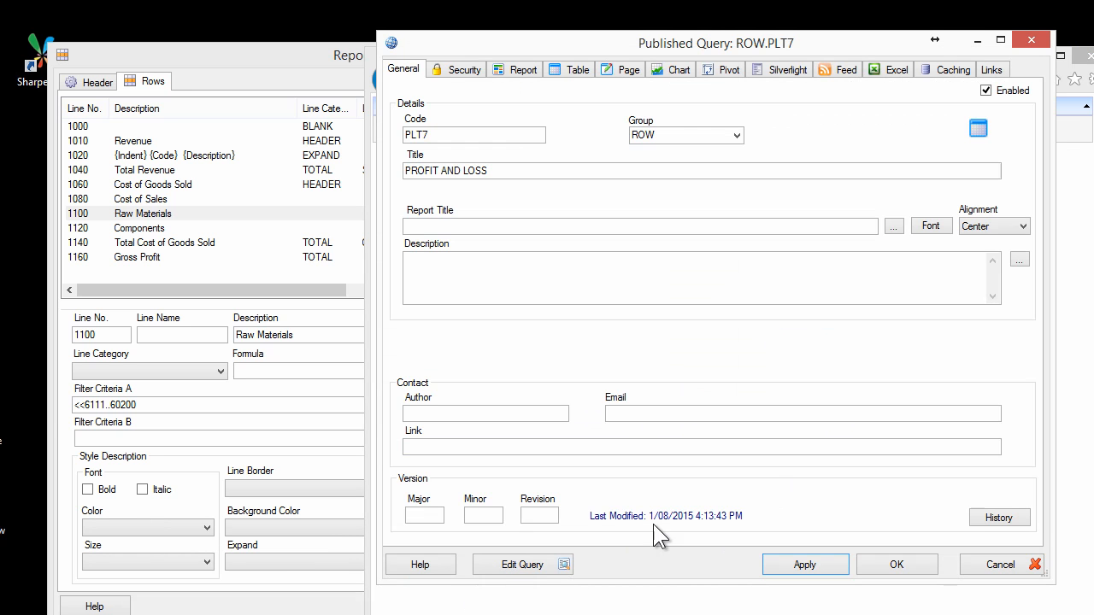
pyautogui.click(547, 566)
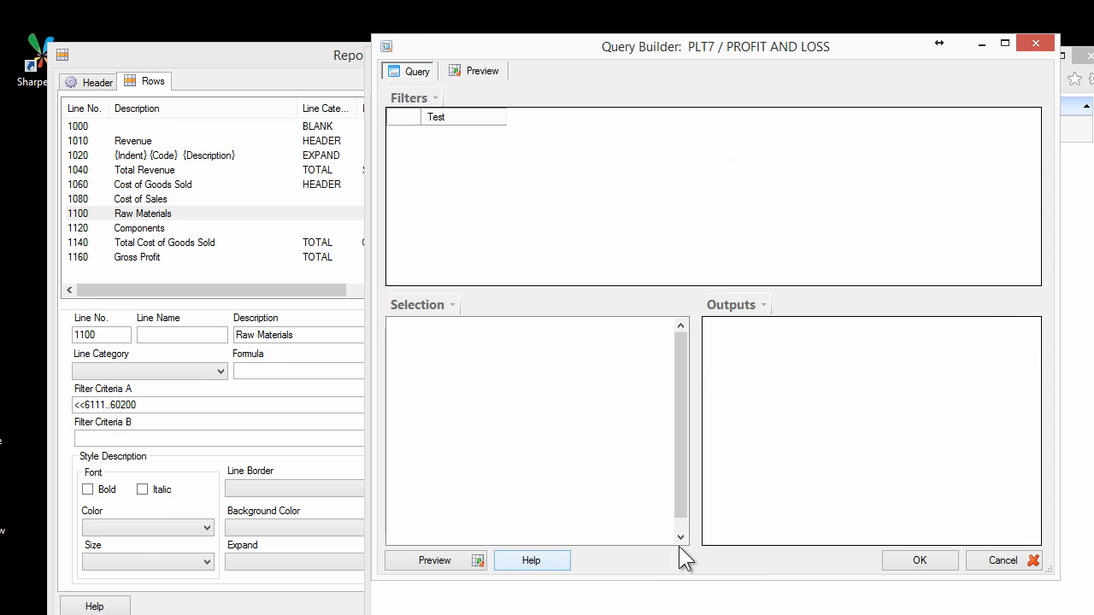
pyautogui.click(728, 436)
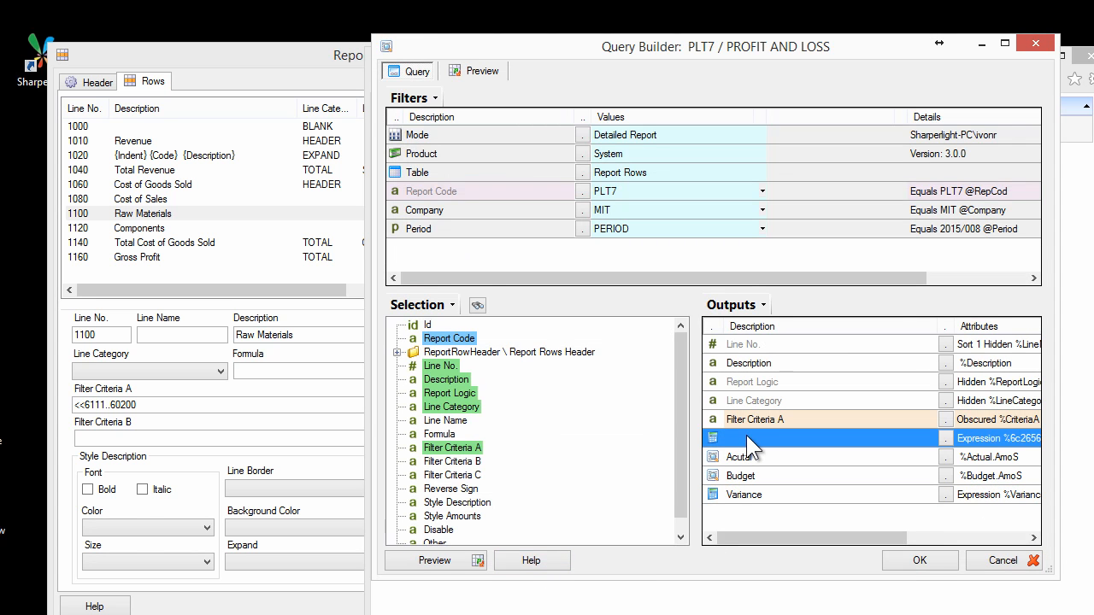
pyautogui.doubleClick(746, 435)
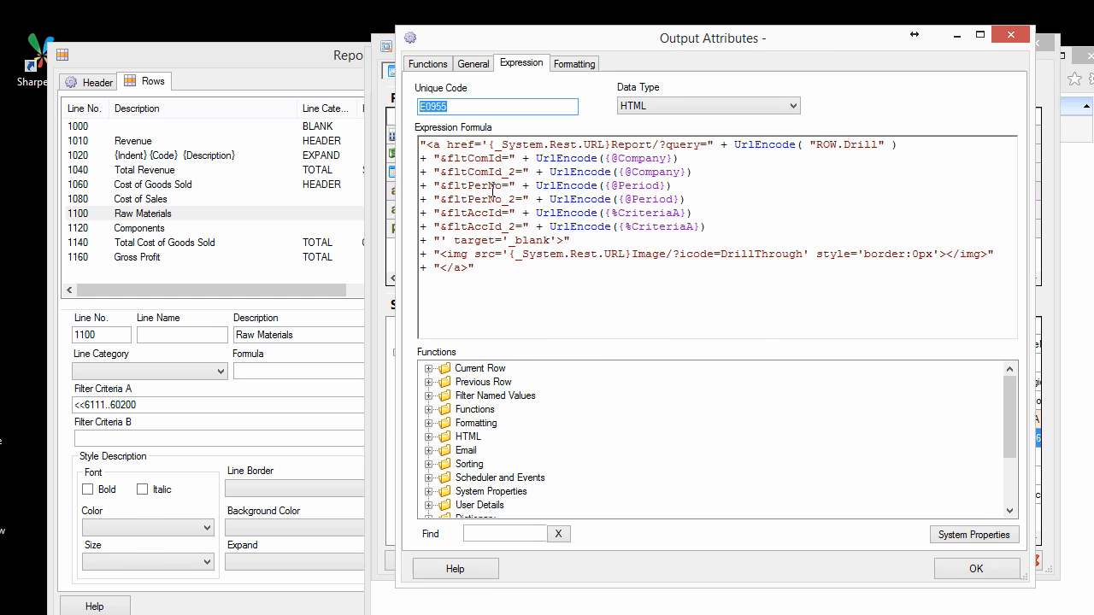
pyautogui.click(449, 145)
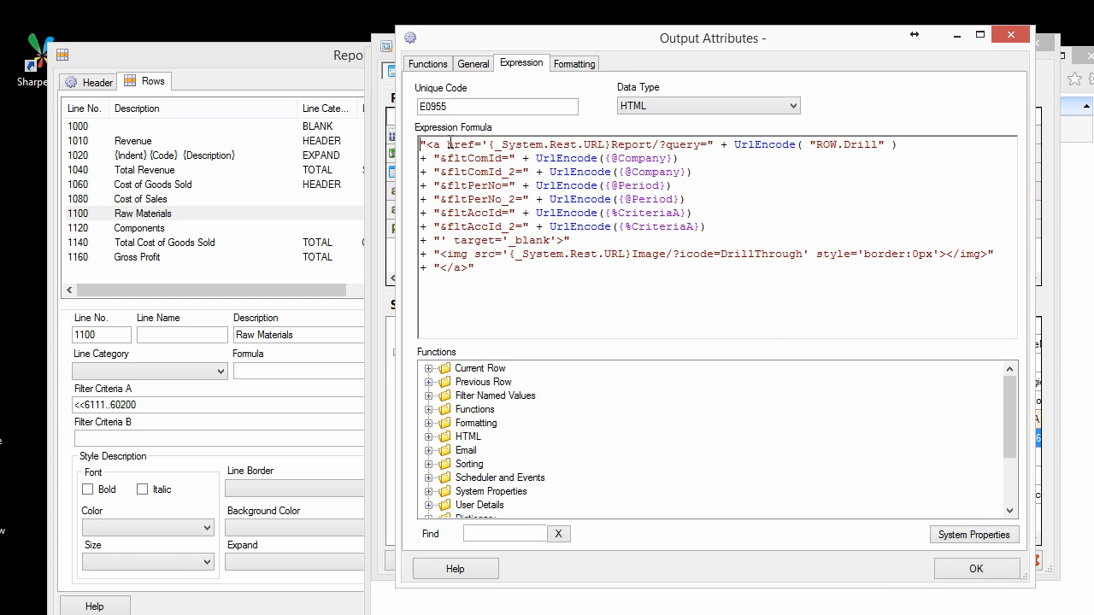
pyautogui.press('Return')
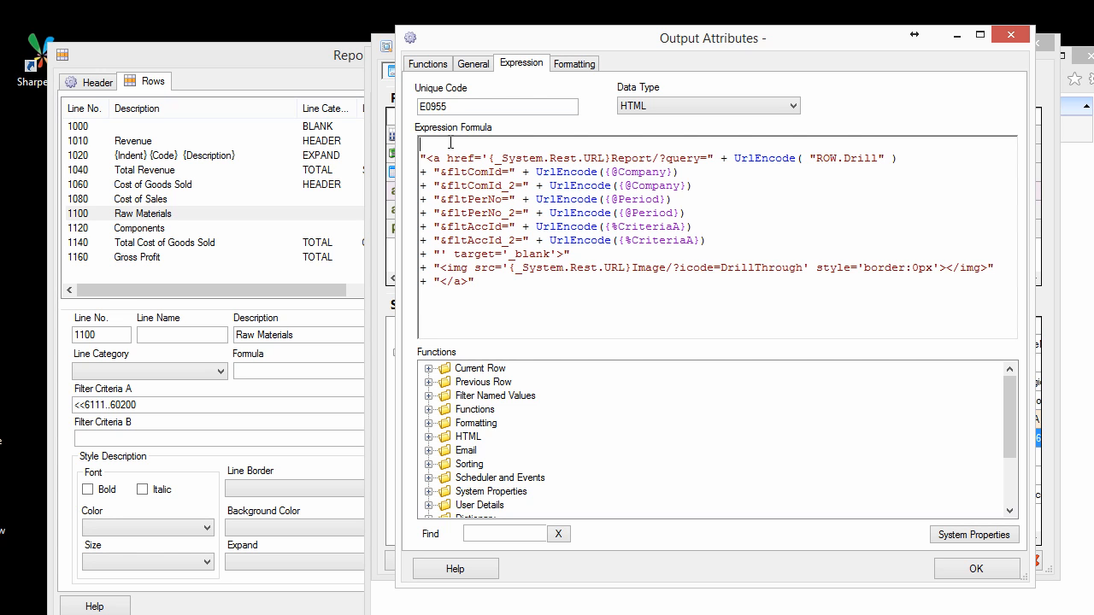
# - Examine which PLT7 report rows have Filter Criteria A and their line categories, and return to the link expression
pyautogui.click(299, 169)
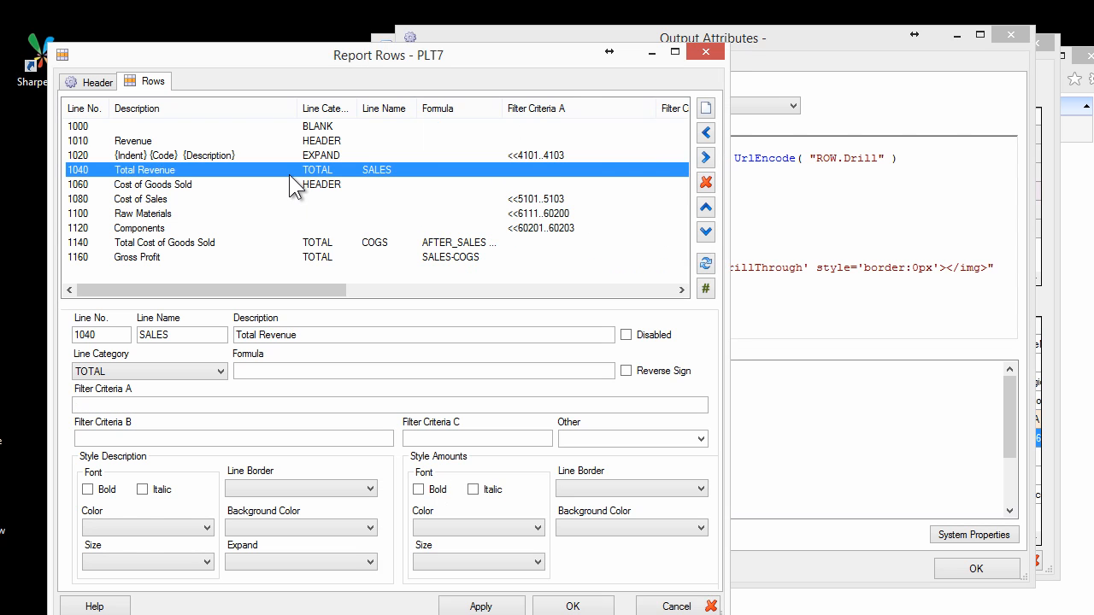
pyautogui.click(519, 155)
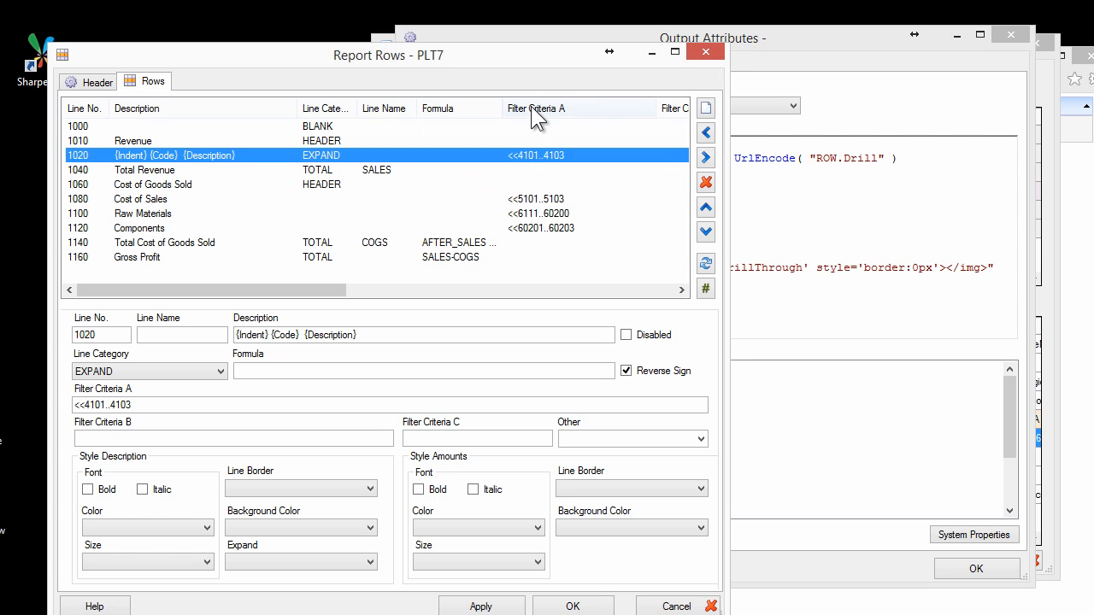
pyautogui.click(538, 200)
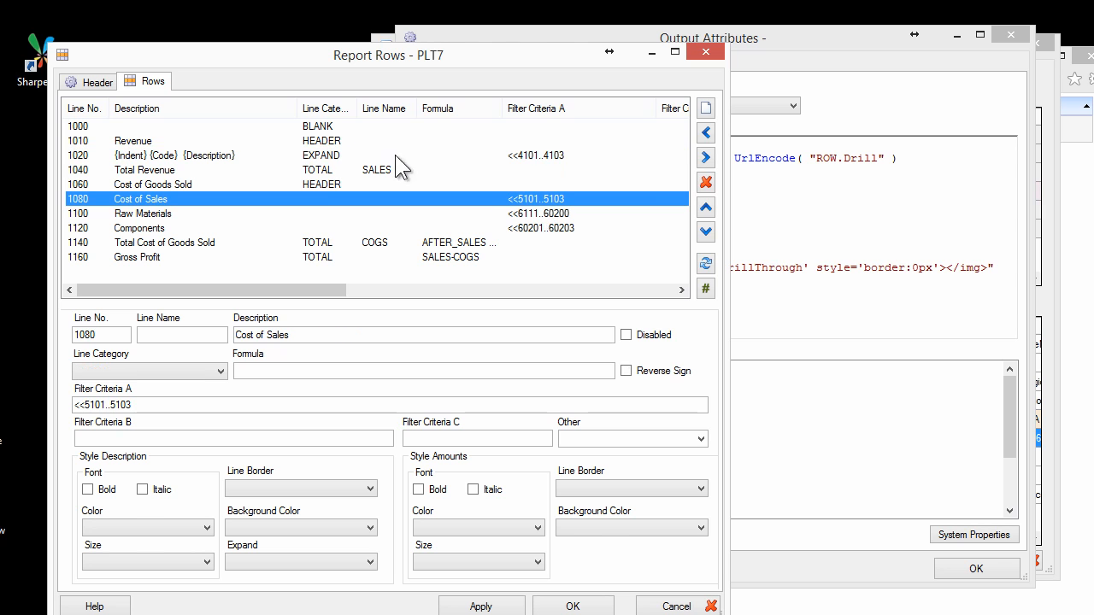
pyautogui.click(318, 126)
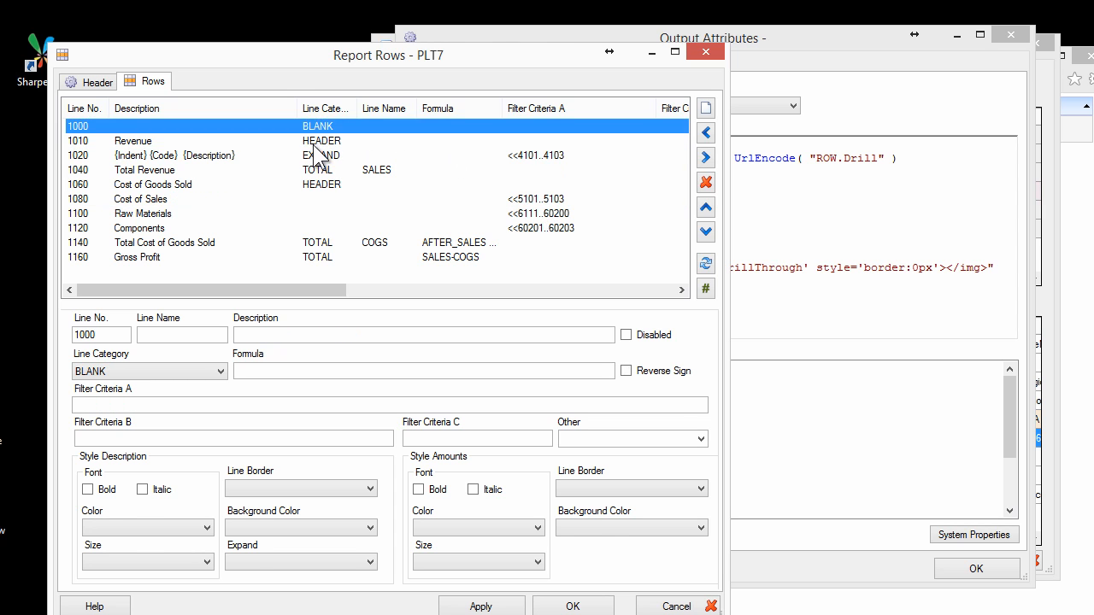
pyautogui.click(314, 141)
pyautogui.click(286, 157)
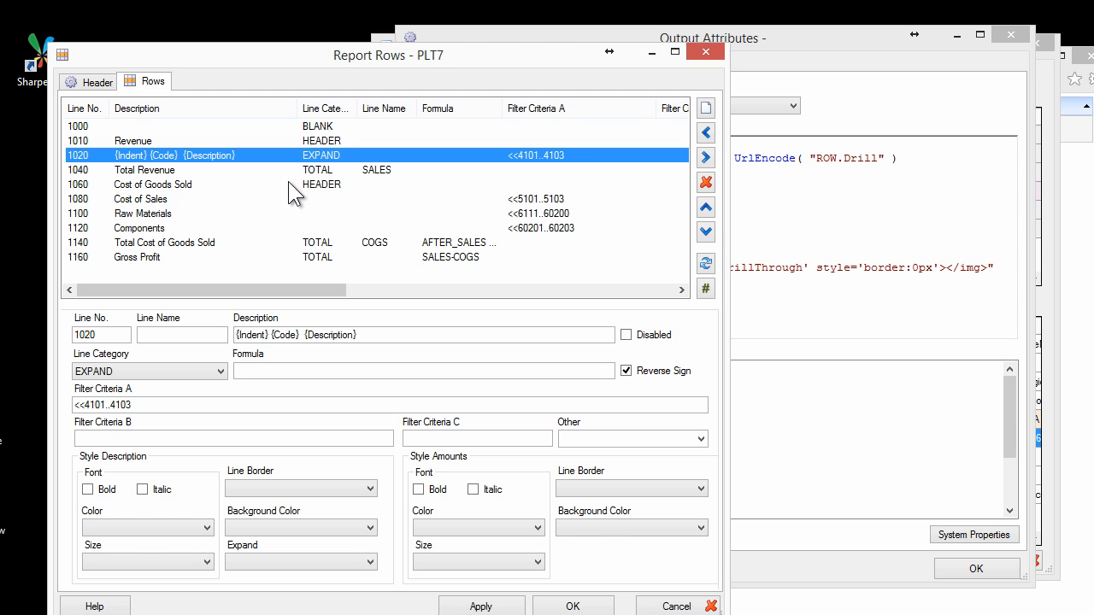
pyautogui.click(848, 200)
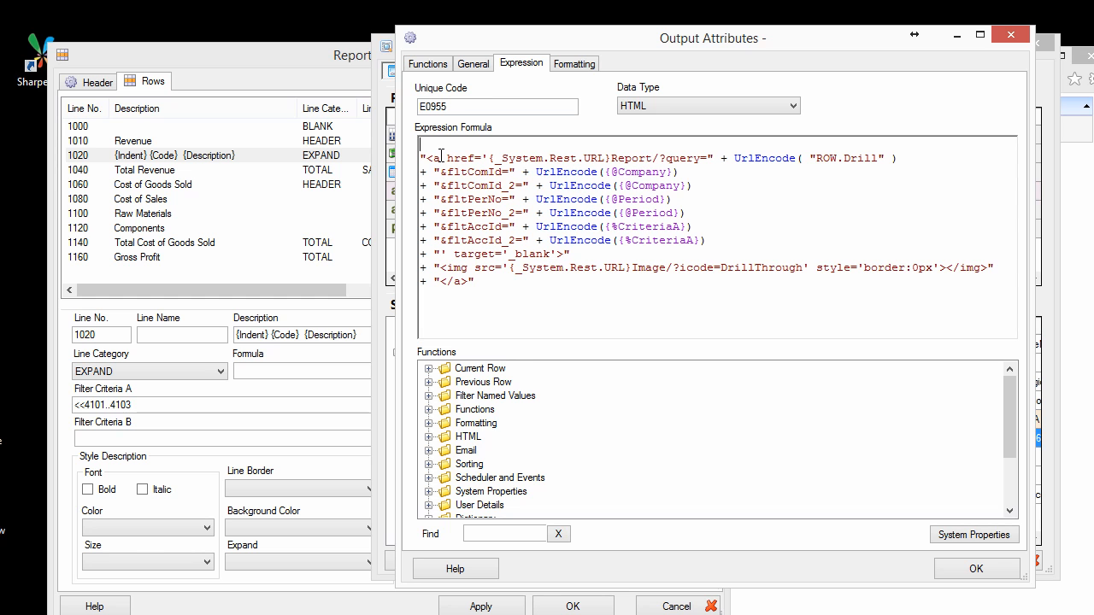
# - Begin an IIF function above the link formula with the current row's Filter Criteria A field as its test
pyautogui.moveTo(497, 282); pyautogui.dragTo(422, 157)
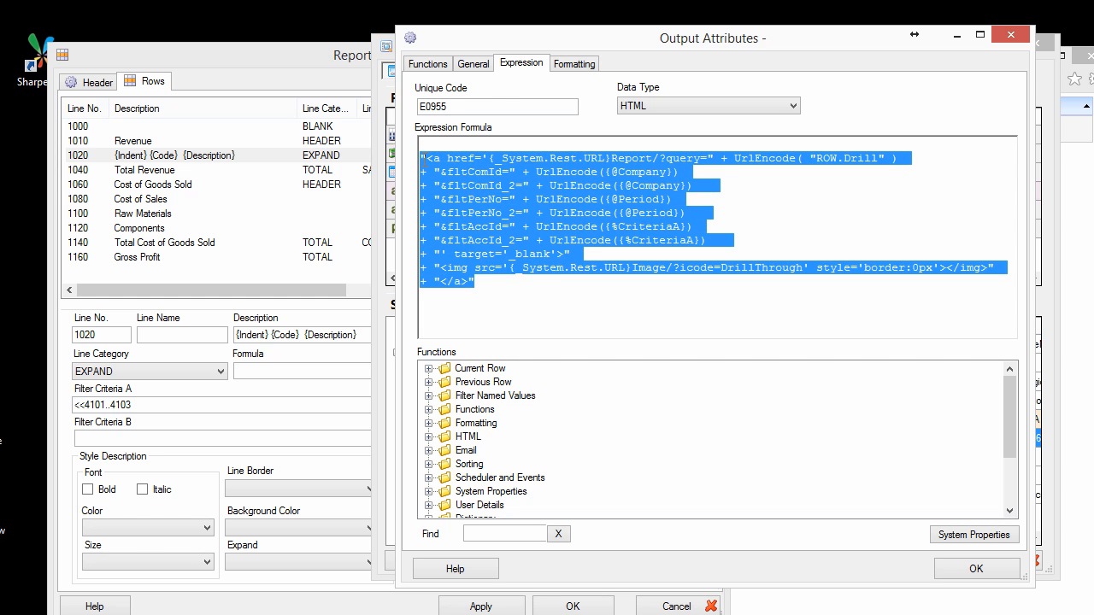
pyautogui.click(434, 146)
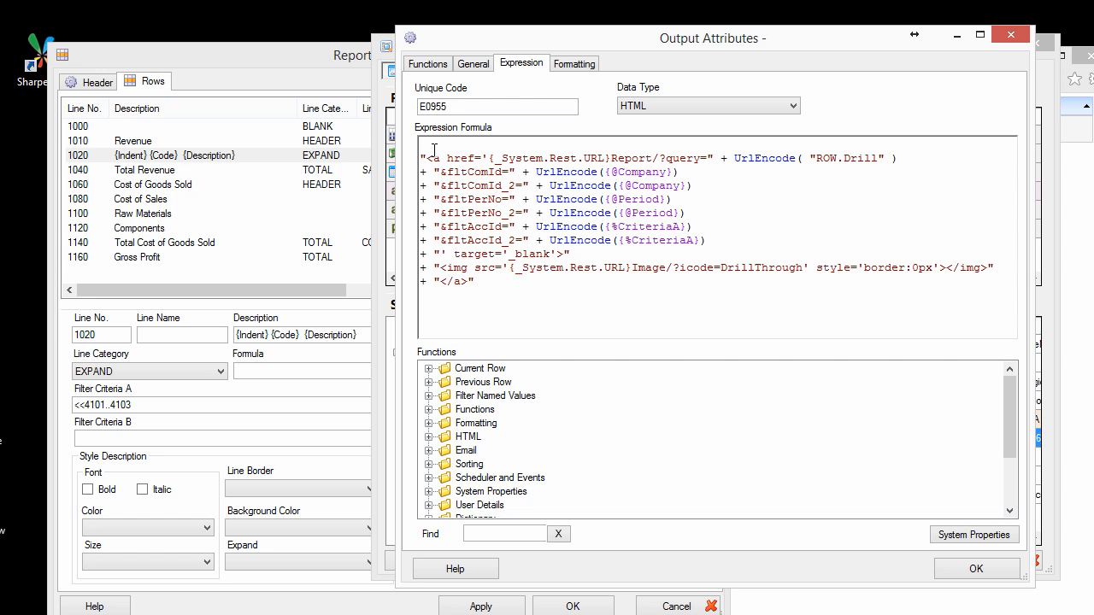
pyautogui.write('IIf(')
pyautogui.click(439, 370)
pyautogui.click(429, 368)
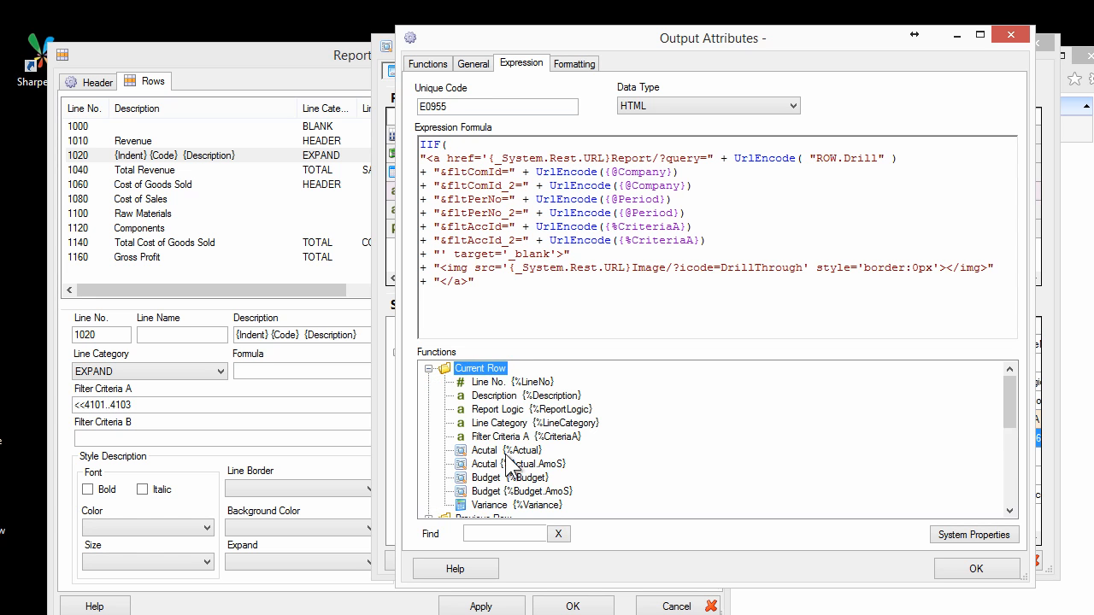
pyautogui.doubleClick(526, 437)
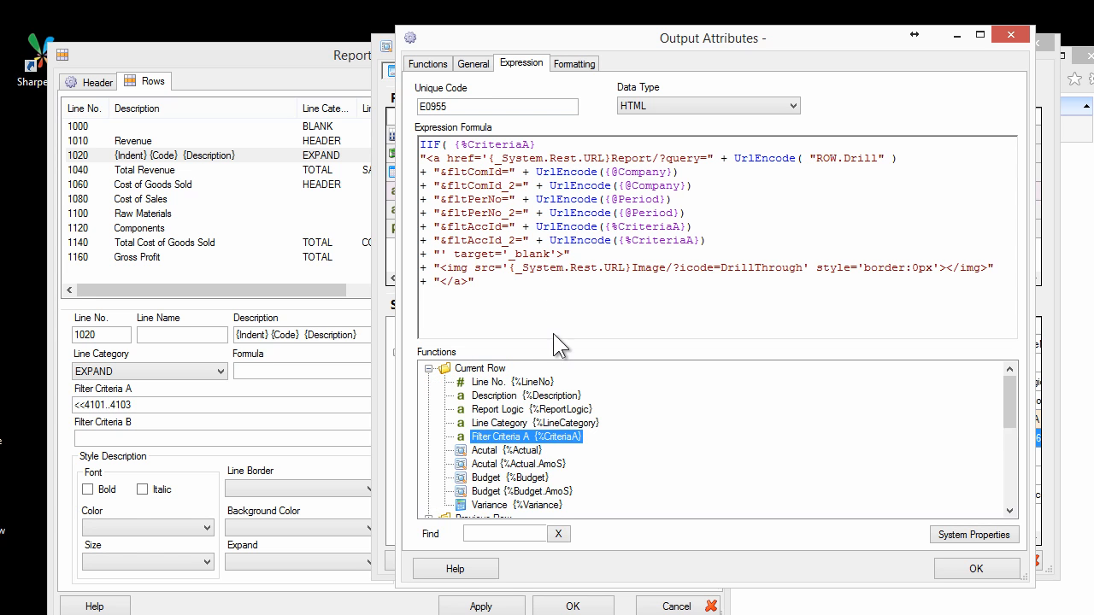
pyautogui.click(549, 148)
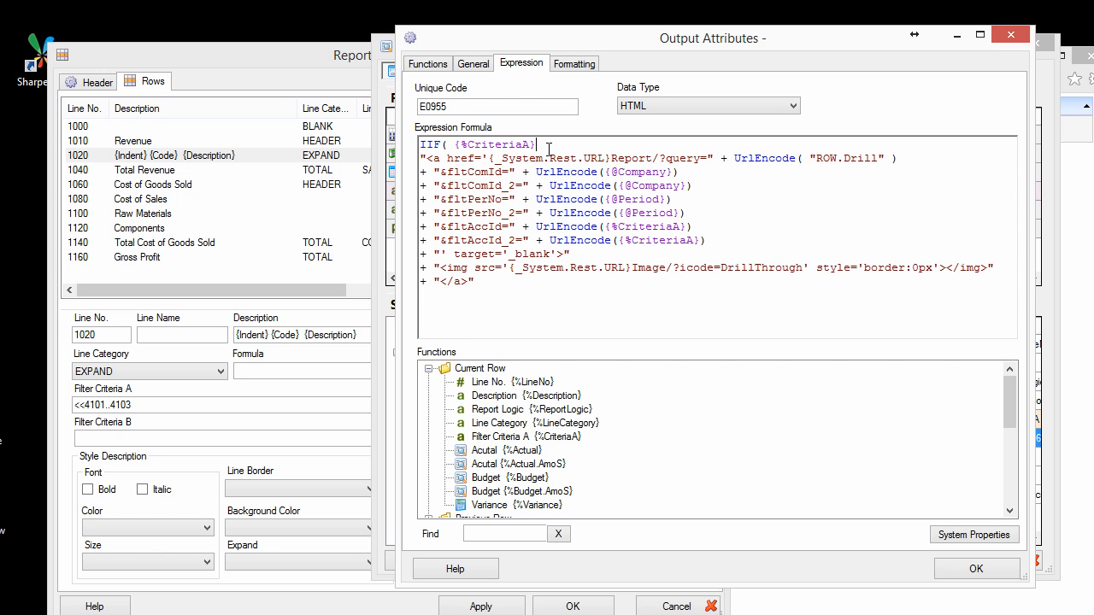
# - Complete the IIF test for an empty Filter Criteria A, so only rows with criteria get the link, and close the function after the formula
pyautogui.write('<>""')
pyautogui.hotkey('shift', 'Left')
pyautogui.hotkey('shift', 'Left')
pyautogui.write('="",')
pyautogui.press('Down')
pyautogui.hotkey('ctrl', 'End')
pyautogui.press('Return')
pyautogui.write(')')
pyautogui.click(549, 146)
pyautogui.write(',')
pyautogui.moveTo(564, 145); pyautogui.dragTo(570, 146)
# - Accept the link expression and query changes, and rerun the Profit and Loss web report
pyautogui.click(974, 566)
pyautogui.click(893, 556)
pyautogui.click(814, 565)
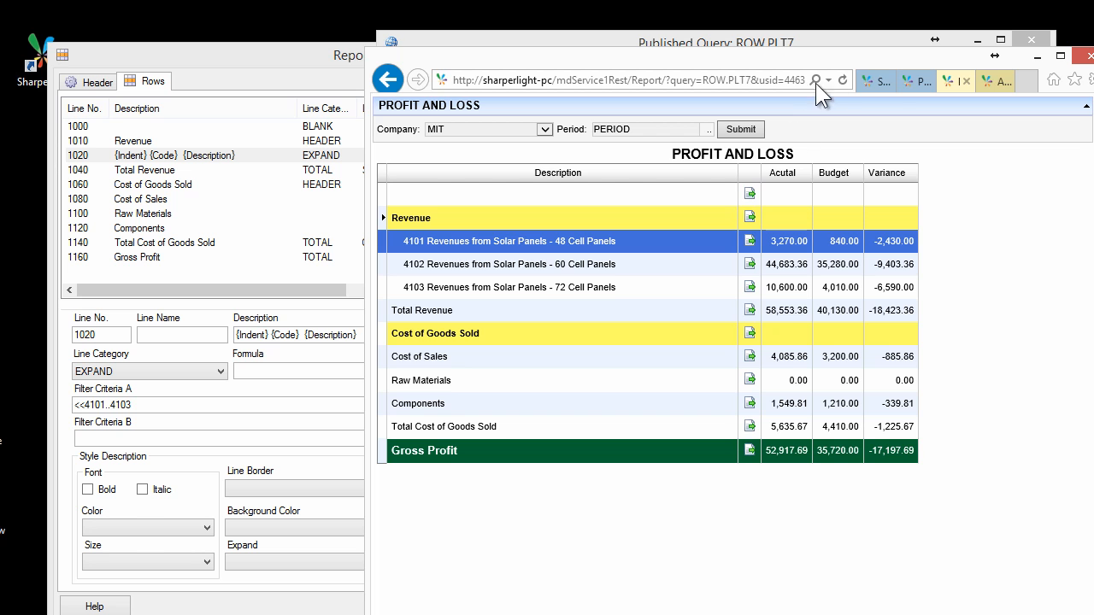
pyautogui.click(844, 80)
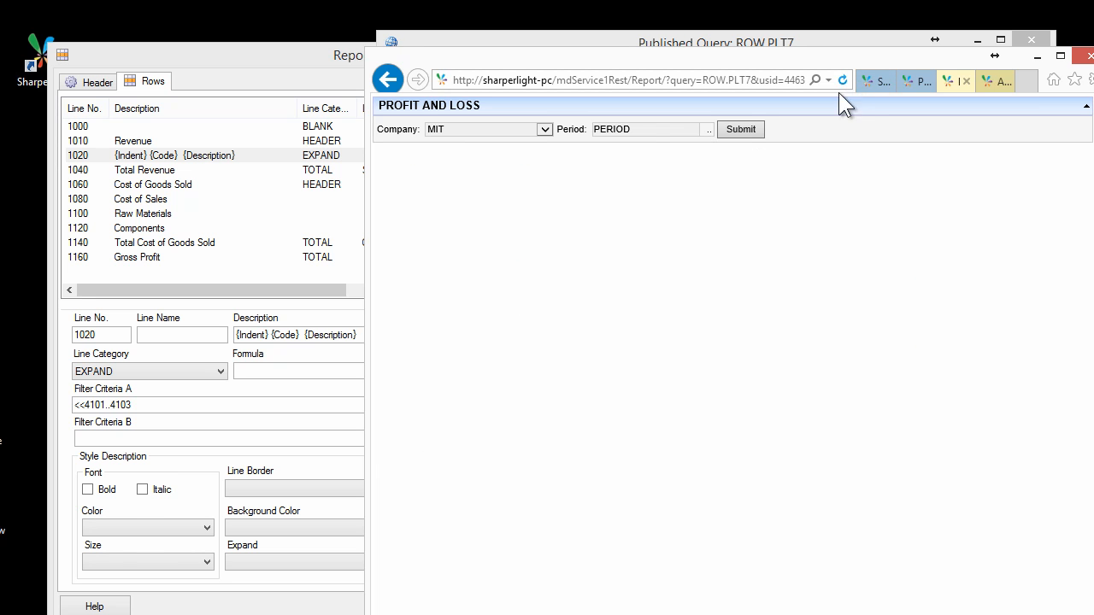
pyautogui.click(749, 135)
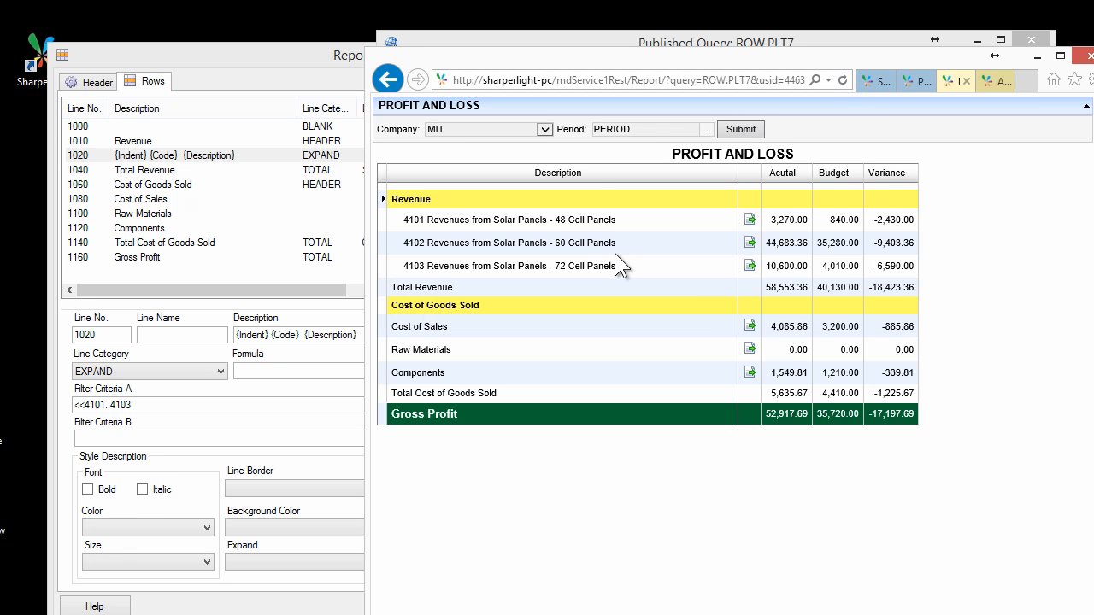
# - Check which revenue and cost rows of the Profit and Loss report carry the drill-down link
pyautogui.click(567, 244)
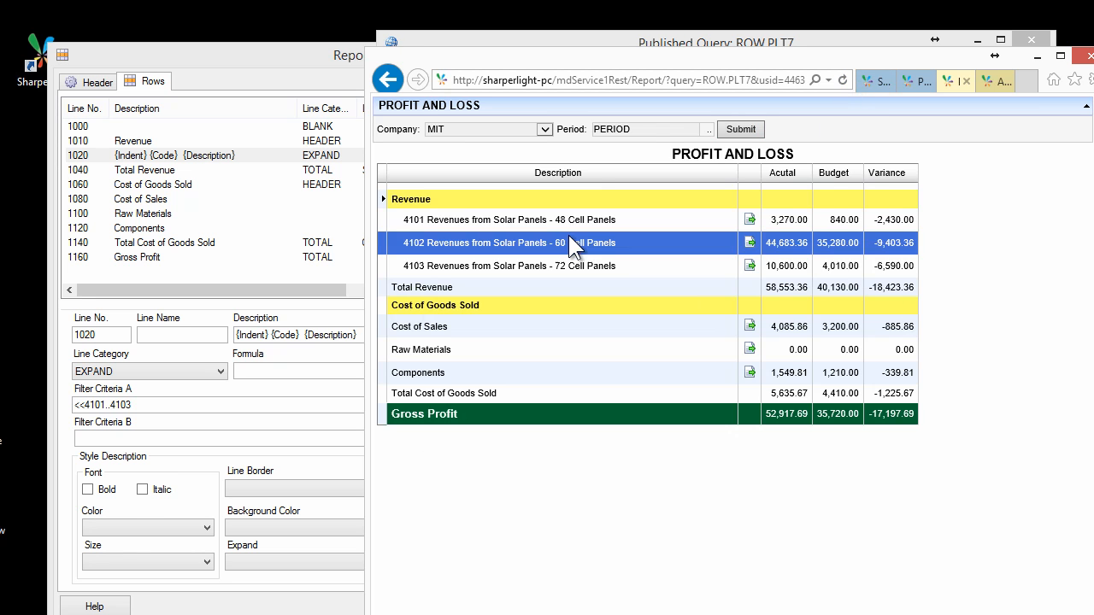
pyautogui.click(785, 265)
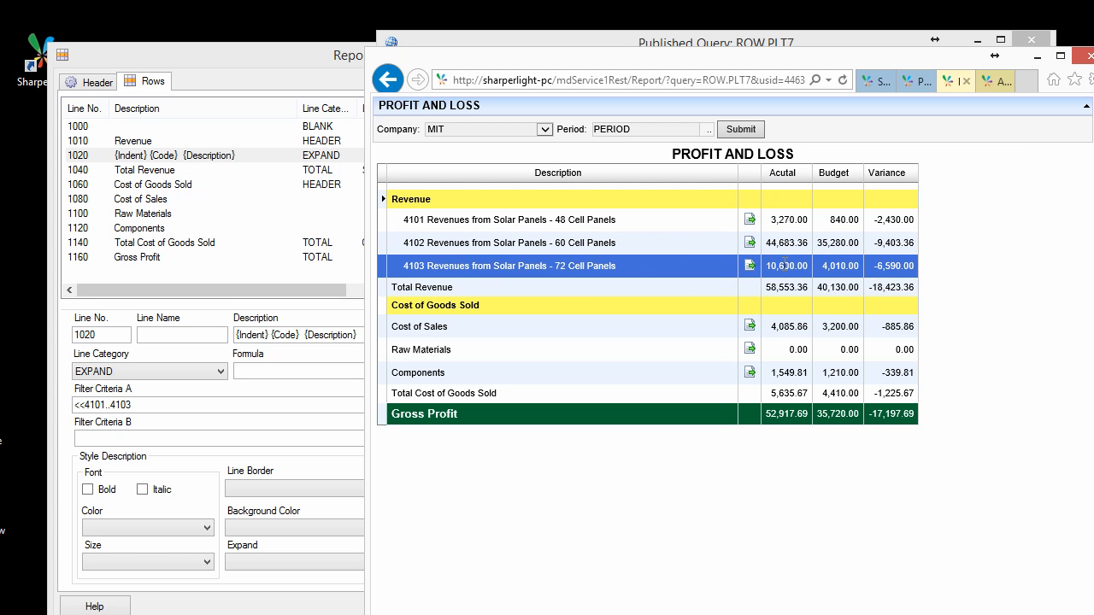
pyautogui.click(511, 229)
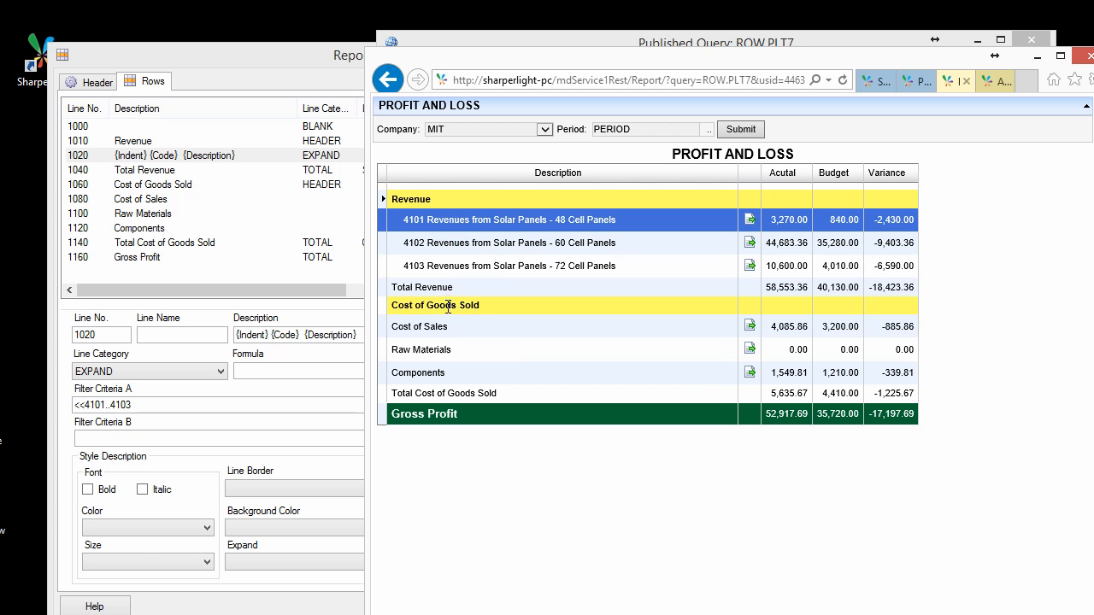
pyautogui.click(516, 349)
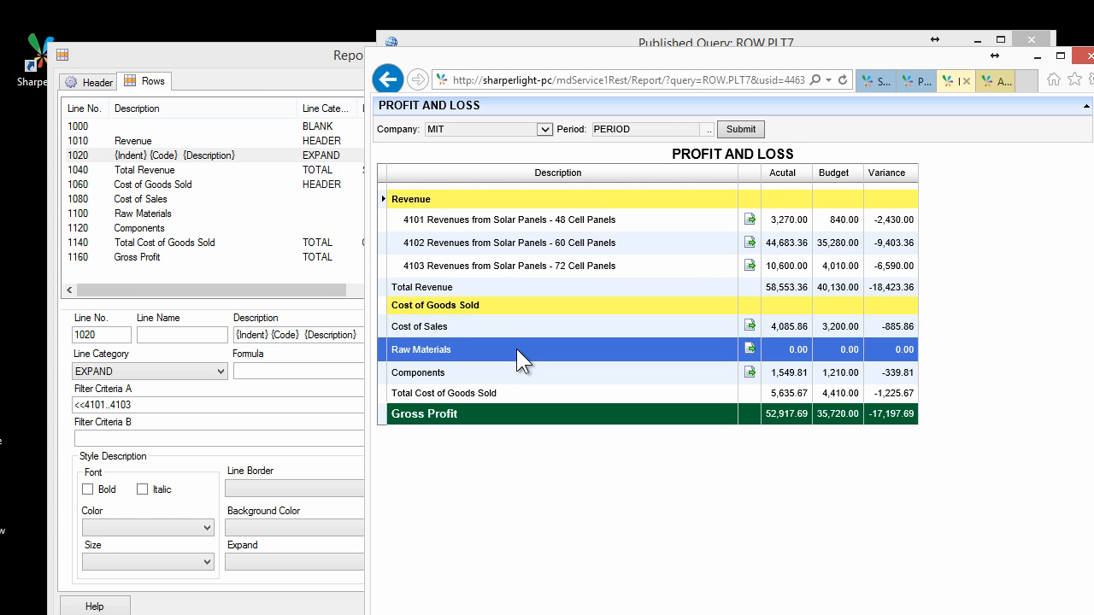
pyautogui.click(536, 249)
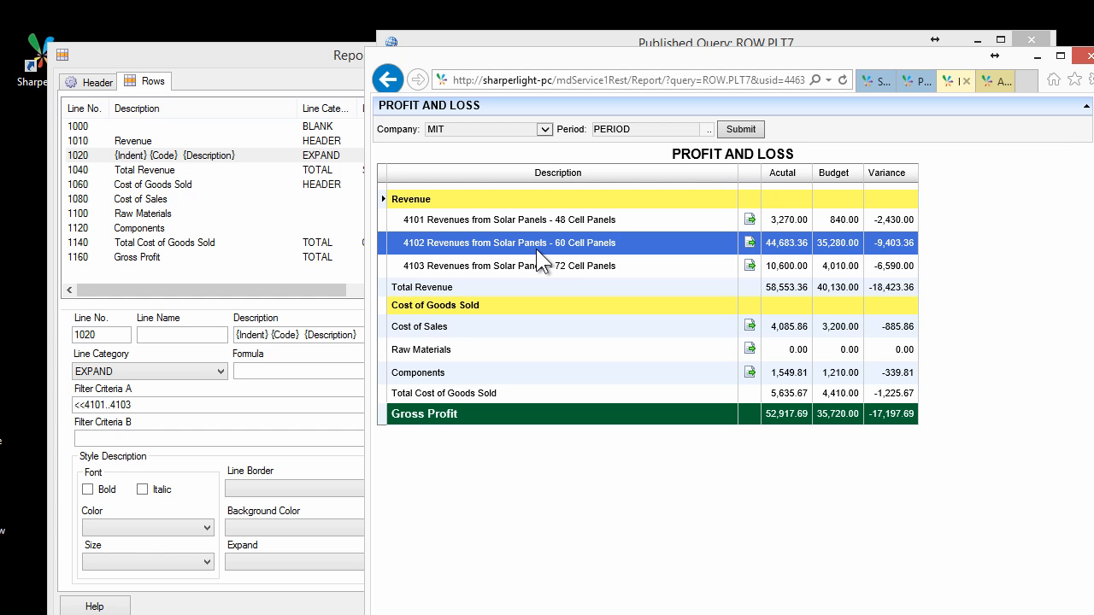
# - Switch to Excel and create a blank workbook
pyautogui.click(246, 613)
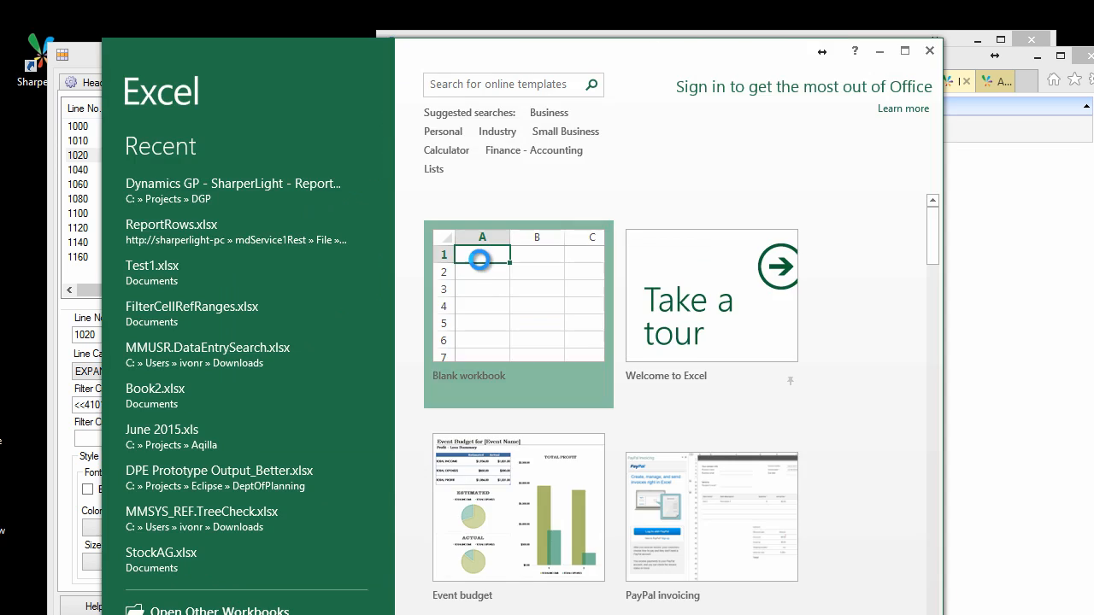
pyautogui.click(478, 256)
pyautogui.click(476, 264)
pyautogui.click(295, 283)
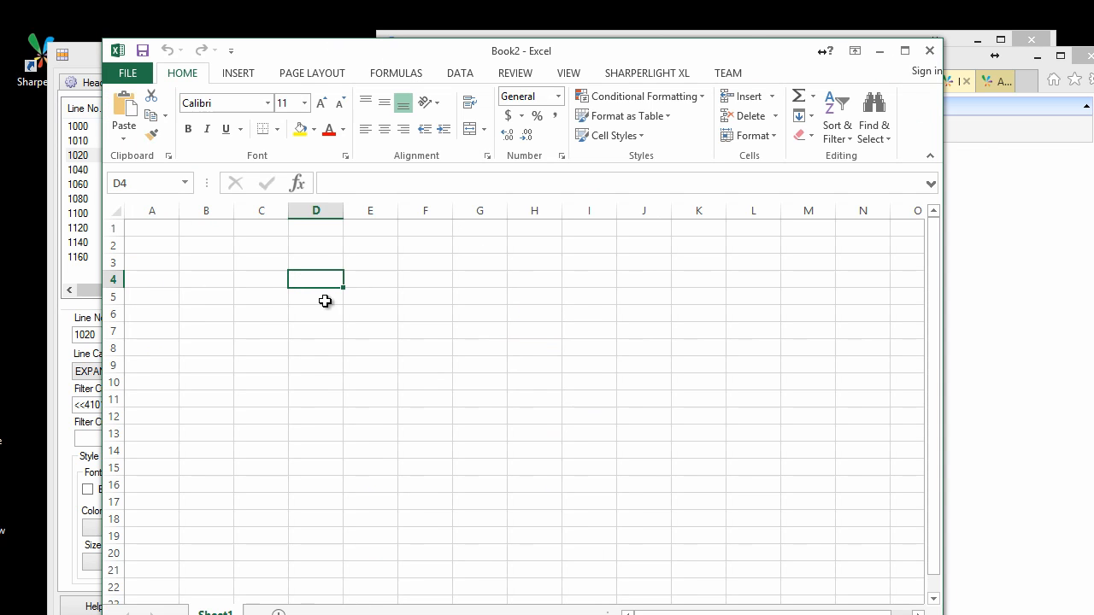
pyautogui.click(272, 265)
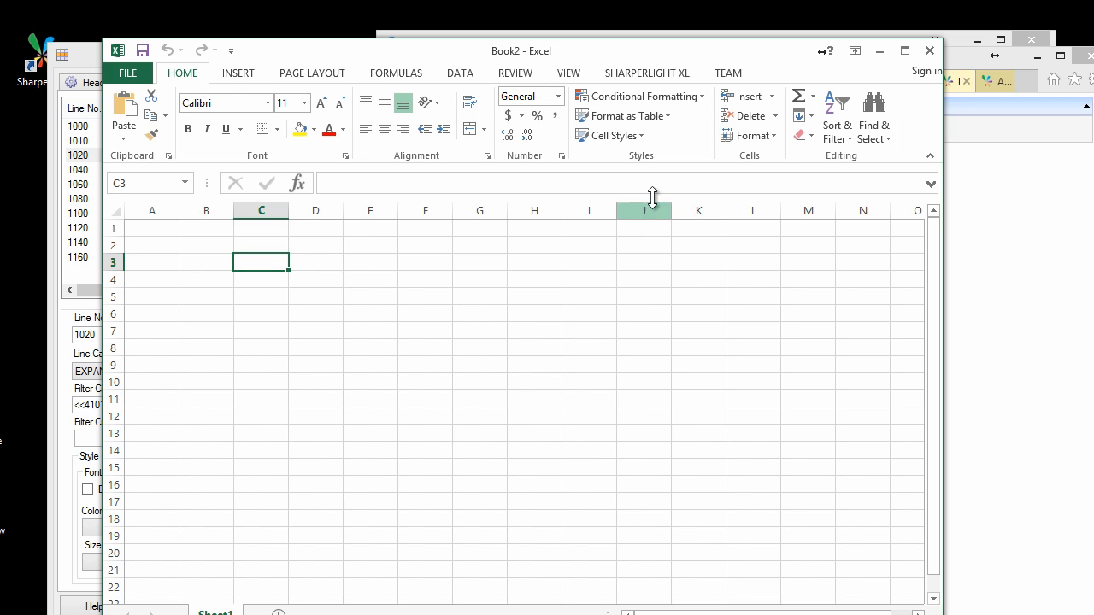
# - Start a Sharperlight sheet formula at cell B5 and set its query table to Report Rows
pyautogui.click(650, 72)
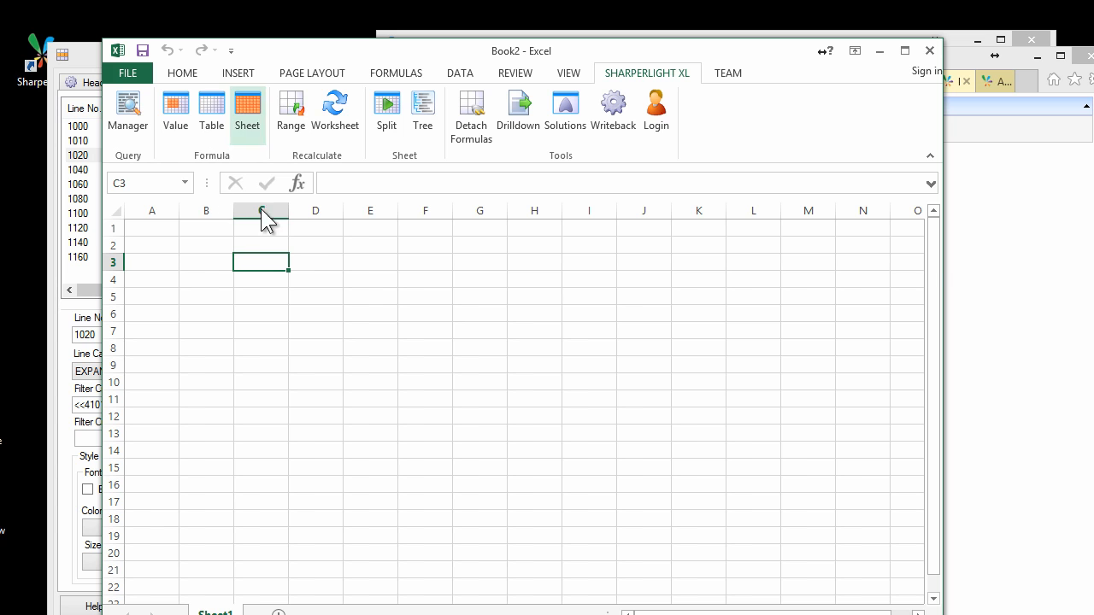
pyautogui.click(256, 296)
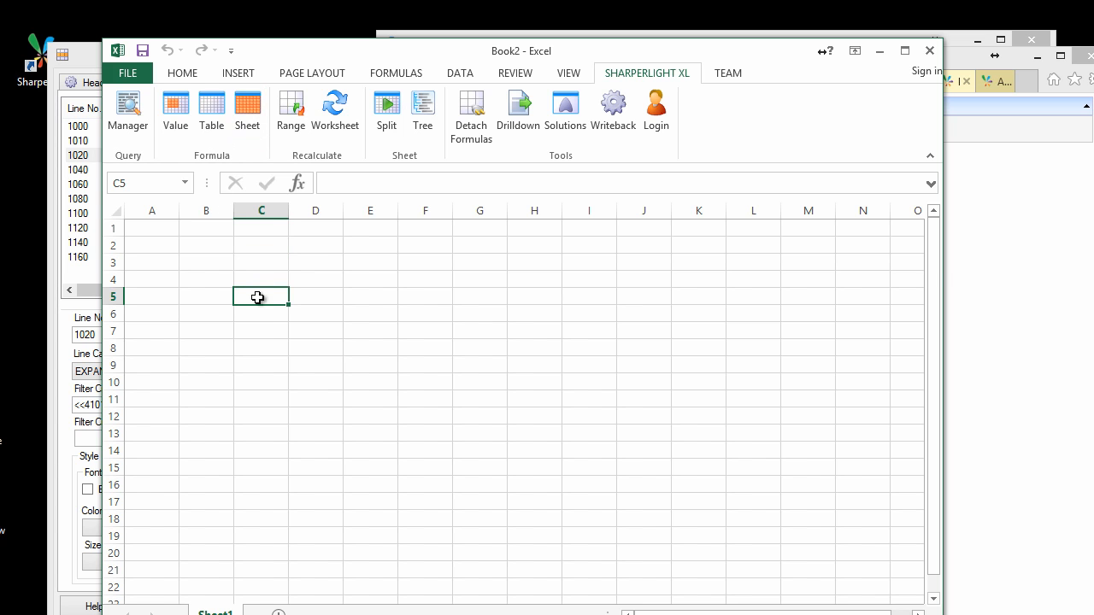
pyautogui.click(200, 296)
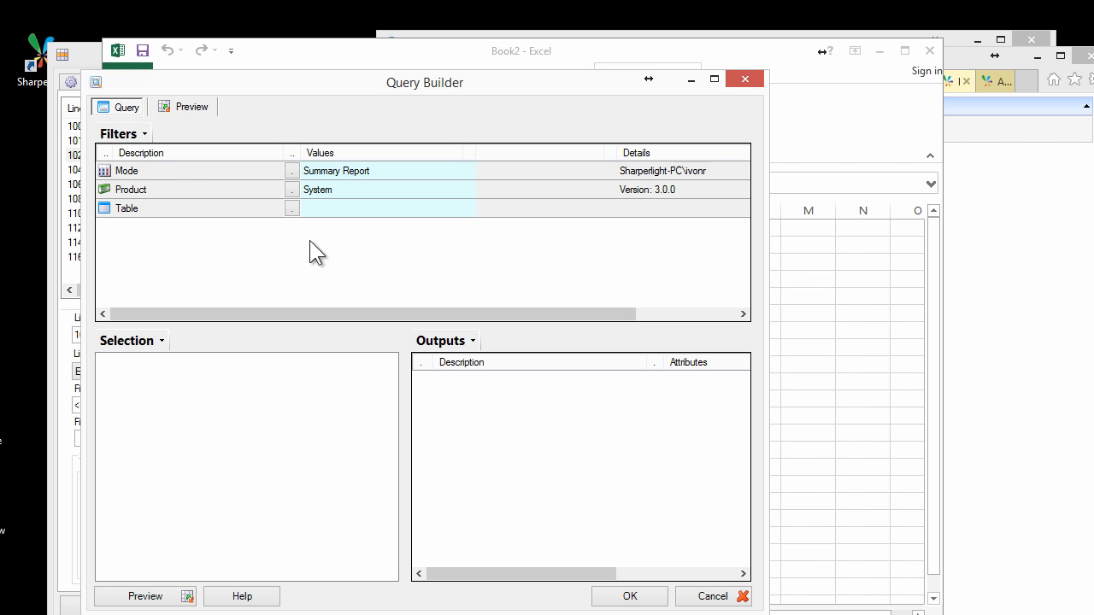
pyautogui.moveTo(299, 79); pyautogui.dragTo(512, 95)
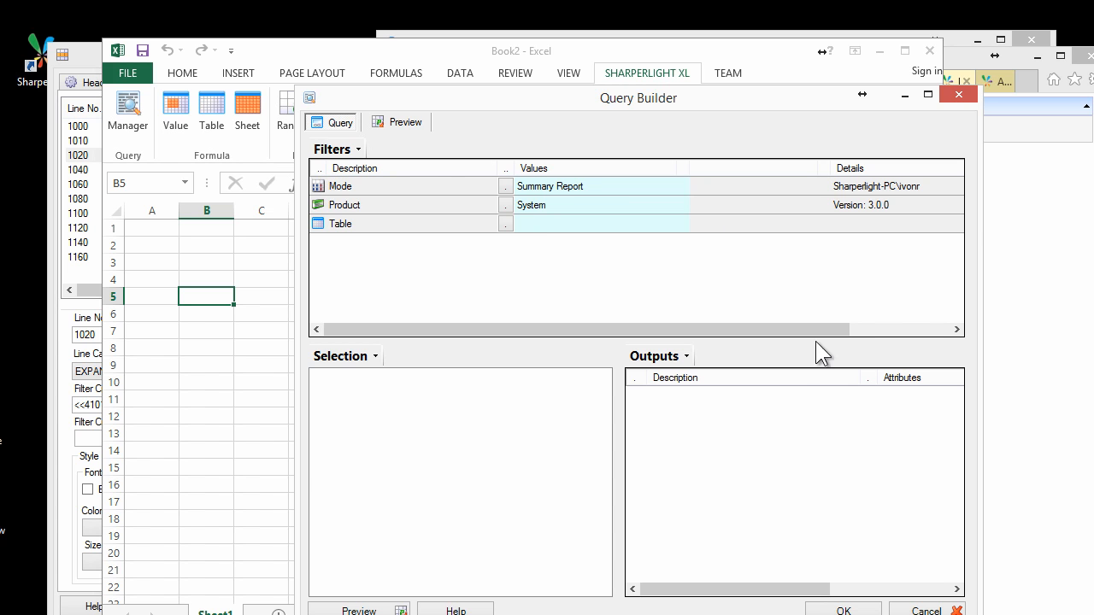
pyautogui.click(503, 223)
pyautogui.doubleClick(450, 275)
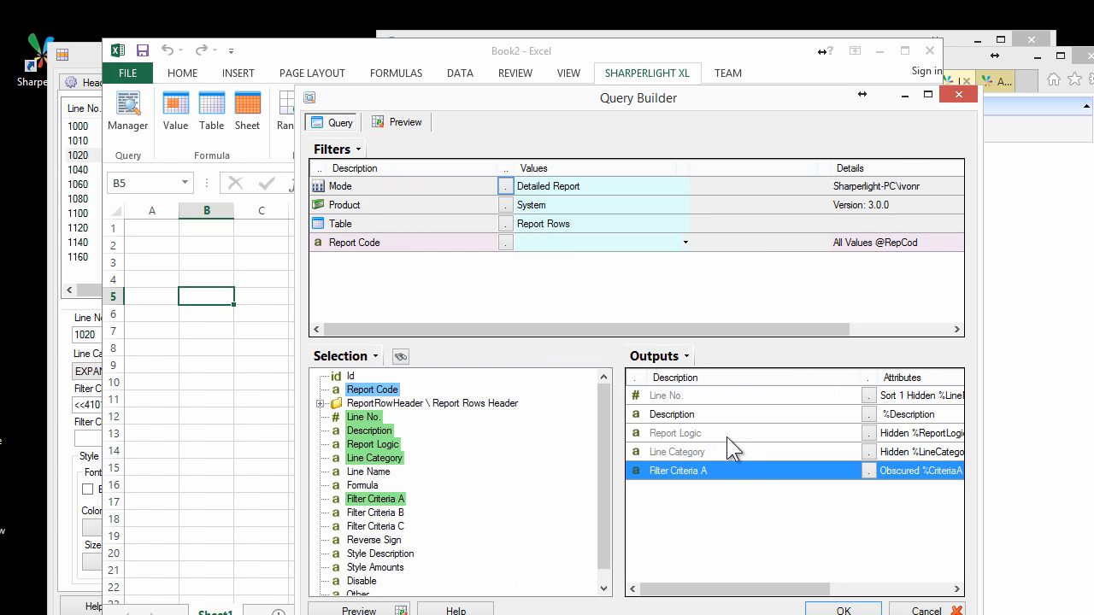
# - Import the published query that uses report code PL2 into the sheet formula's query
pyautogui.click(478, 240)
pyautogui.rightClick(477, 240)
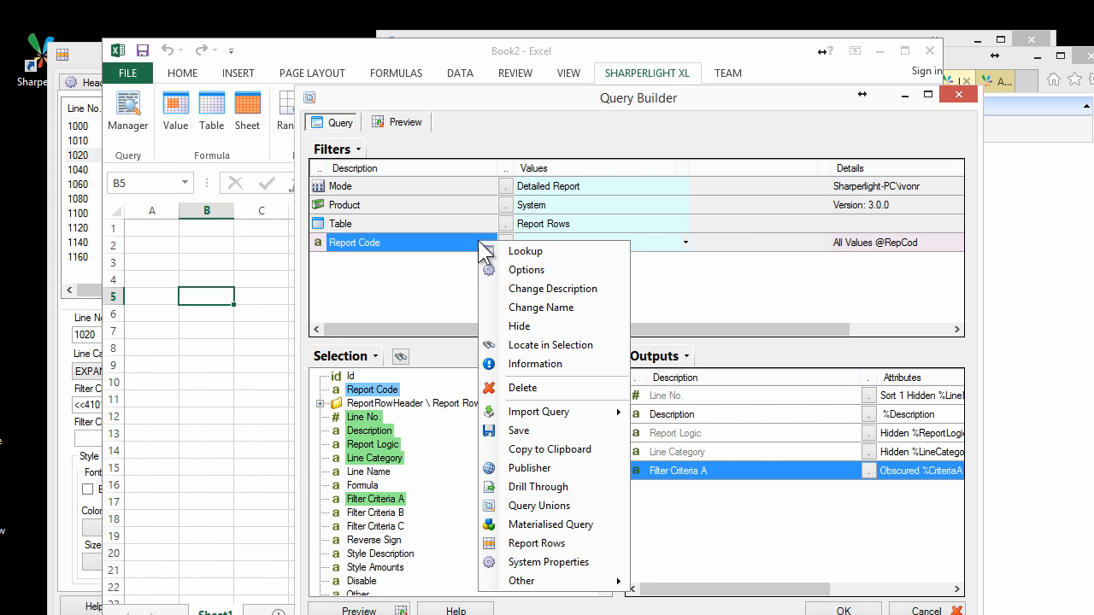
pyautogui.moveTo(571, 417)
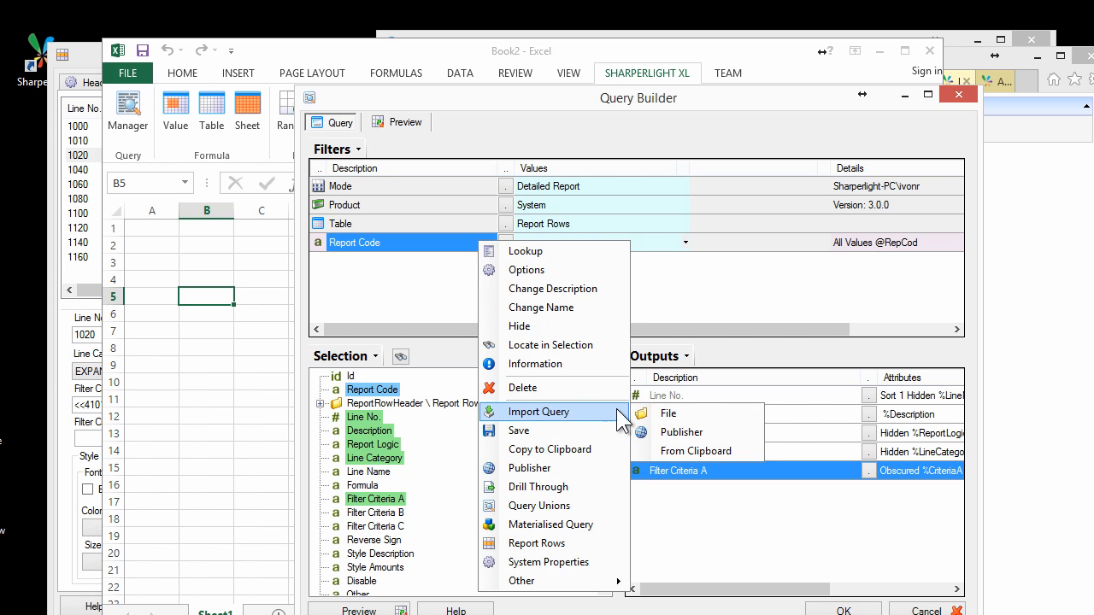
pyautogui.click(695, 430)
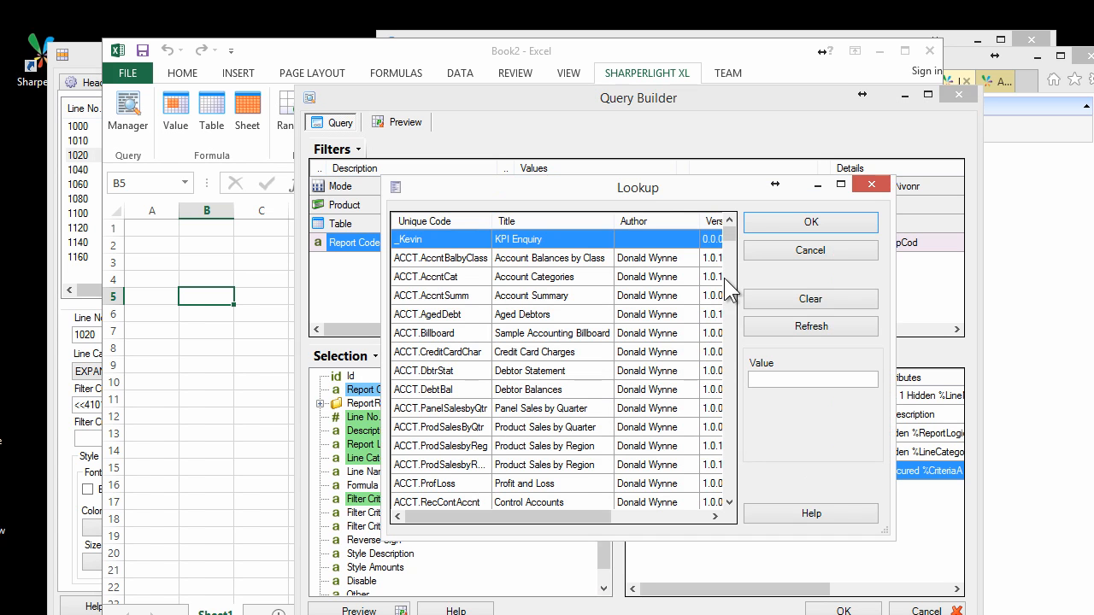
pyautogui.moveTo(728, 235); pyautogui.dragTo(747, 447)
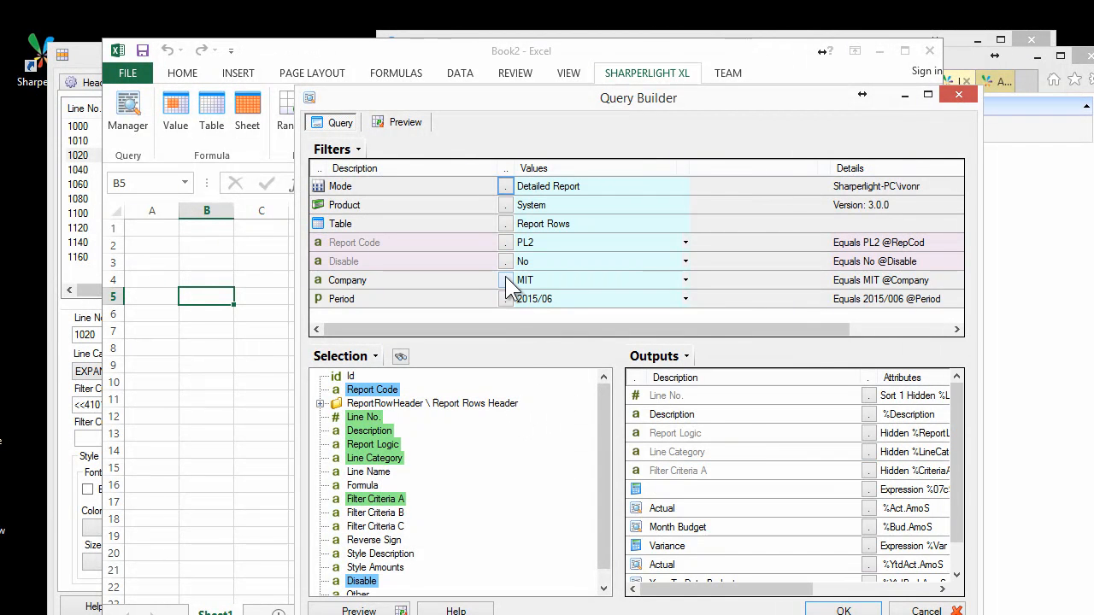
# - Remove the untitled expression output between Filter Criteria A and Actual from the imported query
pyautogui.click(732, 431)
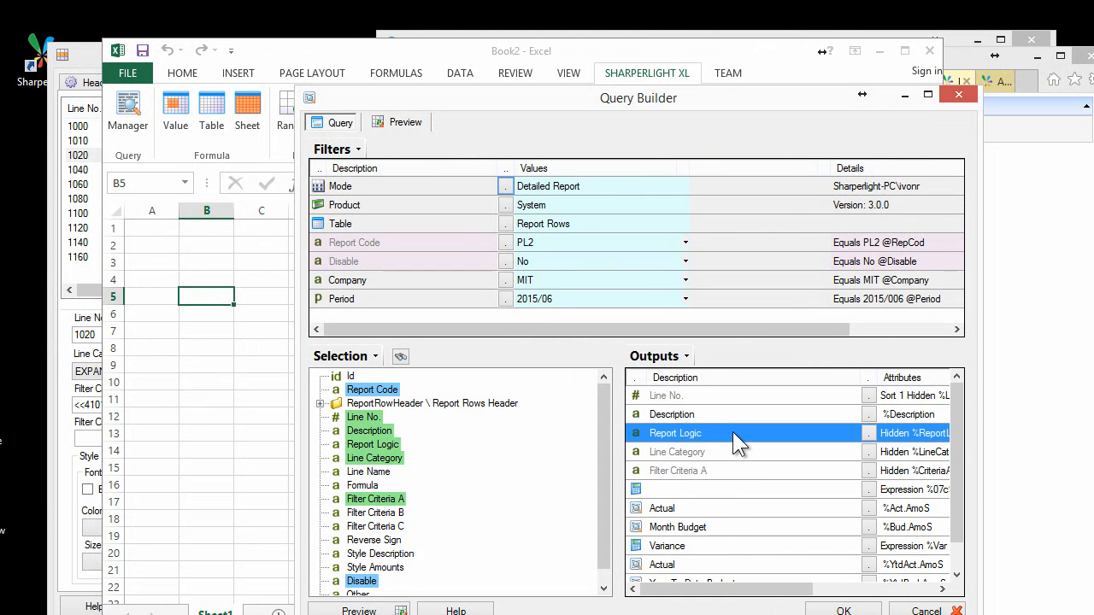
pyautogui.scroll(-1, 732, 431)
pyautogui.click(681, 473)
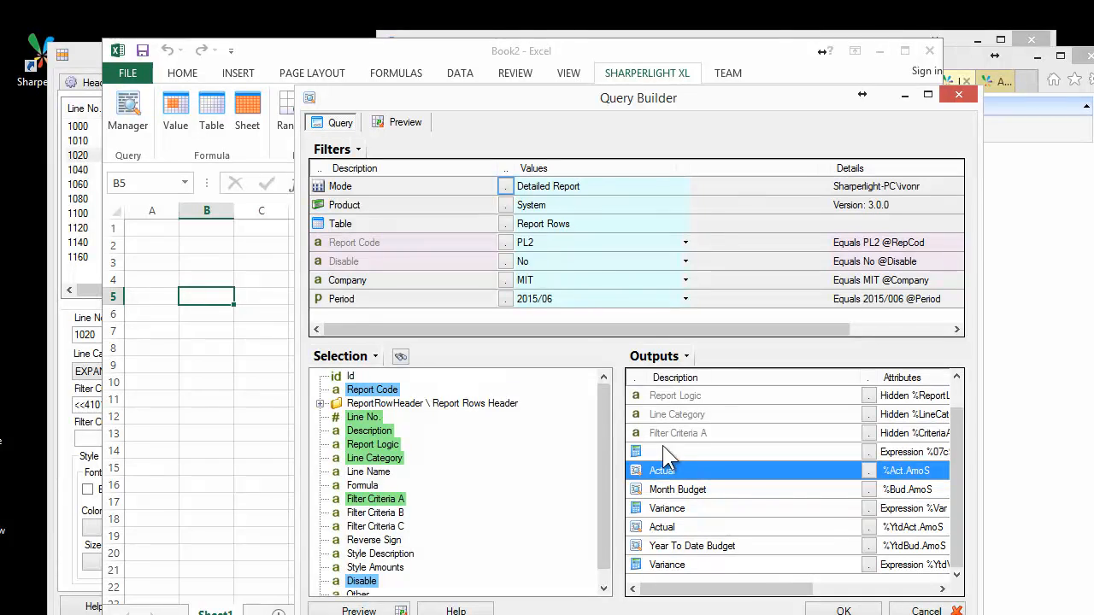
pyautogui.click(663, 450)
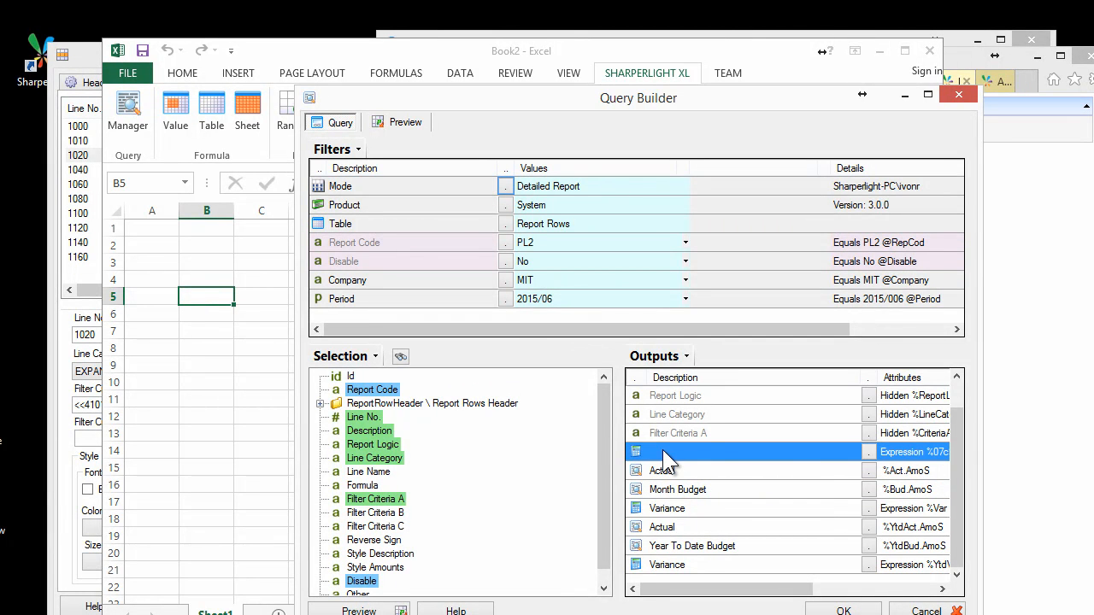
pyautogui.moveTo(662, 449); pyautogui.dragTo(431, 444)
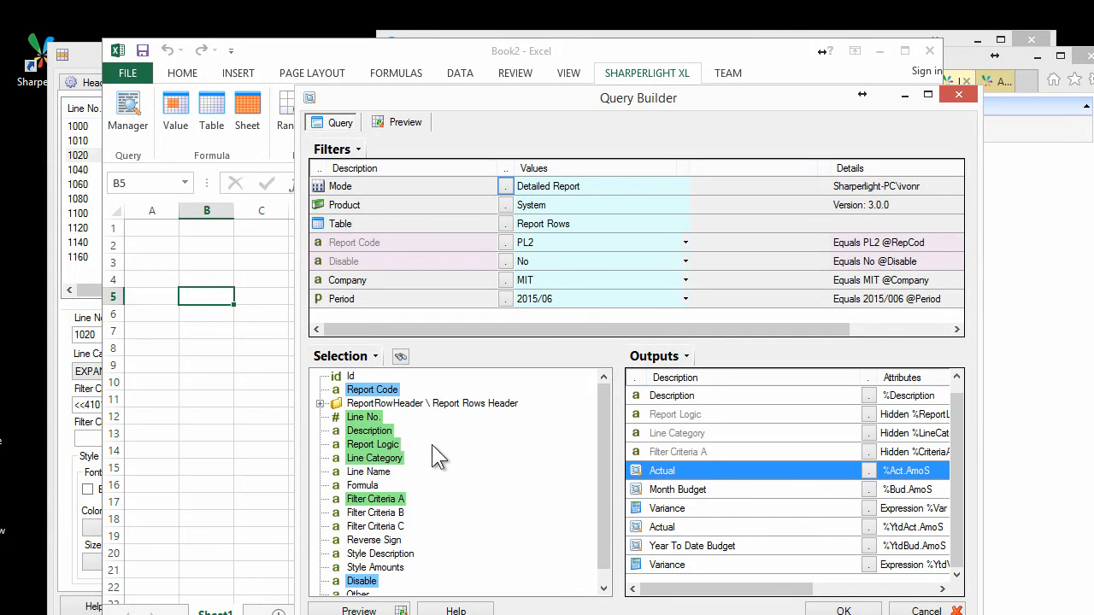
# - Preview the remaining query outputs and insert the report into the worksheet at cell B5
pyautogui.click(662, 491)
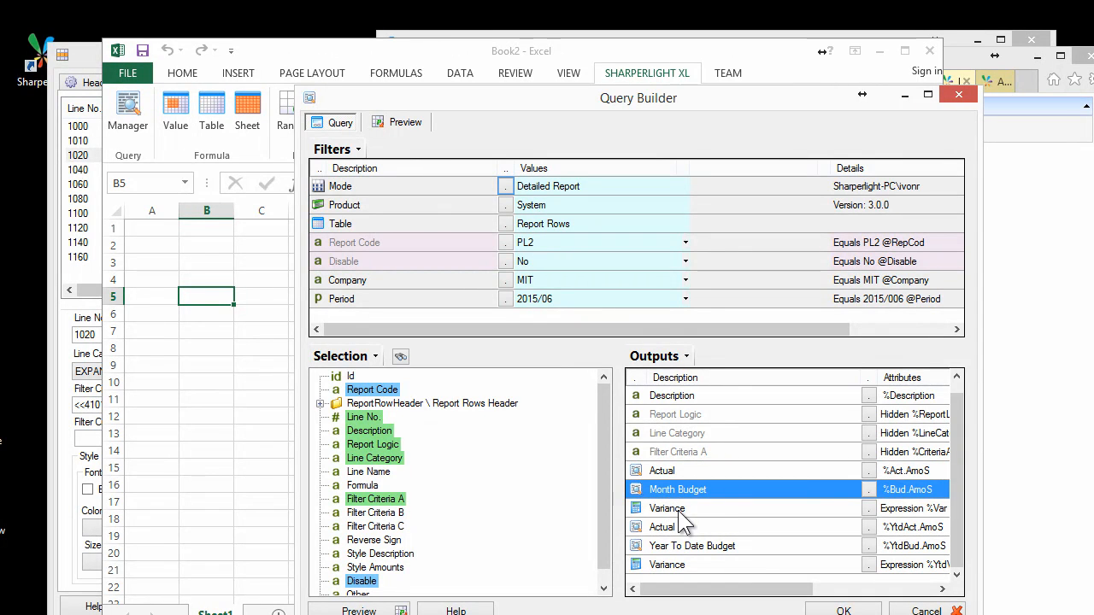
pyautogui.click(680, 510)
pyautogui.click(663, 452)
pyautogui.click(395, 124)
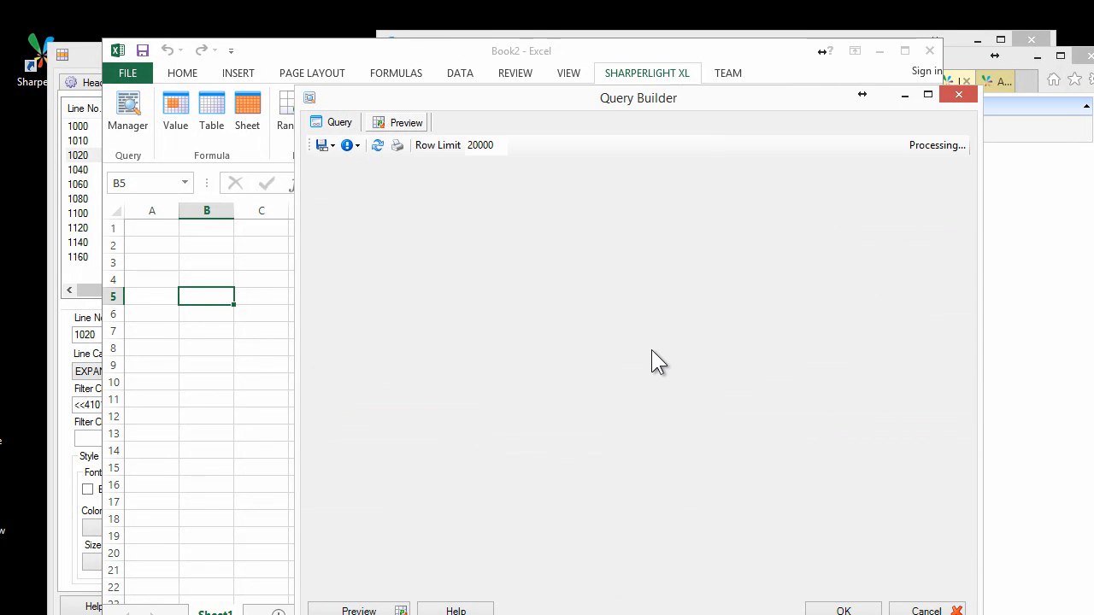
pyautogui.click(554, 411)
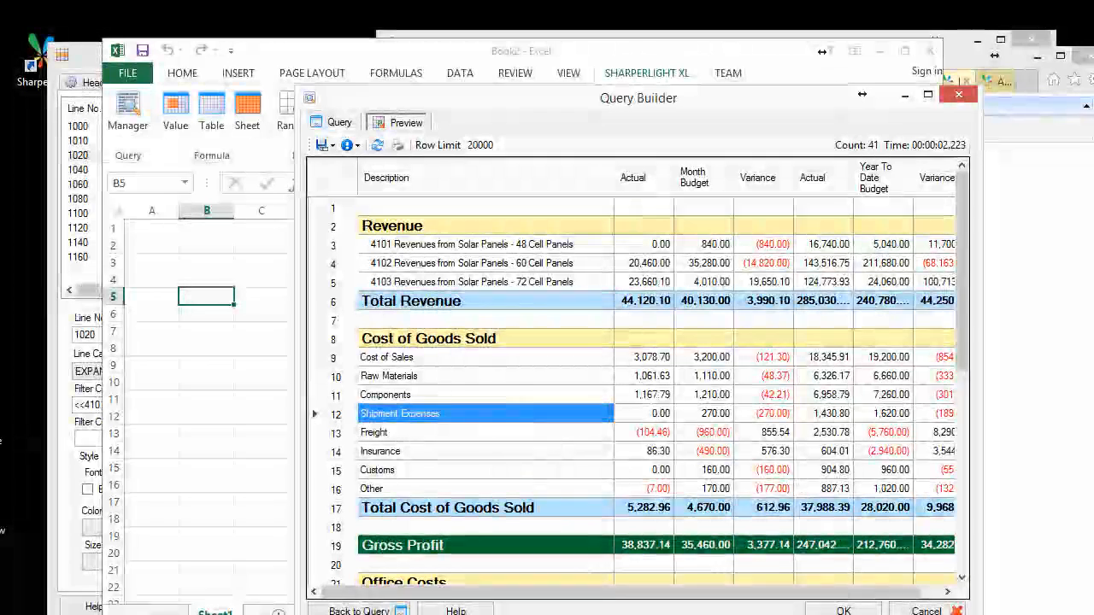
pyautogui.click(843, 611)
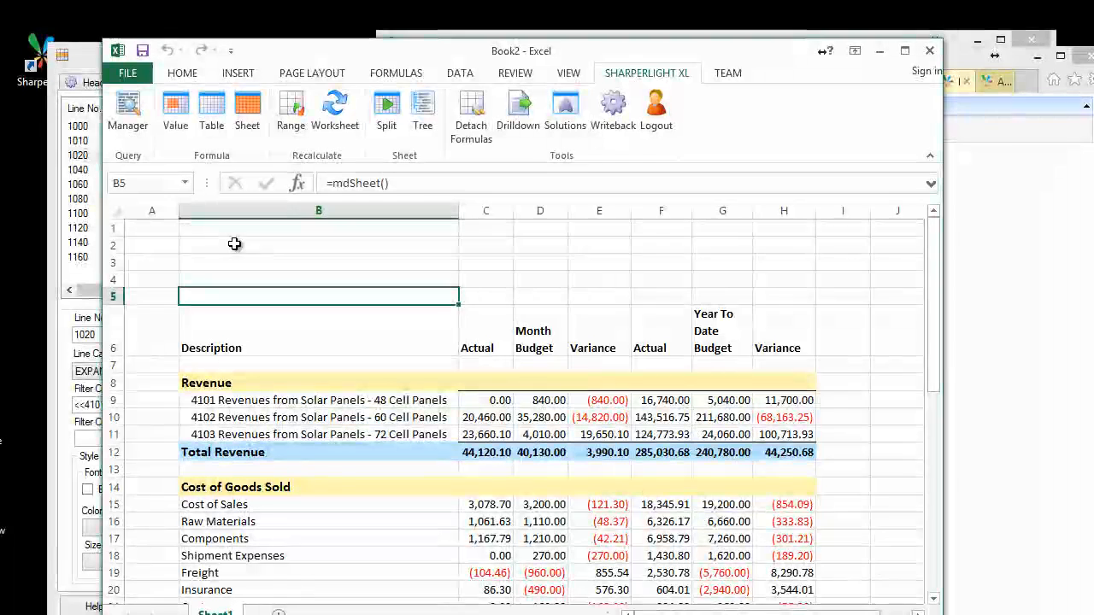
# - Enter the parameter labels and values above the report: Company with MIT in B2:C2 and Period with 2015/06 in B3:C3
pyautogui.click(235, 245)
pyautogui.write('Company')
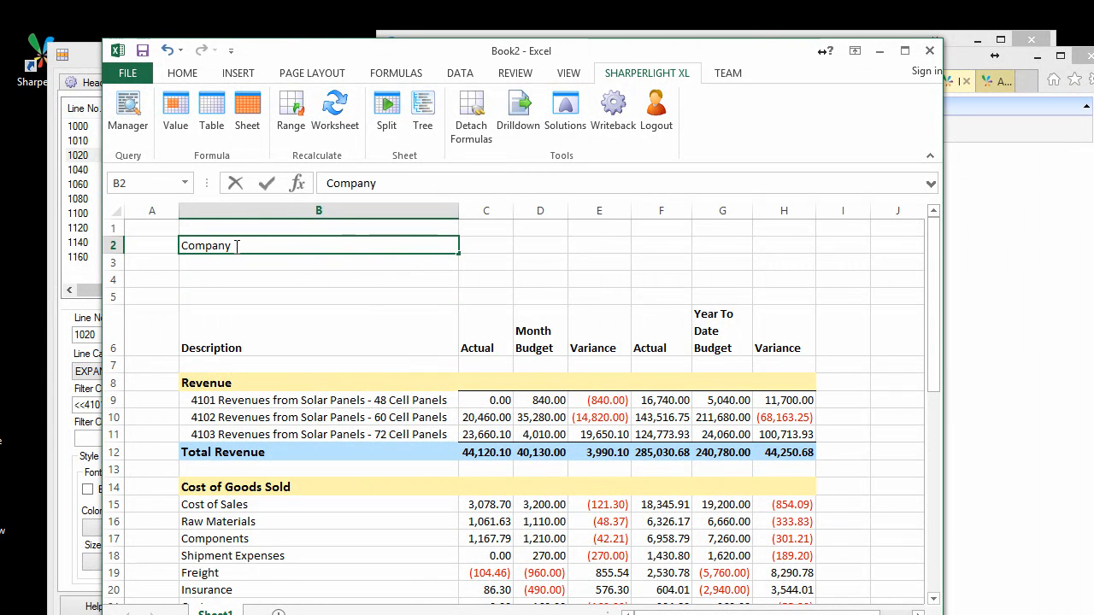
pyautogui.press('Tab')
pyautogui.write('MIT')
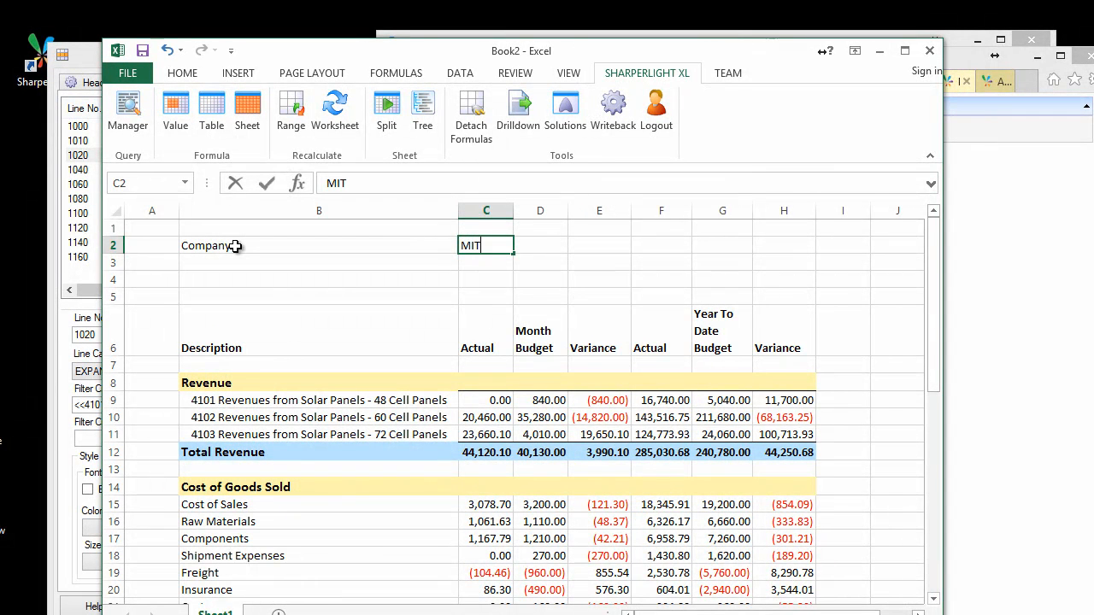
pyautogui.press('Down')
pyautogui.press('Home')
pyautogui.press('Right')
pyautogui.write('Period')
pyautogui.press('Tab')
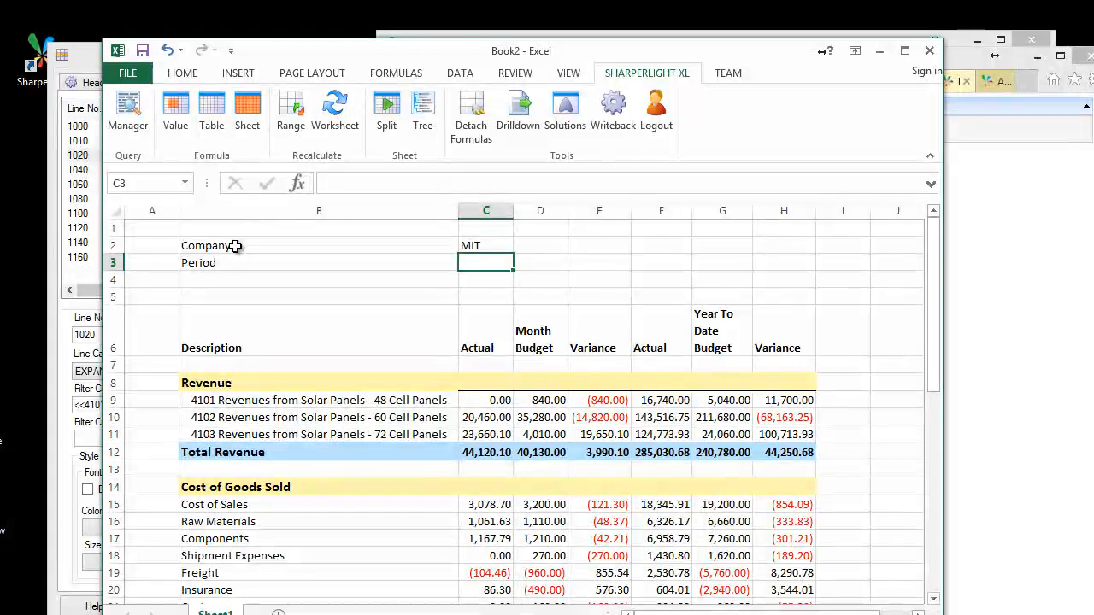
pyautogui.write('2015/06')
pyautogui.press('Return')
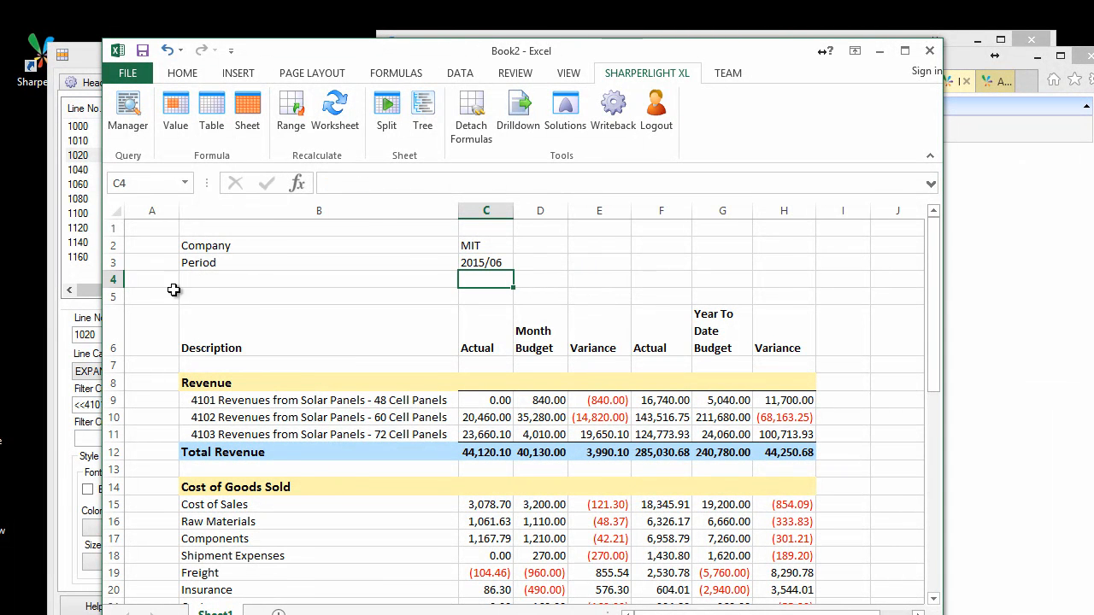
# - Link the sheet formula's Company filter to cell $C$2 and its Period filter to cell $C$3, and apply the query
pyautogui.click(227, 298)
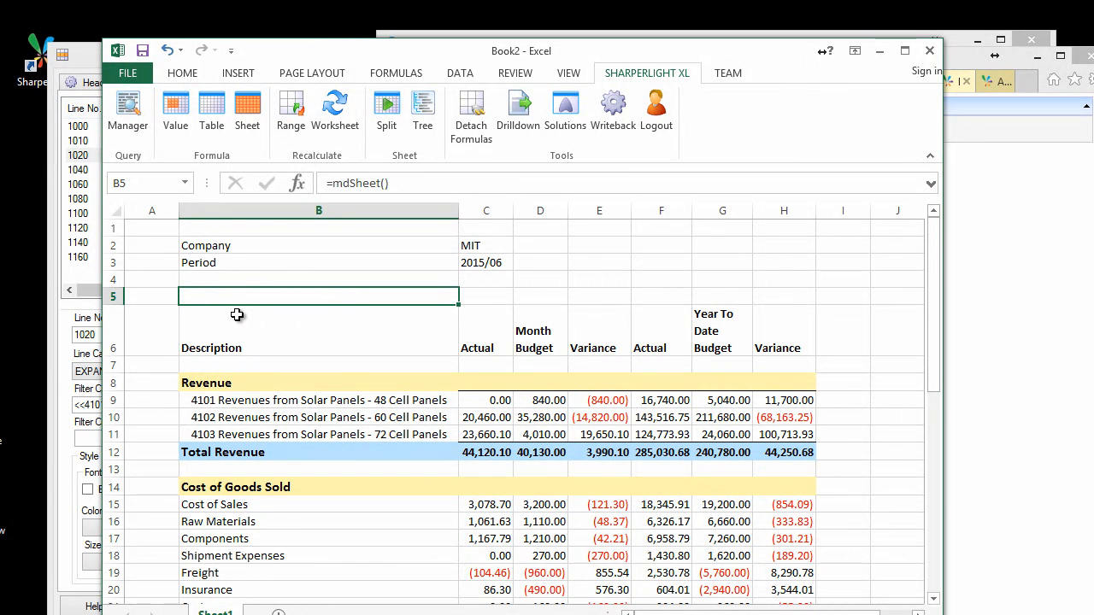
pyautogui.click(248, 111)
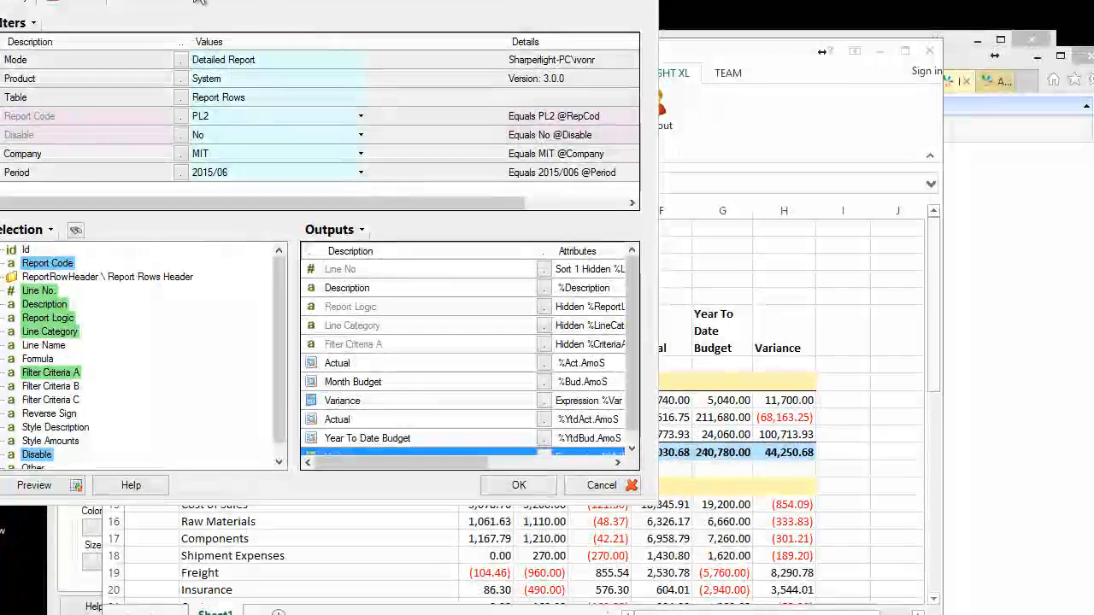
pyautogui.moveTo(191, 0); pyautogui.dragTo(770, 138)
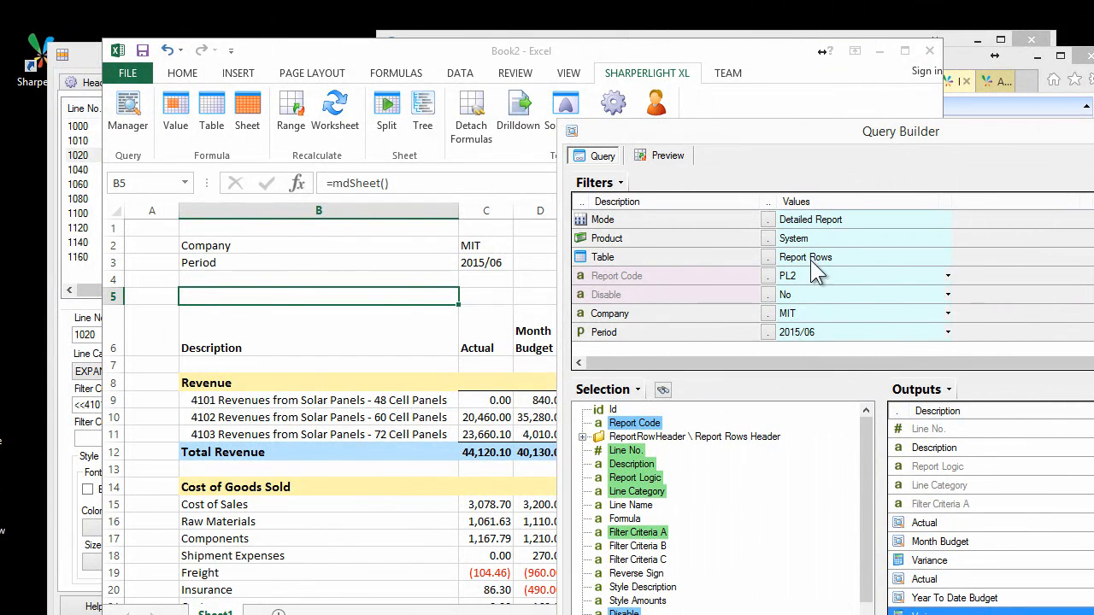
pyautogui.click(812, 313)
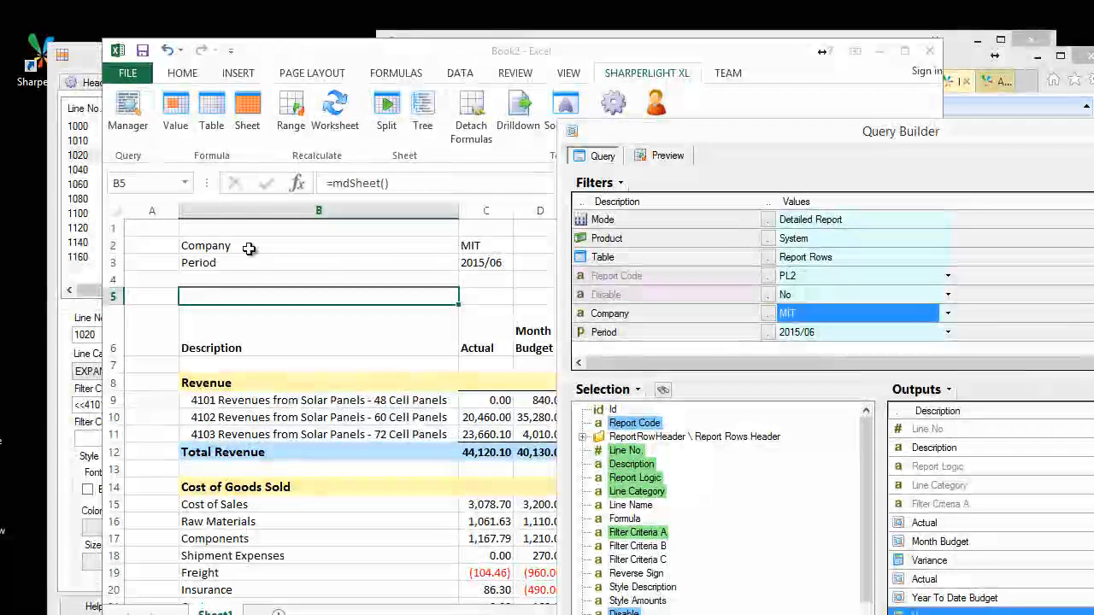
pyautogui.click(470, 246)
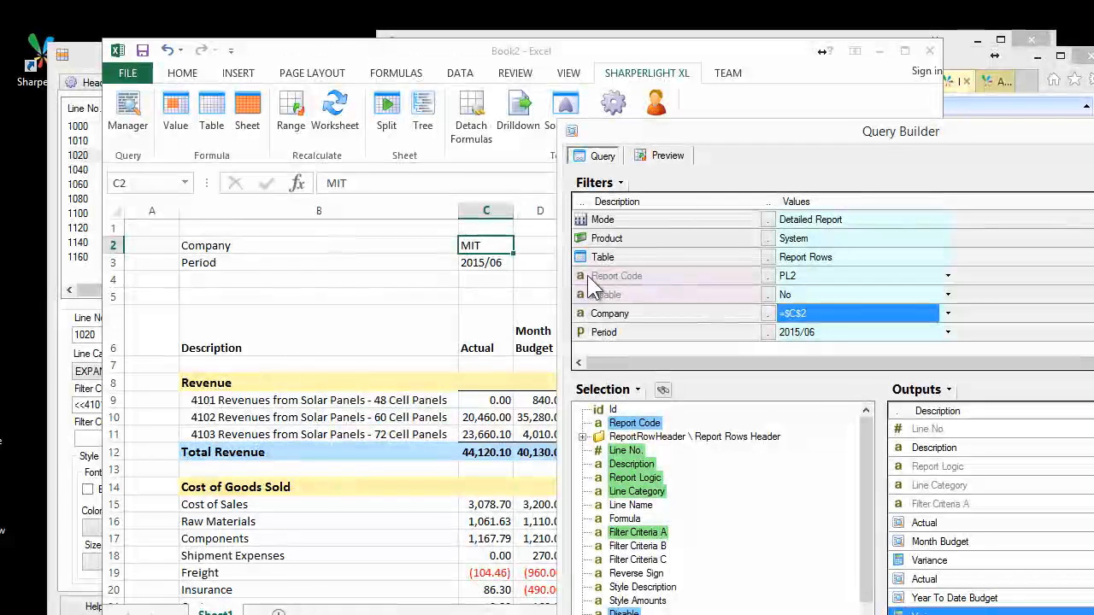
pyautogui.click(813, 332)
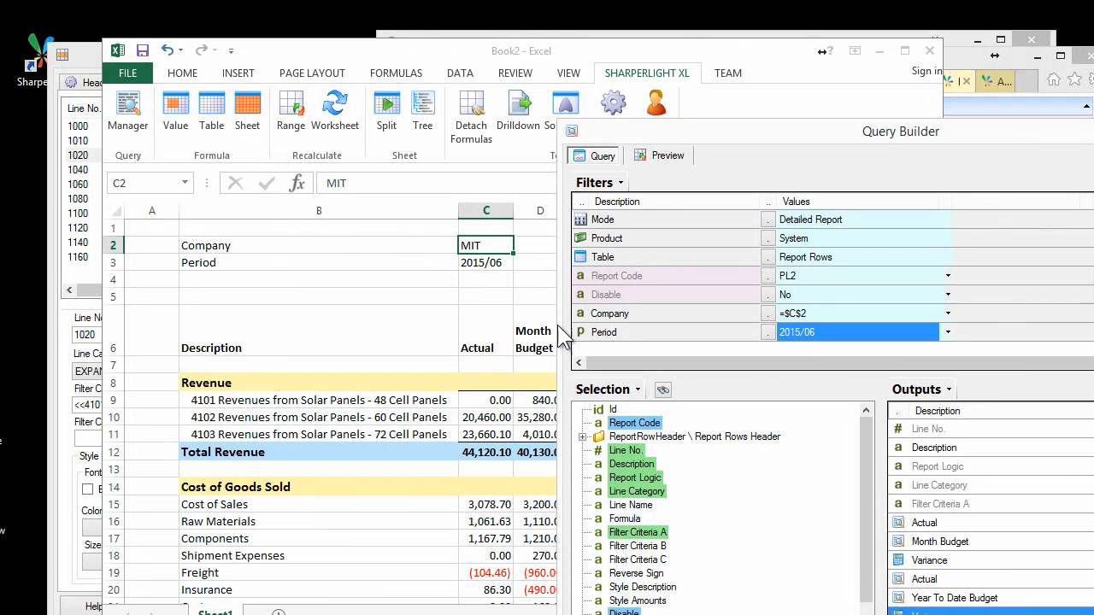
pyautogui.click(472, 262)
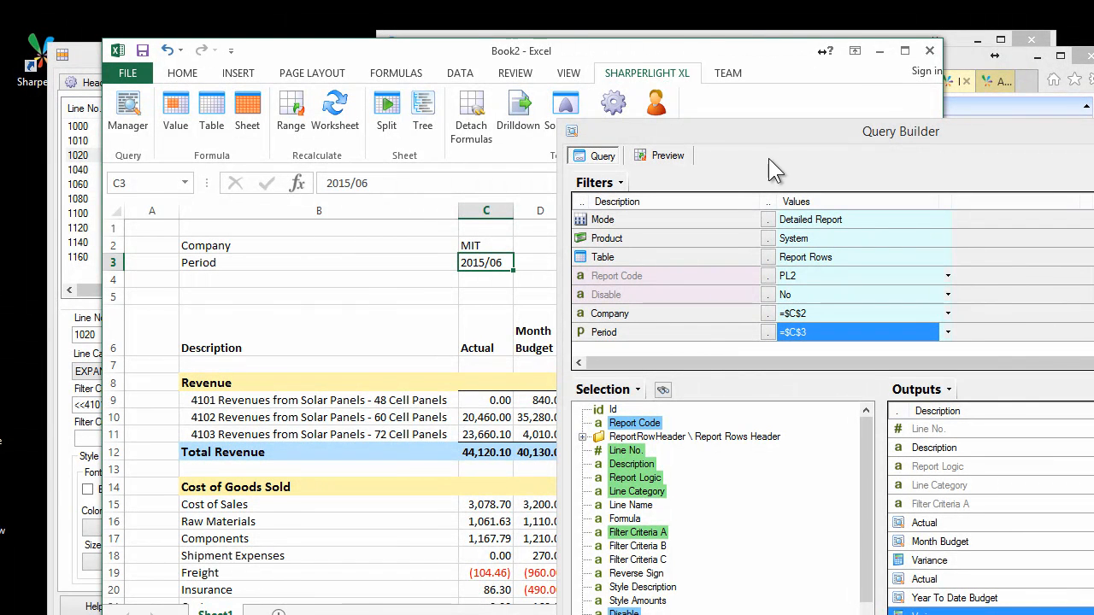
pyautogui.moveTo(747, 134); pyautogui.dragTo(560, 90)
pyautogui.click(920, 601)
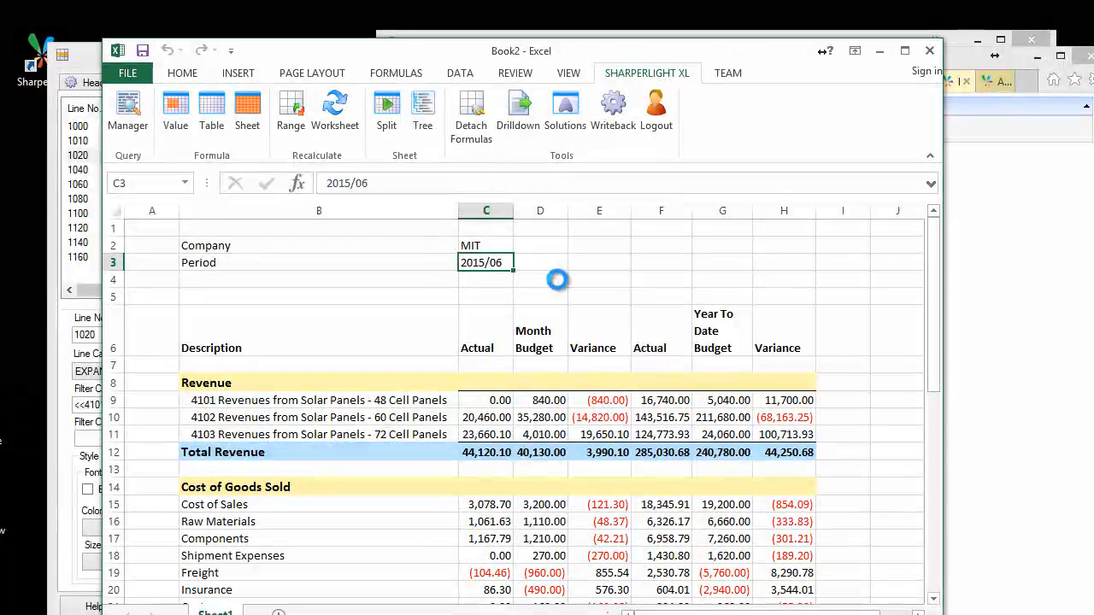
pyautogui.click(558, 281)
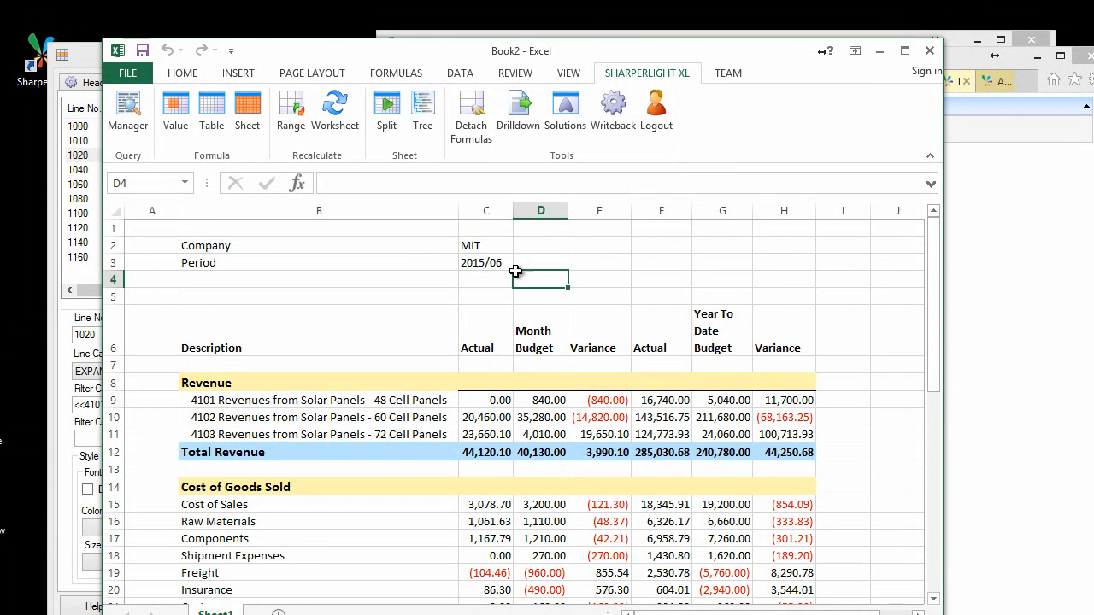
# - Change the company parameter in cell C2 to MITT using the refreshed company lookup
pyautogui.doubleClick(476, 244)
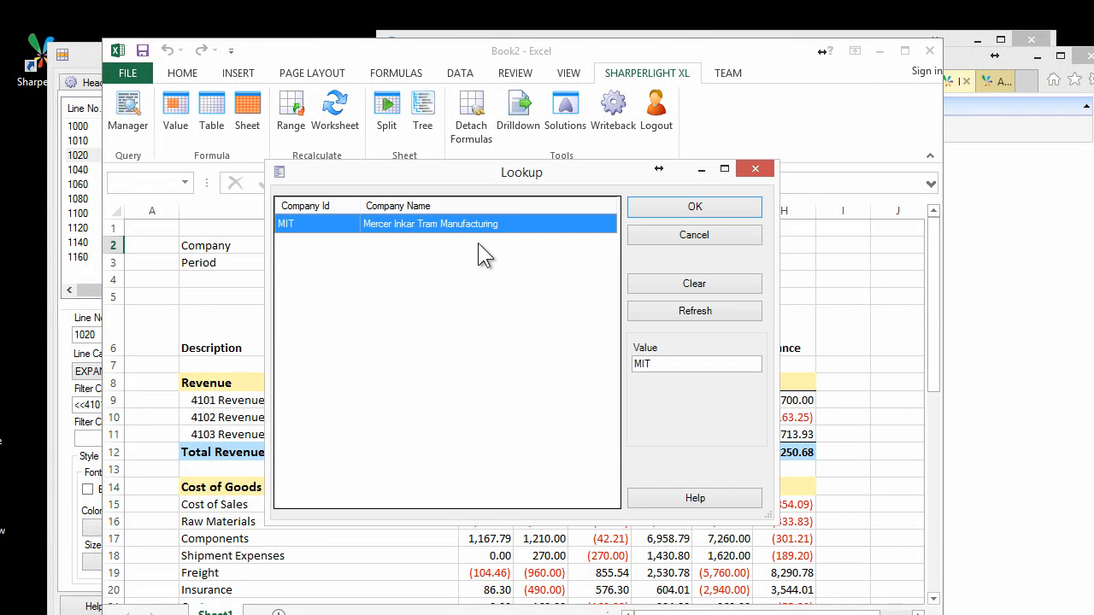
pyautogui.click(694, 311)
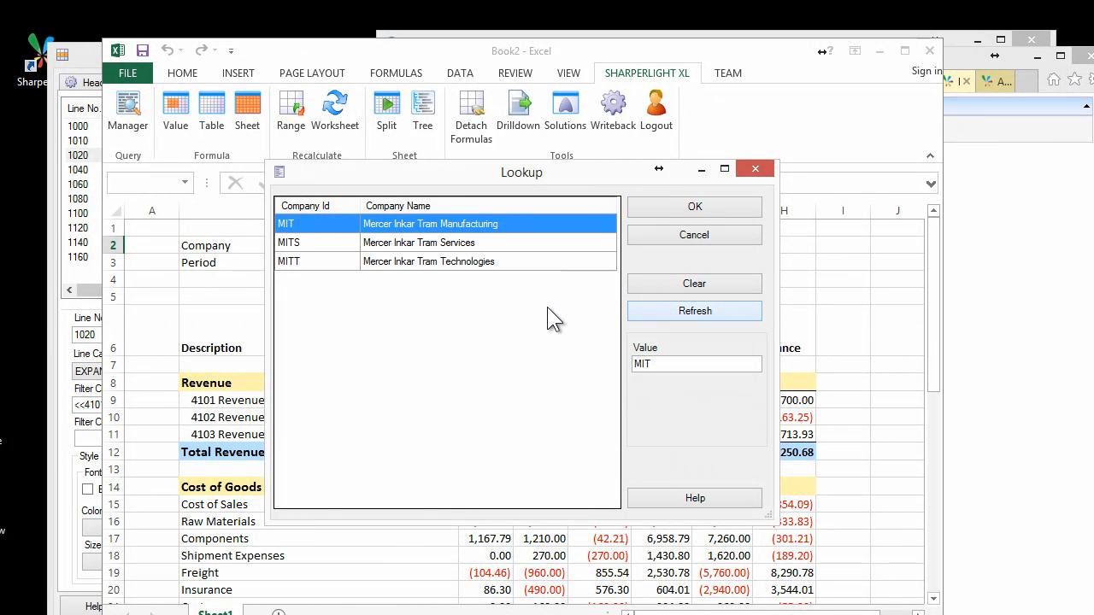
pyautogui.doubleClick(306, 259)
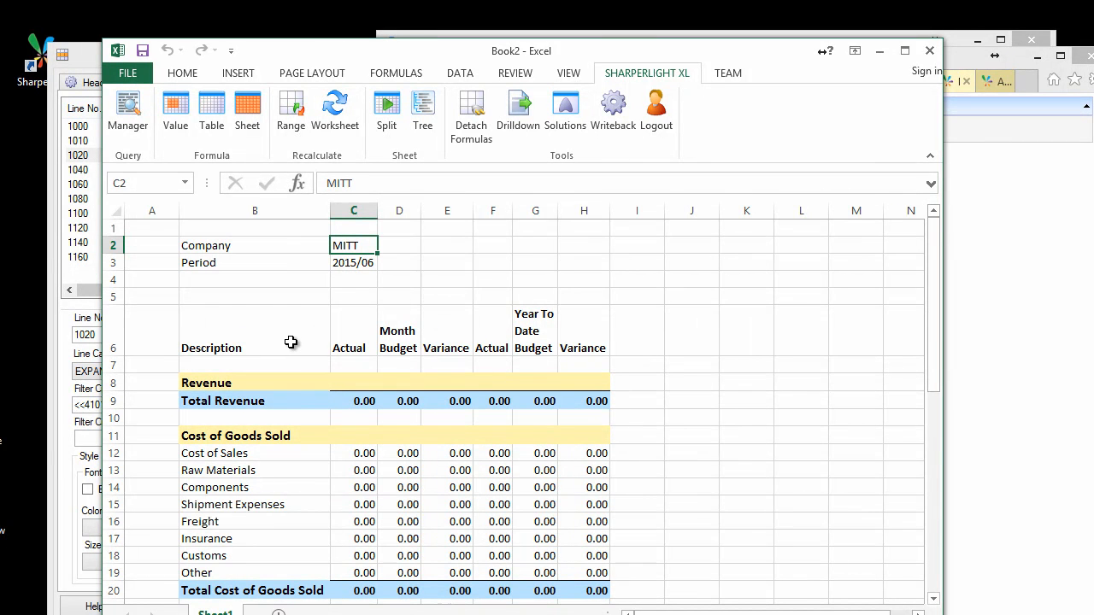
pyautogui.click(347, 262)
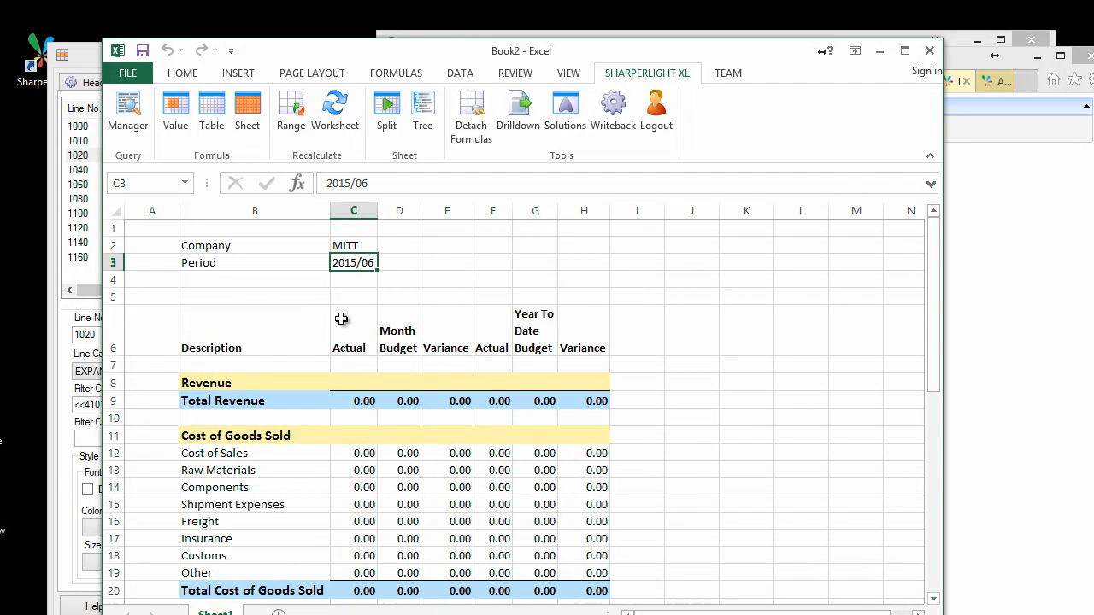
# - Clear the company lookup for cell C2 and set the company parameter to MIT
pyautogui.doubleClick(345, 247)
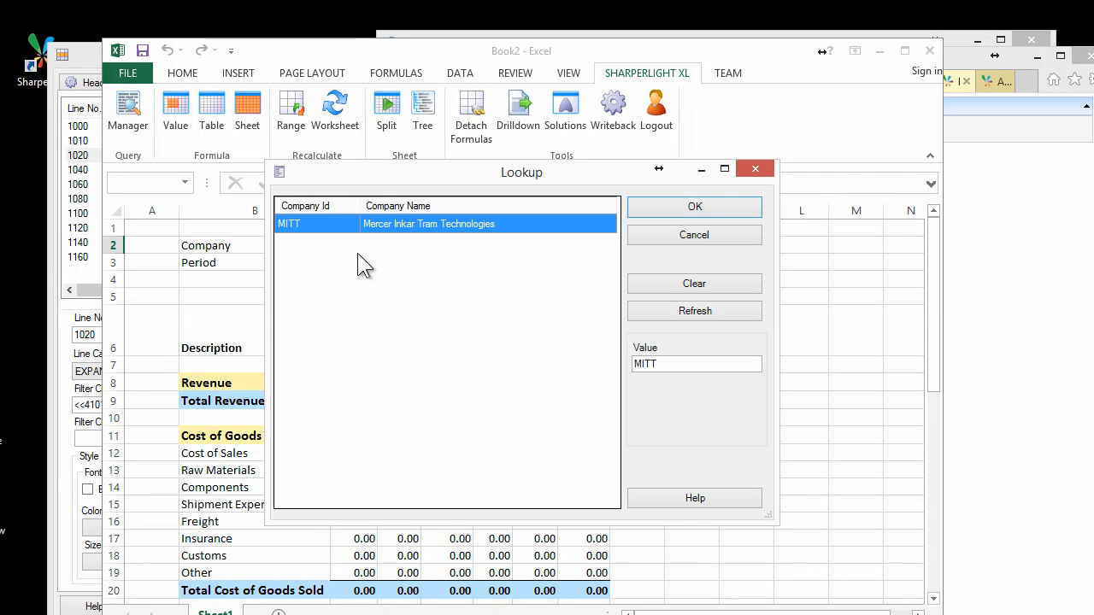
pyautogui.click(703, 284)
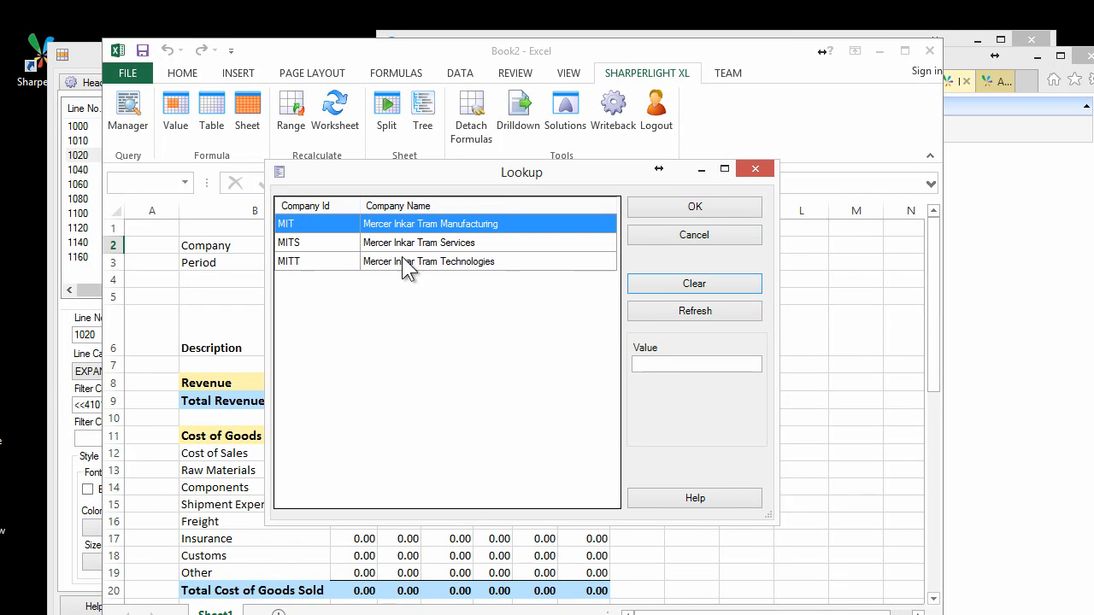
pyautogui.click(332, 223)
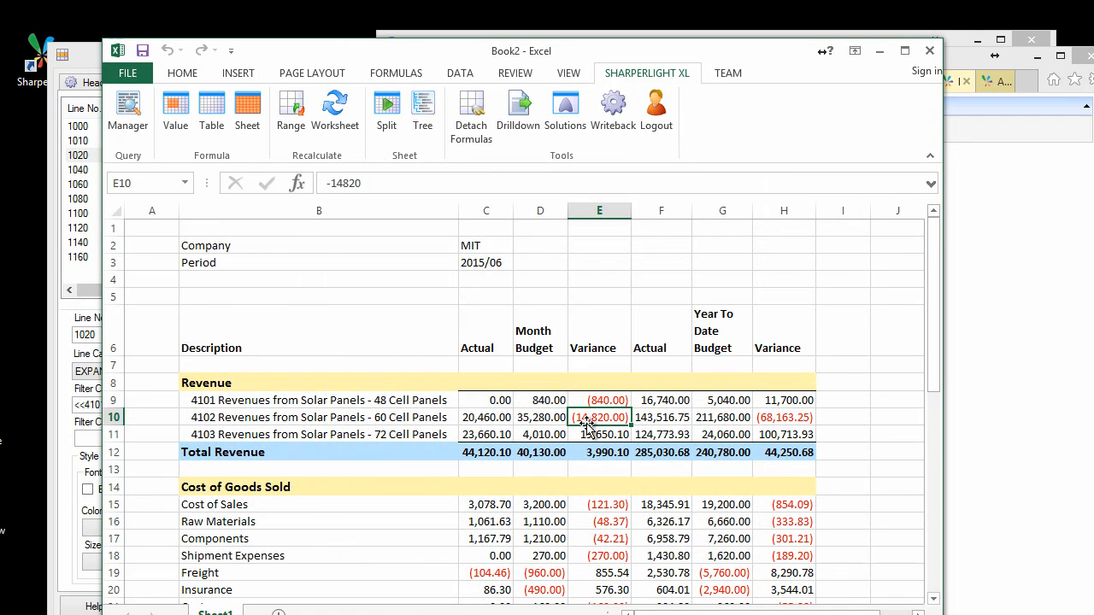
pyautogui.click(506, 414)
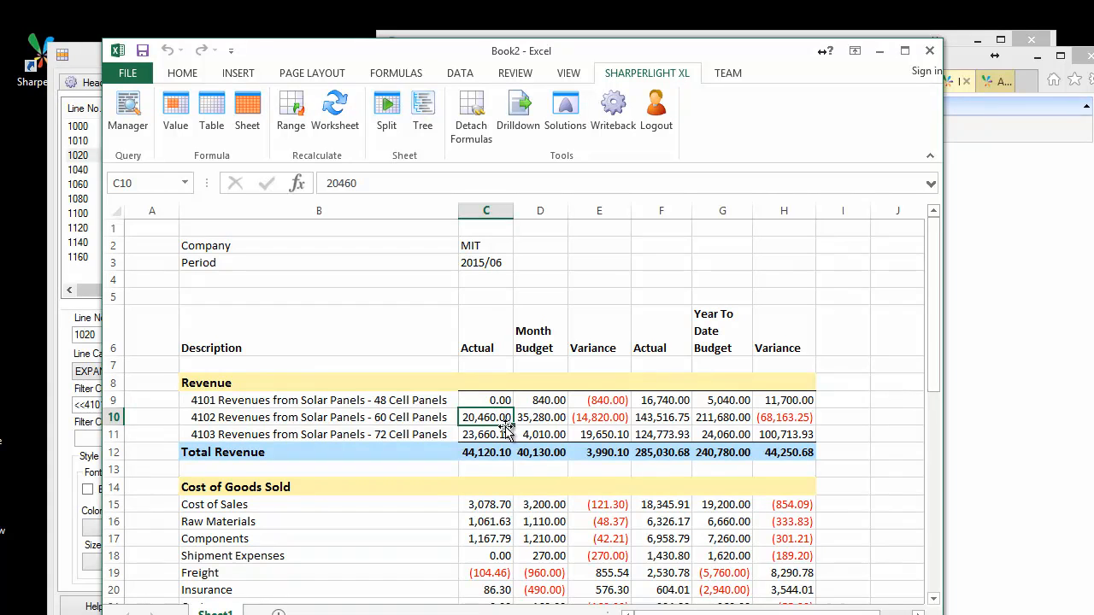
pyautogui.click(537, 420)
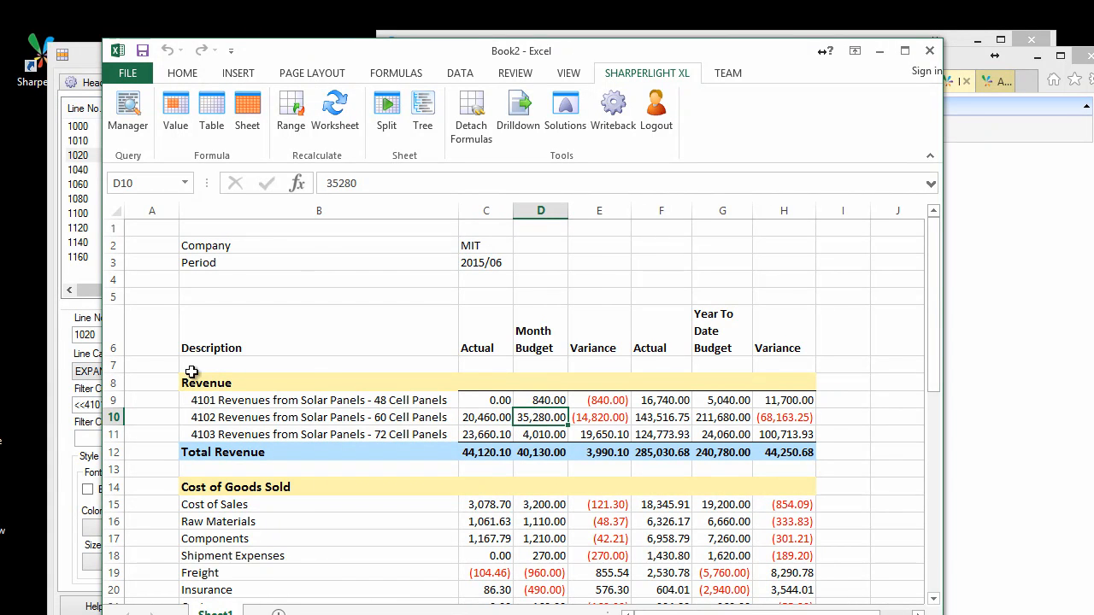
# - Examine Filter Criteria A and B of line 1020 in the PLT7 report rows, and the expanded revenue rows in the web report
pyautogui.click(56, 322)
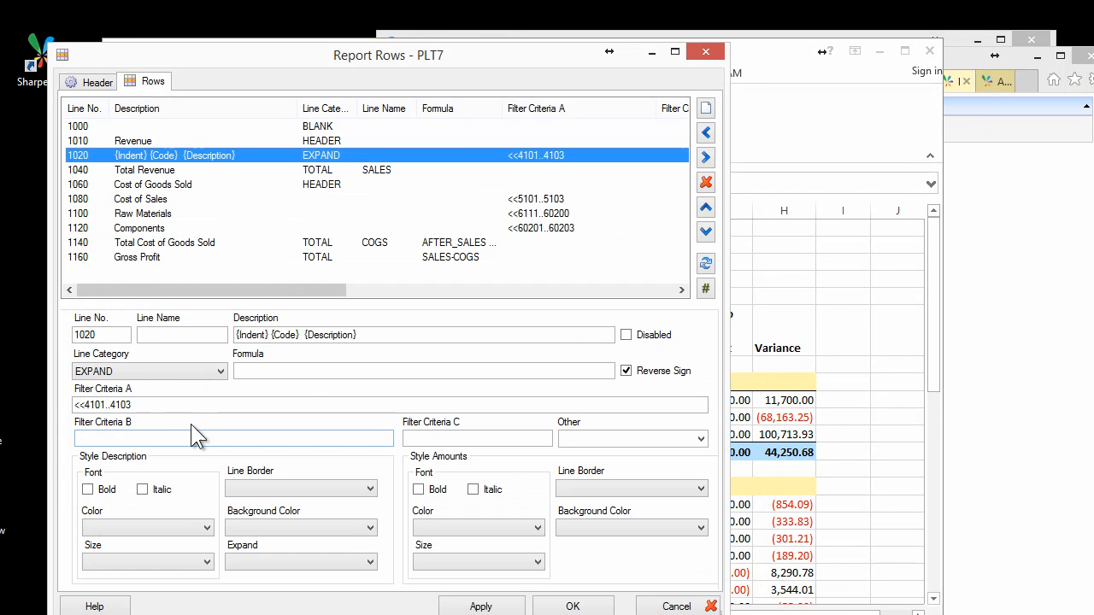
pyautogui.click(150, 407)
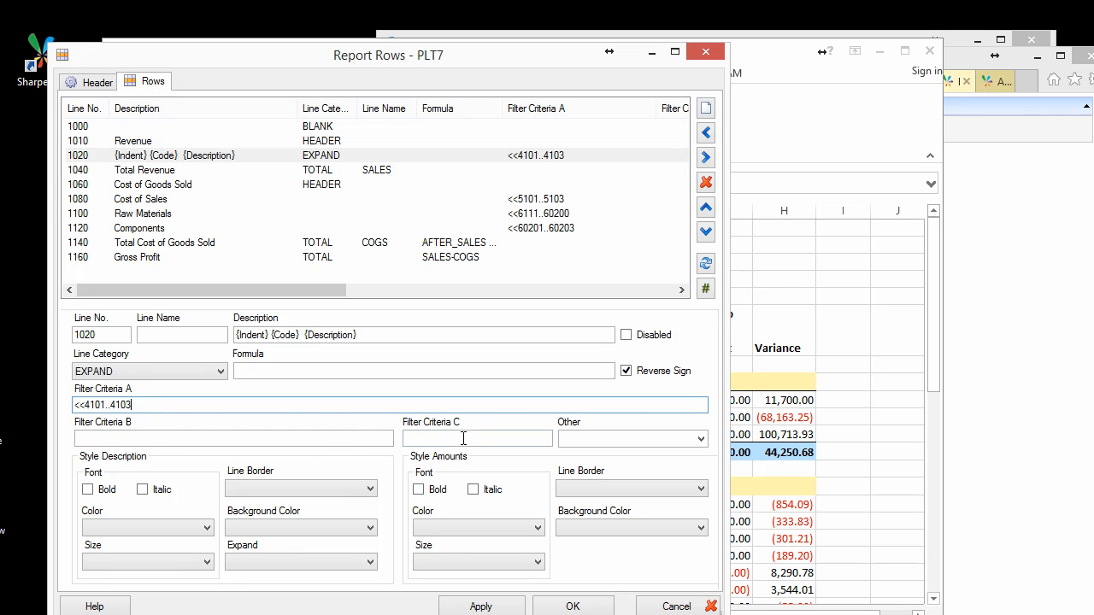
pyautogui.click(132, 438)
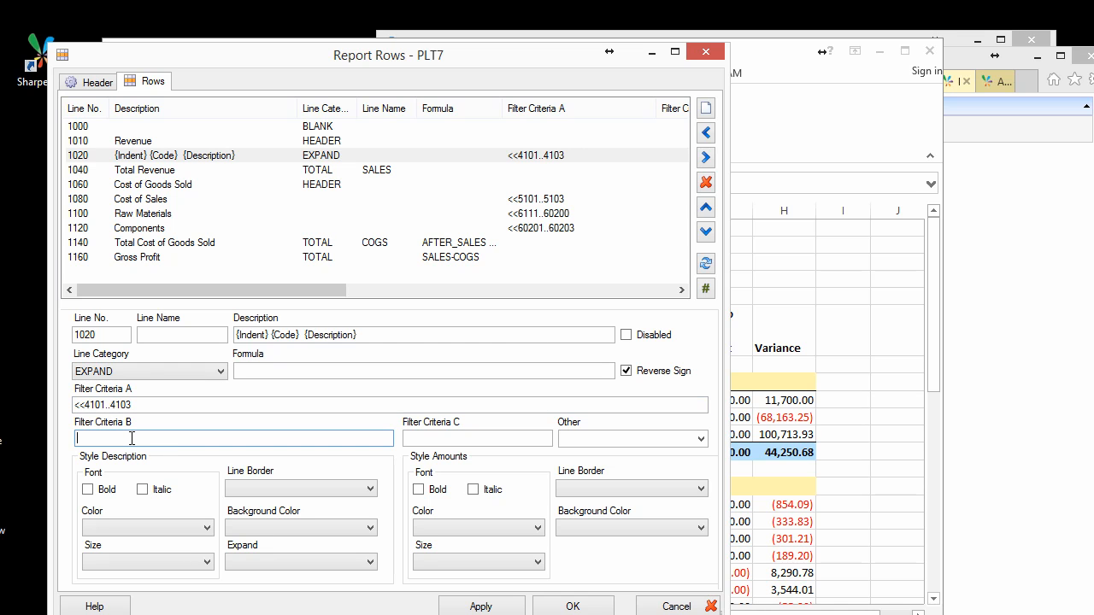
pyautogui.click(138, 405)
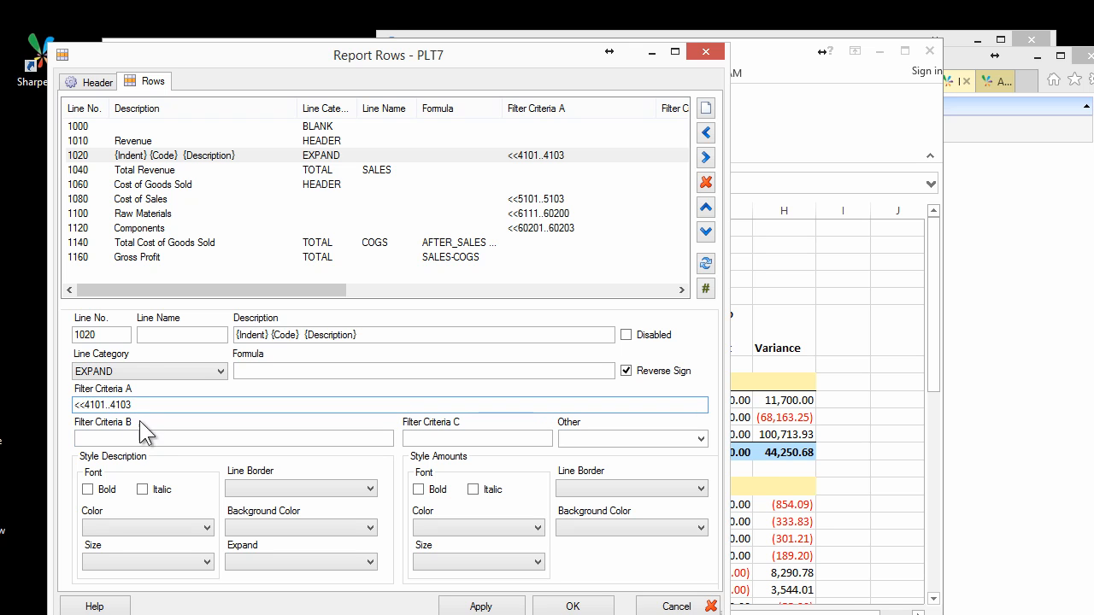
pyautogui.click(141, 436)
pyautogui.click(145, 406)
pyautogui.hotkey('alt', 'Tab')
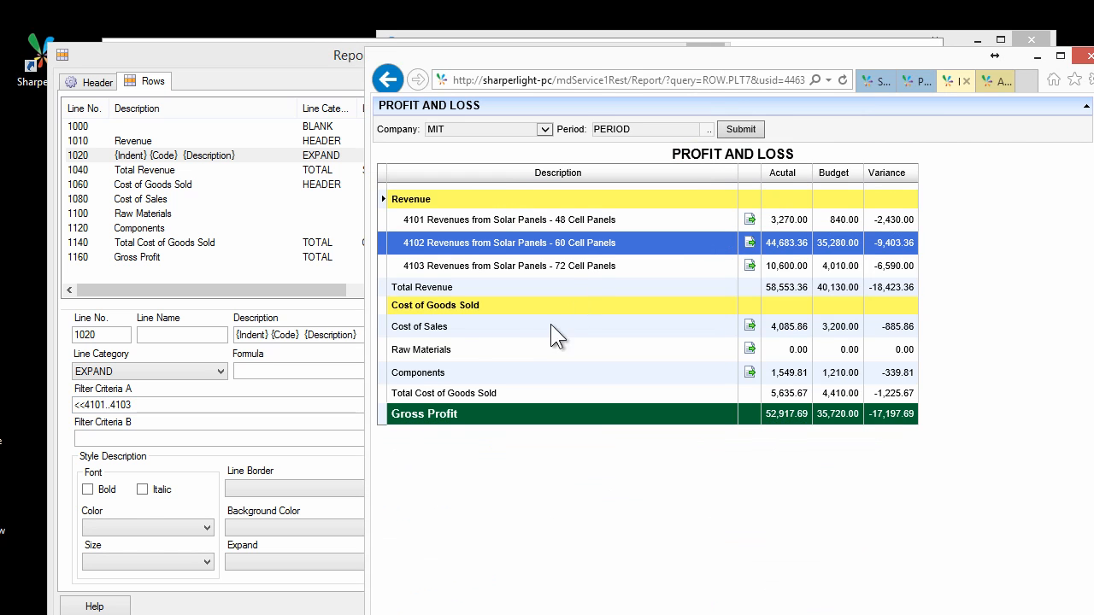
pyautogui.click(542, 221)
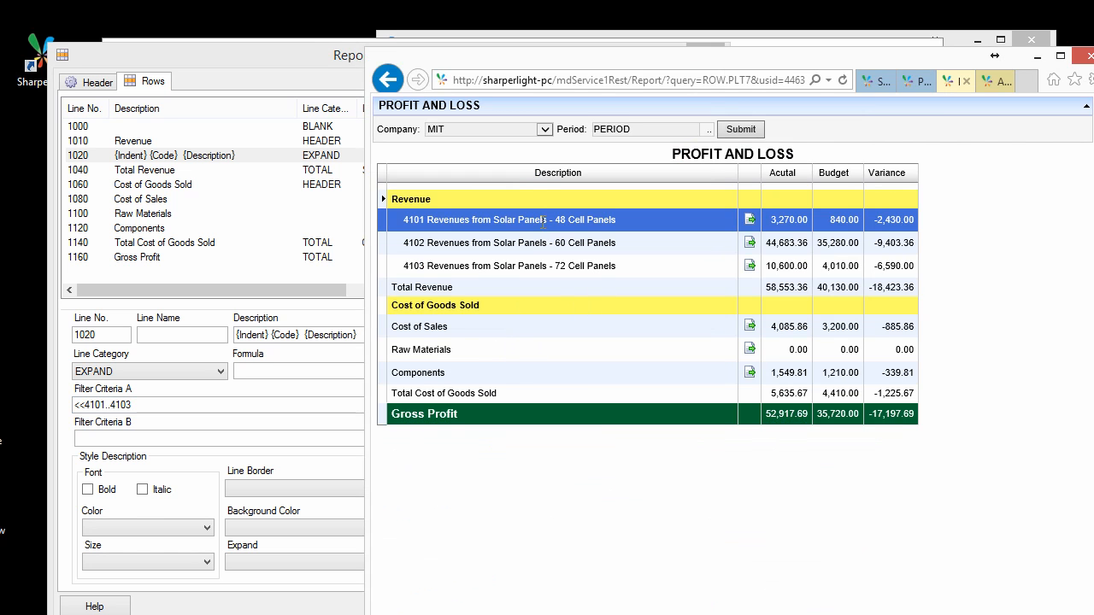
pyautogui.click(550, 246)
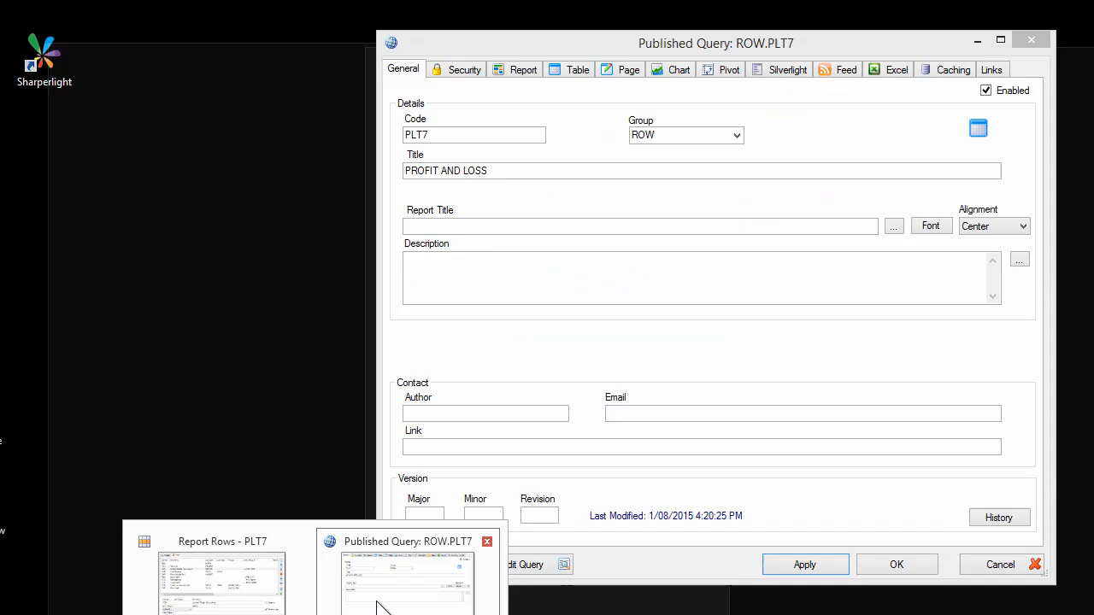
# - Switch to the published query ROW.PLT7 and set its default report type to Page PDF
pyautogui.click(383, 603)
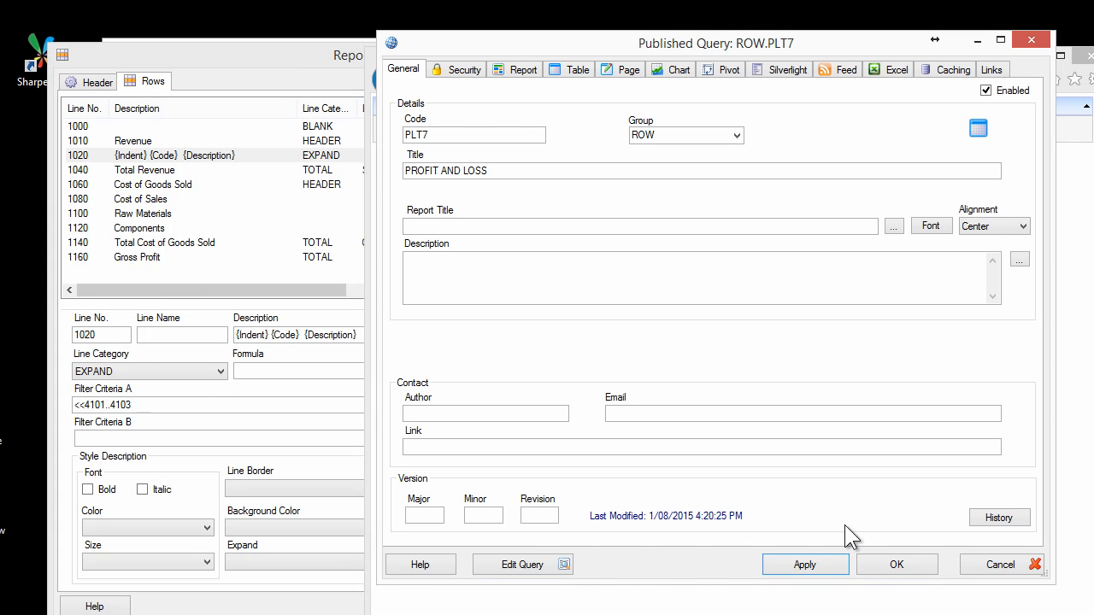
pyautogui.click(483, 268)
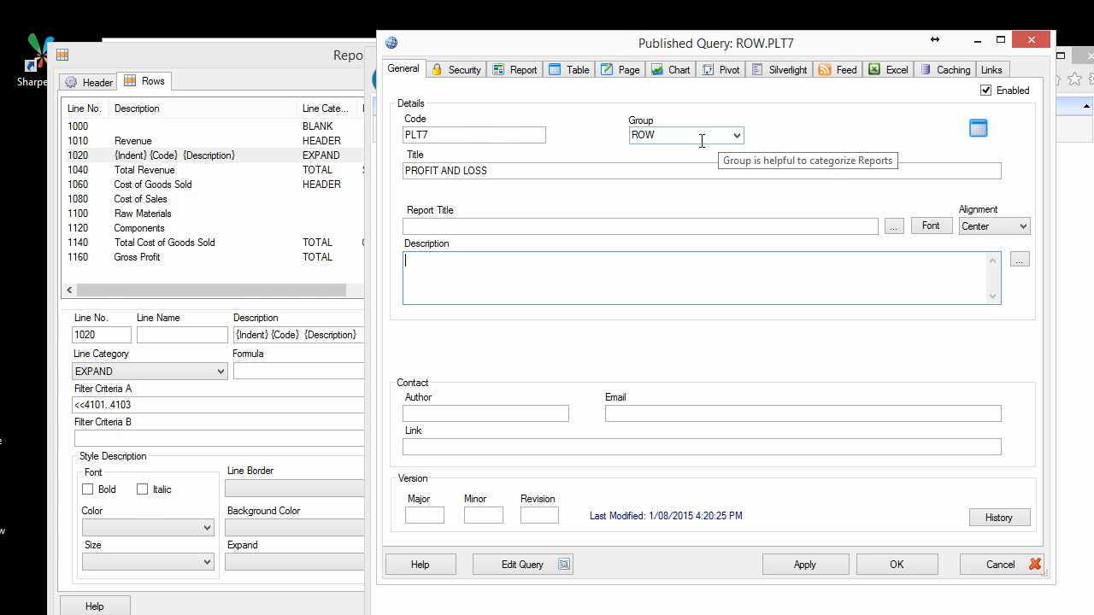
pyautogui.click(517, 75)
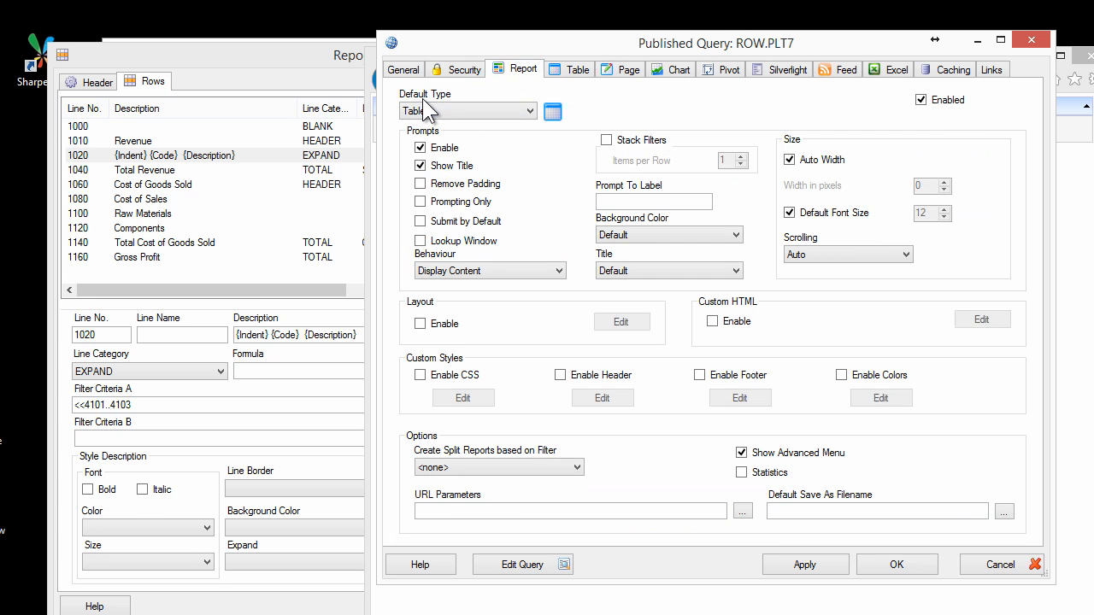
pyautogui.click(466, 110)
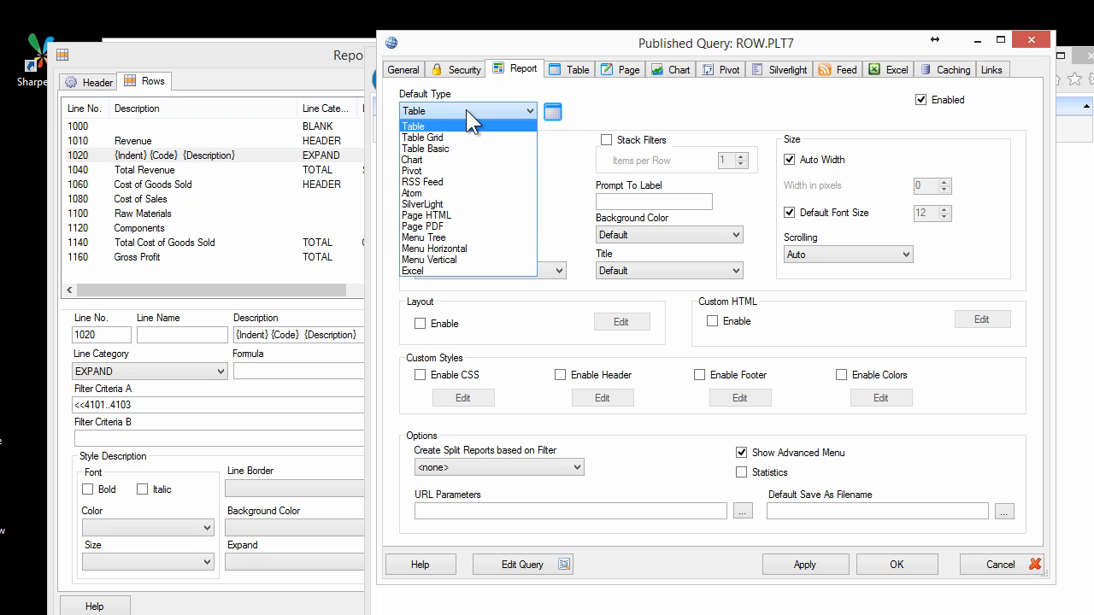
pyautogui.click(442, 226)
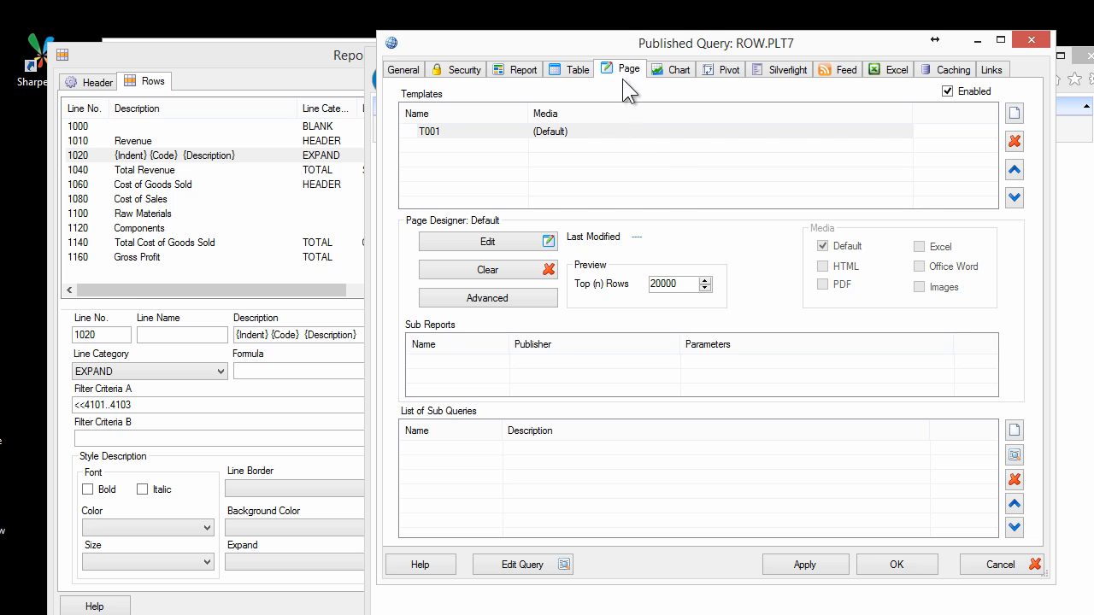
# - Open page template T001 of the published query ROW.PLT7 in the Page Designer and preview its Profit and Loss layout
pyautogui.click(503, 245)
pyautogui.click(938, 443)
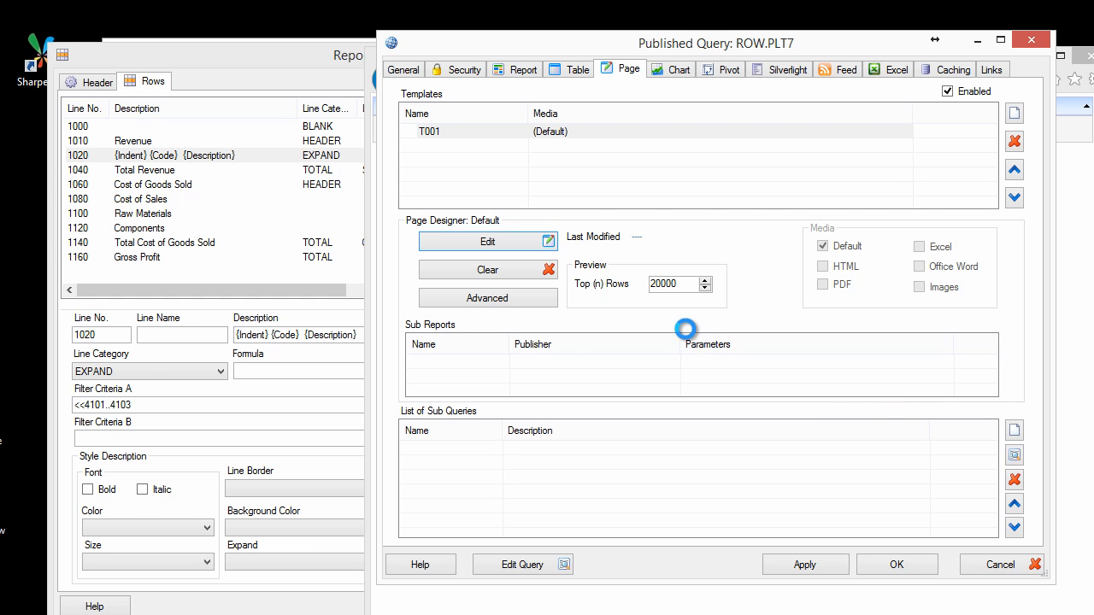
pyautogui.press('Return')
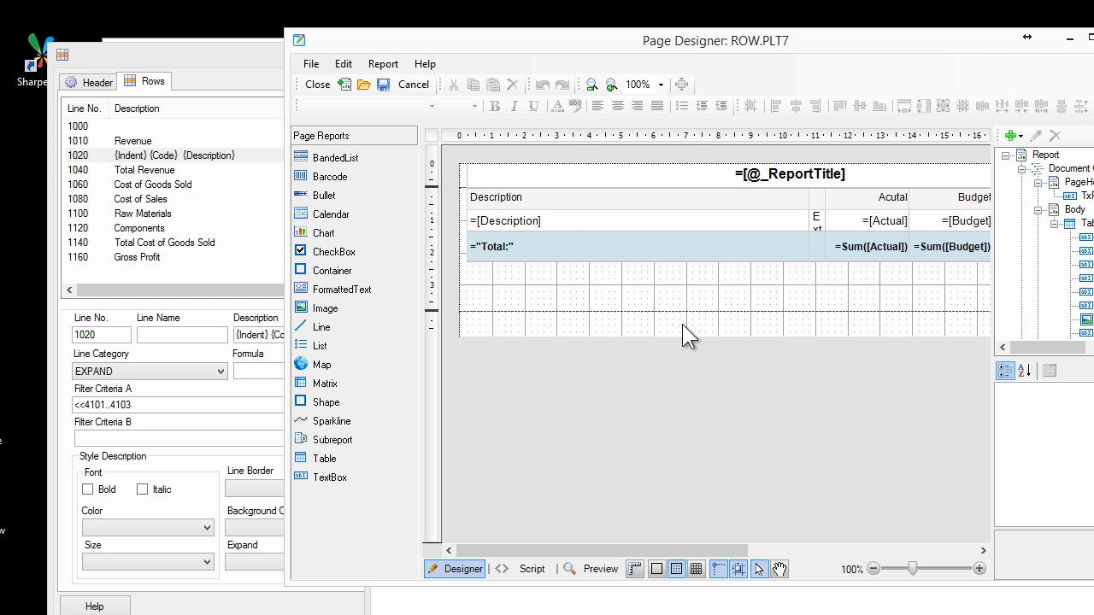
pyautogui.moveTo(675, 53); pyautogui.dragTo(608, 60)
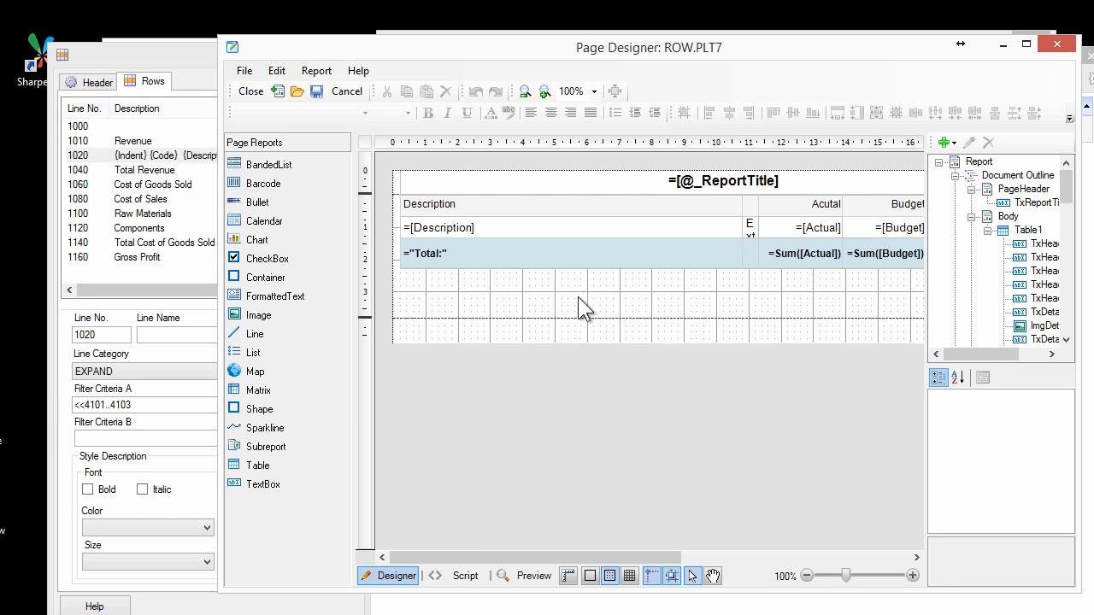
pyautogui.click(536, 576)
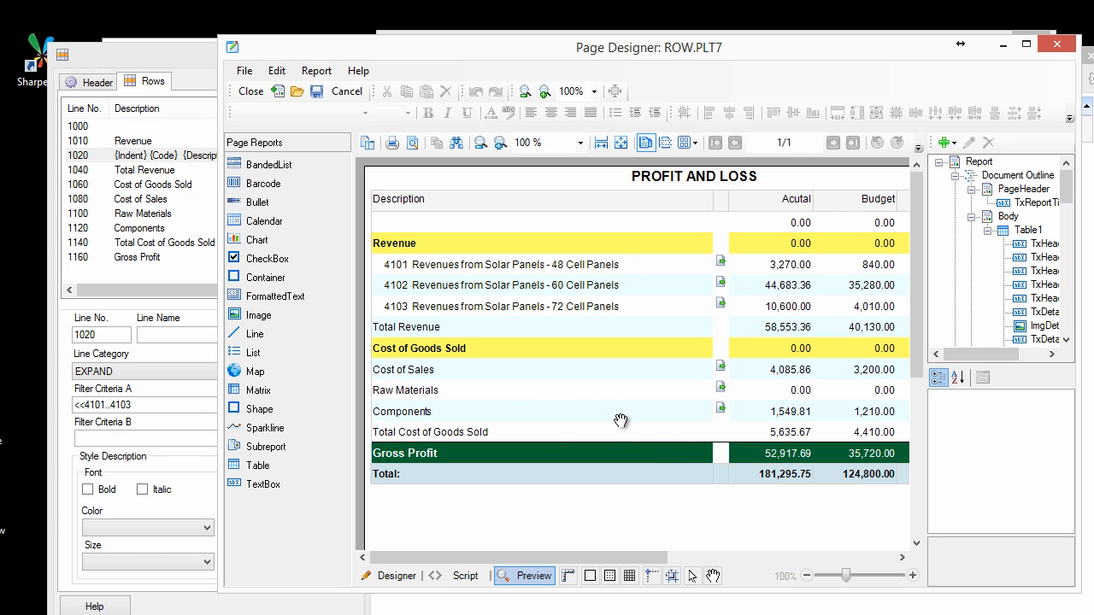
# - Close the Page Designer and save the published query ROW.PLT7
pyautogui.click(255, 92)
pyautogui.click(830, 566)
pyautogui.click(889, 565)
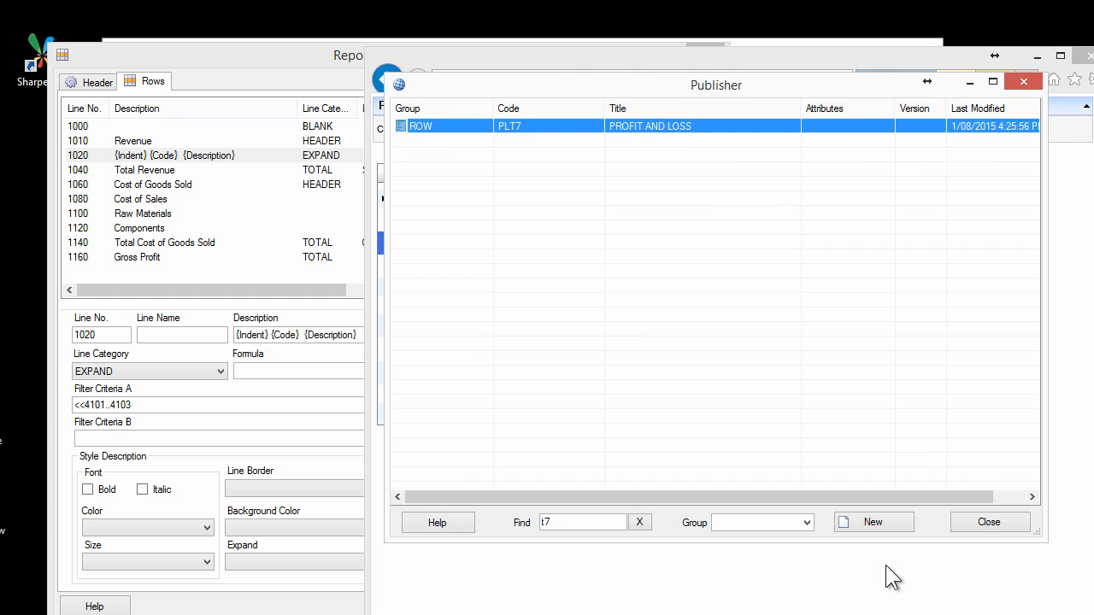
# - Switch to the web browser, rerun the PLT7 Profit and Loss report, and bring up the ROW.PL280TR report
pyautogui.hotkey('alt', 'Tab')
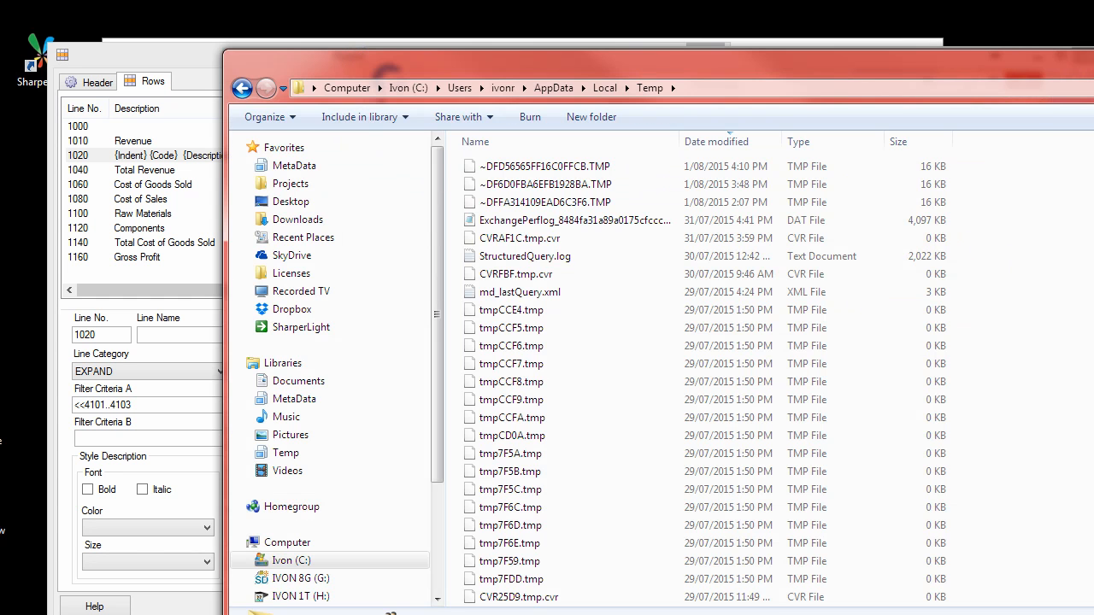
pyautogui.hotkey('alt', 'Tab')
pyautogui.hotkey('alt', 'Tab')
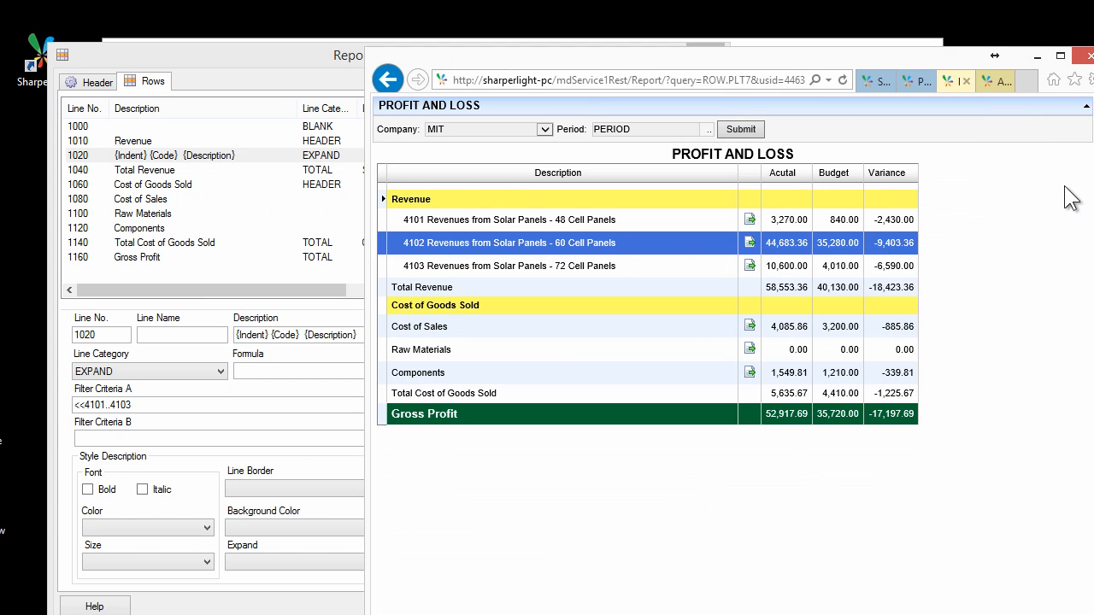
pyautogui.click(846, 81)
pyautogui.click(741, 130)
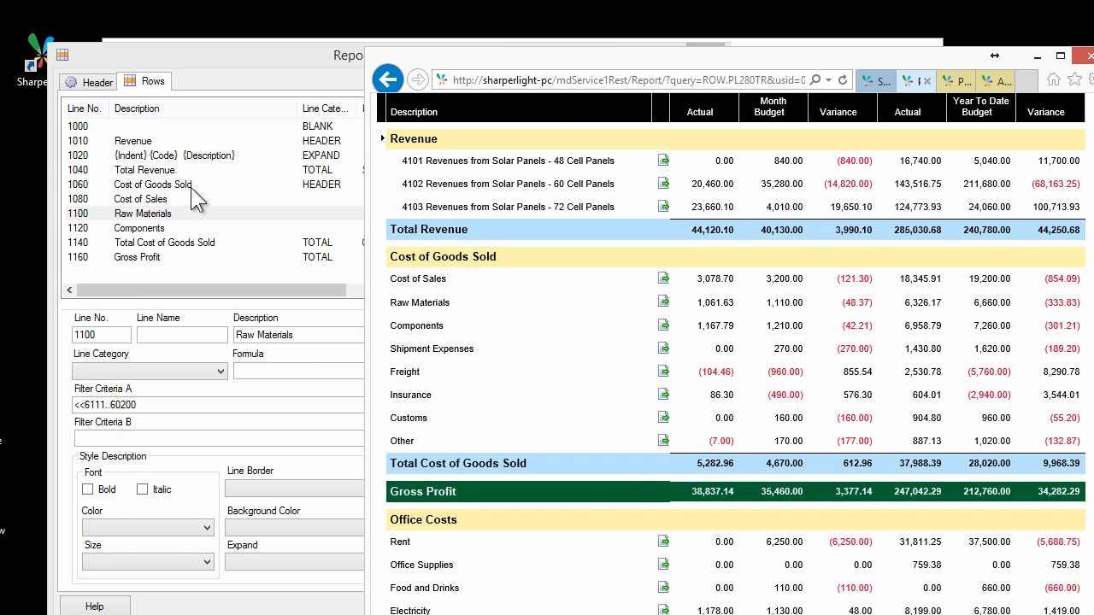
# - Examine the line categories, styles and filter criteria of the revenue and cost of goods sold lines in the PLT7 report rows
pyautogui.click(190, 186)
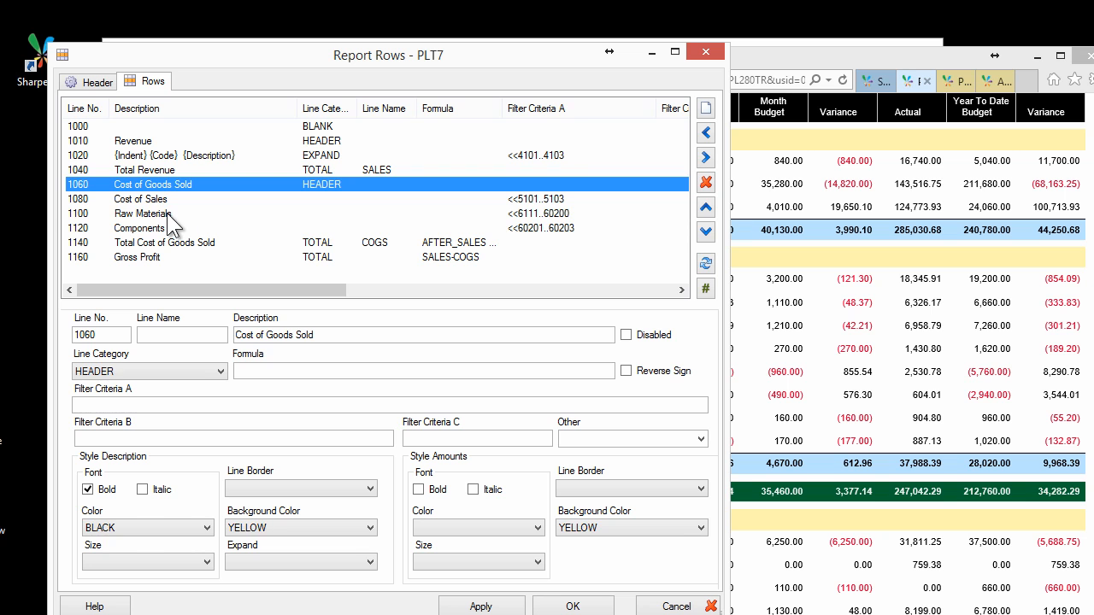
pyautogui.click(166, 212)
pyautogui.click(153, 169)
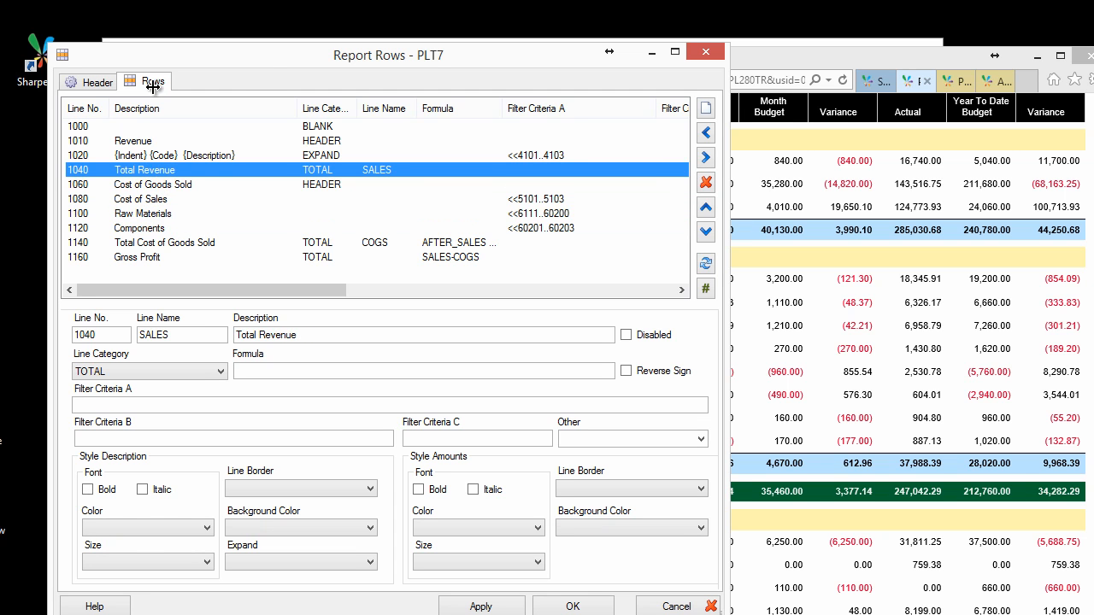
pyautogui.moveTo(250, 51); pyautogui.dragTo(221, 38)
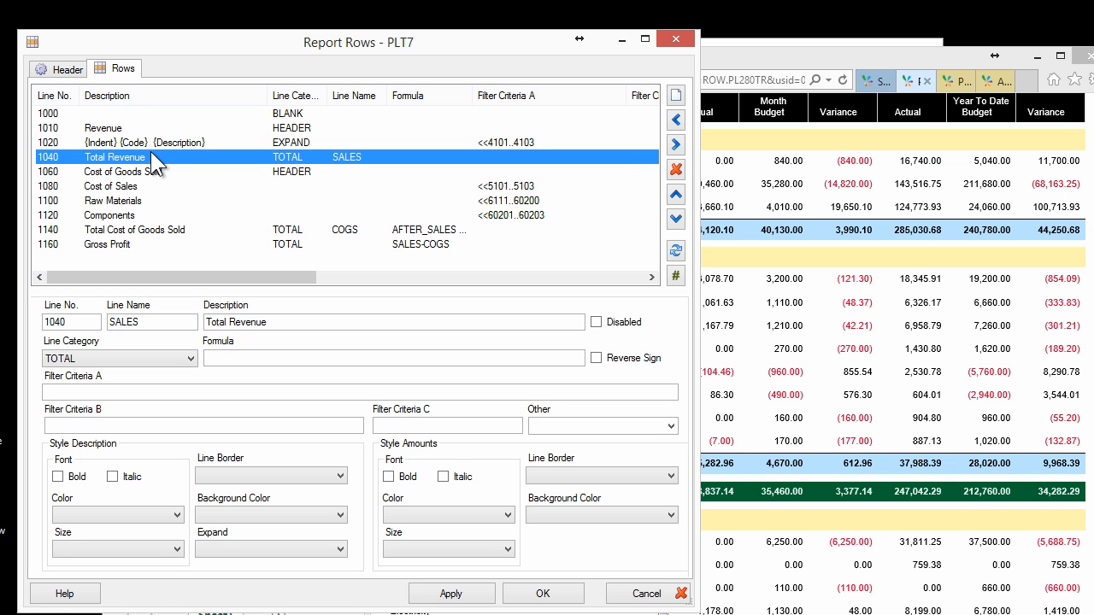
pyautogui.click(119, 130)
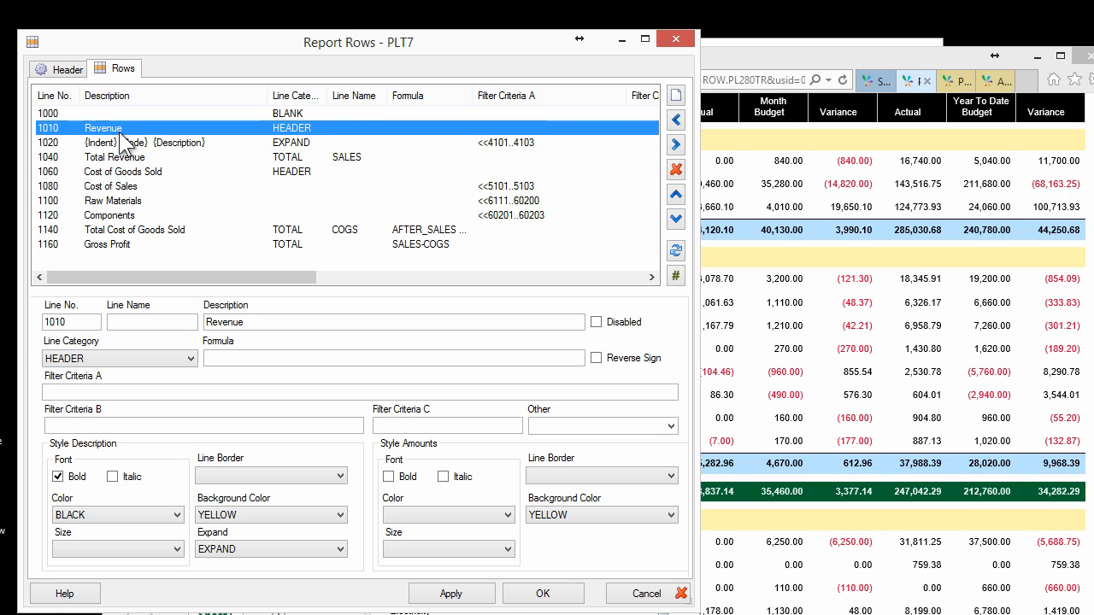
pyautogui.click(511, 184)
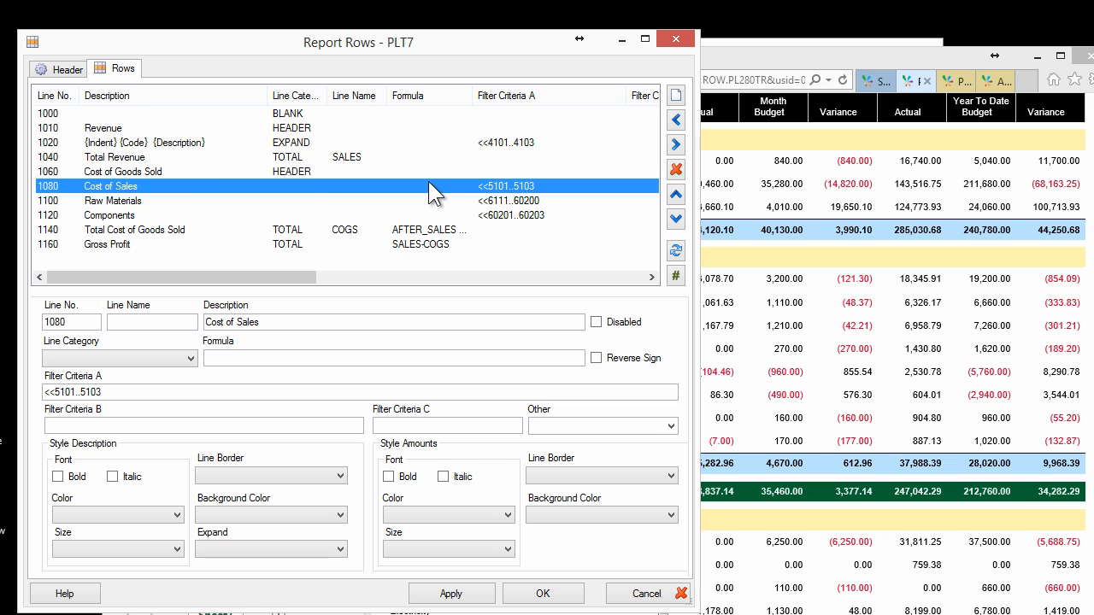
pyautogui.click(309, 158)
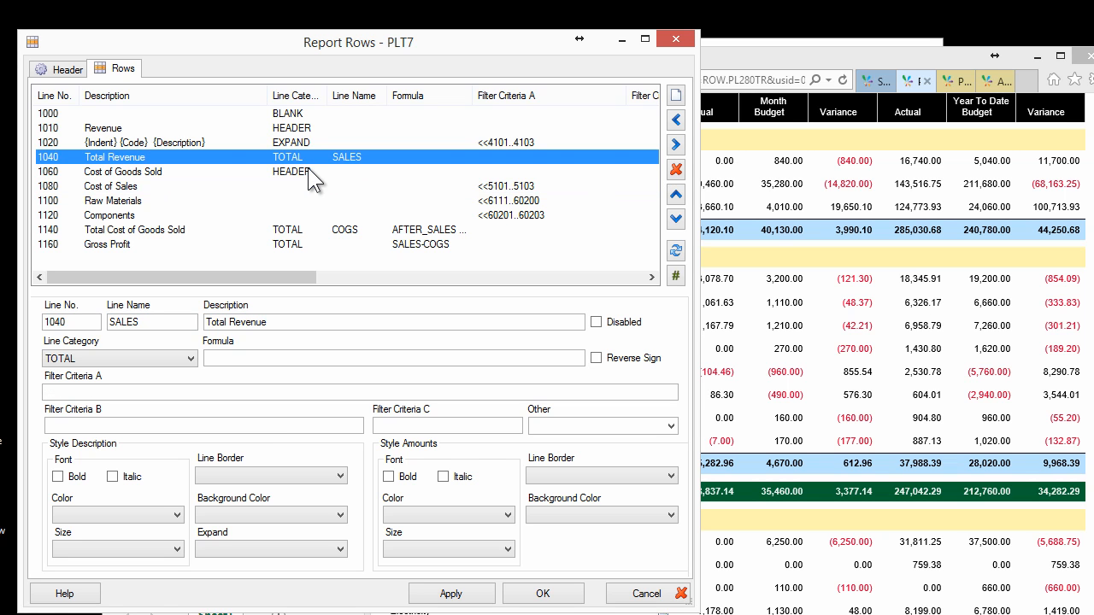